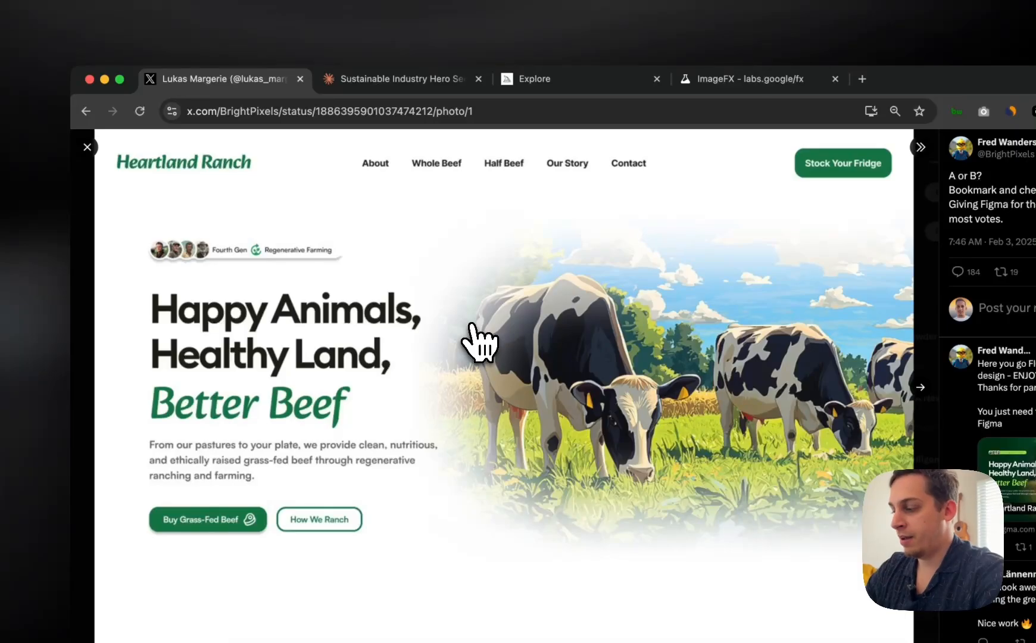
# - Compare the white and green versions of the Heartland Ranch hero design in the X post
pyautogui.press('Right')
pyautogui.press('Left')
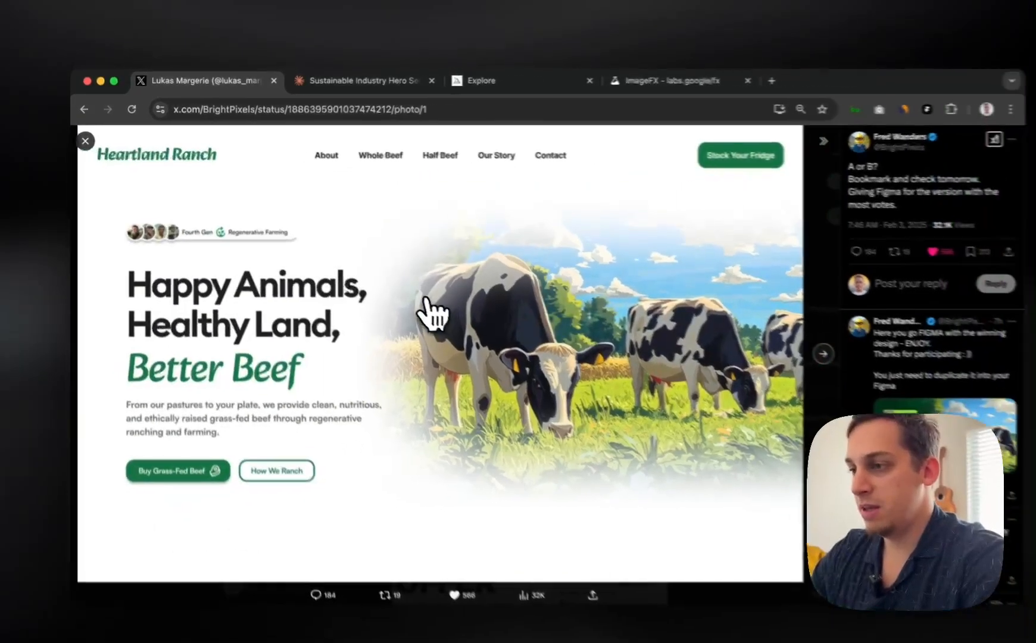
pyautogui.press('Right')
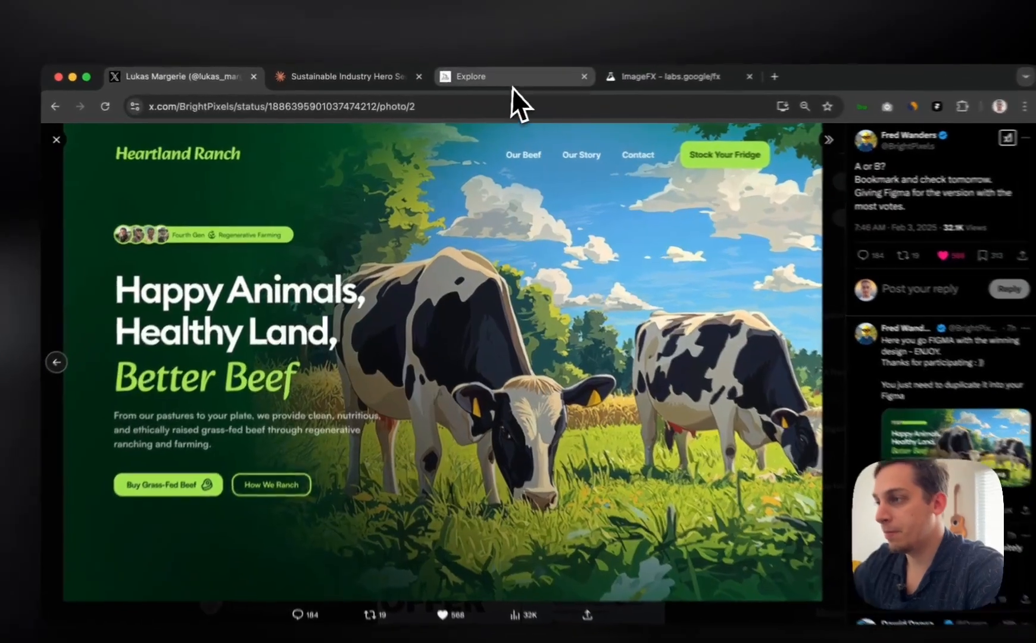
# - Look over the Midjourney Explore page and the ImageFX generator, and return to the Heartland Ranch design
pyautogui.click(491, 85)
pyautogui.click(657, 76)
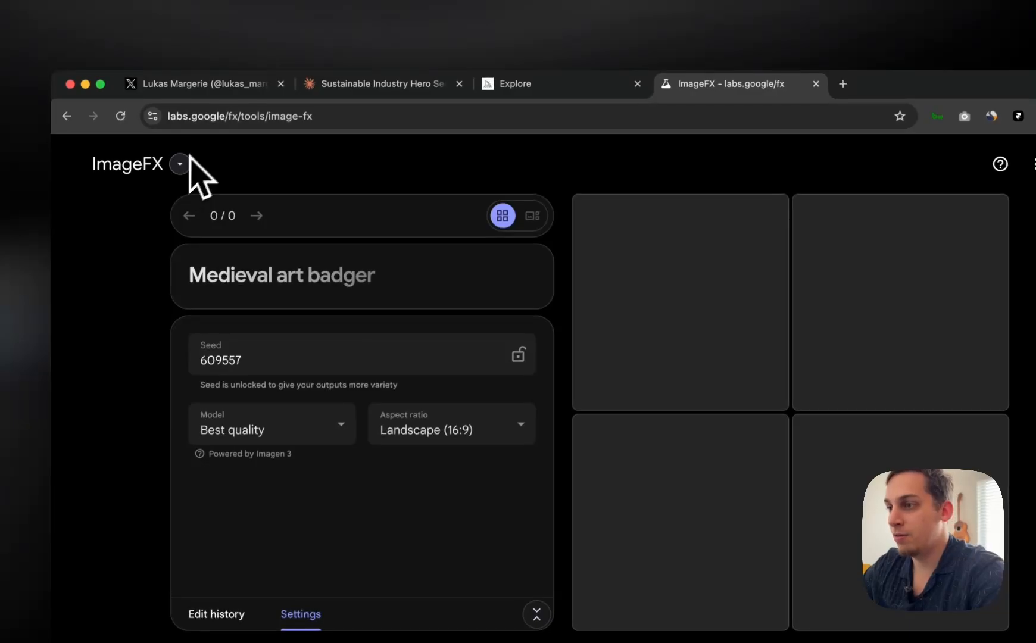
pyautogui.click(568, 86)
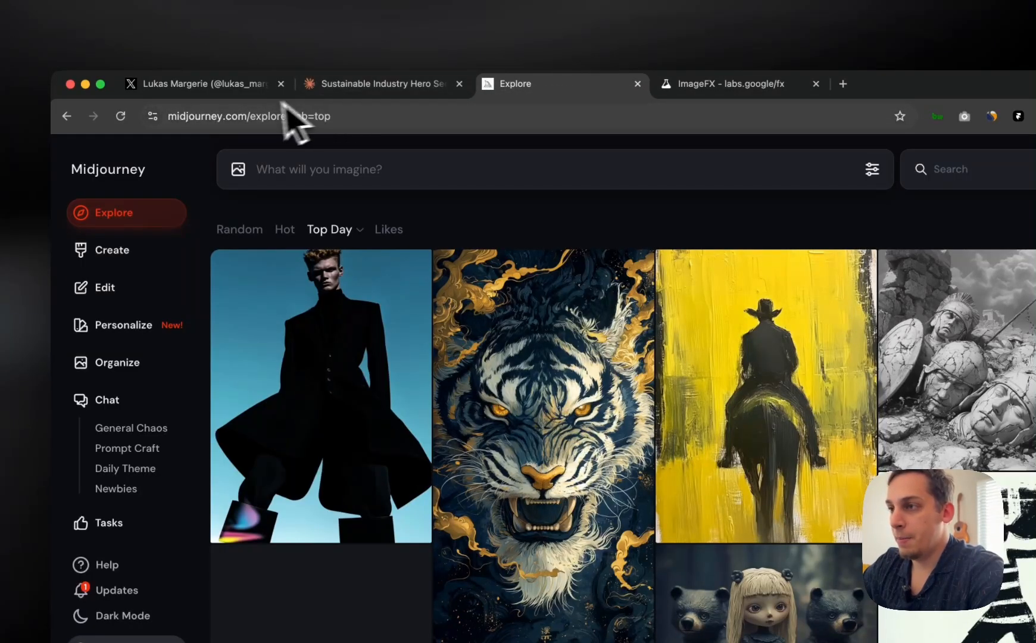
pyautogui.click(245, 86)
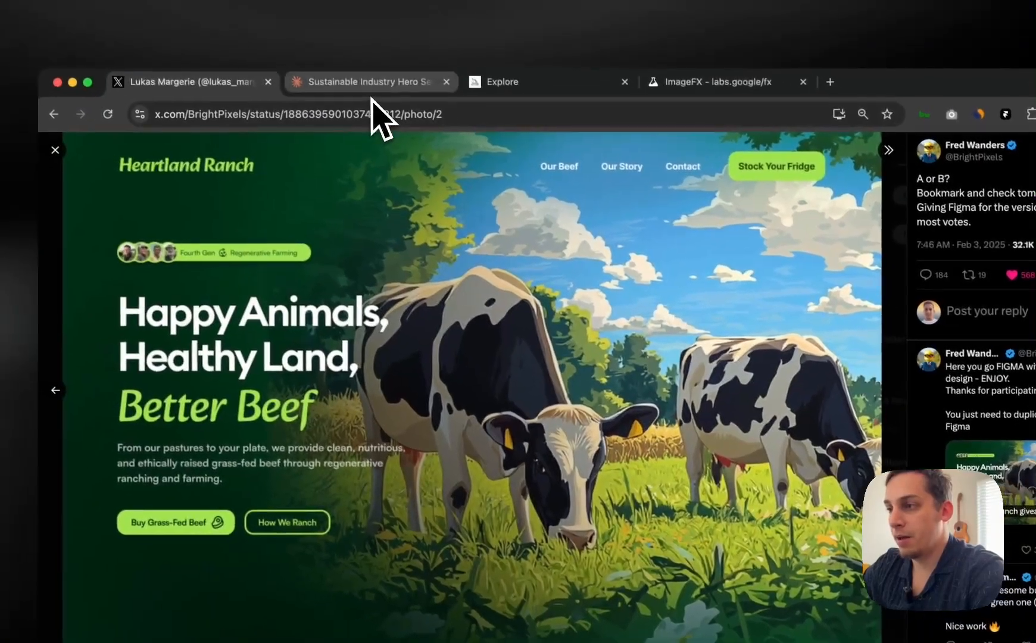
# - Review the honey producer, tea farm and winery hero section ideas in the Claude chat
pyautogui.click(300, 58)
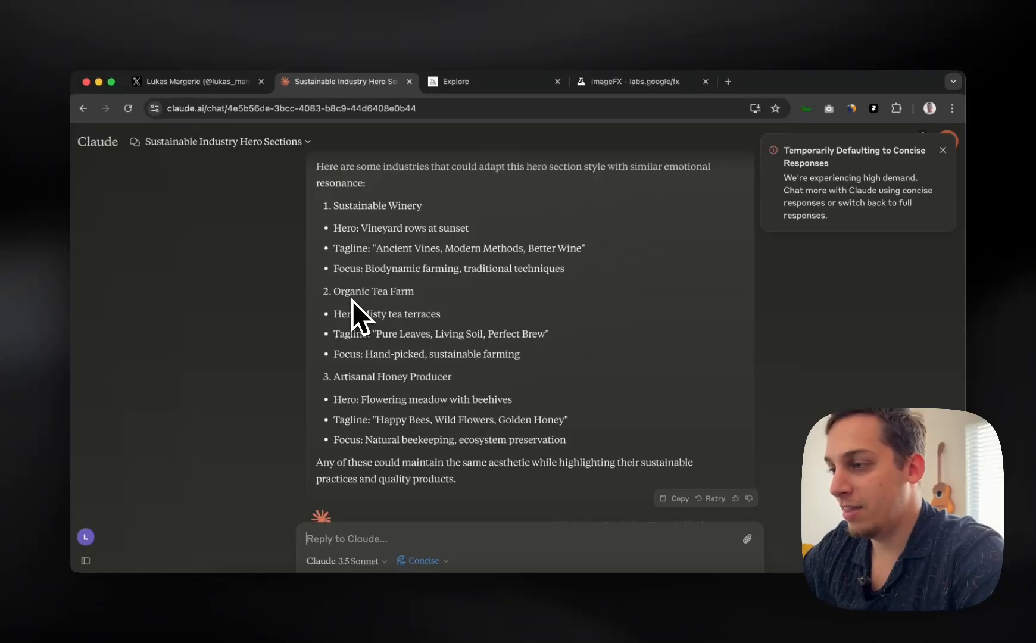
pyautogui.moveTo(378, 376); pyautogui.dragTo(483, 398)
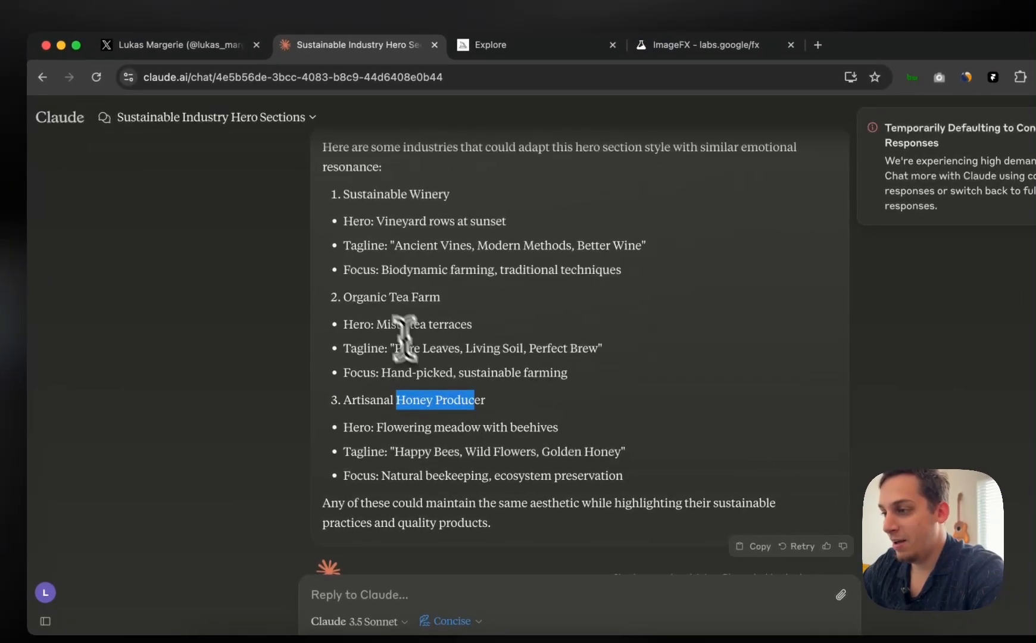
pyautogui.click(377, 298)
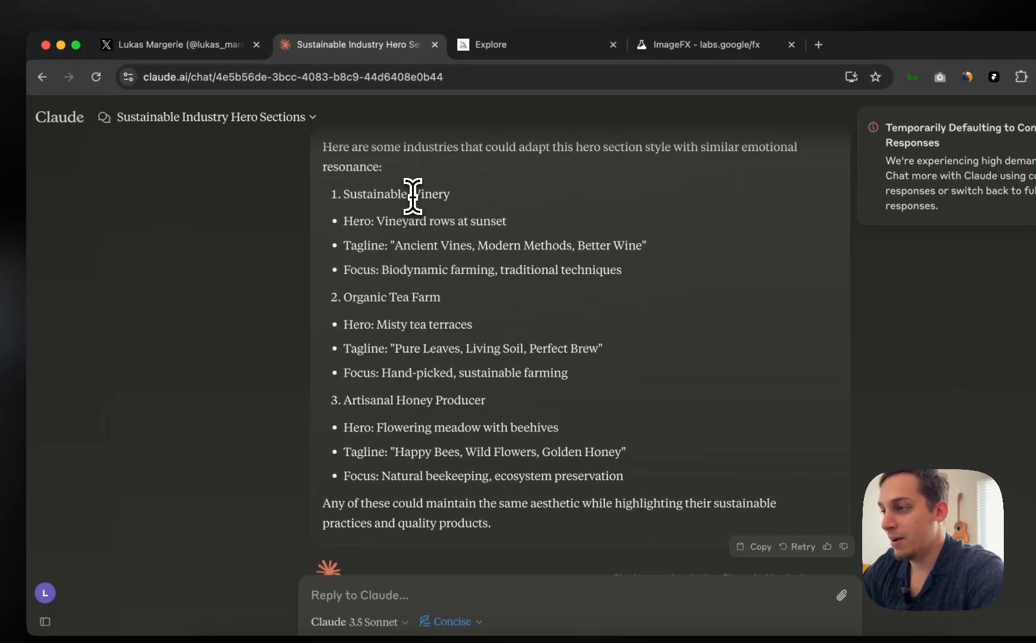
pyautogui.moveTo(412, 195); pyautogui.dragTo(443, 195)
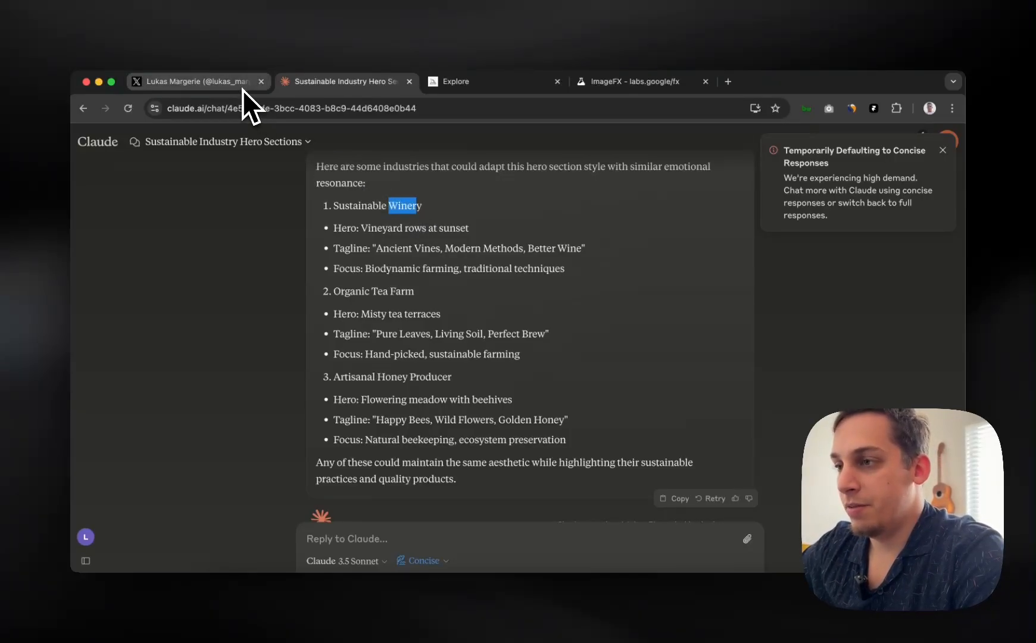
# - Copy the green Heartland Ranch image from X into the Framer canvas, placed left of the Desktop frame at about 794 by 500
pyautogui.click(243, 89)
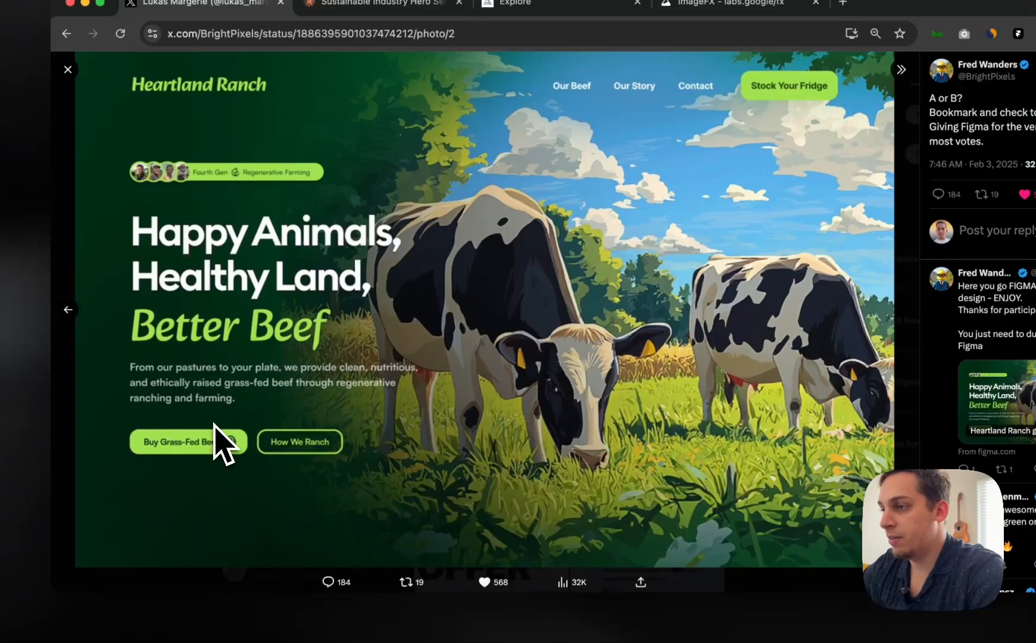
pyautogui.rightClick(408, 294)
pyautogui.click(441, 331)
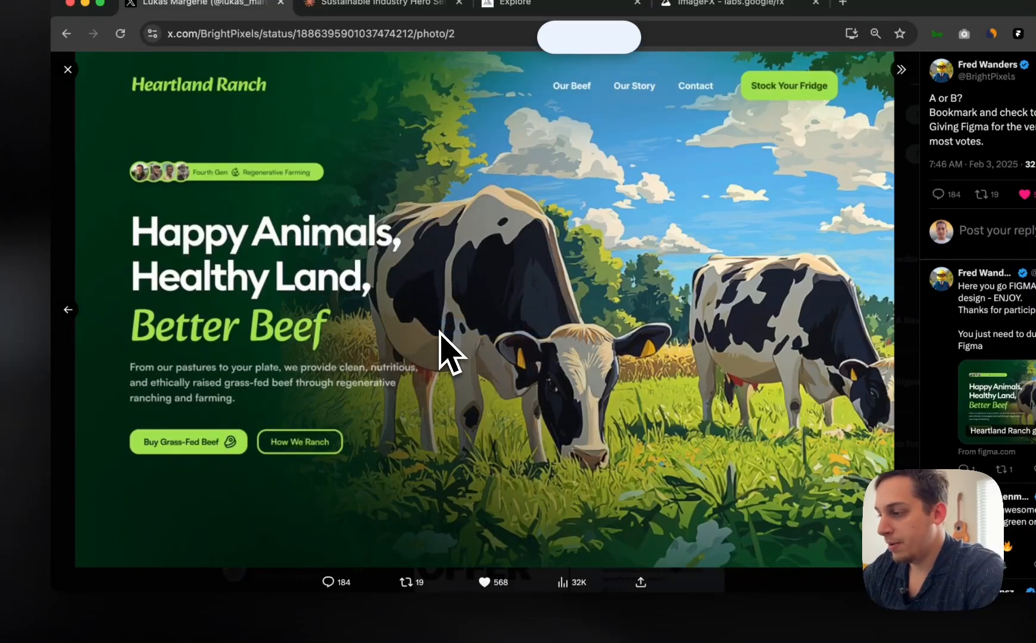
pyautogui.click(560, 632)
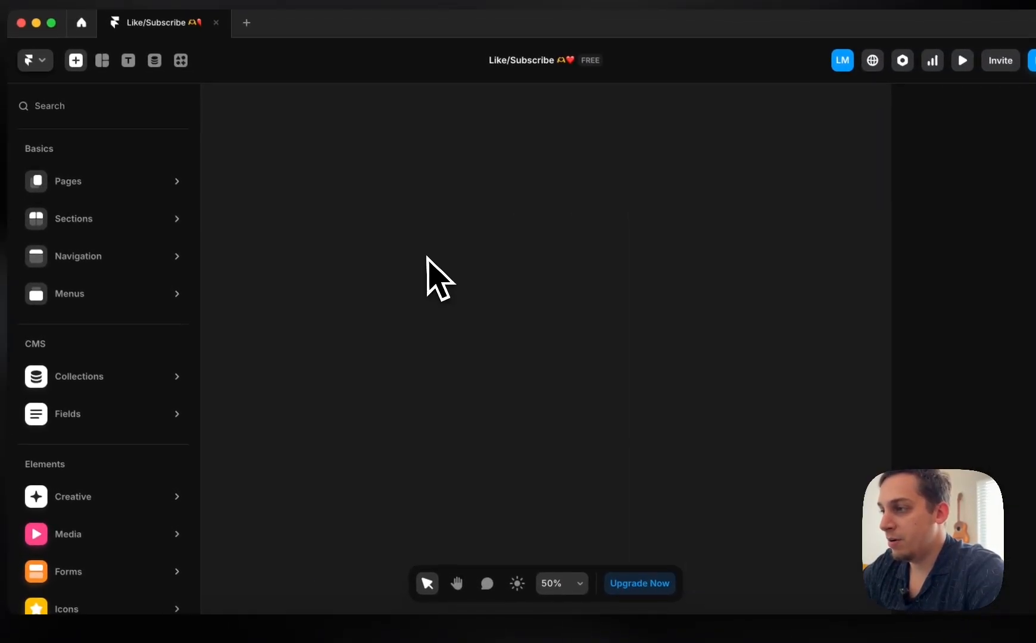
pyautogui.press('cmd+v')
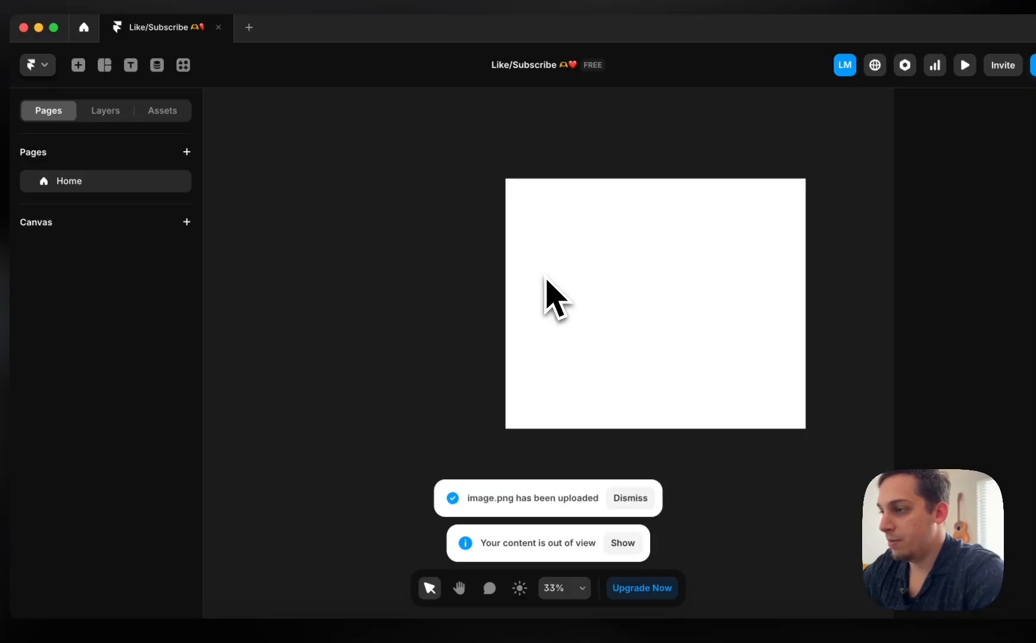
pyautogui.moveTo(355, 278); pyautogui.dragTo(473, 218)
pyautogui.moveTo(381, 247); pyautogui.dragTo(301, 302)
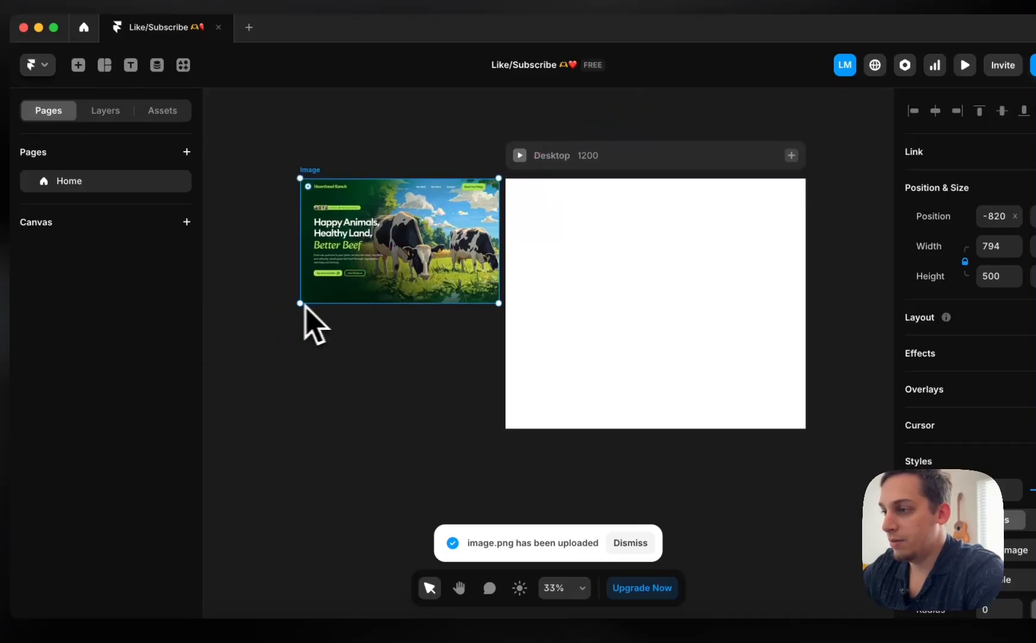
pyautogui.click(334, 316)
# - Examine the pasted hero image's navigation links, call-to-action and cow illustration up close
pyautogui.scroll(5, 460, 247)
pyautogui.hscroll(-3, 460, 248)
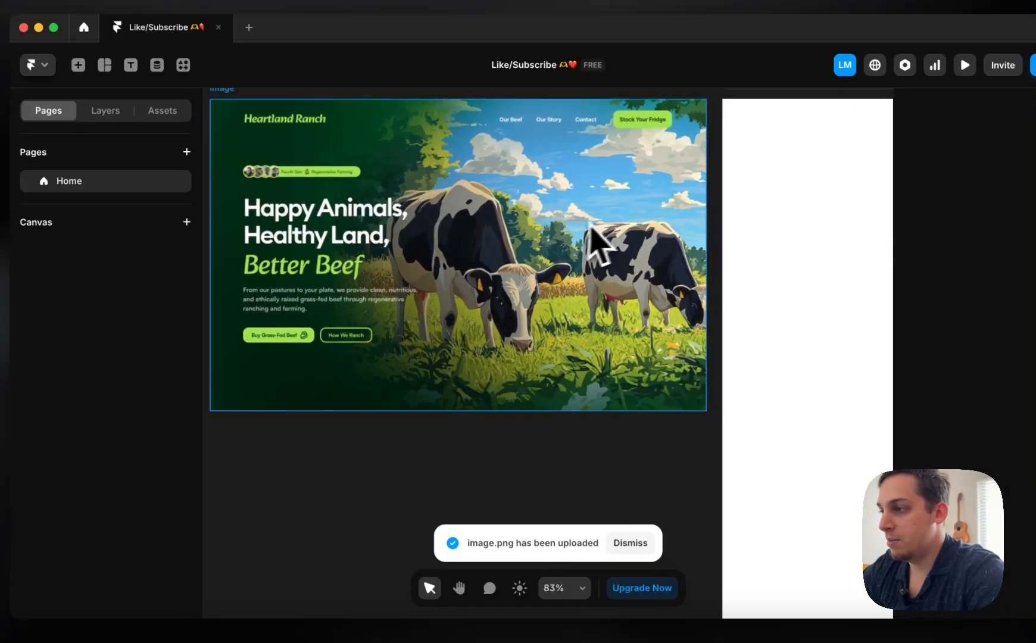
pyautogui.hscroll(1, 537, 208)
pyautogui.scroll(5, 416, 190)
pyautogui.hscroll(4, 485, 204)
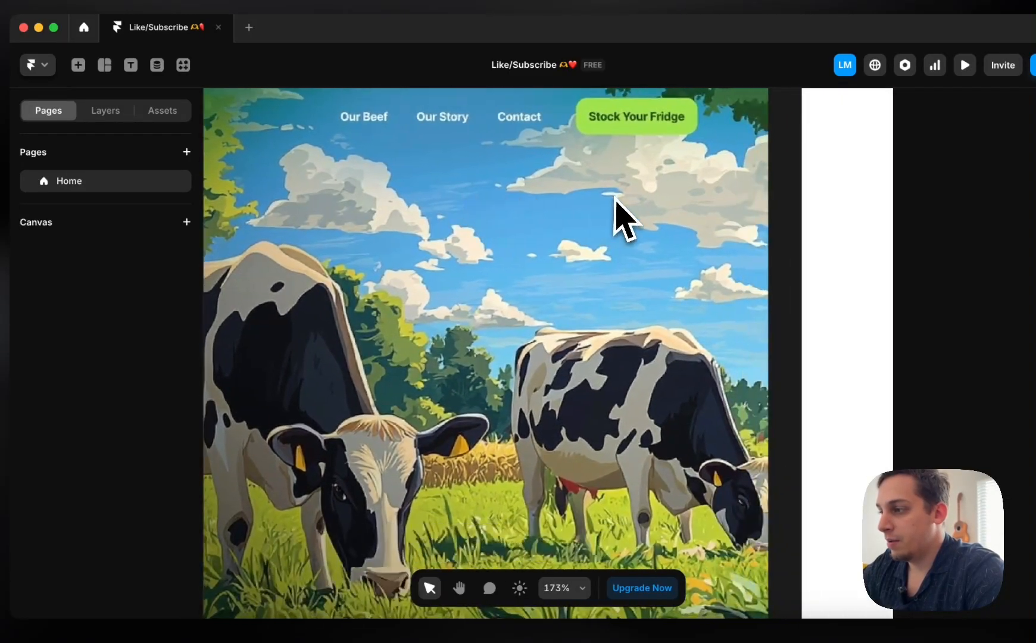
pyautogui.scroll(-3, 526, 242)
# - Switch to Chrome and capture a screenshot of the cow illustration, about 589 by 492, leaving out the hero text and navigation
pyautogui.click(245, 611)
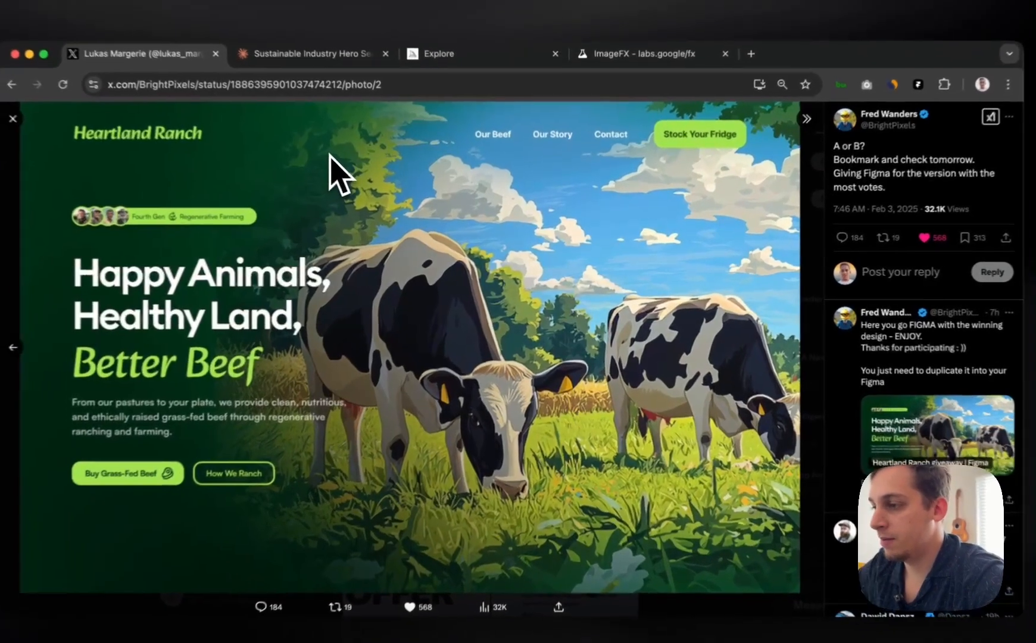
pyautogui.press('super+shift+4')
pyautogui.moveTo(360, 166); pyautogui.dragTo(351, 128)
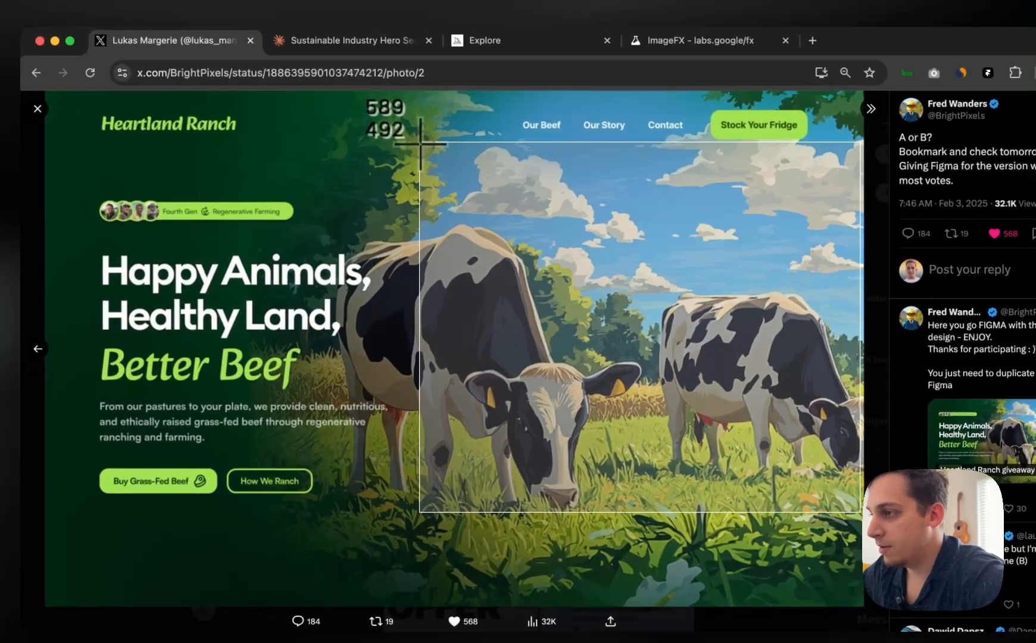
pyautogui.moveTo(420, 143); pyautogui.dragTo(420, 143)
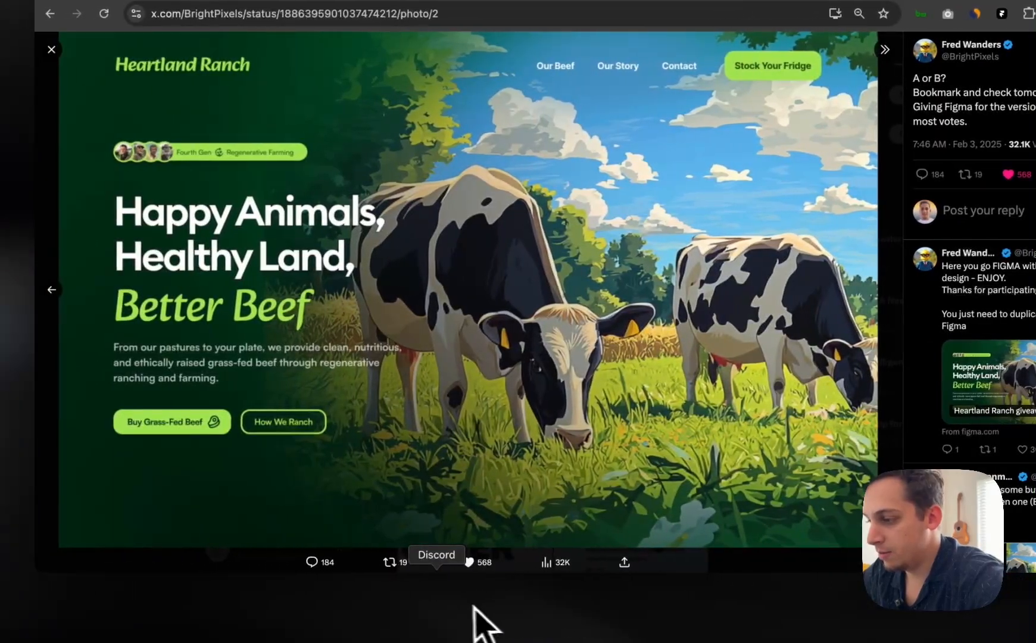
# - Switch to Discord and try to run /describe with Midjourney Bot on the uploaded file "Screenshot 2025-02-04 at 11.40.04 AM"
pyautogui.click(450, 619)
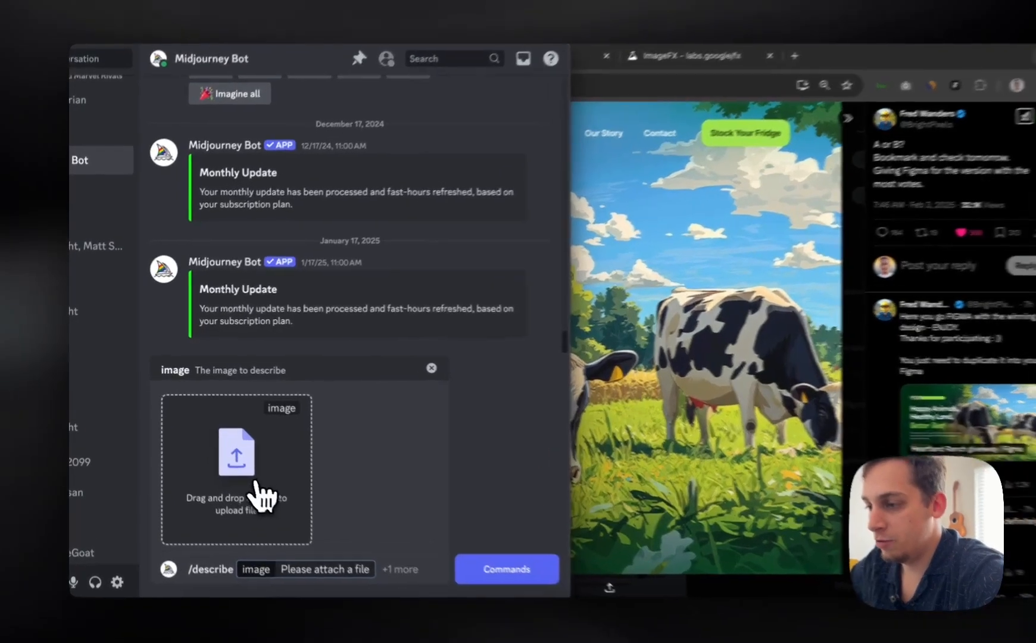
pyautogui.click(224, 480)
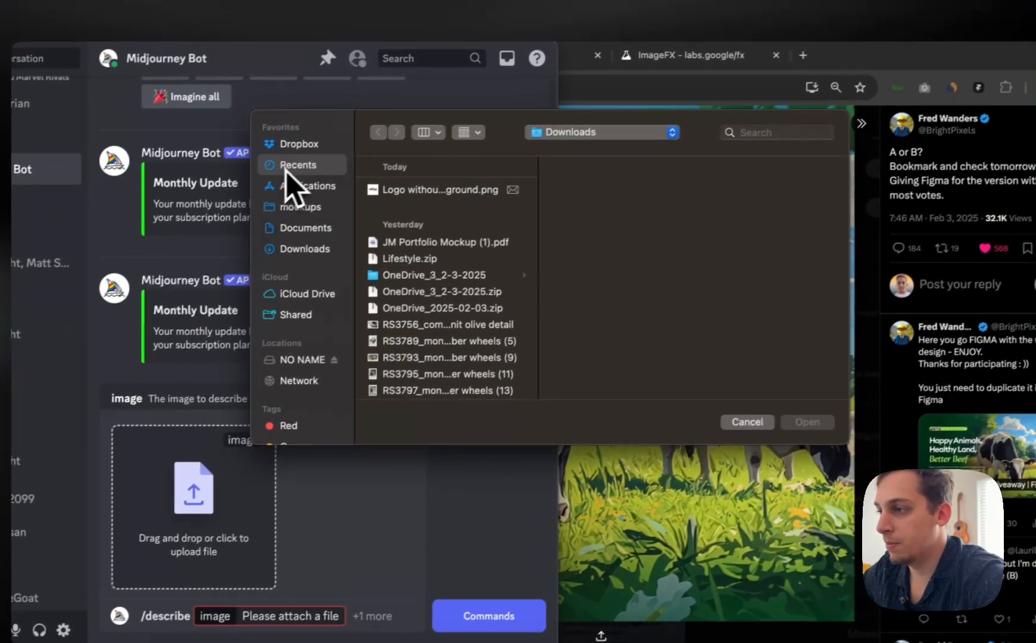
pyautogui.click(356, 140)
pyautogui.click(480, 171)
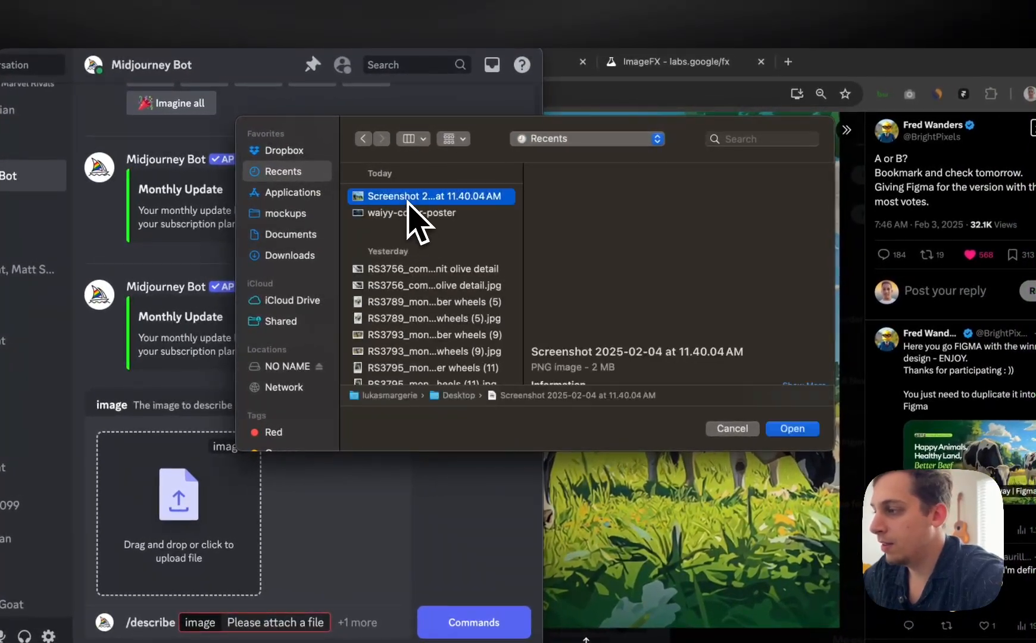
pyautogui.click(792, 429)
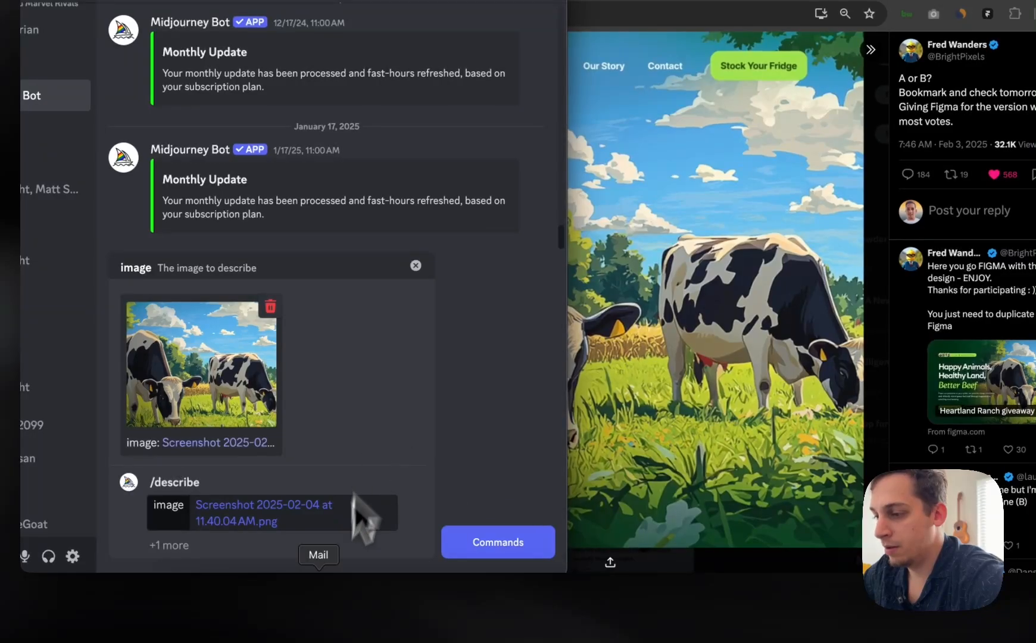
pyautogui.click(316, 551)
pyautogui.press('Return')
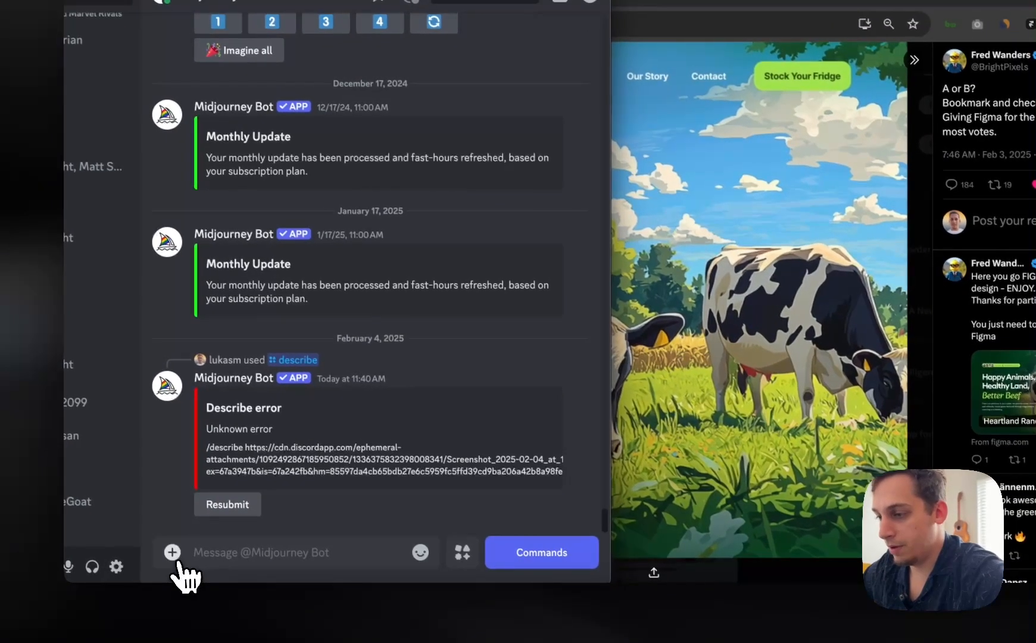
# - Send "Screenshot 2025-02-04 at 11.40.04 AM" to the Midjourney Bot chat as a file attachment
pyautogui.click(132, 541)
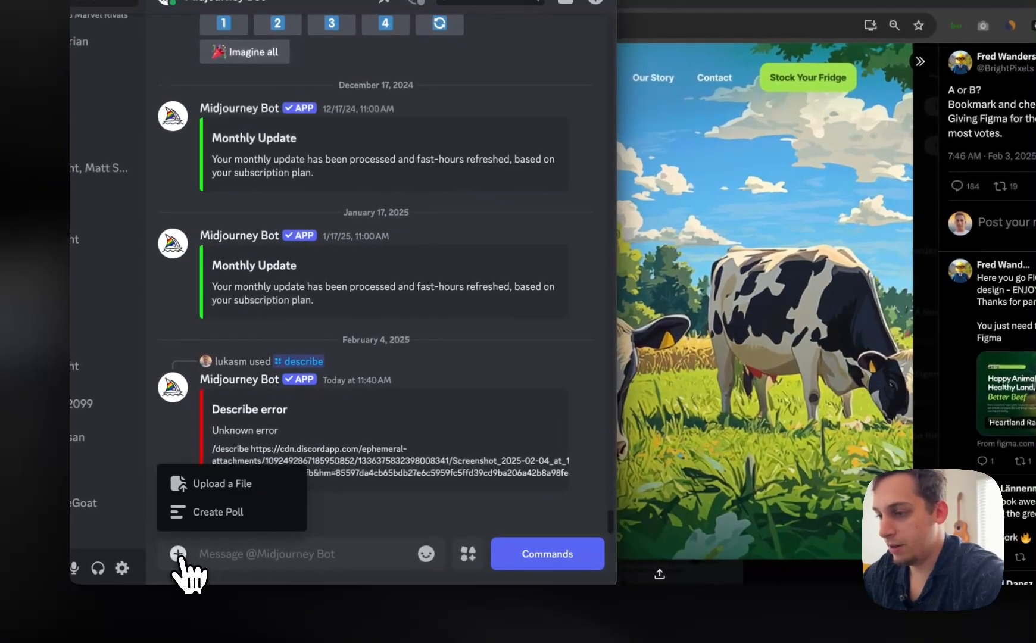
pyautogui.click(229, 485)
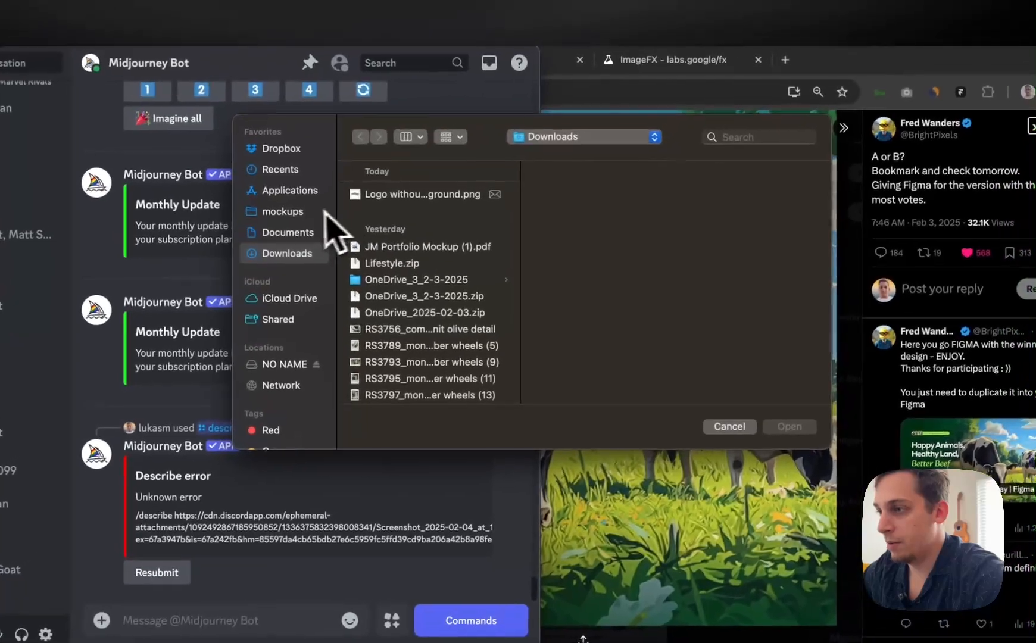
pyautogui.click(316, 138)
pyautogui.click(391, 197)
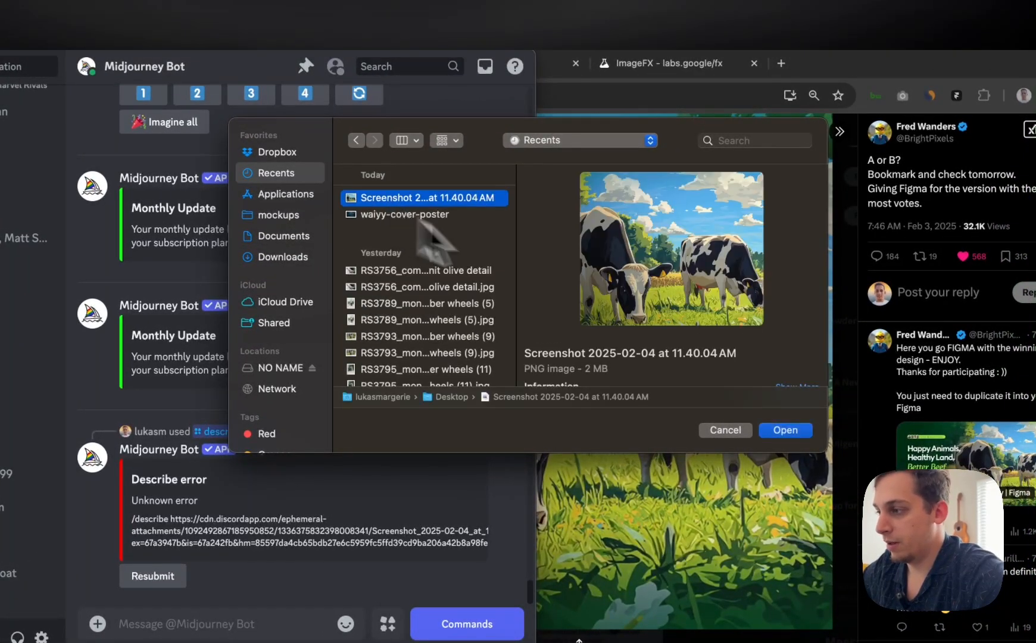
pyautogui.click(785, 429)
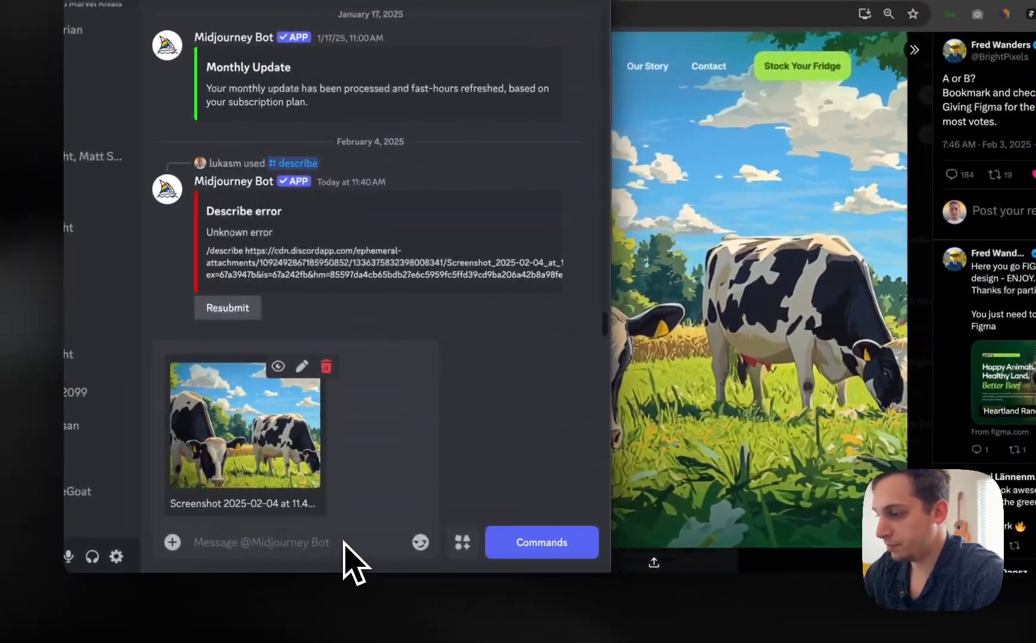
pyautogui.press('Return')
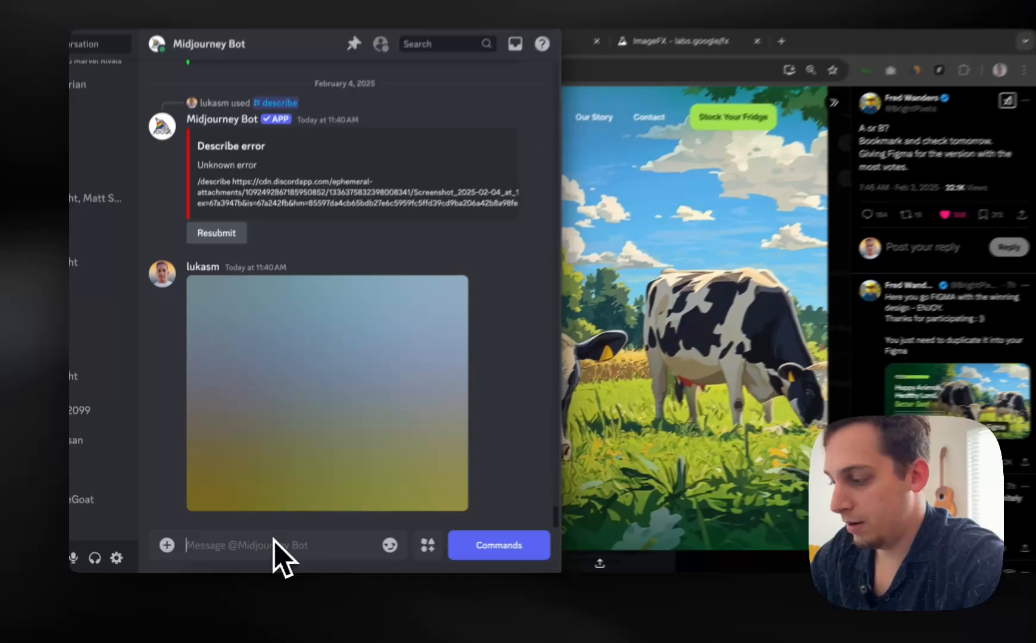
# - Run /describe with the link option, using the posted cow screenshot's link, and view the suggested prompts
pyautogui.write('/des')
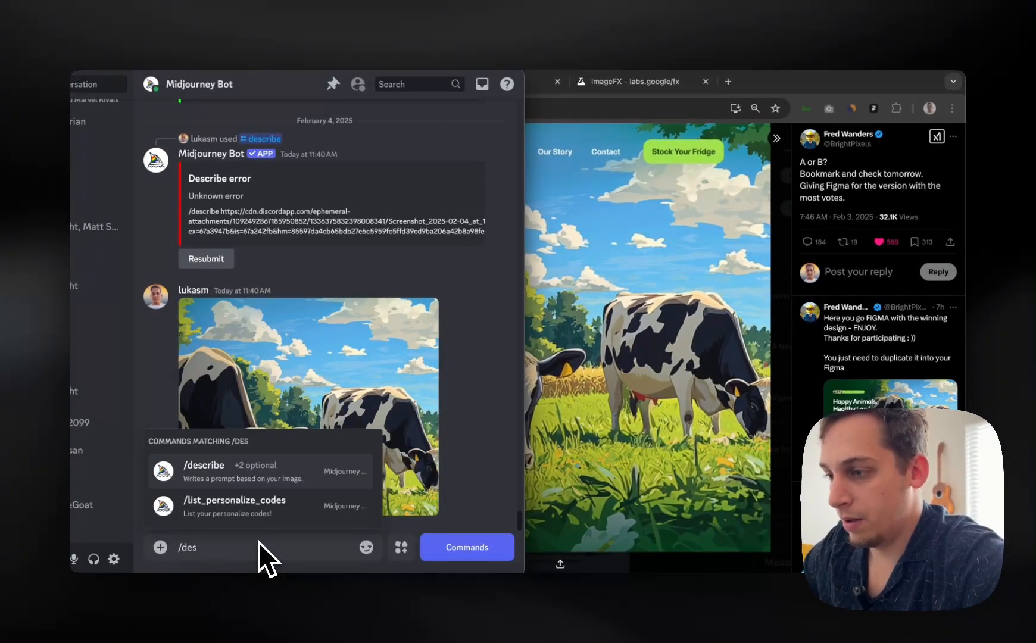
pyautogui.press('Return')
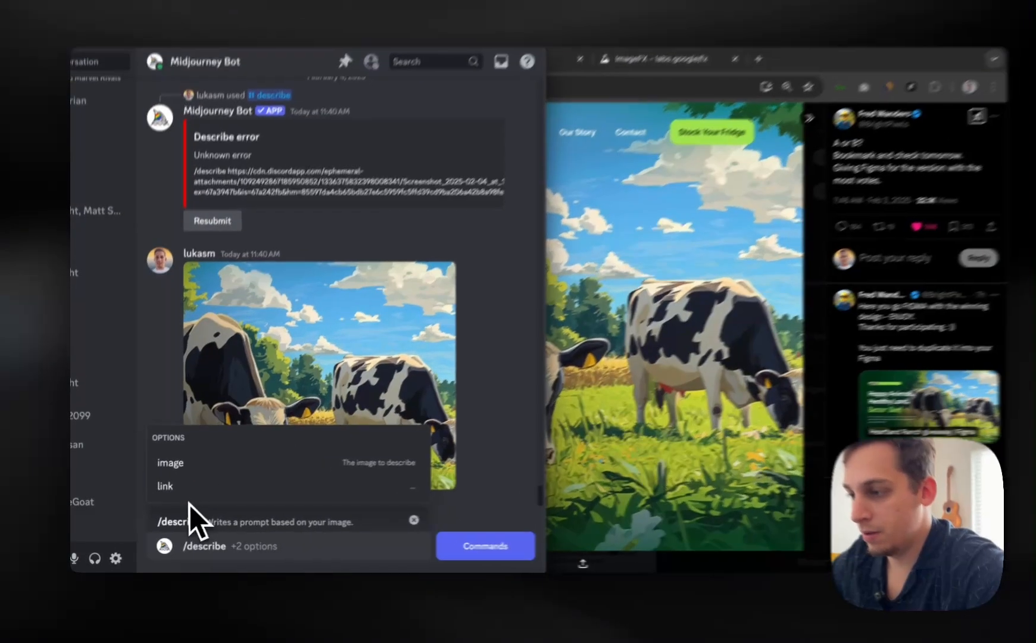
pyautogui.click(190, 489)
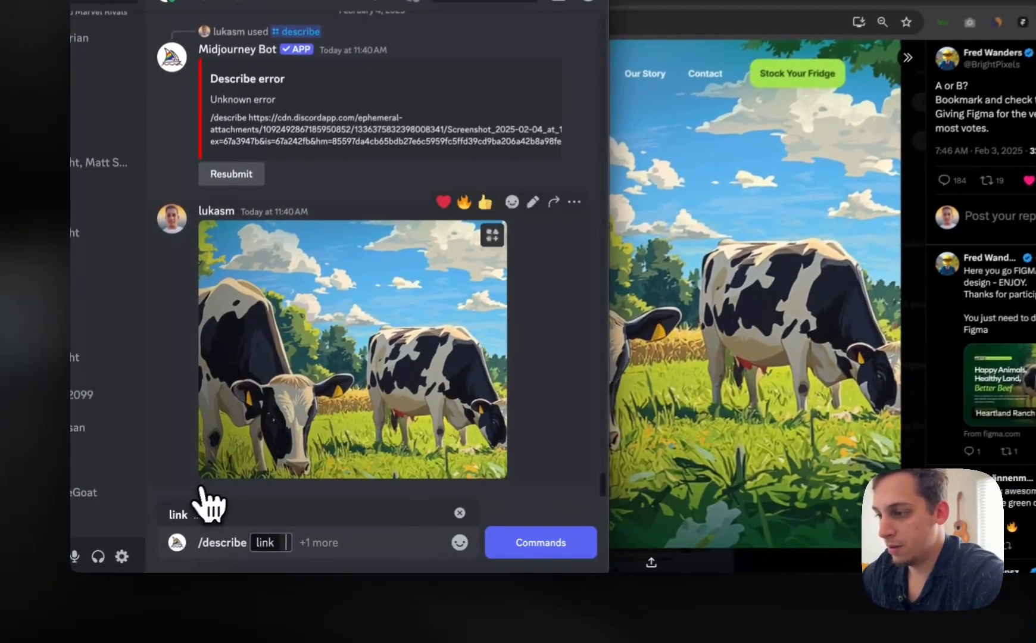
pyautogui.moveTo(300, 386); pyautogui.dragTo(289, 548)
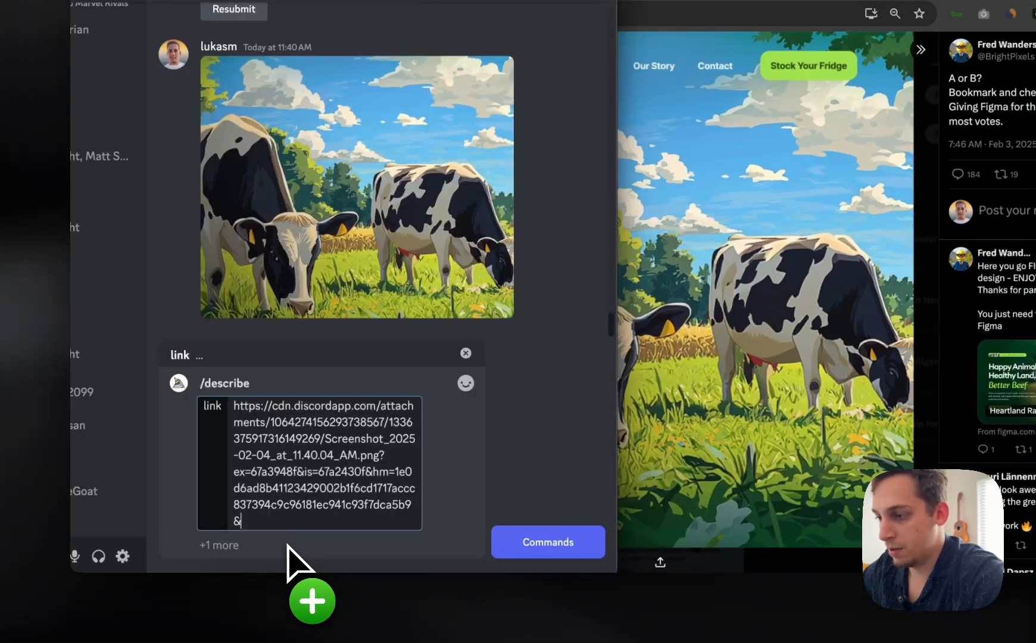
pyautogui.press('Return')
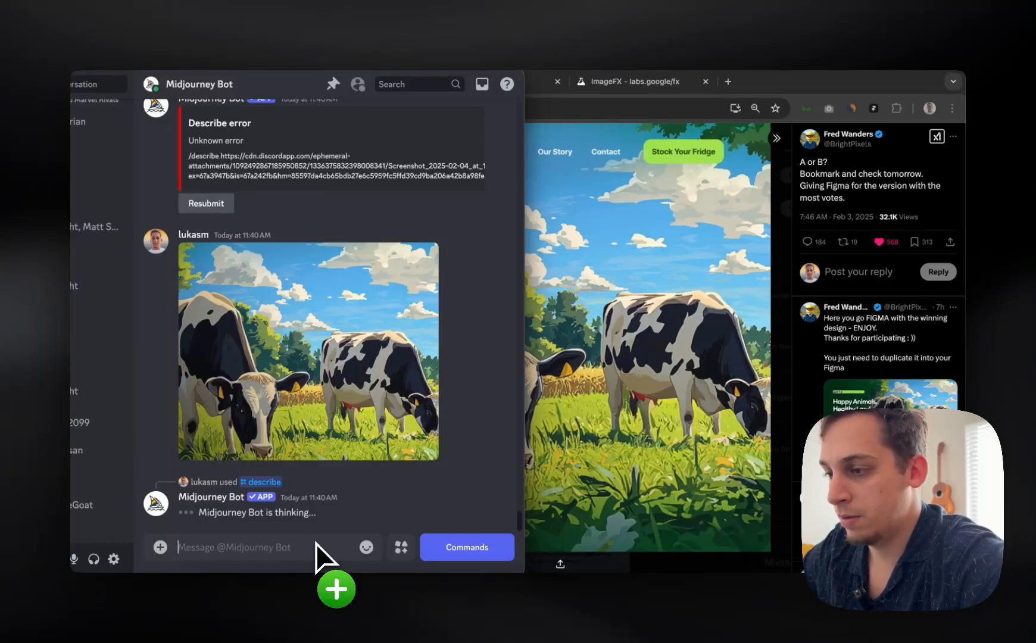
pyautogui.scroll(3, 350, 341)
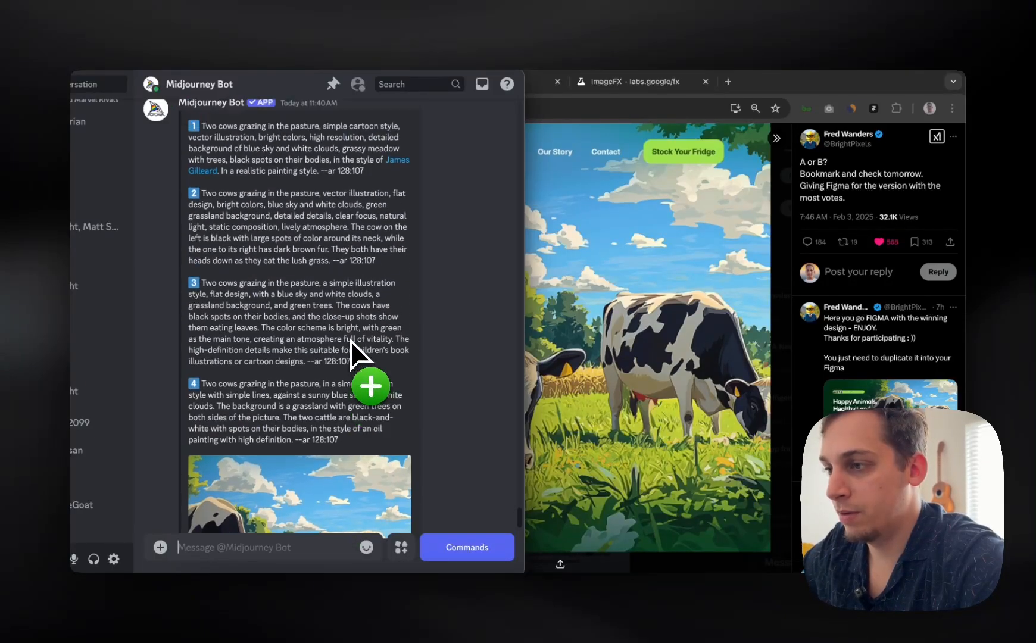
pyautogui.scroll(1, 351, 341)
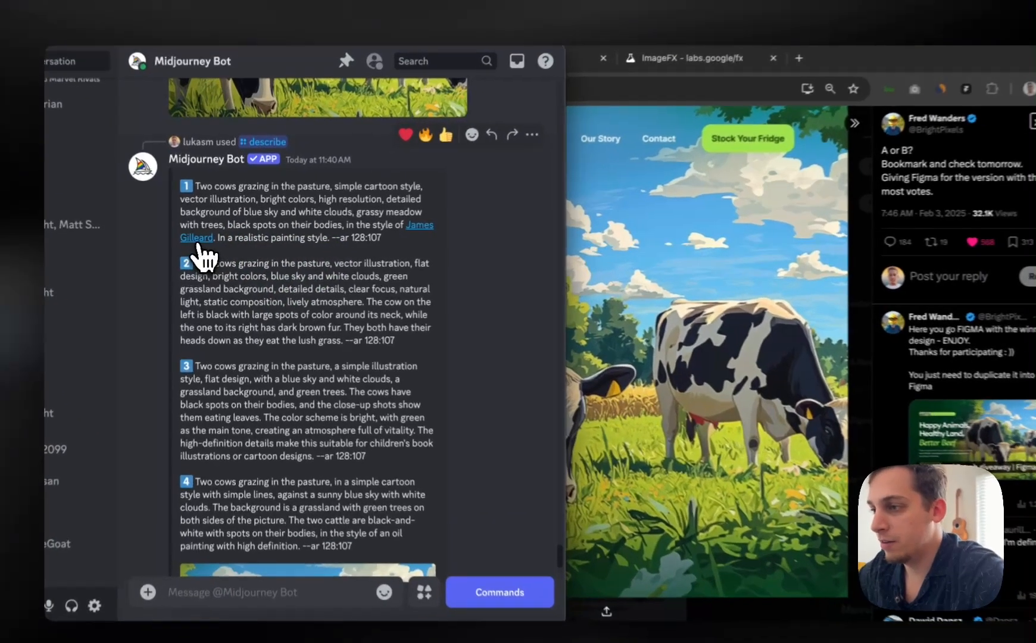
pyautogui.click(198, 241)
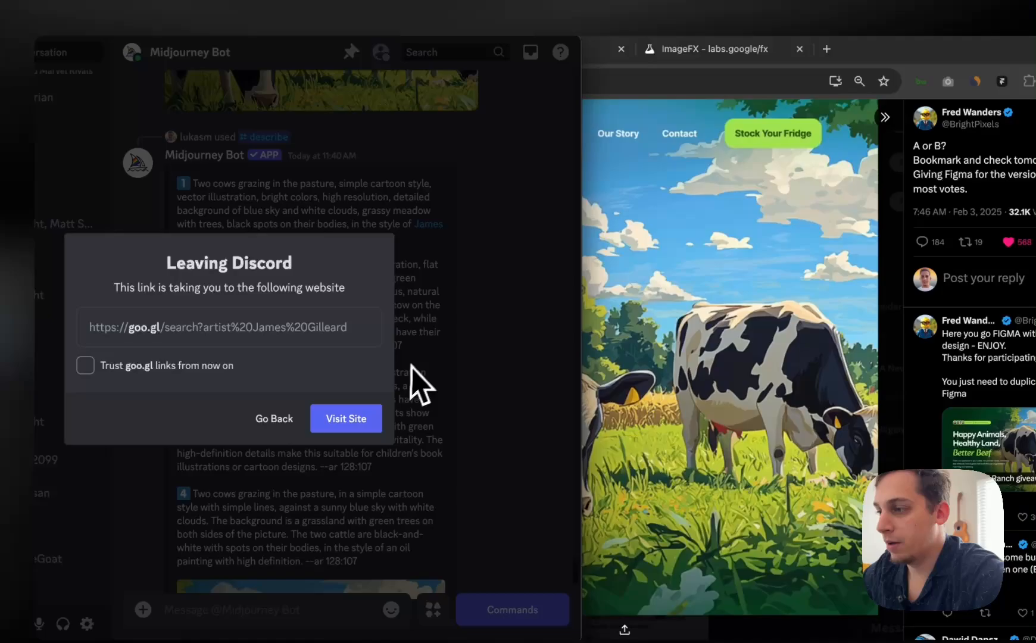
pyautogui.click(412, 364)
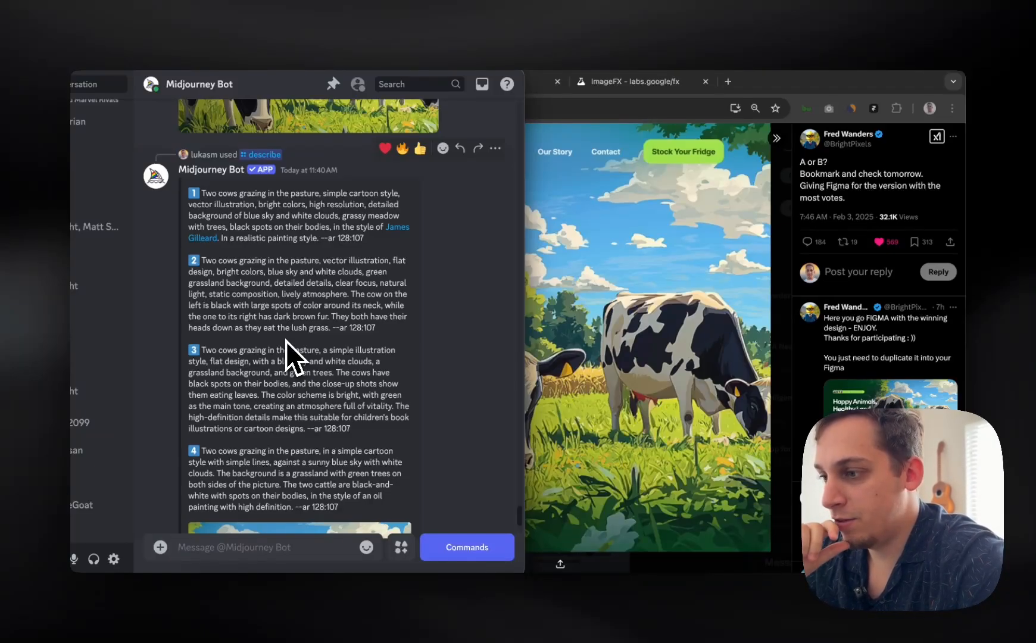
# - Copy "in the style of an oil painting with high definition." from the fourth prompt suggested for the cow screenshot
pyautogui.scroll(-2, 286, 342)
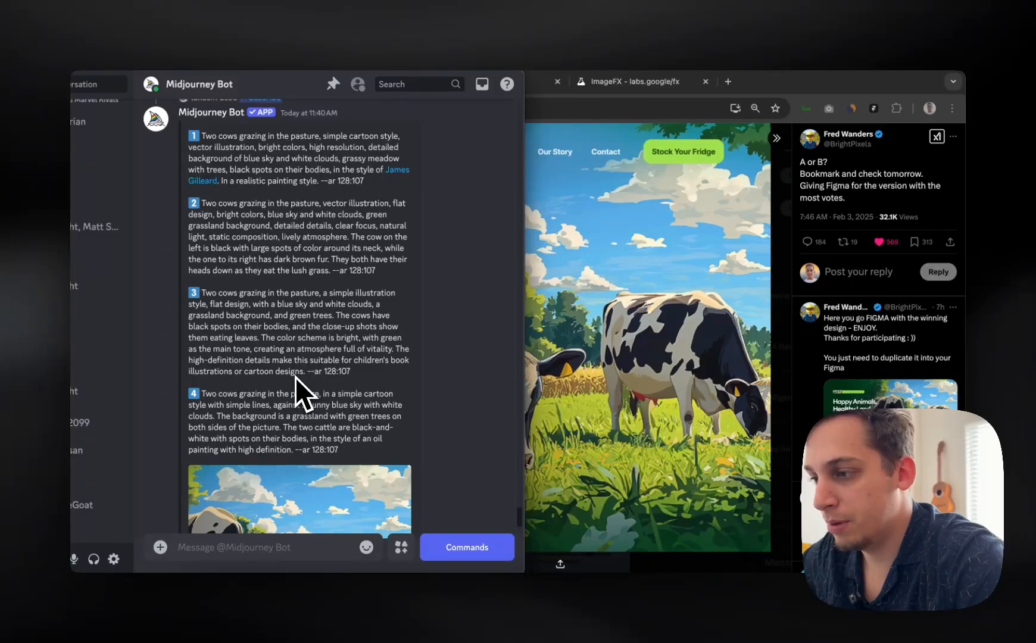
pyautogui.scroll(-1, 295, 376)
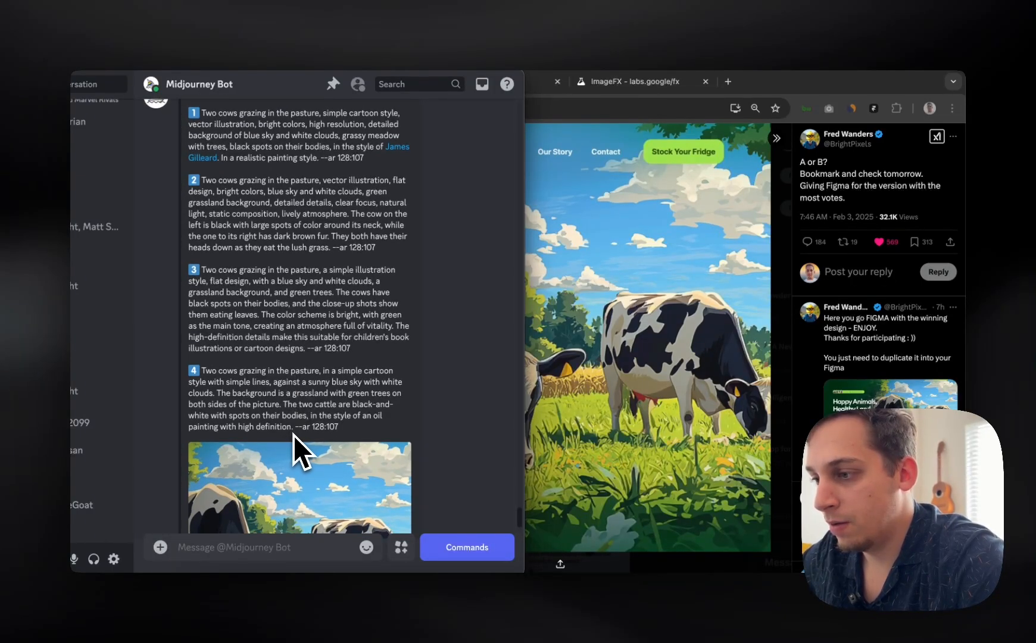
pyautogui.scroll(-1, 293, 435)
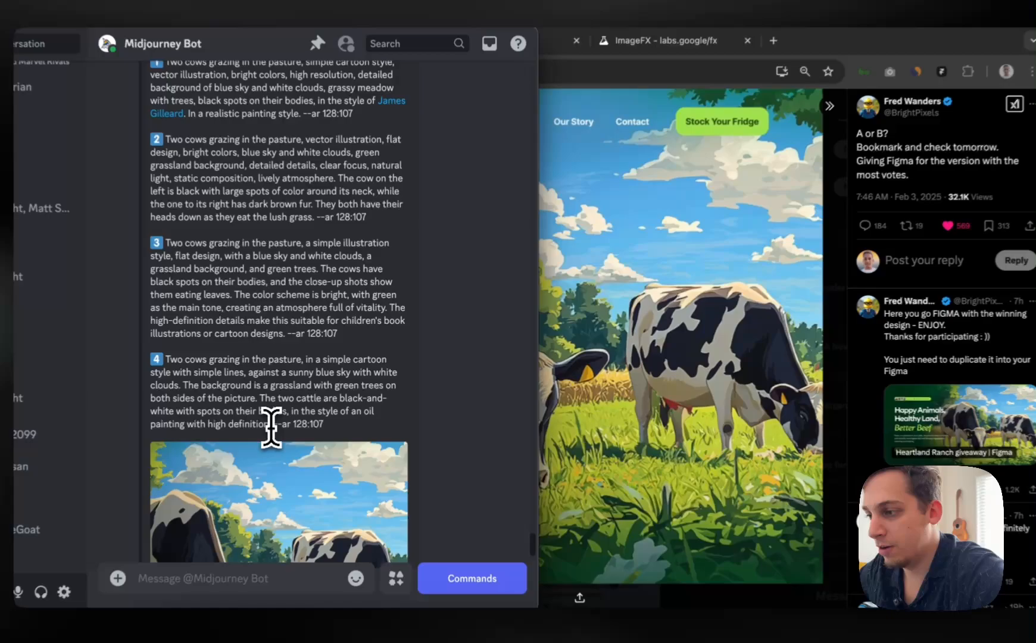
pyautogui.moveTo(293, 415); pyautogui.dragTo(317, 401)
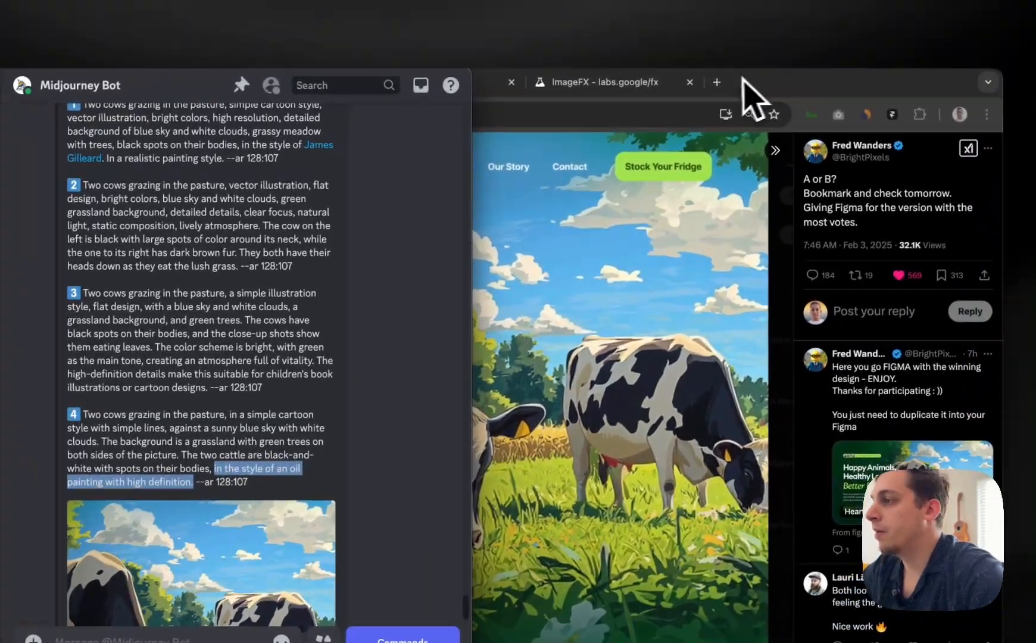
# - Switch to Chrome and bring up Midjourney's Explore page, closing the extra blank tab
pyautogui.click(787, 28)
pyautogui.click(491, 32)
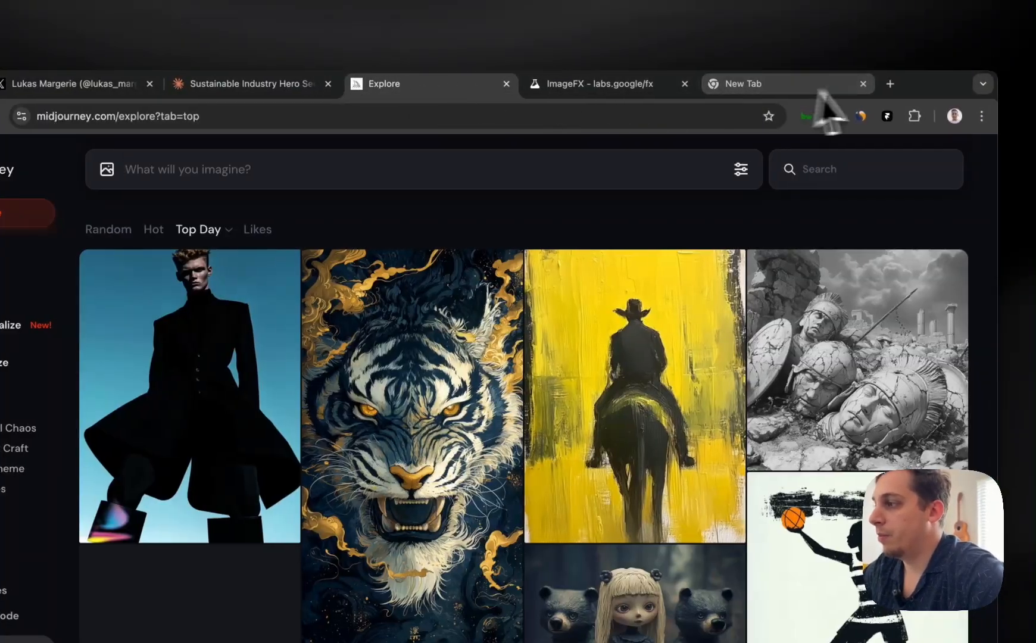
pyautogui.click(865, 83)
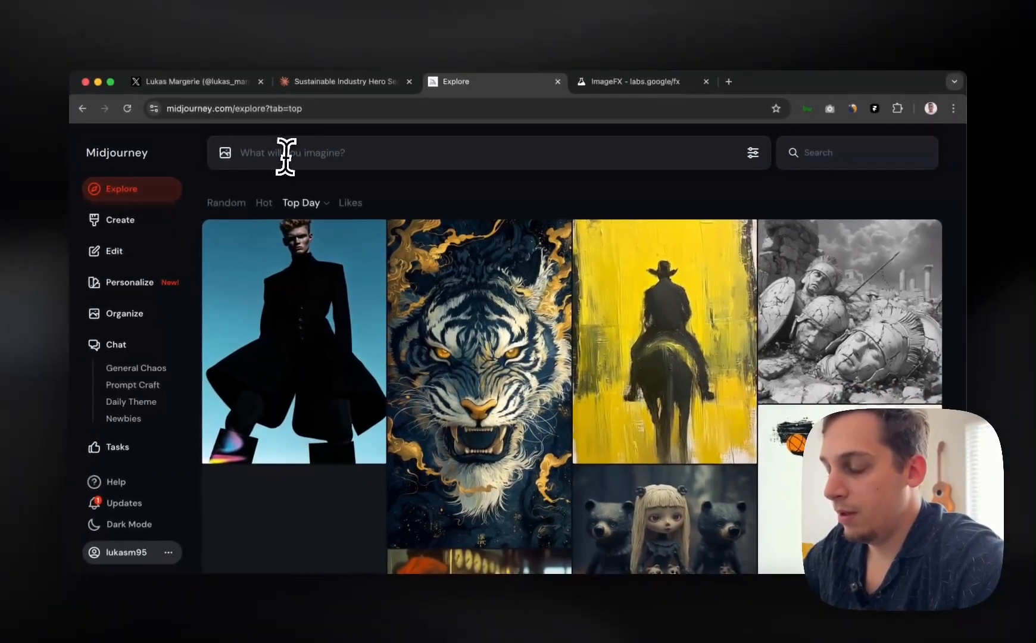
# - Generate images from "a sunny vineyard, in the style of an oil painting with high definition.," at aspect ratio 3:2 and view the creations
pyautogui.click(286, 157)
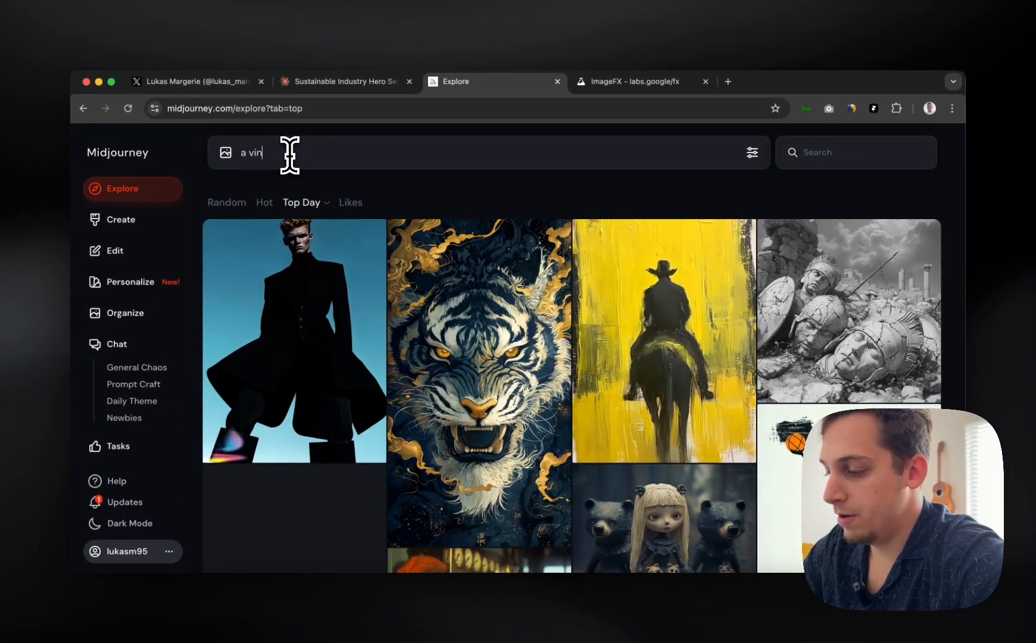
pyautogui.write('a vineyard')
pyautogui.click(250, 155)
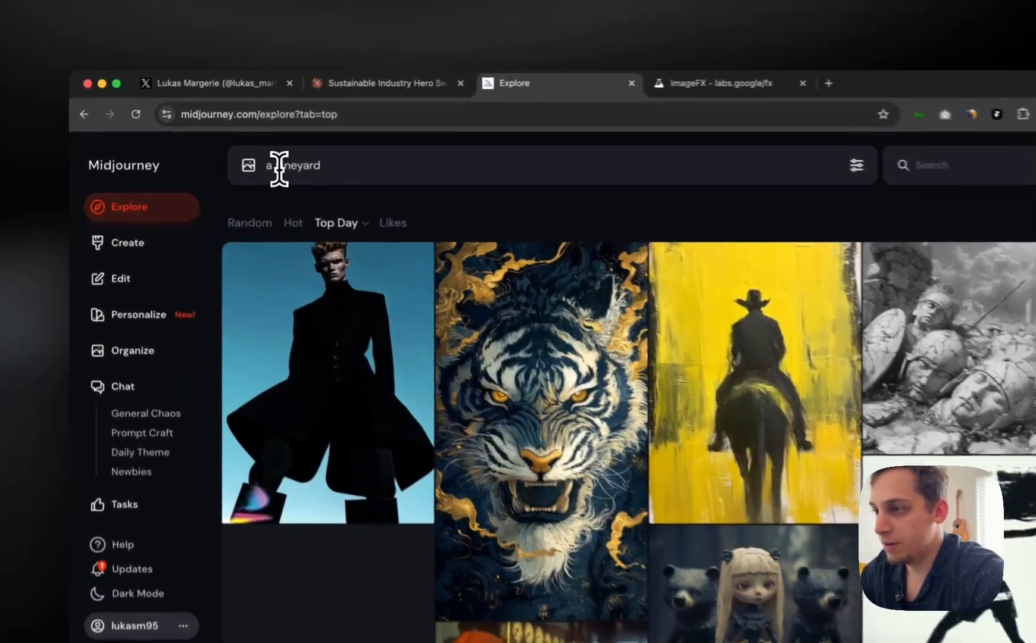
pyautogui.write('sunny')
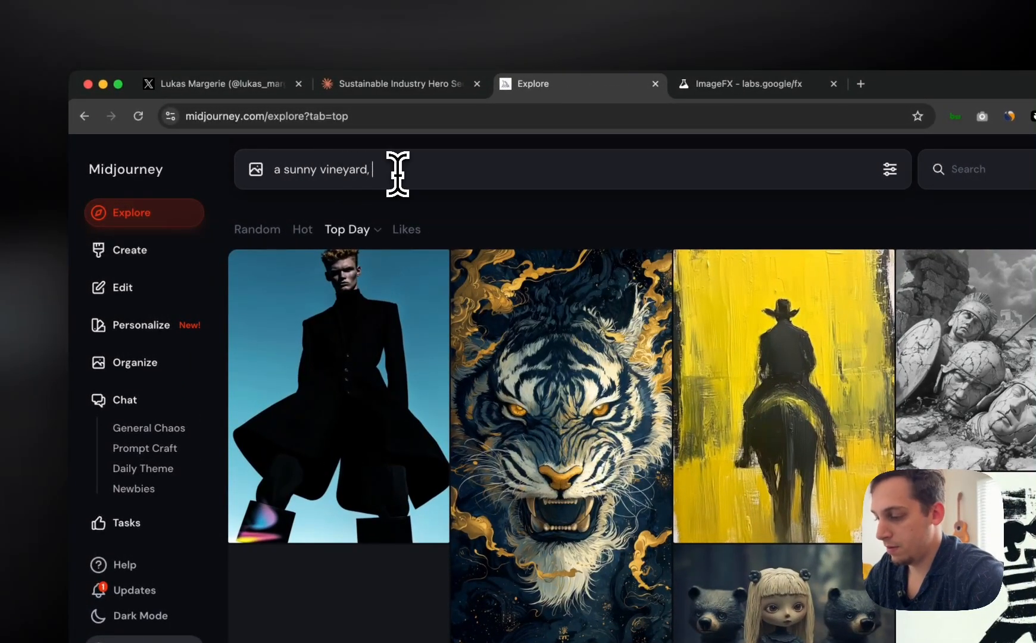
pyautogui.write(' --ar')
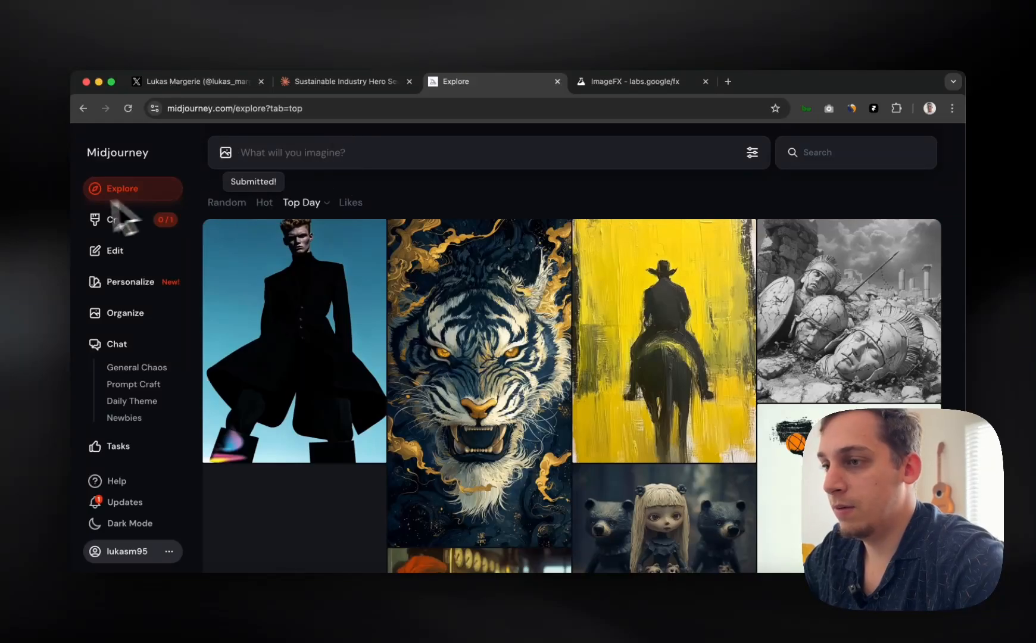
pyautogui.click(114, 220)
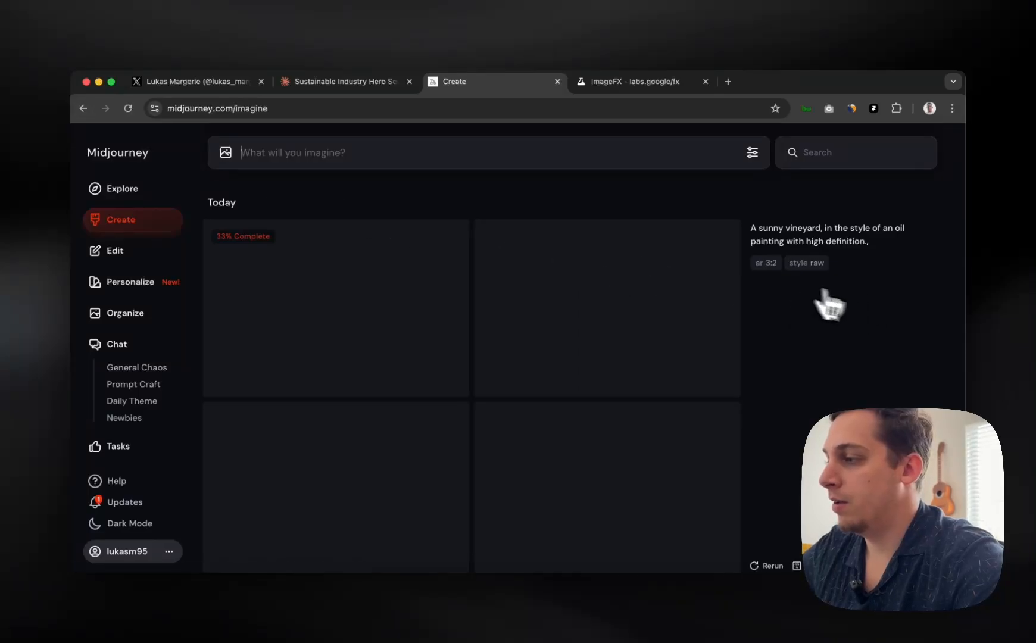
# - Reuse the vineyard prompt in Midjourney, and in ImageFX generate images from "in the style of an oil painting with high definition."
pyautogui.click(914, 241)
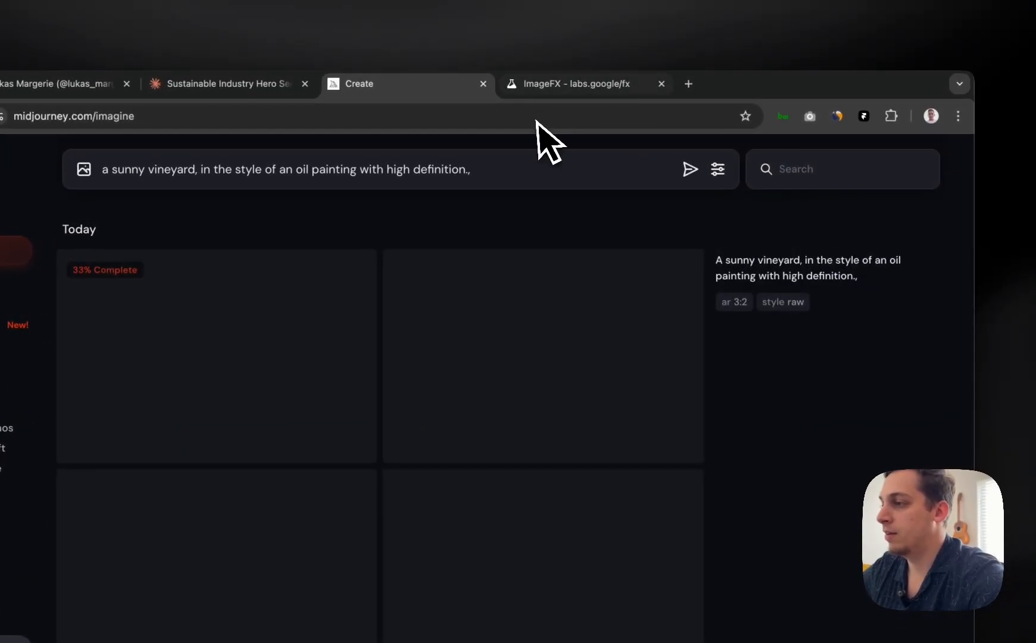
pyautogui.click(610, 82)
pyautogui.click(175, 277)
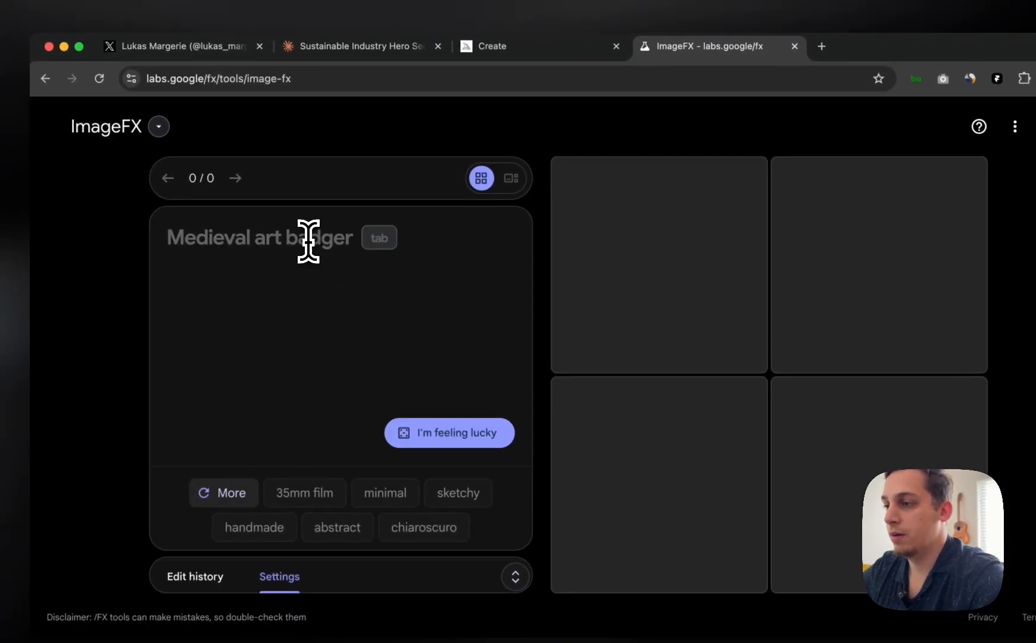
pyautogui.write('in the style of an oil painting with high definition.')
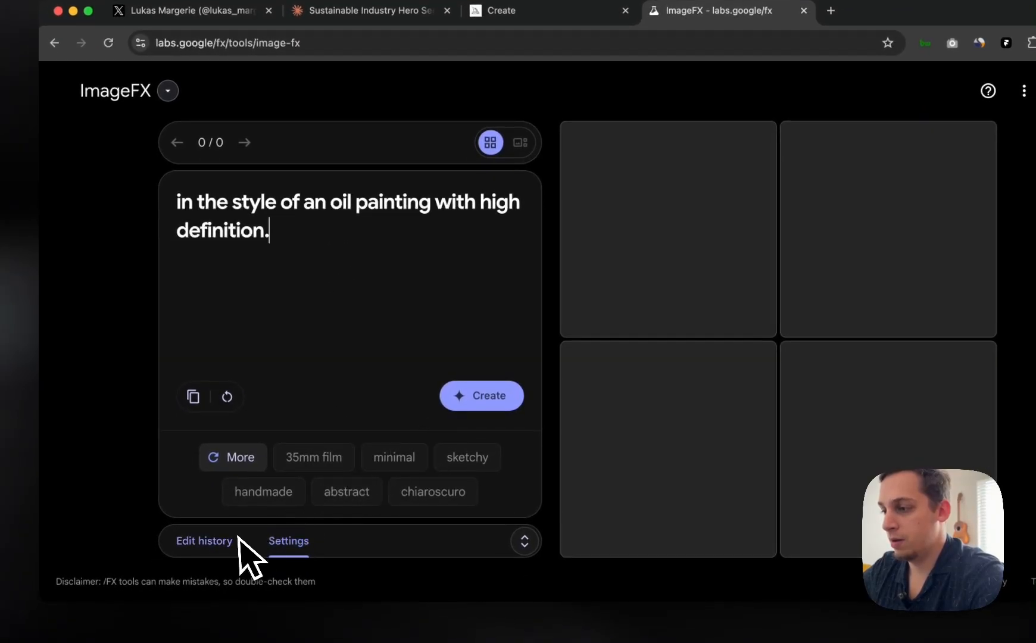
pyautogui.click(459, 407)
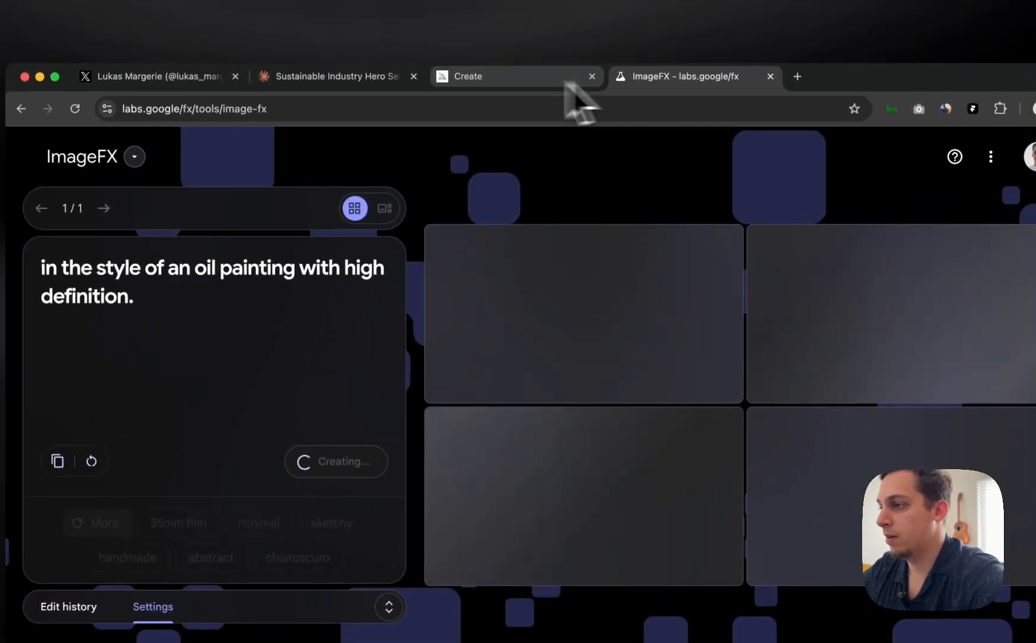
# - Return to Midjourney's creations and examine the sunny vineyard results, opening the first image, the hillside with a path, in large view
pyautogui.click(528, 10)
pyautogui.click(638, 92)
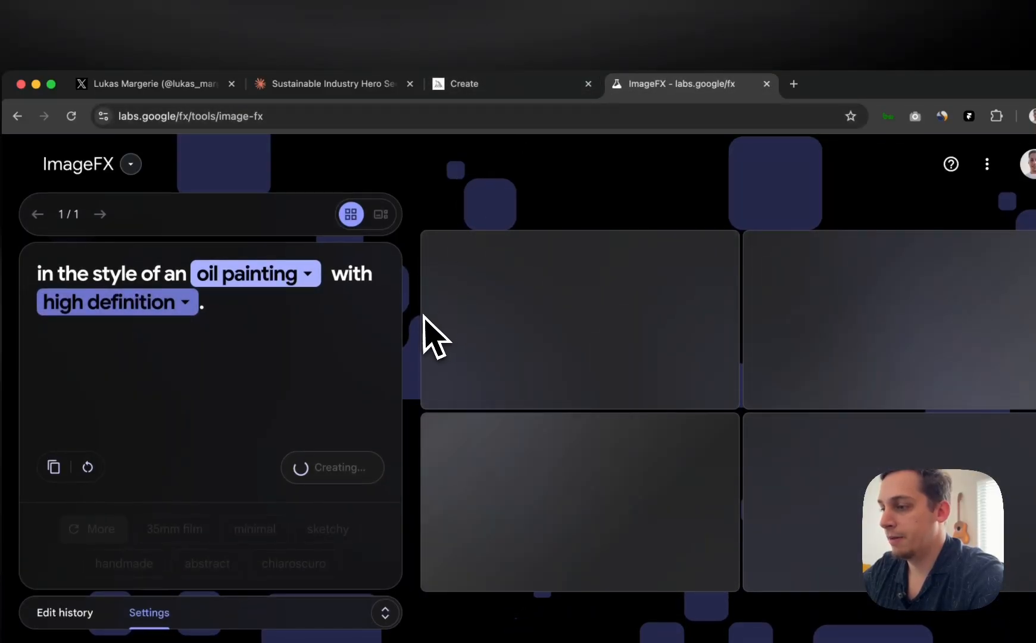
pyautogui.click(501, 93)
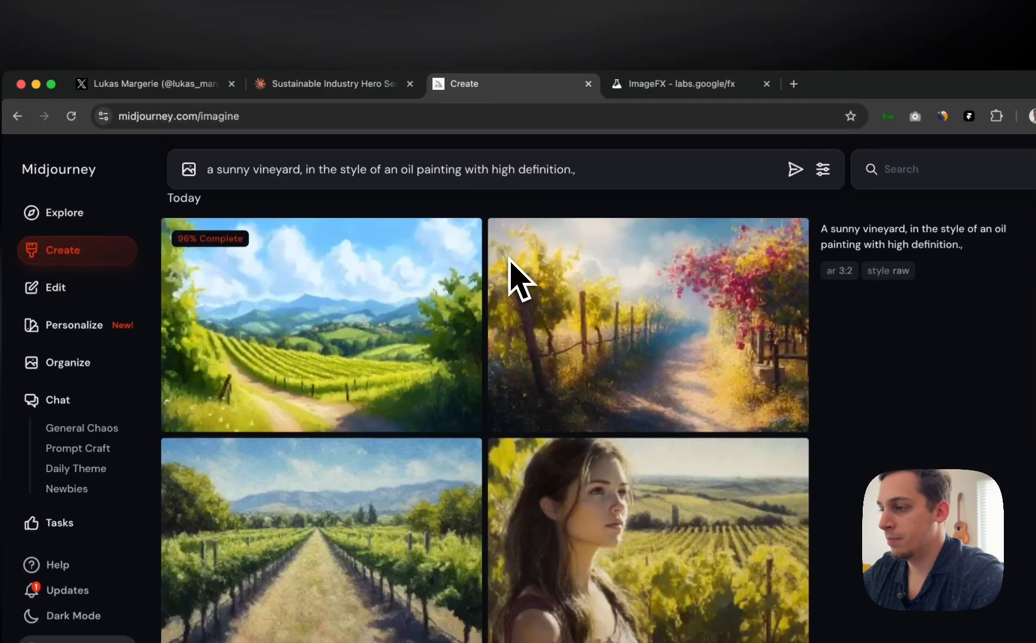
pyautogui.scroll(-2, 512, 274)
pyautogui.scroll(2, 511, 277)
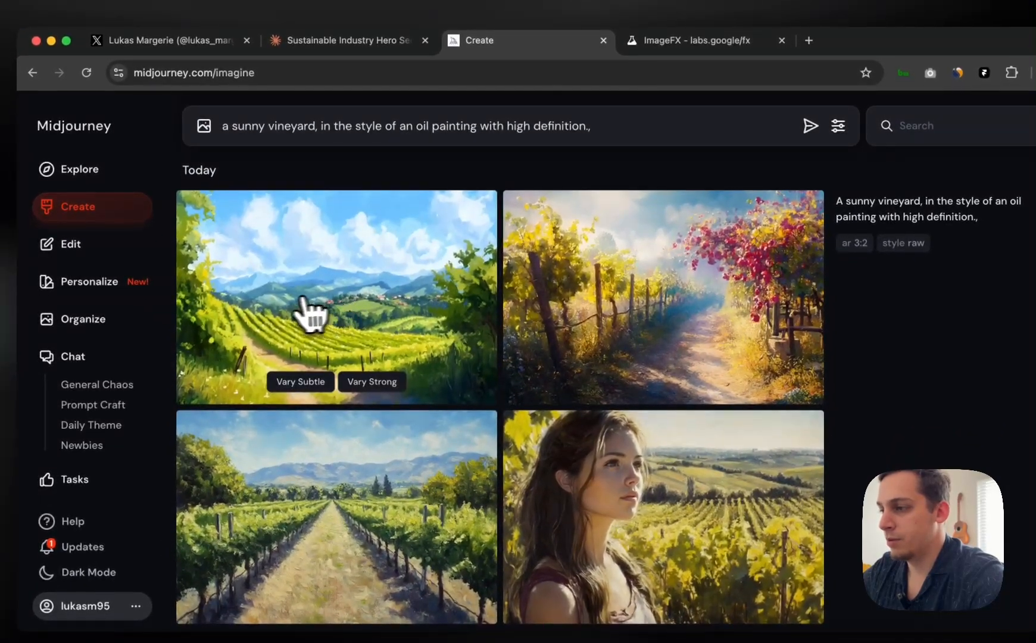
pyautogui.click(276, 302)
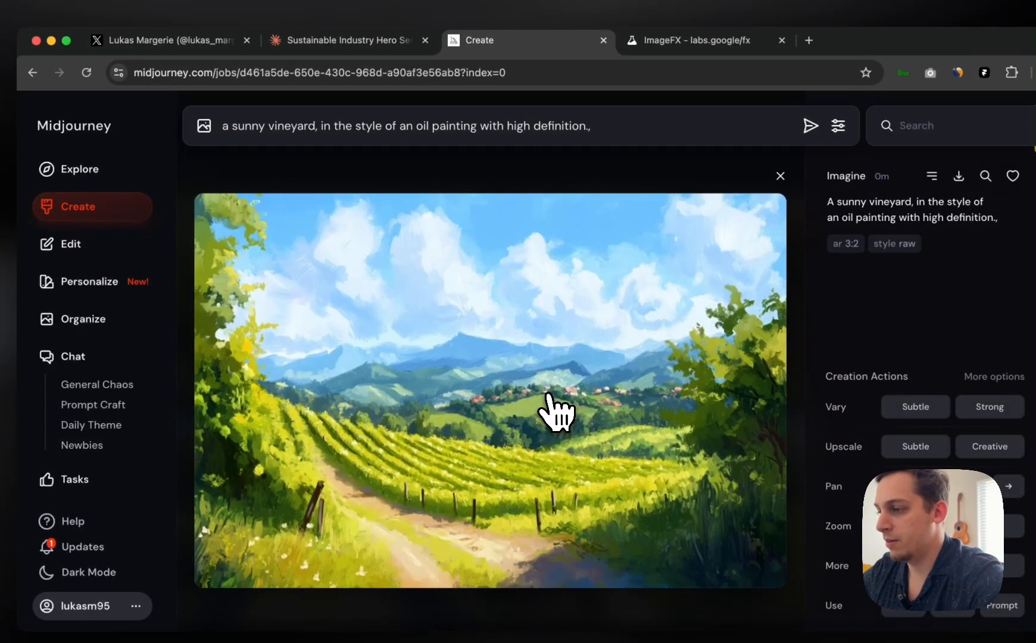
pyautogui.press('Right')
pyautogui.press('Left')
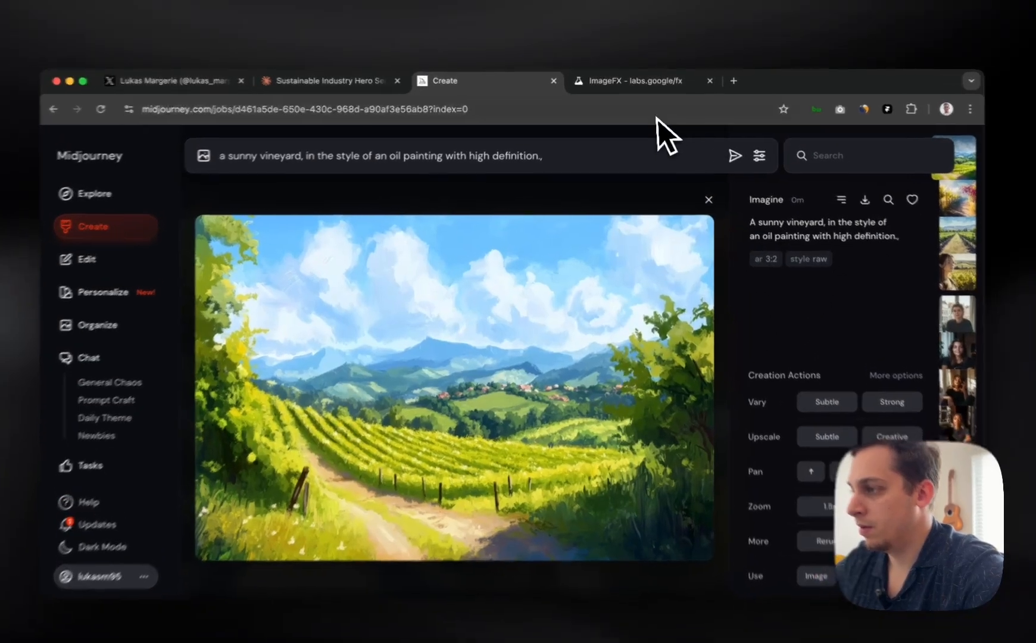
# - Check the ImageFX results, and extend Midjourney's hillside vineyard image to the left with Pan
pyautogui.click(631, 82)
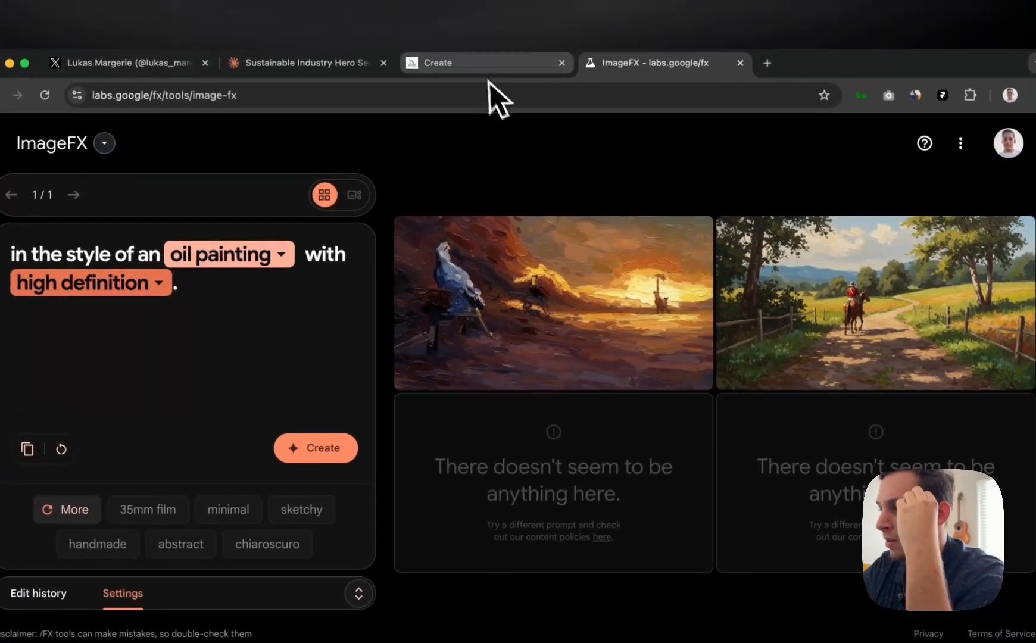
pyautogui.click(476, 23)
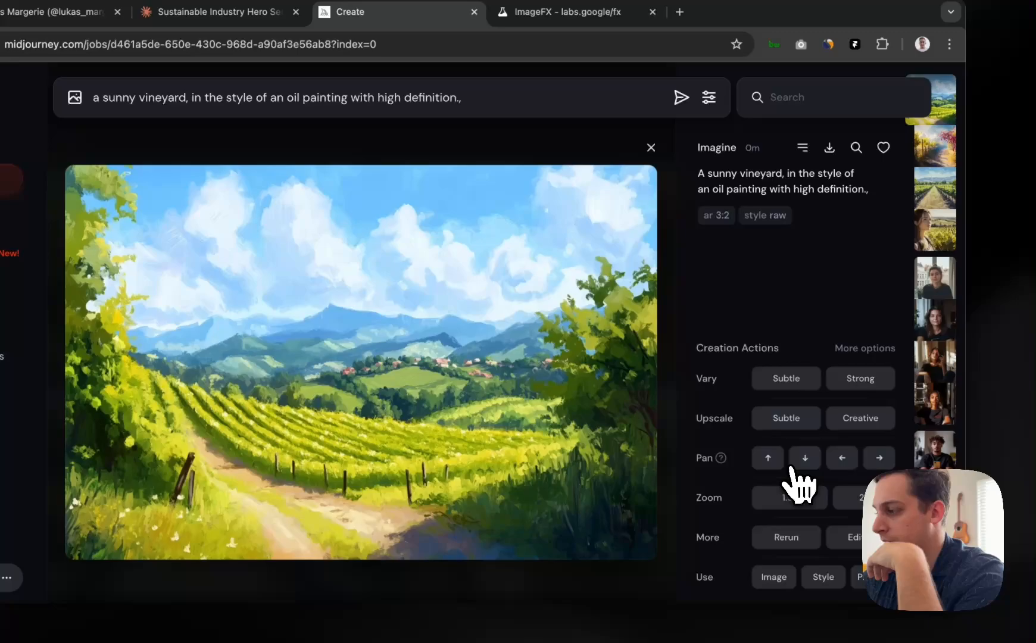
pyautogui.click(891, 456)
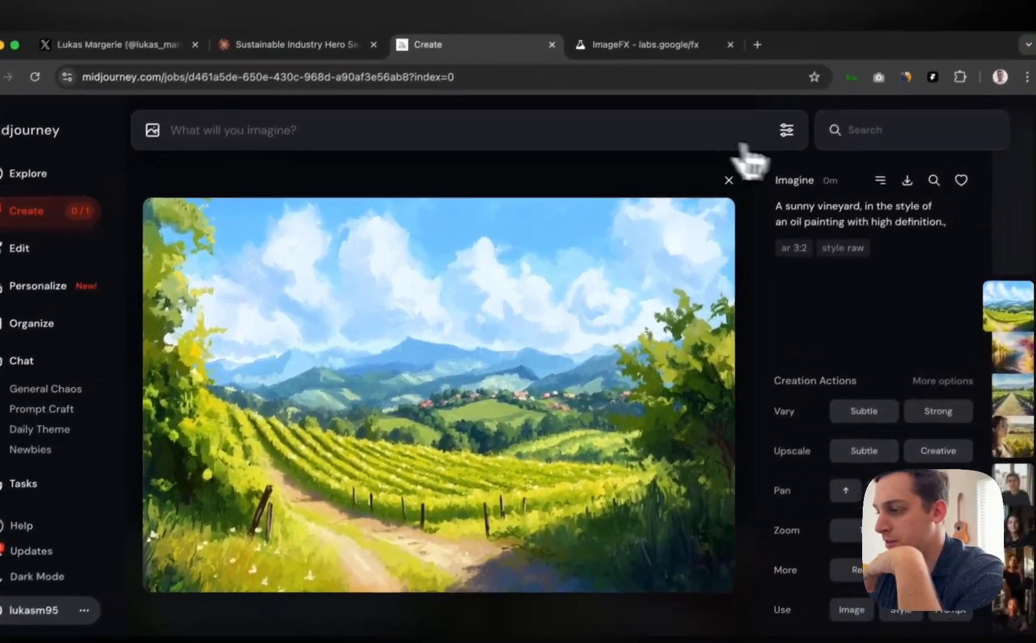
# - Close the hillside image, view the picture of the woman in the vineyard, and return to the newest creations
pyautogui.click(728, 180)
pyautogui.scroll(-5, 513, 284)
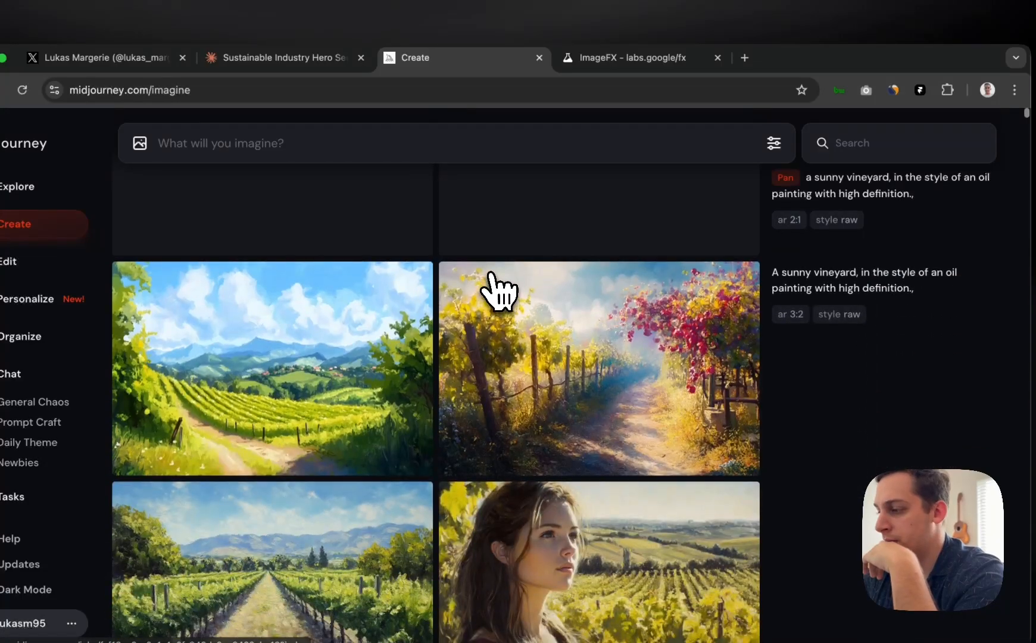
pyautogui.scroll(-2, 499, 292)
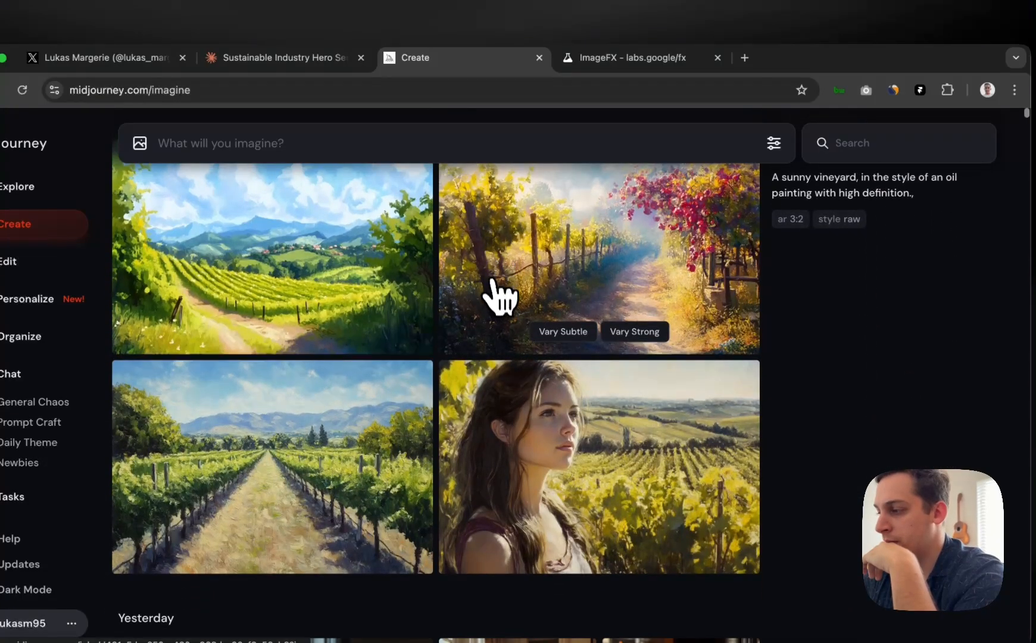
pyautogui.click(502, 413)
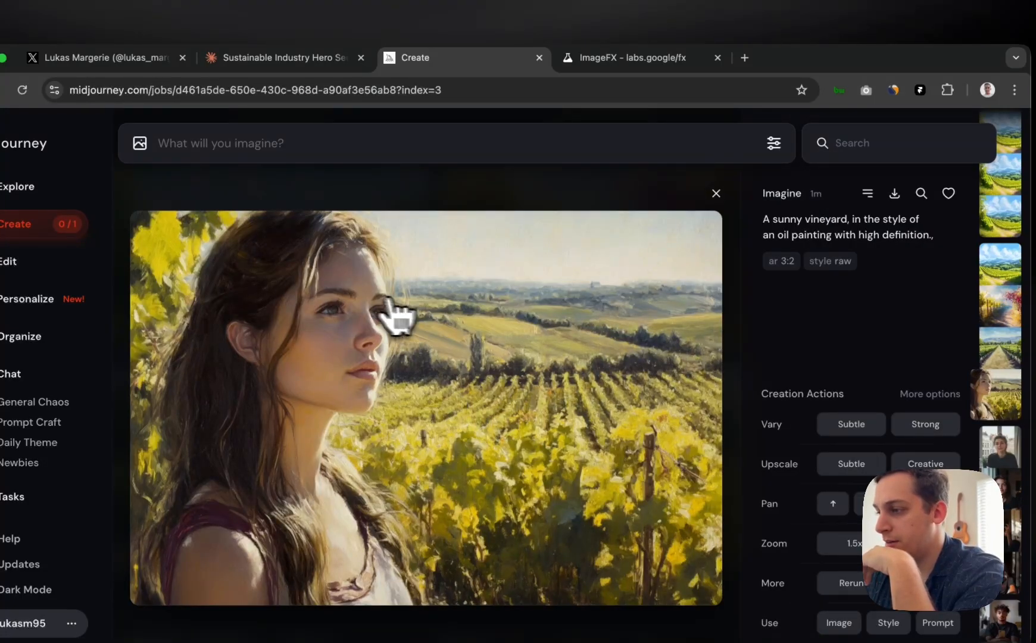
pyautogui.click(722, 199)
pyautogui.scroll(6, 473, 300)
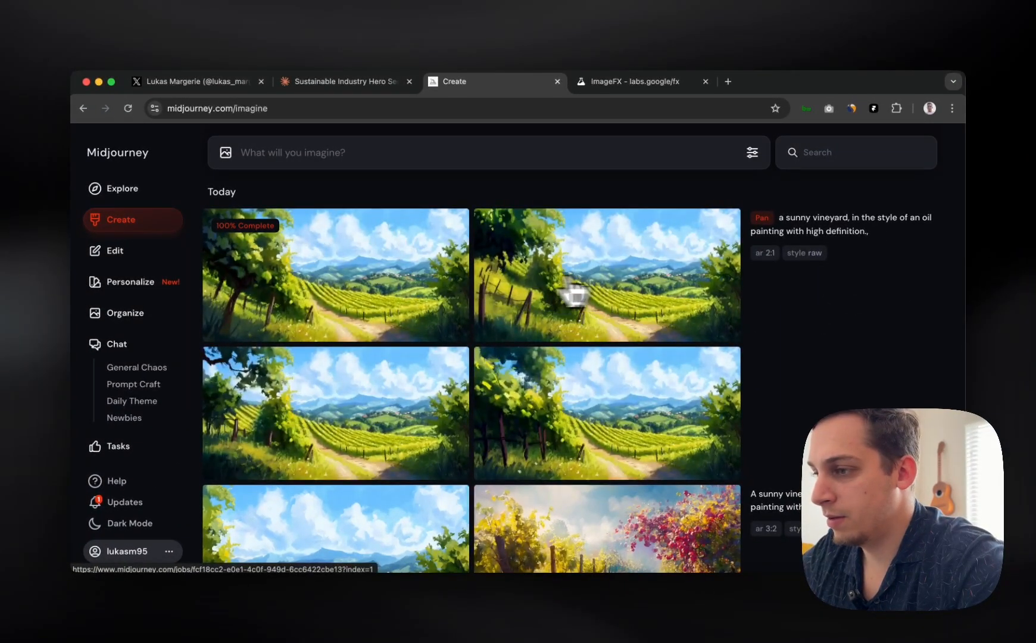
# - Open the first panned vineyard image, inspect it enlarged, and upscale it with the Subtle option
pyautogui.click(353, 279)
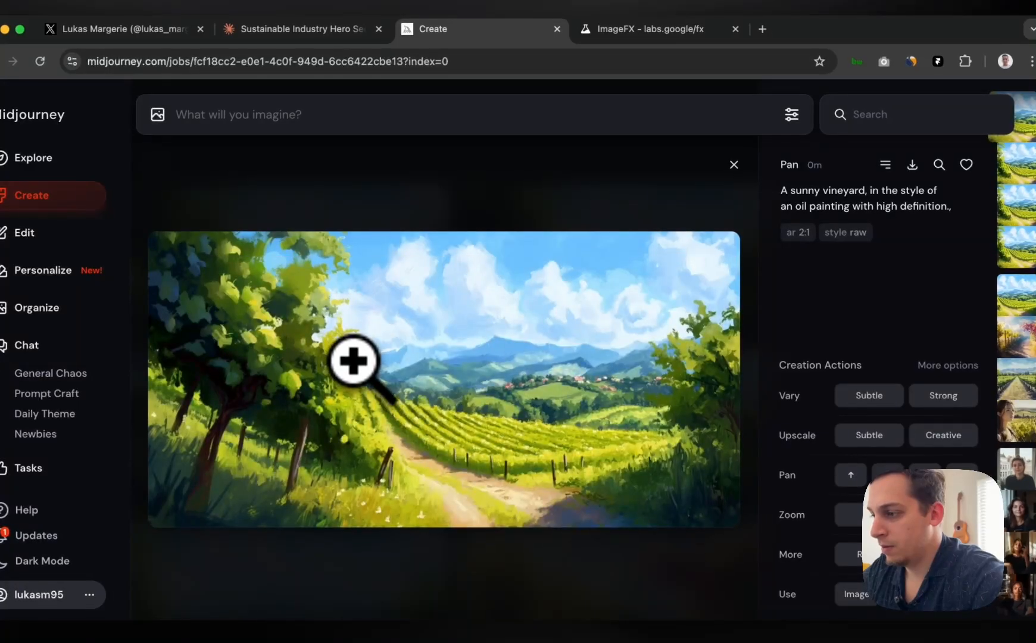
pyautogui.rightClick(360, 363)
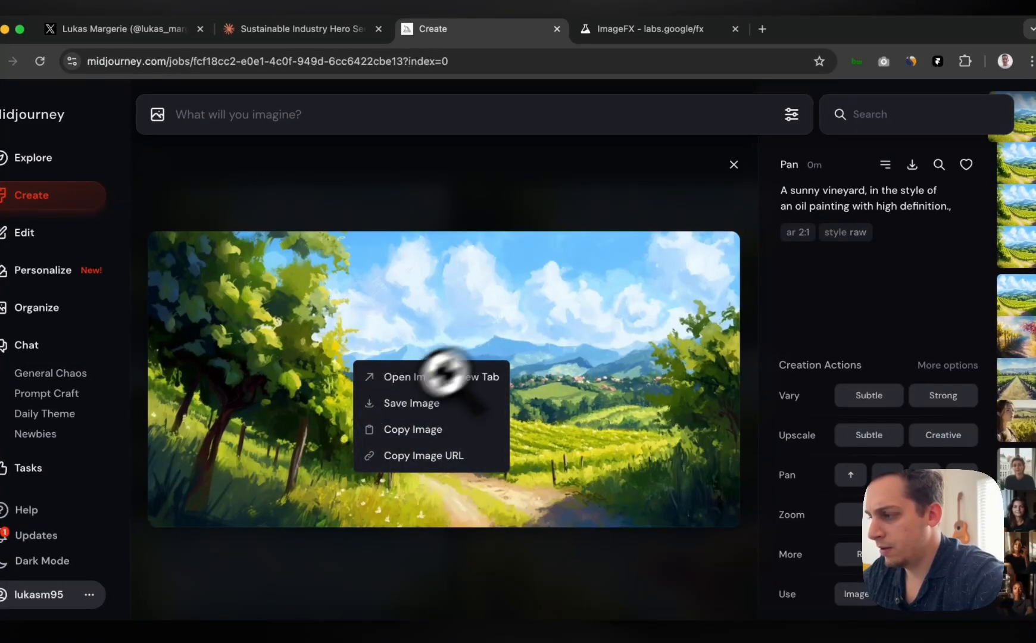
pyautogui.click(586, 379)
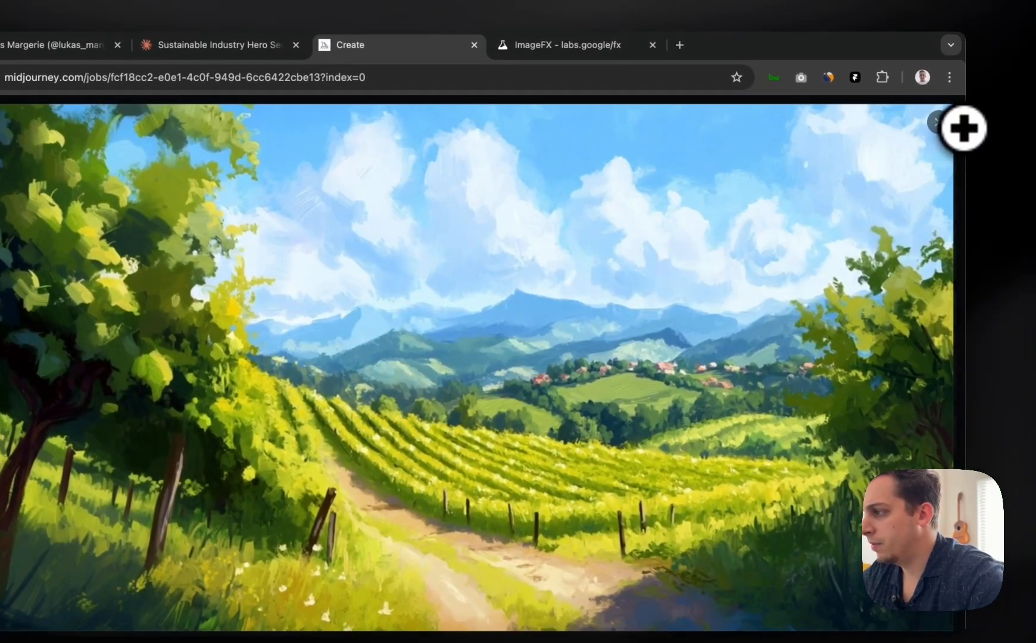
pyautogui.click(939, 124)
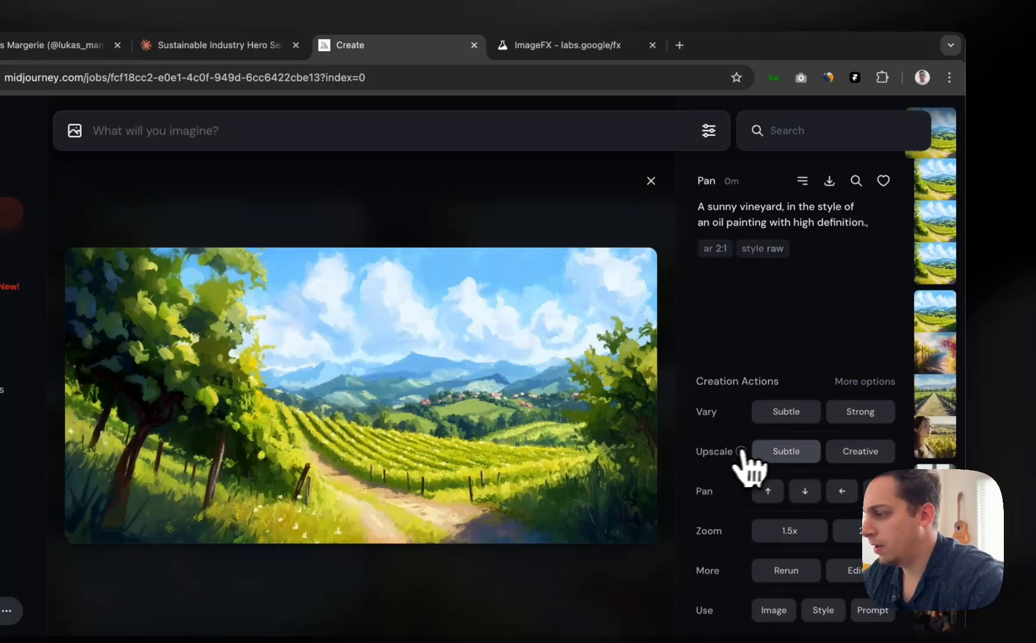
pyautogui.click(796, 450)
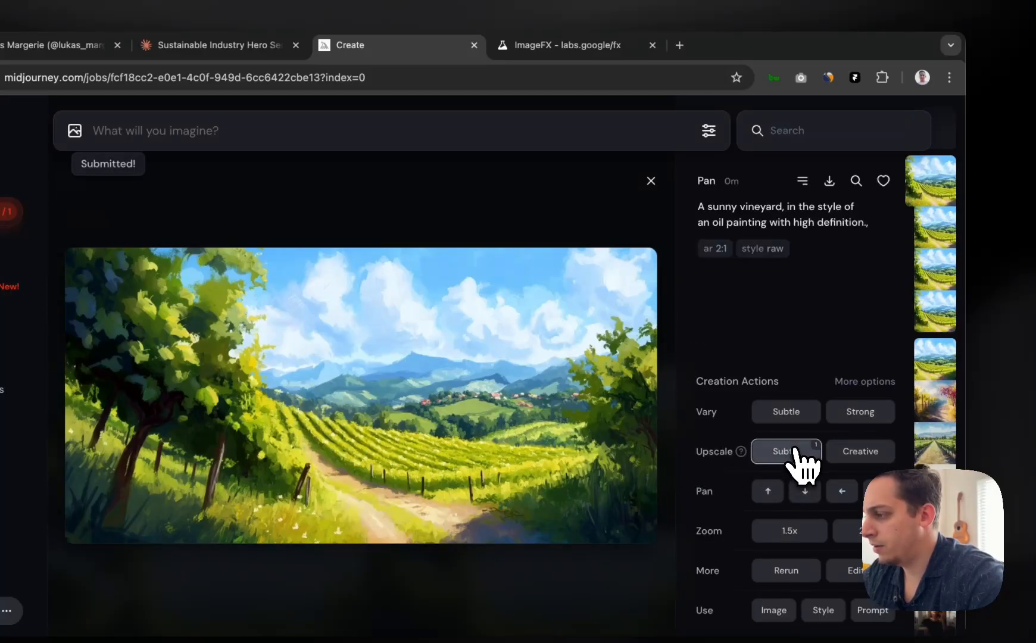
# - Close the enlarged vineyard image and switch to the Framer project, bringing the ranch reference image and Desktop page into view
pyautogui.click(651, 181)
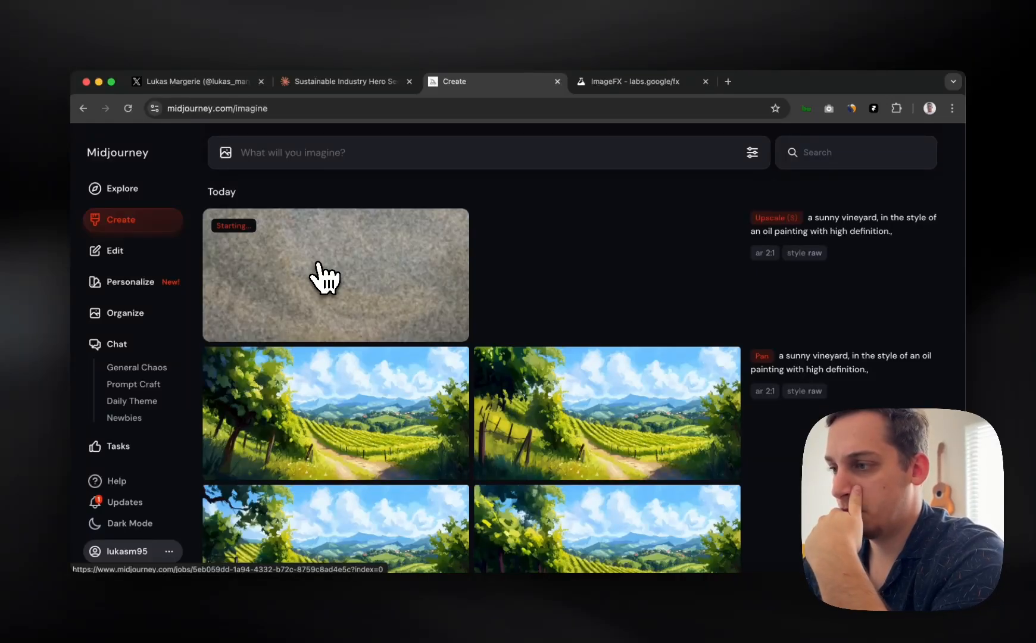
pyautogui.click(542, 608)
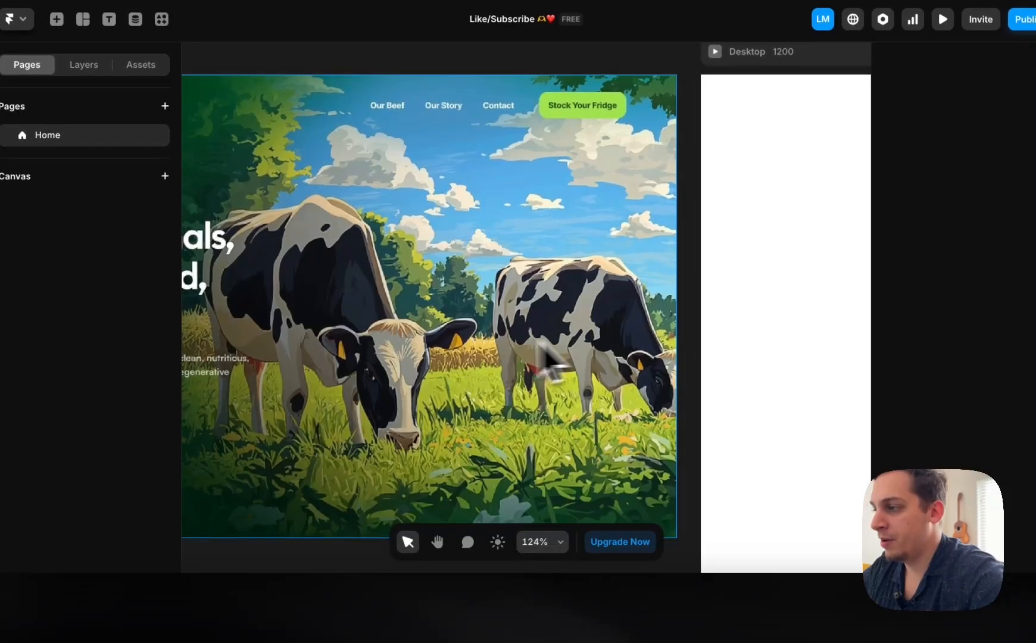
pyautogui.hscroll(3, 419, 345)
pyautogui.scroll(-6, 419, 346)
pyautogui.hscroll(-1, 419, 347)
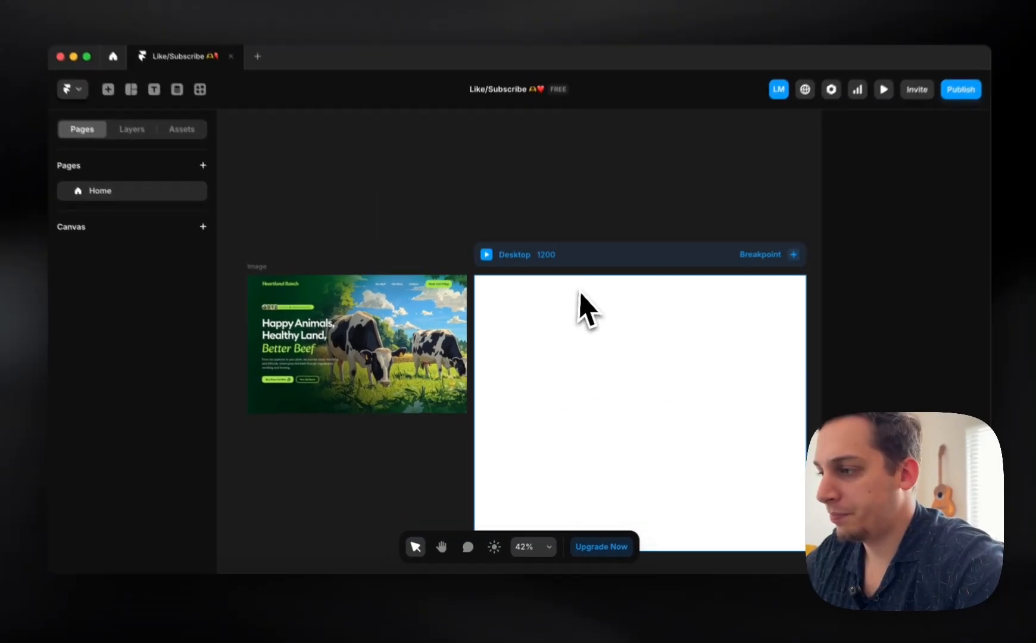
pyautogui.hscroll(1, 571, 290)
pyautogui.hscroll(-1, 377, 241)
pyautogui.scroll(-1, 377, 241)
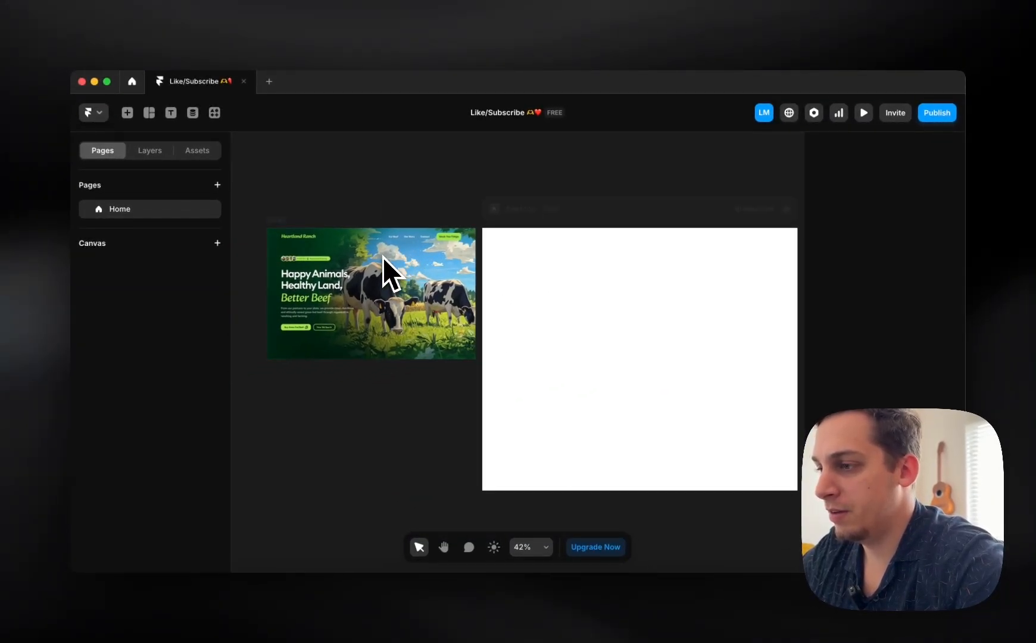
pyautogui.hscroll(2, 383, 256)
# - Add Tablet and Phone breakpoints to the Desktop page
pyautogui.click(595, 213)
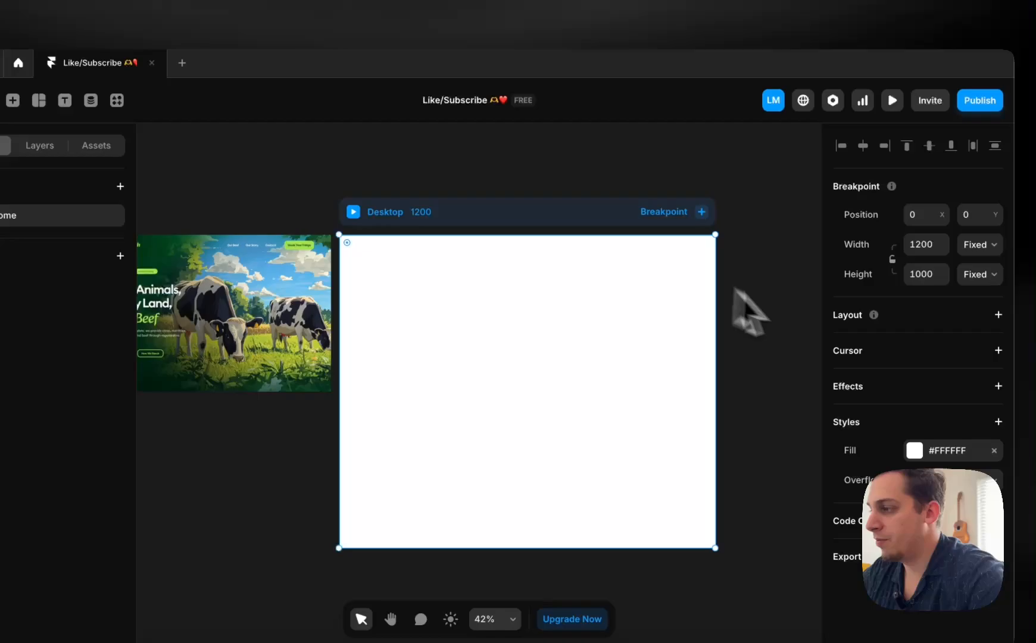
pyautogui.click(702, 212)
pyautogui.click(685, 243)
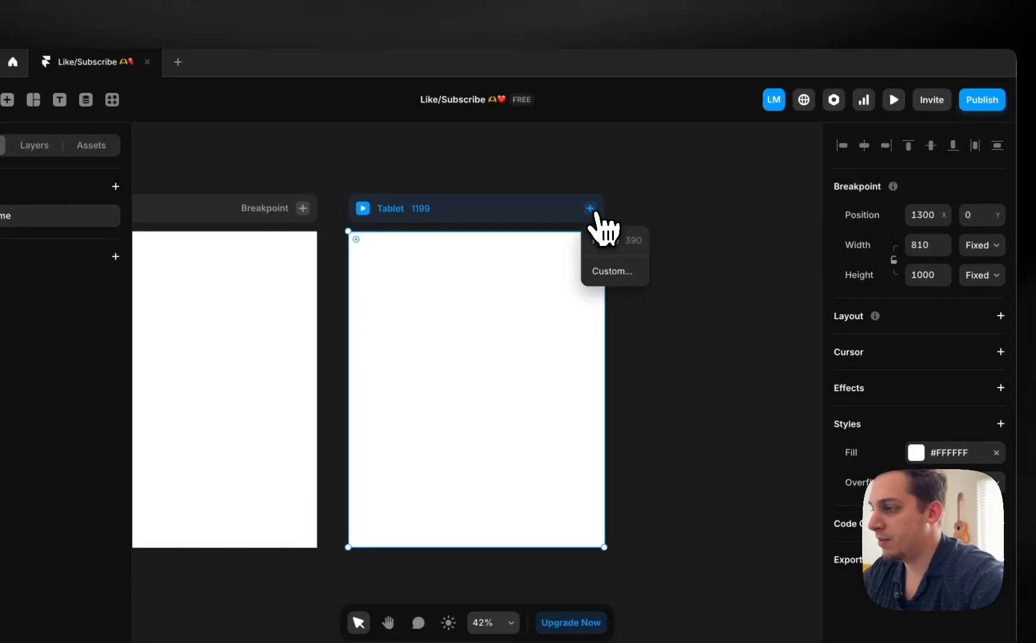
pyautogui.click(589, 240)
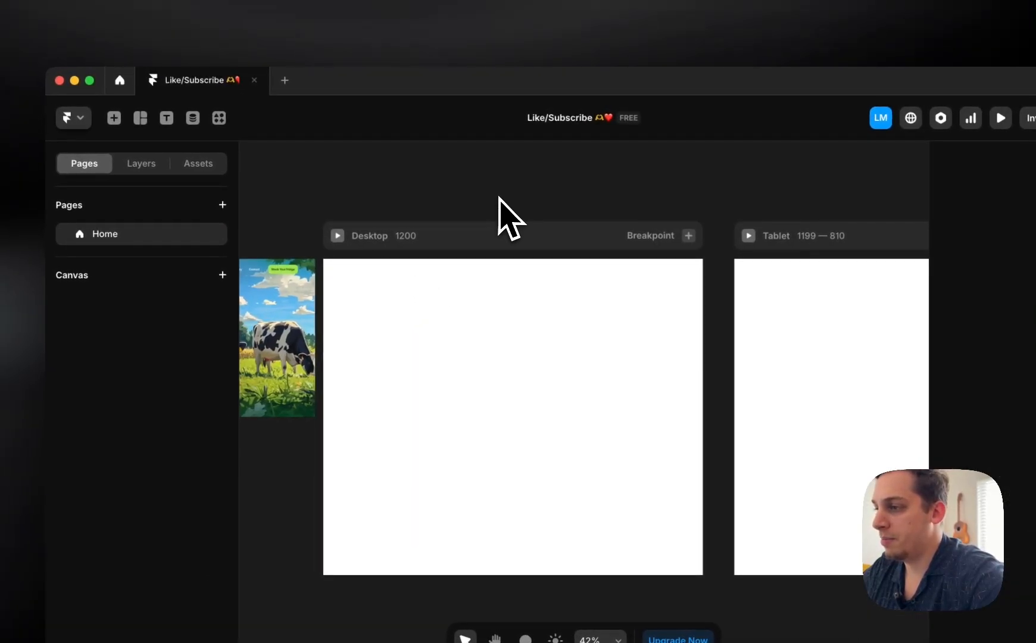
pyautogui.moveTo(405, 291)
pyautogui.mouseDown()
pyautogui.moveTo(388, 322)
pyautogui.moveTo(394, 306)
pyautogui.mouseUp()
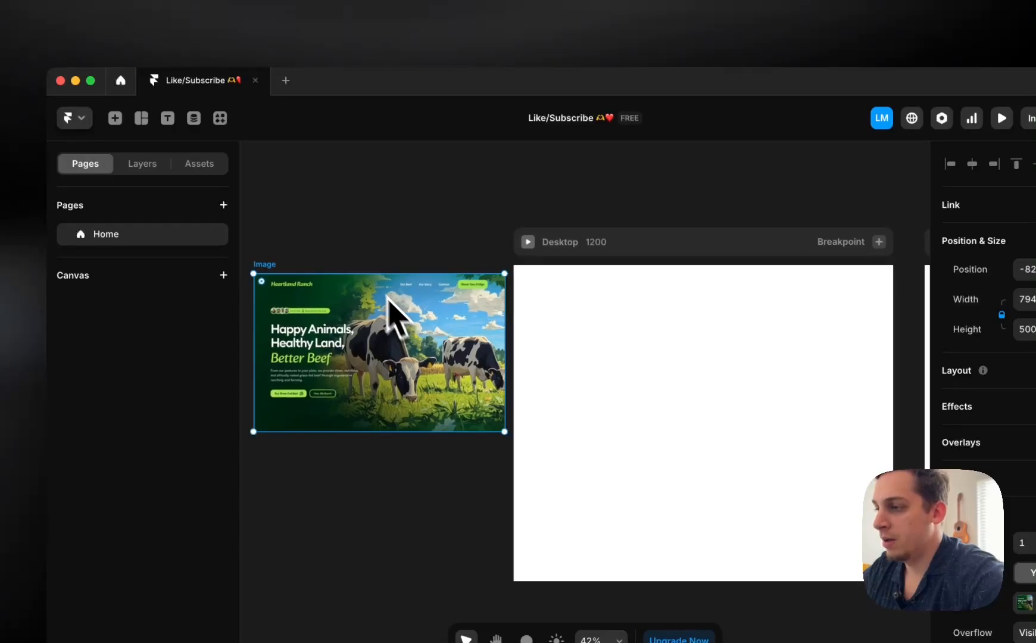
pyautogui.click(338, 239)
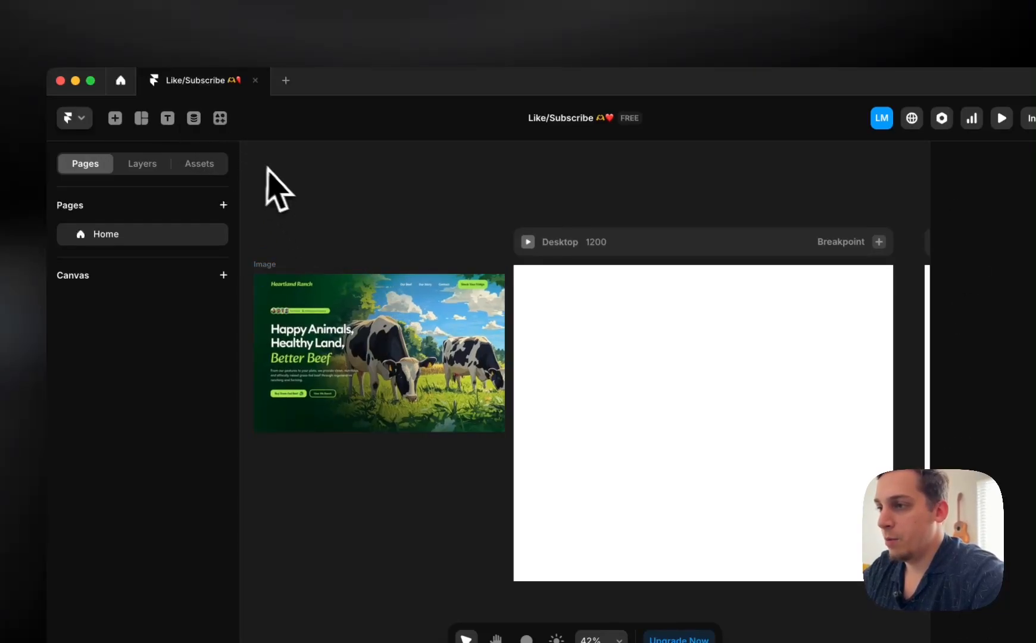
# - Launch the Kompa plugin and insert its Navbar 1 block at the top of the Desktop page
pyautogui.click(220, 118)
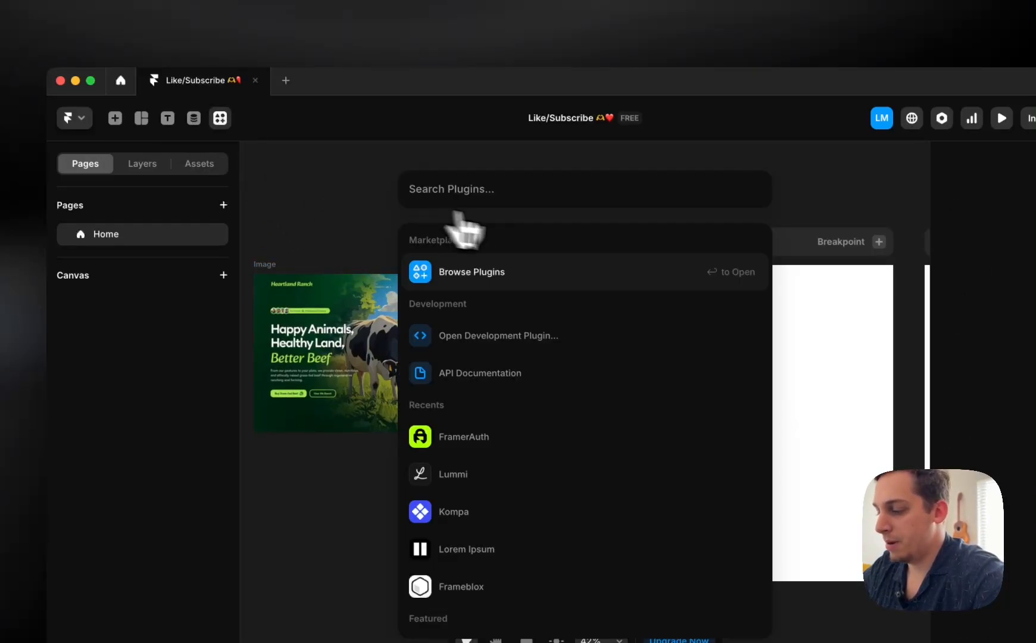
pyautogui.write('kompa')
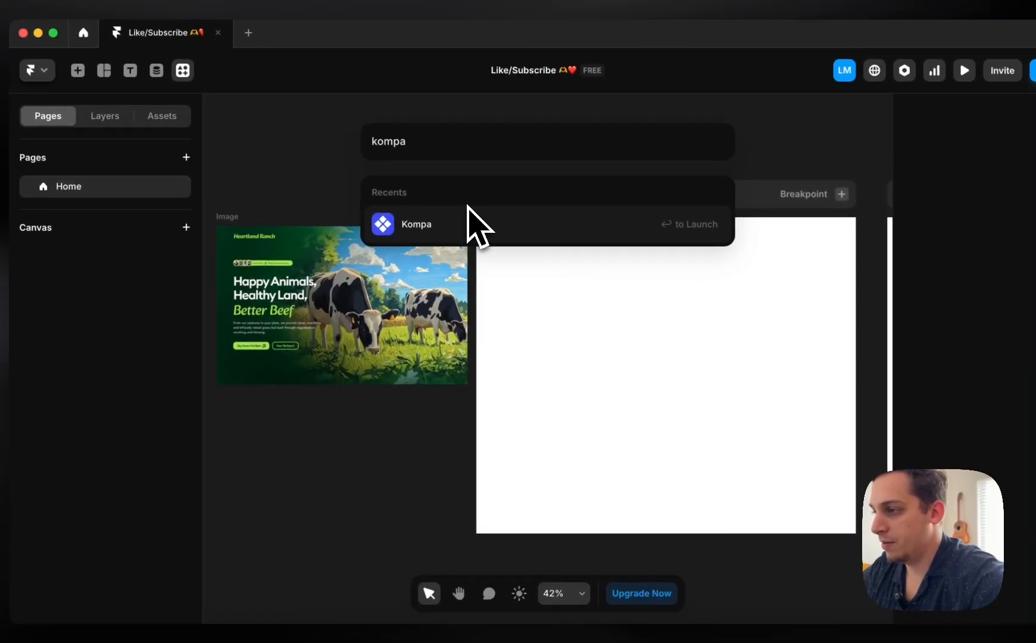
pyautogui.click(512, 273)
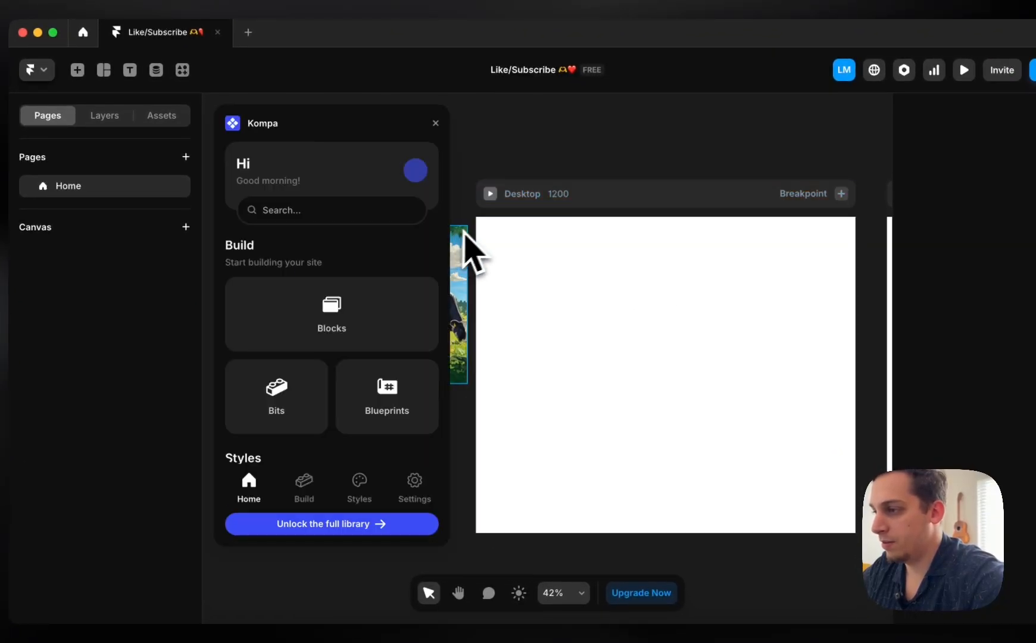
pyautogui.click(338, 340)
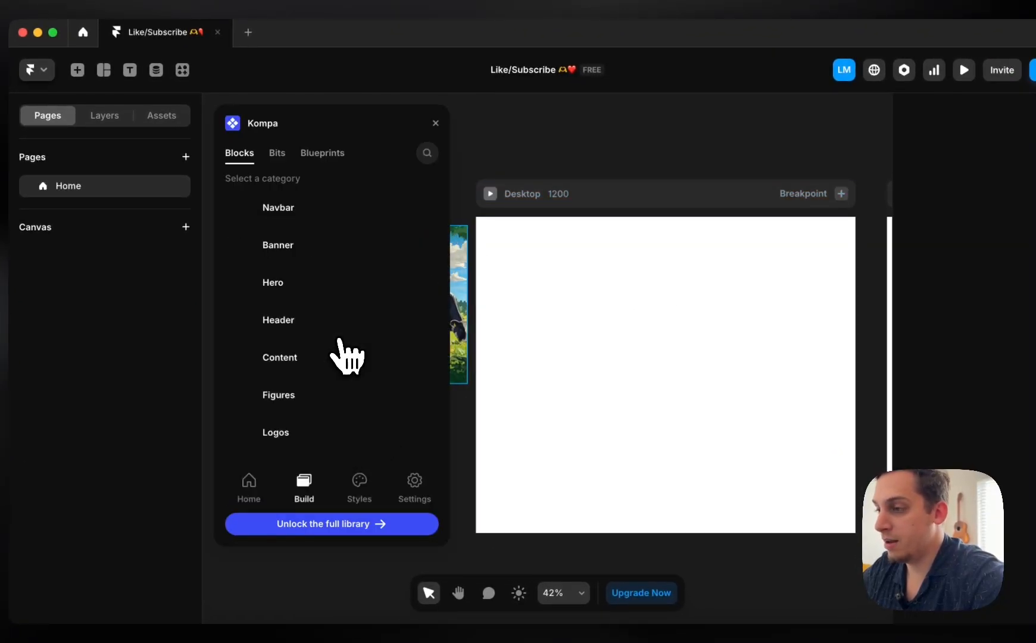
pyautogui.click(267, 219)
pyautogui.moveTo(316, 259); pyautogui.dragTo(640, 250)
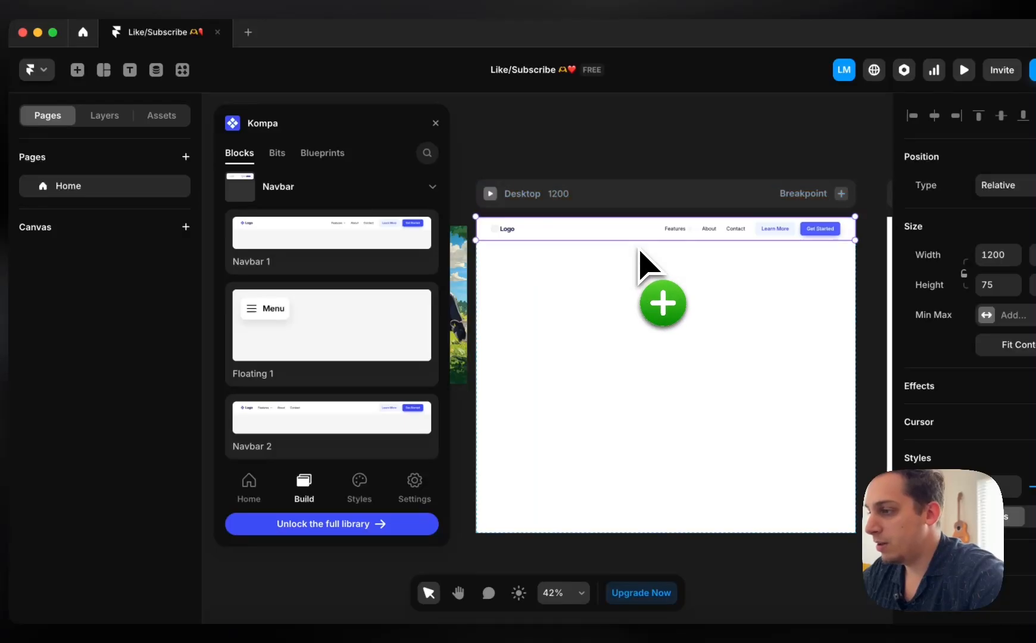
# - Close Kompa and set the Desktop navbar's width to Fill
pyautogui.hscroll(3, 613, 254)
pyautogui.press('Delete')
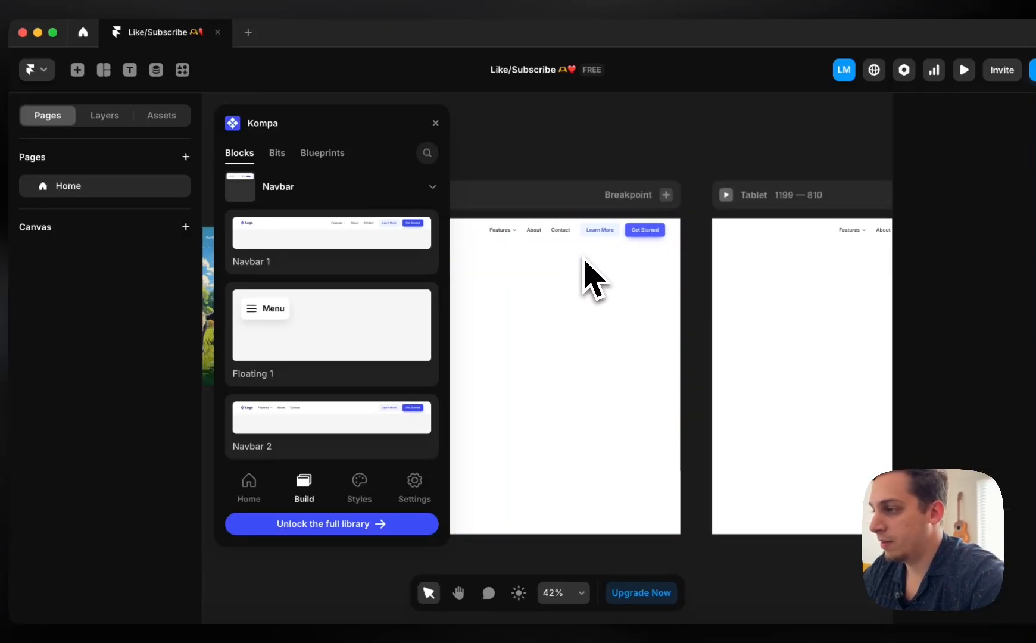
pyautogui.click(544, 237)
pyautogui.click(435, 122)
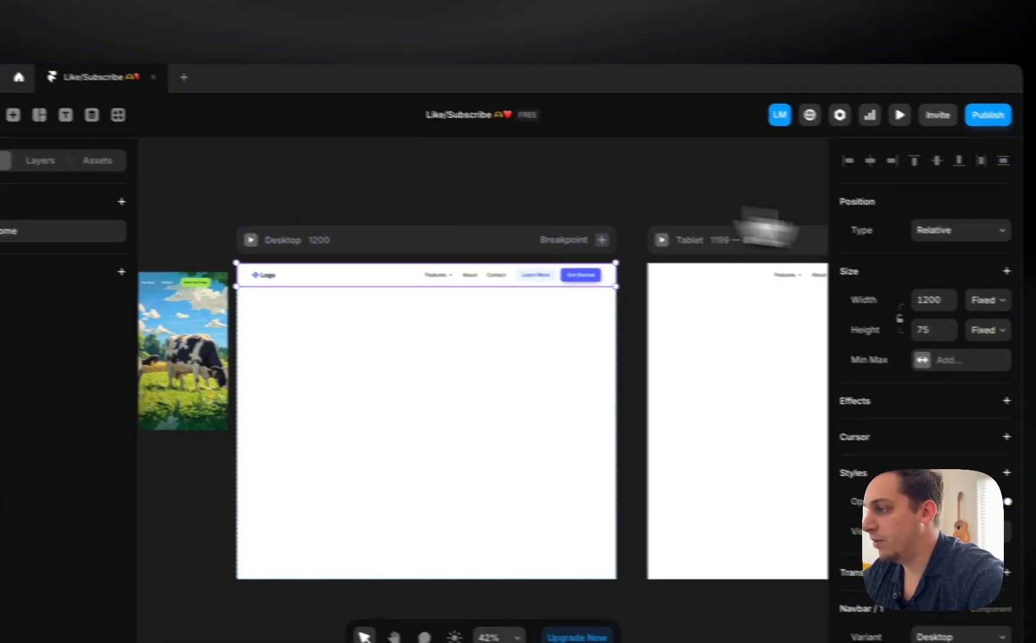
pyautogui.click(955, 290)
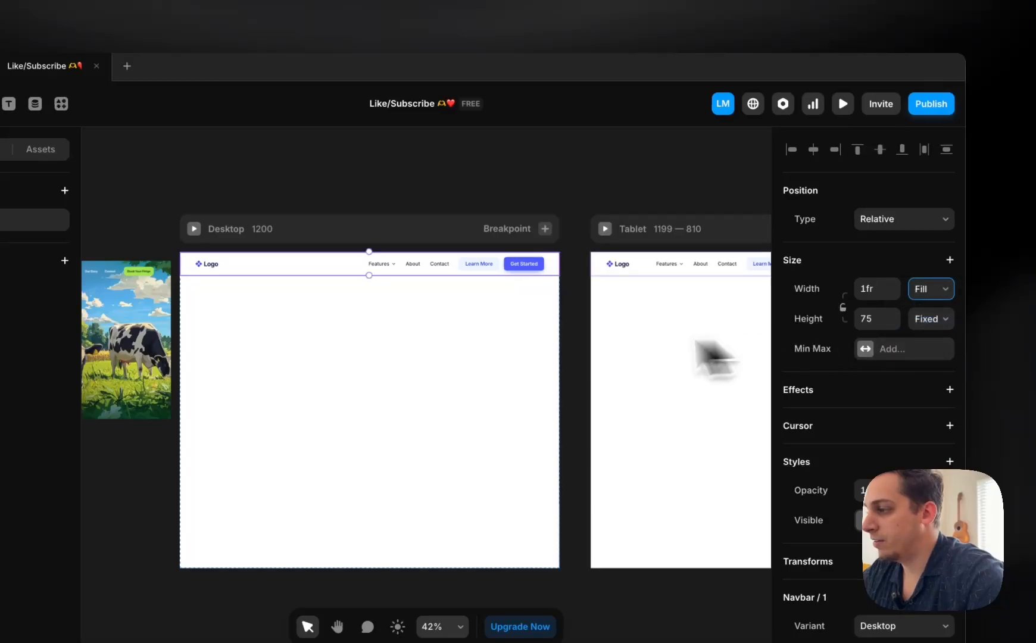
# - Switch the navbar on the Tablet and Phone breakpoints to the matching variants with a menu icon
pyautogui.hscroll(10, 712, 357)
pyautogui.click(344, 263)
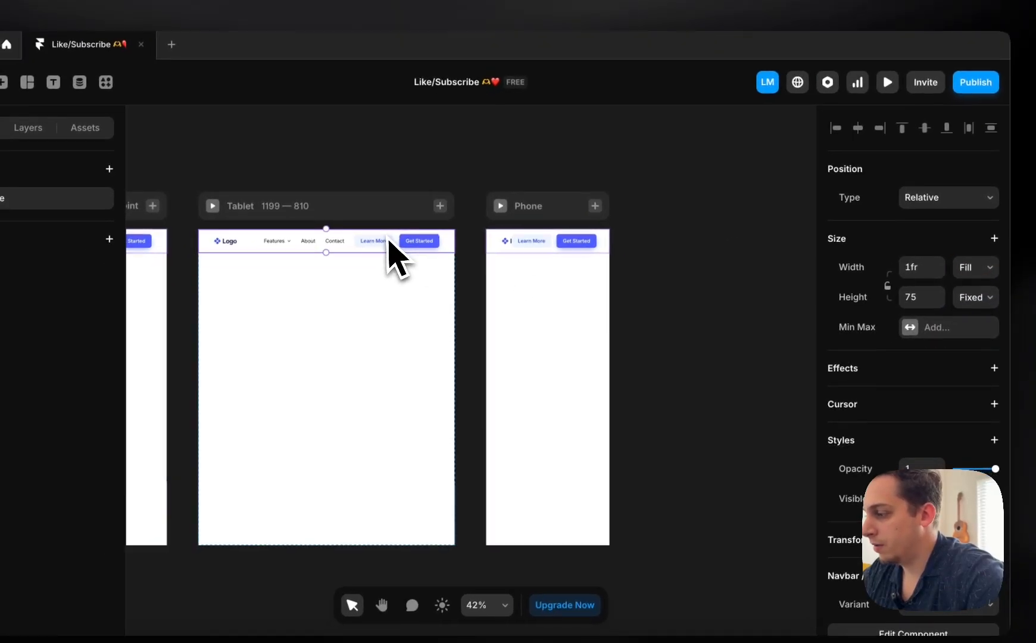
pyautogui.click(947, 605)
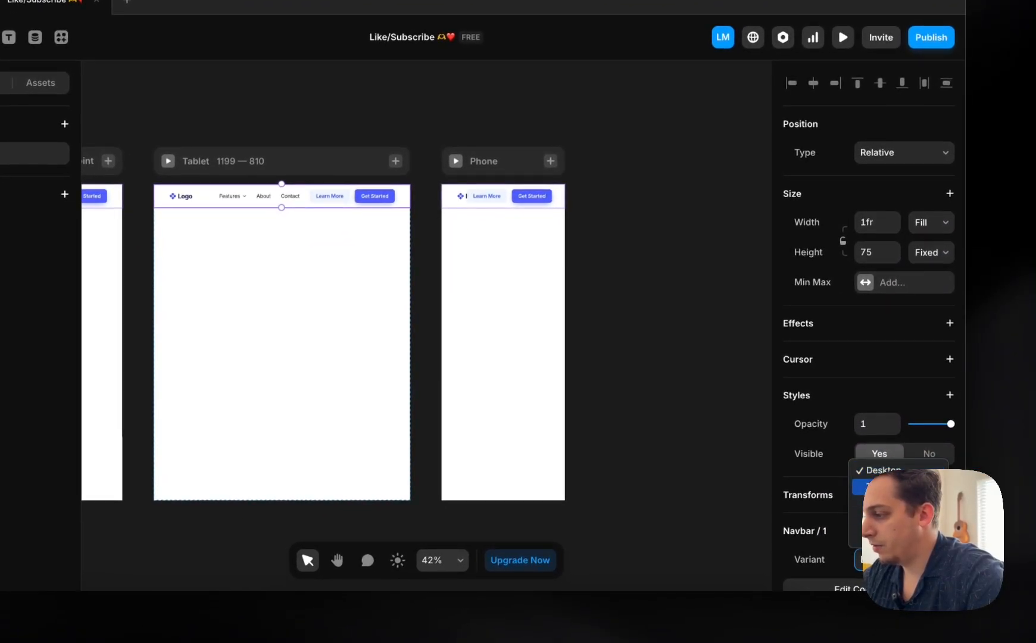
pyautogui.click(538, 204)
pyautogui.click(903, 560)
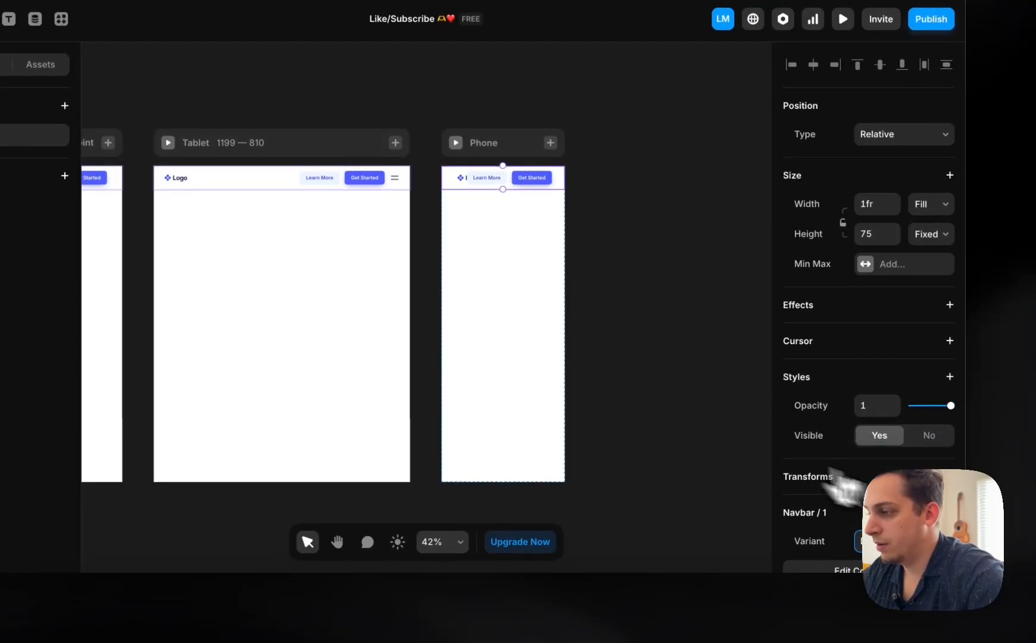
pyautogui.click(659, 416)
pyautogui.hscroll(-10, 659, 416)
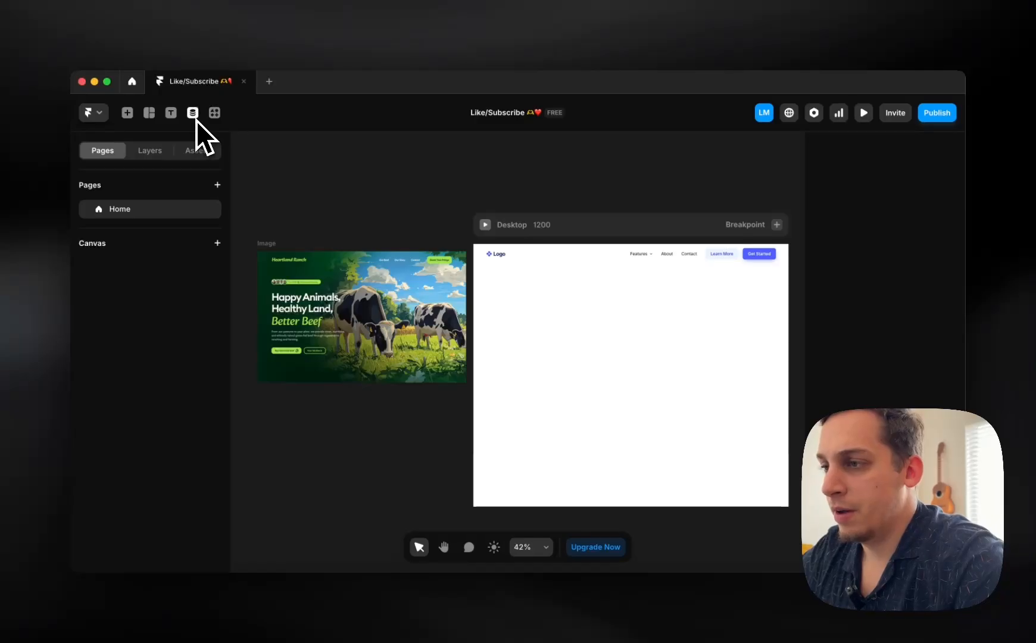
# - Relaunch the Kompa plugin and open its Blocks library
pyautogui.click(215, 112)
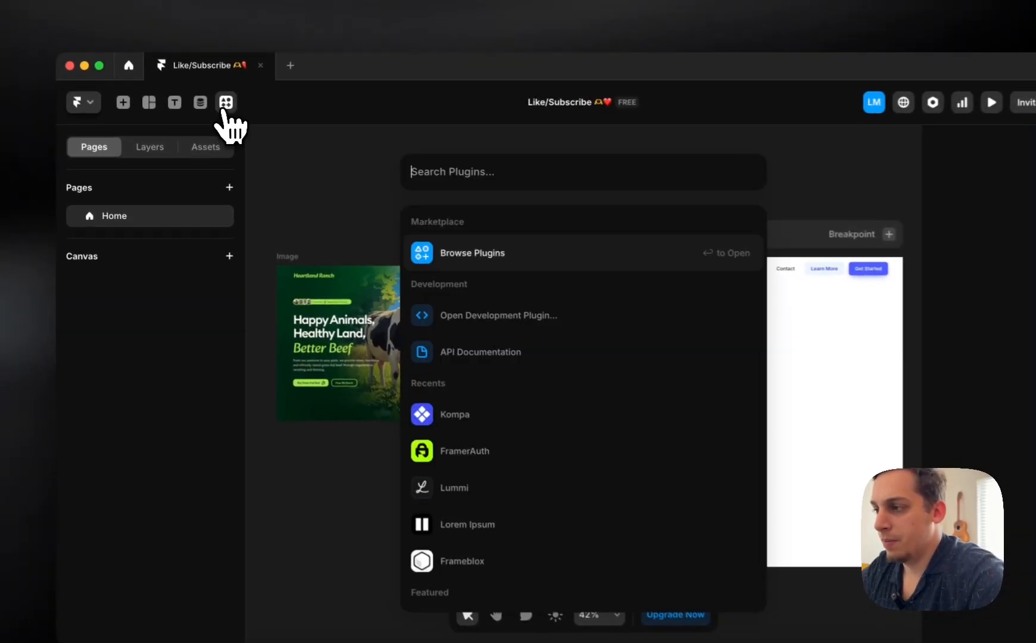
pyautogui.click(327, 175)
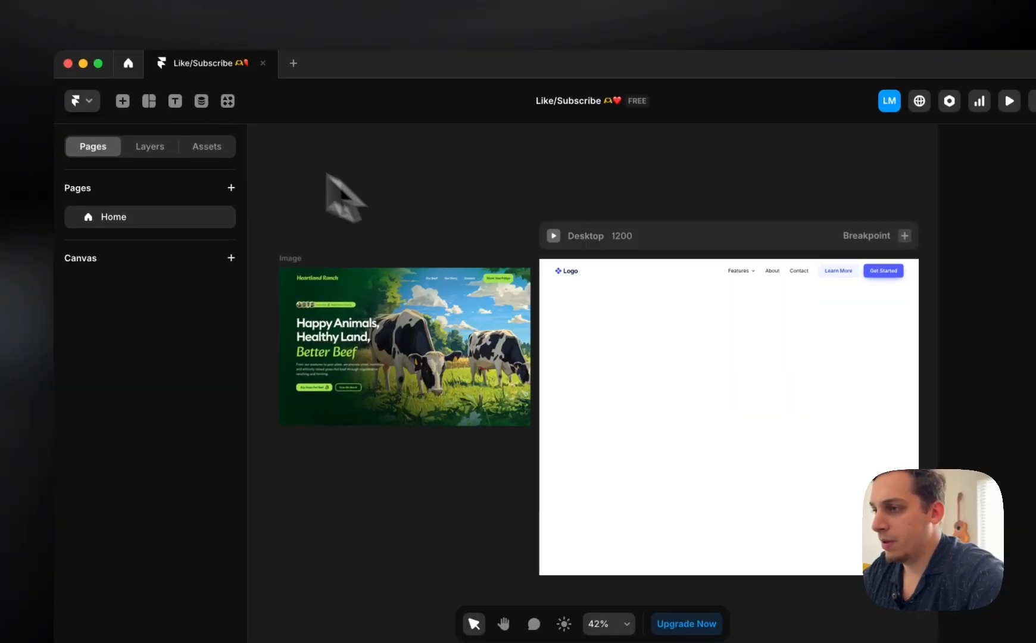
pyautogui.click(228, 100)
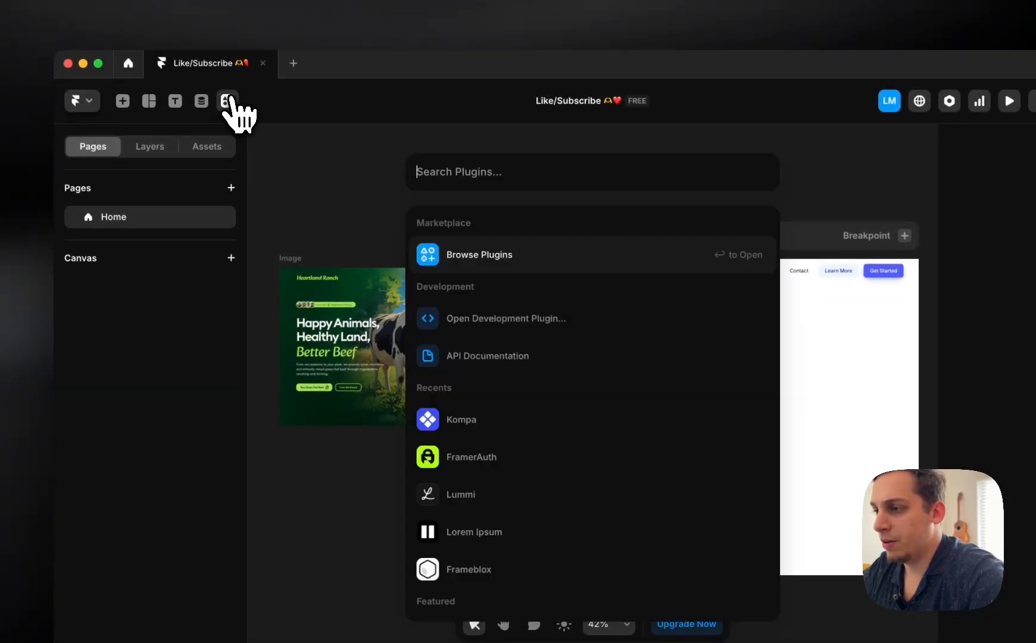
pyautogui.click(471, 435)
pyautogui.click(370, 315)
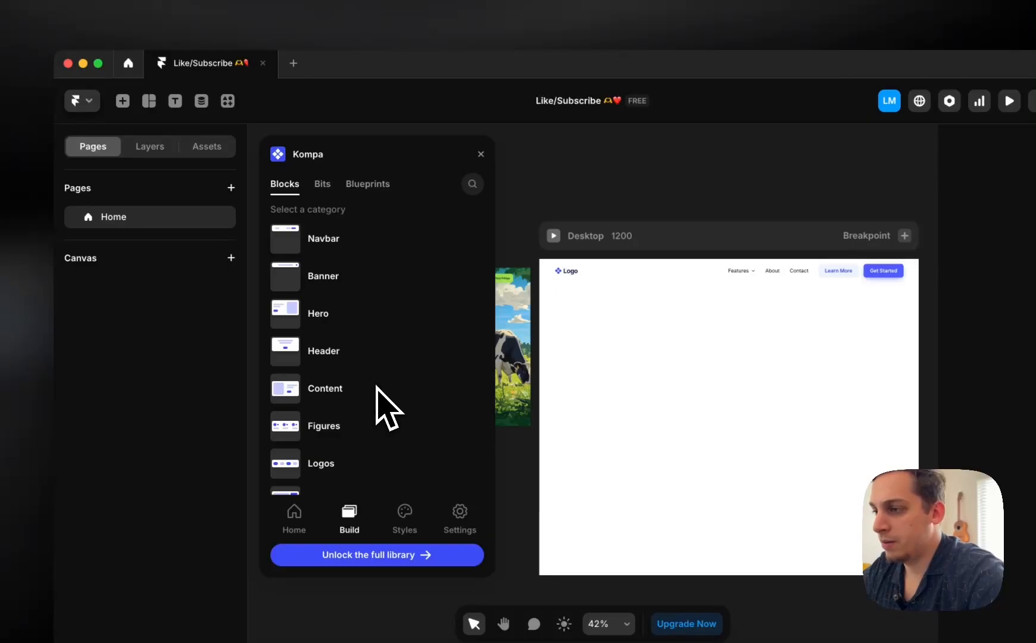
# - Insert the Horizontal block from the Content category below the navbar on the Desktop page
pyautogui.click(327, 393)
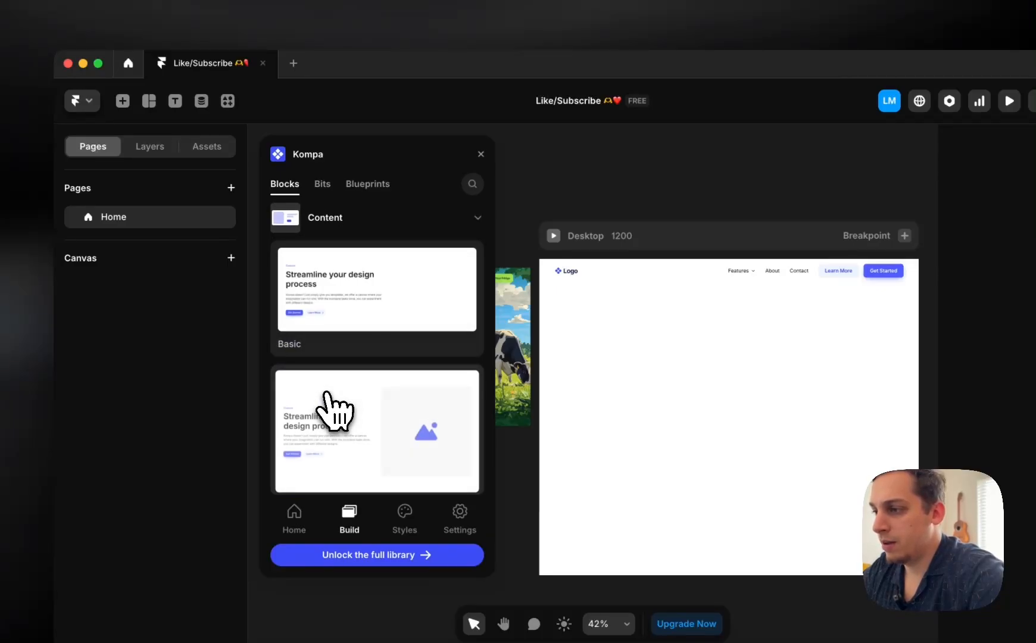
pyautogui.scroll(-1, 435, 386)
pyautogui.hscroll(-8, 506, 298)
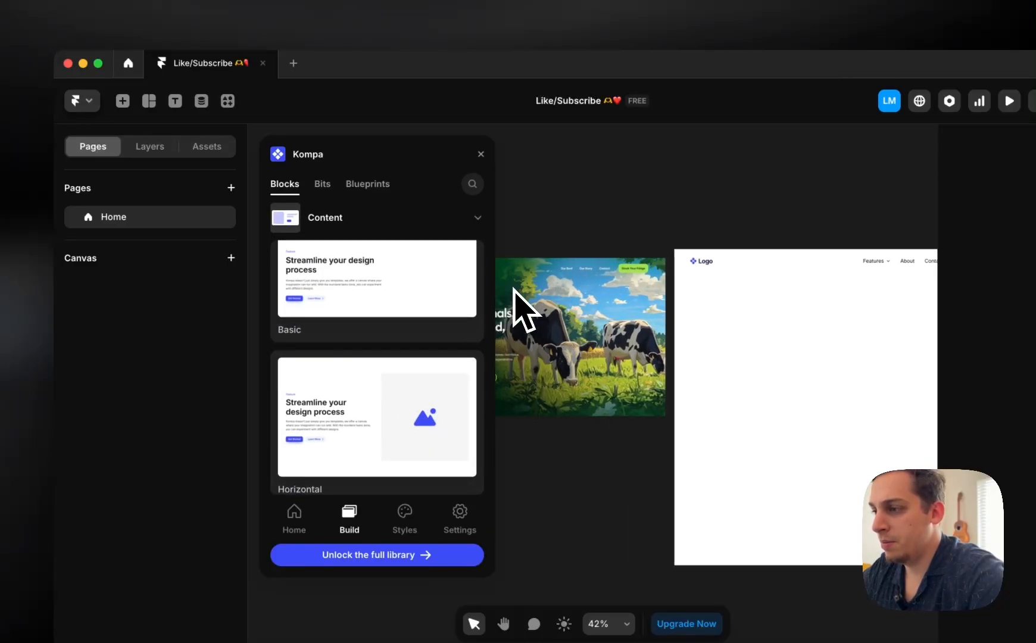
pyautogui.moveTo(401, 409); pyautogui.dragTo(894, 356)
pyautogui.moveTo(791, 351); pyautogui.dragTo(789, 352)
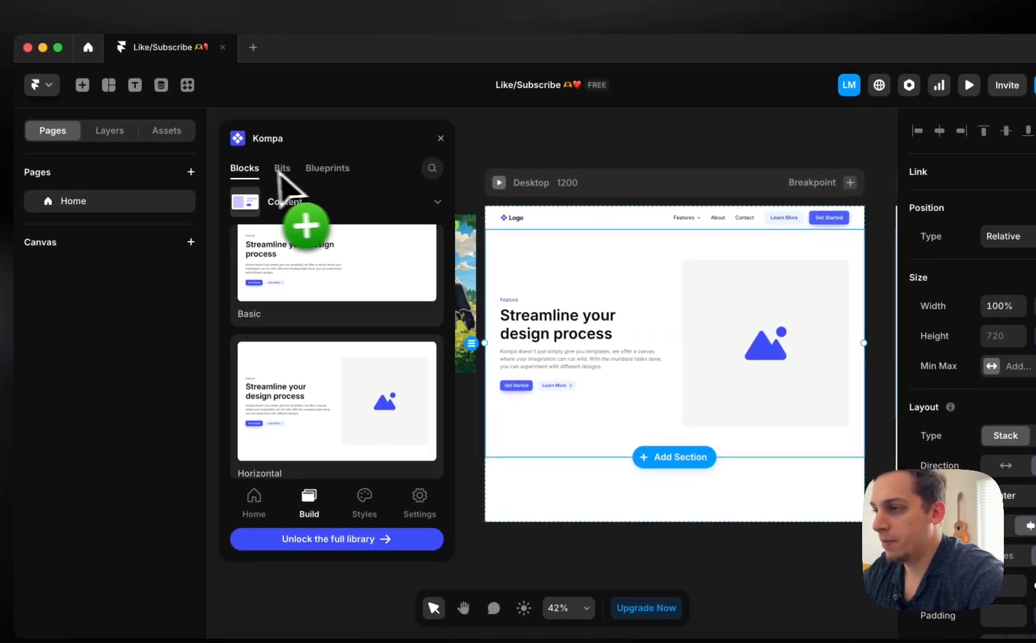
# - Open Kompa's Hero blocks and delete the "Streamline your design process" content section from the page
pyautogui.click(328, 210)
pyautogui.click(292, 304)
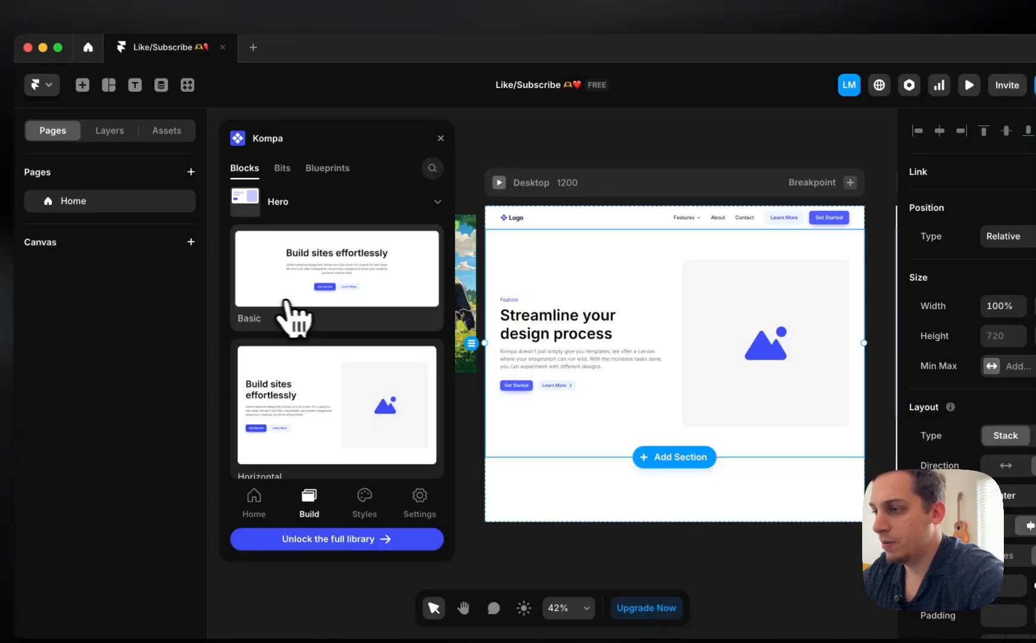
pyautogui.scroll(-2, 393, 346)
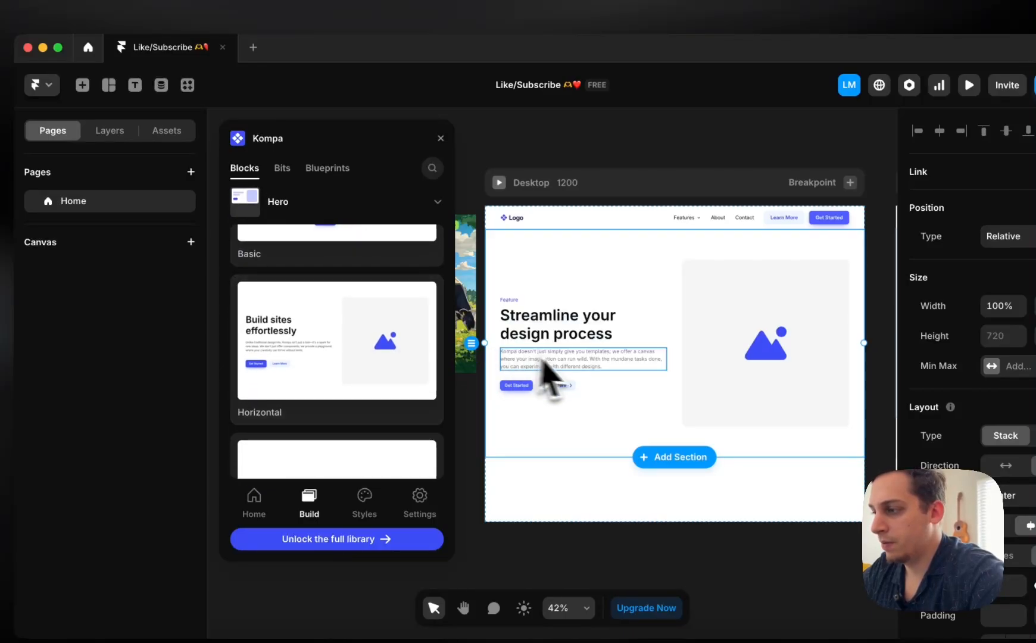
pyautogui.press('Delete')
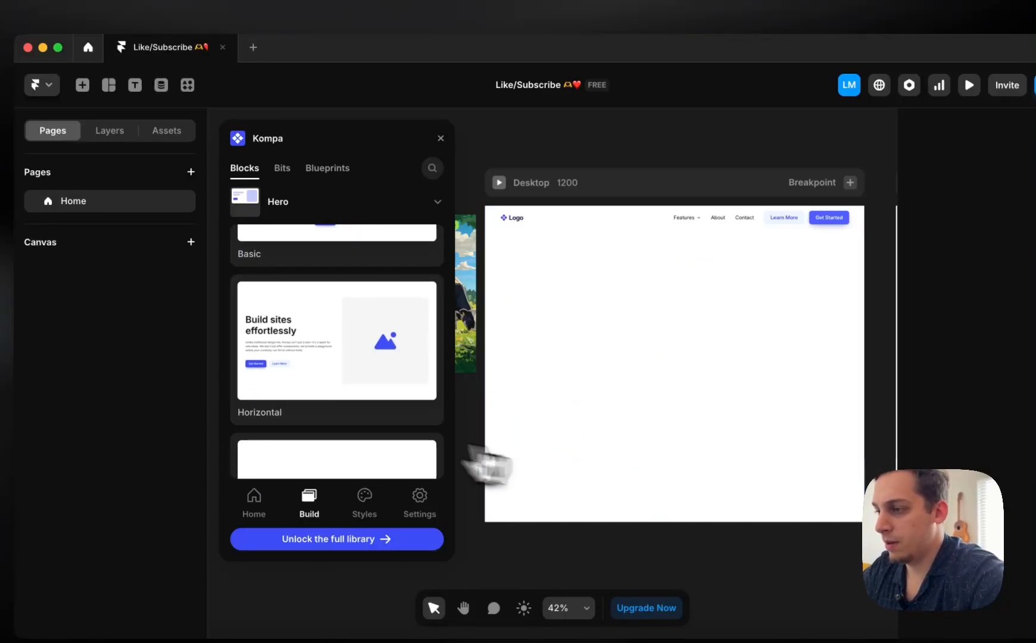
# - Insert the Horizontal hero block below the navbar on the Desktop page and close Kompa
pyautogui.scroll(-2, 343, 387)
pyautogui.scroll(2, 357, 382)
pyautogui.moveTo(351, 382); pyautogui.dragTo(713, 364)
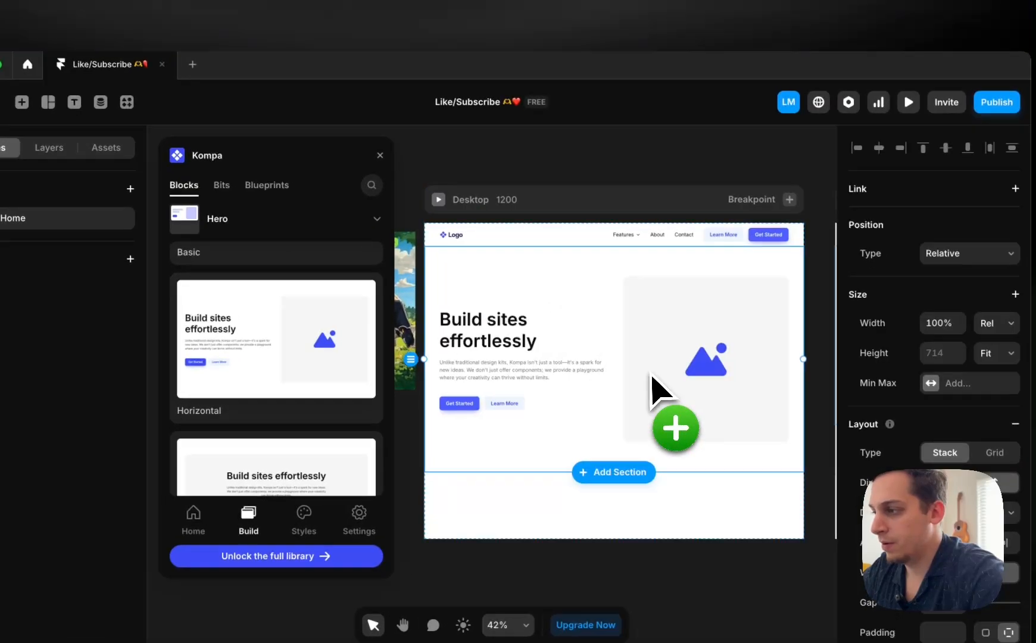
pyautogui.moveTo(651, 375); pyautogui.dragTo(464, 179)
pyautogui.click(380, 155)
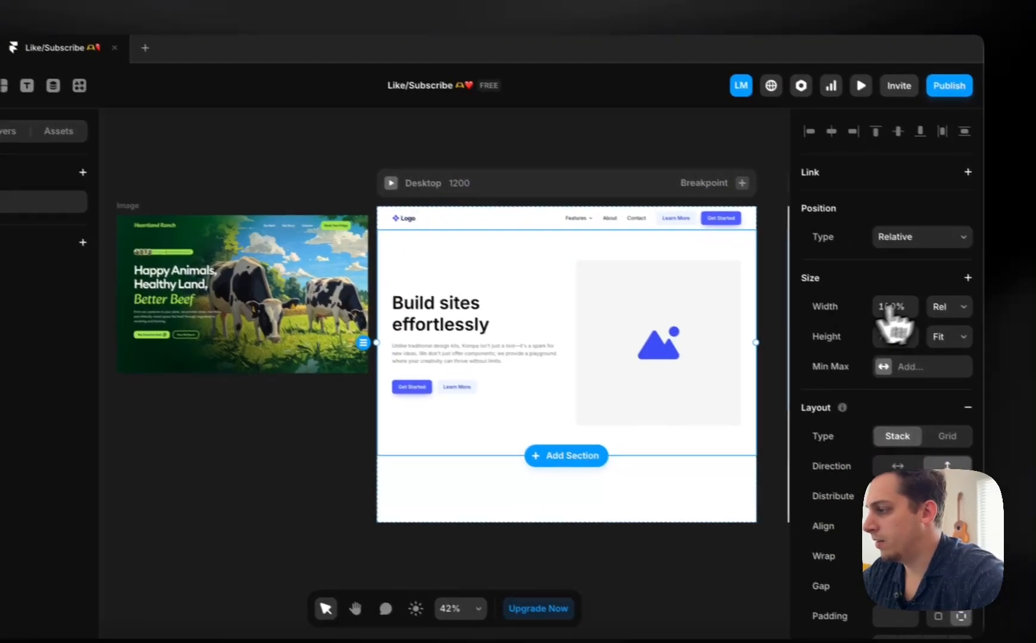
# - Set the hero section's width to Fill on the Desktop page and select its Tablet version
pyautogui.click(944, 307)
pyautogui.click(925, 319)
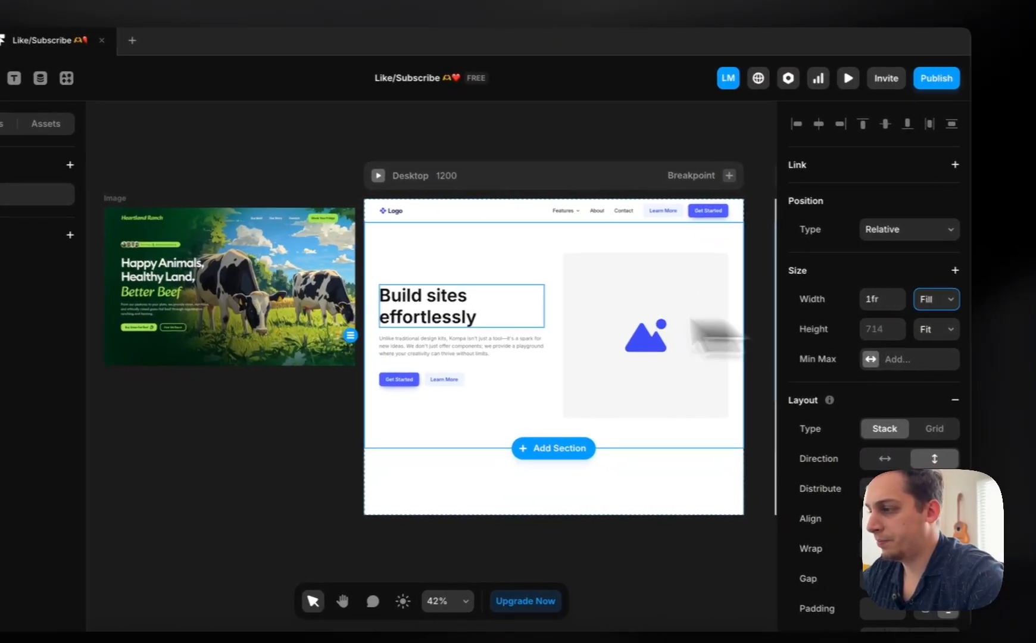
pyautogui.hscroll(5, 423, 320)
pyautogui.hscroll(5, 437, 313)
pyautogui.click(432, 393)
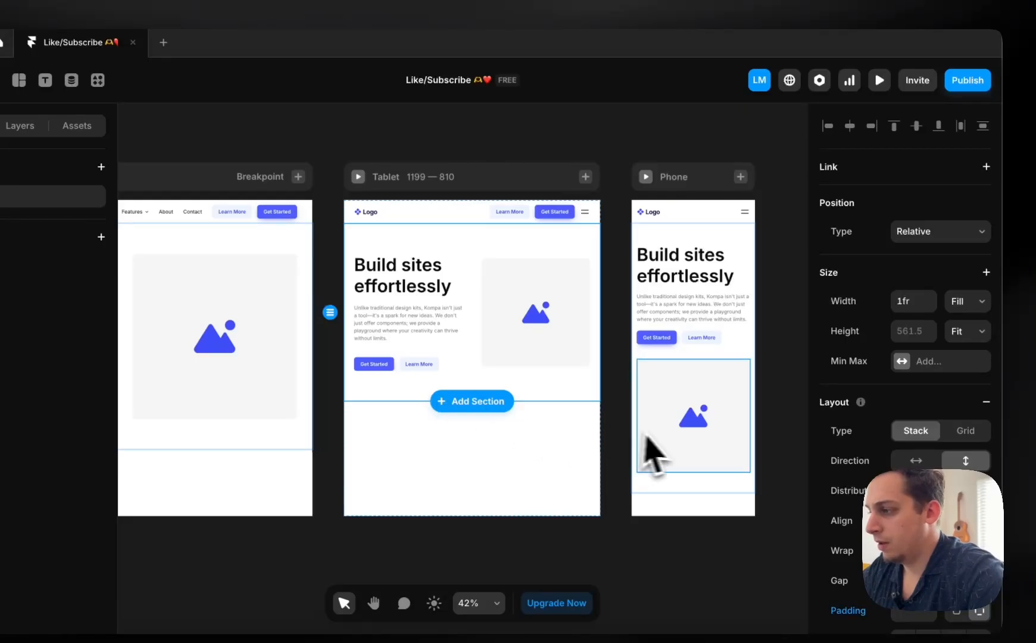
# - Set the Desktop breakpoint's height to Fit so the page ends at its content
pyautogui.hscroll(-5, 646, 395)
pyautogui.click(428, 192)
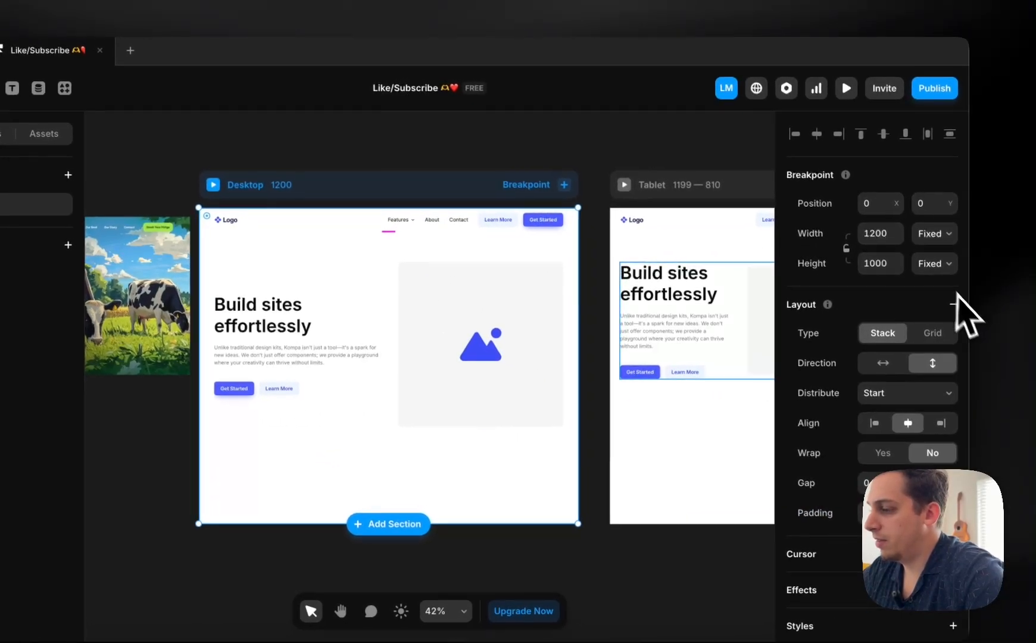
pyautogui.click(932, 264)
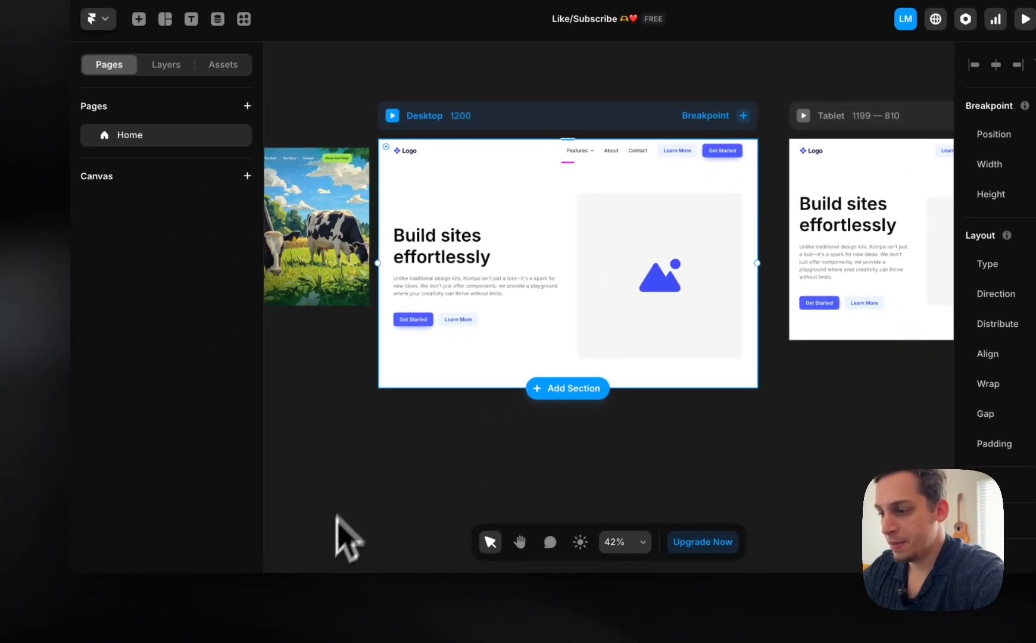
# - Switch to Midjourney in the browser, inspect the upscaled sunny vineyard painting at full size, and save the image
pyautogui.click(310, 616)
pyautogui.click(456, 338)
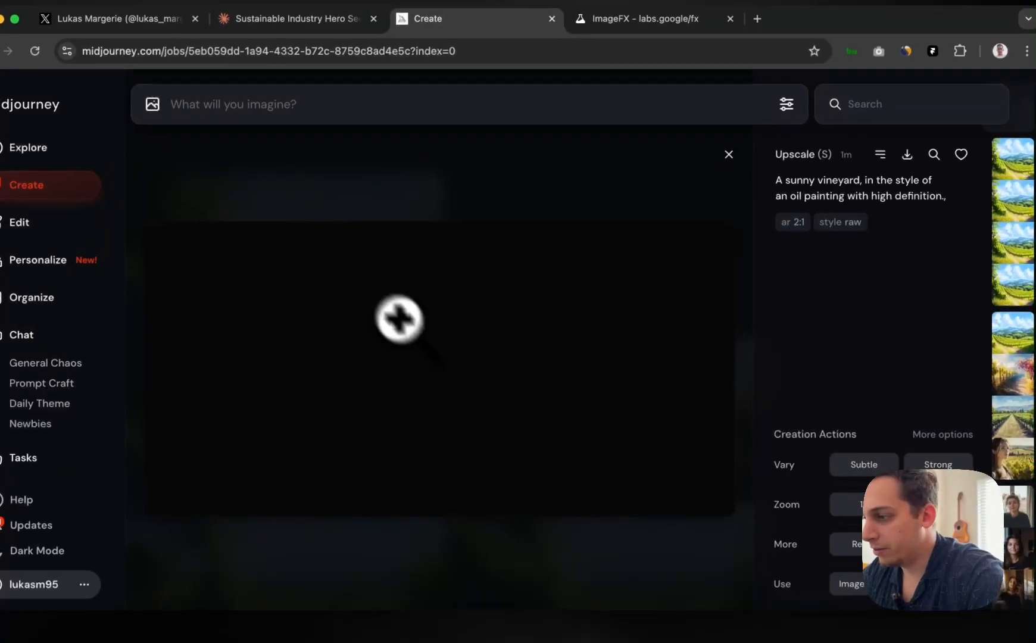
pyautogui.click(440, 368)
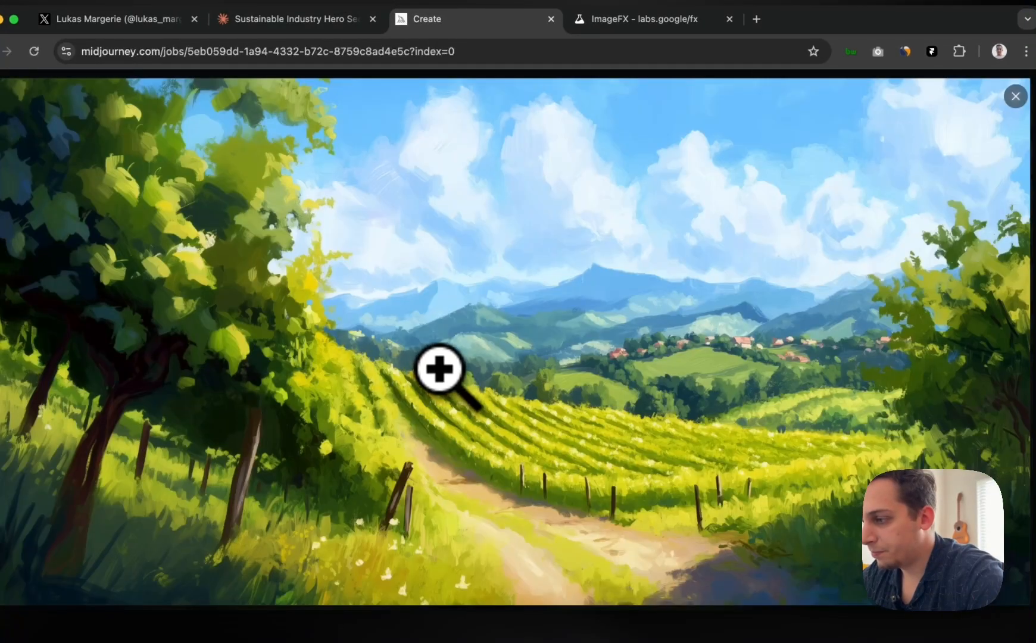
pyautogui.click(534, 446)
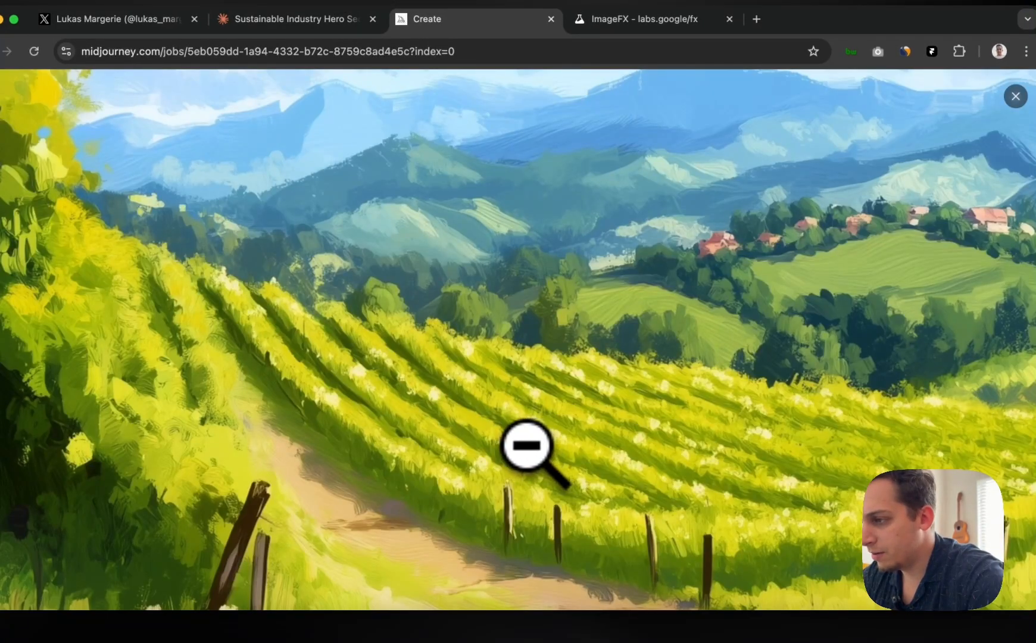
pyautogui.click(598, 316)
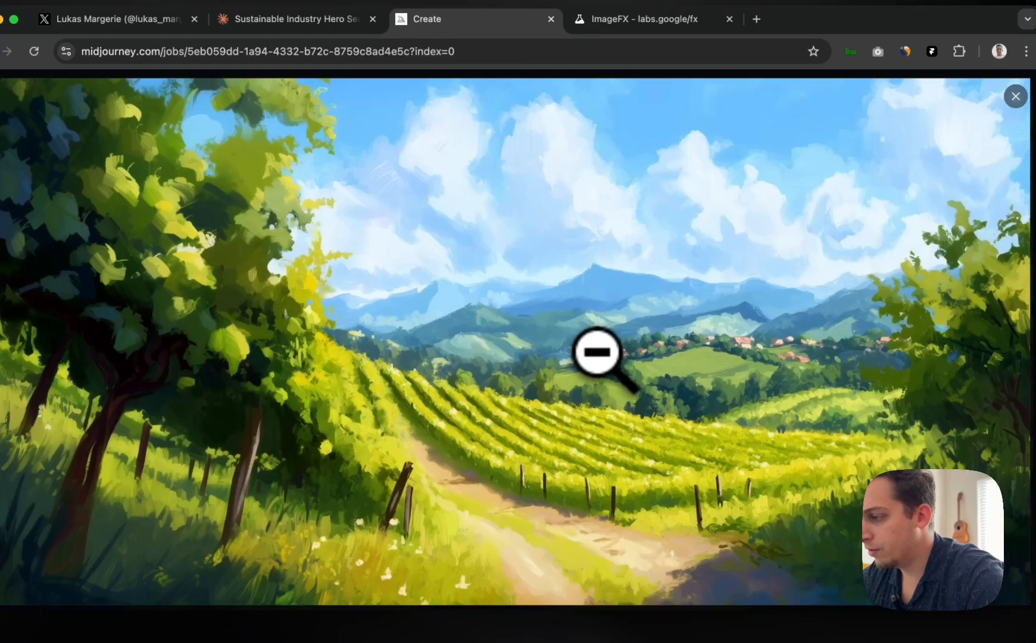
pyautogui.rightClick(563, 324)
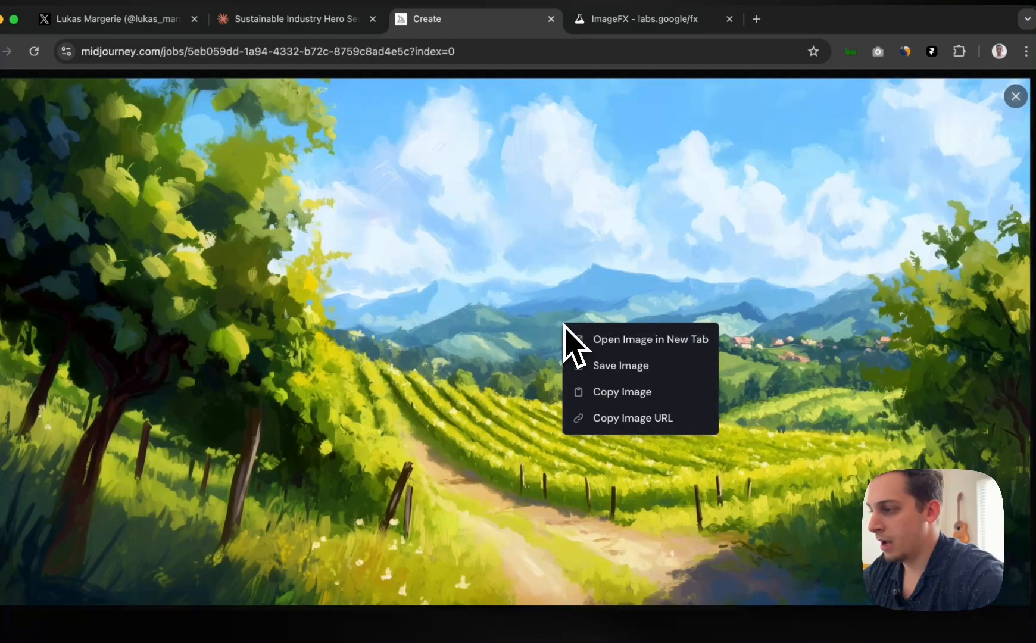
pyautogui.click(615, 366)
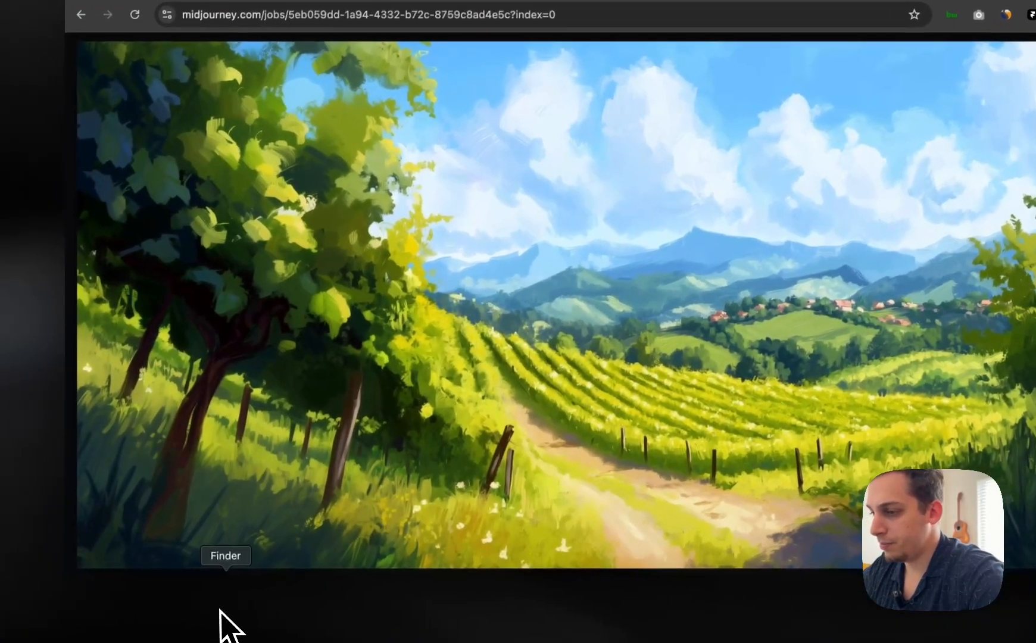
# - Open the newly saved sunny vineyard PNG from Finder's Downloads folder in Preview
pyautogui.click(223, 613)
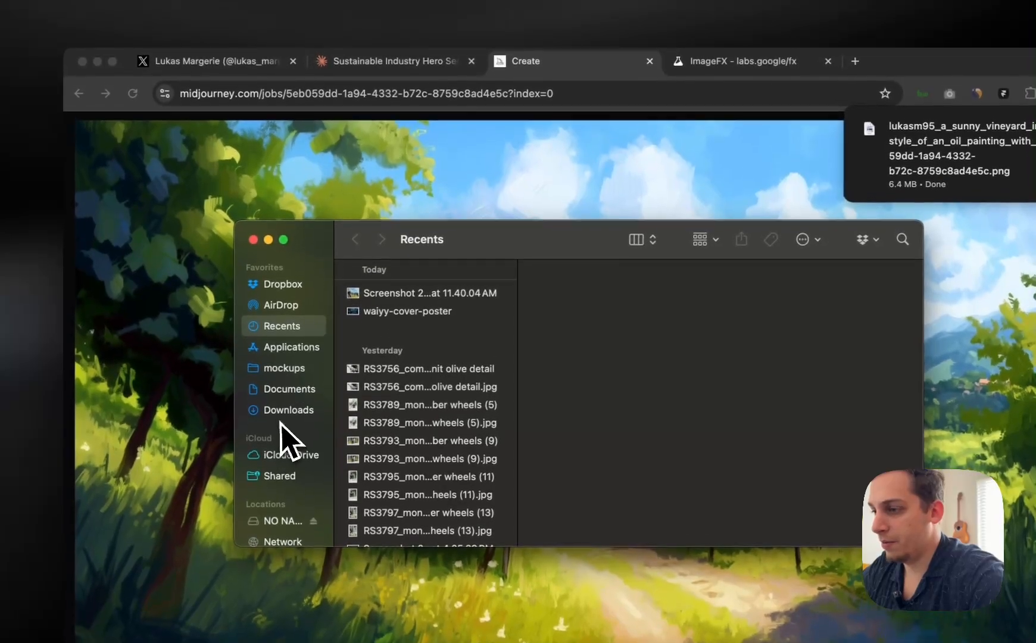
pyautogui.click(286, 410)
pyautogui.scroll(5, 461, 295)
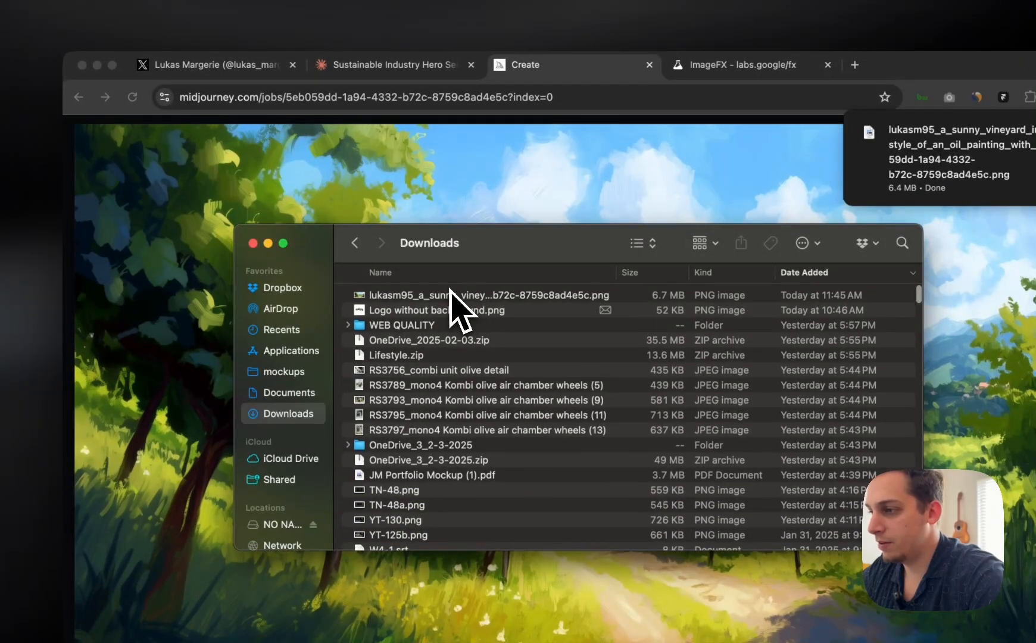
pyautogui.click(450, 296)
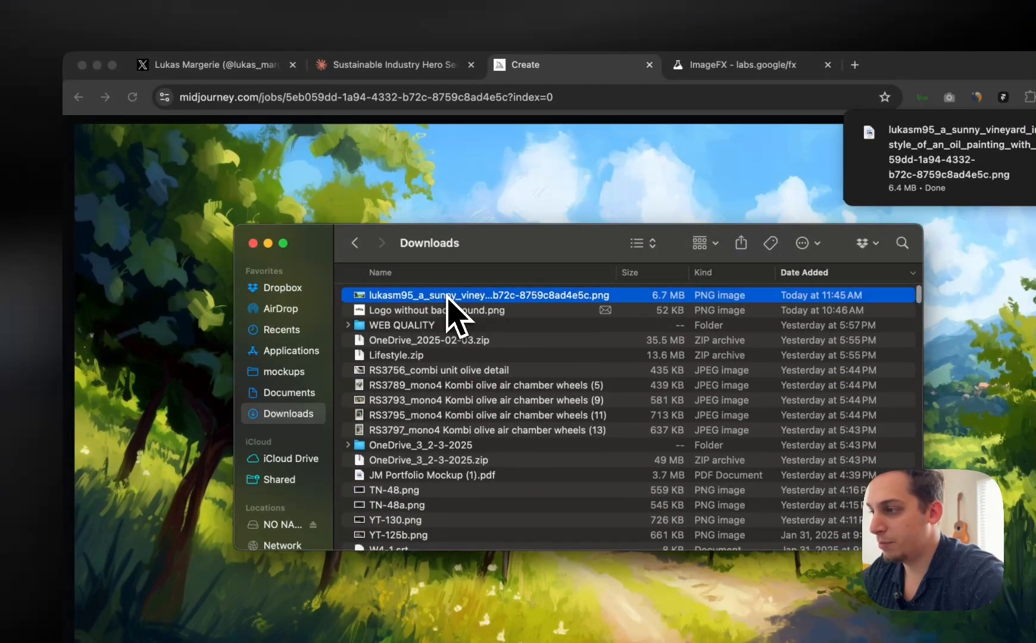
pyautogui.doubleClick(403, 297)
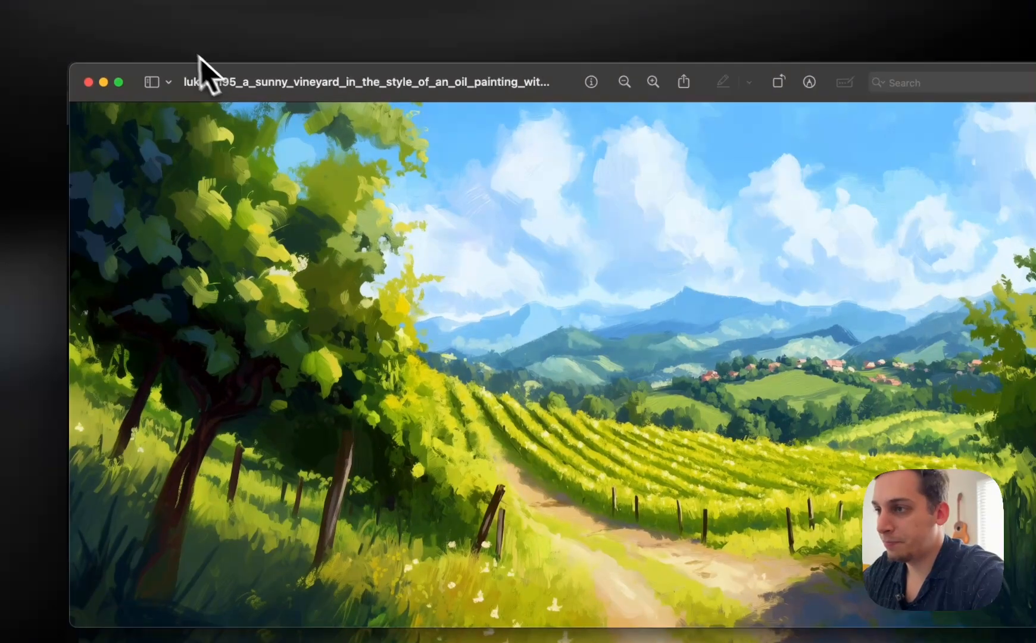
# - Export the vineyard image to Downloads as a JPEG named vineyard-background, and close the Preview and Finder windows
pyautogui.click(173, 45)
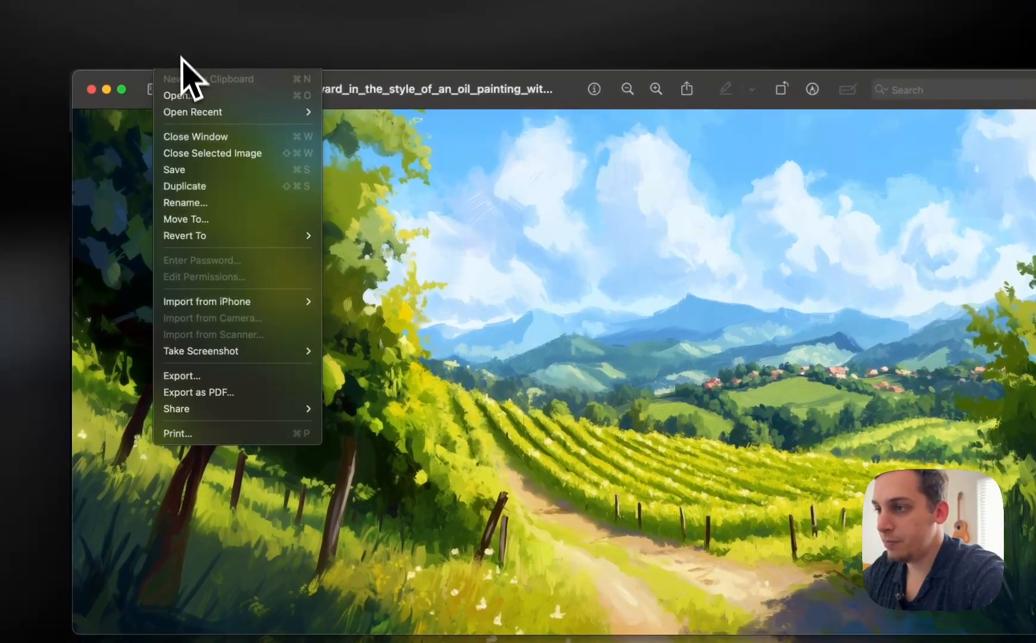
pyautogui.click(209, 378)
pyautogui.click(531, 312)
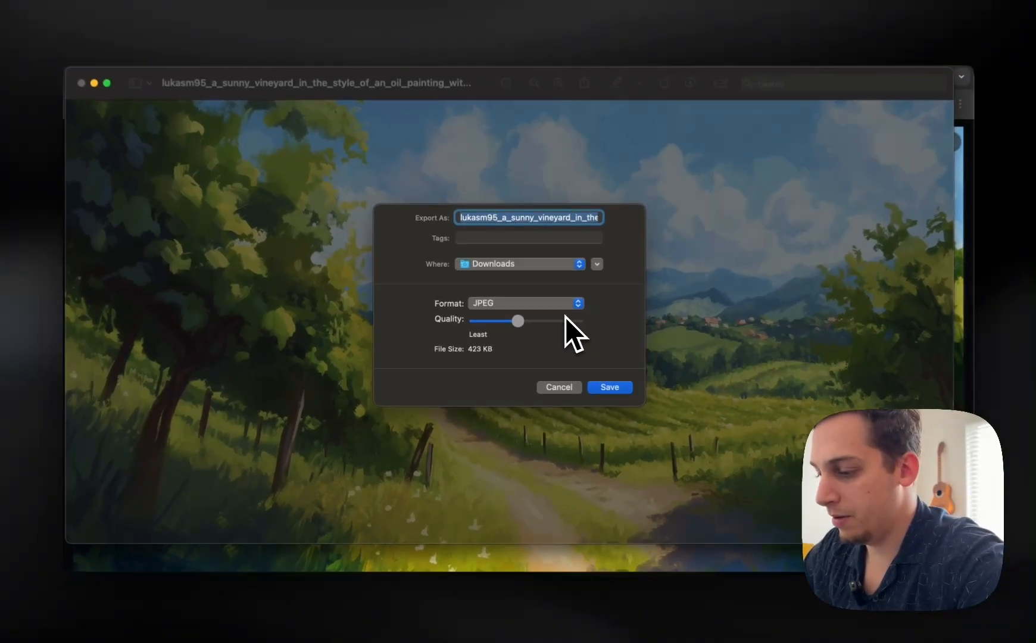
pyautogui.write('vineyard')
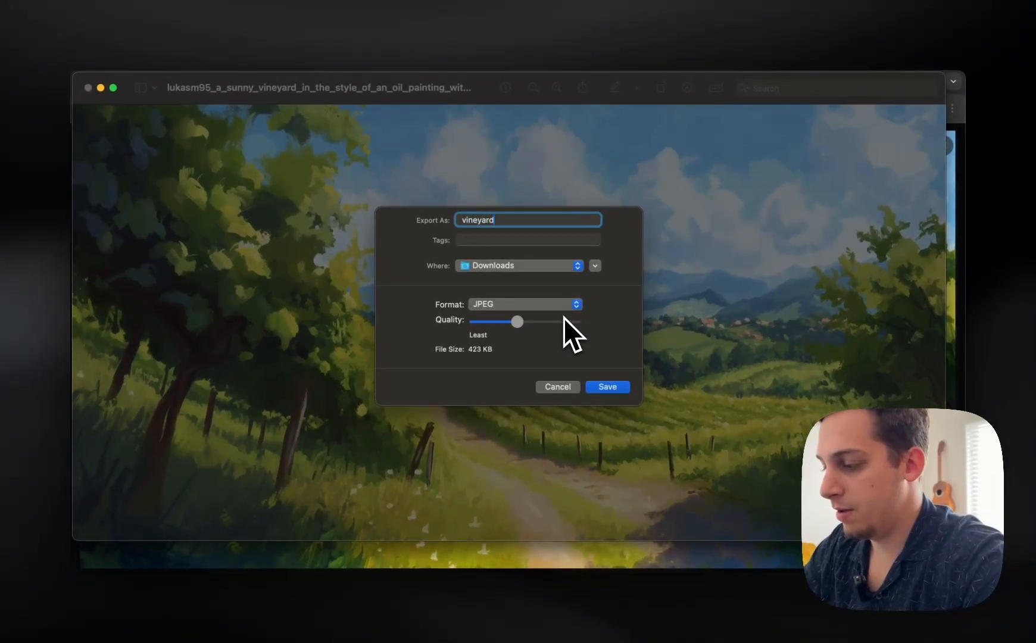
pyautogui.write('-background')
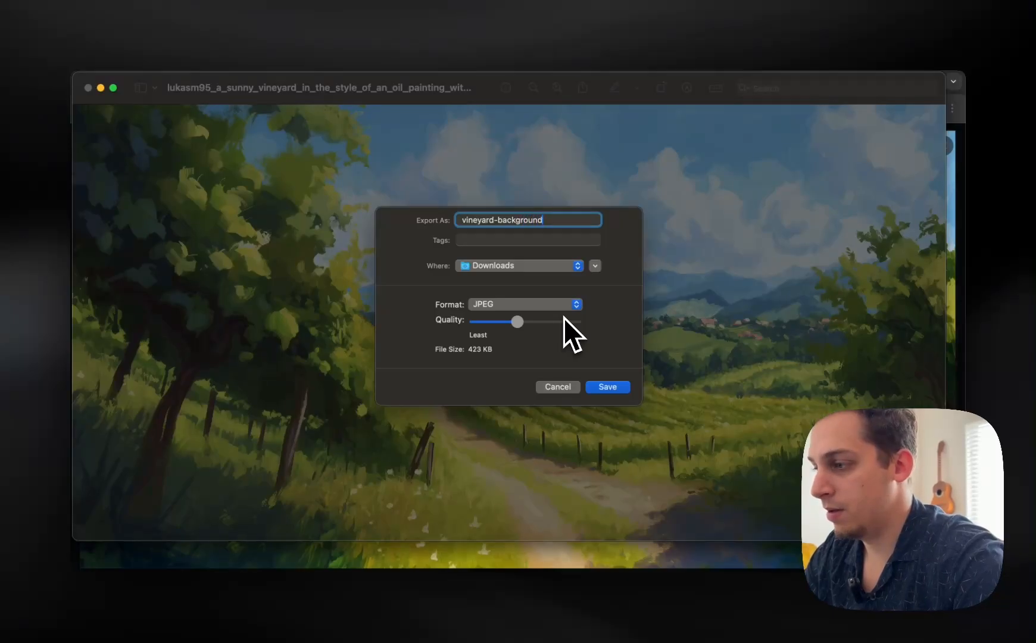
pyautogui.press('Return')
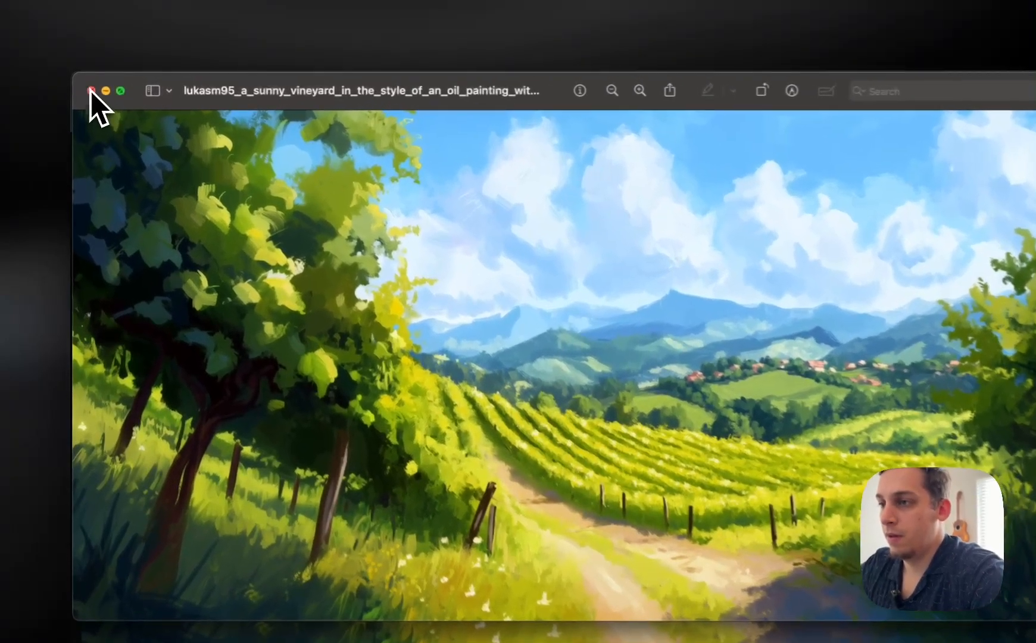
pyautogui.click(88, 89)
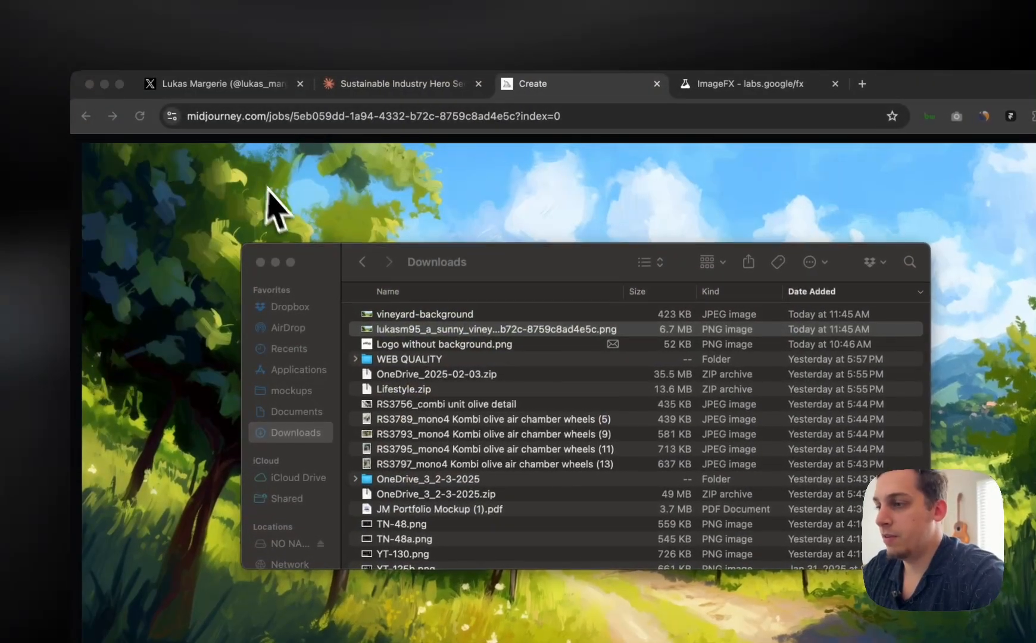
pyautogui.click(260, 263)
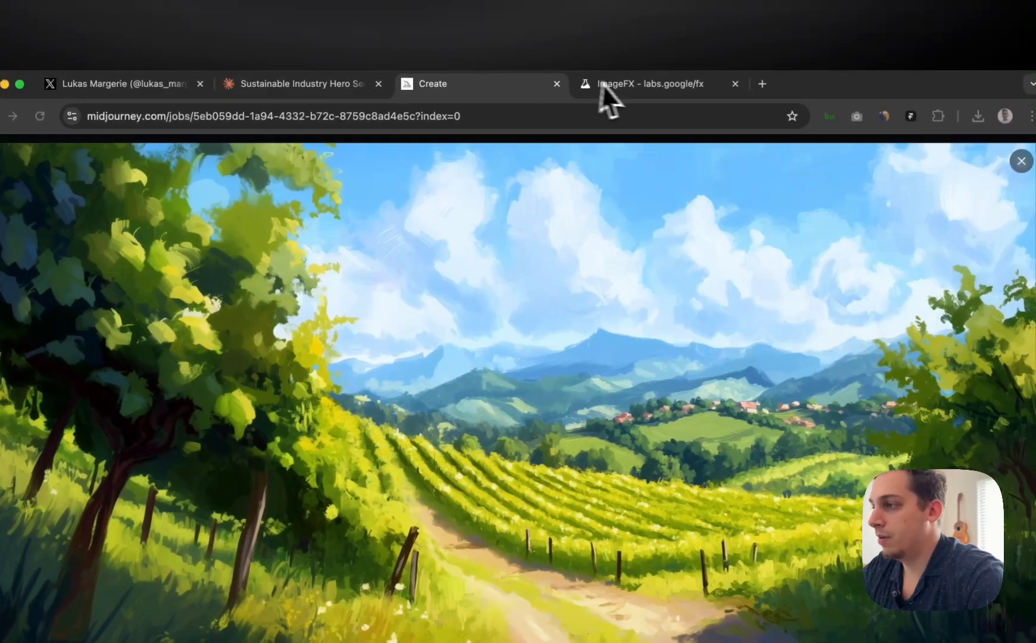
# - Review the Heartland Ranch reference design on X and switch back to Framer
pyautogui.click(762, 87)
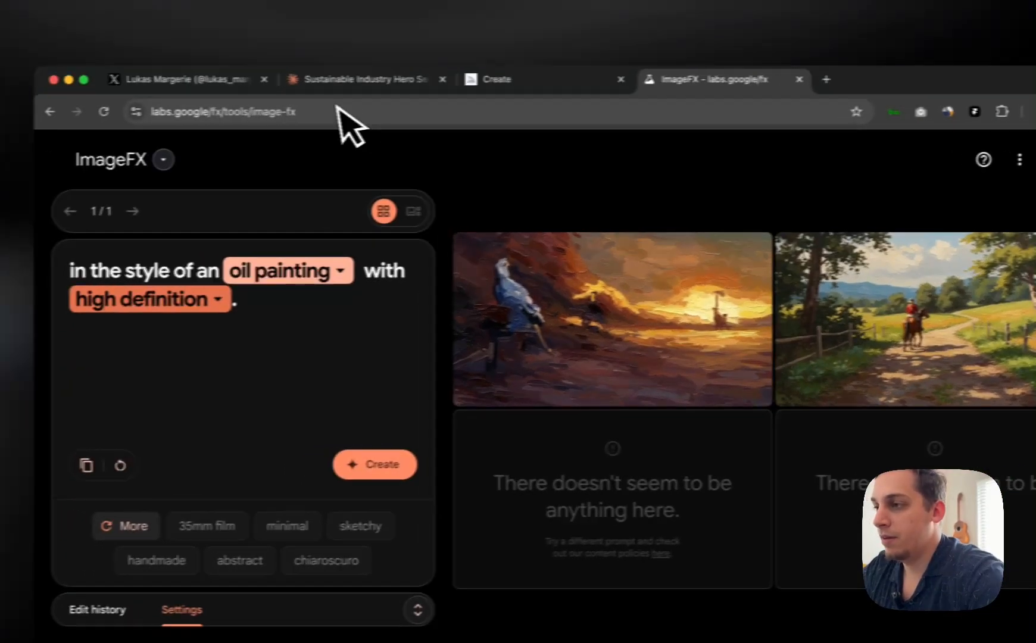
pyautogui.click(255, 83)
pyautogui.click(121, 83)
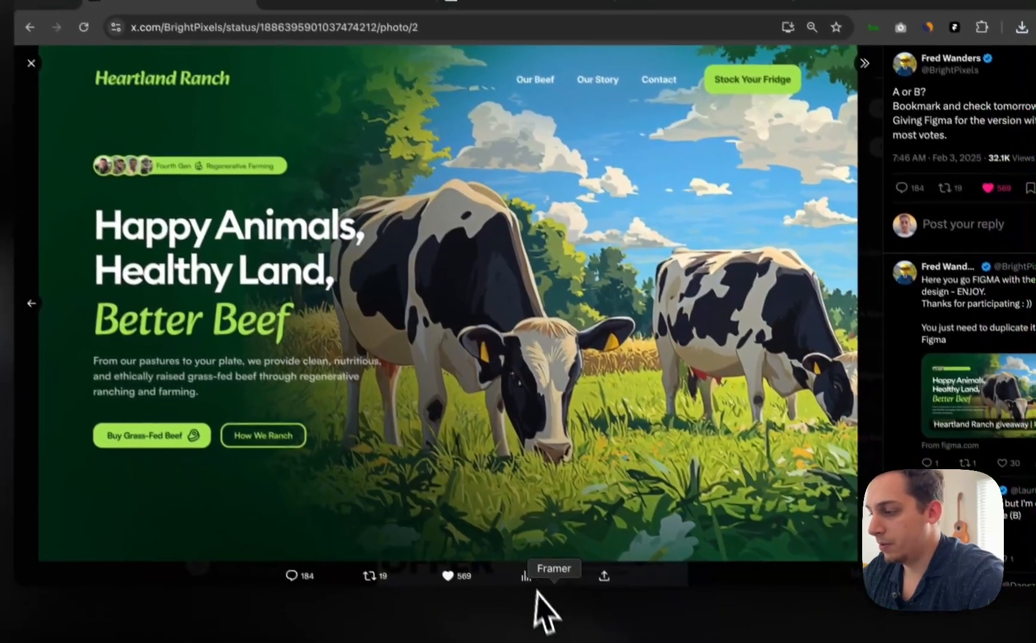
pyautogui.click(539, 608)
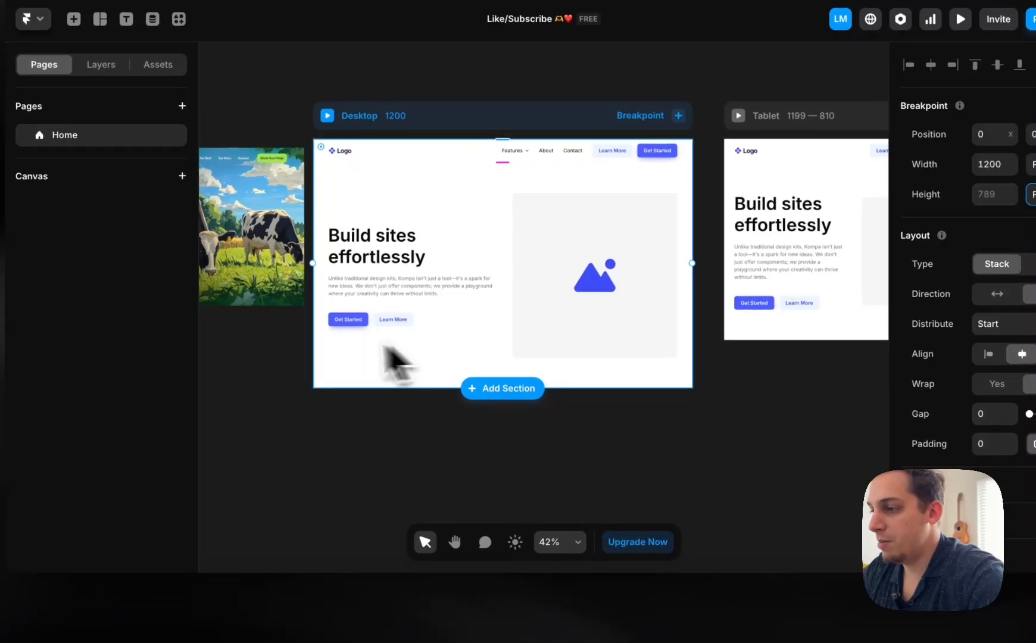
# - Try deleting the image placeholder from the Desktop hero section, and undo the deletion
pyautogui.click(296, 357)
pyautogui.click(635, 319)
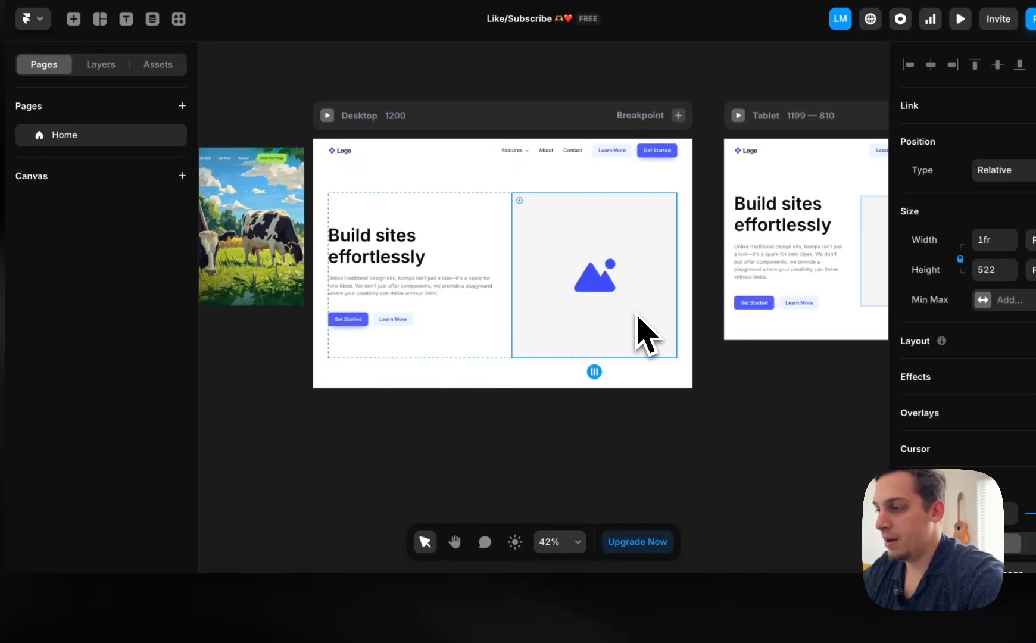
pyautogui.hscroll(-5, 619, 333)
pyautogui.press('BackSpace')
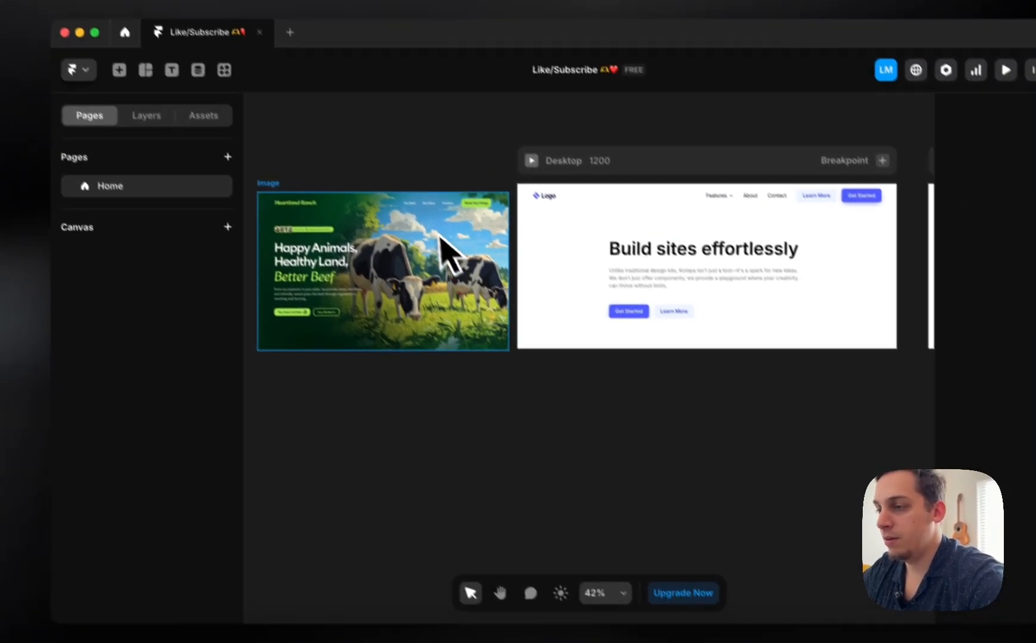
pyautogui.click(101, 64)
pyautogui.press('super+z')
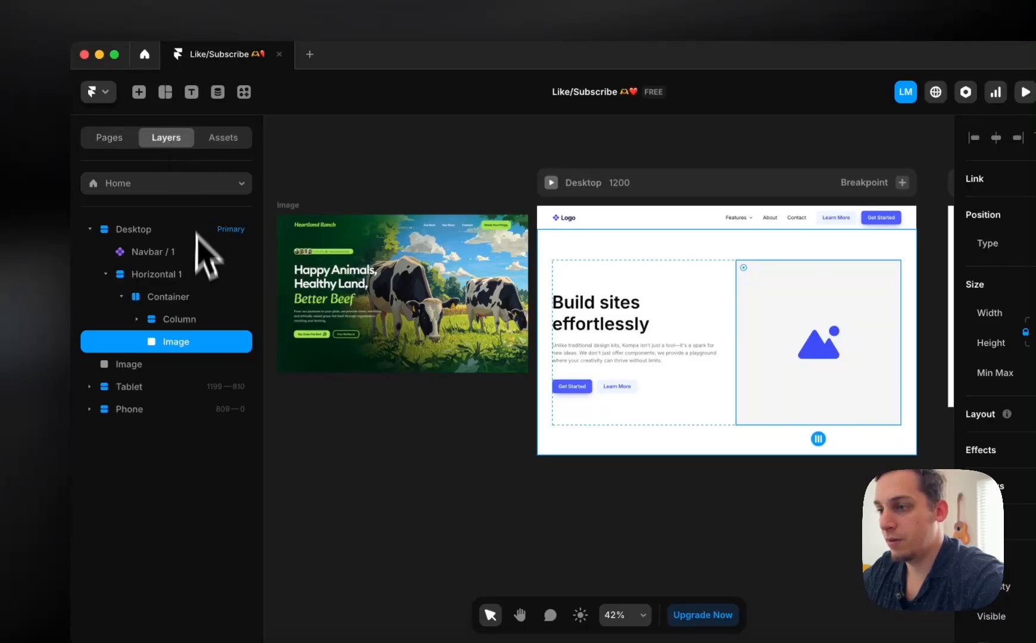
# - Remove the fill from the hero section's Image layer on Desktop, set its opacity to 0, and keep it visible
pyautogui.click(162, 321)
pyautogui.click(165, 344)
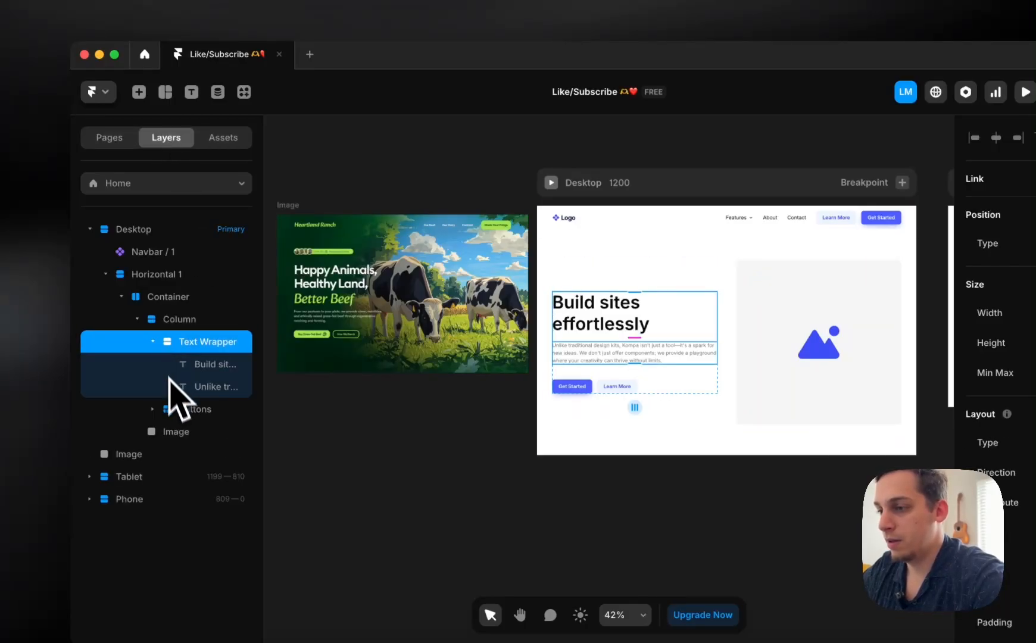
pyautogui.click(179, 431)
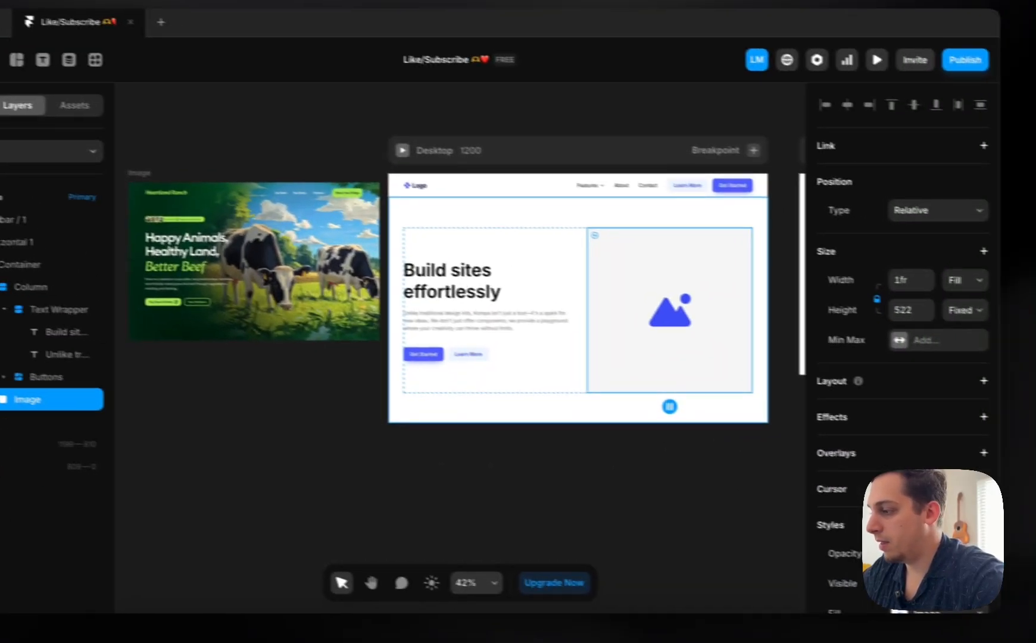
pyautogui.scroll(-5, 1000, 452)
pyautogui.click(945, 278)
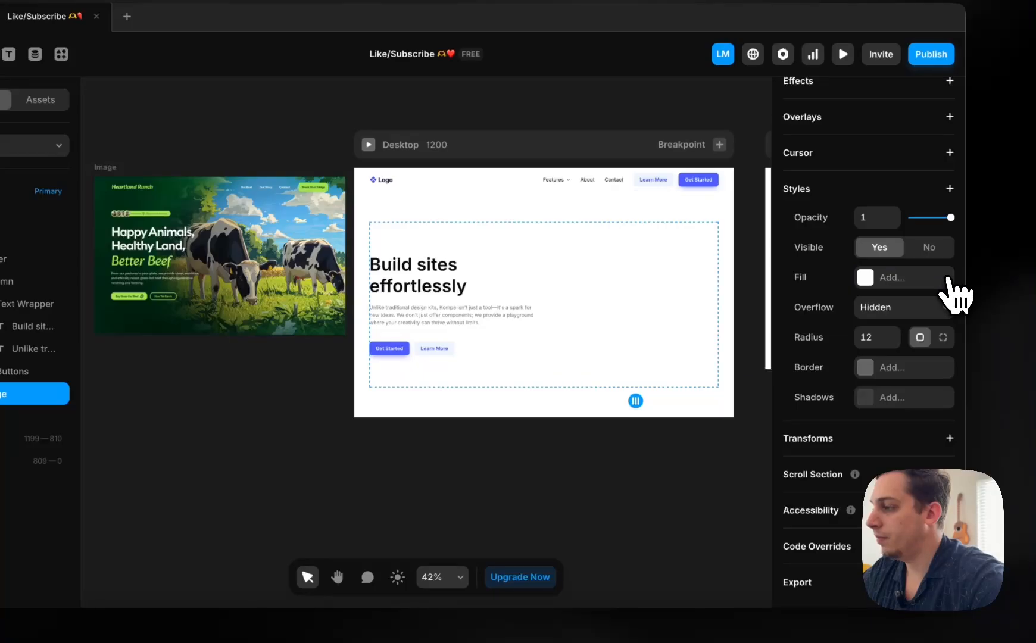
pyautogui.click(925, 250)
pyautogui.click(880, 247)
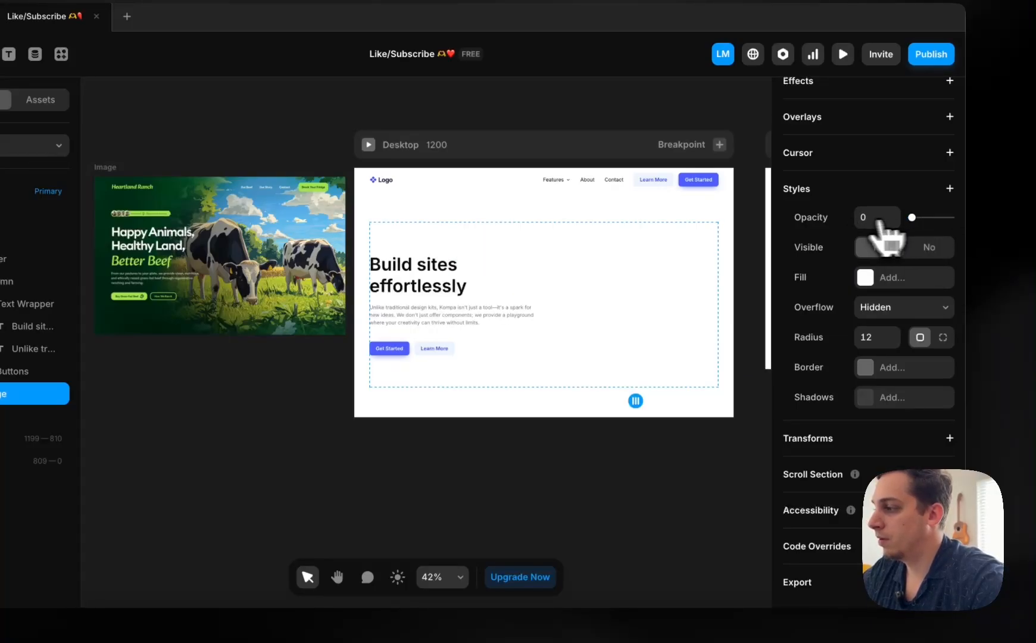
pyautogui.click(423, 479)
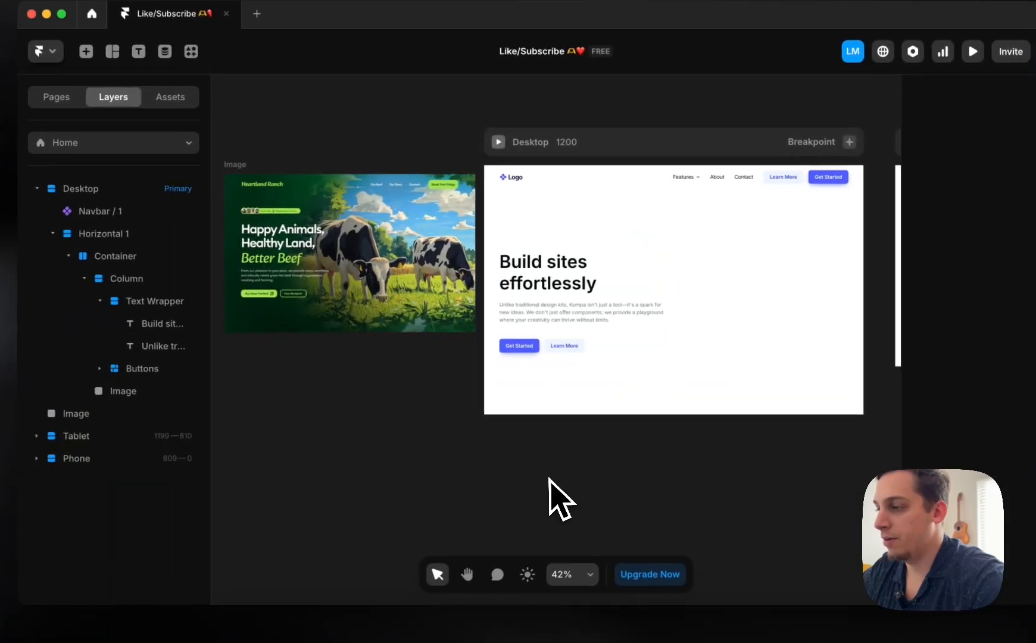
# - Collapse the Container layer inside the Desktop hero section Horizontal 1 and open the section's fill settings
pyautogui.click(524, 327)
pyautogui.hscroll(3, 596, 265)
pyautogui.scroll(-3, 598, 246)
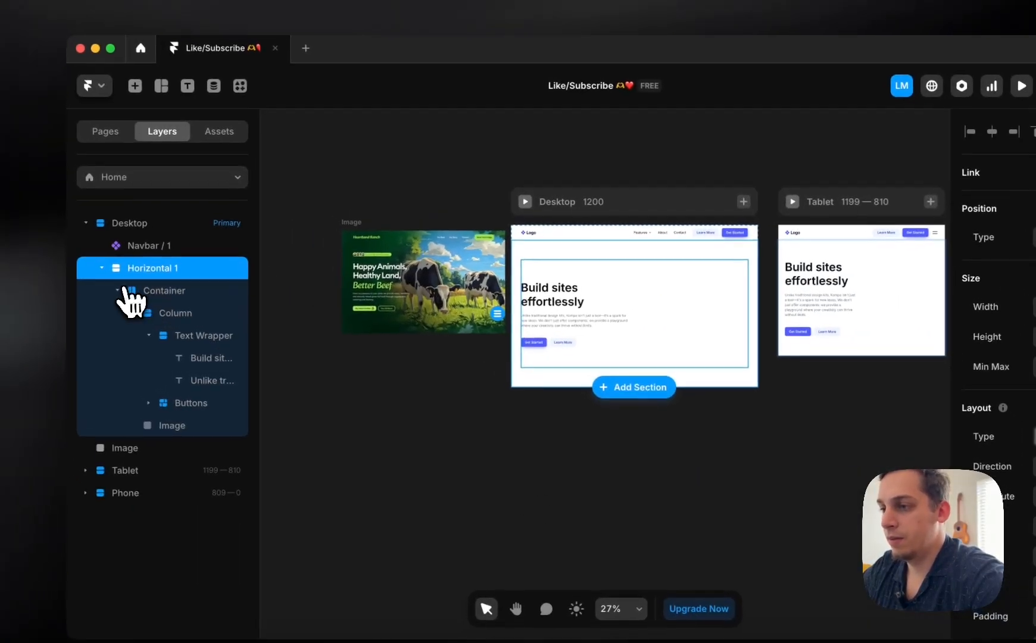
pyautogui.click(79, 256)
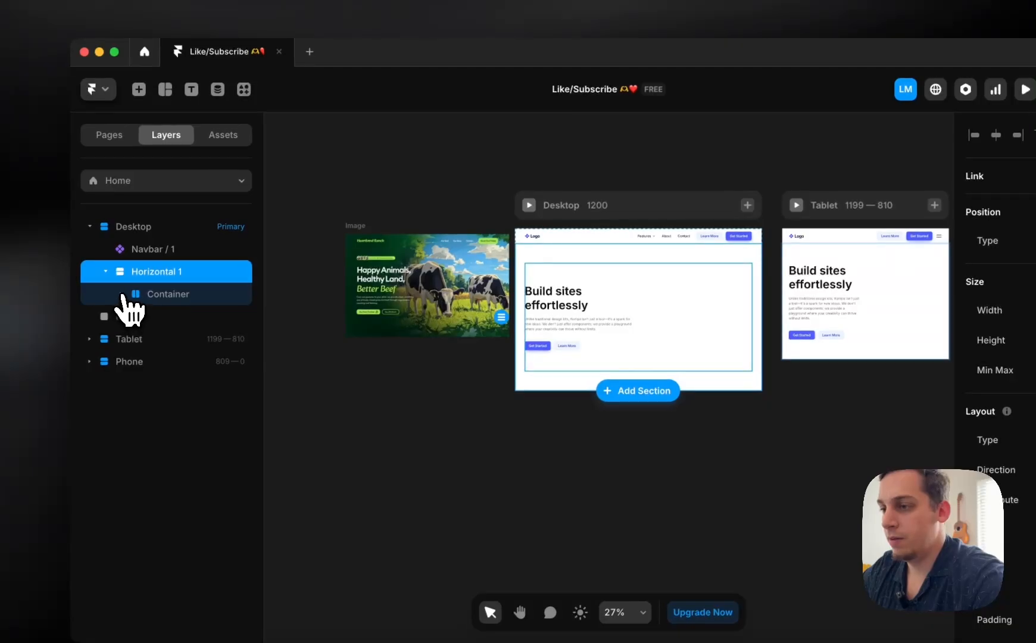
pyautogui.click(123, 294)
pyautogui.click(124, 294)
pyautogui.scroll(-5, 1035, 436)
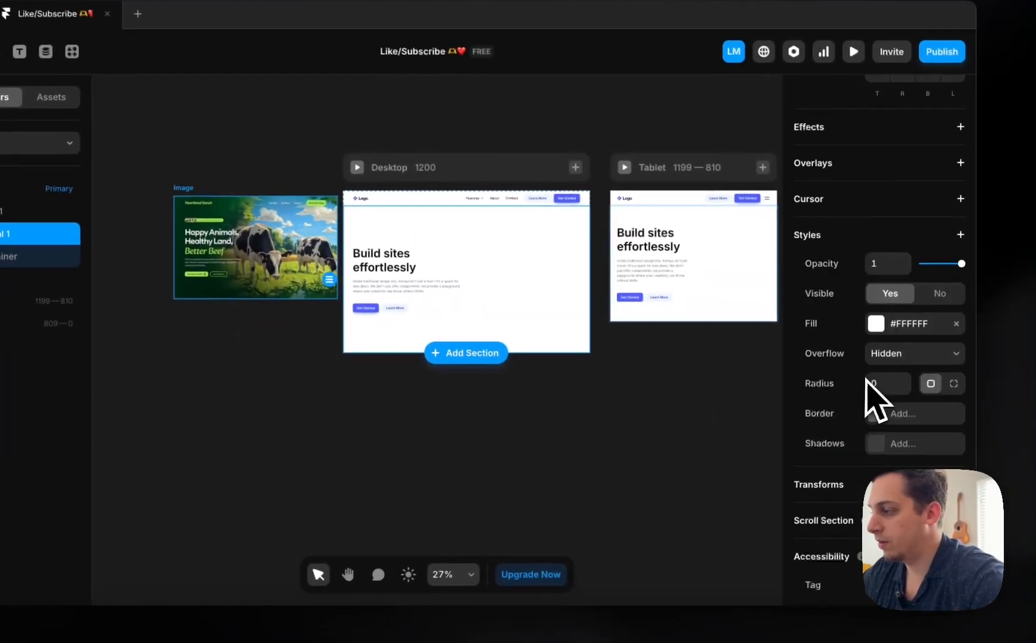
pyautogui.click(875, 327)
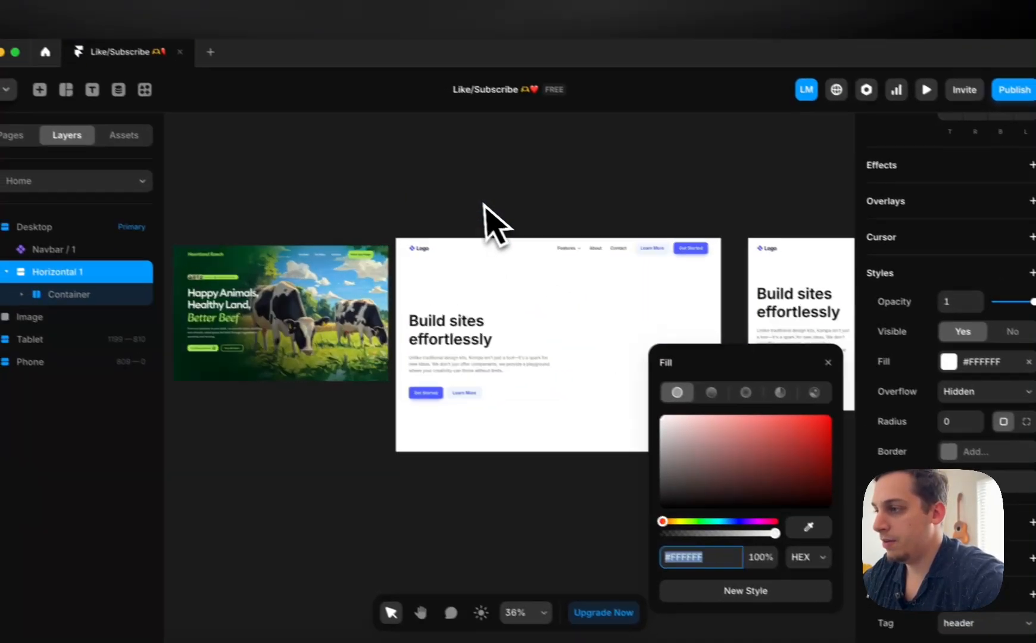
# - Set the Desktop navbar's position type to Sticky
pyautogui.scroll(5, 387, 202)
pyautogui.click(366, 234)
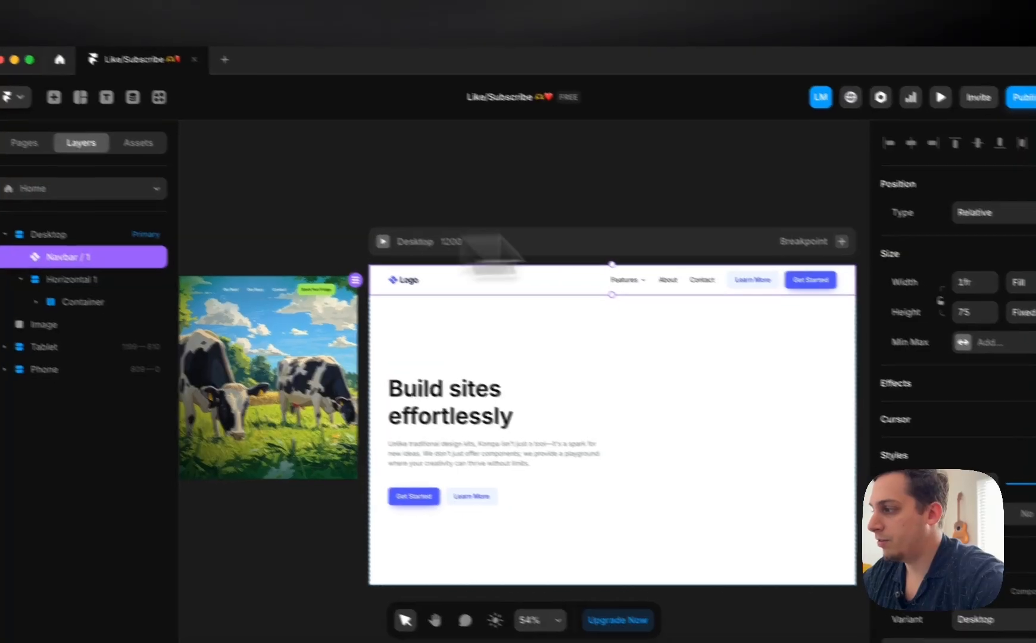
pyautogui.click(991, 212)
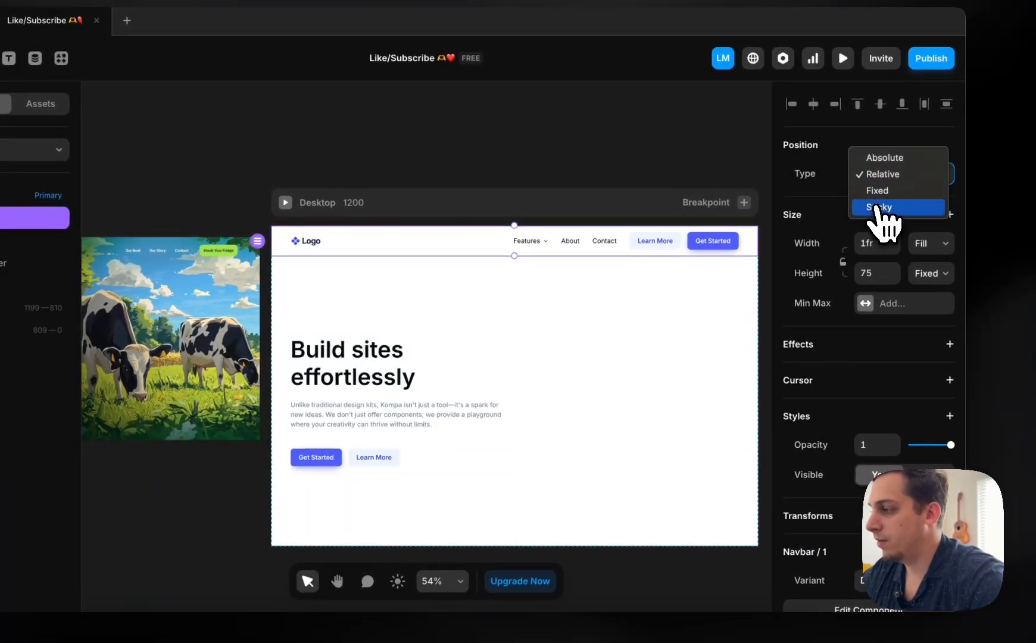
pyautogui.click(878, 208)
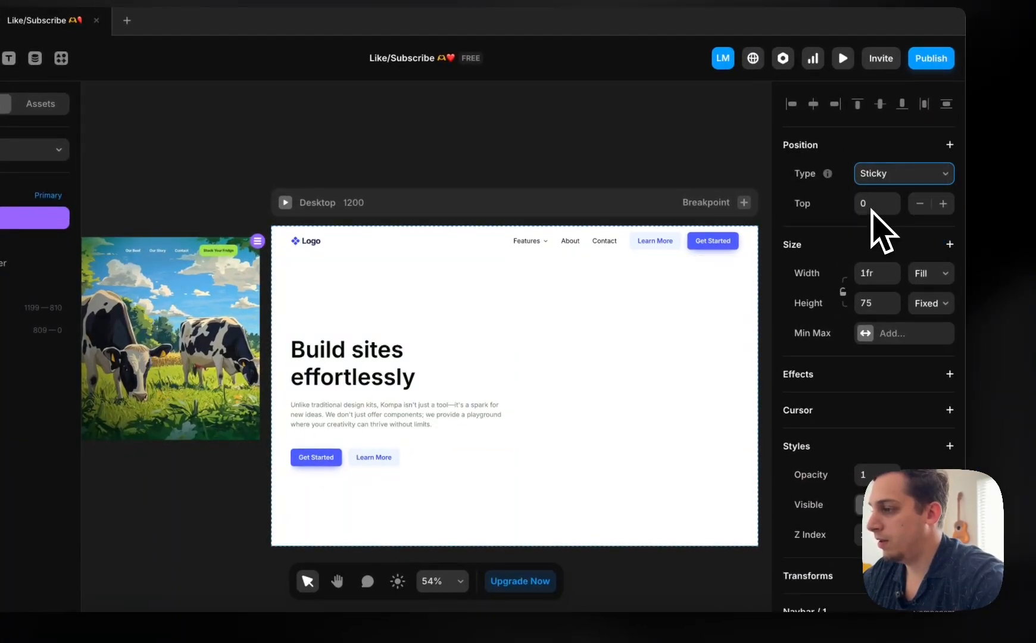
# - Check the Desktop frame's overflow options, briefly preview the Desktop page, and return to the canvas
pyautogui.click(598, 204)
pyautogui.scroll(-3, 931, 447)
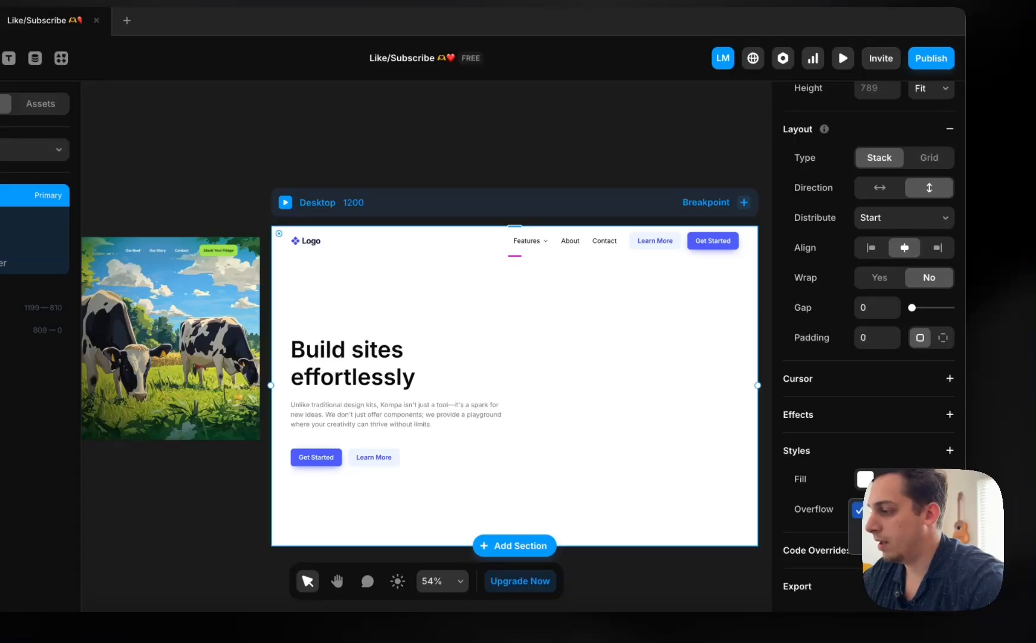
pyautogui.click(902, 510)
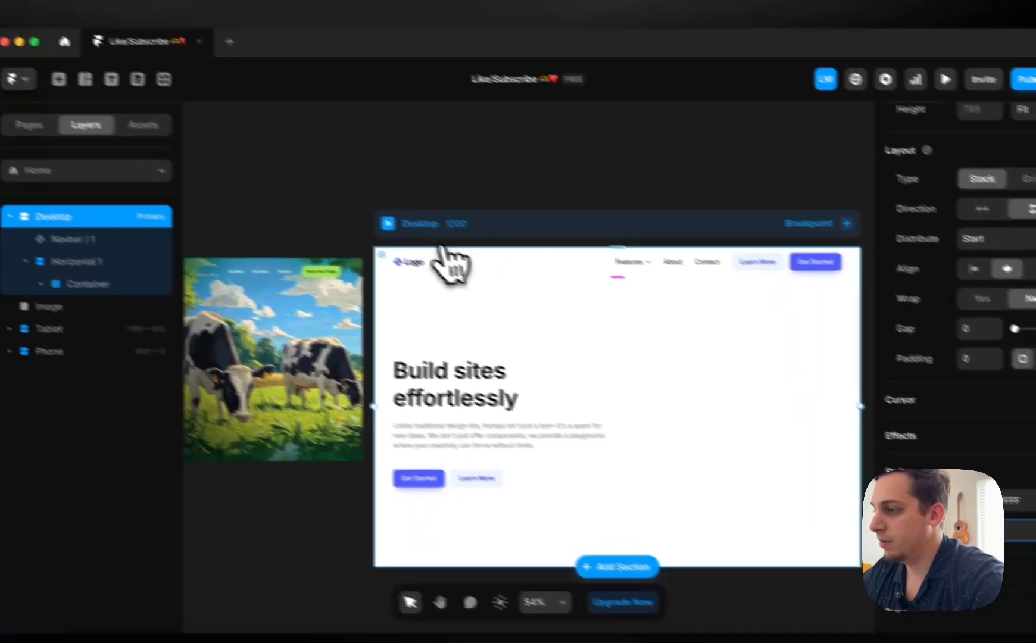
pyautogui.click(285, 202)
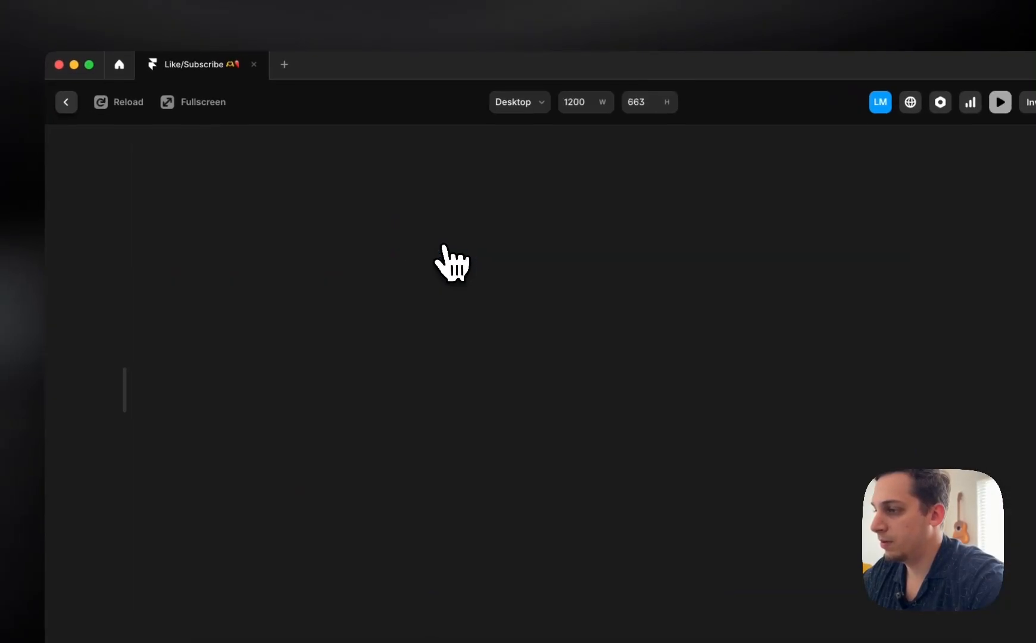
pyautogui.click(67, 102)
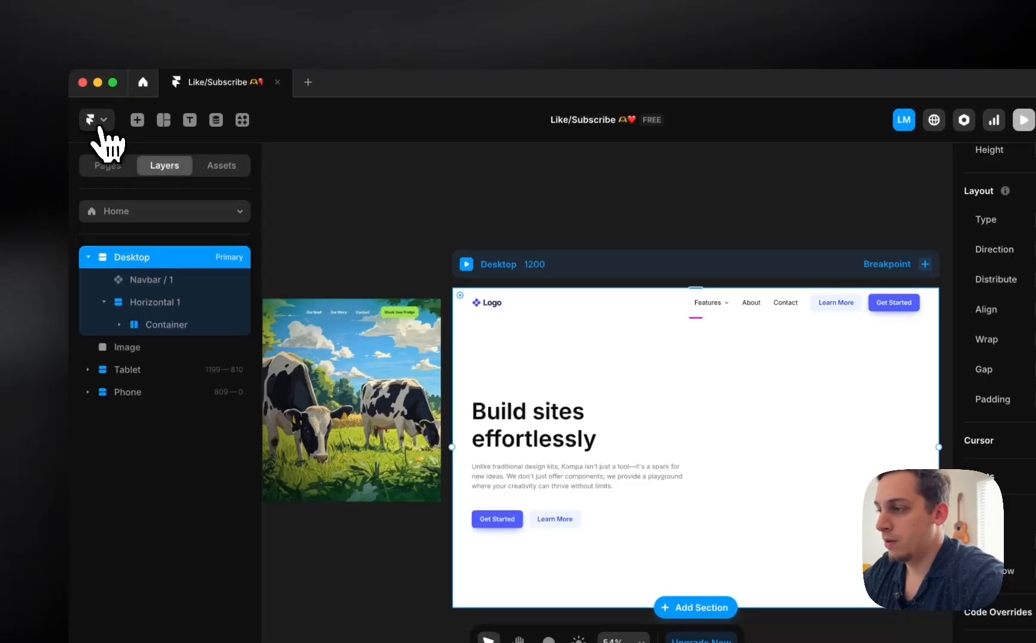
# - Set the position type of the Desktop navbar to Fixed
pyautogui.click(562, 350)
pyautogui.click(587, 274)
pyautogui.click(610, 305)
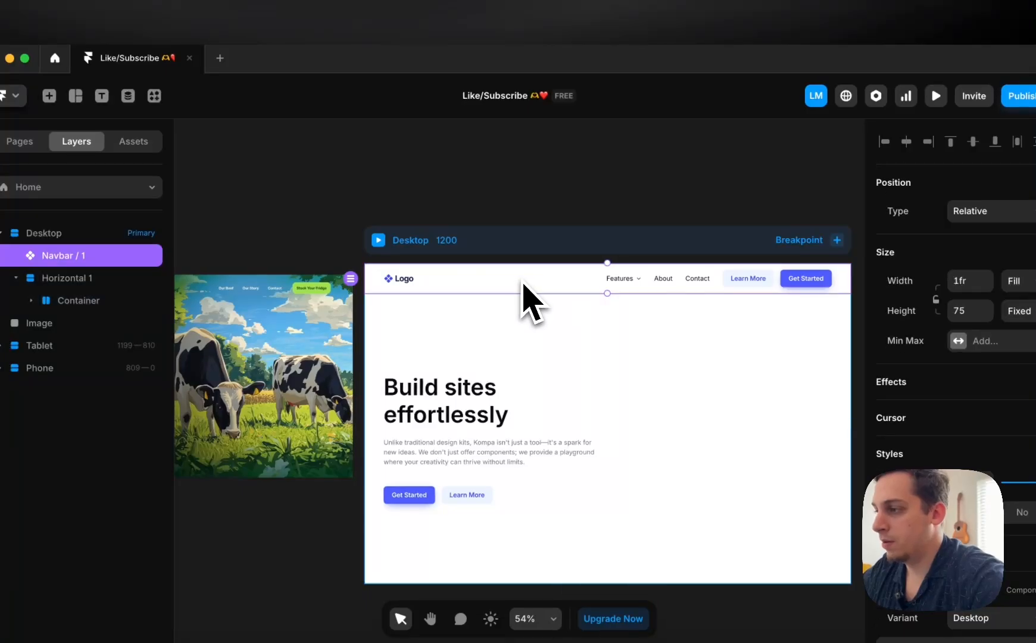
pyautogui.click(982, 211)
pyautogui.click(984, 224)
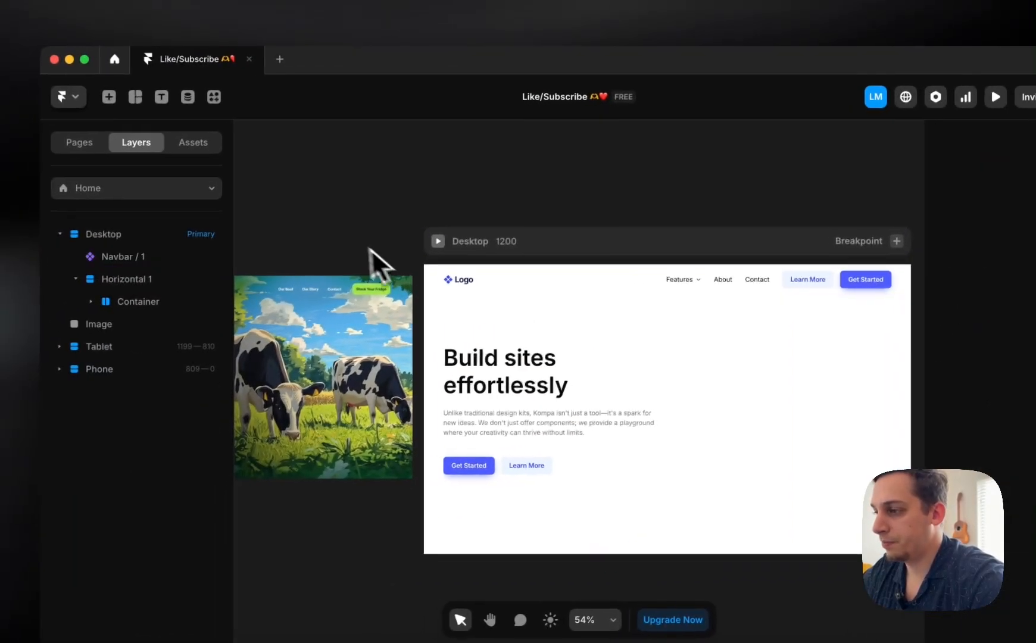
# - Change the fill of the Desktop hero section Horizontal 1 to an image, using the vineyard-background file from Downloads
pyautogui.click(308, 334)
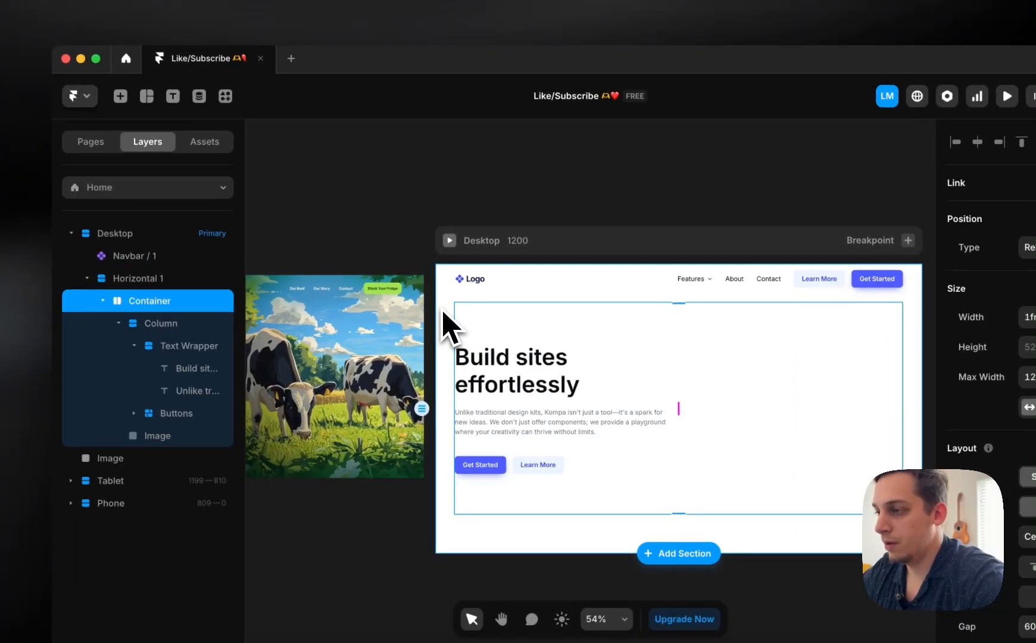
pyautogui.click(445, 314)
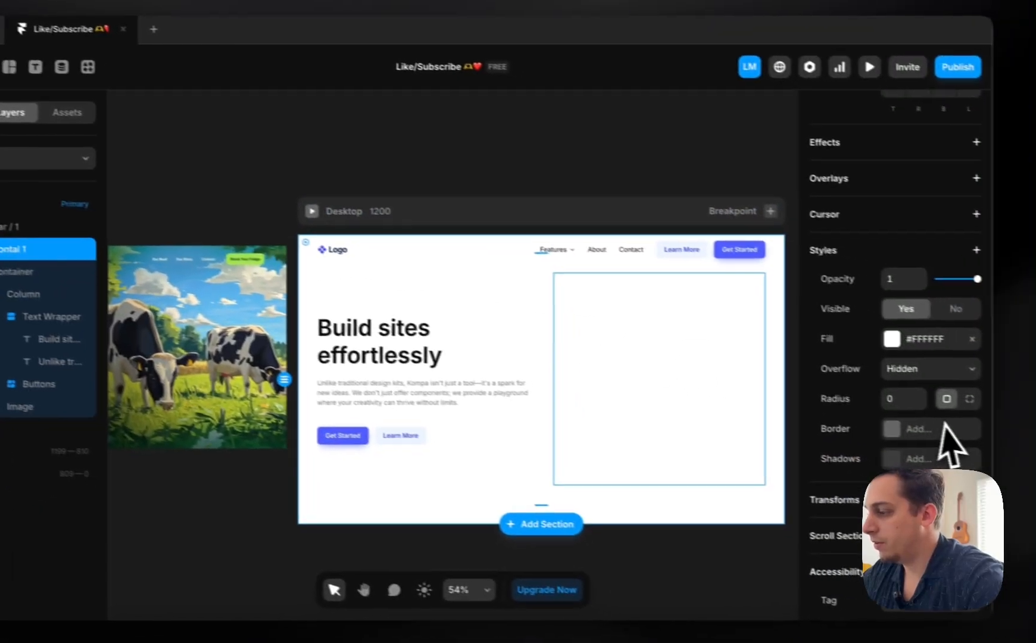
pyautogui.scroll(-3, 946, 446)
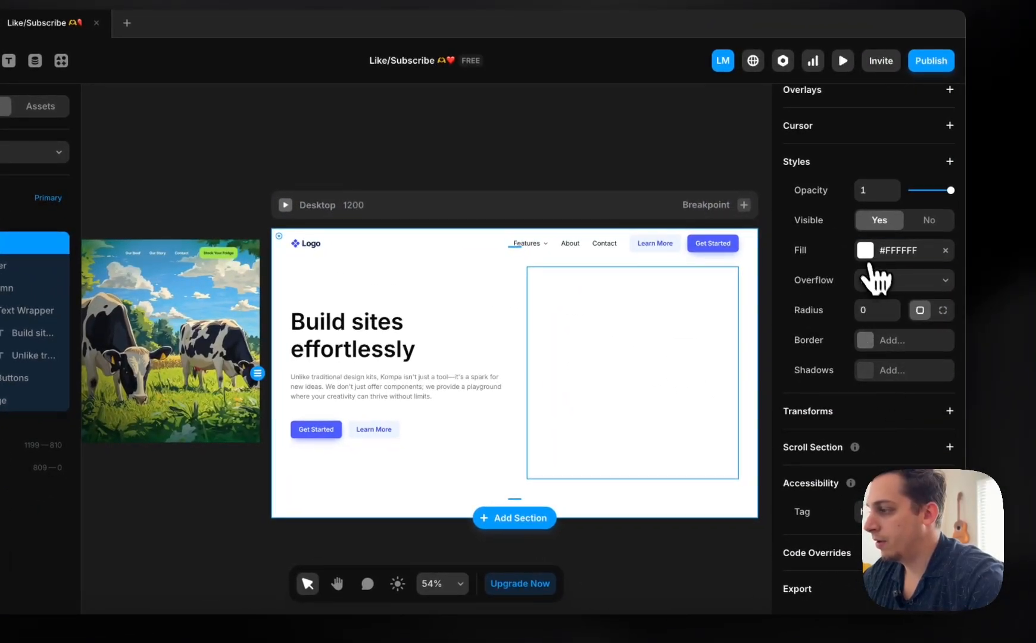
pyautogui.click(866, 255)
pyautogui.click(731, 281)
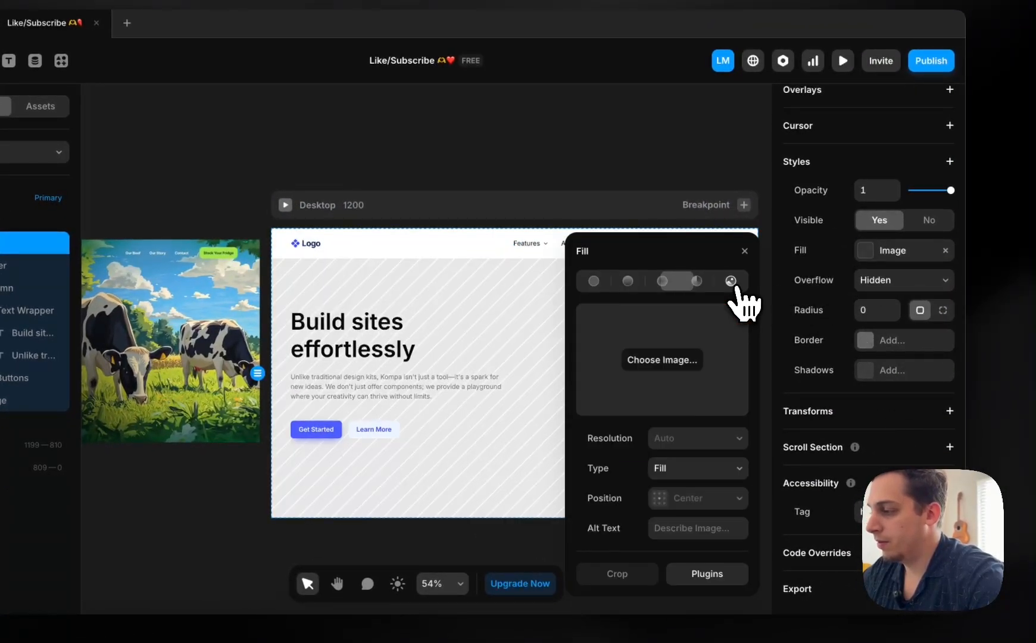
pyautogui.click(669, 360)
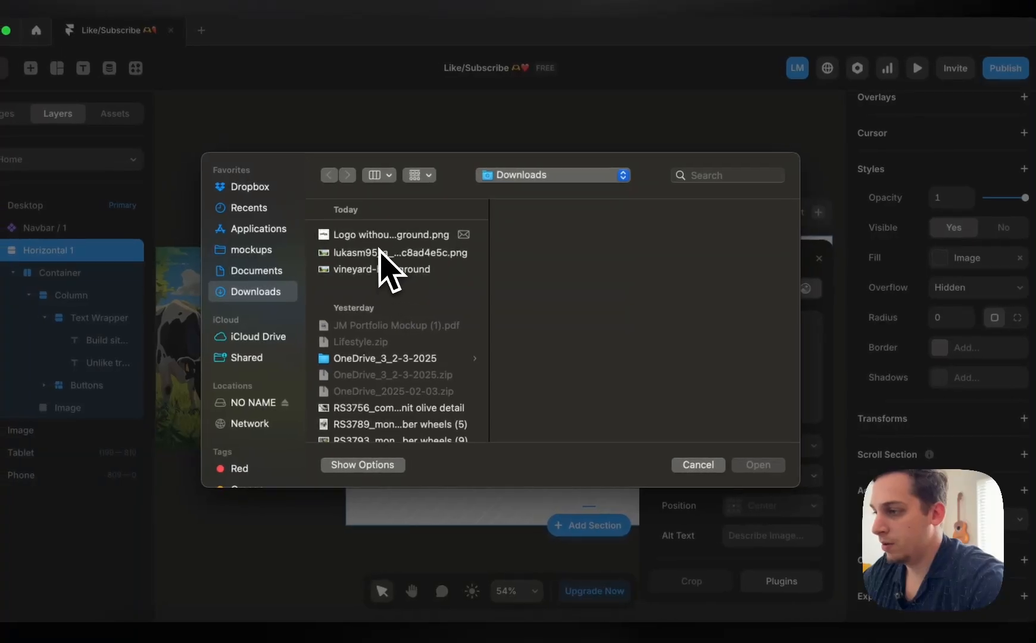
pyautogui.click(381, 269)
pyautogui.click(758, 464)
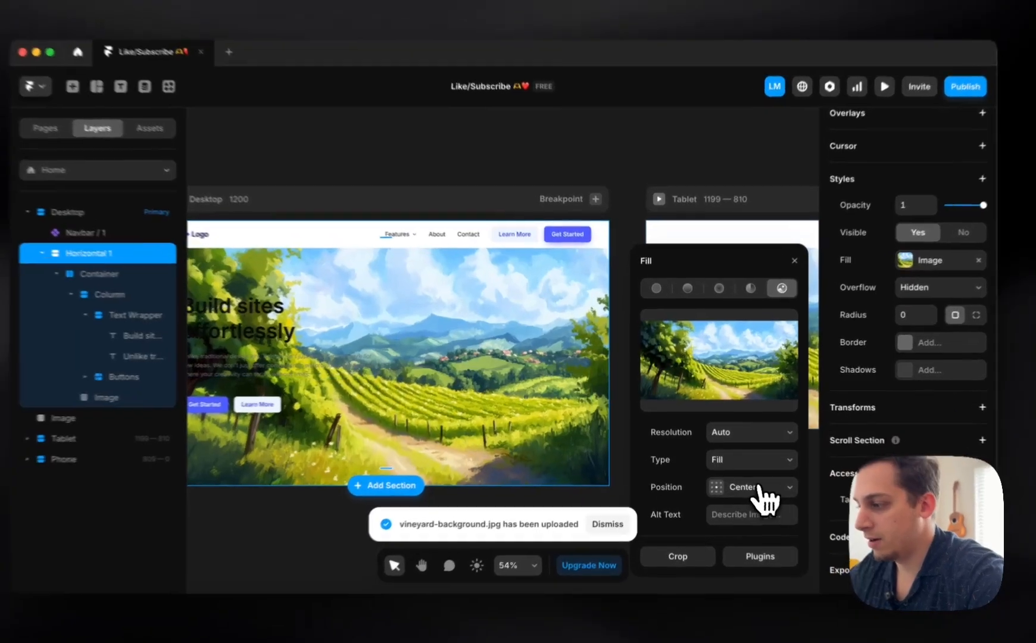
# - Try the Right position for the hero section's background image, settle on Left, and close the fill settings
pyautogui.click(756, 477)
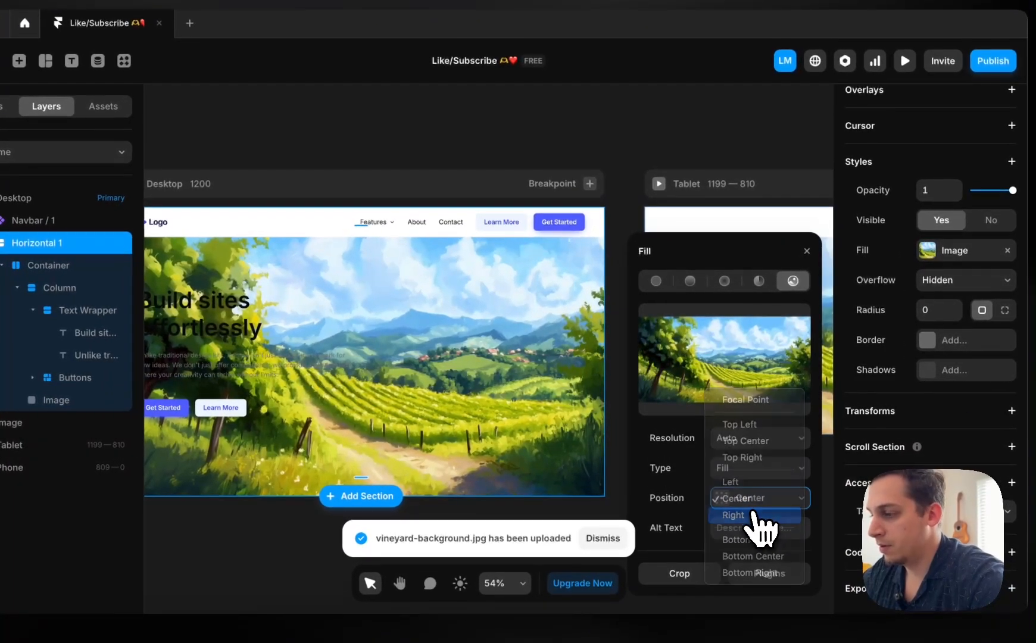
pyautogui.click(740, 488)
pyautogui.click(773, 500)
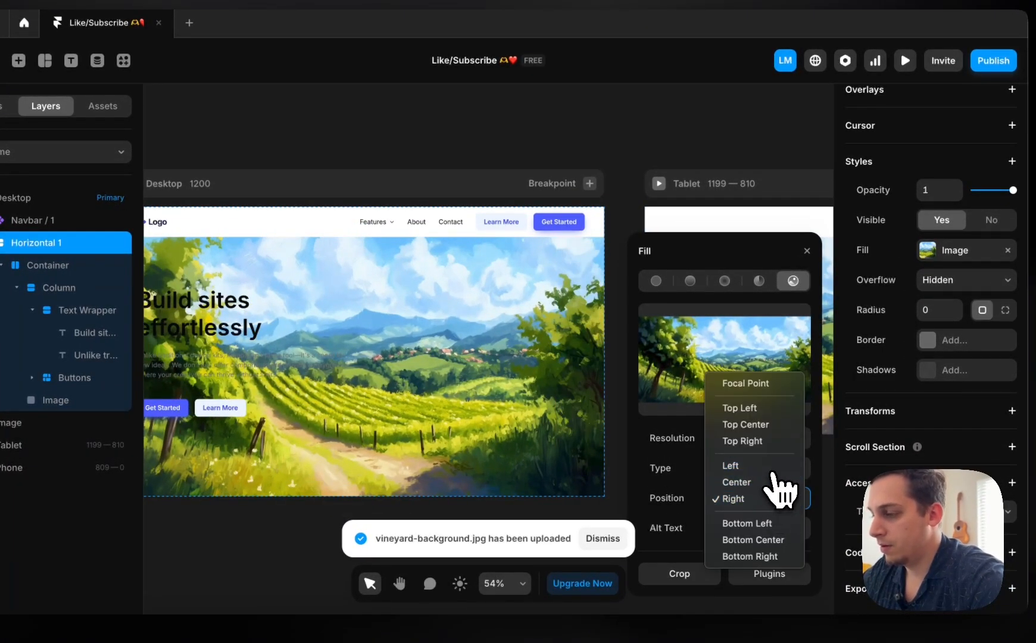
pyautogui.click(773, 469)
pyautogui.scroll(-3, 463, 335)
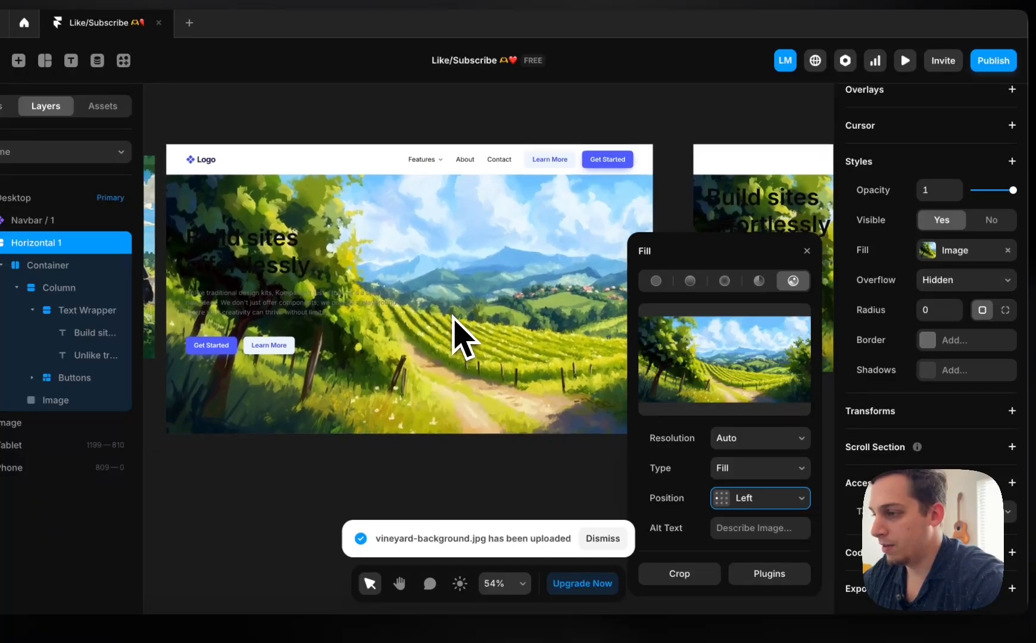
pyautogui.scroll(-1, 452, 316)
pyautogui.hscroll(2, 452, 316)
pyautogui.scroll(-3, 452, 317)
pyautogui.click(356, 137)
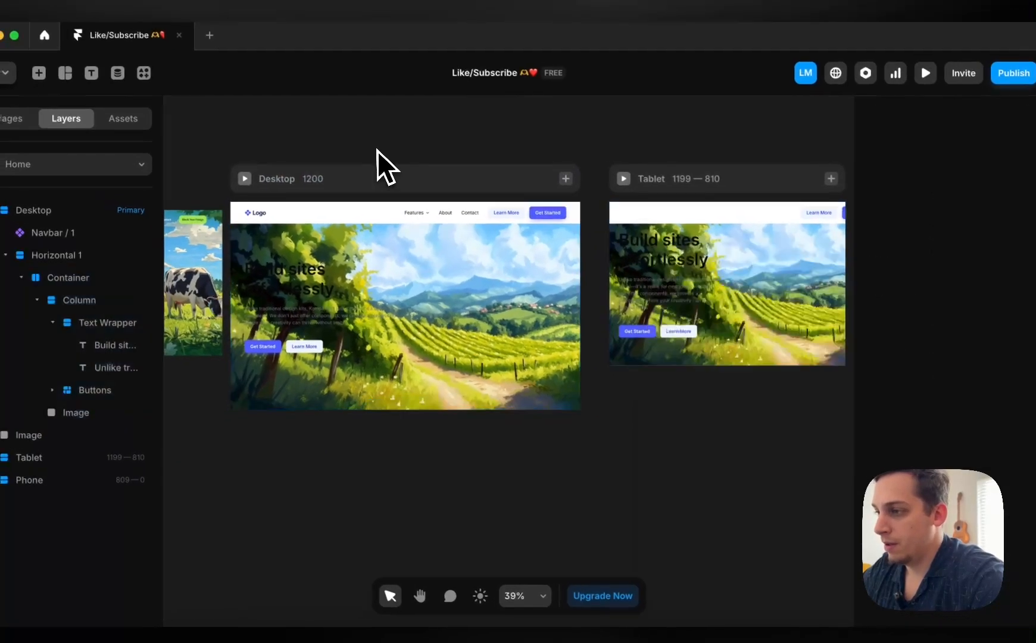
# - Unlink the Desktop navbar component from its source project, replacing all instances, and open it for editing
pyautogui.click(352, 213)
pyautogui.click(351, 212)
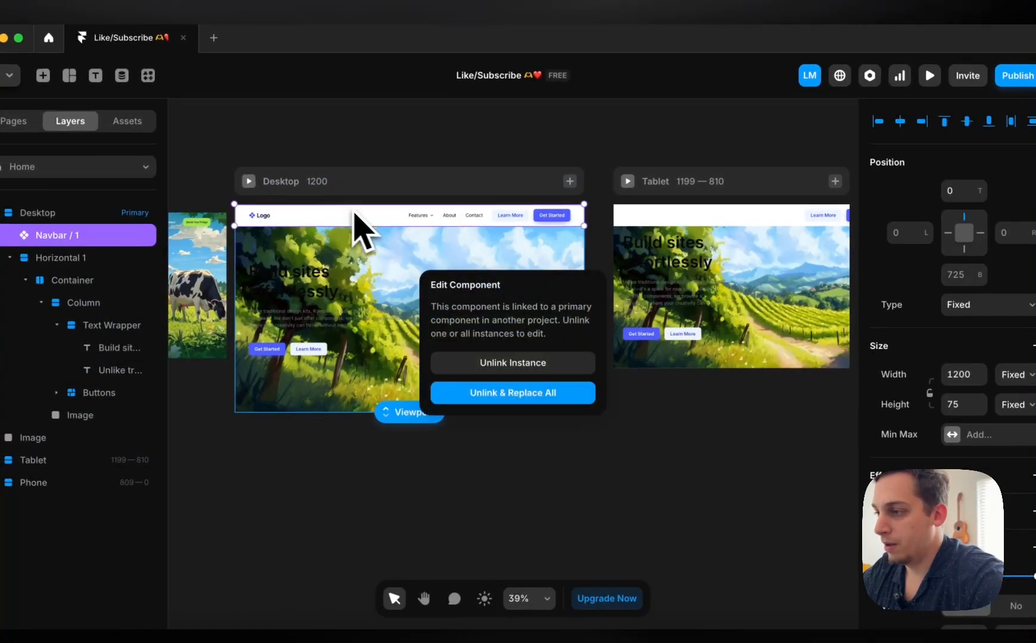
pyautogui.click(533, 400)
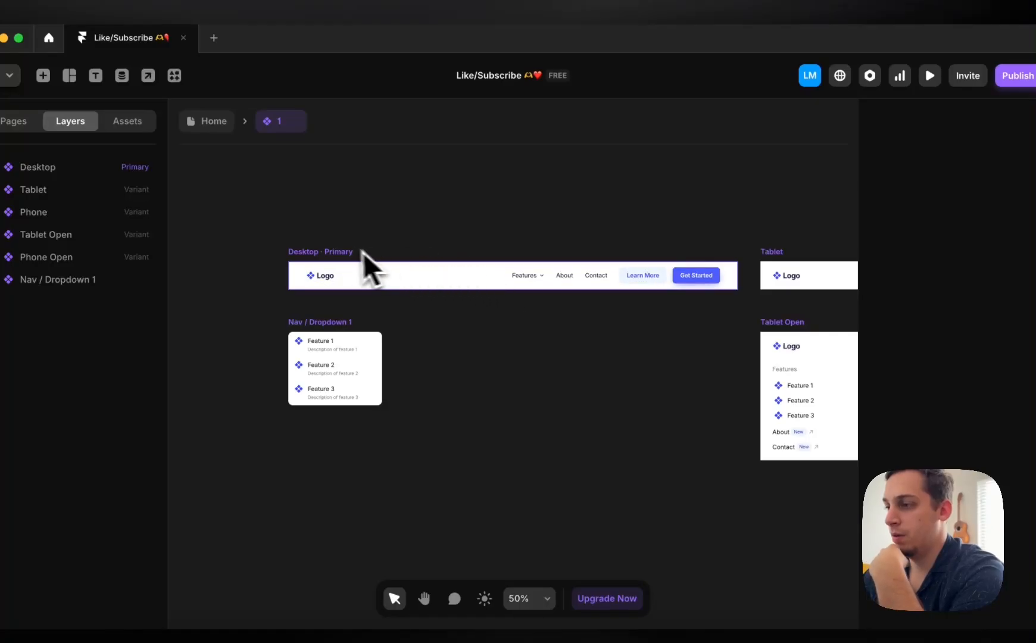
# - Remove the white fill from the navbar's primary Desktop variant and return to the Home page
pyautogui.click(360, 271)
pyautogui.scroll(-8, 893, 417)
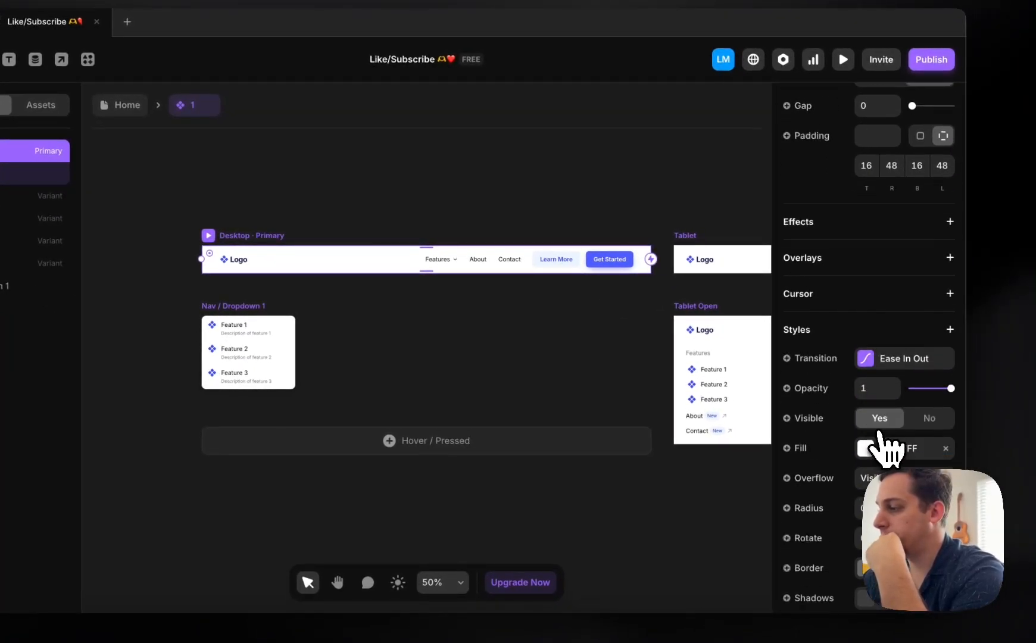
pyautogui.click(945, 448)
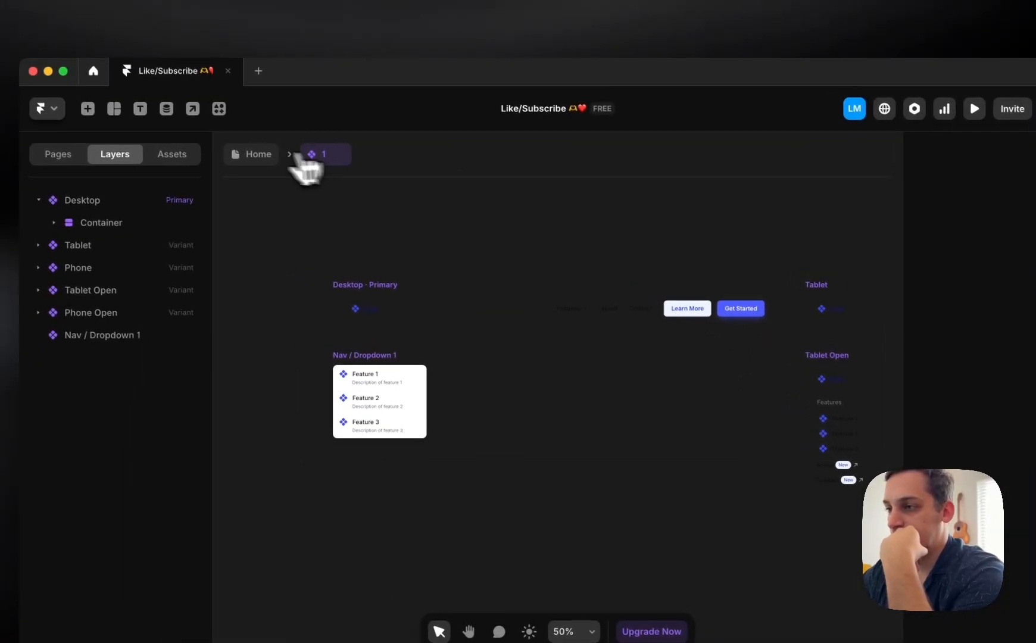
pyautogui.click(267, 156)
pyautogui.click(400, 218)
pyautogui.hscroll(-2, 394, 210)
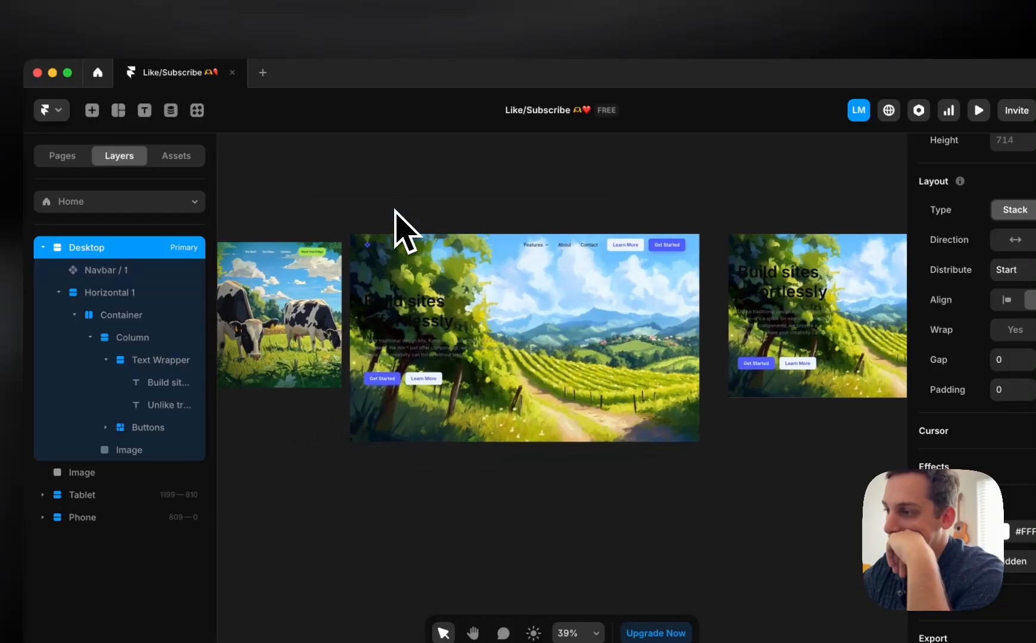
# - Add a mask style to the Desktop hero section Horizontal 1
pyautogui.click(536, 340)
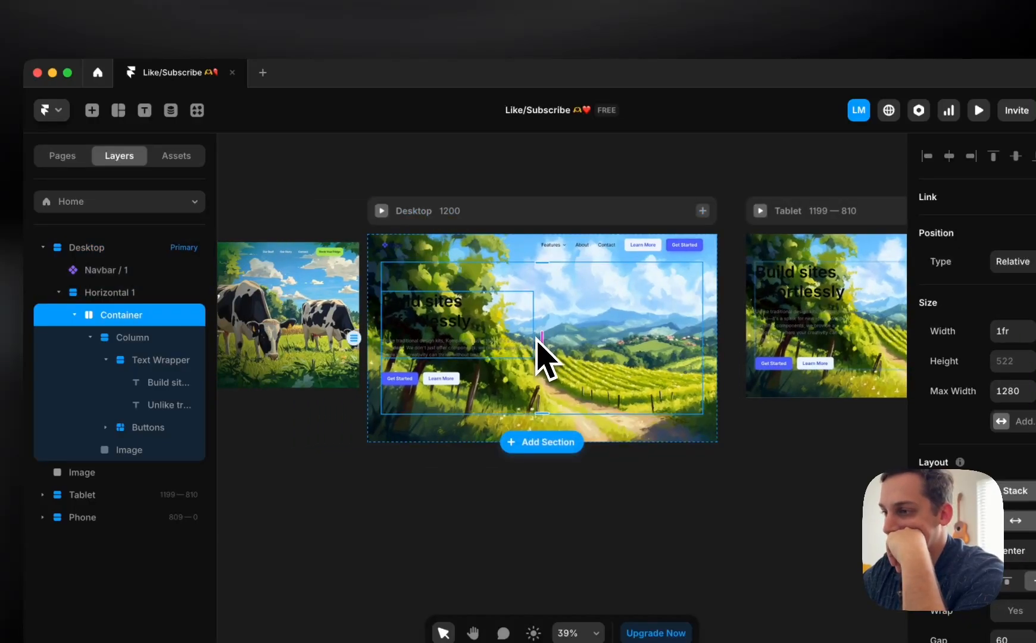
pyautogui.click(373, 269)
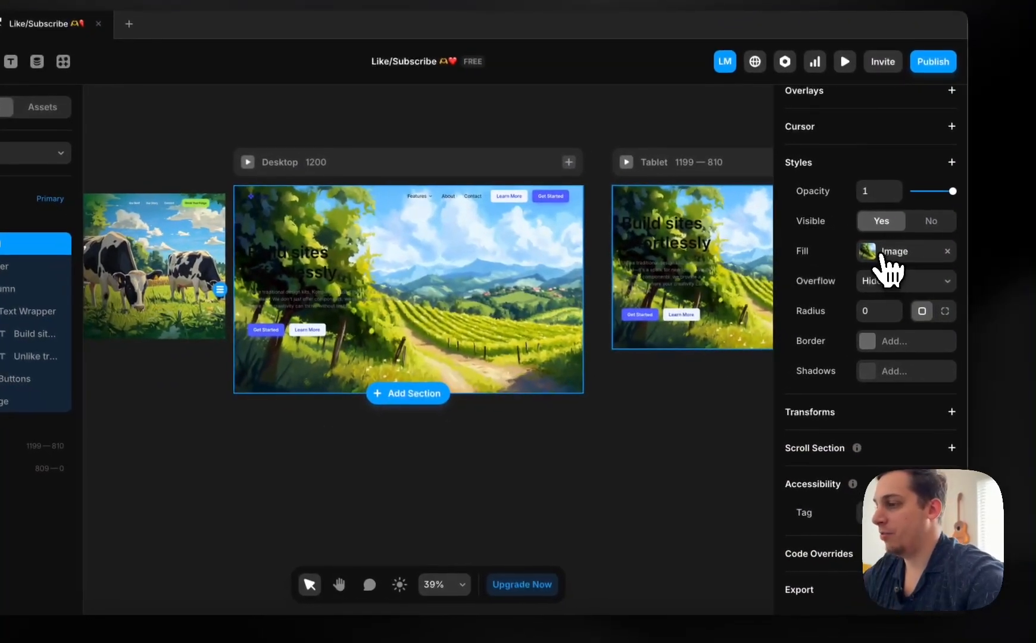
pyautogui.click(882, 255)
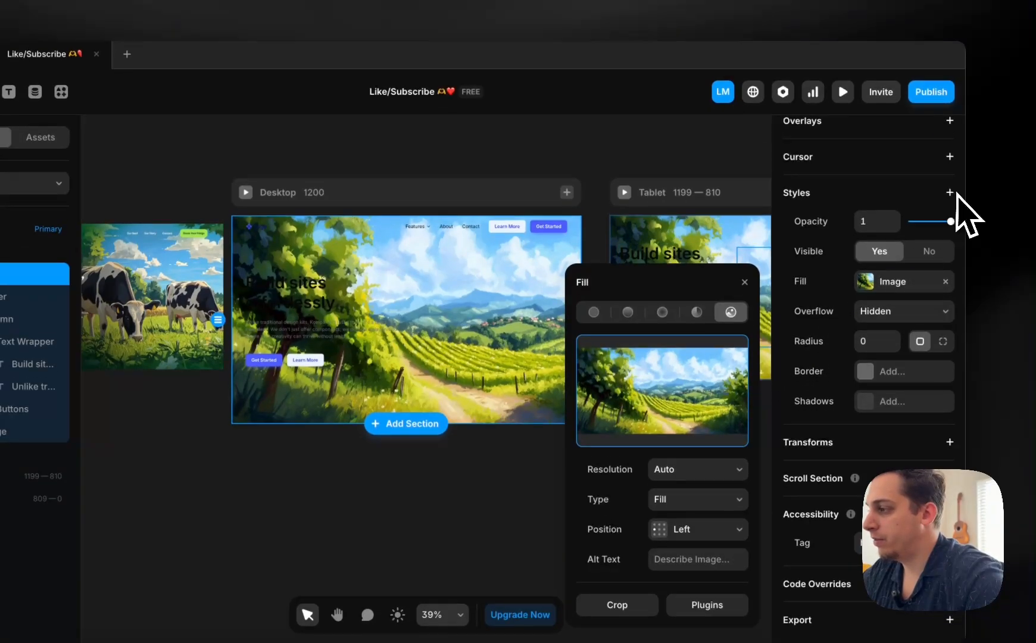
pyautogui.click(950, 162)
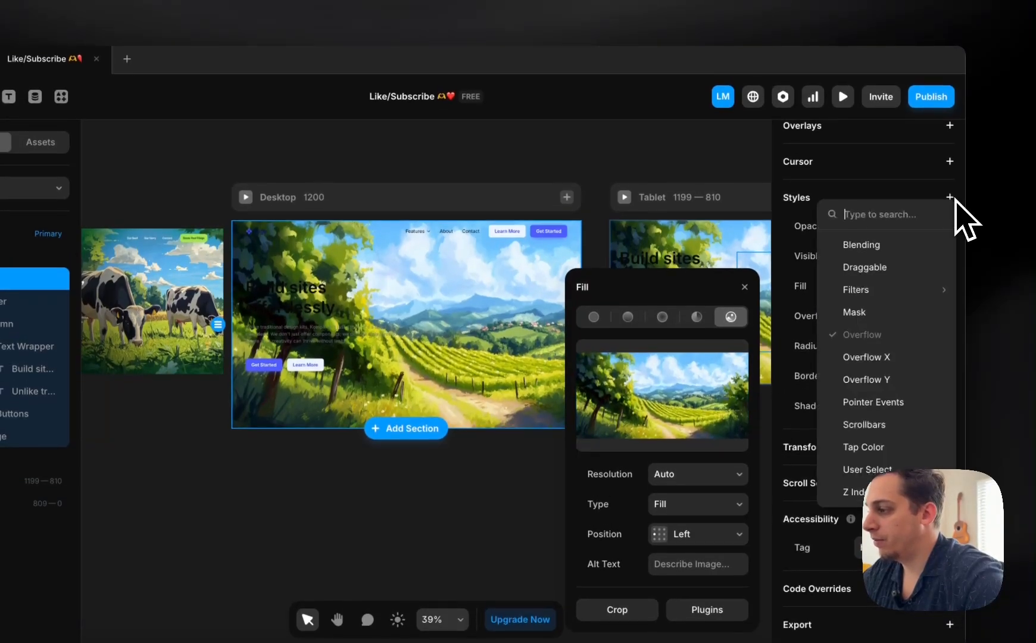
pyautogui.click(868, 314)
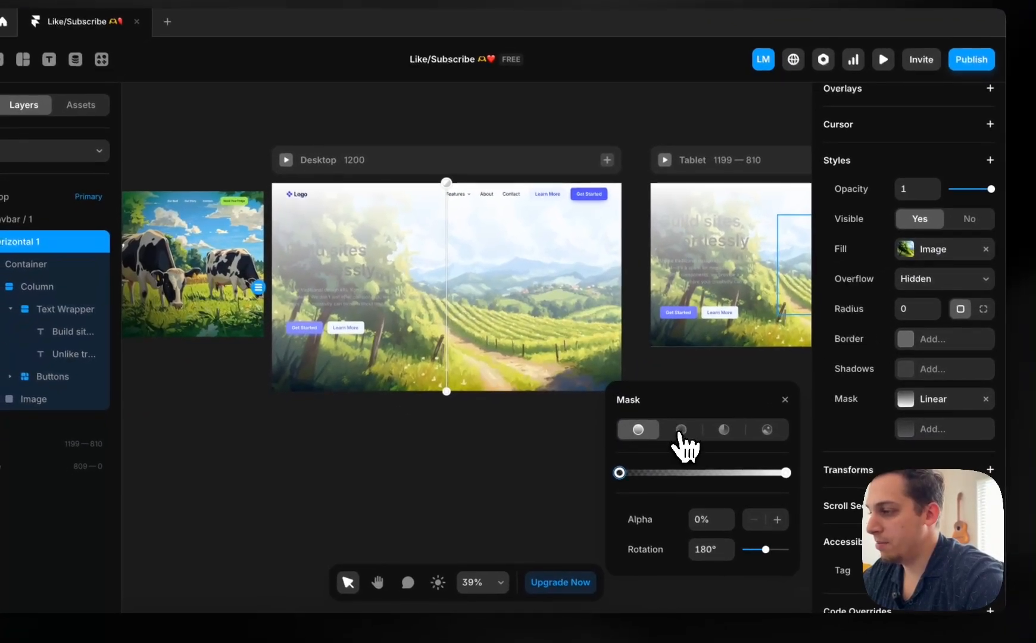
# - Make the hero section's mask radial, with 100% alpha at its center and 0% at its outer edge
pyautogui.click(641, 468)
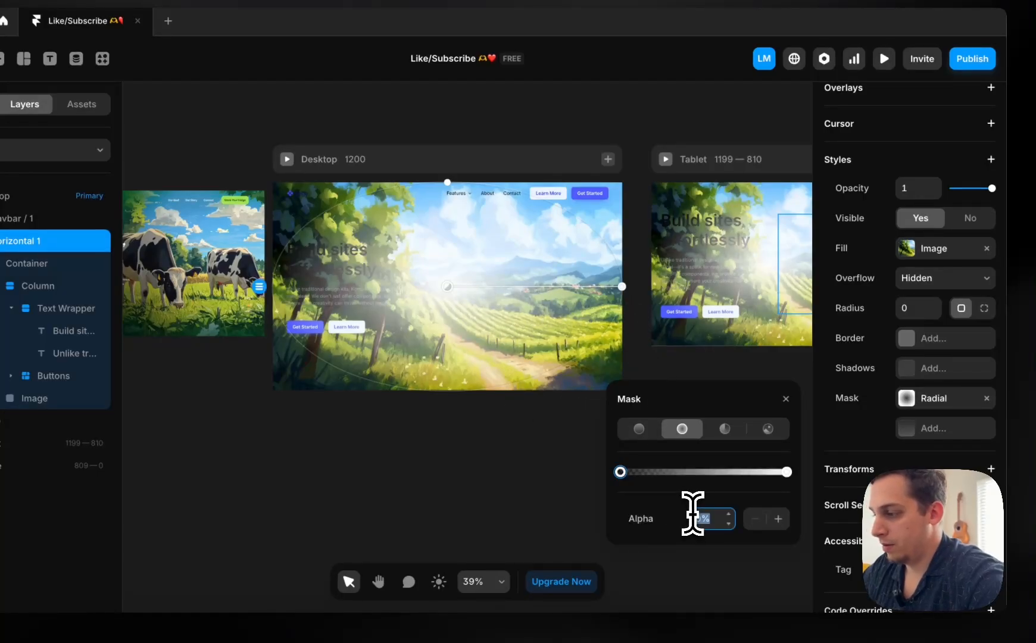
pyautogui.write('100')
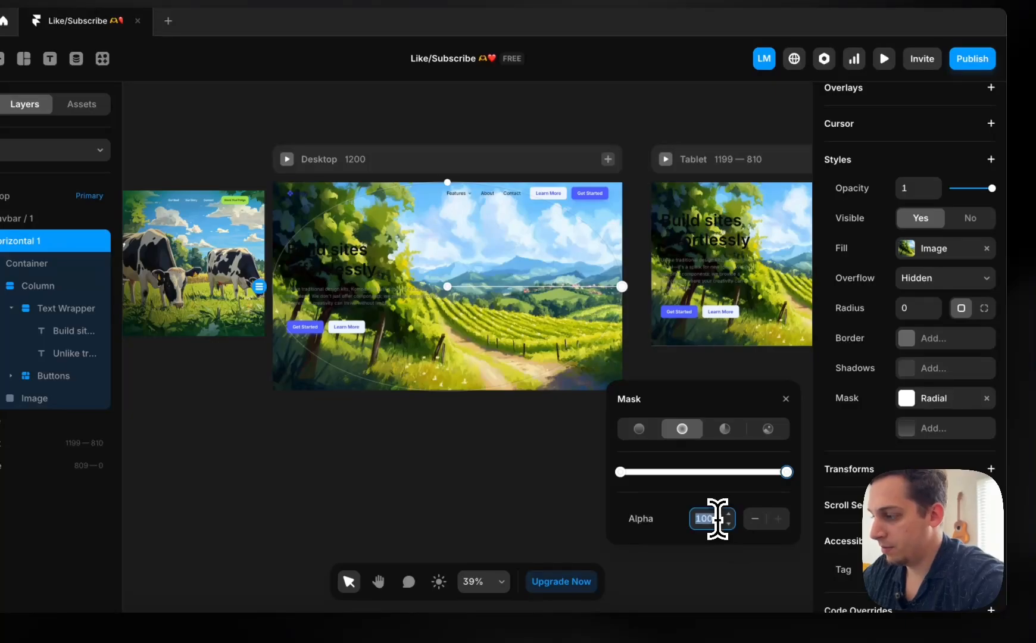
pyautogui.write('0')
pyautogui.press('Return')
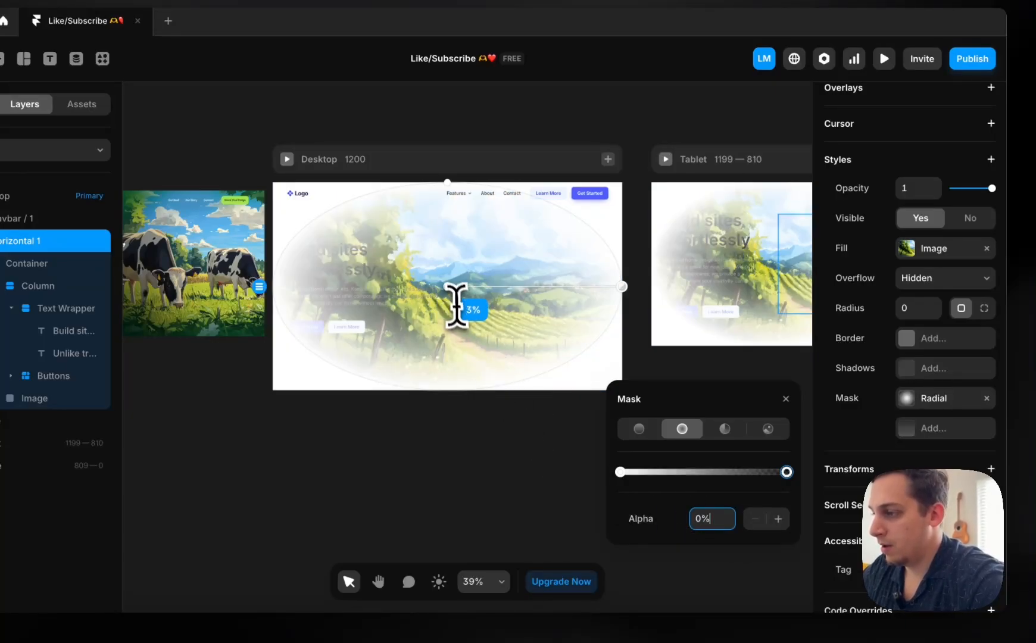
# - Move the radial mask's center toward the right side of the hero image, narrow its radius slightly, and delete the extra gradient stop
pyautogui.moveTo(456, 305); pyautogui.dragTo(539, 291)
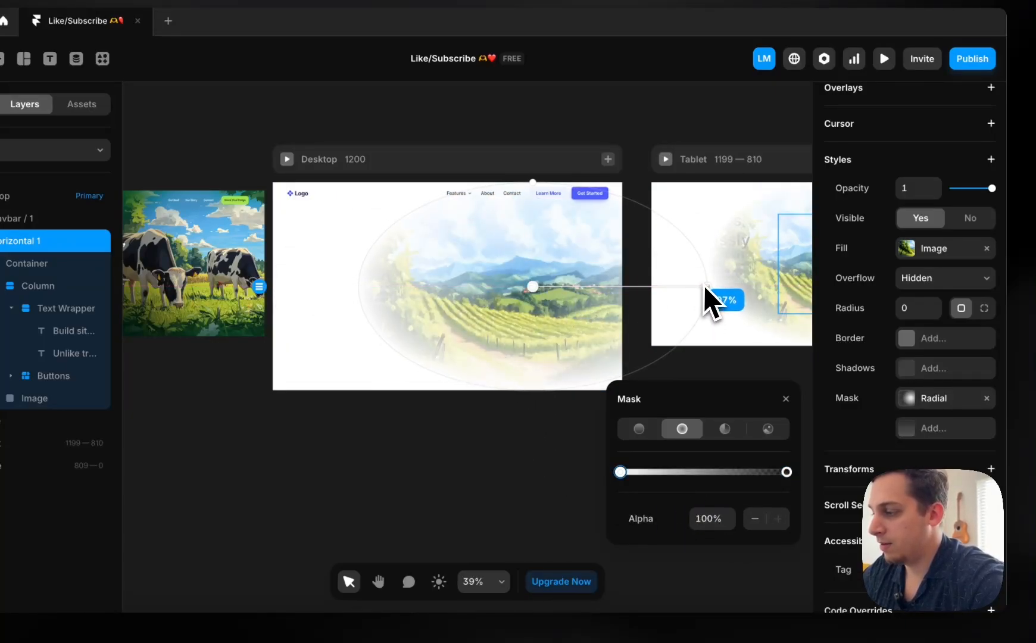
pyautogui.moveTo(704, 293); pyautogui.dragTo(659, 295)
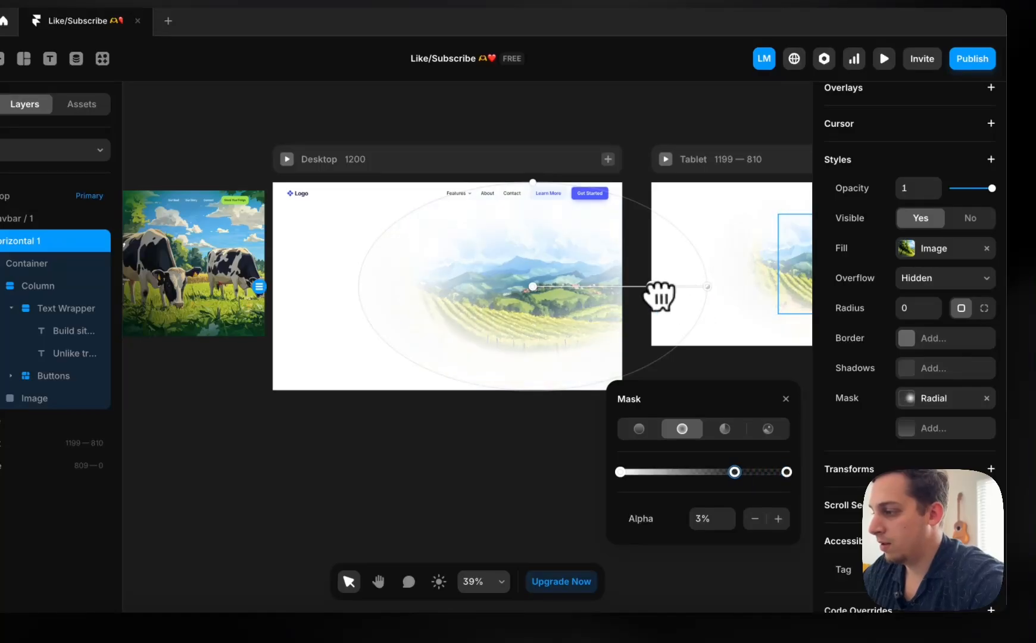
pyautogui.press('BackSpace')
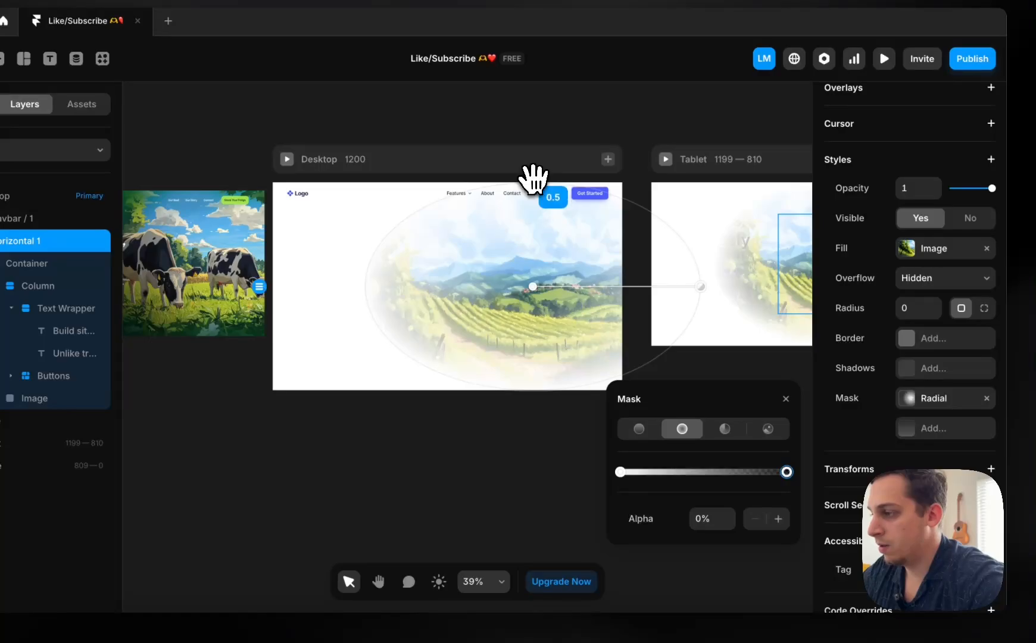
# - Widen the hero section's radial mask horizontally and vertically and shift its center slightly downward
pyautogui.moveTo(534, 177); pyautogui.dragTo(532, 132)
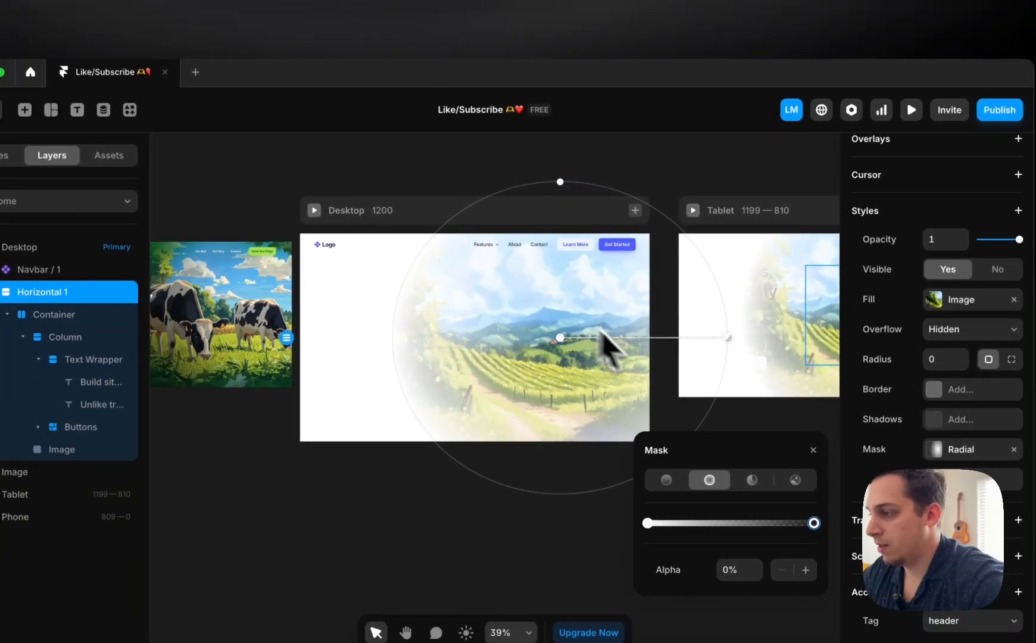
pyautogui.moveTo(729, 341); pyautogui.dragTo(779, 343)
pyautogui.moveTo(560, 337)
pyautogui.mouseDown()
pyautogui.moveTo(582, 341)
pyautogui.moveTo(567, 355)
pyautogui.mouseUp()
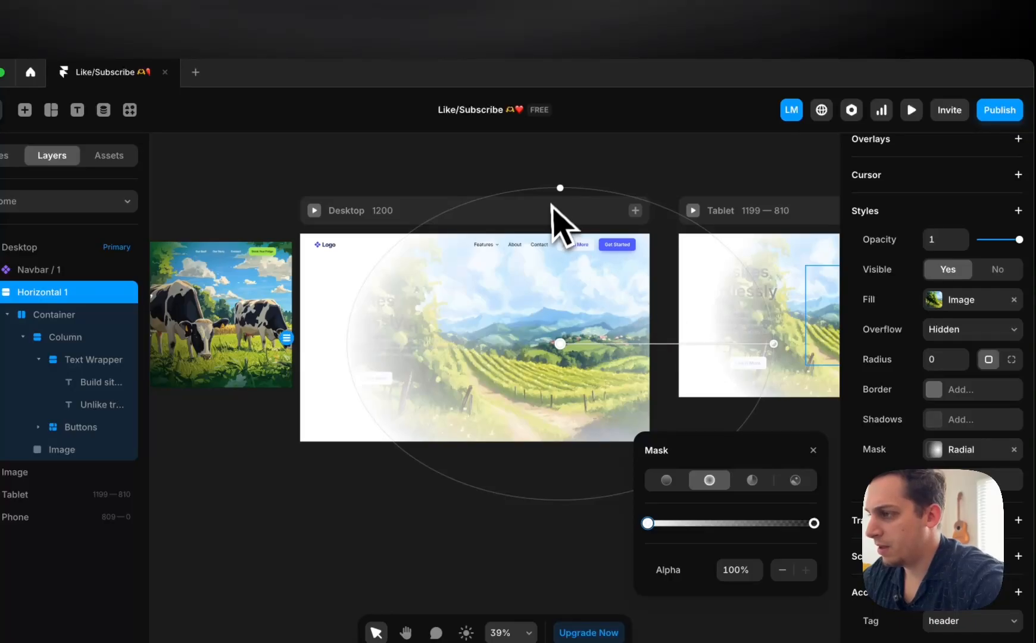
pyautogui.moveTo(559, 189); pyautogui.dragTo(554, 127)
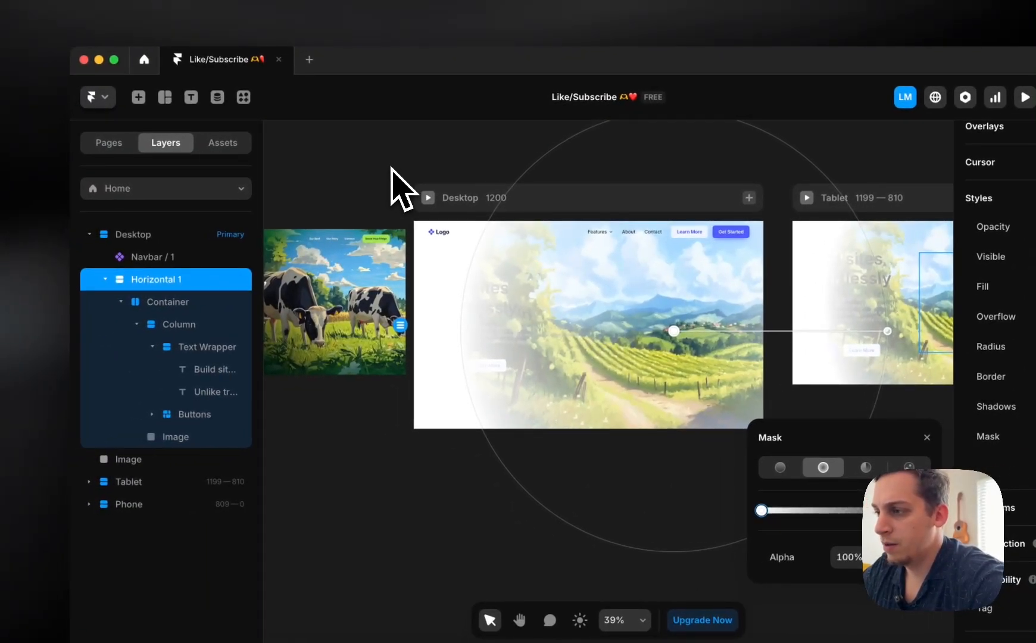
# - Select the hero section's Column layer and add a z-index style to it
pyautogui.click(370, 172)
pyautogui.click(494, 318)
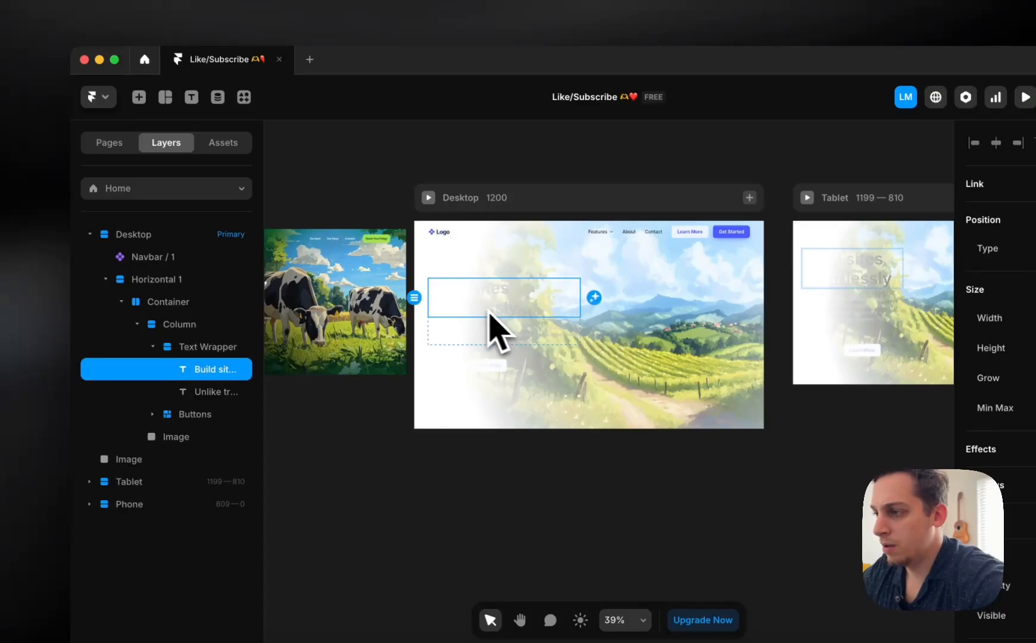
pyautogui.scroll(5, 416, 308)
pyautogui.click(152, 346)
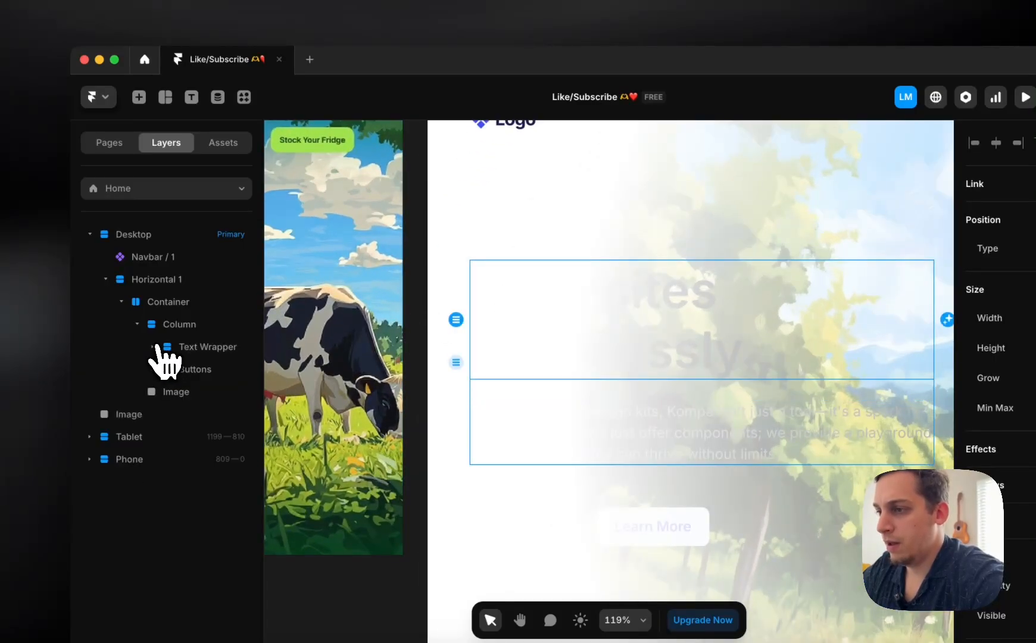
pyautogui.click(163, 326)
pyautogui.click(136, 325)
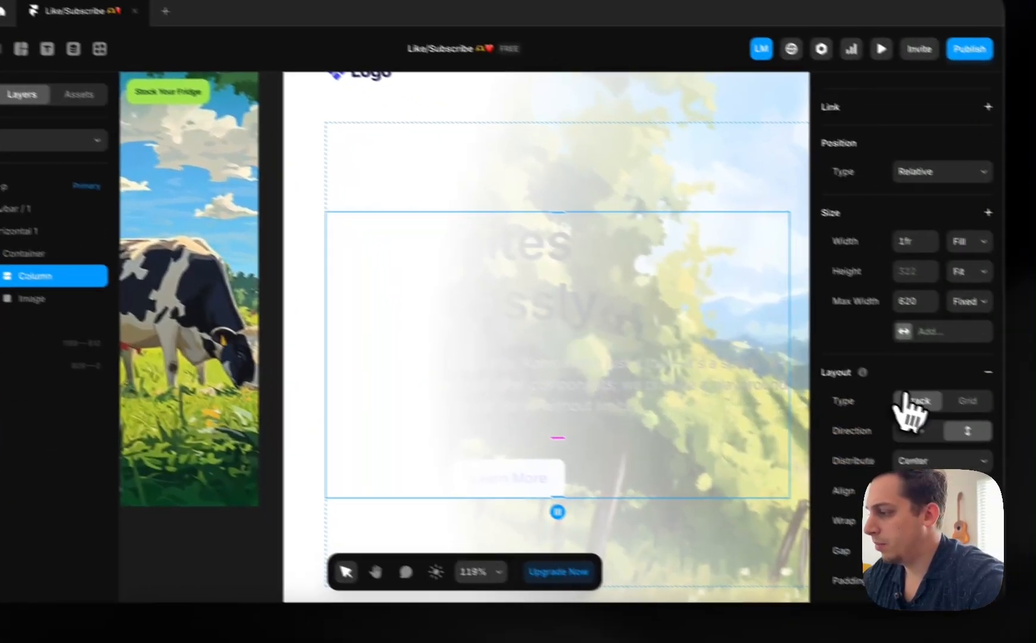
pyautogui.scroll(-8, 901, 409)
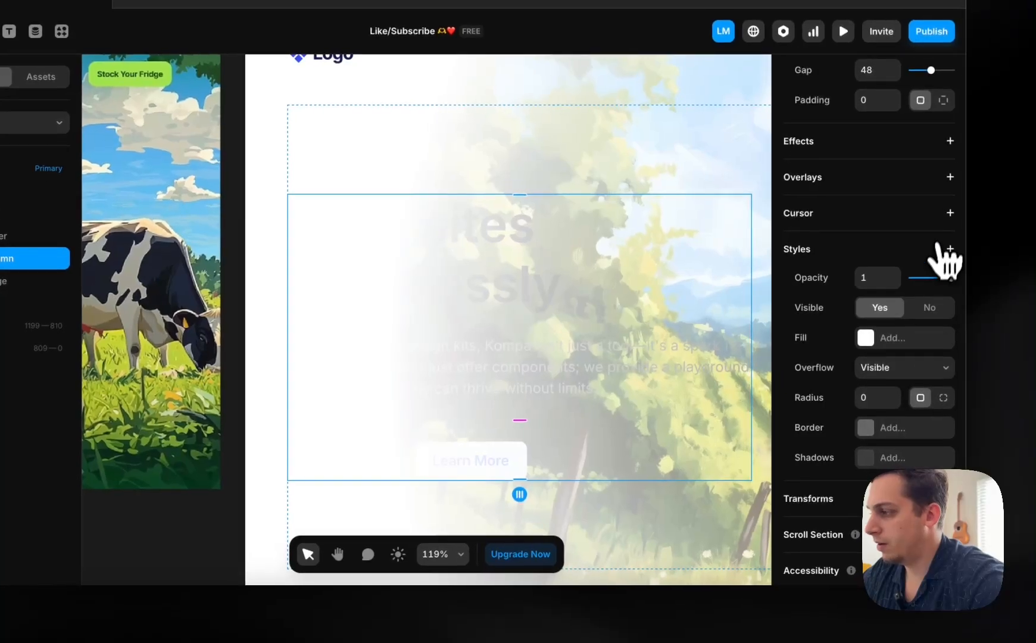
pyautogui.click(949, 249)
pyautogui.click(858, 546)
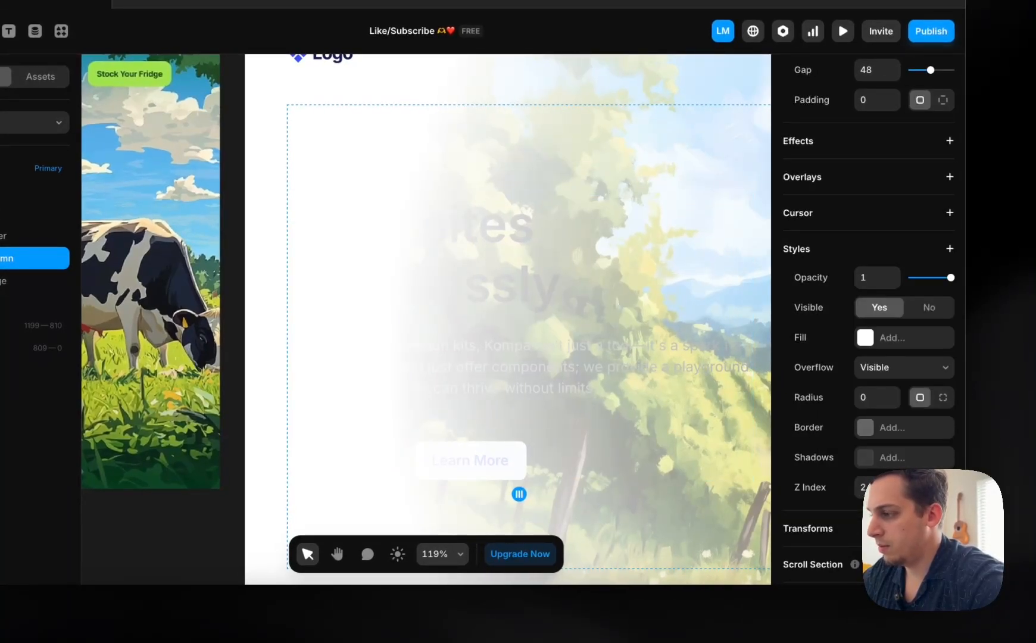
pyautogui.scroll(-5, 548, 409)
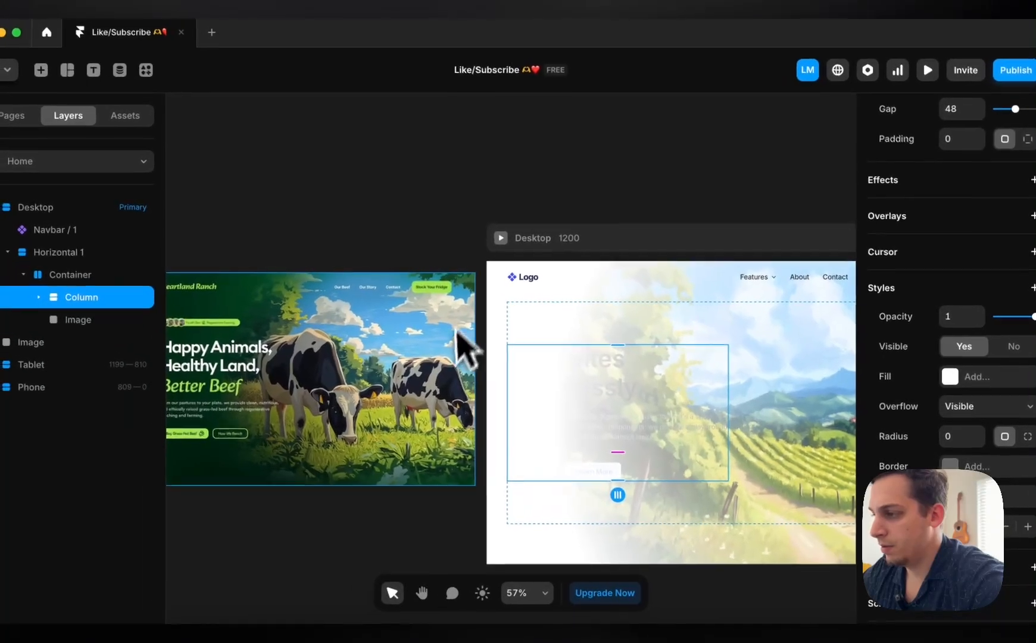
# - Remove the radial mask and the vineyard image fill from the Desktop hero section Horizontal 1
pyautogui.click(391, 182)
pyautogui.click(524, 341)
pyautogui.hscroll(5, 513, 338)
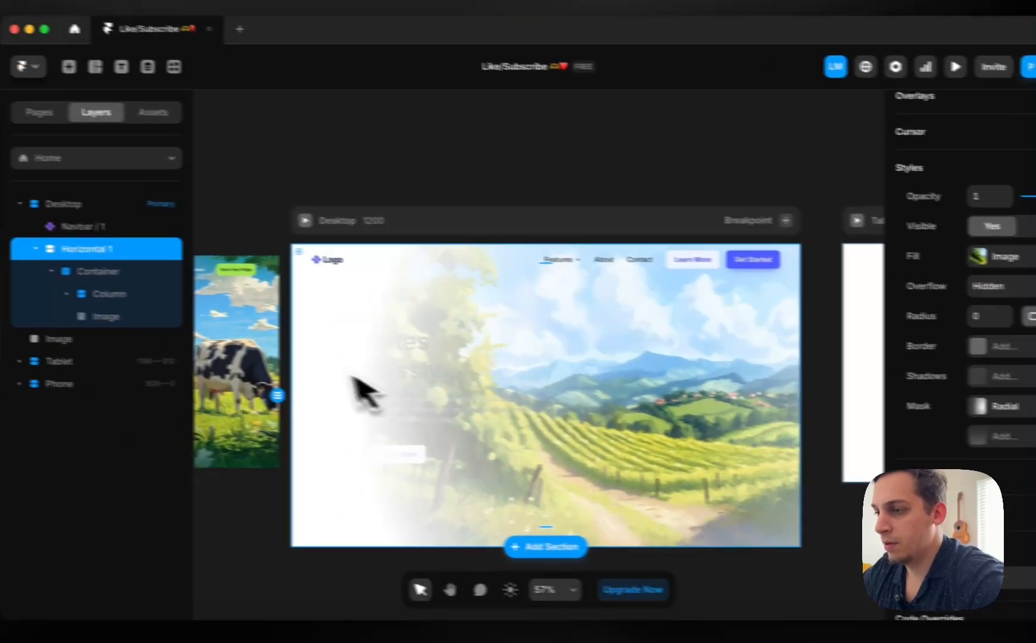
pyautogui.click(39, 266)
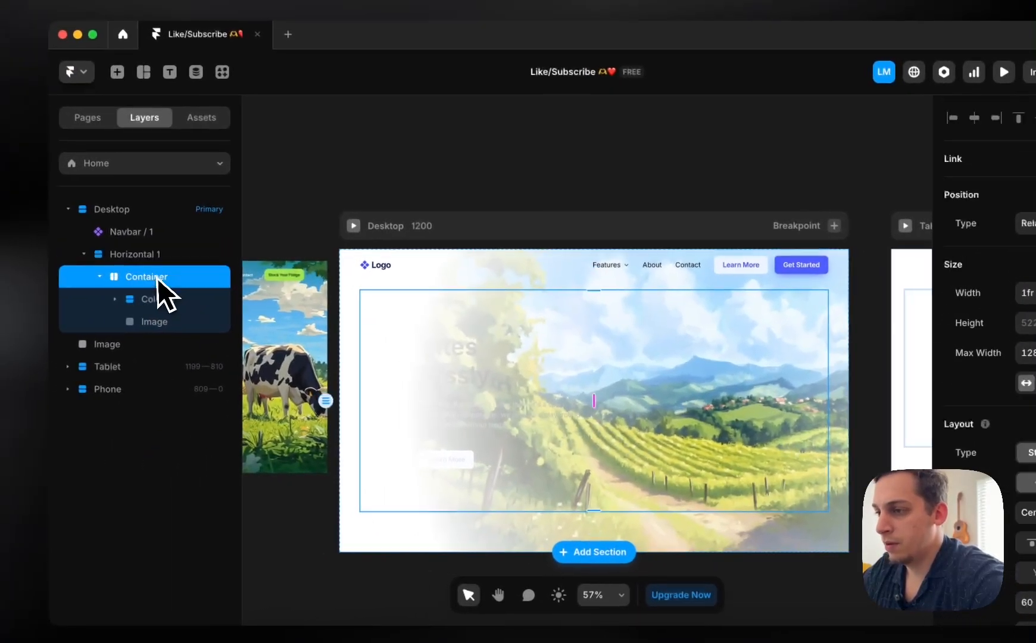
pyautogui.click(154, 256)
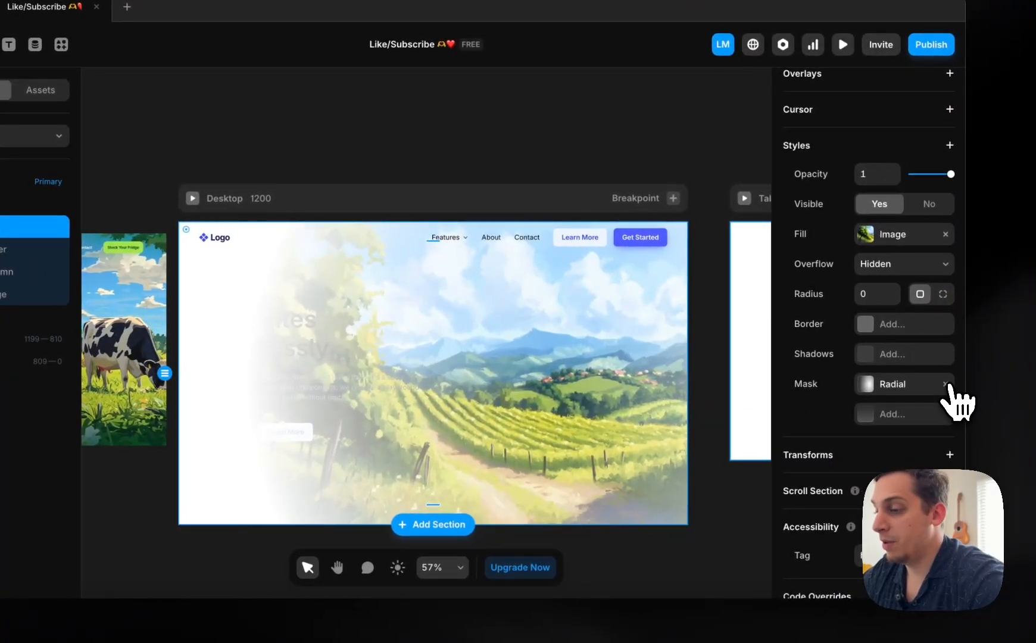
pyautogui.click(946, 384)
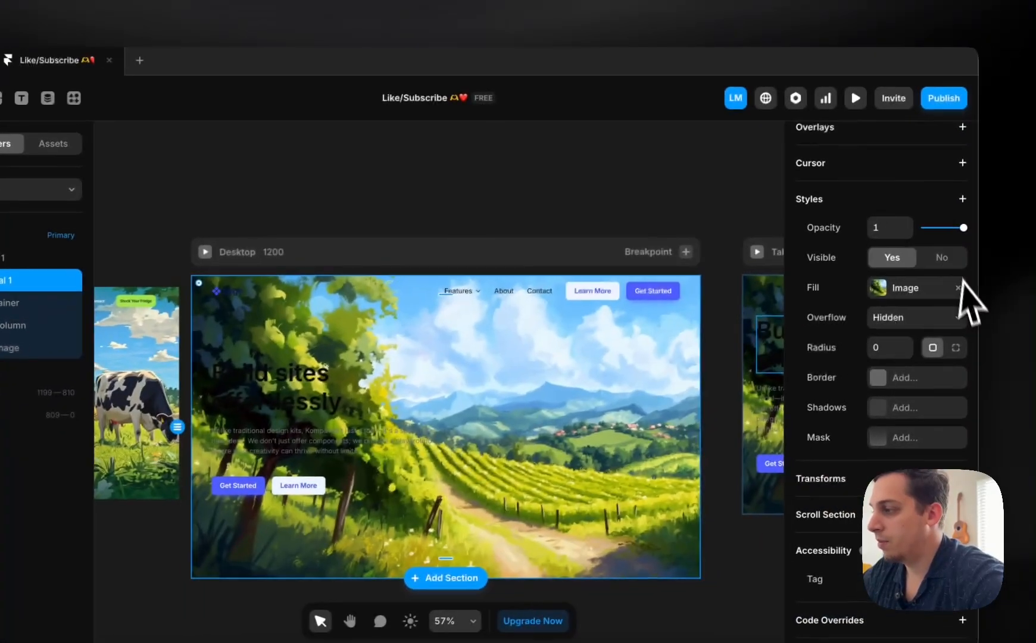
pyautogui.click(957, 288)
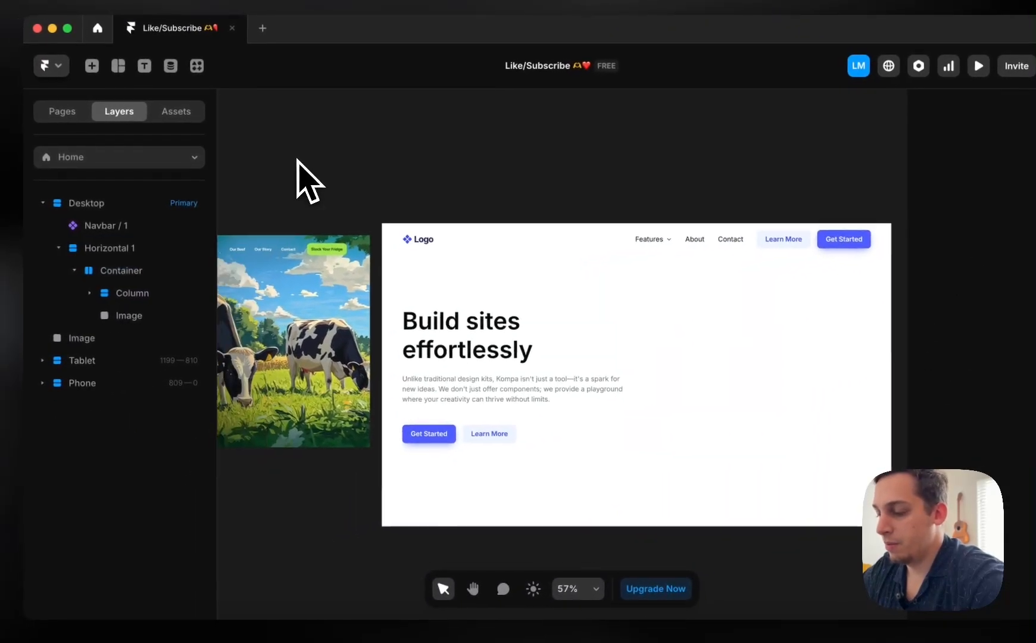
# - Draw a frame about 198 by 161 and place it beside Horizontal 1 at the Desktop page's upper-left corner
pyautogui.press('f')
pyautogui.moveTo(274, 484); pyautogui.dragTo(356, 551)
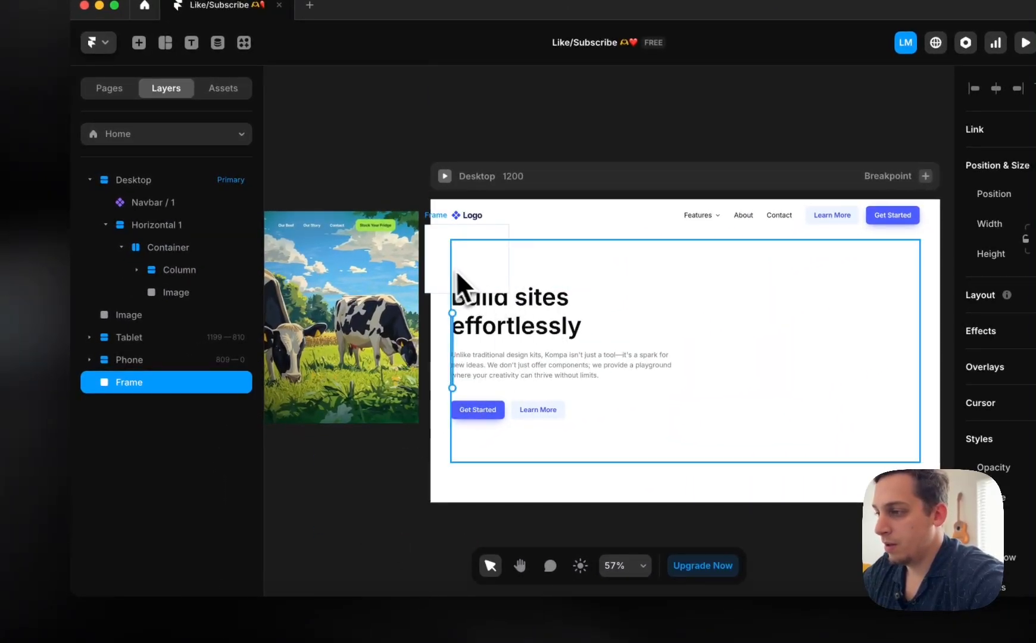
pyautogui.moveTo(455, 270); pyautogui.dragTo(441, 265)
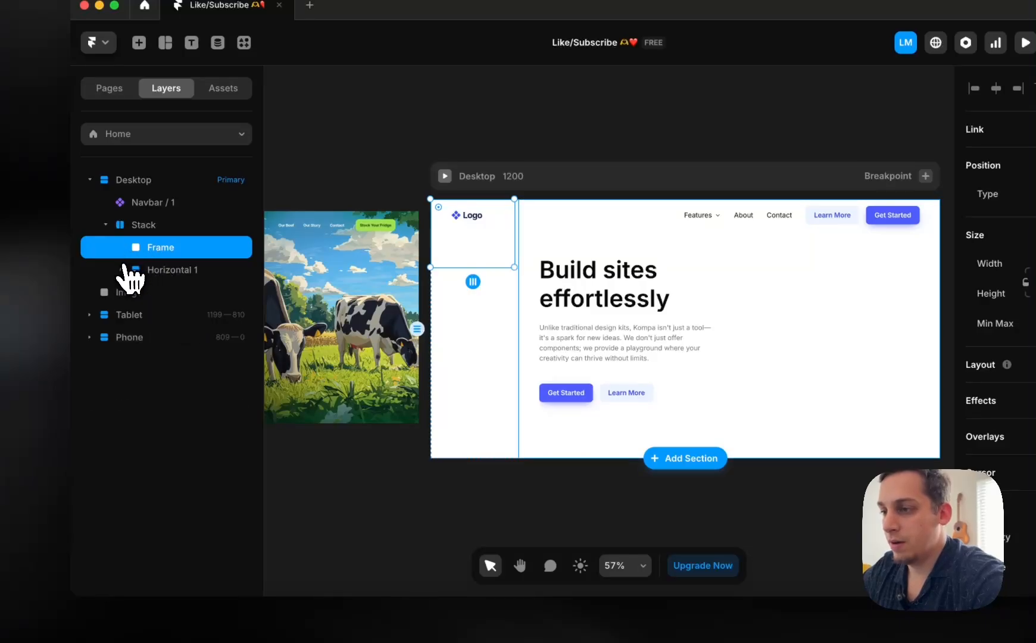
# - Try to nest the new frame inside Horizontal 1, directly above its Container
pyautogui.doubleClick(144, 226)
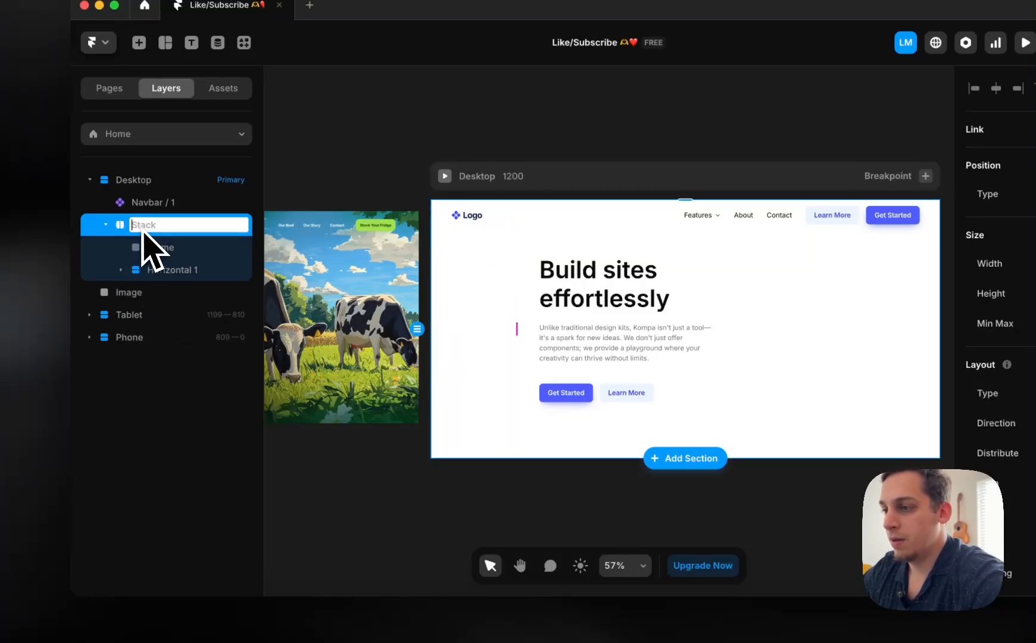
pyautogui.click(181, 271)
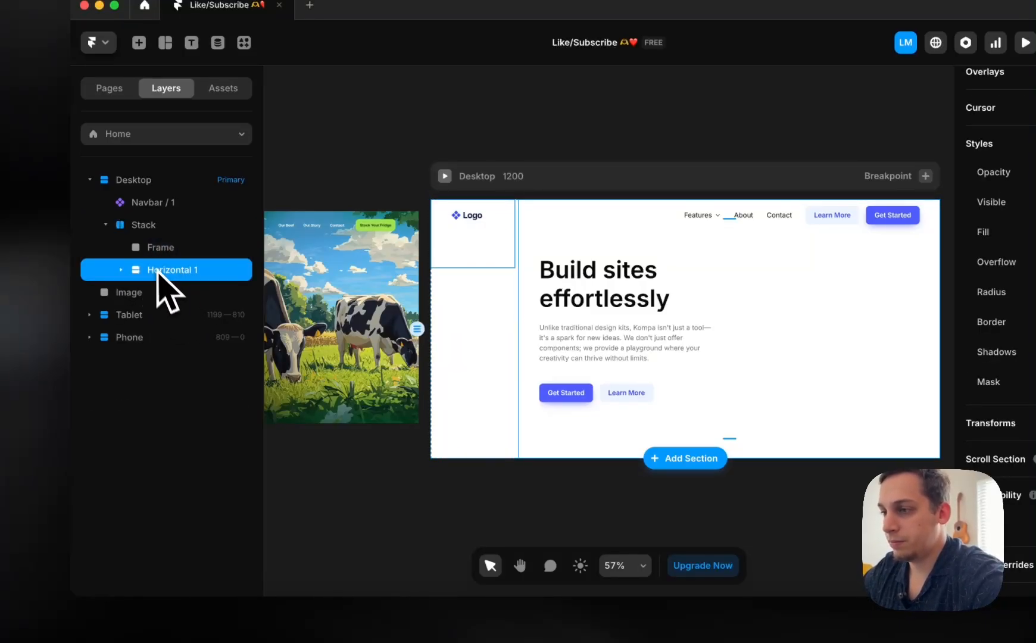
pyautogui.click(122, 269)
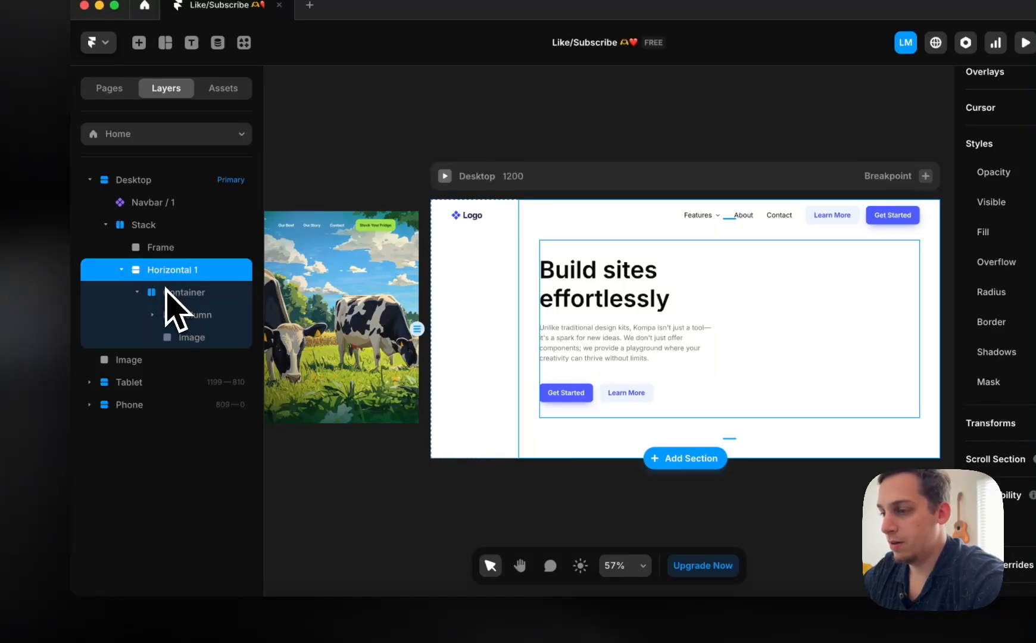
pyautogui.moveTo(154, 256); pyautogui.dragTo(145, 280)
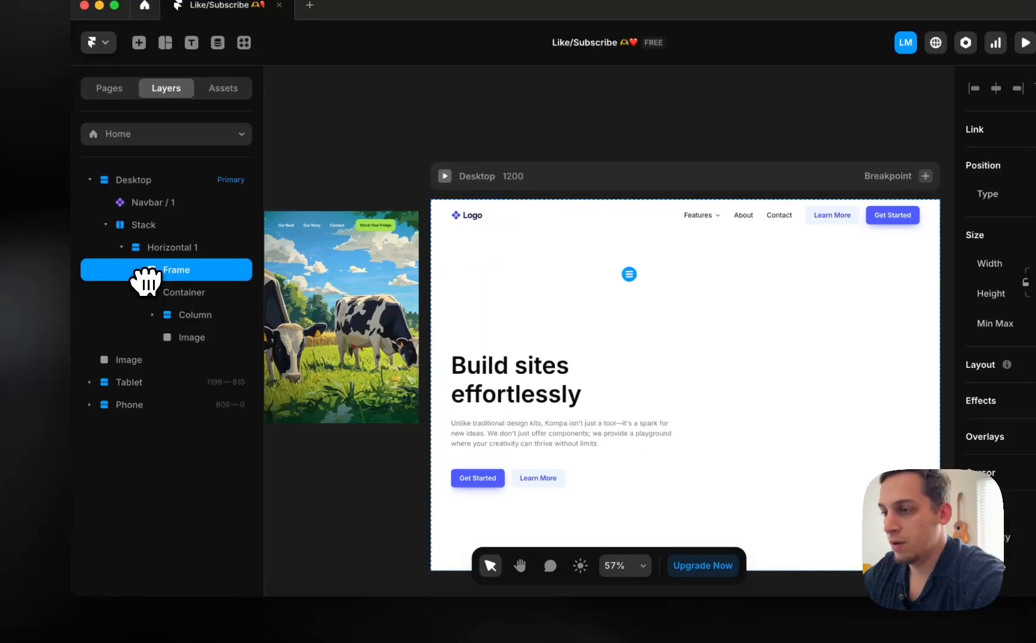
# - Delete the frame, move Horizontal 1 out of the Stack to directly beneath the navbar, and remove the leftover Stack
pyautogui.press('BackSpace')
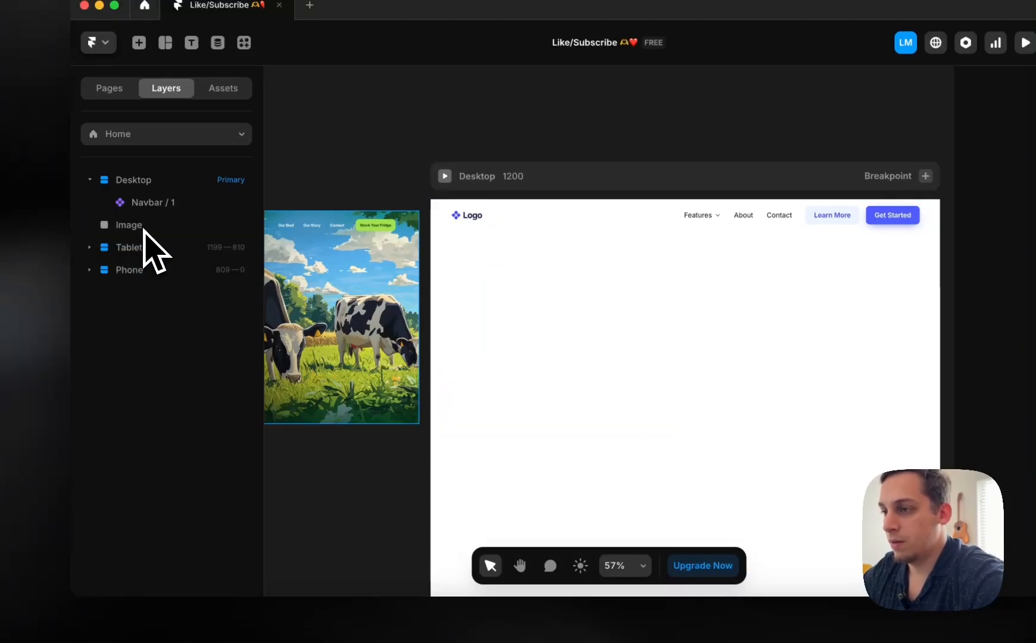
pyautogui.press('super+z')
pyautogui.click(153, 241)
pyautogui.click(153, 228)
pyautogui.click(161, 247)
pyautogui.click(120, 248)
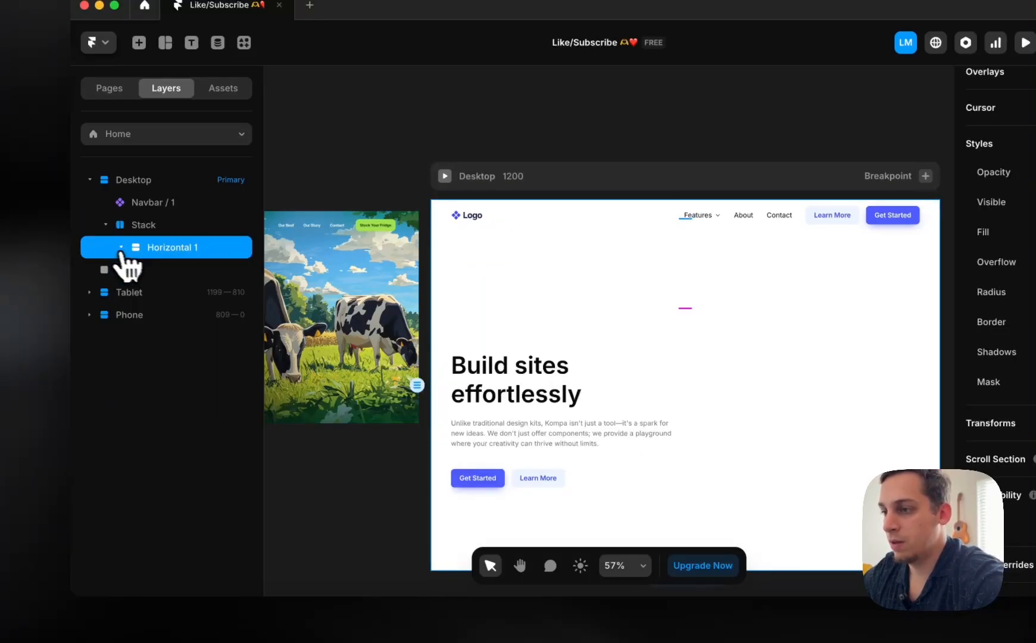
pyautogui.moveTo(146, 211); pyautogui.dragTo(152, 226)
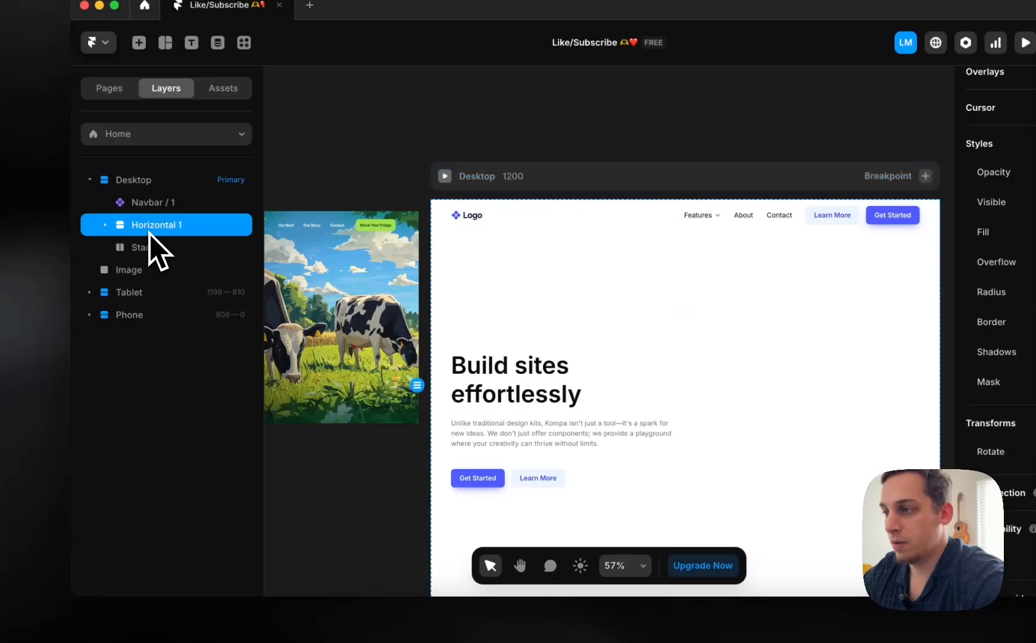
pyautogui.click(149, 225)
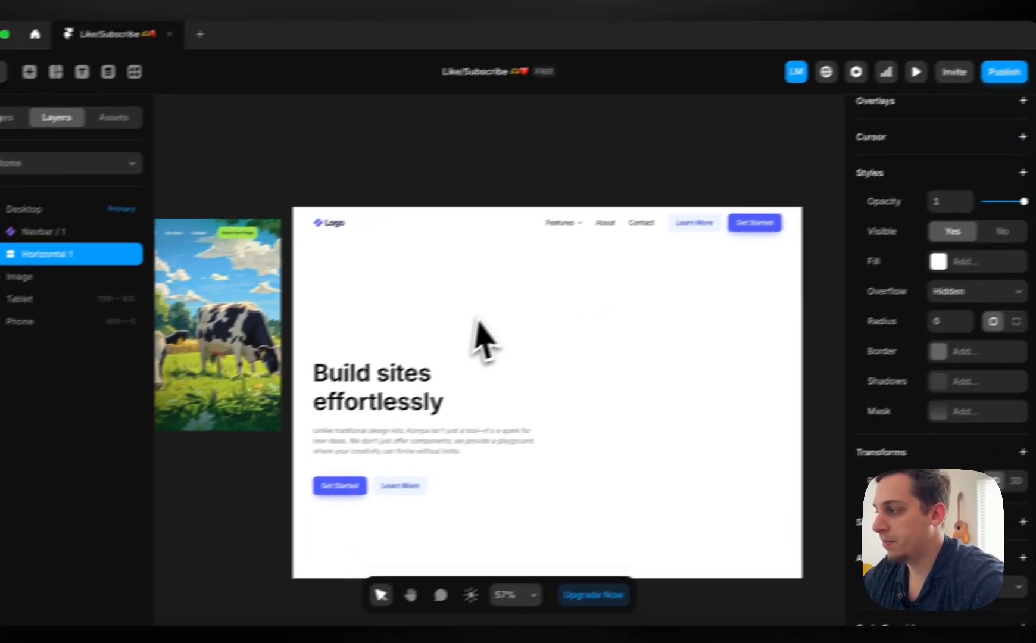
# - Set the gap of Horizontal 1 to 0 and reduce its top padding
pyautogui.scroll(5, 946, 286)
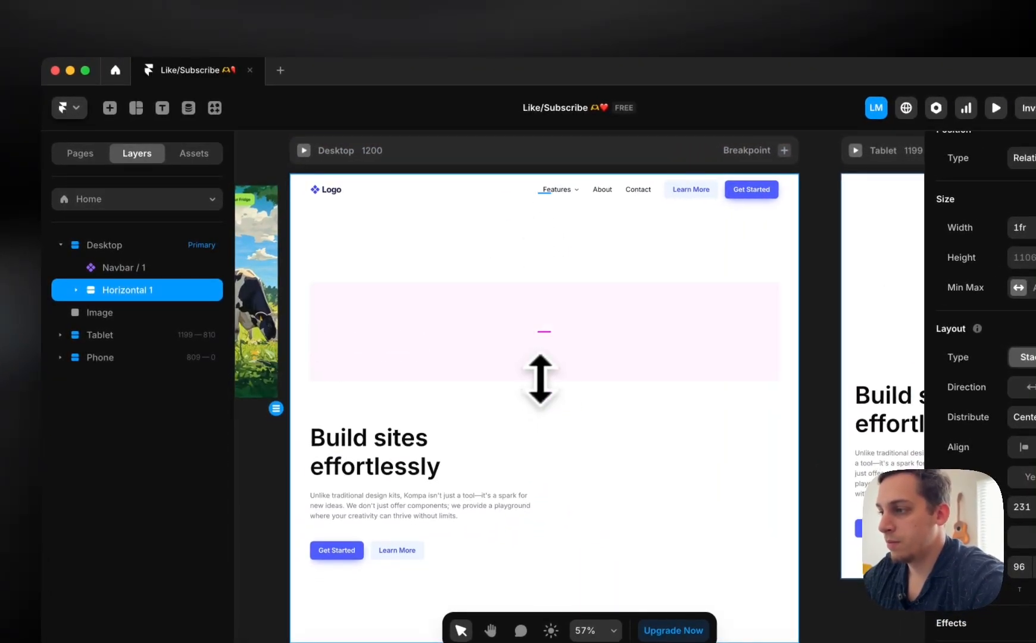
pyautogui.click(492, 150)
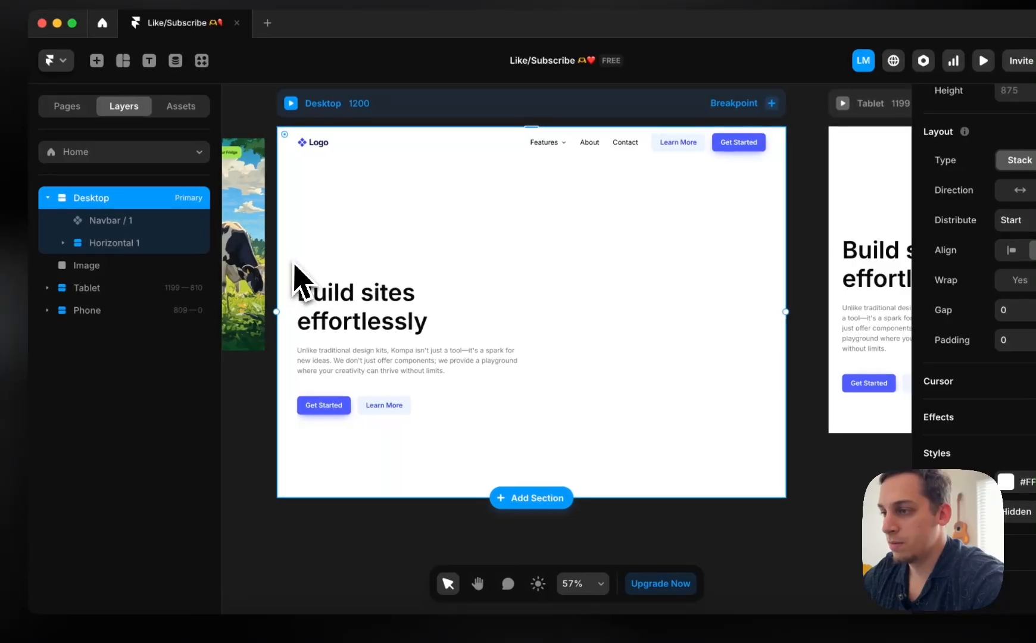
pyautogui.click(293, 269)
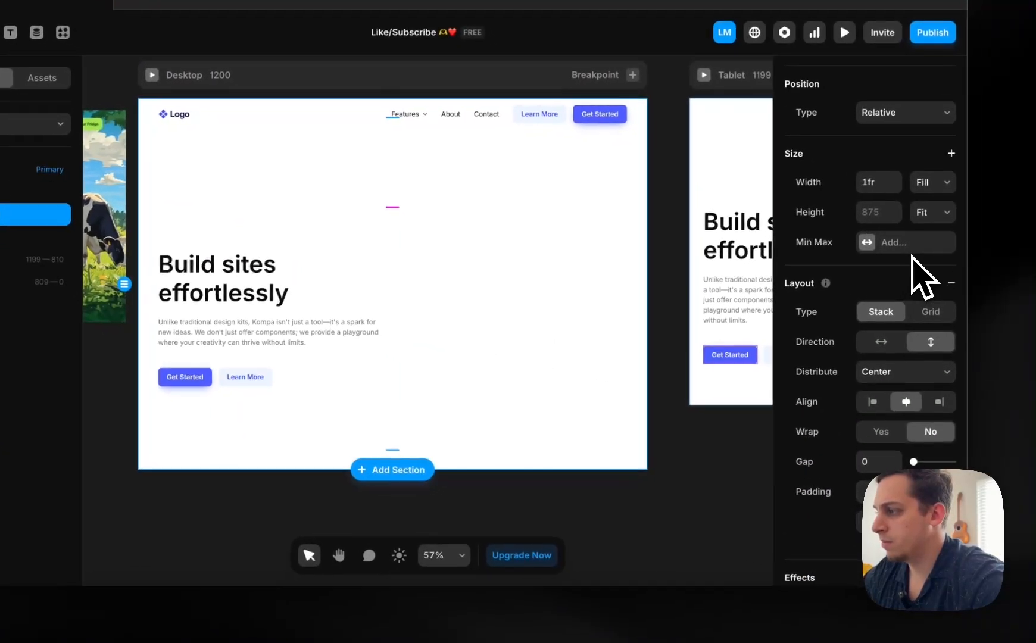
pyautogui.hotkey('shift', 'Down')
pyautogui.hotkey('shift', 'Down')
pyautogui.hotkey('shift', 'Down')
pyautogui.hotkey('shift', 'Down')
pyautogui.hotkey('shift', 'Down')
pyautogui.hotkey('shift', 'Down')
pyautogui.hotkey('shift', 'Down')
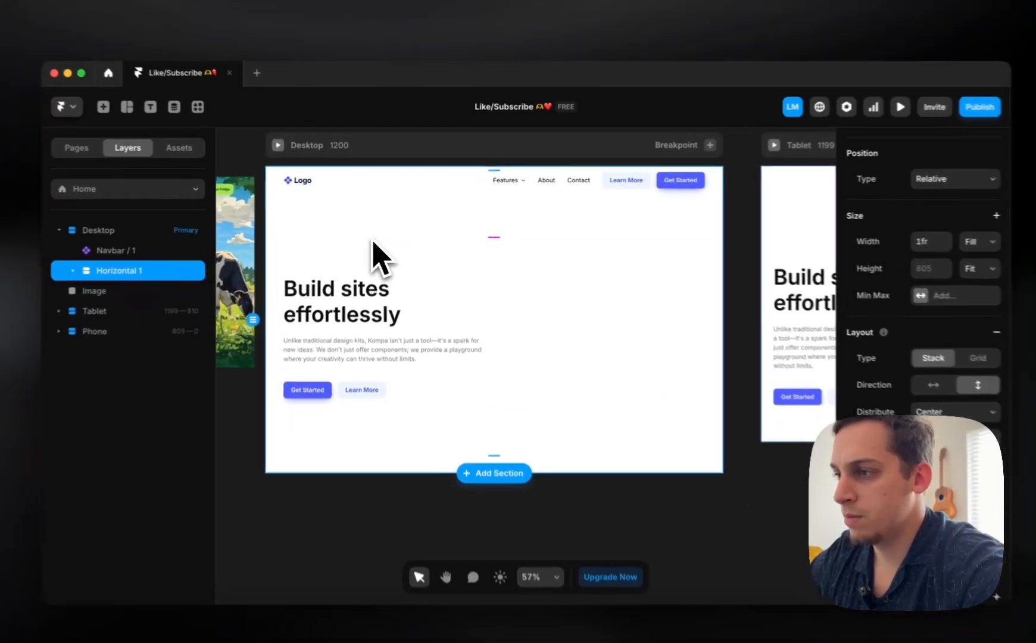
pyautogui.hotkey('shift', 'Down')
pyautogui.hotkey('shift', 'Down')
pyautogui.hotkey('shift', 'Down')
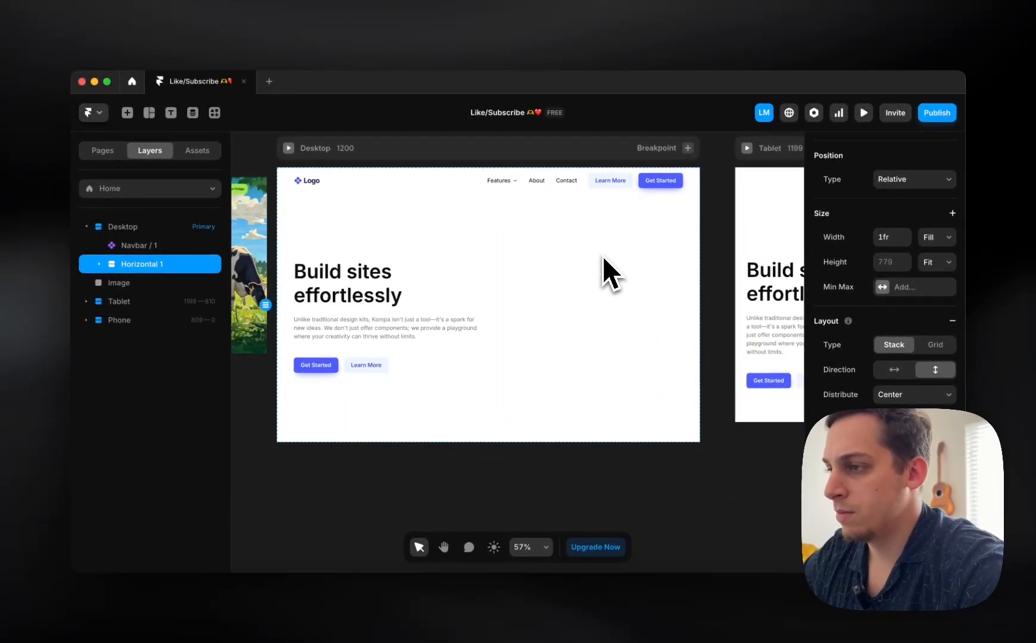
# - Undo the padding, gap and layer edits back to the Stack that contains the frame and Horizontal 1
pyautogui.press('super+z')
pyautogui.press('super+z')
pyautogui.press('super+z')
pyautogui.press('super+z')
pyautogui.press('super+z')
pyautogui.press('super+z')
pyautogui.press('super+z')
pyautogui.press('super+z')
pyautogui.press('super+z')
pyautogui.press('super+z')
pyautogui.press('super+z')
pyautogui.press('super+z')
pyautogui.press('super+z')
pyautogui.press('super+z')
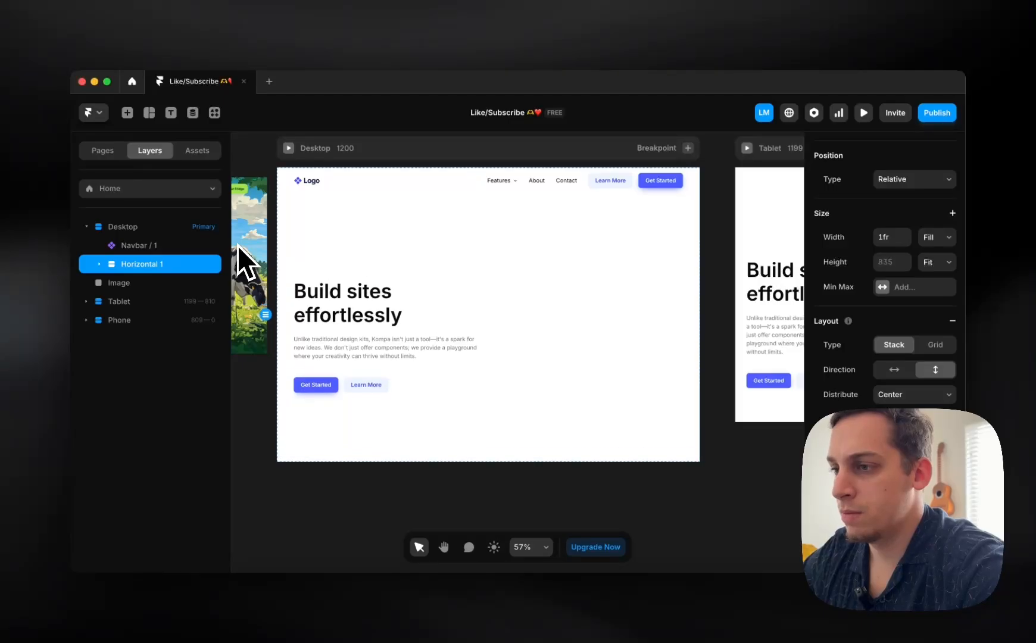
pyautogui.press('super+shift+z')
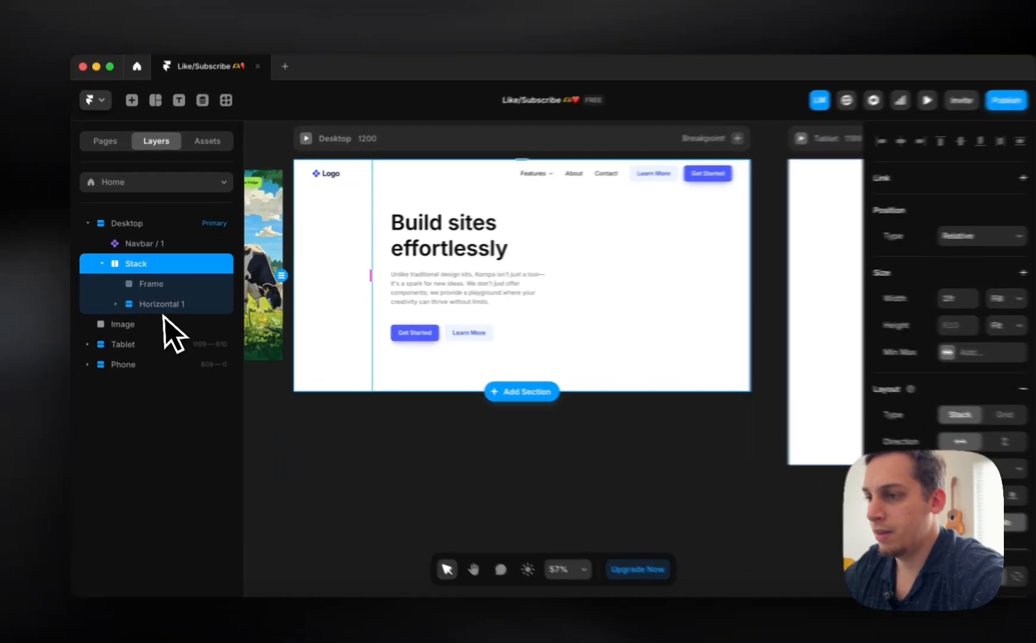
# - Set the position type of the frame inside the Stack to Absolute
pyautogui.click(156, 284)
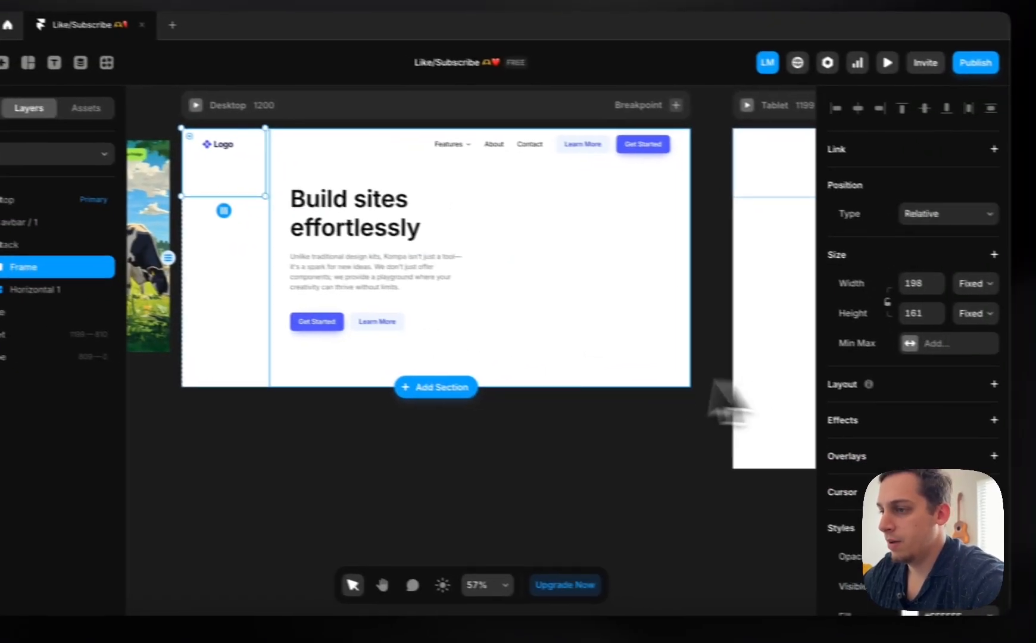
pyautogui.click(924, 238)
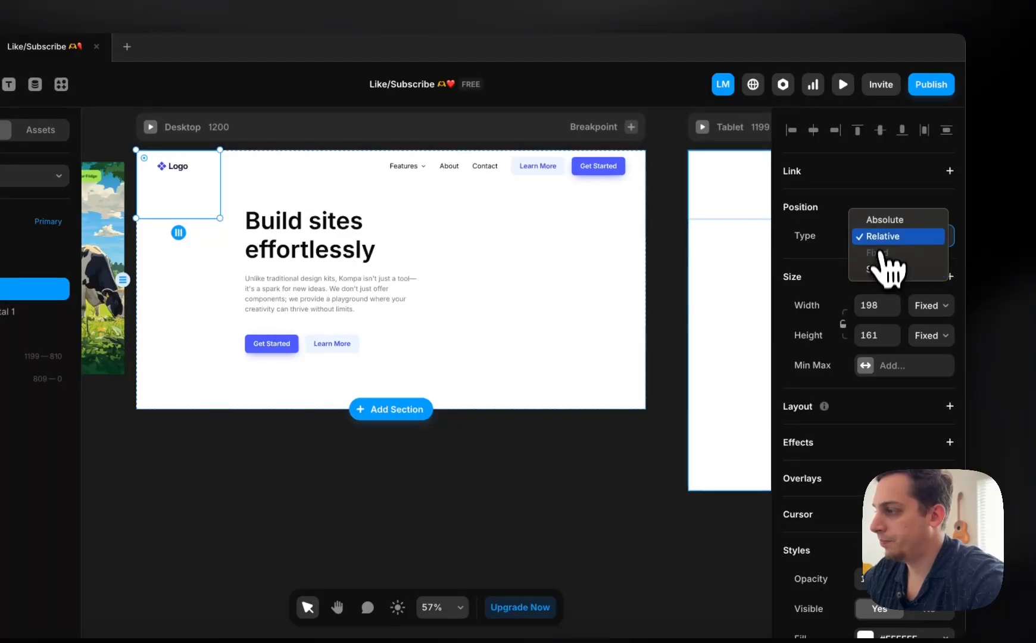
pyautogui.click(884, 221)
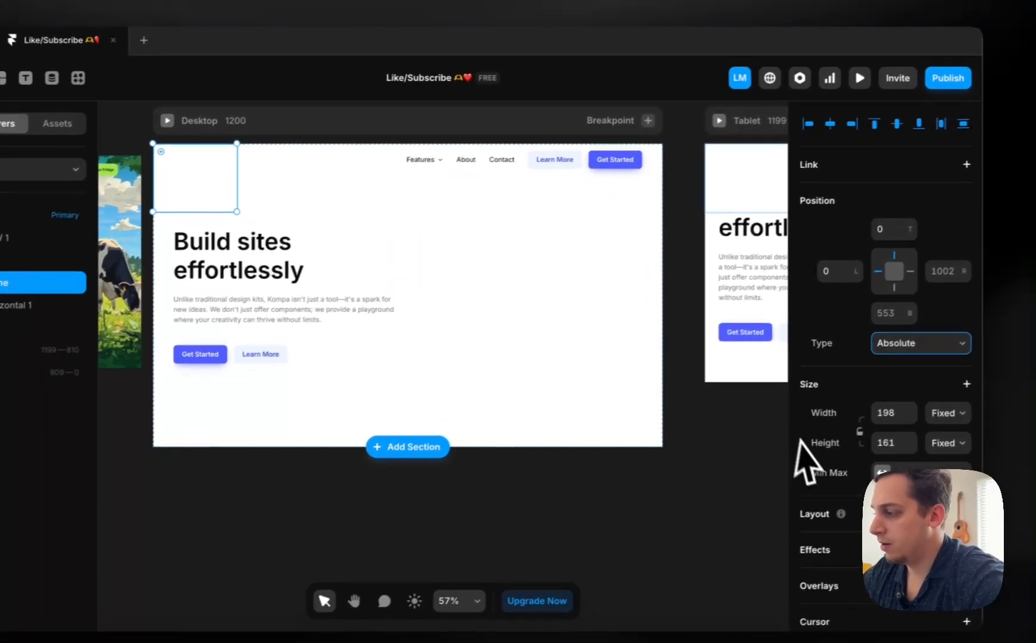
pyautogui.scroll(-8, 833, 461)
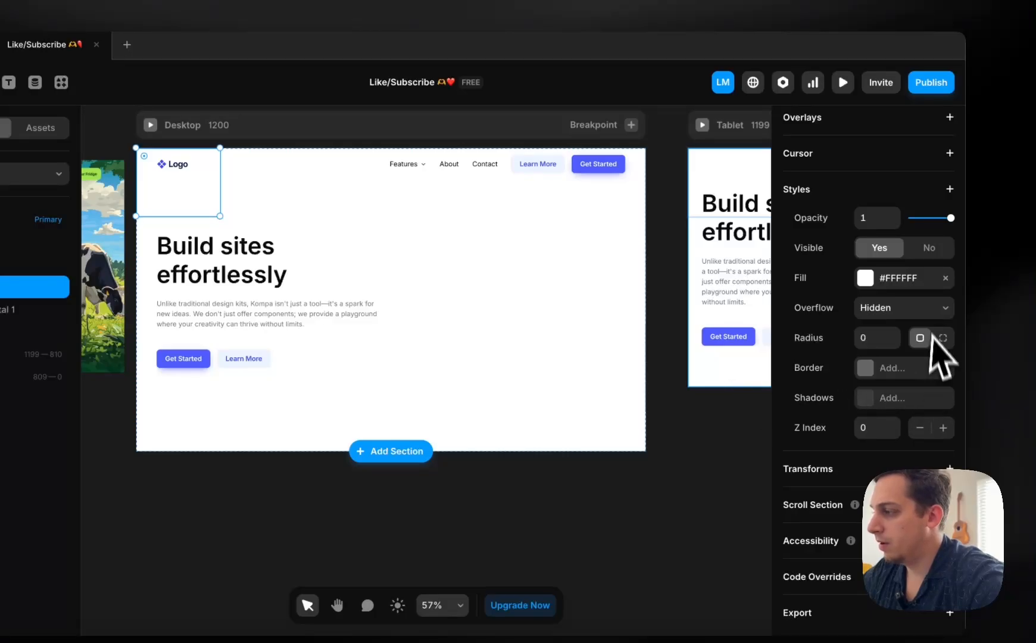
# - Size the absolute frame to 100% relative width and height and center it horizontally and vertically in the Stack
pyautogui.scroll(8, 928, 324)
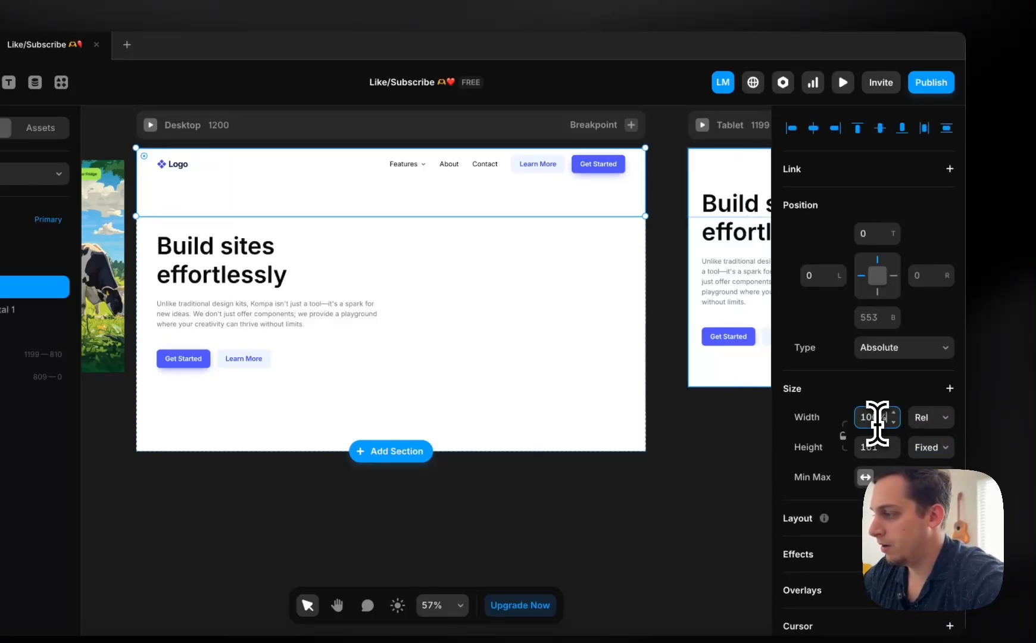
pyautogui.click(920, 463)
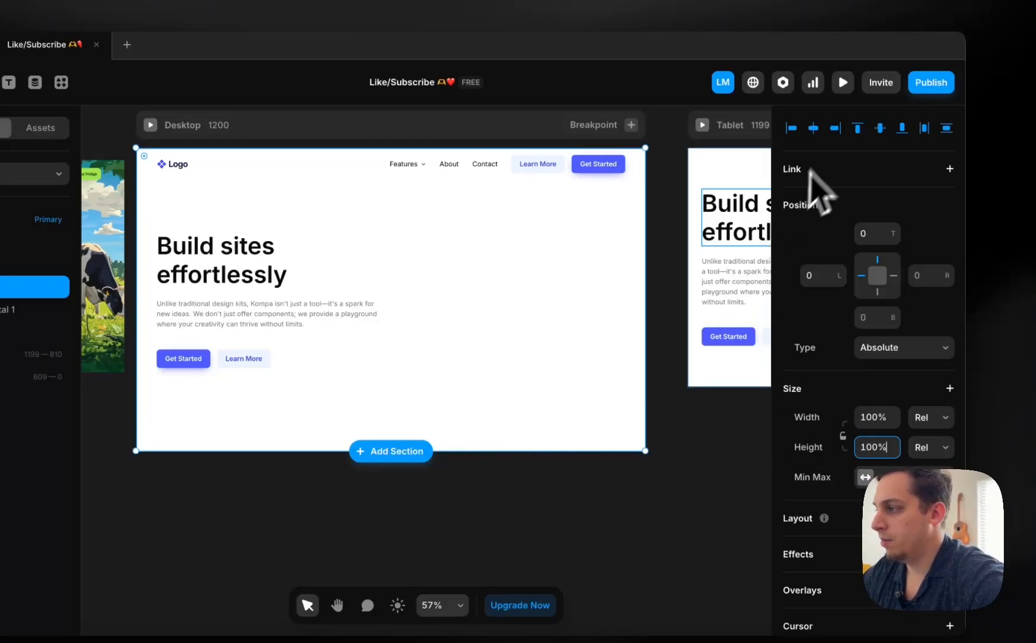
pyautogui.click(815, 132)
pyautogui.click(882, 132)
pyautogui.scroll(-8, 813, 325)
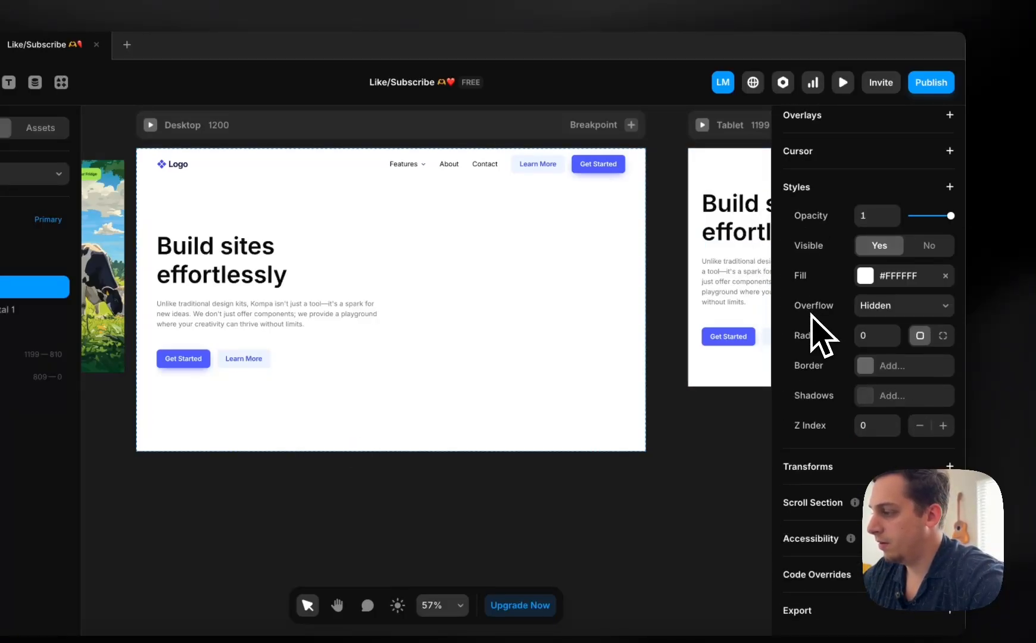
# - Replace the frame's white fill with the vineyard-background image from the Downloads folder
pyautogui.click(865, 276)
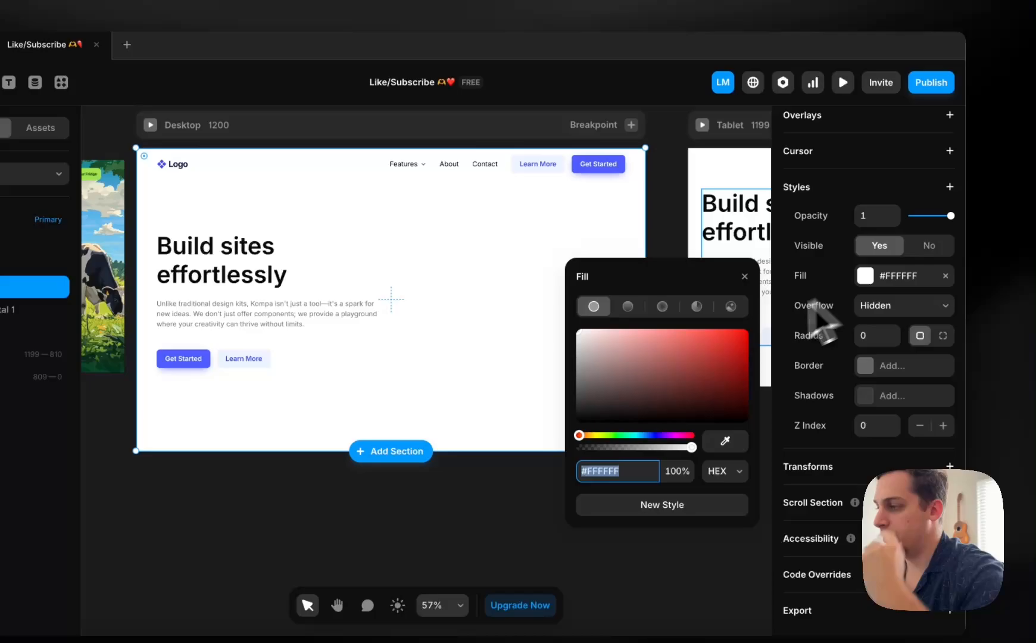
pyautogui.click(730, 307)
pyautogui.click(664, 386)
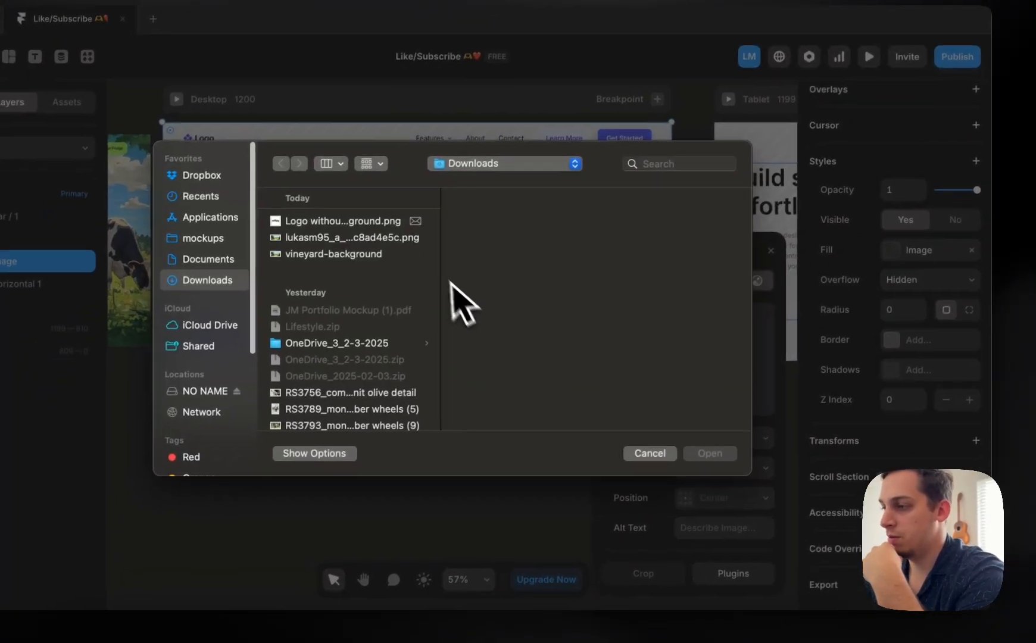
pyautogui.click(368, 281)
pyautogui.click(719, 443)
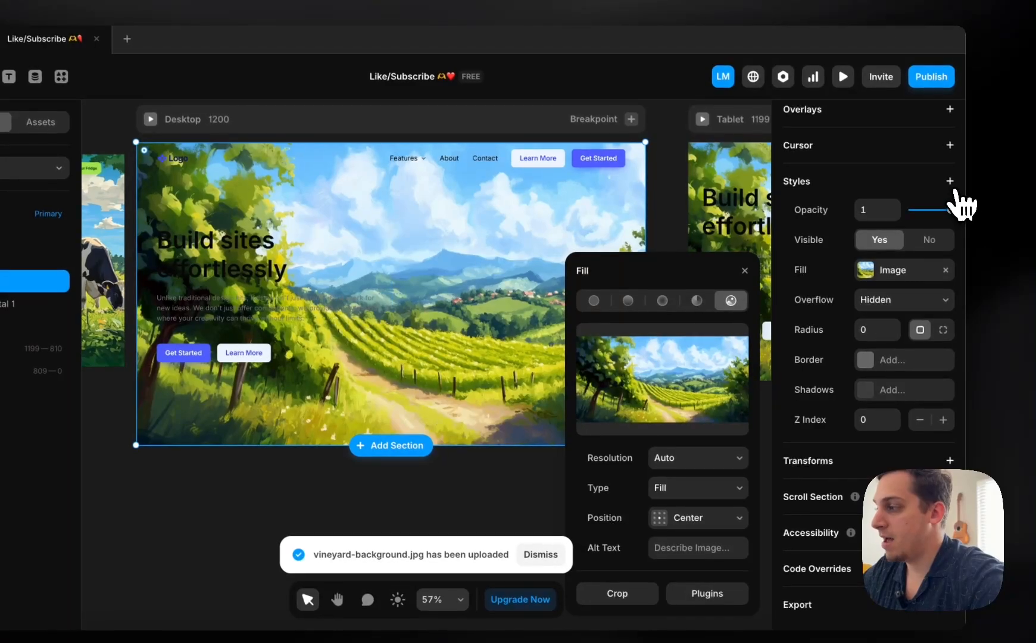
# - Add a radial mask to the image frame with 100% alpha at the center and 0% at the outer edge
pyautogui.click(950, 180)
pyautogui.click(867, 301)
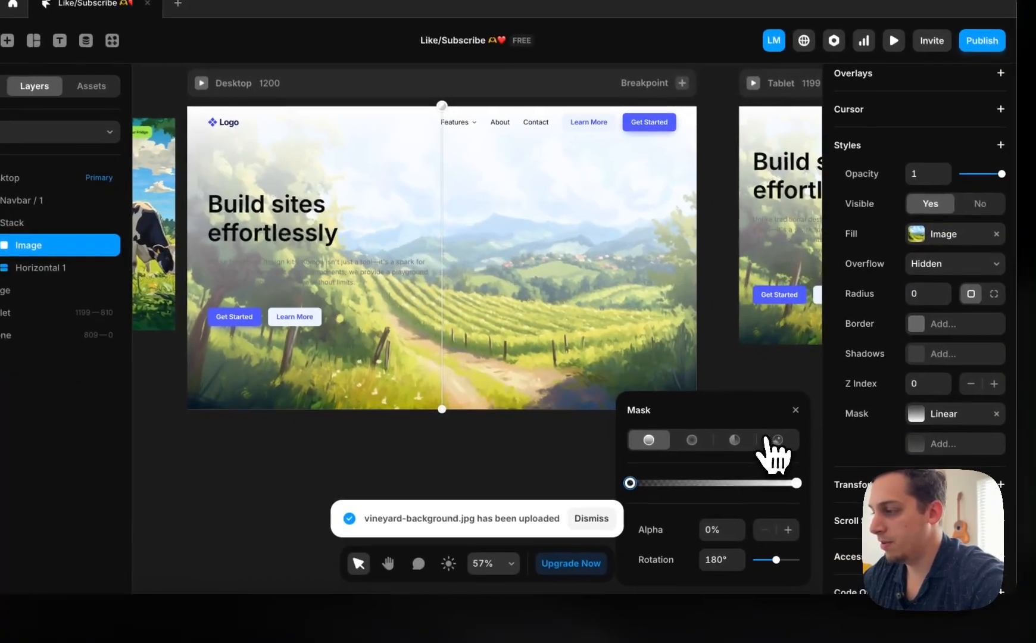
pyautogui.click(720, 446)
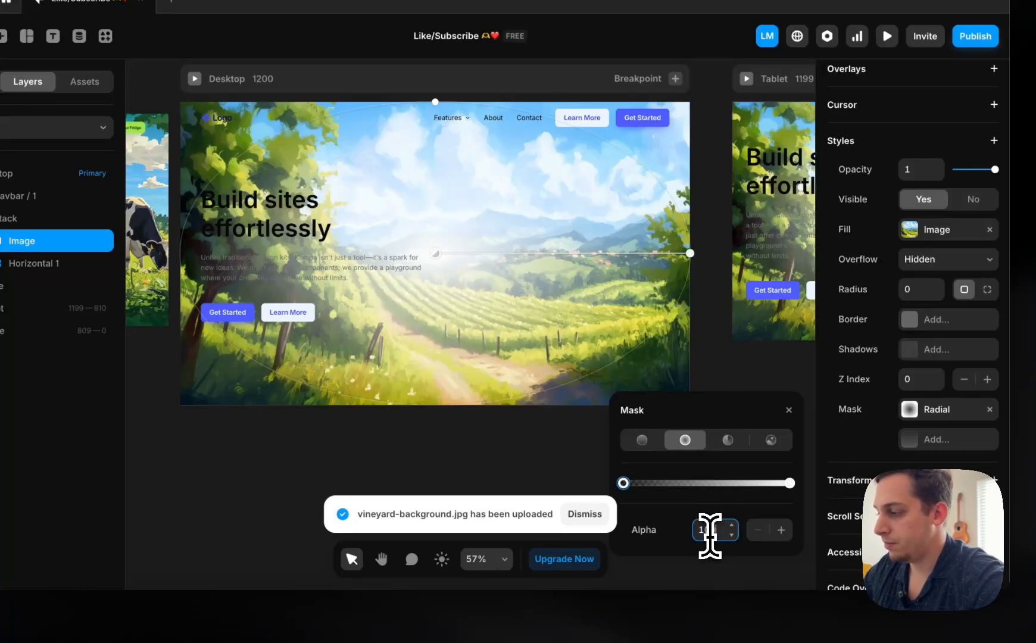
pyautogui.press('Return')
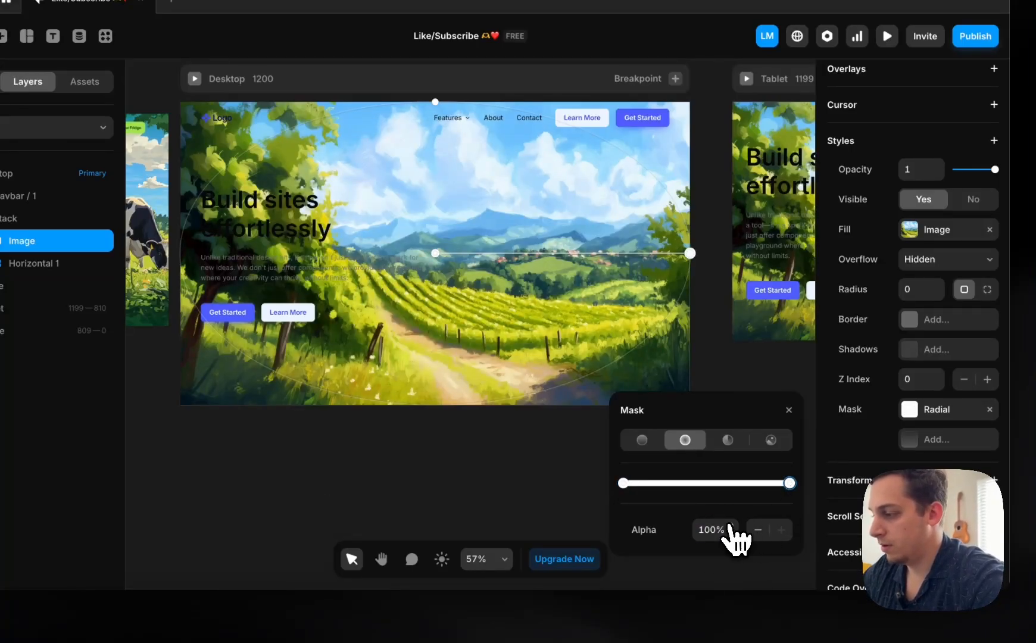
pyautogui.press('Return')
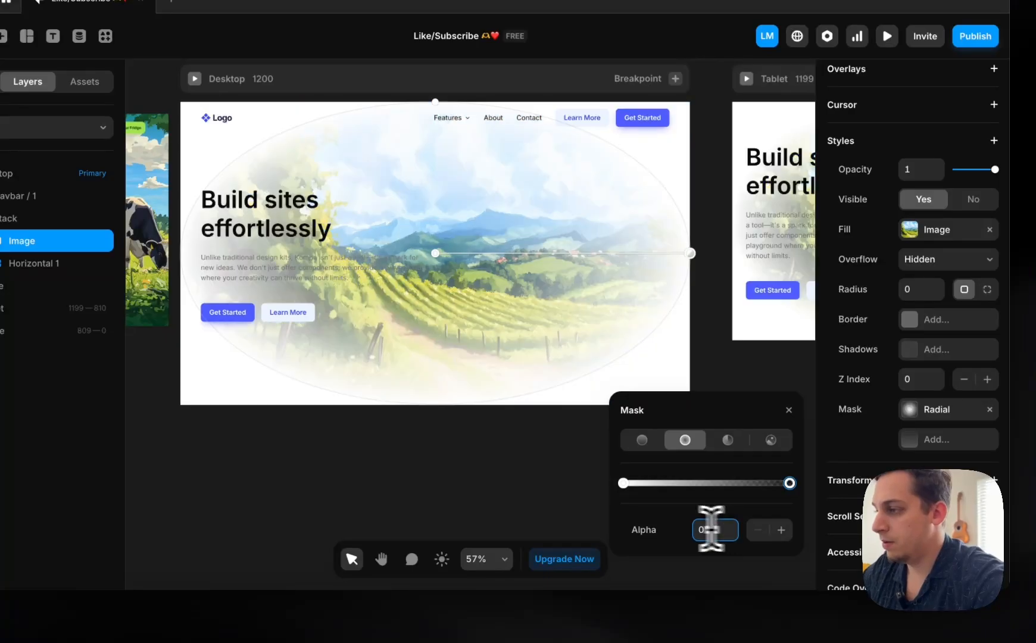
# - Shift the radial mask's center towards the right half of the hero and enlarge its radii well beyond the frame
pyautogui.moveTo(434, 251); pyautogui.dragTo(562, 251)
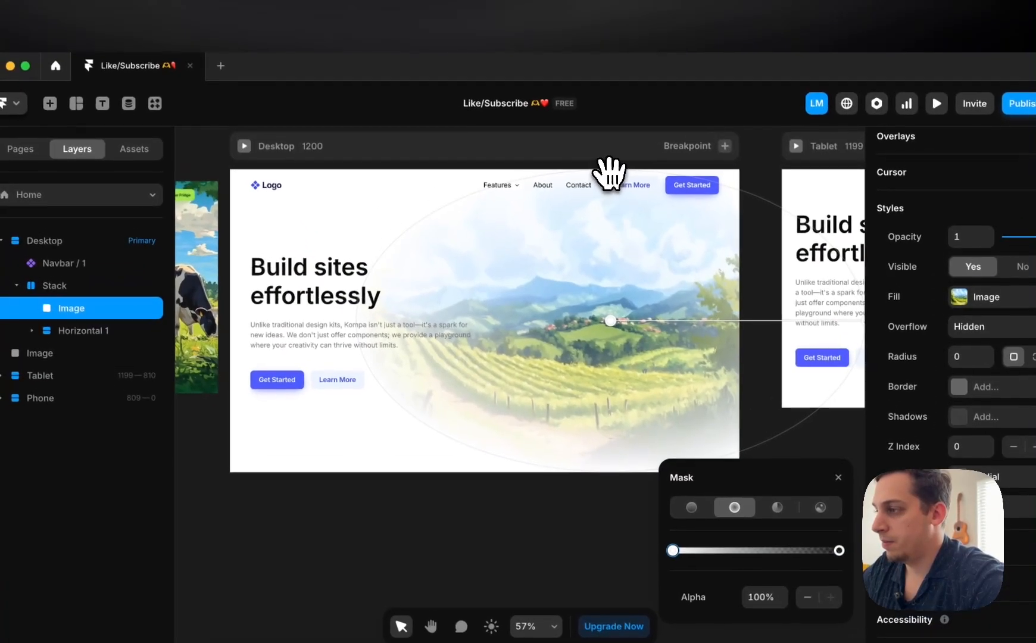
pyautogui.moveTo(609, 171); pyautogui.dragTo(615, 80)
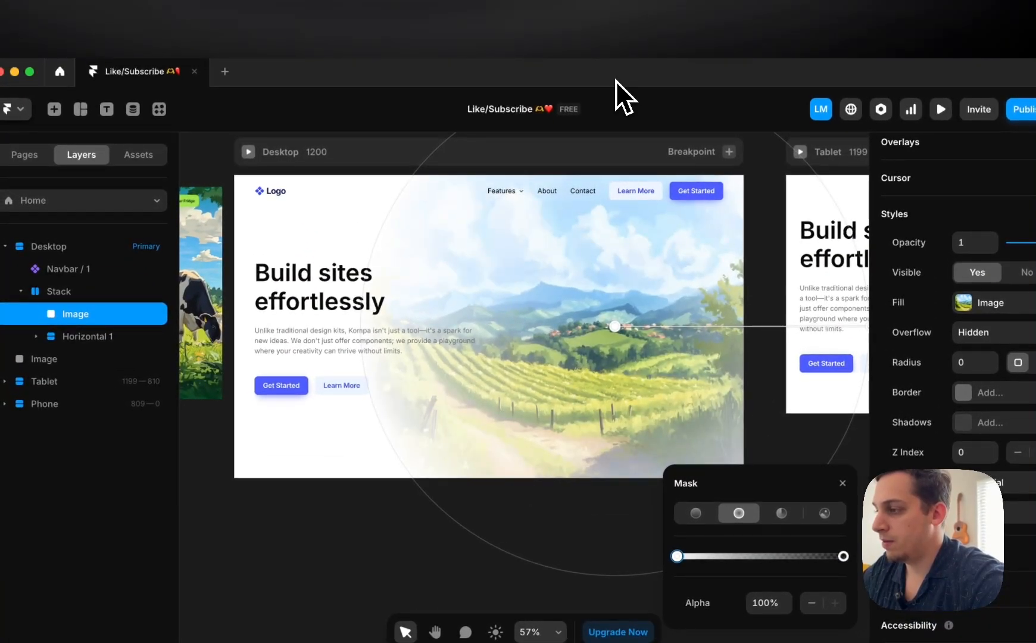
pyautogui.hscroll(1, 547, 250)
pyautogui.scroll(-3, 558, 274)
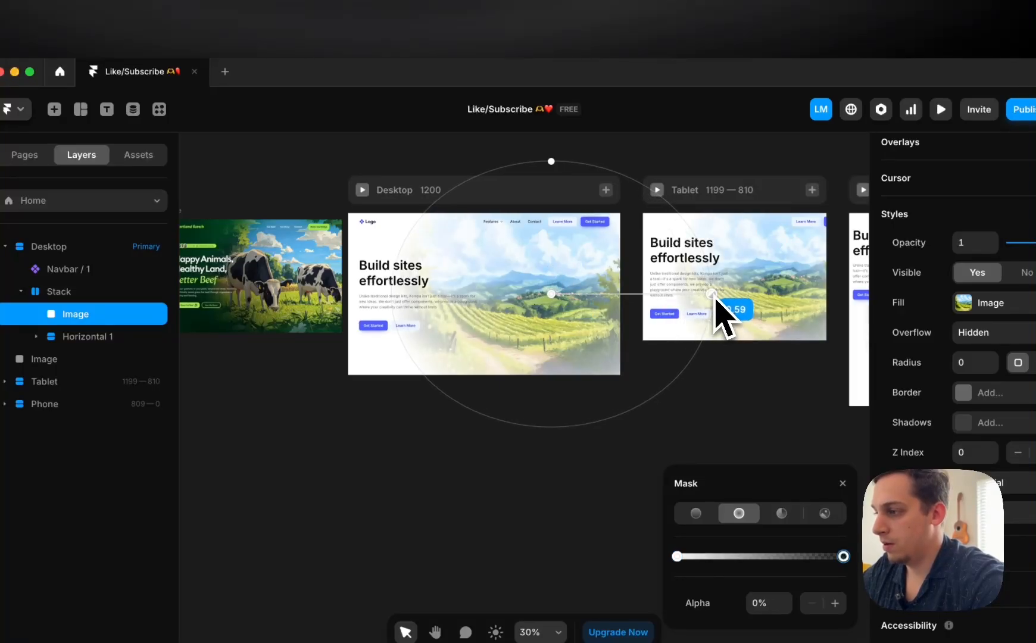
pyautogui.click(307, 407)
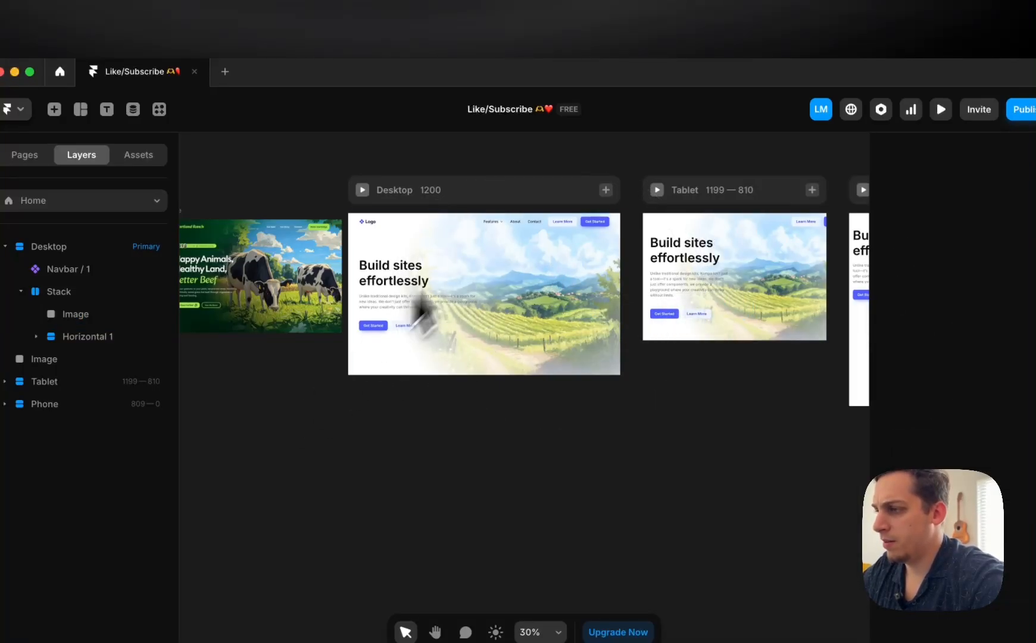
# - Change the Desktop breakpoint's fill to the very dark green #020F04
pyautogui.click(442, 199)
pyautogui.scroll(2, 395, 274)
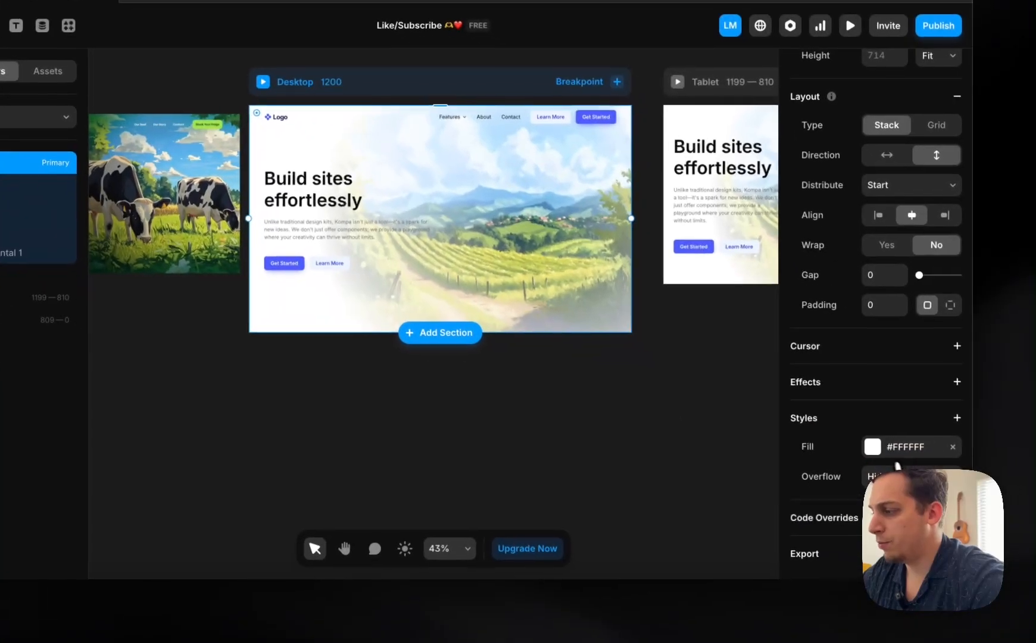
pyautogui.click(961, 531)
pyautogui.click(731, 534)
pyautogui.moveTo(633, 445); pyautogui.dragTo(802, 487)
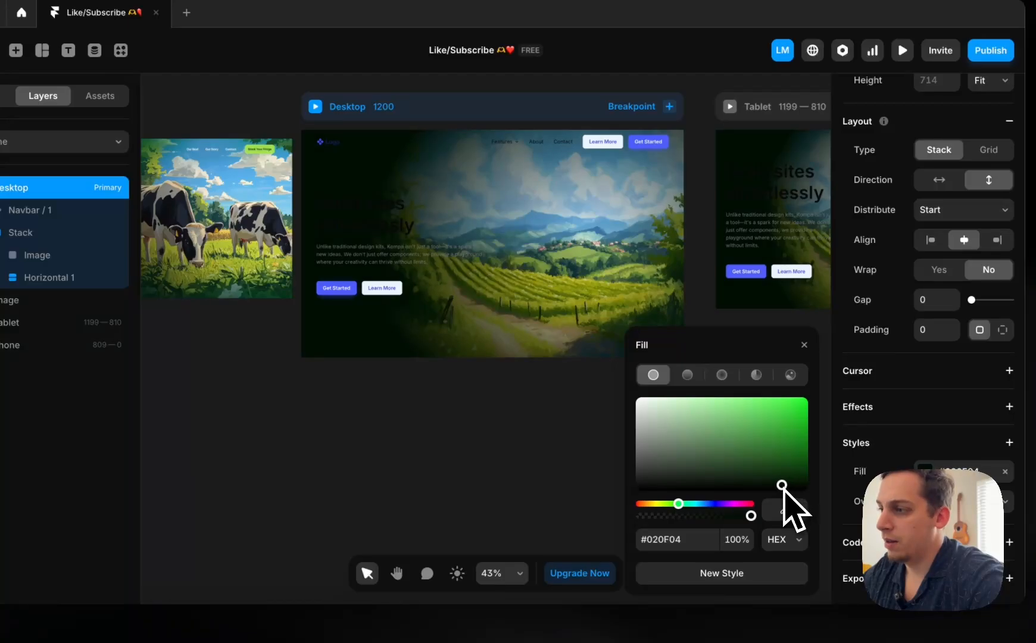
# - Set the text color of the "Build sites effortlessly" heading to white, #FFFFFF
pyautogui.scroll(6, 356, 215)
pyautogui.hscroll(1, 355, 216)
pyautogui.scroll(1, 355, 216)
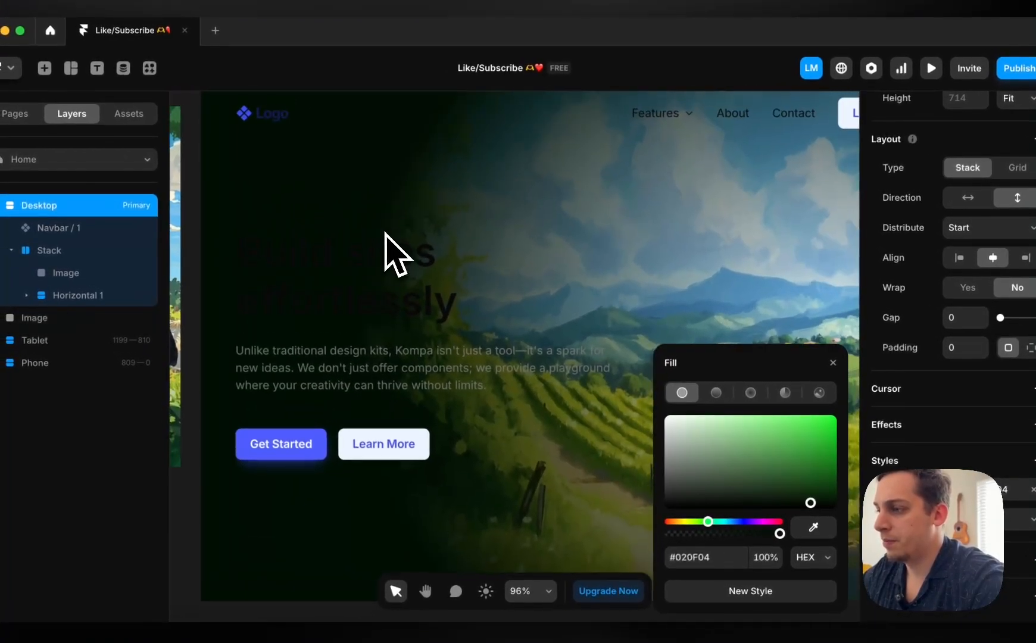
pyautogui.scroll(-4, 355, 216)
pyautogui.keyDown('super'); pyautogui.click(320, 275); pyautogui.keyUp('super')
pyautogui.scroll(-8, 961, 478)
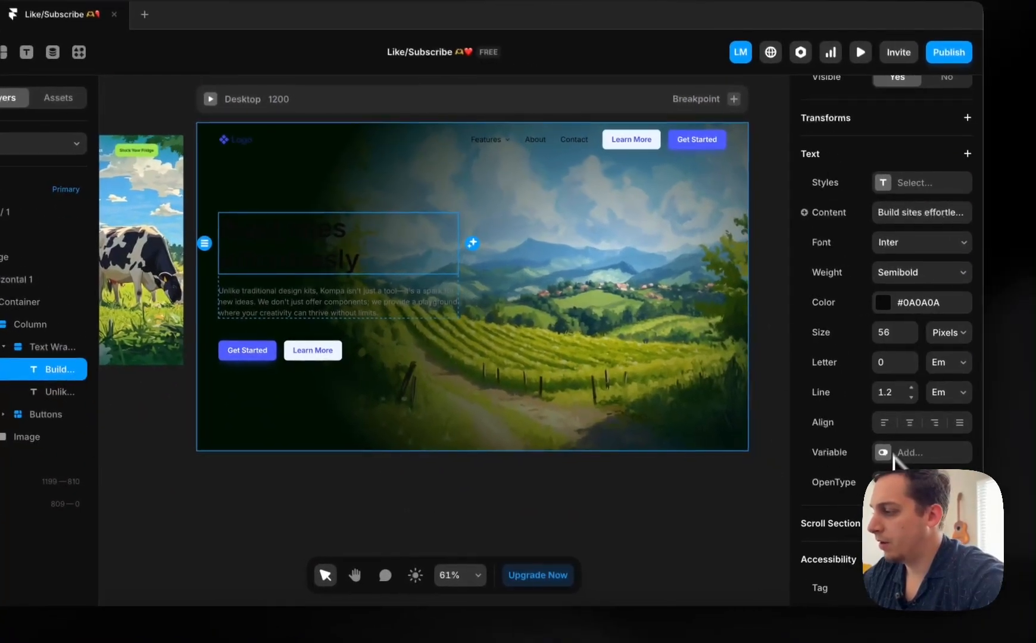
pyautogui.click(878, 304)
pyautogui.write('fff')
pyautogui.press('Return')
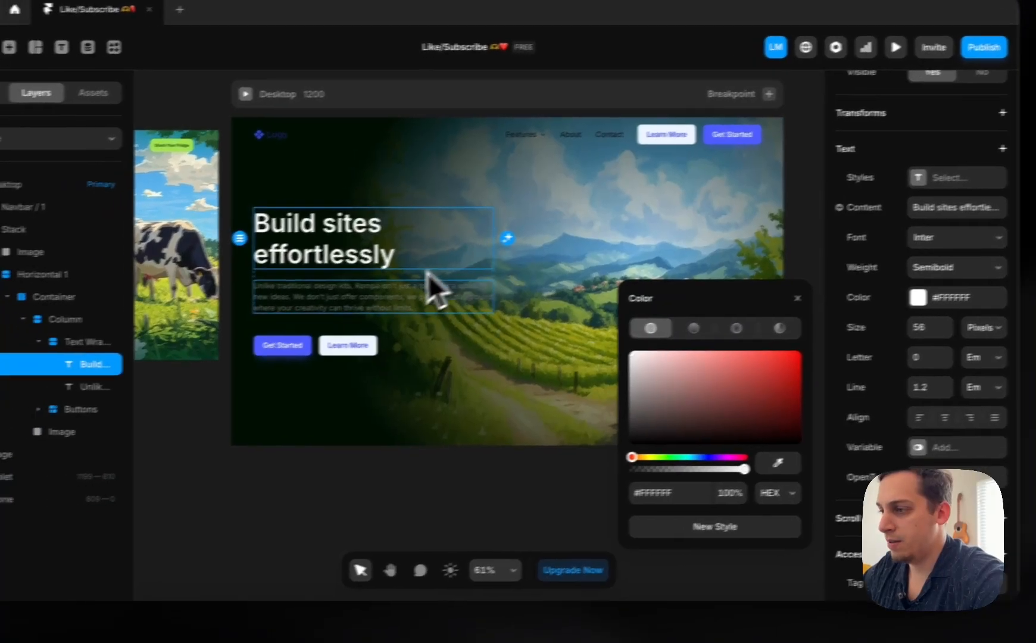
# - Set the text color of the paragraph under the hero heading to light grey #D1D1D1
pyautogui.click(392, 293)
pyautogui.moveTo(677, 397); pyautogui.dragTo(641, 368)
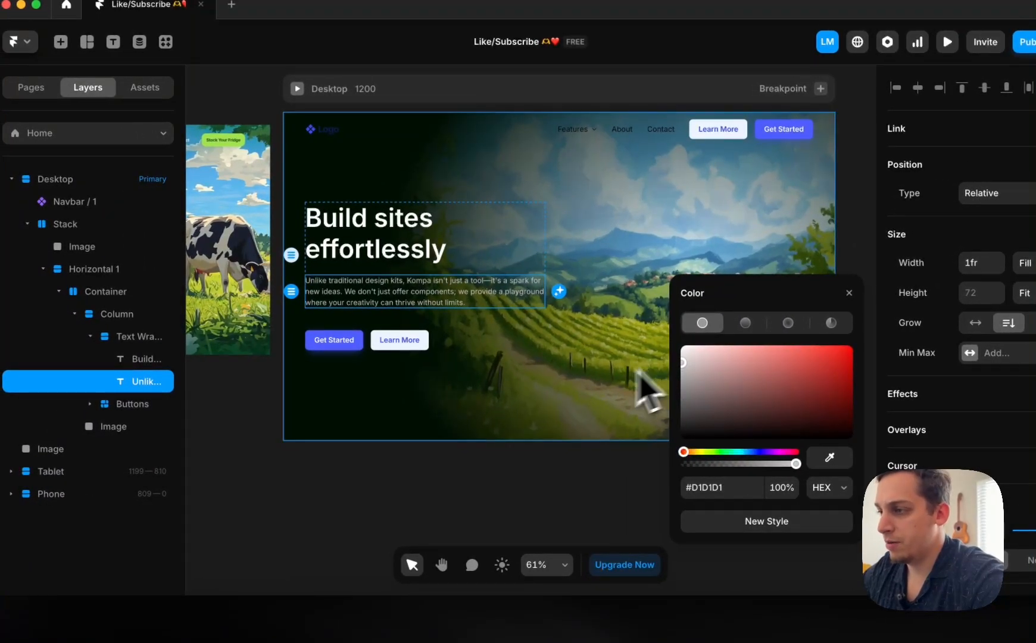
pyautogui.click(278, 513)
pyautogui.scroll(-3, 272, 517)
pyautogui.scroll(-1, 280, 516)
pyautogui.hscroll(-3, 312, 511)
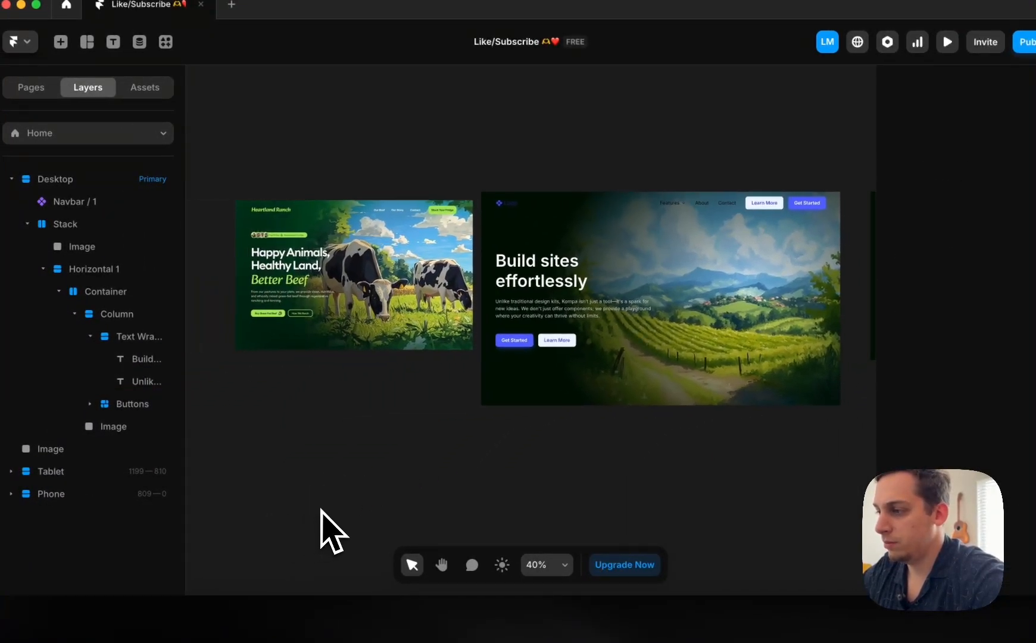
pyautogui.hscroll(5, 330, 524)
# - Duplicate the masked Image layer in the Stack twice to intensify the faded vineyard painting
pyautogui.click(596, 340)
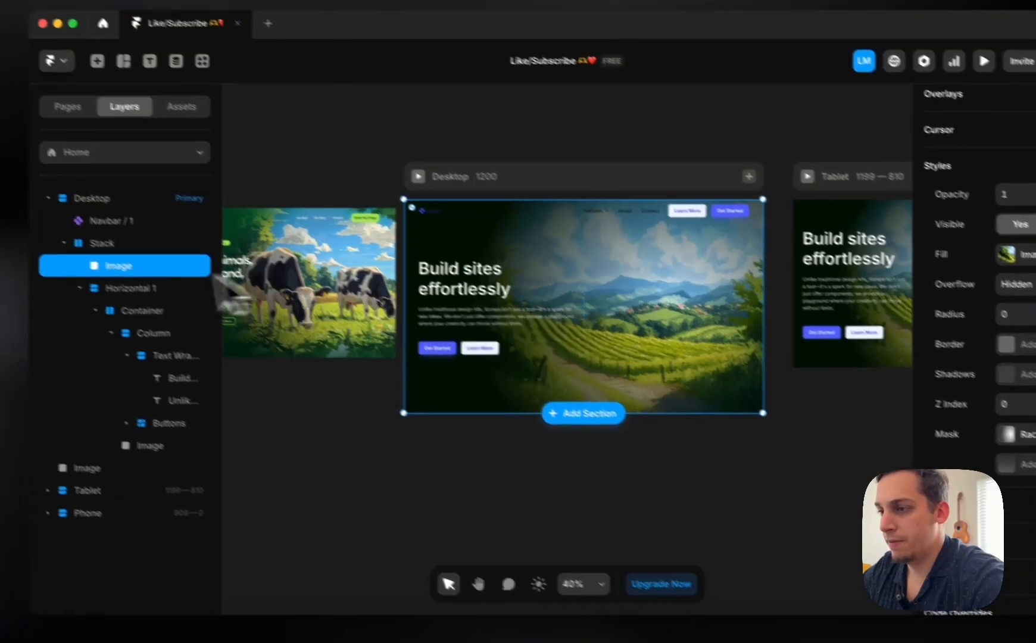
pyautogui.click(80, 287)
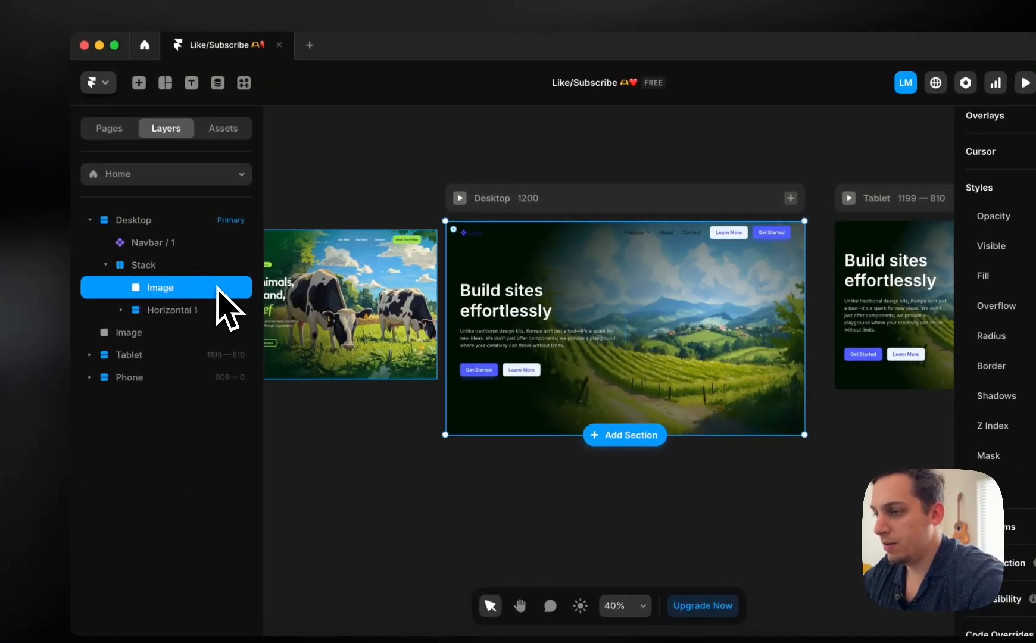
pyautogui.press('super+d')
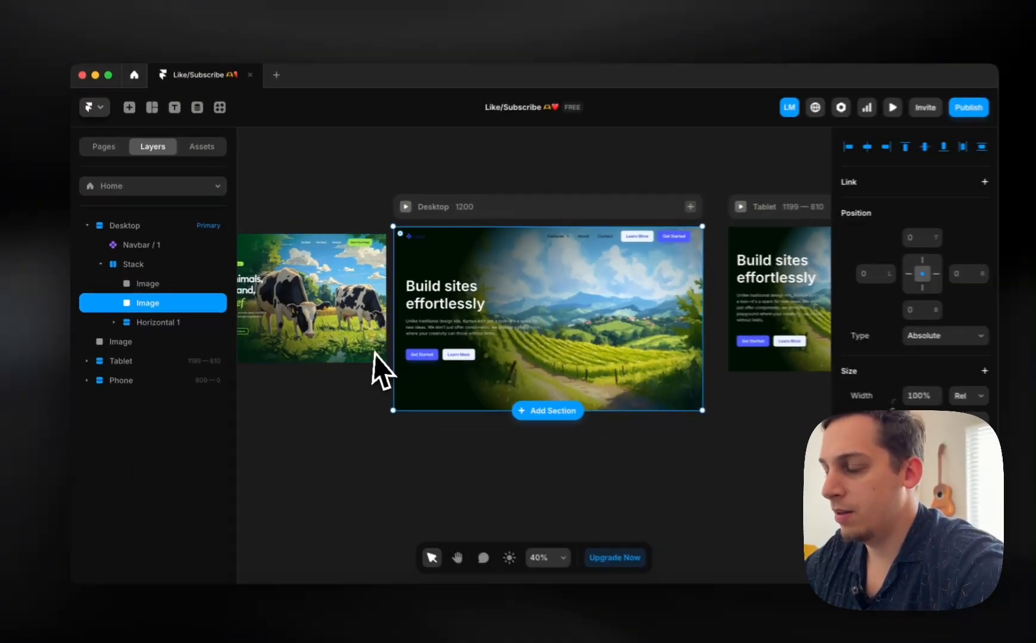
pyautogui.press('super+d')
pyautogui.press('super+d')
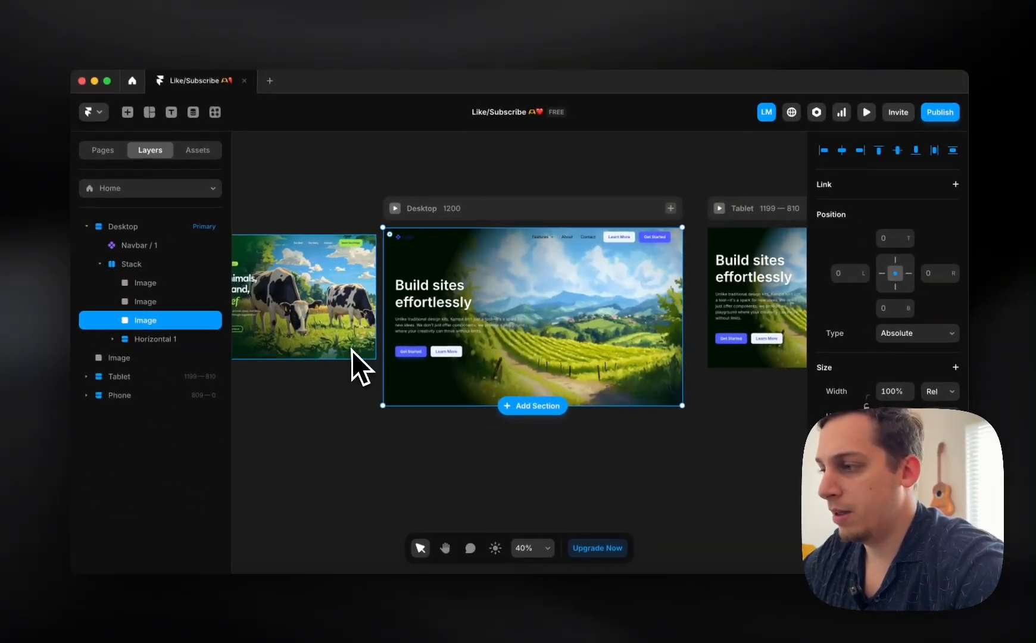
pyautogui.press('Delete')
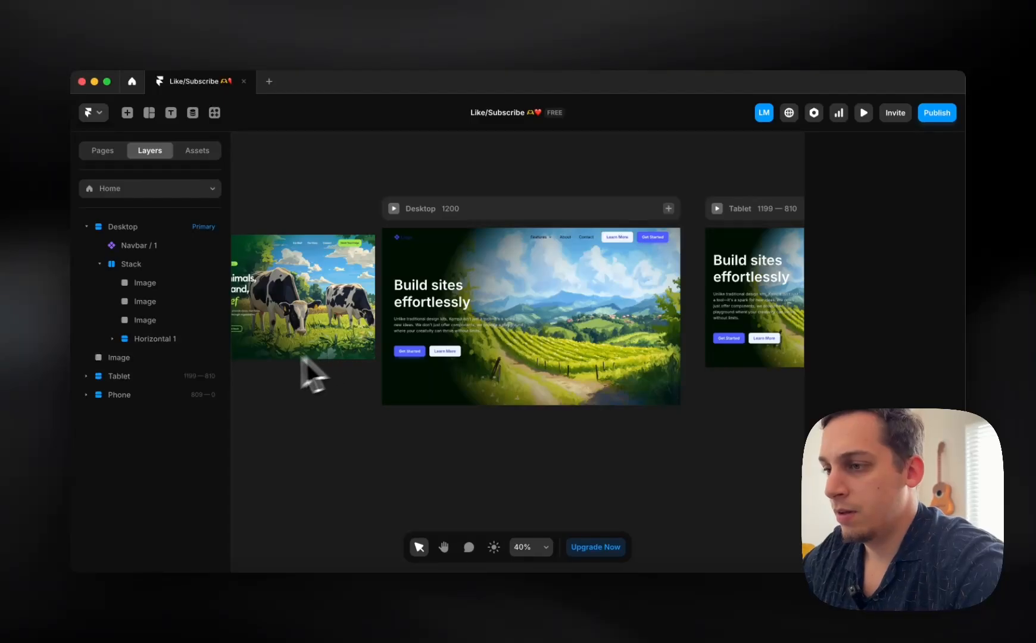
# - Delete one of the stacked Image copies to compare the painting's intensity, and duplicate the Image layer again
pyautogui.click(167, 321)
pyautogui.press('Delete')
pyautogui.click(156, 289)
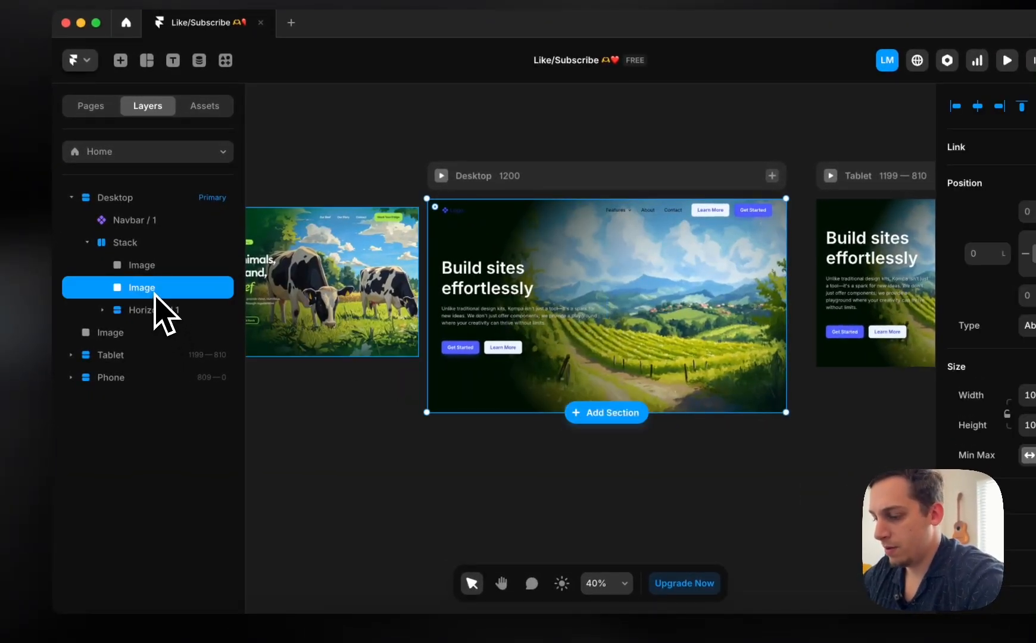
pyautogui.press('super+d')
# - Limit the hero paragraph to a fixed maximum width of 400 and left-align the contents of its text wrapper
pyautogui.scroll(5, 575, 307)
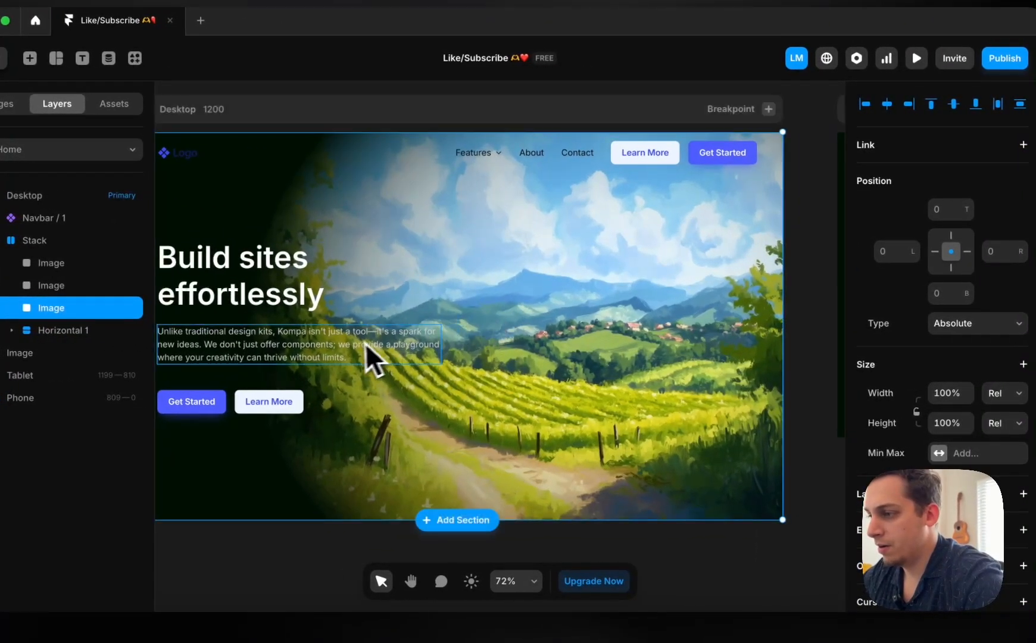
pyautogui.click(464, 327)
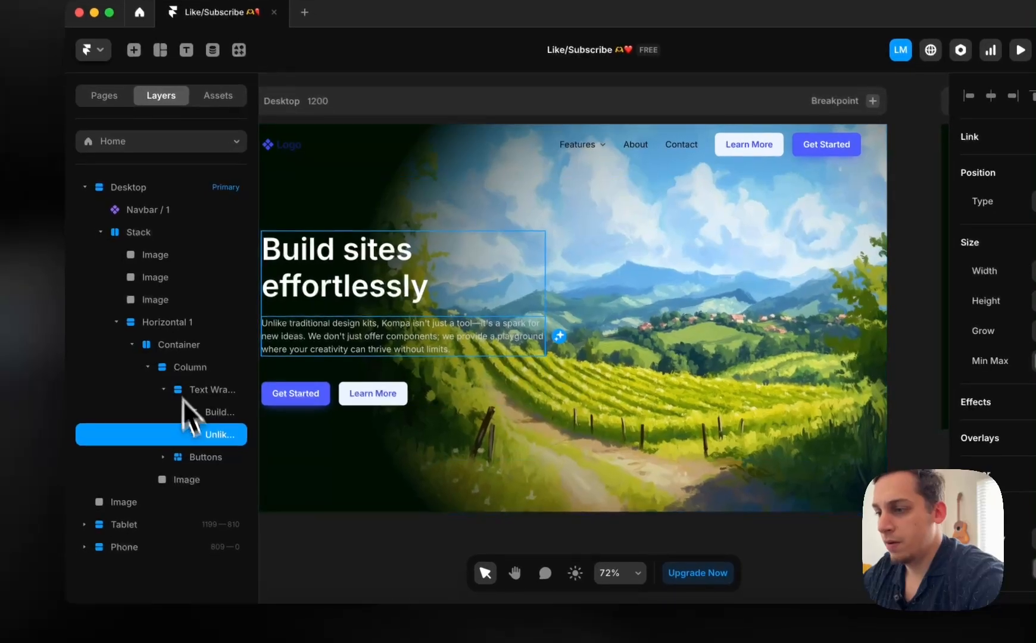
pyautogui.click(166, 415)
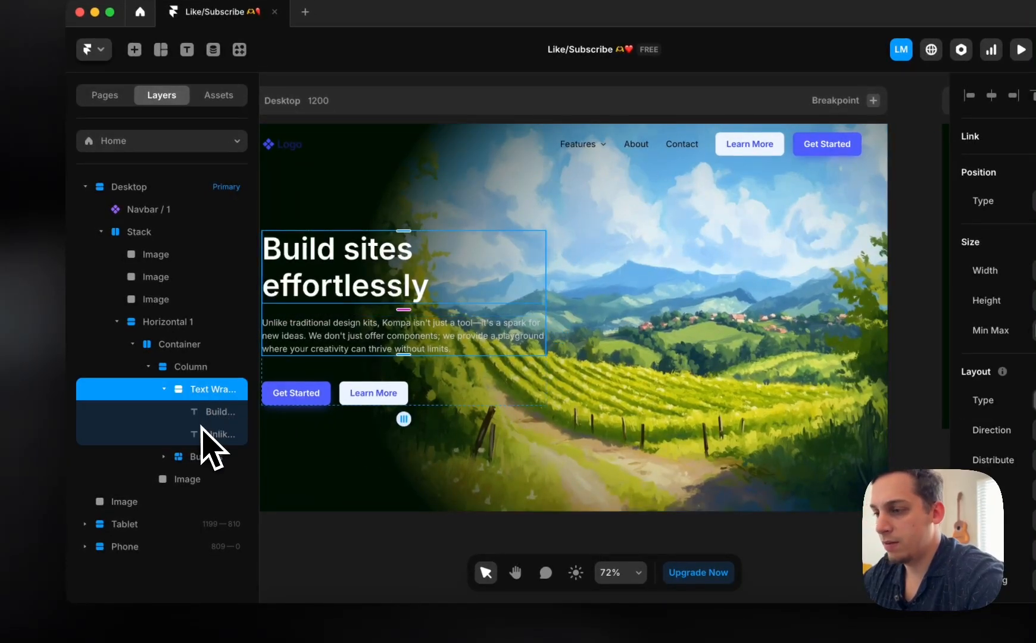
pyautogui.click(193, 374)
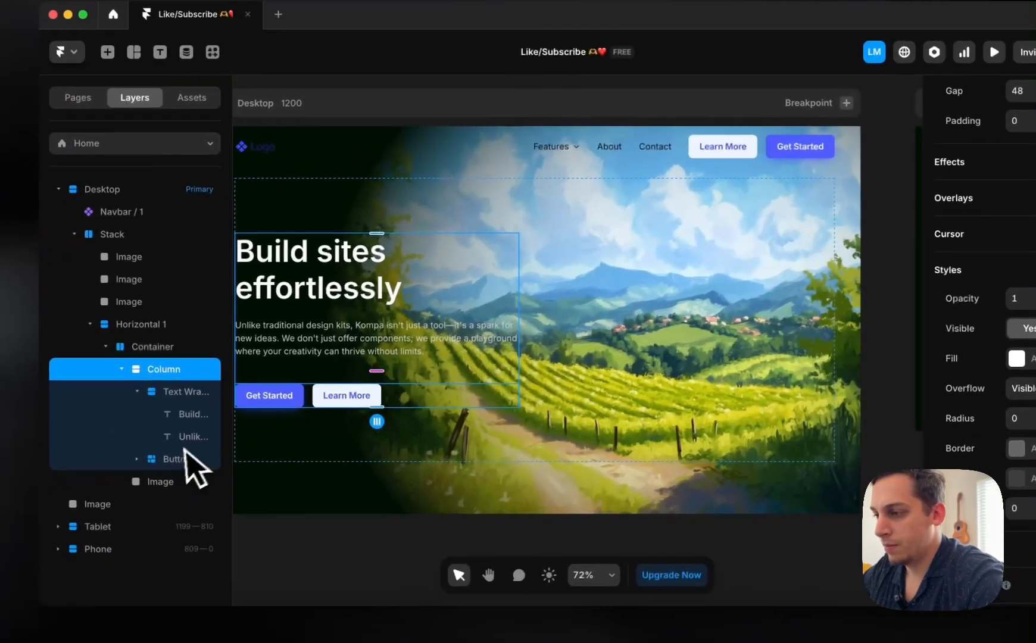
pyautogui.click(220, 434)
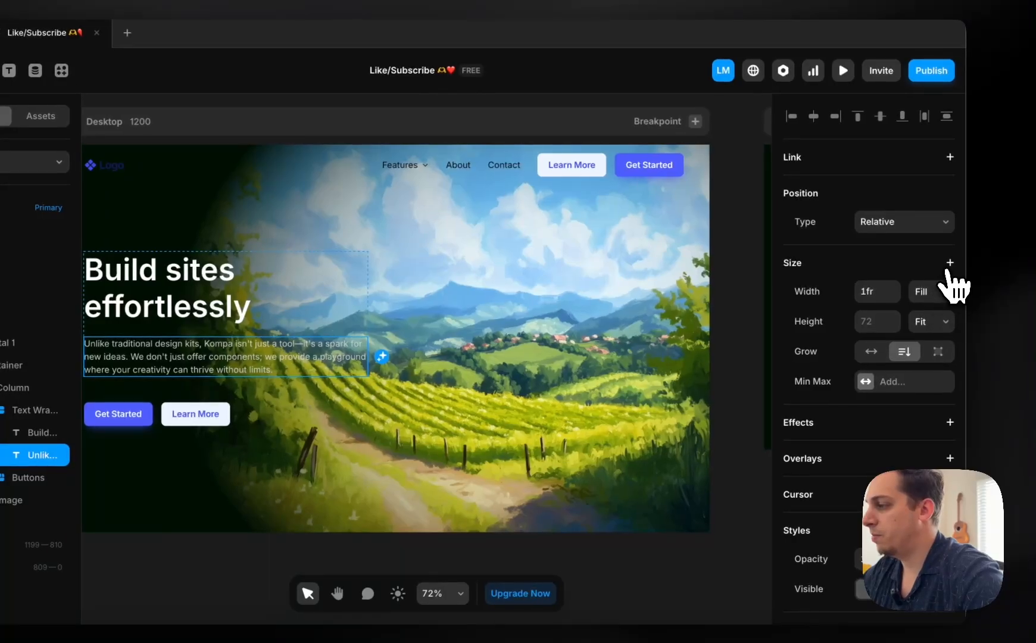
pyautogui.click(927, 289)
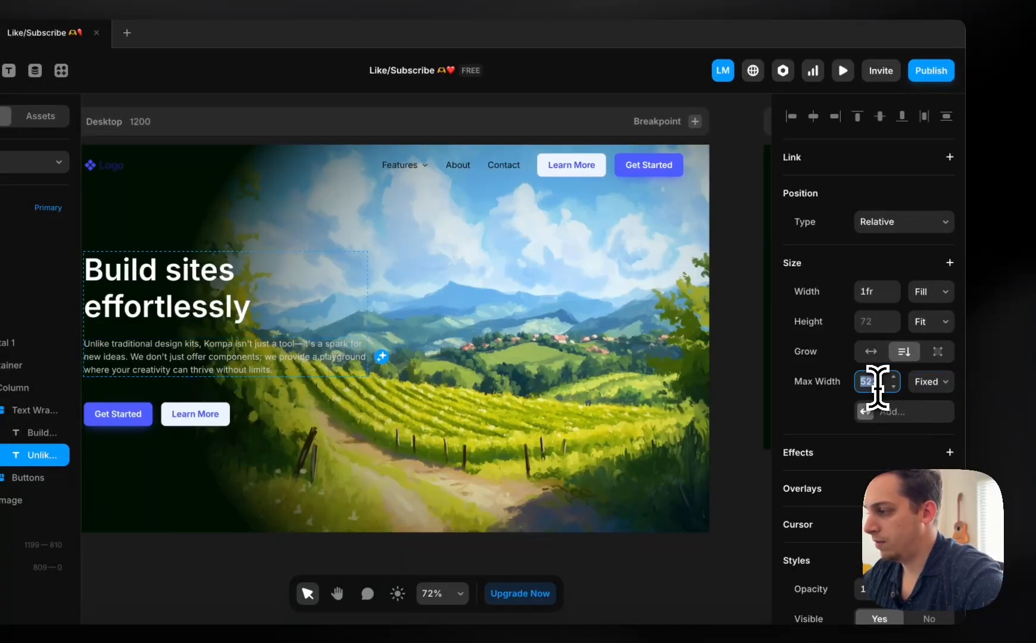
pyautogui.hotkey('shift', 'Down')
pyautogui.hotkey('shift', 'Down')
pyautogui.hotkey('shift', 'Down')
pyautogui.hotkey('shift', 'Down')
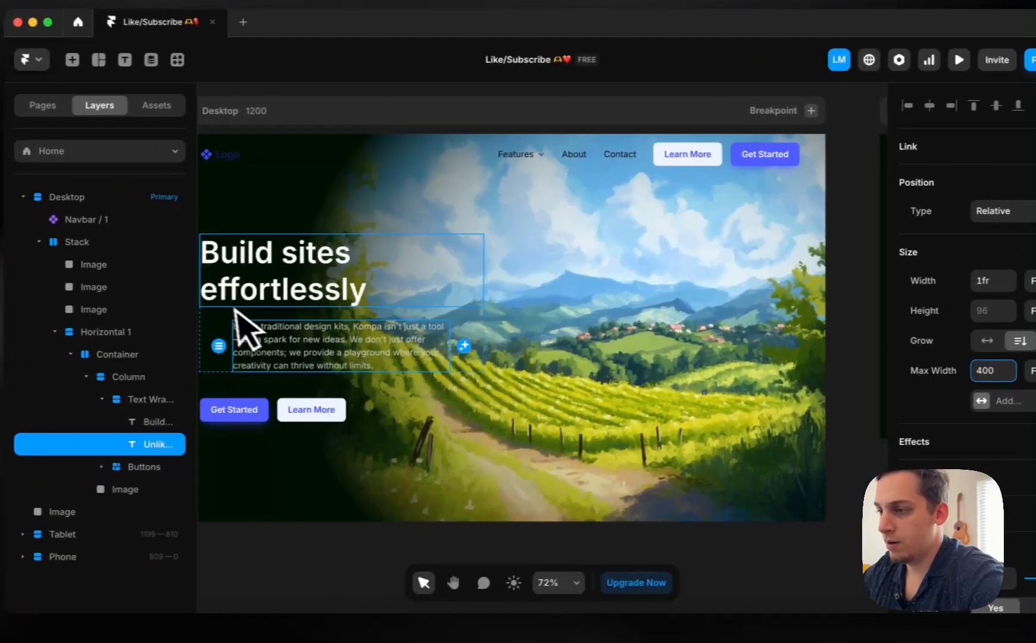
pyautogui.click(106, 325)
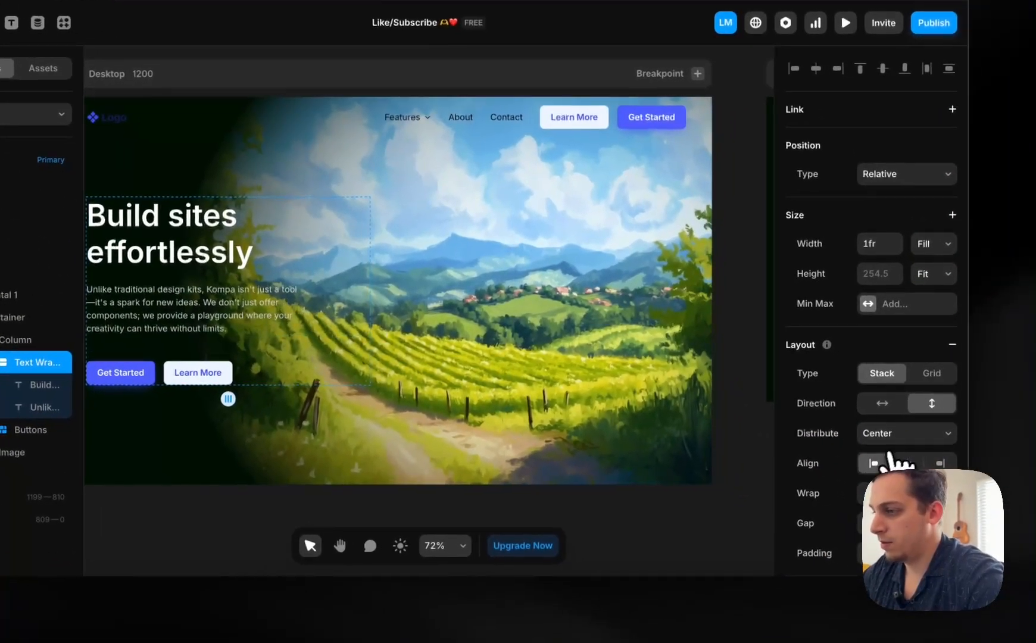
# - Reduce the hero heading's font size to 48 pixels, using the Heartland Ranch reference image for comparison
pyautogui.click(928, 439)
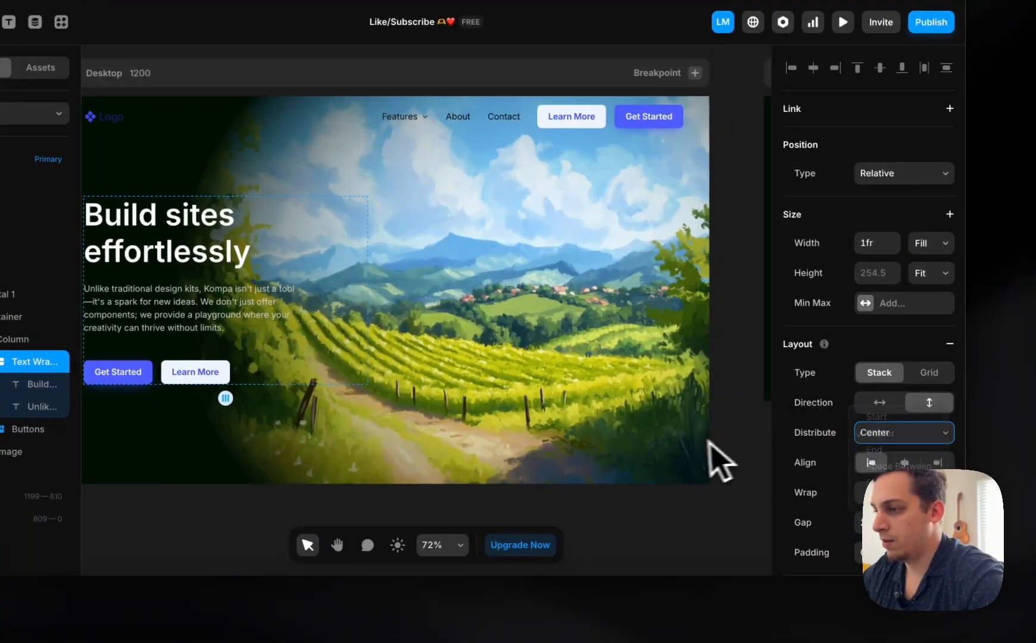
pyautogui.hscroll(-5, 695, 444)
pyautogui.doubleClick(470, 250)
pyautogui.hscroll(-4, 473, 250)
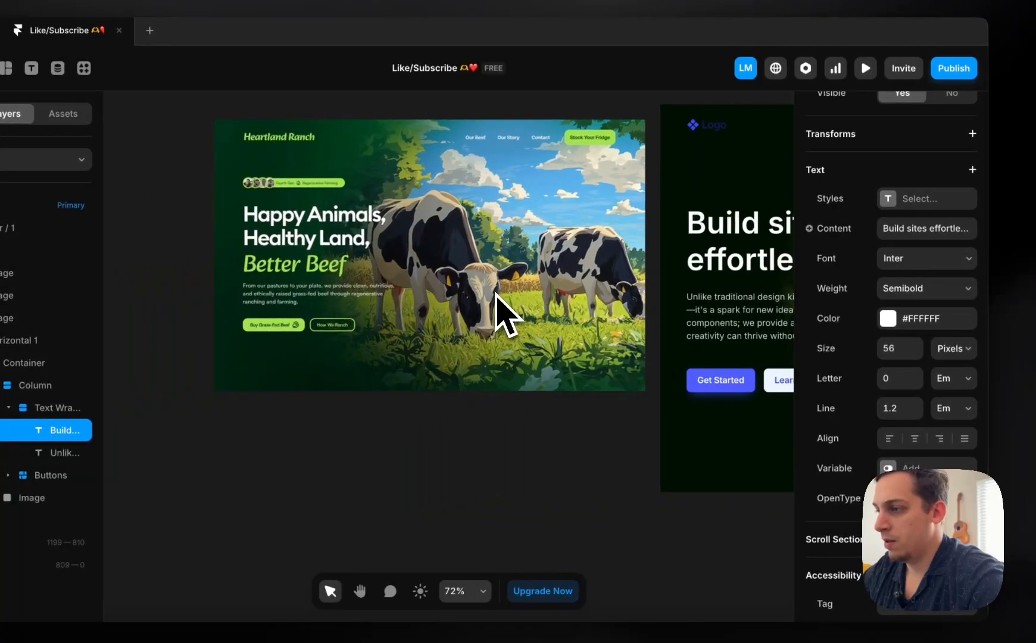
pyautogui.hscroll(4, 505, 313)
pyautogui.click(889, 349)
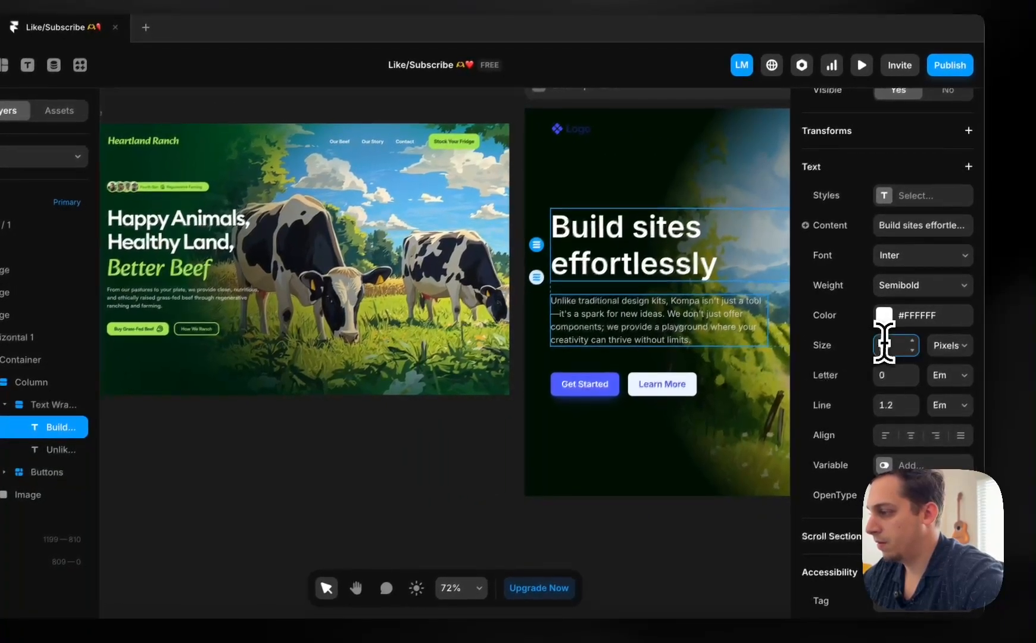
pyautogui.hotkey('shift', 'Down')
pyautogui.press('Up')
pyautogui.press('Up')
pyautogui.press('Down')
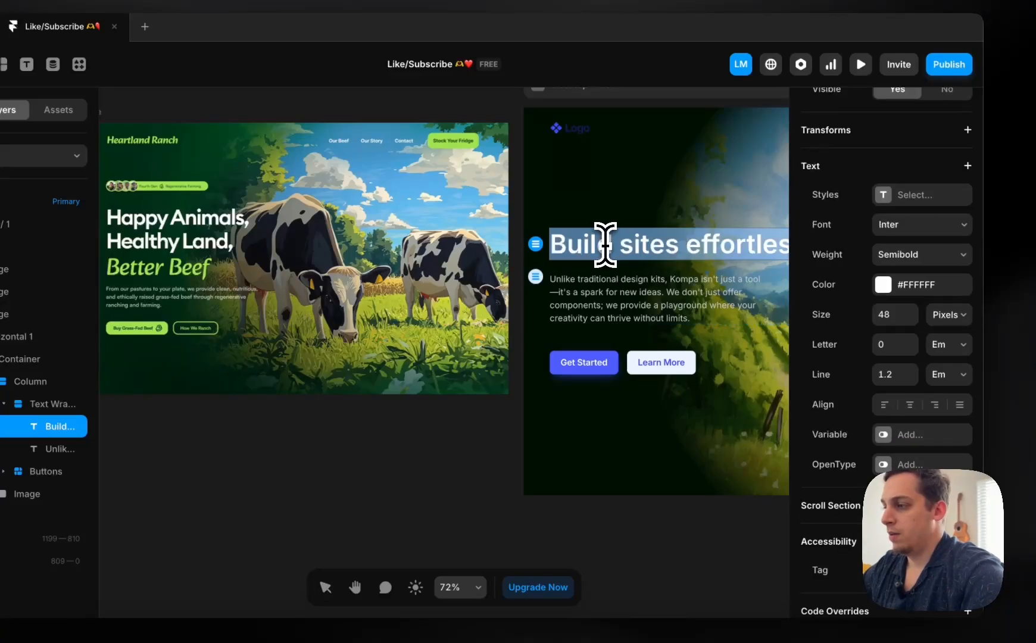
# - Delete the two extra copies of the painting Image layer from the Stack, leaving a single one
pyautogui.scroll(-3, 606, 244)
pyautogui.hscroll(5, 598, 369)
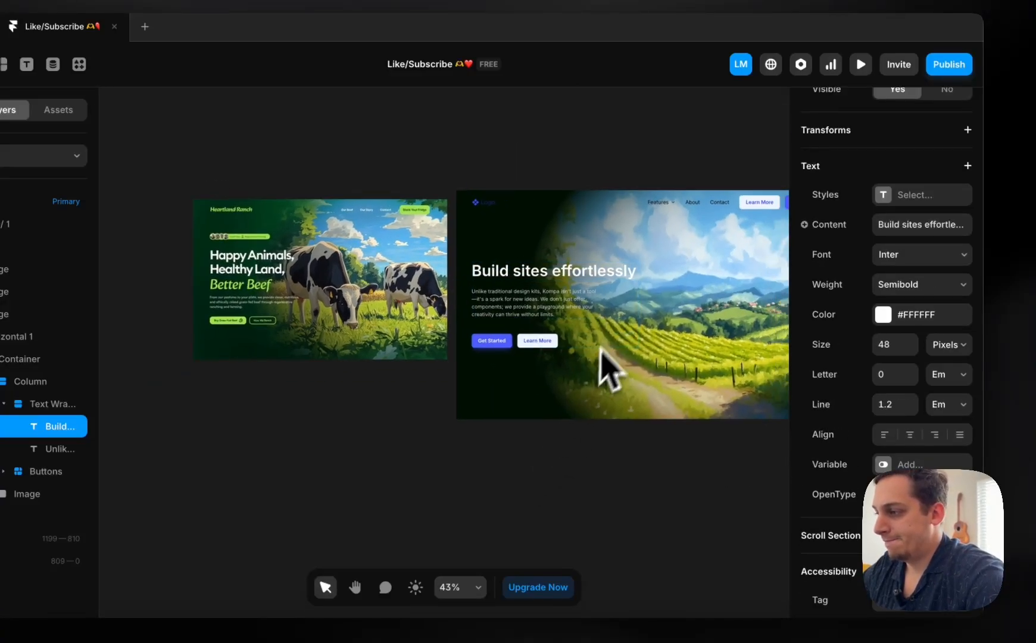
pyautogui.click(407, 245)
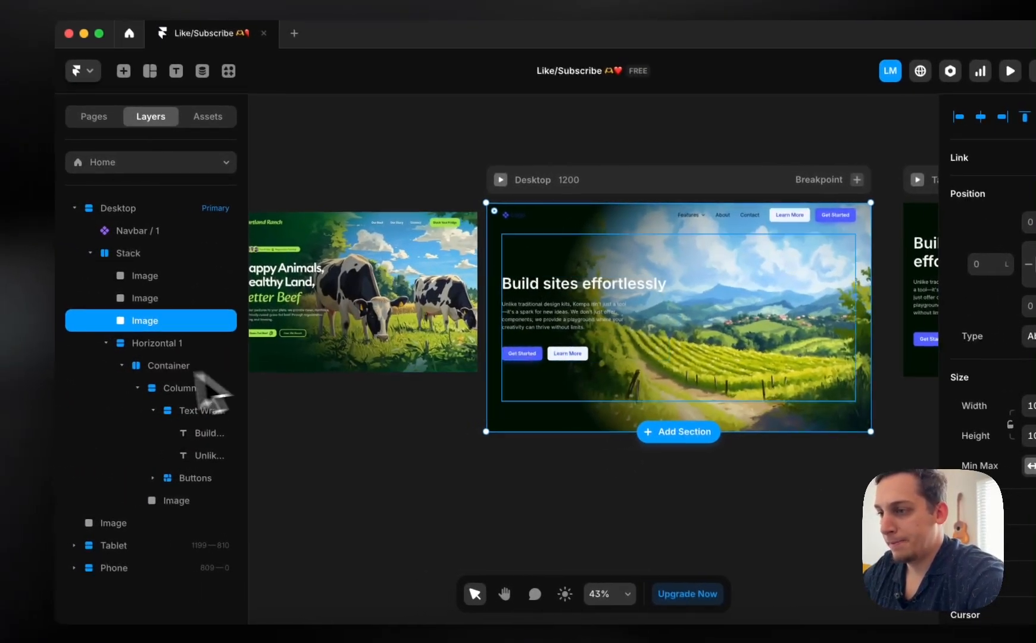
pyautogui.hscroll(3, 573, 312)
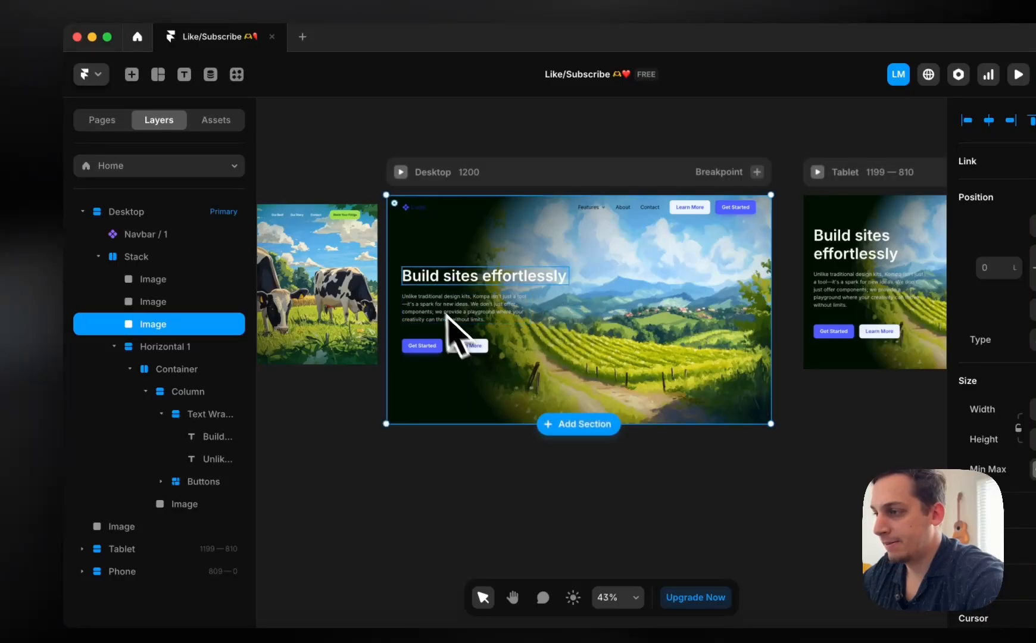
pyautogui.scroll(3, 412, 271)
pyautogui.press('Delete')
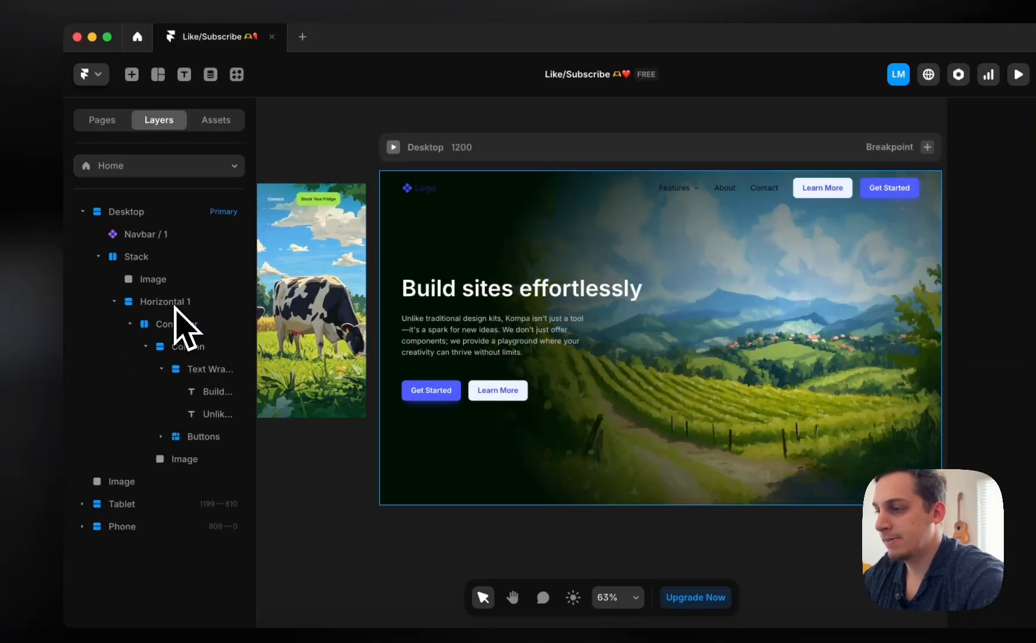
# - Remove the radial mask from the remaining painting Image layer in the Stack
pyautogui.click(172, 280)
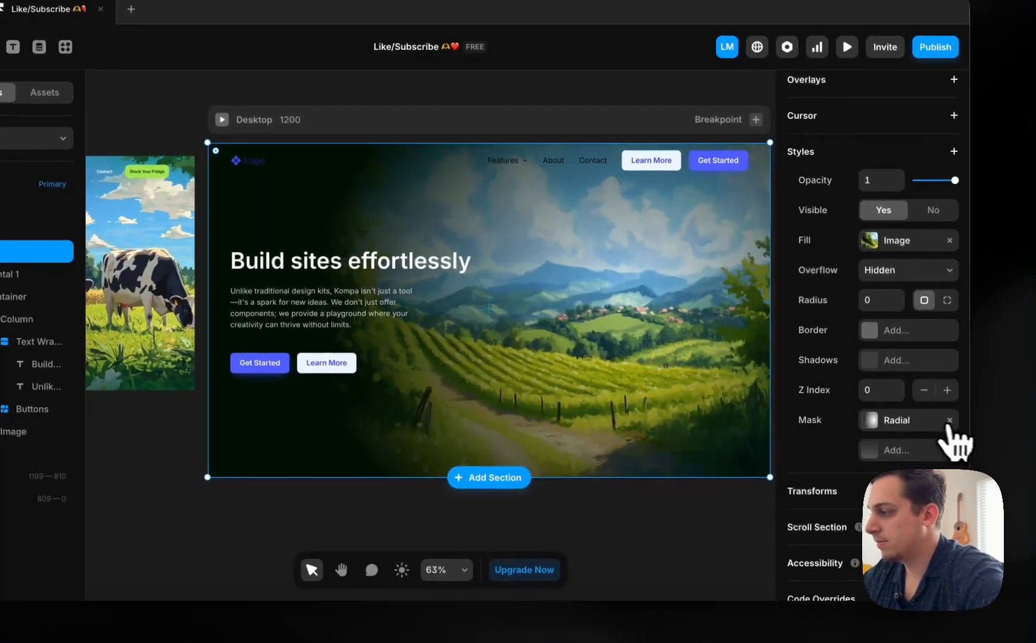
pyautogui.click(923, 427)
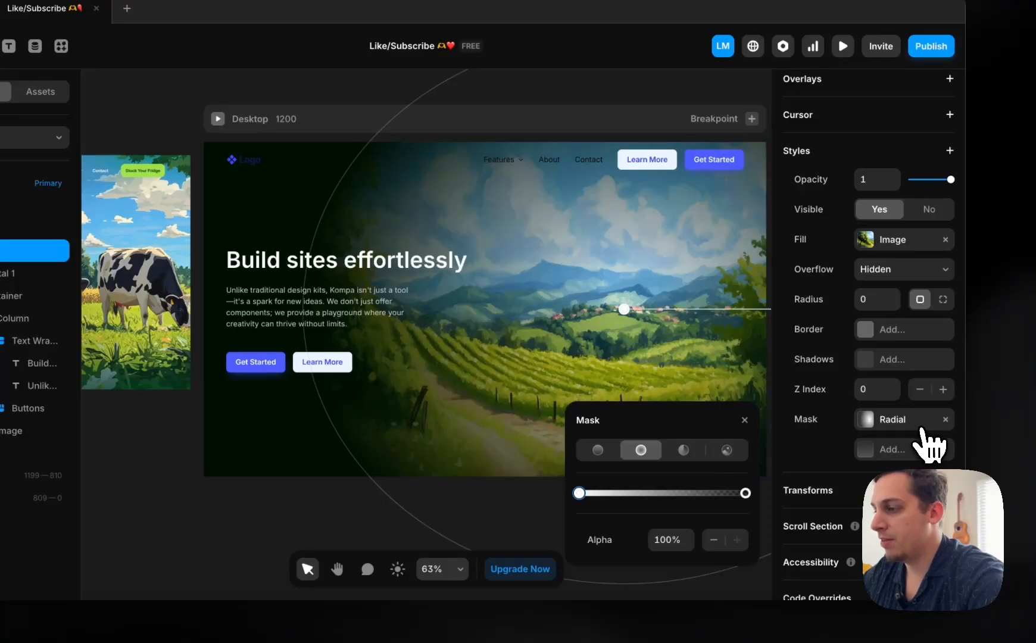
pyautogui.click(947, 420)
pyautogui.scroll(-1, 623, 483)
pyautogui.hscroll(1, 622, 484)
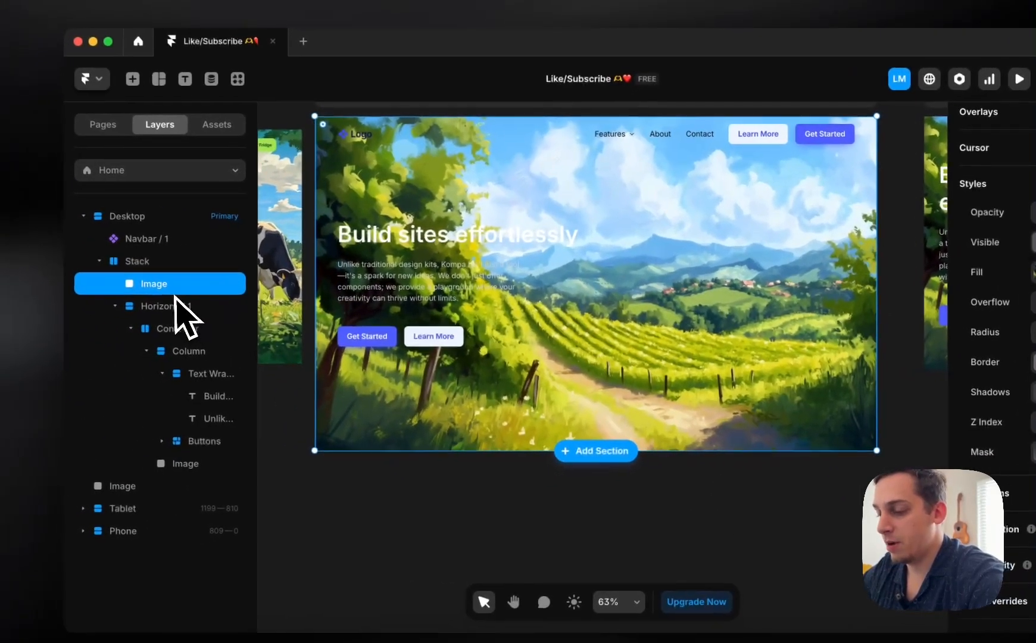
# - Duplicate the unmasked Image layer in the Stack and rename the copy as Gradient
pyautogui.press('super+d')
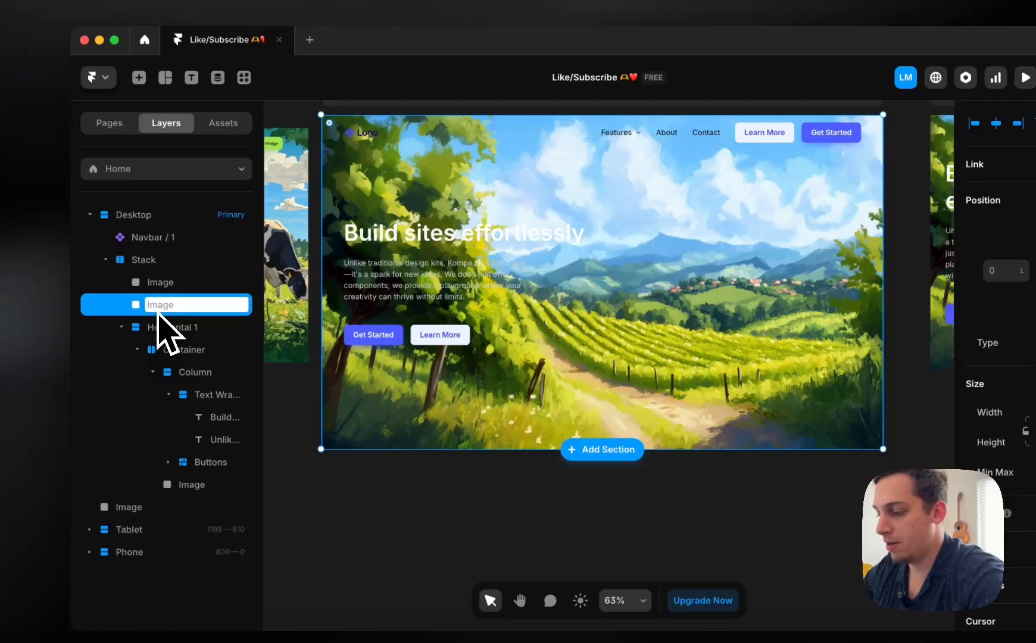
pyautogui.write('Gradient')
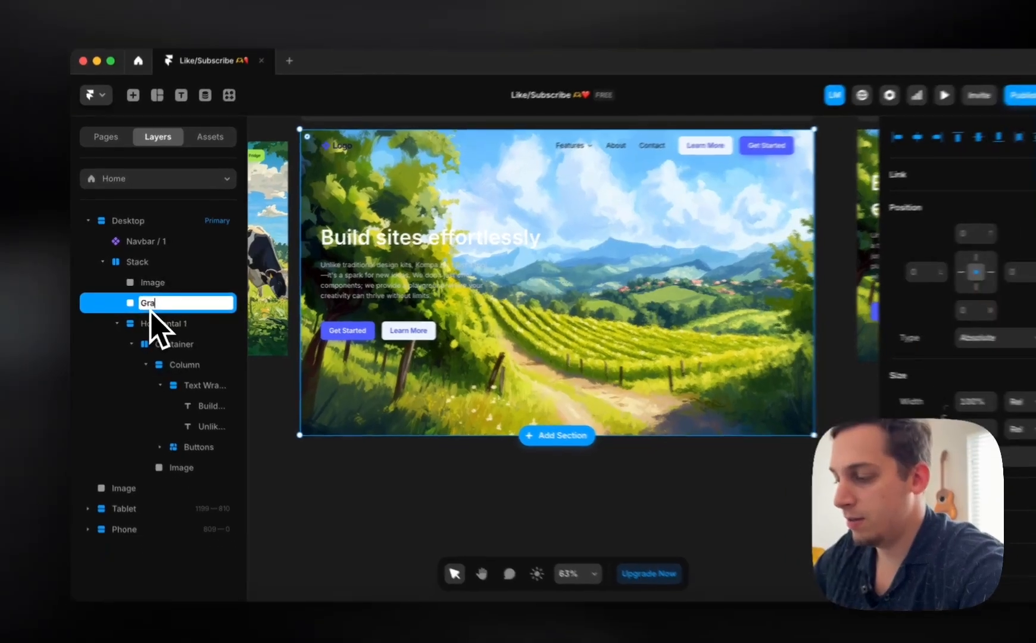
pyautogui.press('Return')
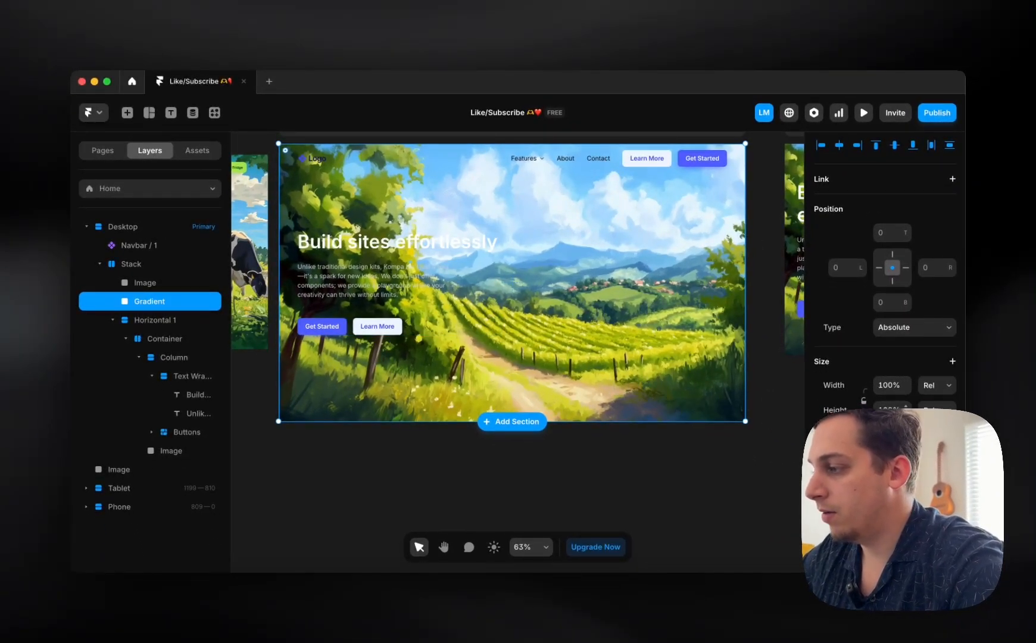
# - Replace the Gradient layer's image fill with a radial gradient running from a 0% opacity centre to an opaque black #000000 edge
pyautogui.scroll(-5, 946, 369)
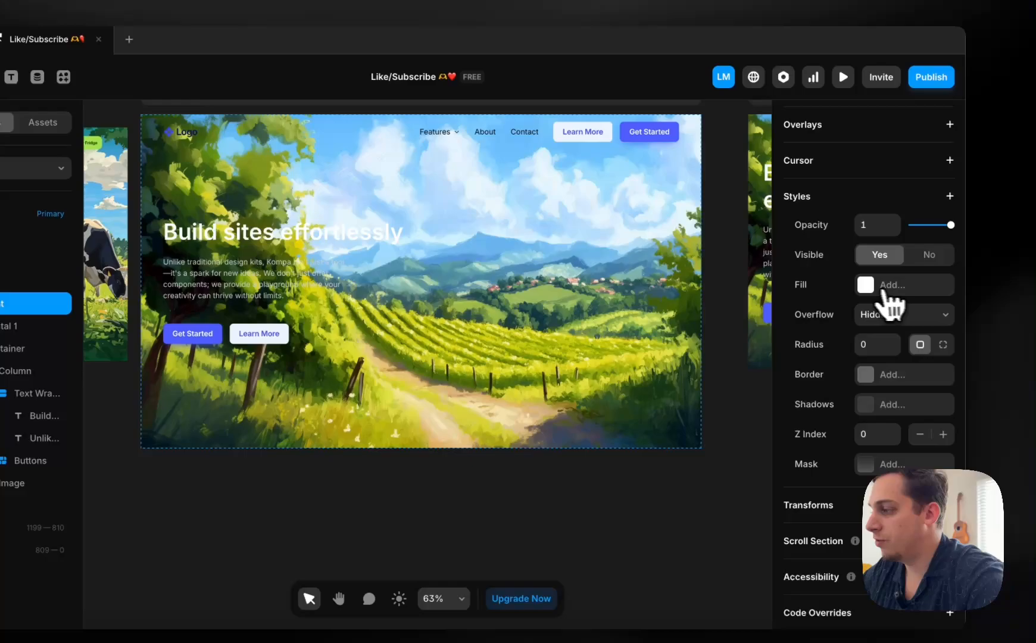
pyautogui.click(884, 292)
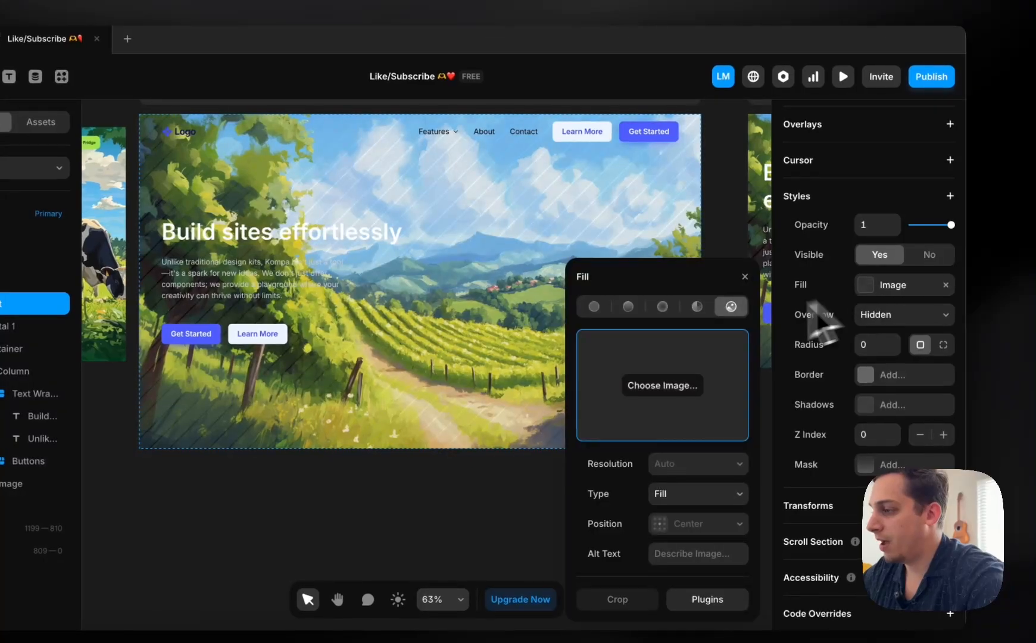
pyautogui.click(649, 305)
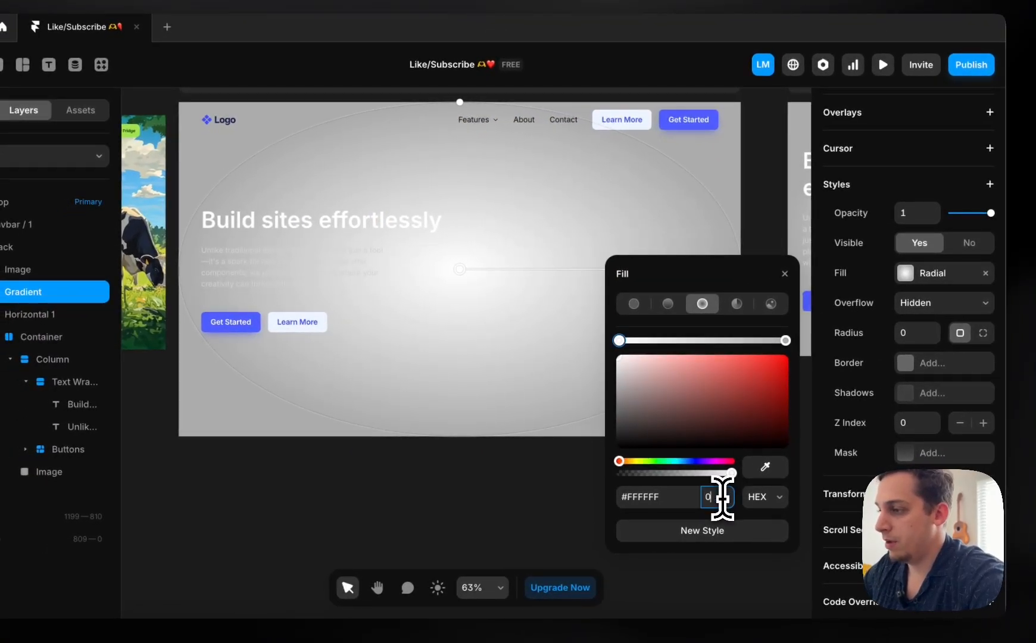
pyautogui.press('Return')
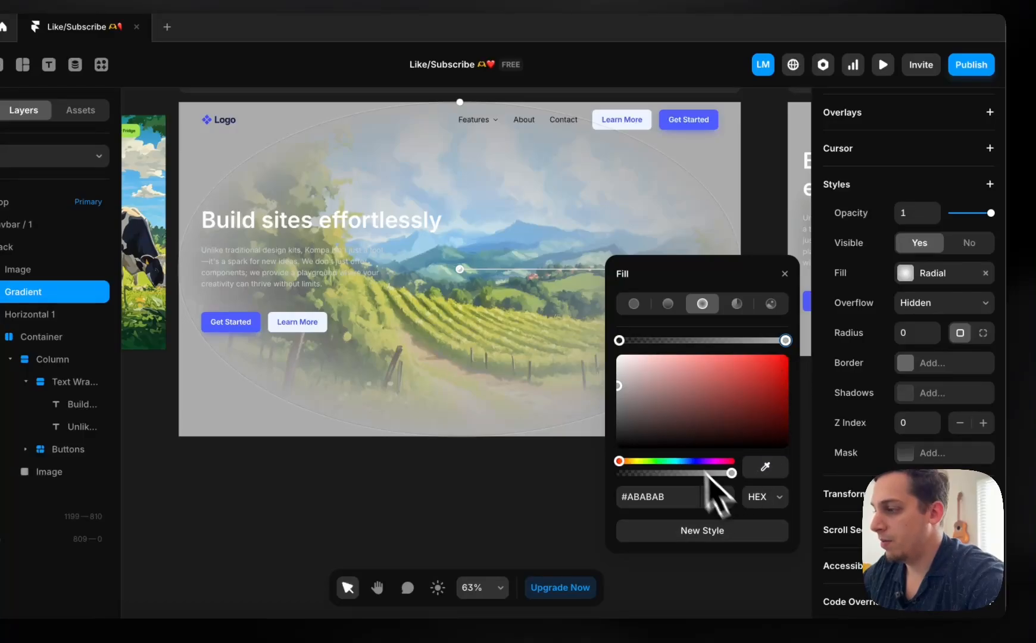
pyautogui.moveTo(649, 393); pyautogui.dragTo(545, 506)
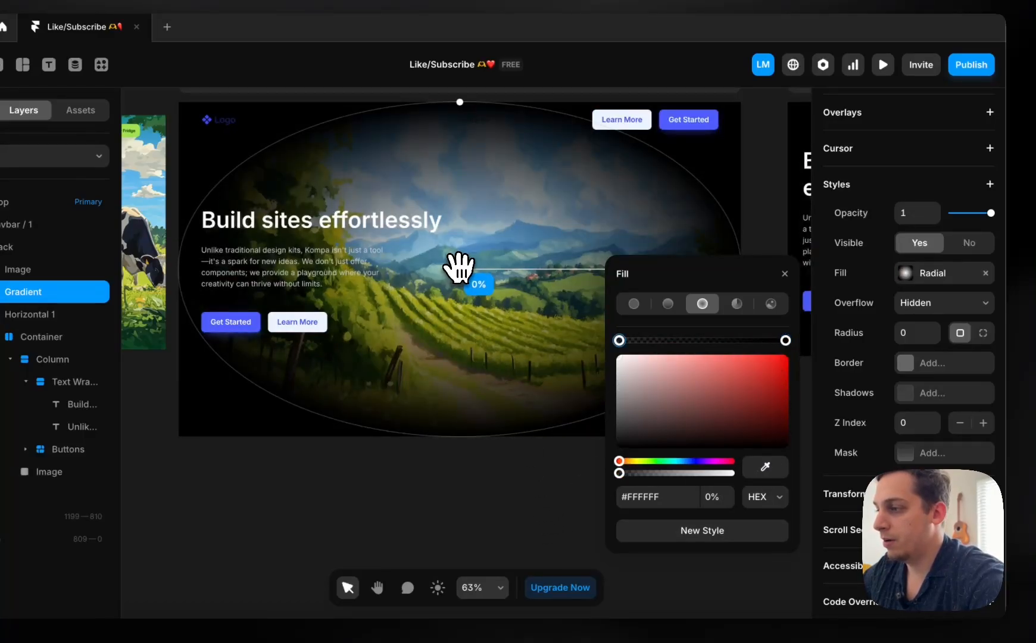
# - Shift the radial gradient's centre toward the right side of the painting and stretch its ellipse vertically beyond the Desktop frame
pyautogui.moveTo(459, 266); pyautogui.dragTo(561, 262)
pyautogui.hscroll(2, 558, 262)
pyautogui.scroll(1, 558, 261)
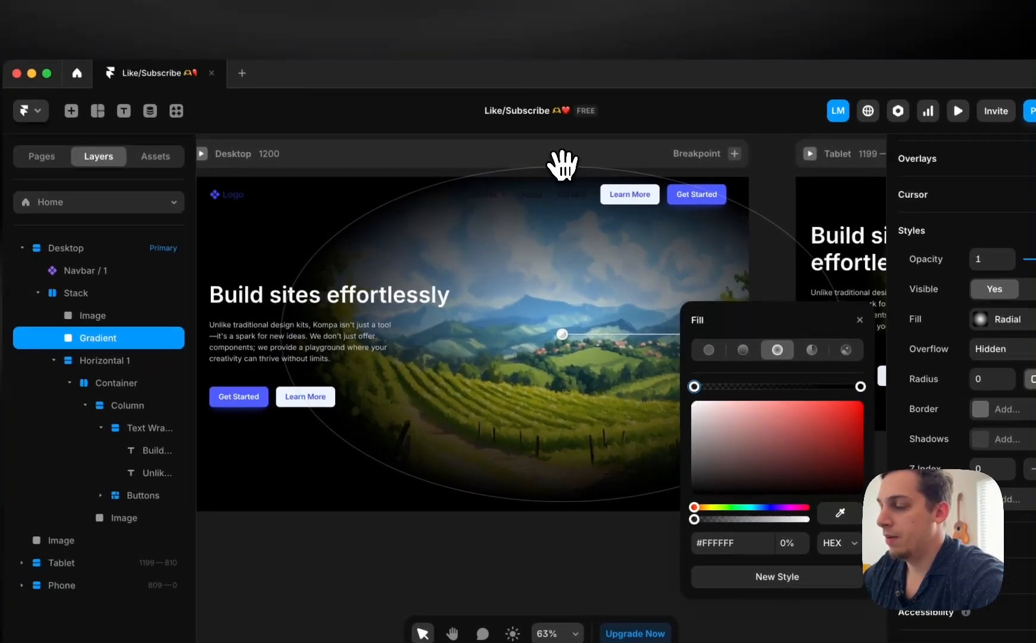
pyautogui.moveTo(487, 121); pyautogui.dragTo(486, 76)
pyautogui.moveTo(564, 124); pyautogui.dragTo(566, 94)
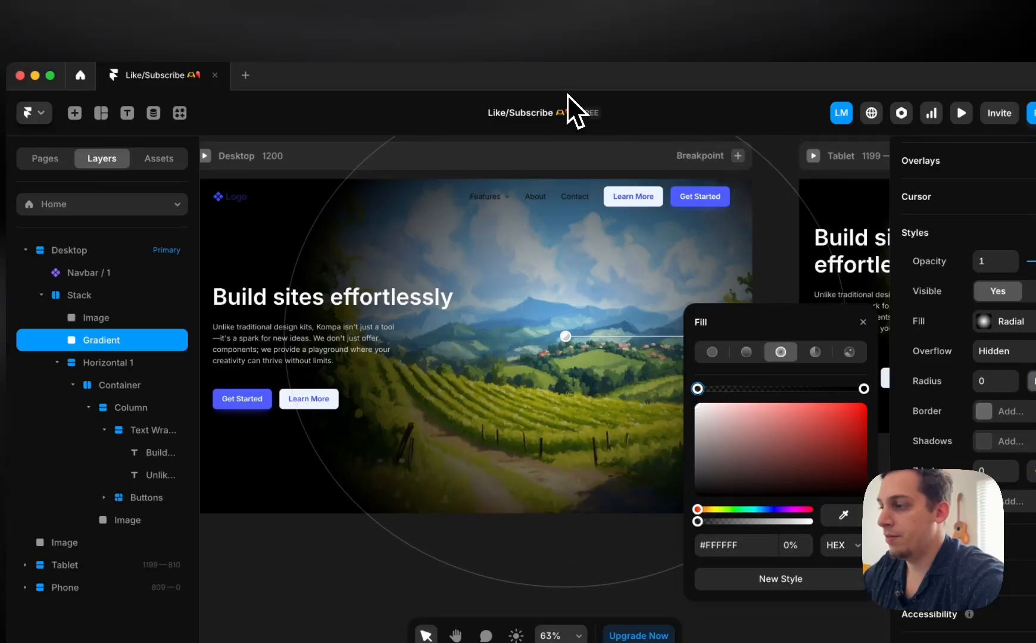
# - Widen the radial gradient's ellipse horizontally and reduce its vertical extent so the dark edges fade softly around the painting
pyautogui.hscroll(-3, 416, 323)
pyautogui.scroll(1, 416, 323)
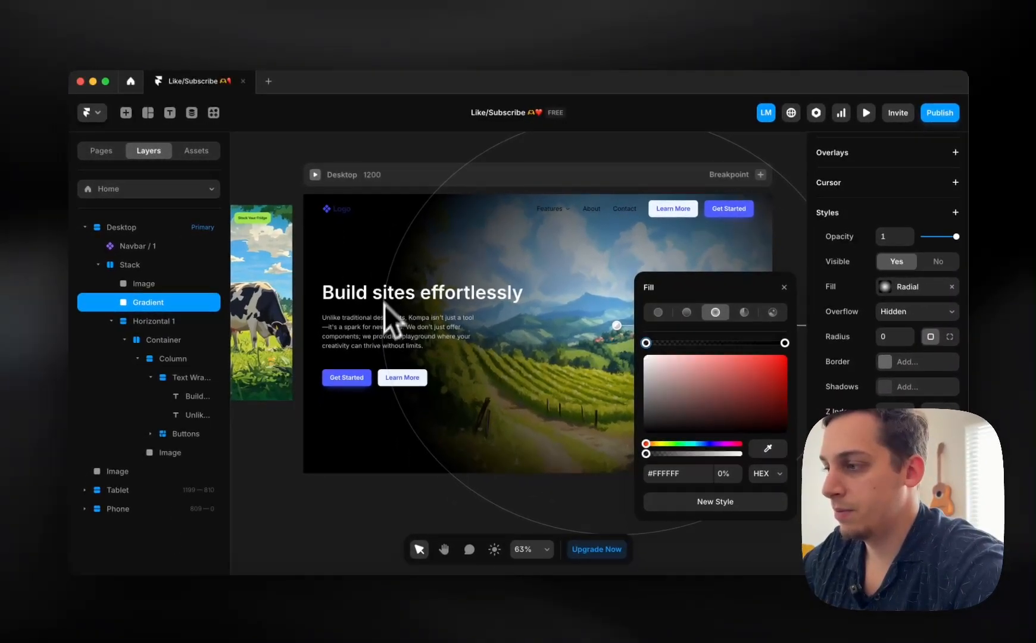
pyautogui.scroll(-3, 498, 310)
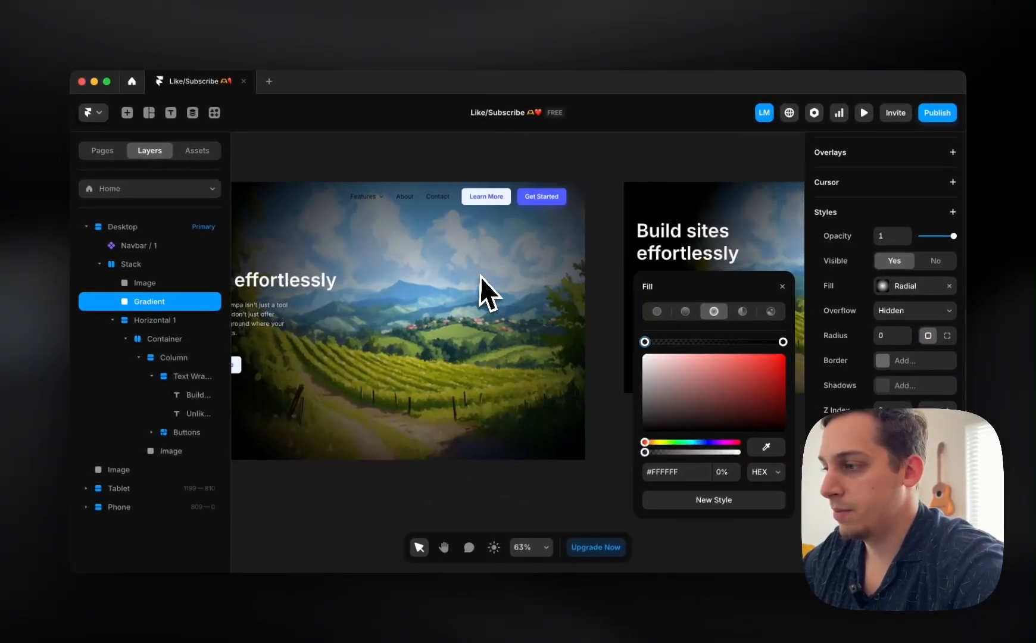
pyautogui.moveTo(605, 300); pyautogui.dragTo(664, 298)
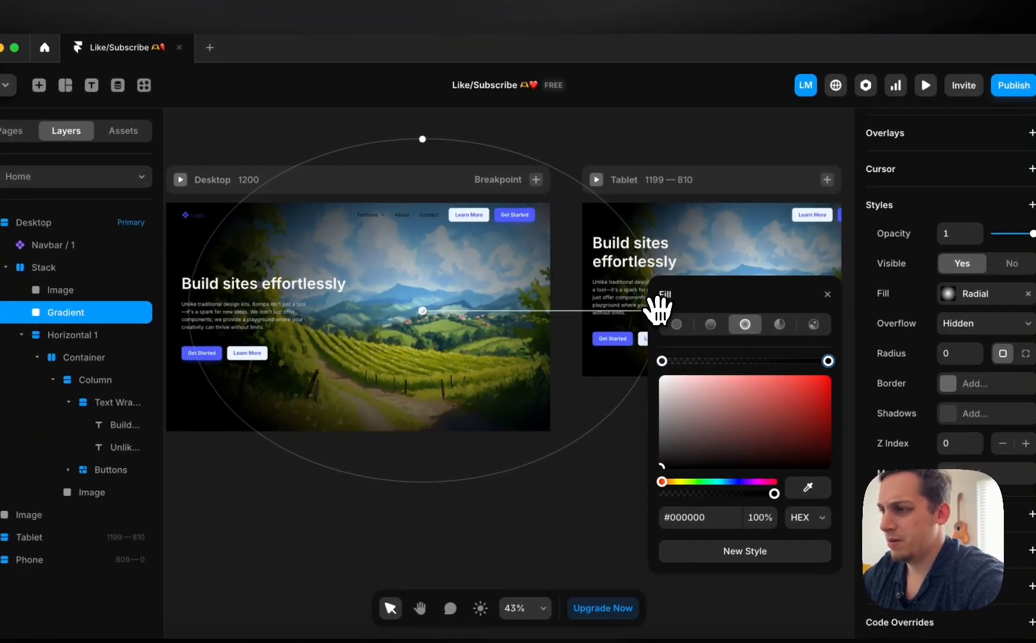
pyautogui.scroll(-1, 572, 330)
pyautogui.hscroll(-1, 572, 331)
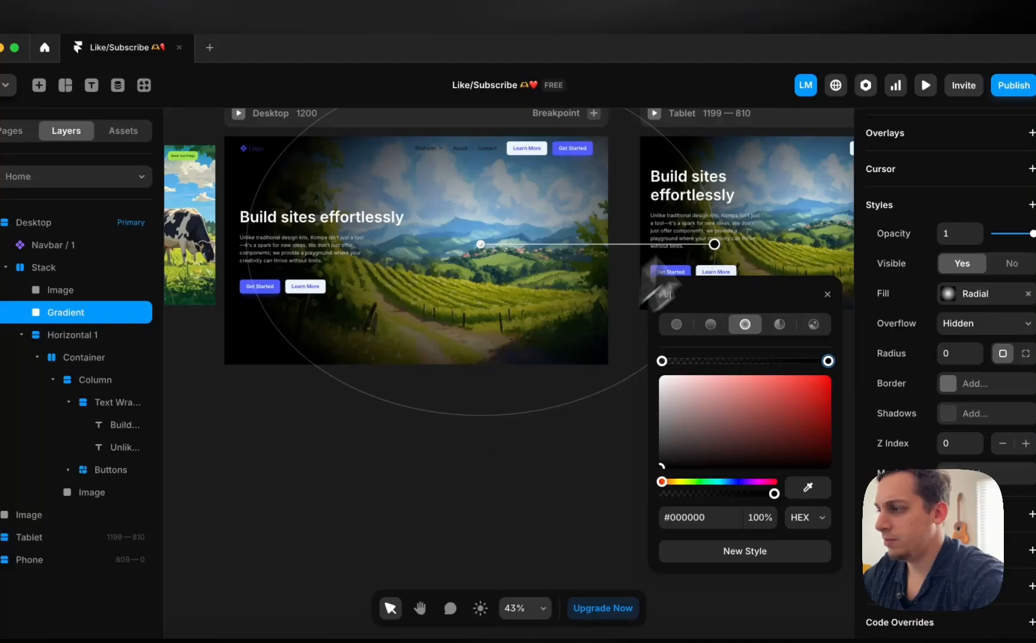
pyautogui.scroll(-5, 613, 313)
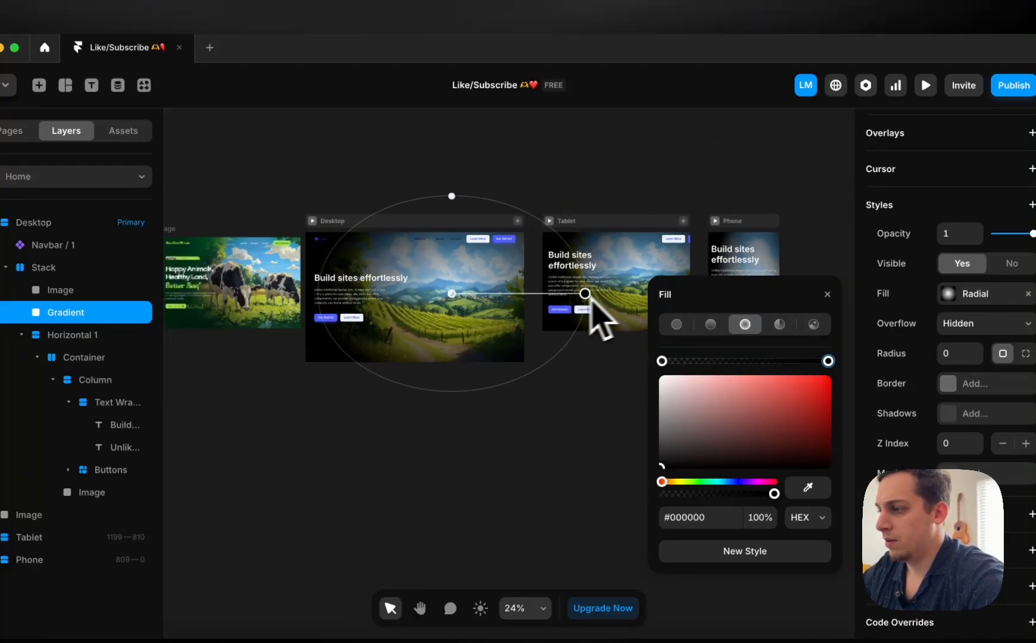
pyautogui.moveTo(587, 291); pyautogui.dragTo(581, 325)
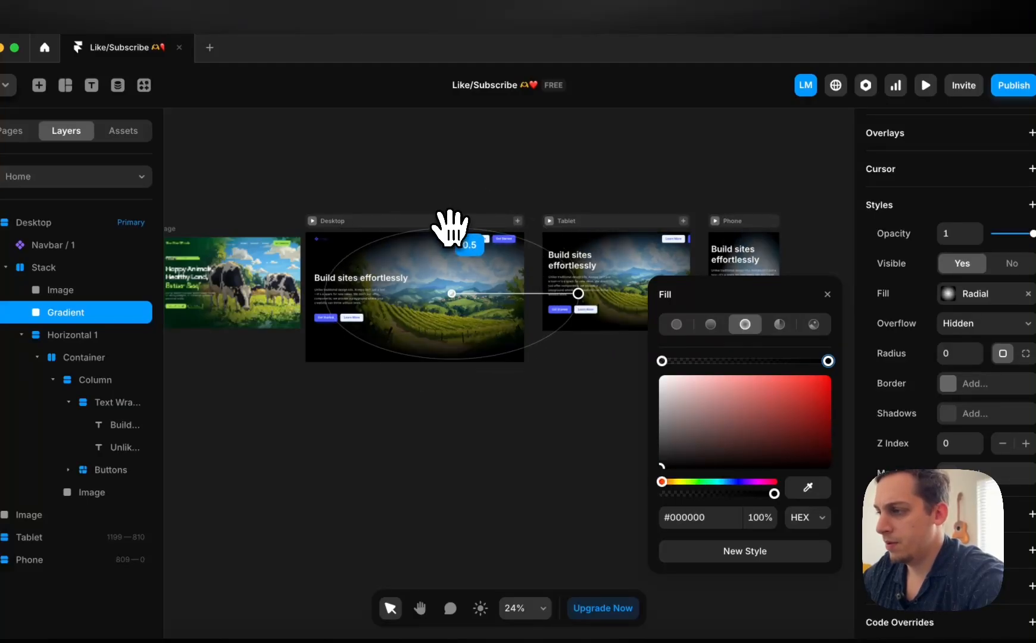
pyautogui.scroll(4, 450, 217)
pyautogui.scroll(2, 450, 217)
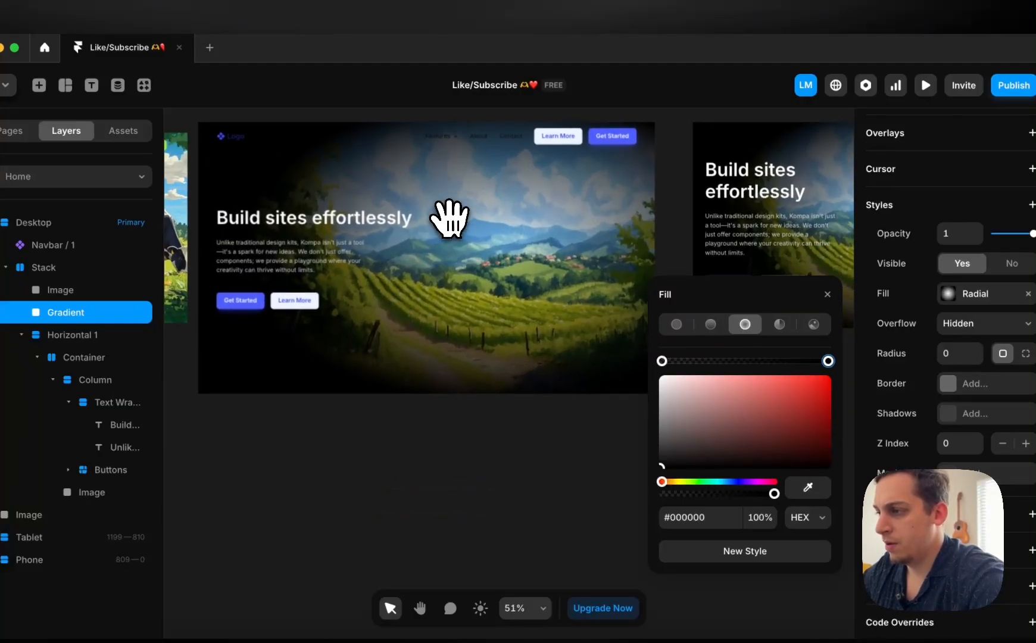
# - Change the Desktop frame's background fill to black #000000
pyautogui.click(254, 410)
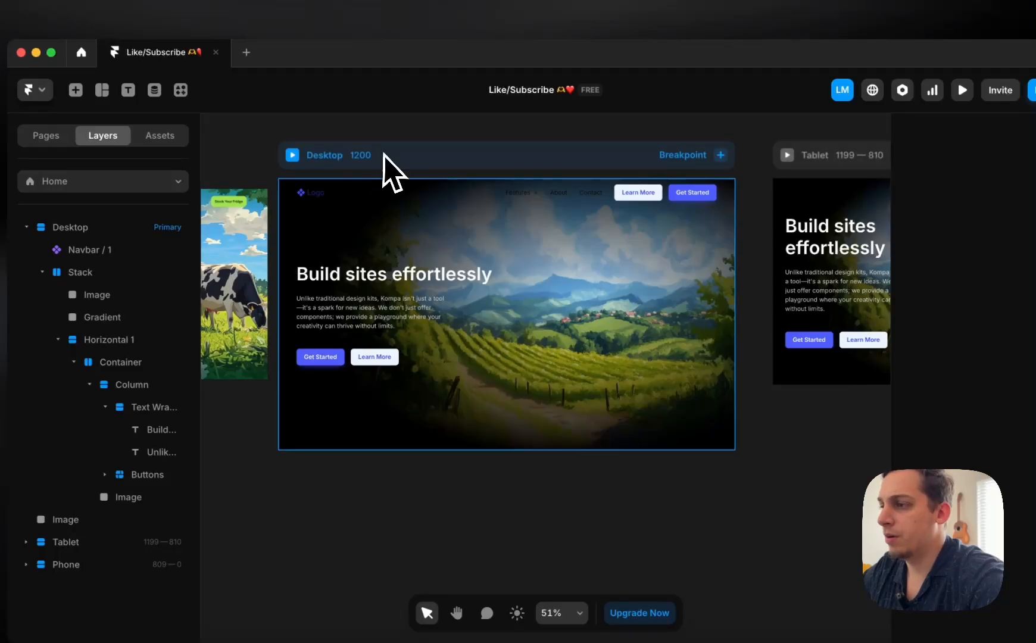
pyautogui.click(382, 166)
pyautogui.click(990, 516)
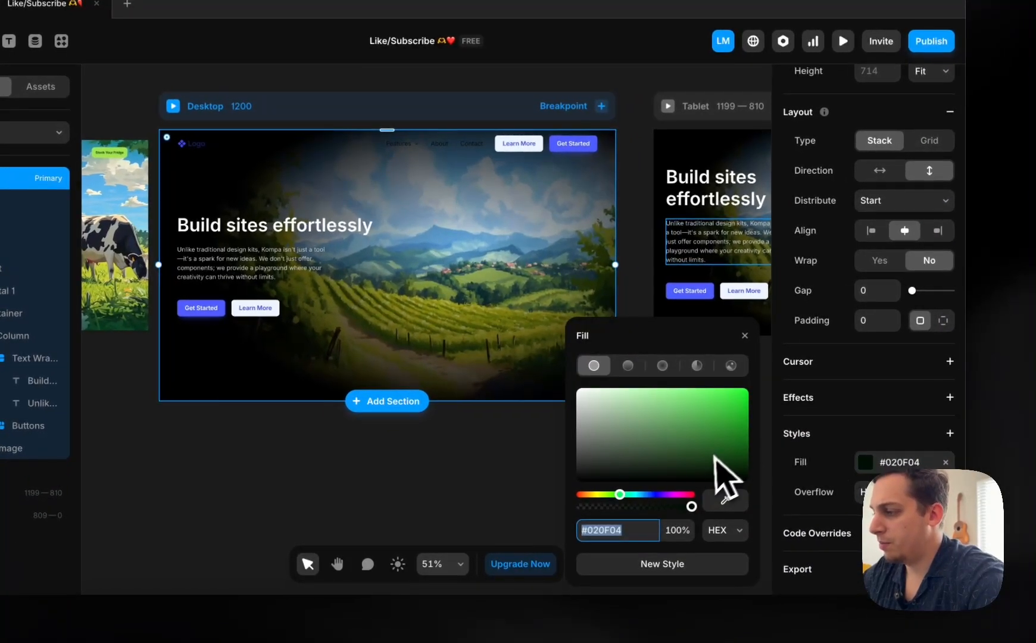
pyautogui.click(724, 474)
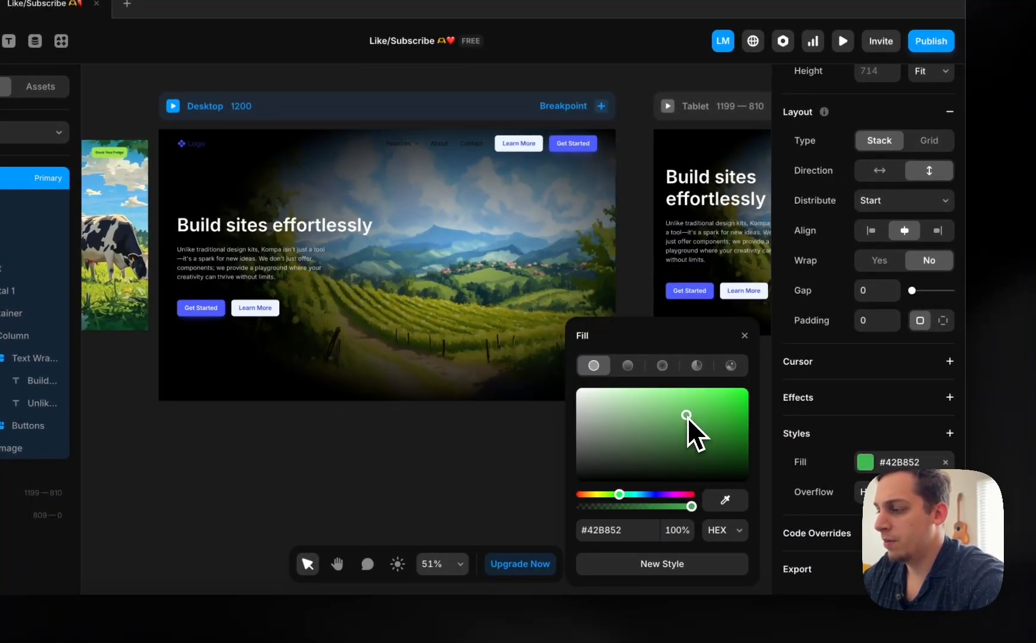
pyautogui.moveTo(688, 421); pyautogui.dragTo(726, 486)
pyautogui.moveTo(588, 500); pyautogui.dragTo(564, 503)
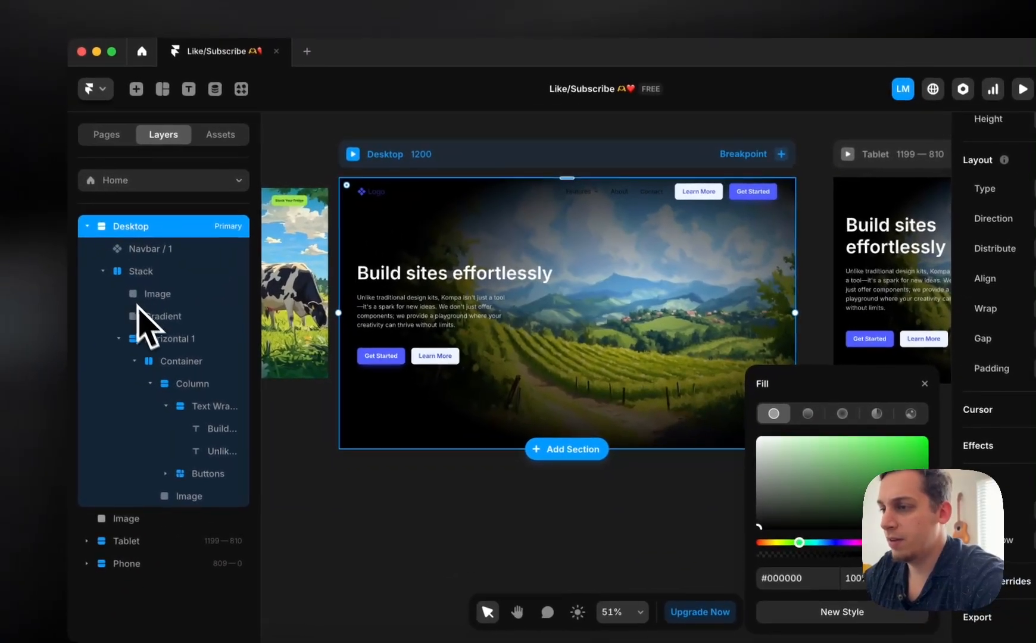
# - Set the outer color stop of the Gradient layer's radial fill to very dark green #001703
pyautogui.click(2, 268)
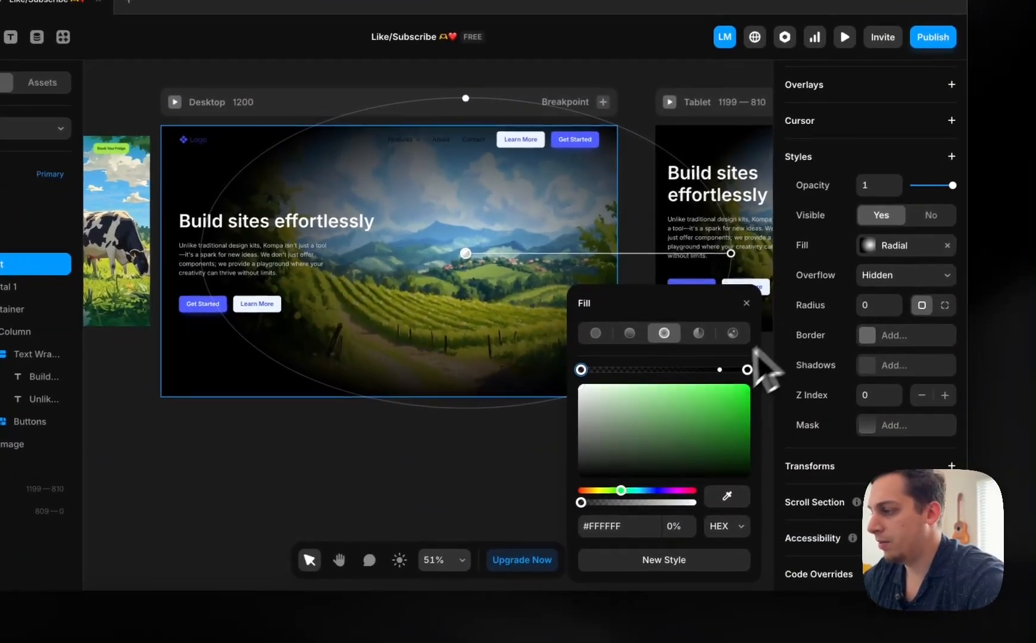
pyautogui.click(745, 368)
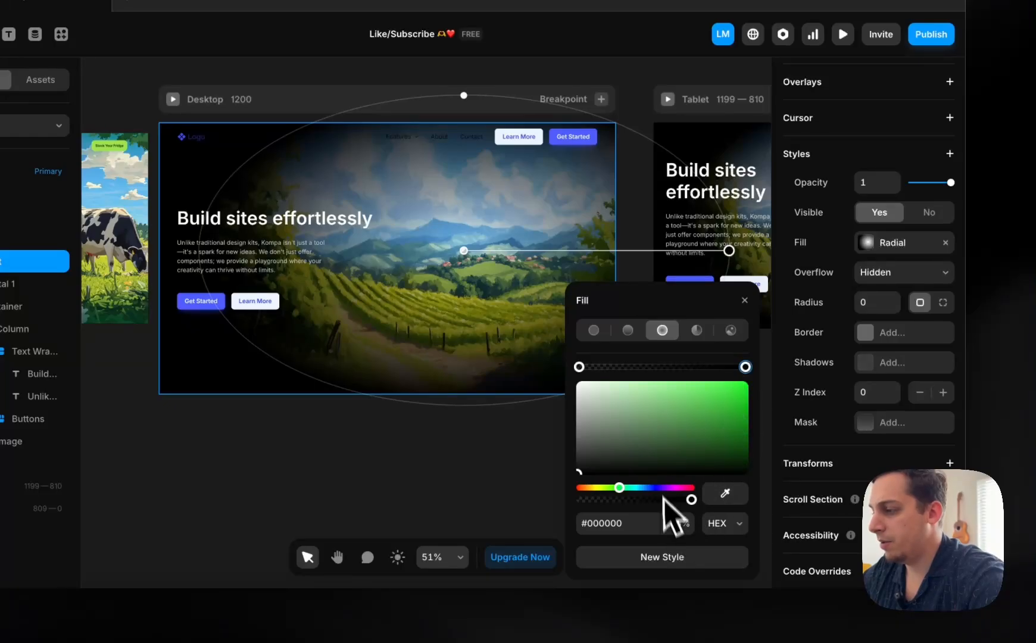
pyautogui.moveTo(690, 393); pyautogui.dragTo(794, 474)
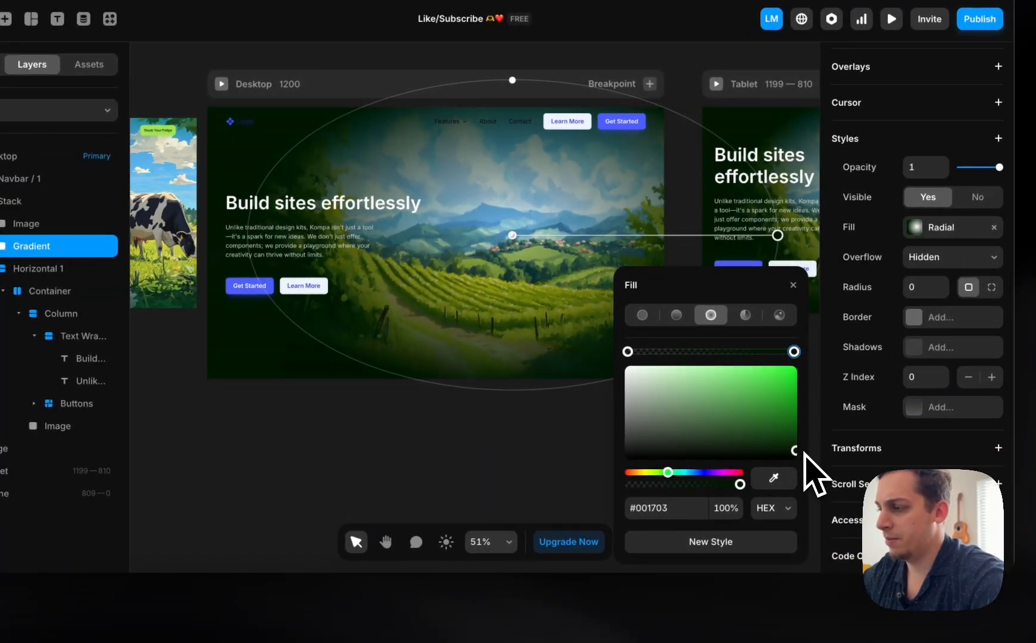
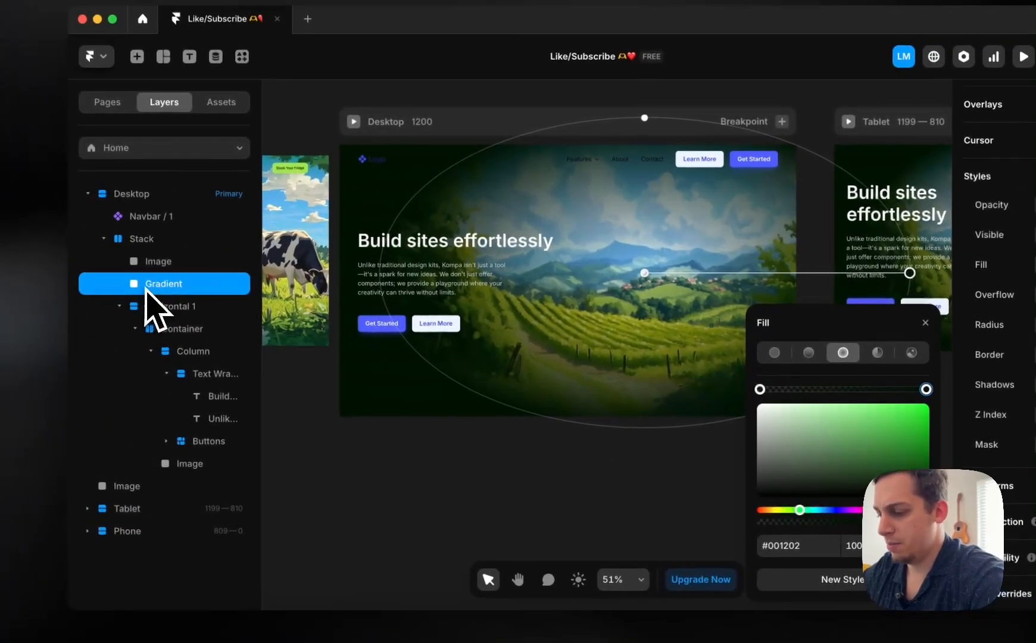
# - Duplicate the Gradient layer and set the inner and outer color stops of the copy's radial fill to black #000000
pyautogui.press('super+d')
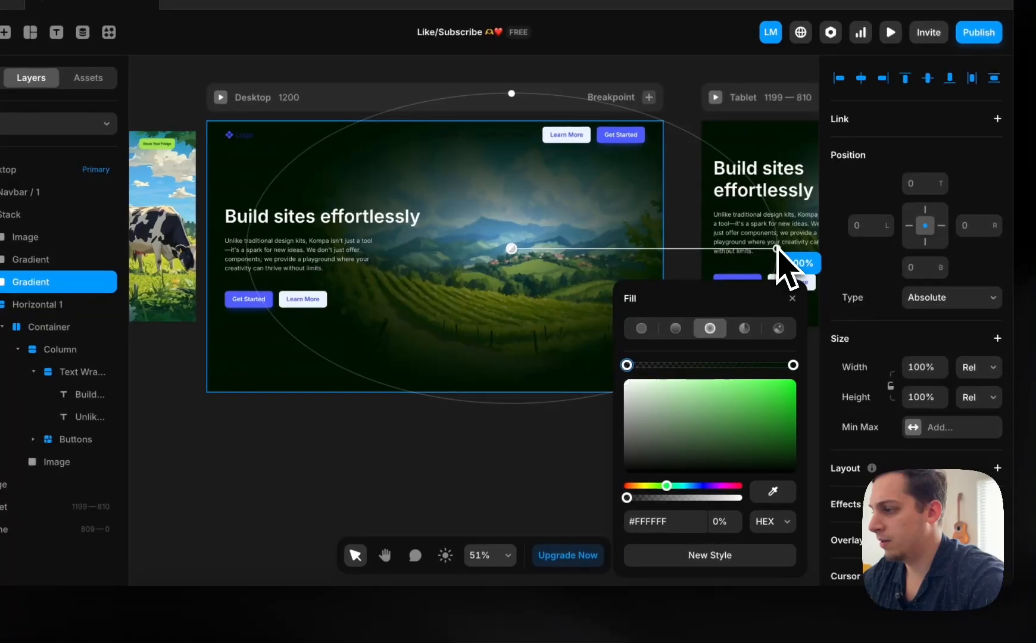
pyautogui.moveTo(762, 401); pyautogui.dragTo(554, 512)
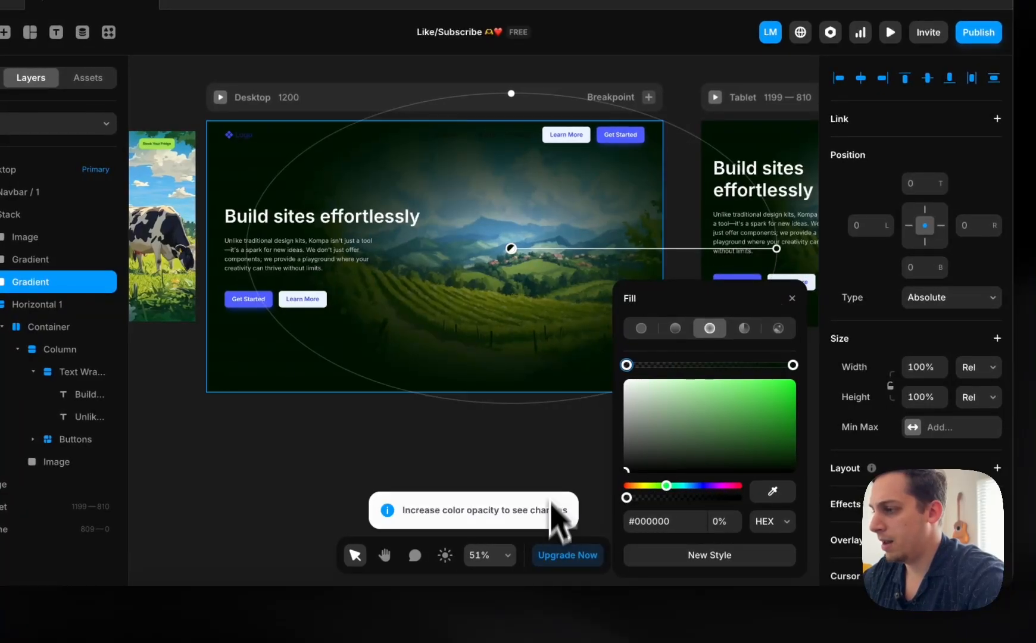
pyautogui.moveTo(752, 389); pyautogui.dragTo(416, 578)
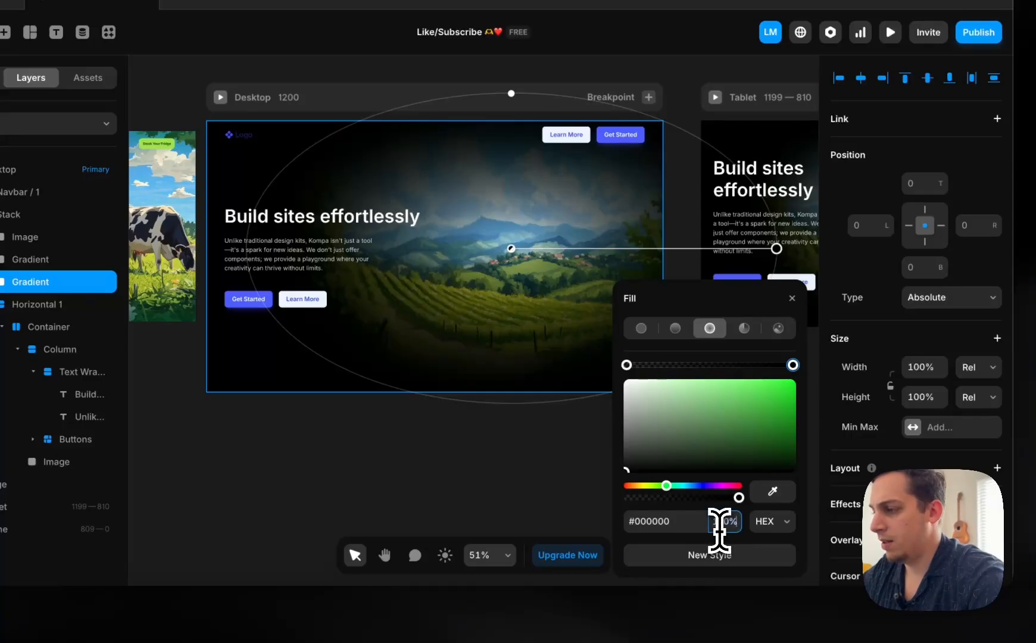
# - Lower the opacity of the duplicated gradient's outer black stop to 30%
pyautogui.hotkey('shift', 'Down')
pyautogui.hotkey('shift', 'Down')
pyautogui.hotkey('shift', 'Down')
pyautogui.hotkey('shift', 'Down')
pyautogui.hotkey('shift', 'Down')
pyautogui.hotkey('shift', 'Down')
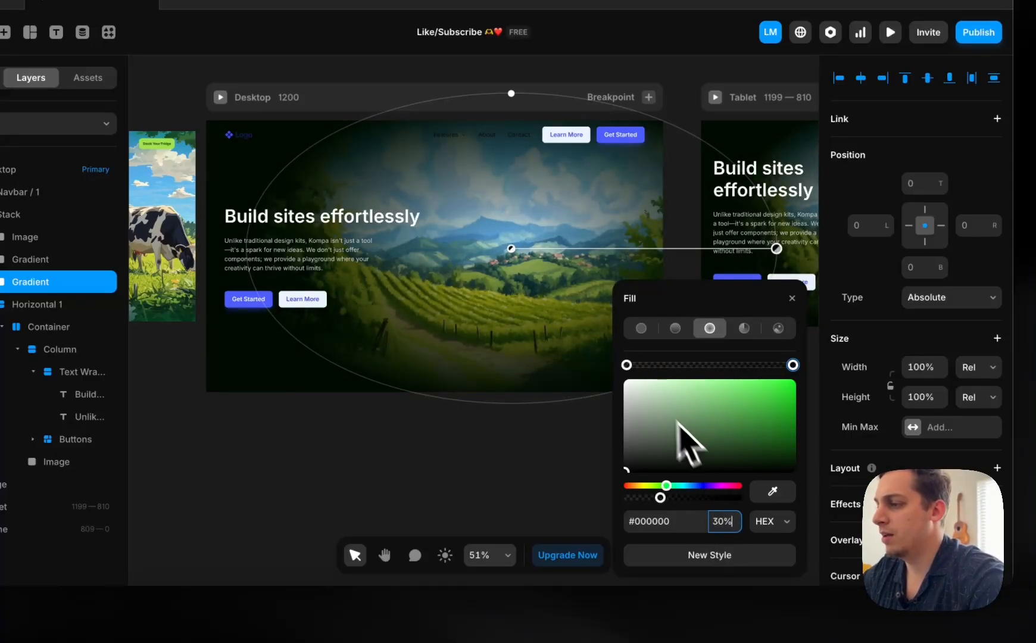
pyautogui.click(508, 485)
# - Compare the Desktop hero's darkened gradient edges with the Heartland Ranch reference image
pyautogui.hscroll(-2, 506, 485)
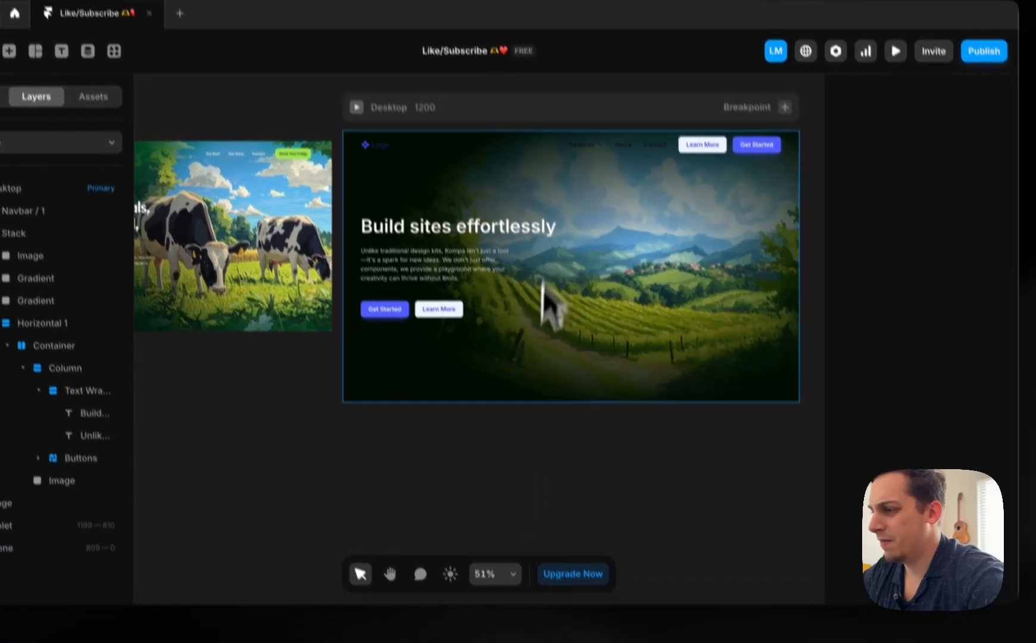
pyautogui.scroll(4, 549, 190)
pyautogui.hscroll(2, 547, 190)
pyautogui.scroll(-4, 547, 190)
pyautogui.hscroll(1, 548, 190)
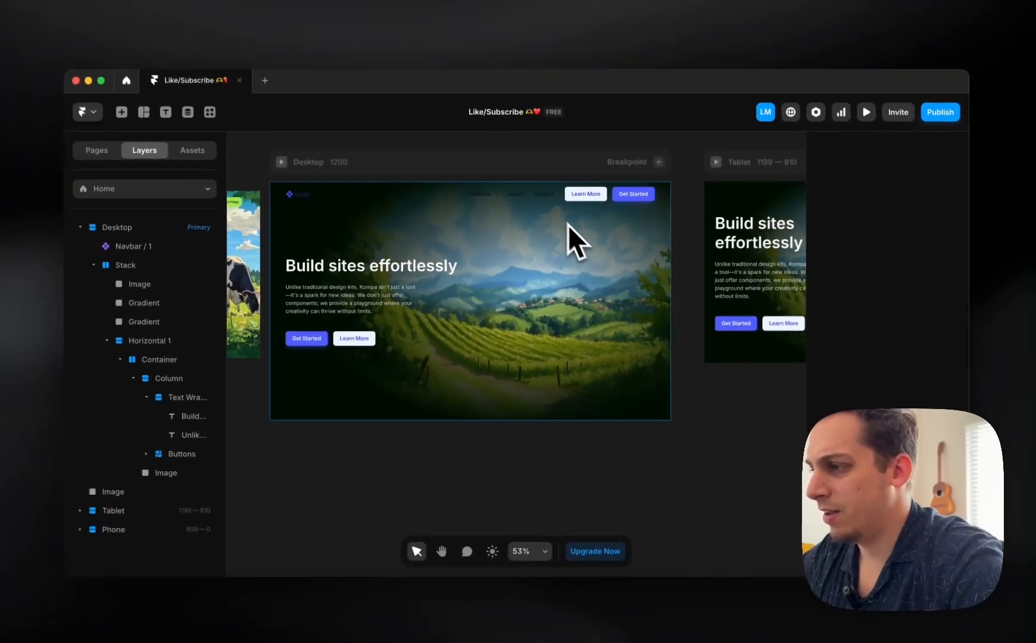
pyautogui.scroll(3, 557, 217)
pyautogui.hscroll(-2, 556, 215)
pyautogui.hscroll(1, 555, 215)
pyautogui.scroll(-3, 555, 215)
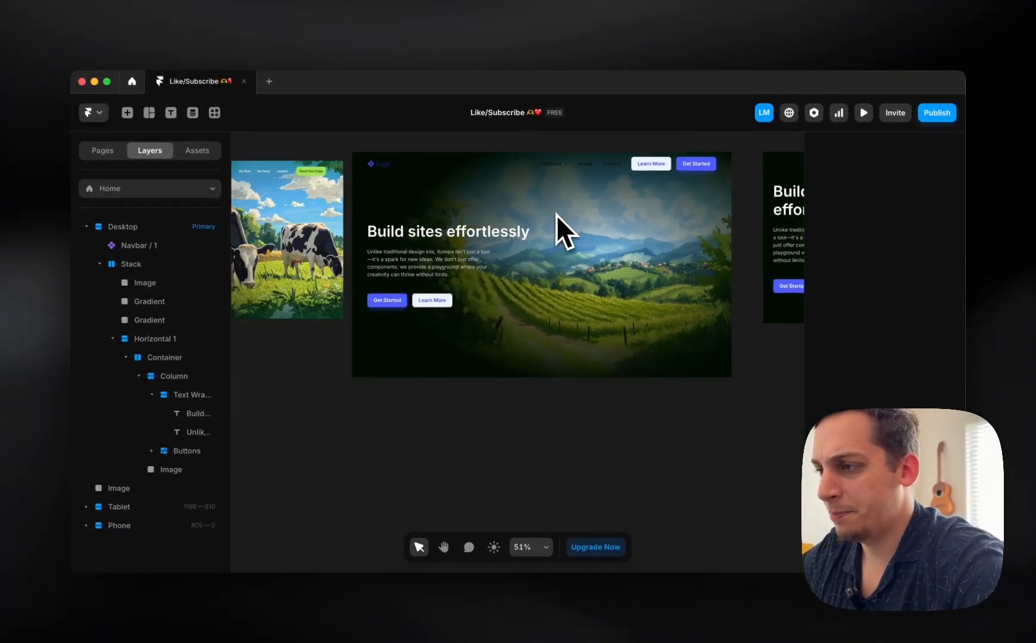
pyautogui.hscroll(-5, 556, 214)
pyautogui.hscroll(2, 589, 285)
pyautogui.scroll(-1, 571, 333)
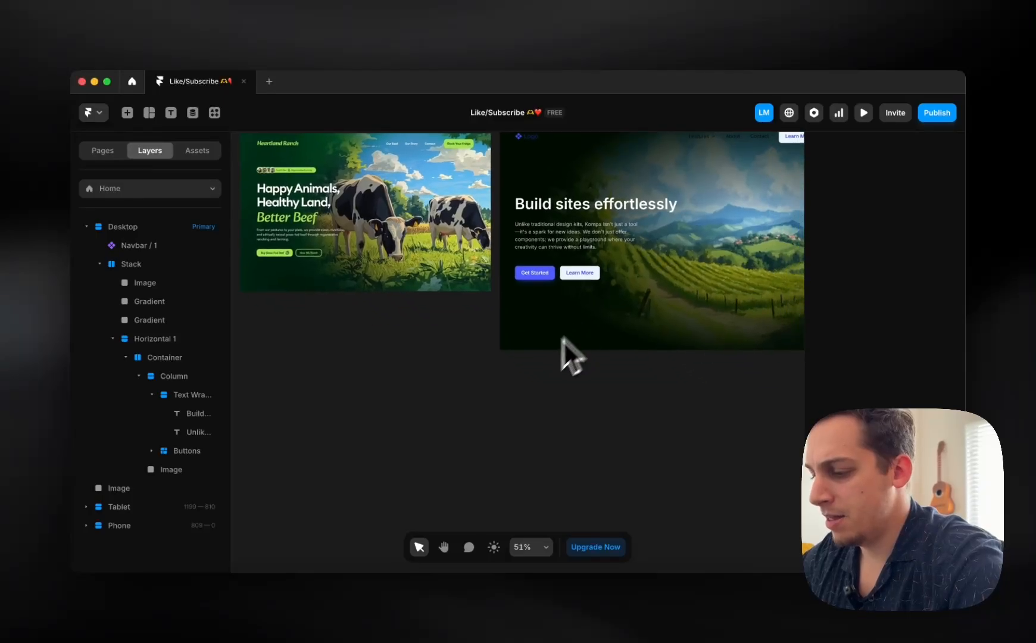
pyautogui.hscroll(5, 524, 375)
pyautogui.scroll(1, 523, 375)
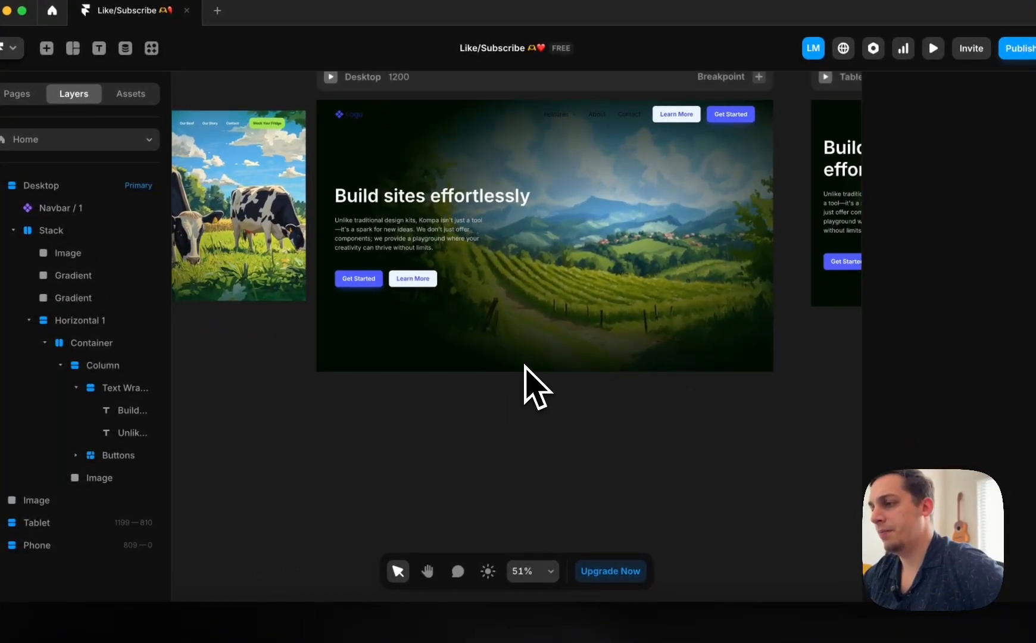
pyautogui.hscroll(-5, 524, 365)
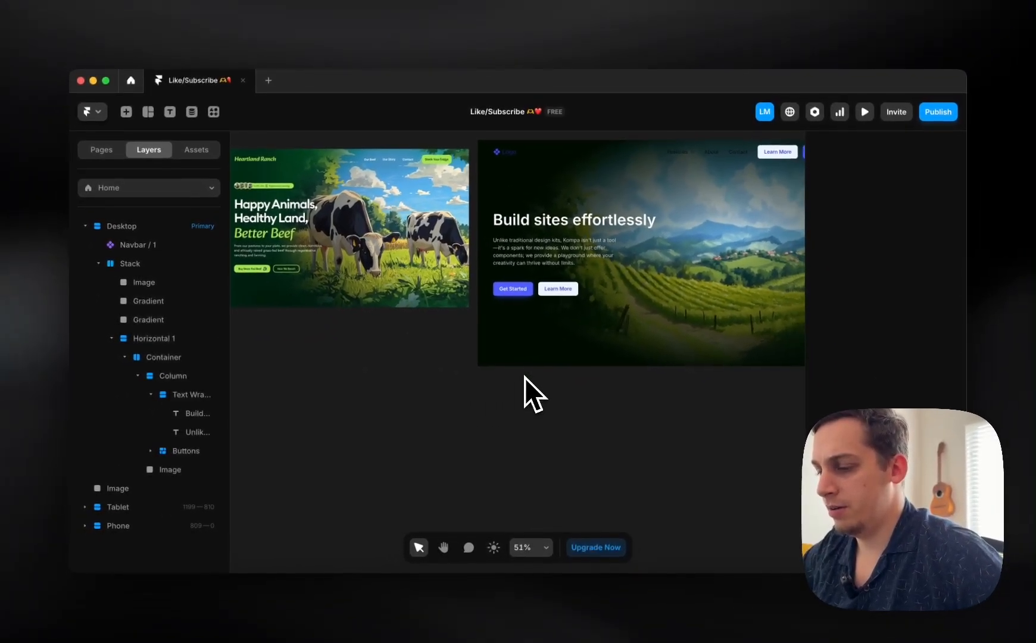
# - Draw a small square frame about 89 by 89 px on the empty canvas below the Desktop frame
pyautogui.press('f')
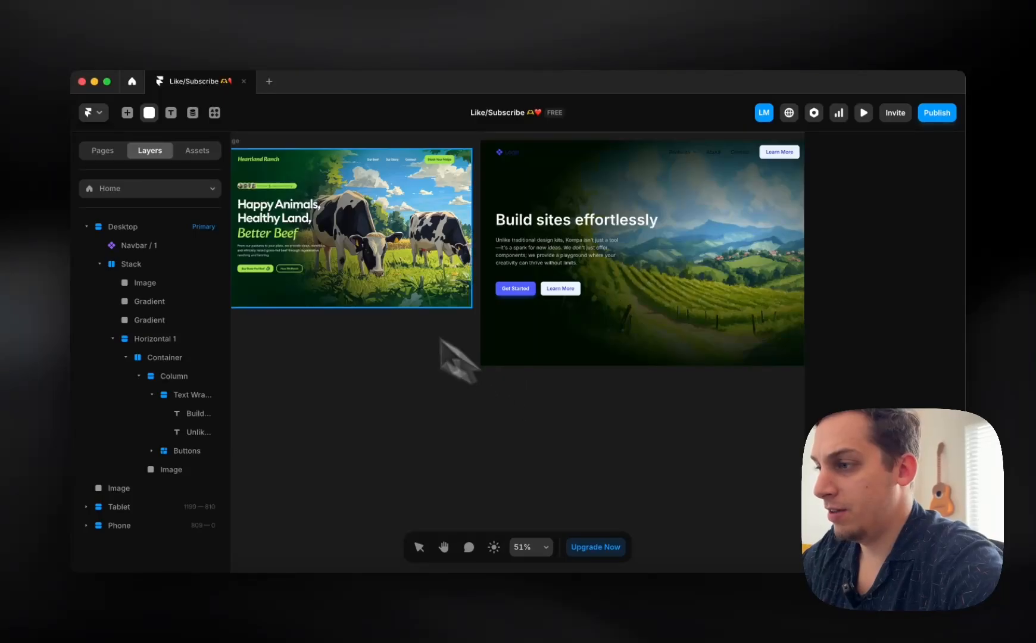
pyautogui.hscroll(2, 523, 368)
pyautogui.hscroll(-4, 520, 368)
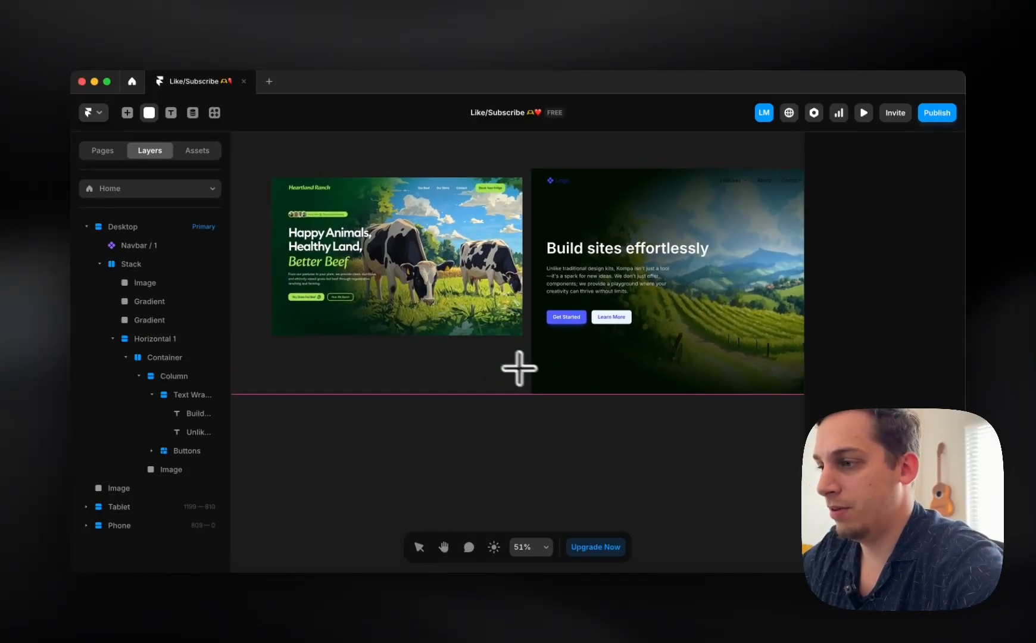
pyautogui.scroll(-1, 616, 332)
pyautogui.scroll(-1, 616, 332)
pyautogui.hscroll(1, 616, 332)
pyautogui.moveTo(518, 369); pyautogui.dragTo(546, 396)
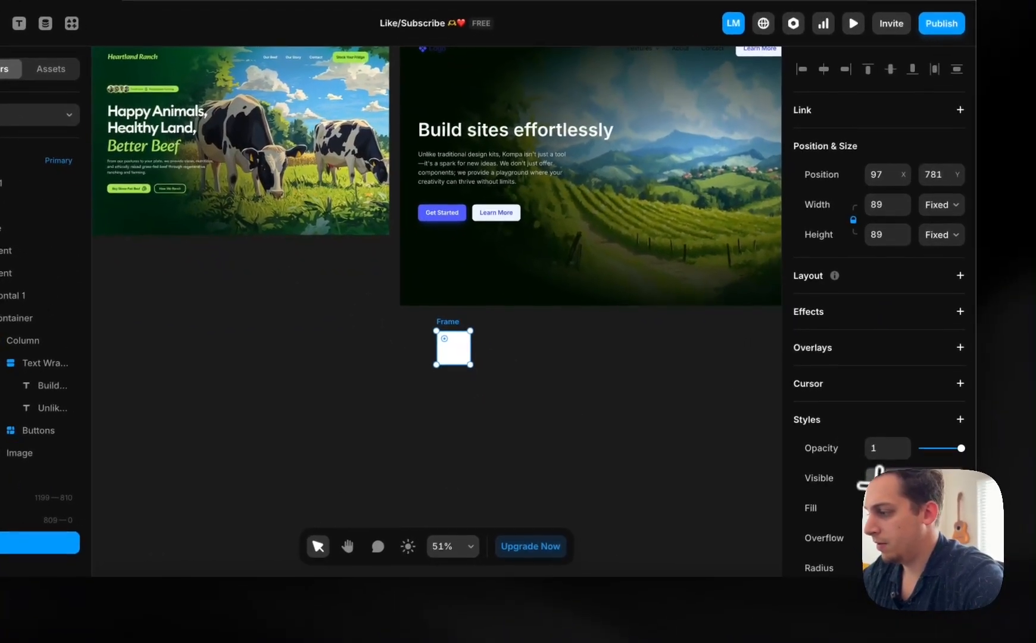
# - Fill the small square frame with the lime green sampled from the Heartland Ranch reference's button
pyautogui.click(881, 507)
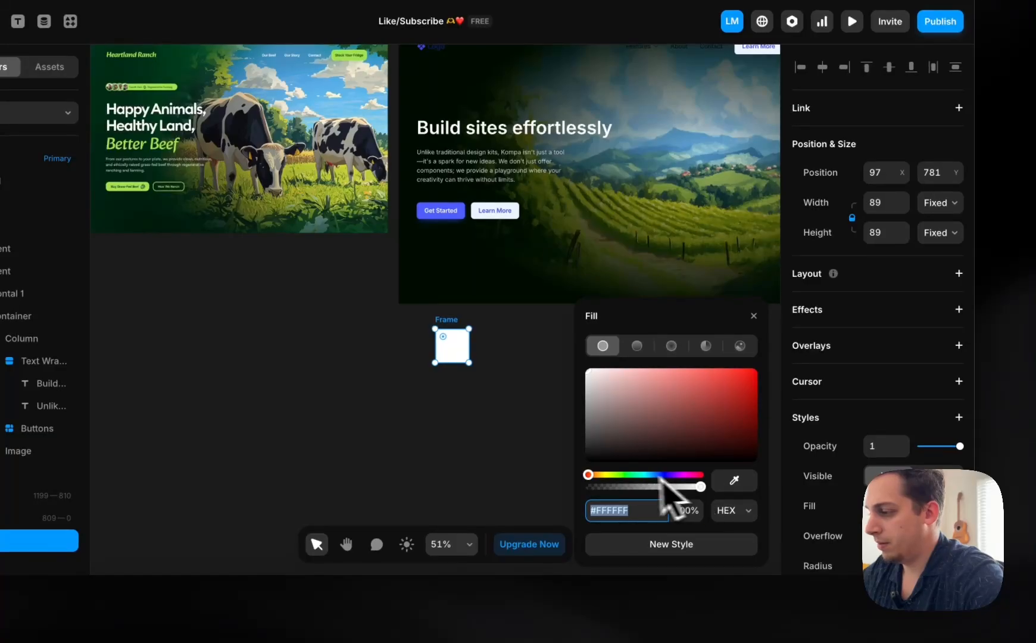
pyautogui.click(734, 480)
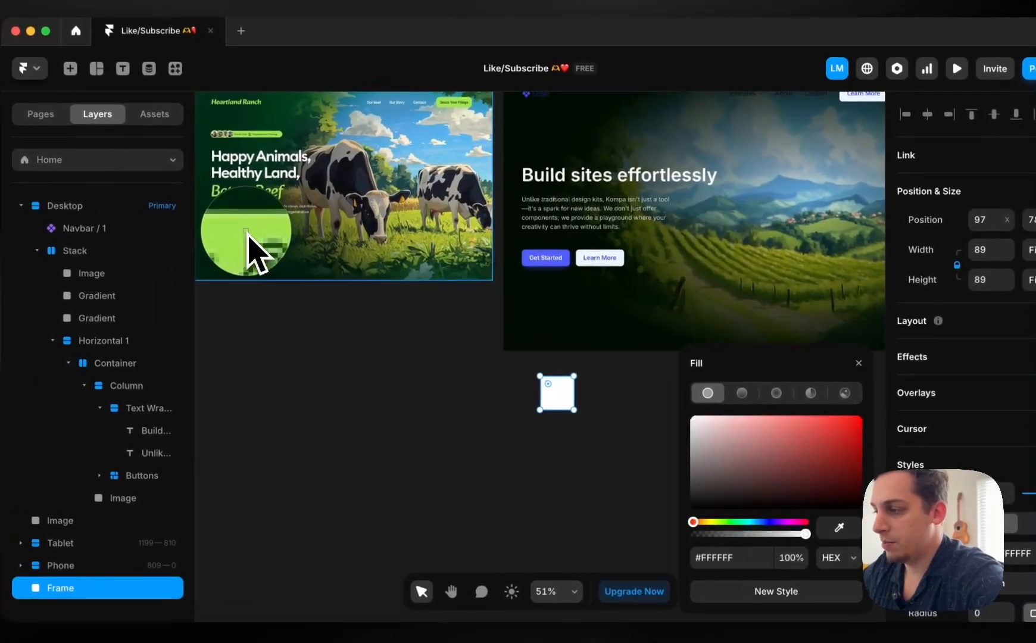
pyautogui.click(145, 193)
# - Shift the hue of the square frame's fill from the sampled green to purple #6552E3
pyautogui.moveTo(684, 503); pyautogui.dragTo(677, 503)
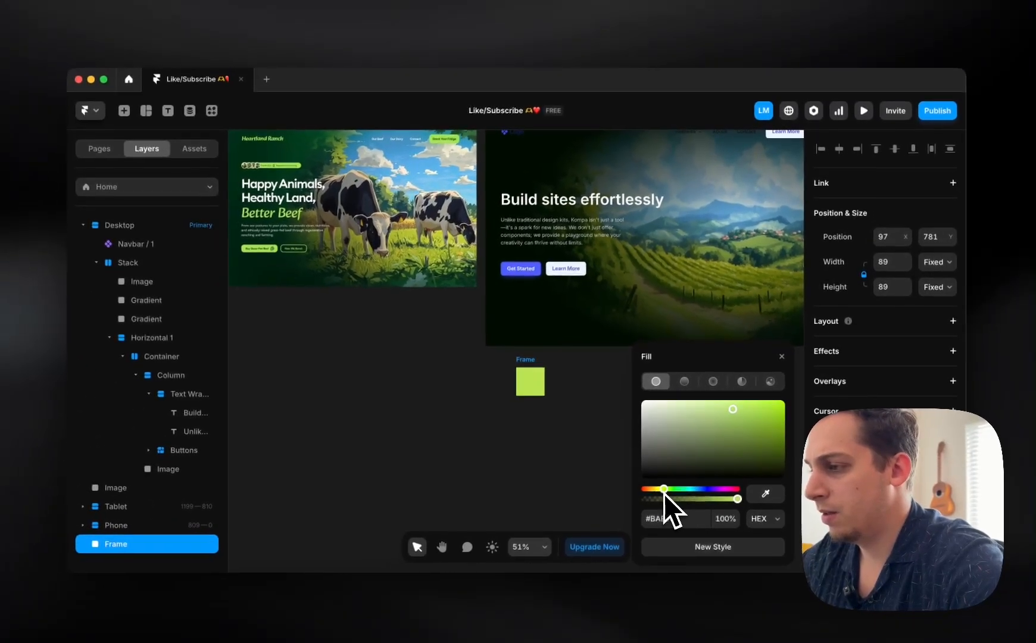
pyautogui.moveTo(626, 472); pyautogui.dragTo(712, 494)
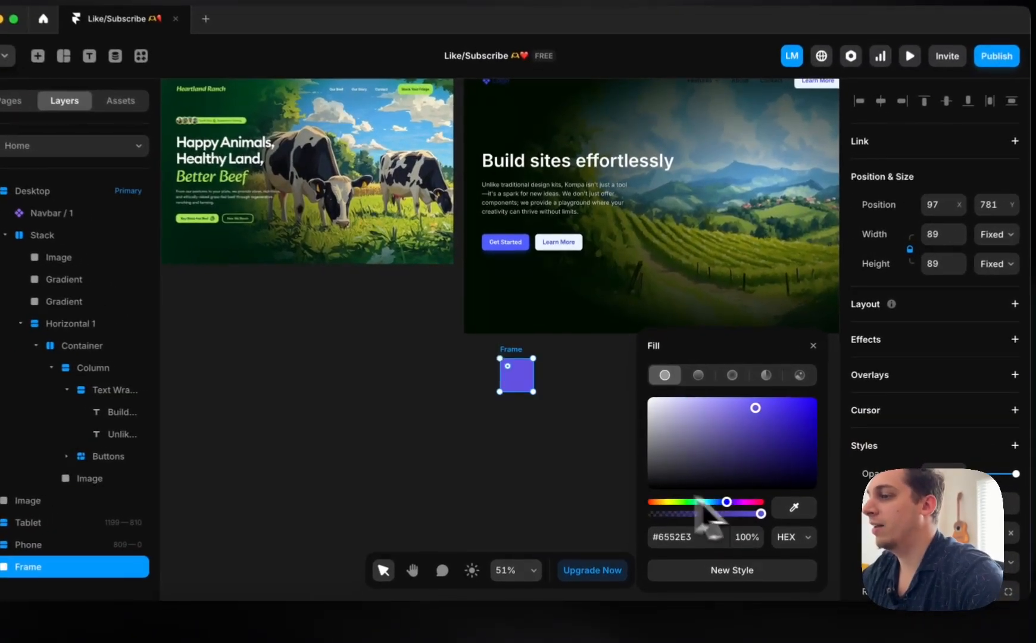
# - Inspect the hero's painting and gradient overlay up close and alongside the reference image
pyautogui.hscroll(3, 567, 460)
pyautogui.click(641, 247)
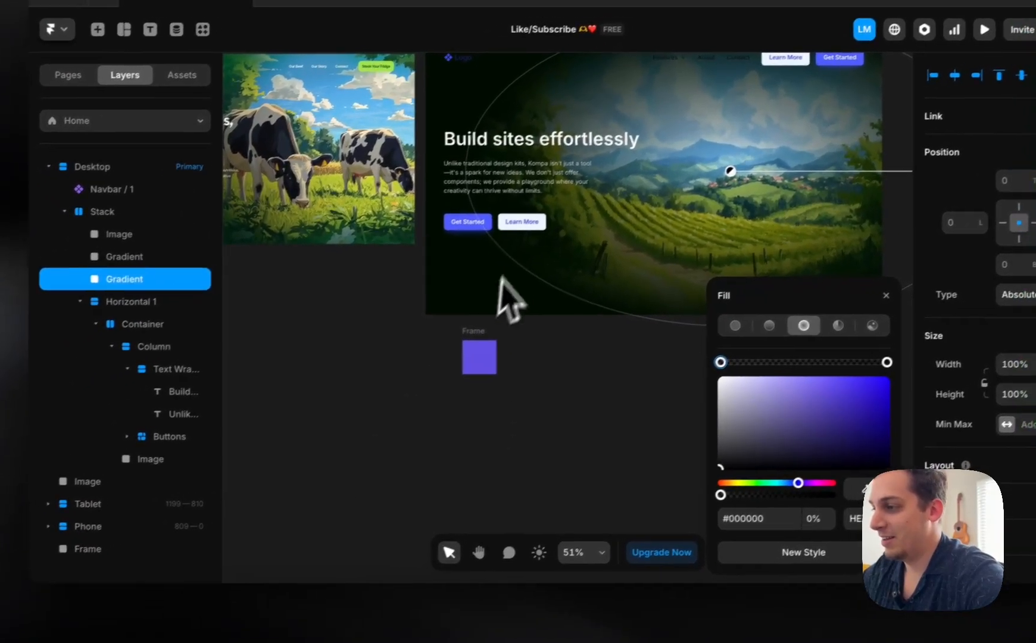
pyautogui.scroll(2, 494, 261)
pyautogui.scroll(-2, 493, 259)
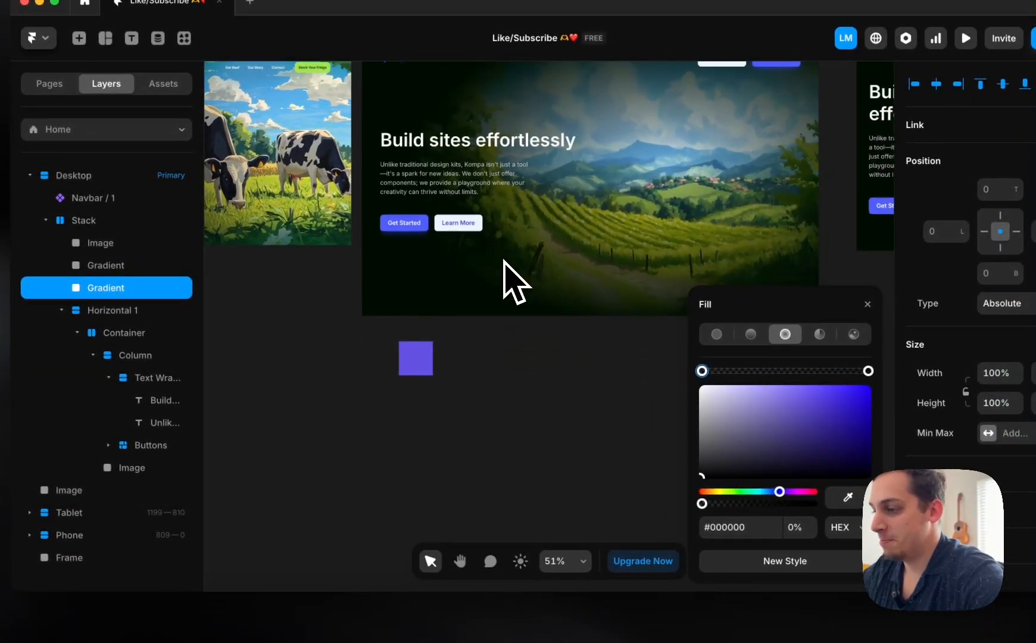
pyautogui.scroll(-5, 505, 262)
pyautogui.scroll(5, 587, 221)
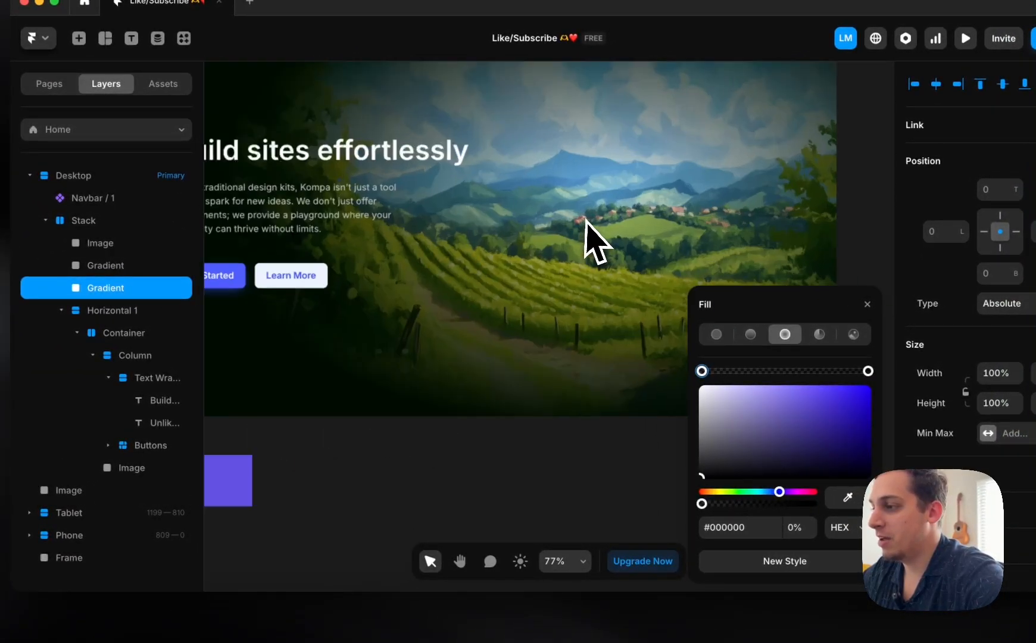
pyautogui.click(506, 453)
pyautogui.scroll(-3, 505, 463)
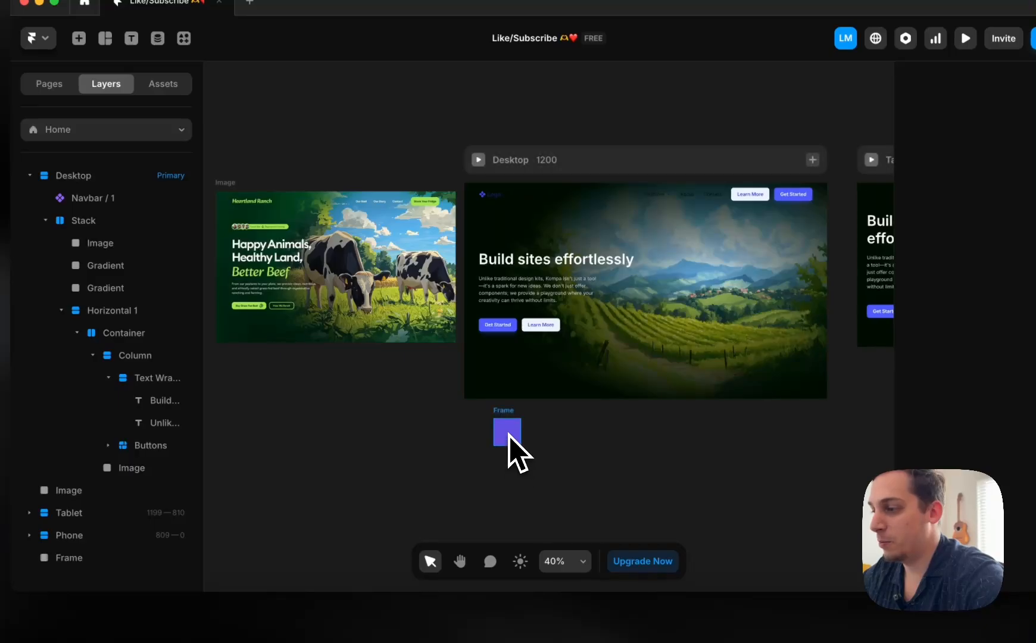
# - Switch to Midjourney in Chrome and review the upscaled and panned vineyard paintings
pyautogui.click(507, 433)
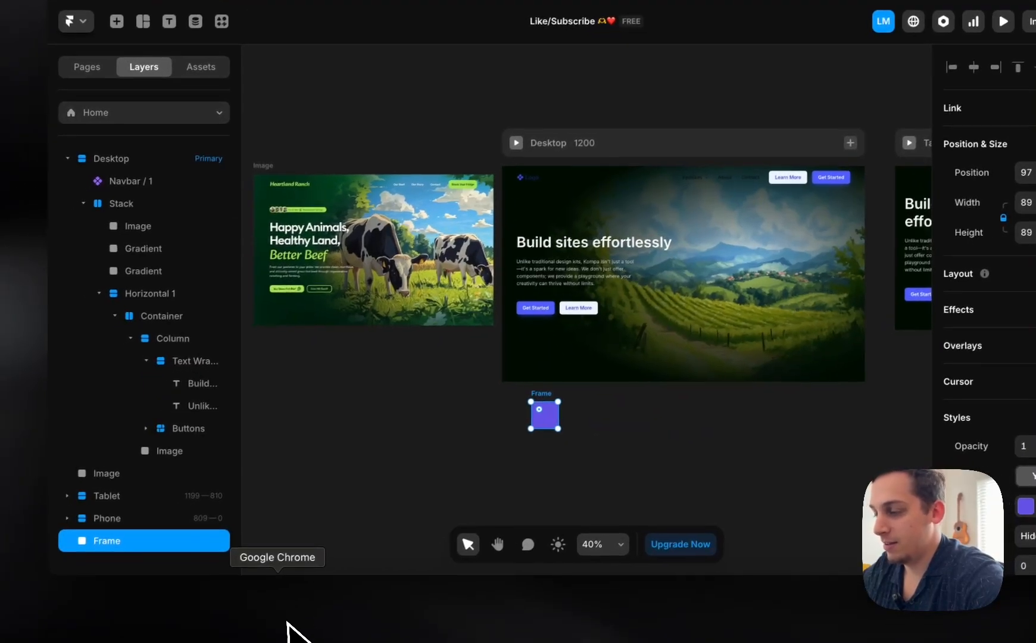
pyautogui.click(296, 628)
pyautogui.click(506, 18)
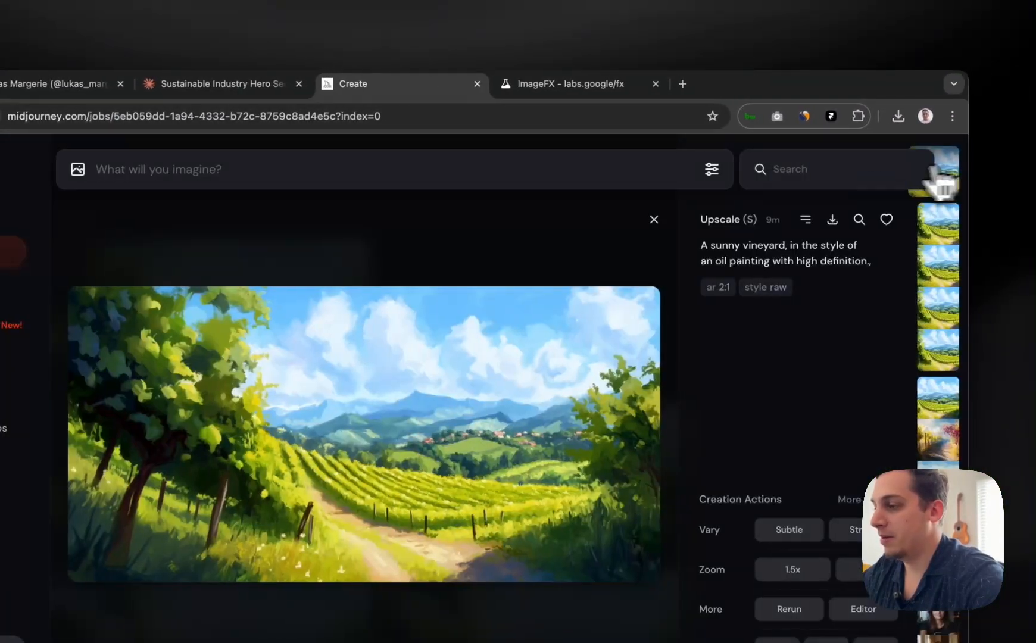
pyautogui.moveTo(751, 218)
pyautogui.click(664, 214)
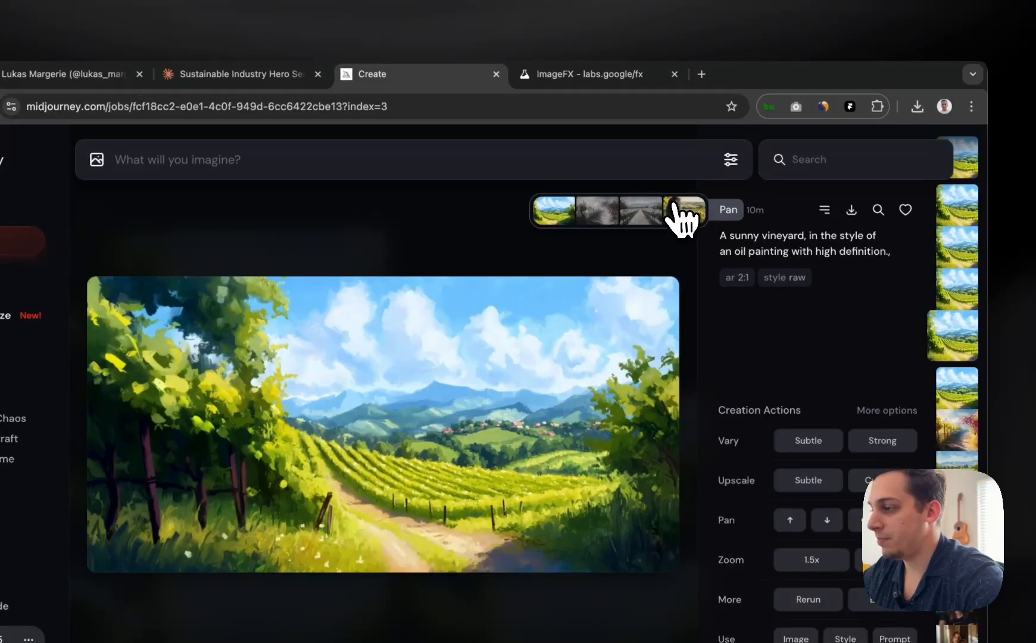
pyautogui.click(672, 211)
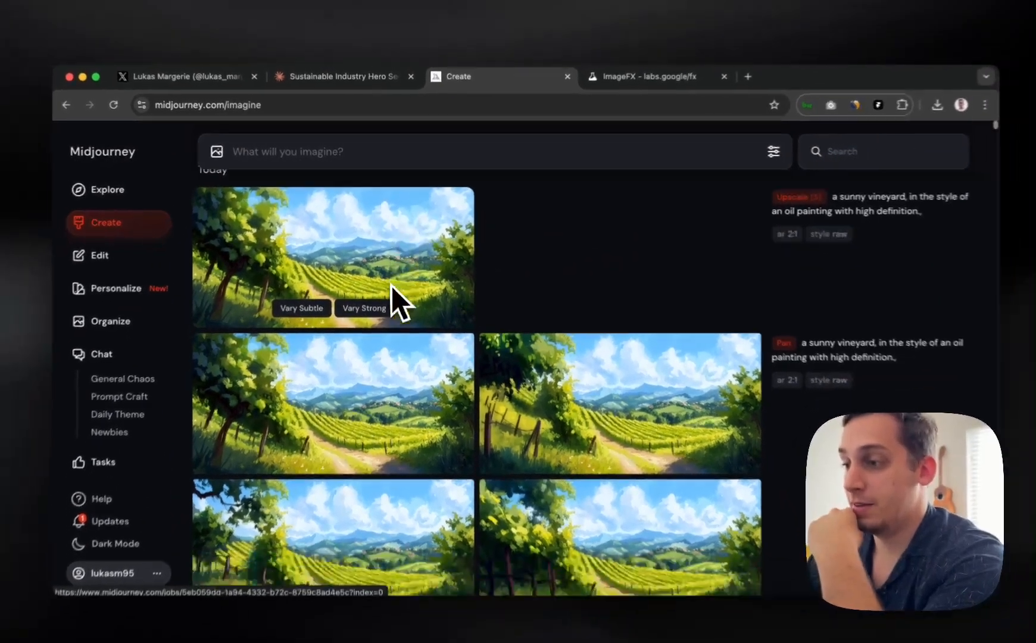
# - Reuse the original sunny vineyard oil painting prompt and its 3:2 aspect ratio for a new image
pyautogui.scroll(-5, 793, 408)
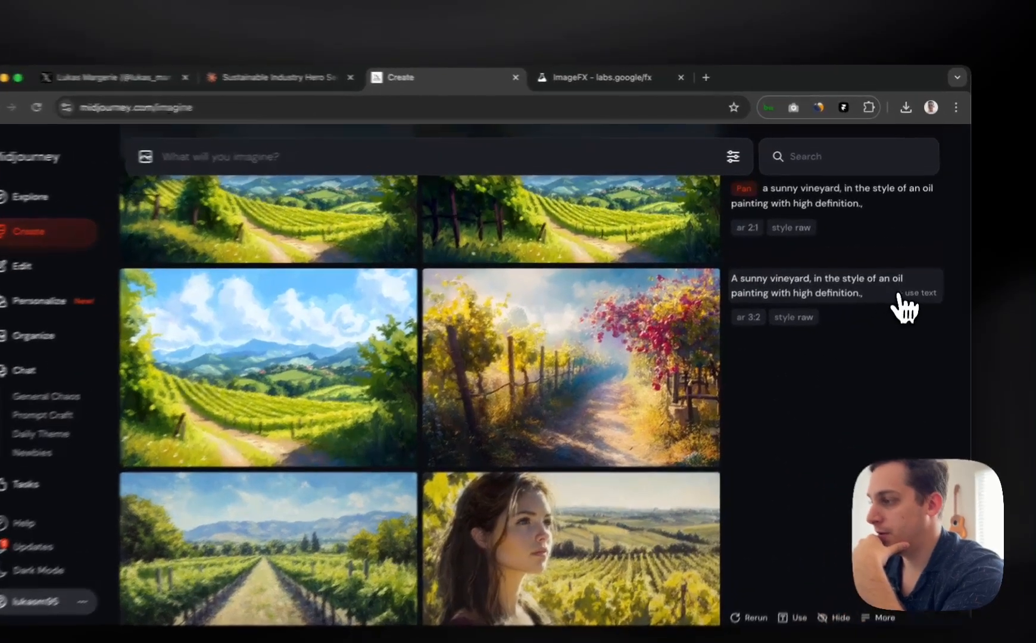
pyautogui.click(908, 275)
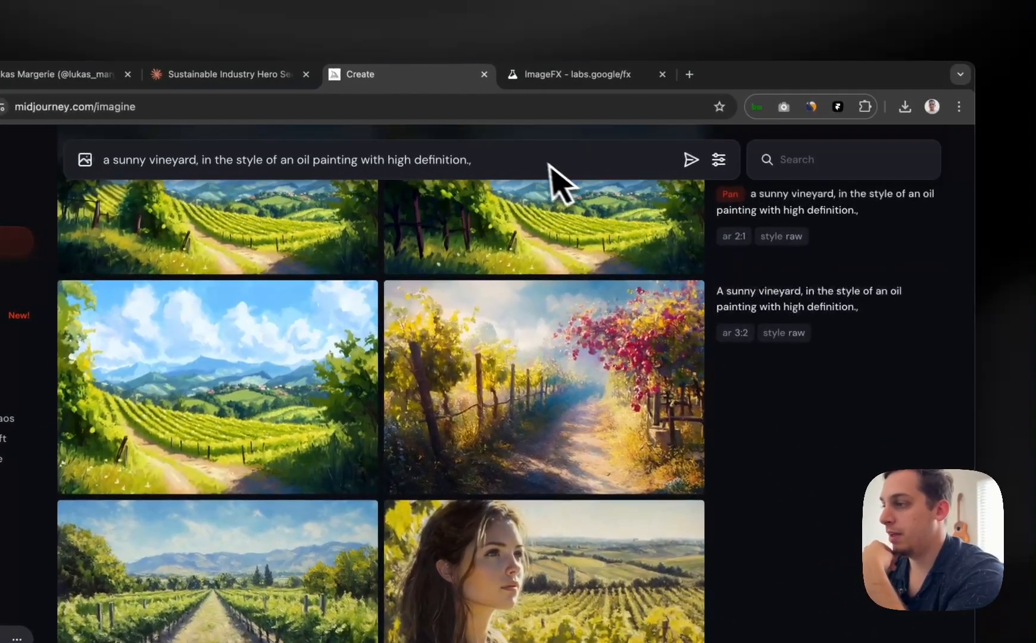
pyautogui.click(735, 332)
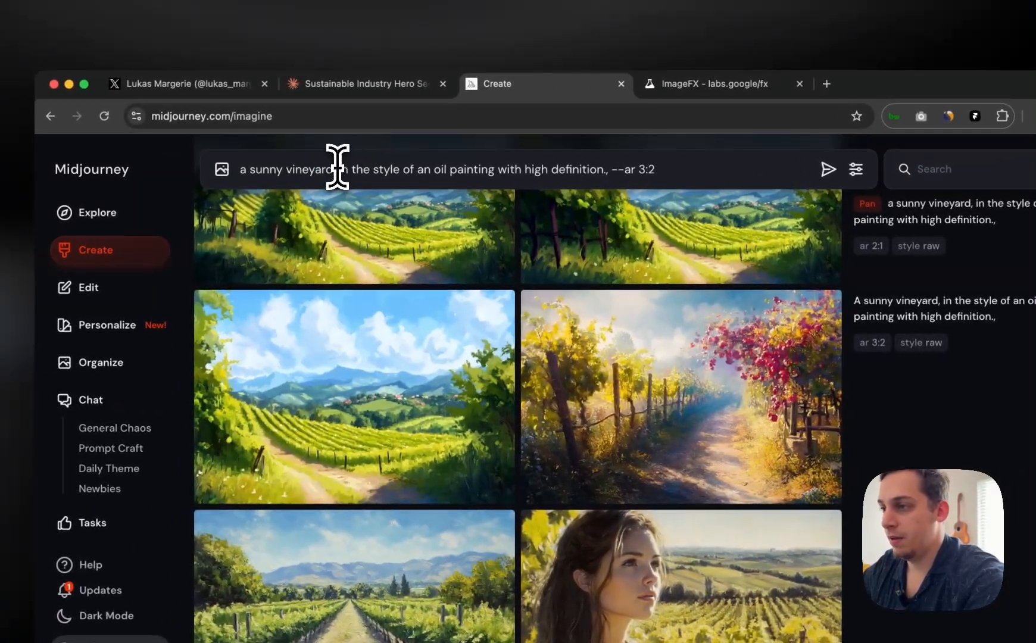
# - Replace "sunny vineyard" in the prompt with "calm bay with a sailboat", generate the images and look over the results
pyautogui.click(198, 160)
pyautogui.moveTo(333, 169); pyautogui.dragTo(231, 177)
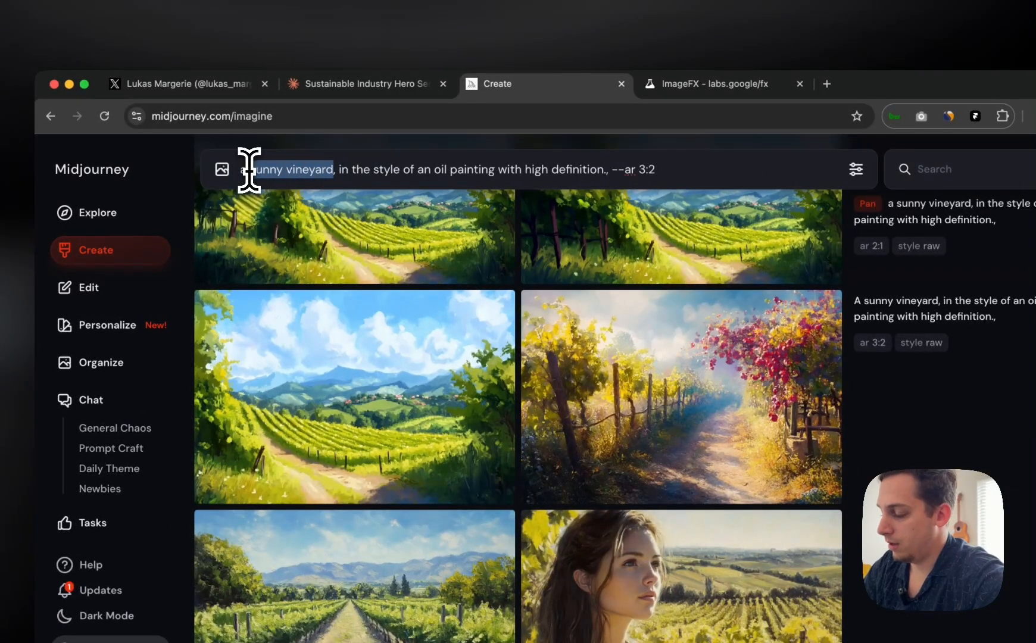
pyautogui.write('calm bay with')
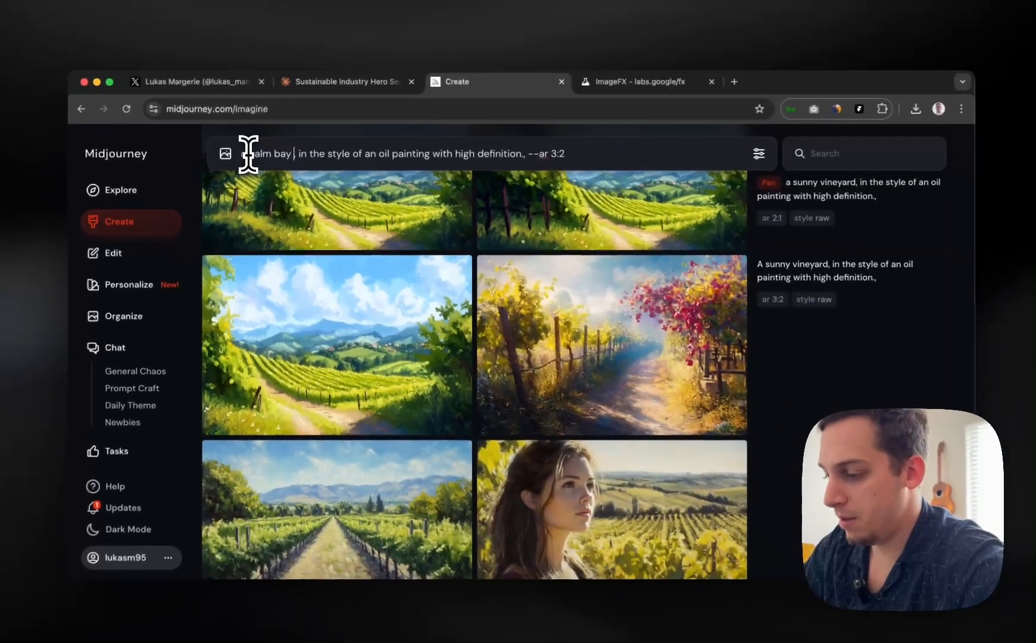
pyautogui.write(' a sailboa')
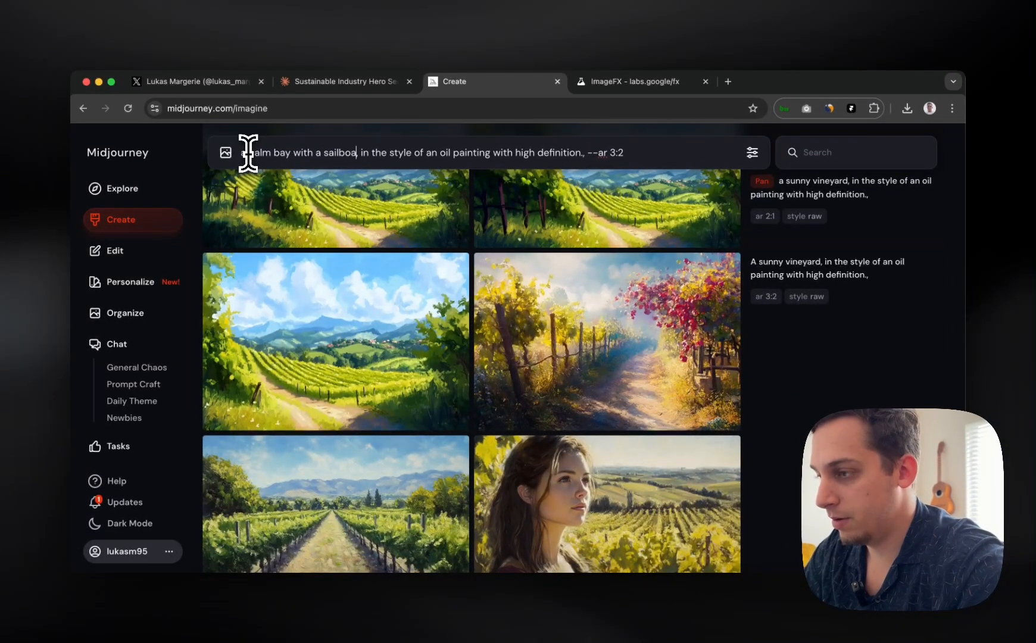
pyautogui.write('t')
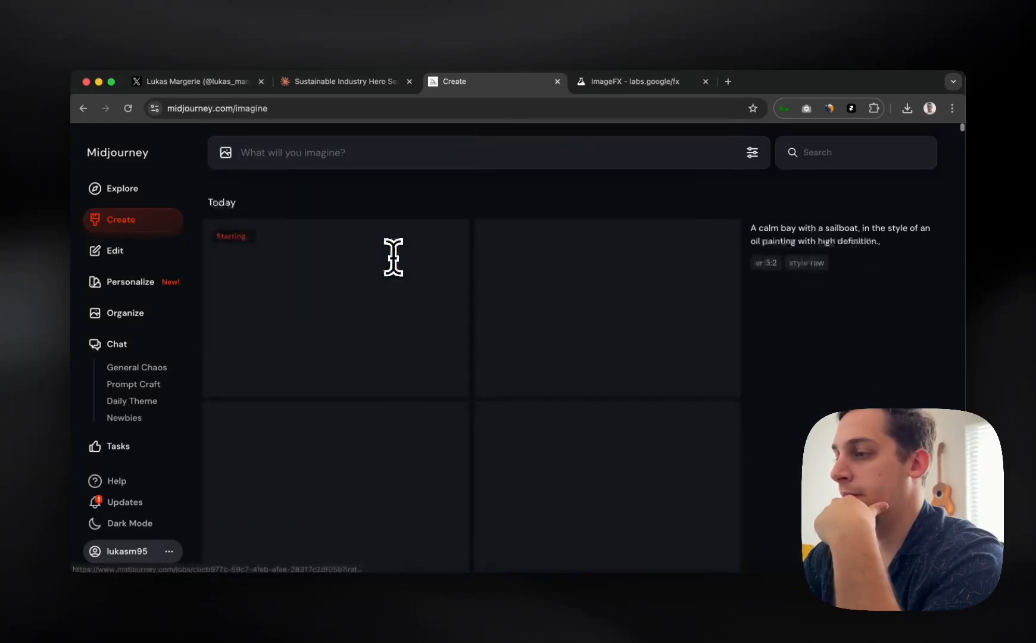
pyautogui.scroll(-1, 824, 398)
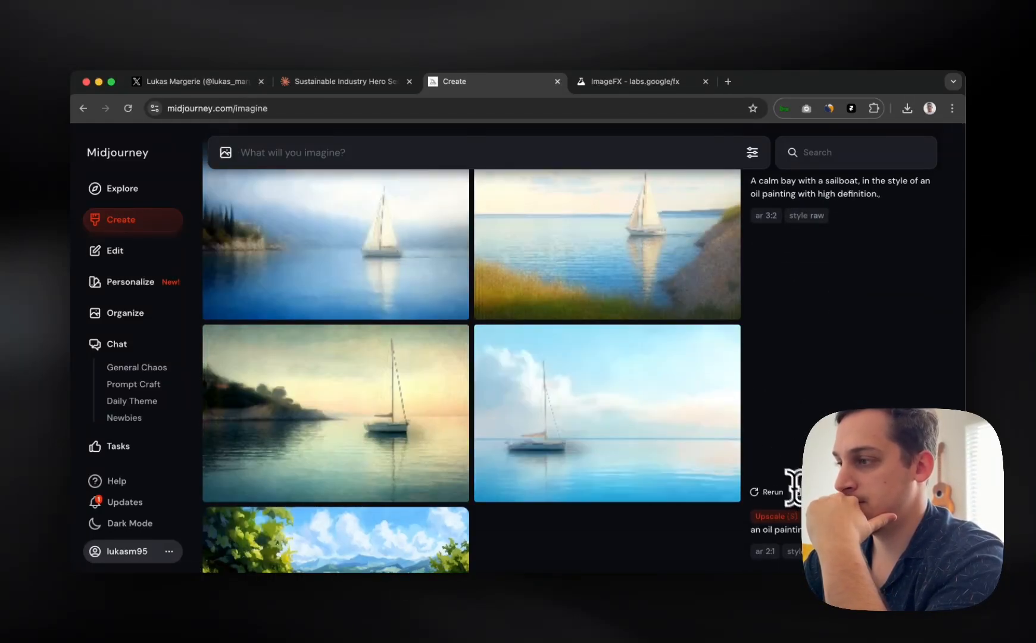
pyautogui.scroll(-1, 751, 432)
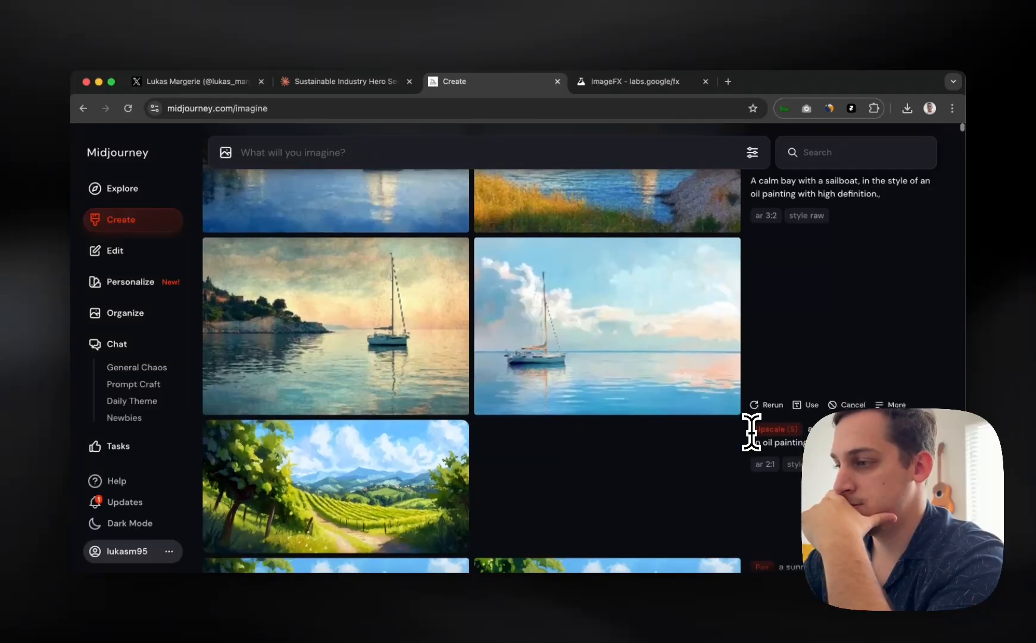
# - Reuse the calm bay prompt, changing it to "a calm blue bay" and "a modern vectorized oil painting", and generate the images
pyautogui.scroll(2, 751, 431)
pyautogui.scroll(-1, 751, 432)
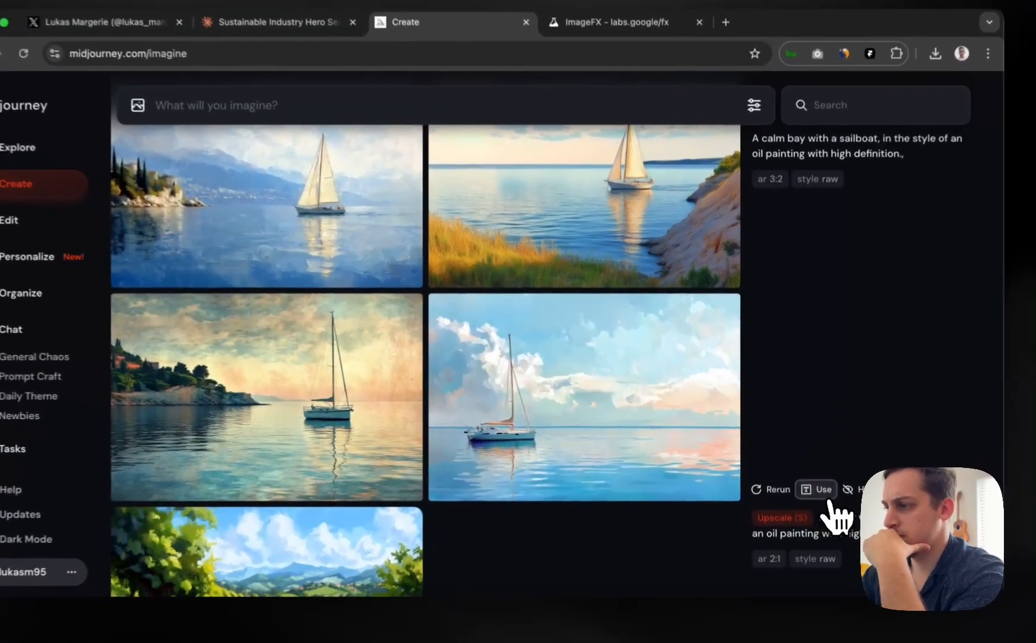
pyautogui.click(802, 481)
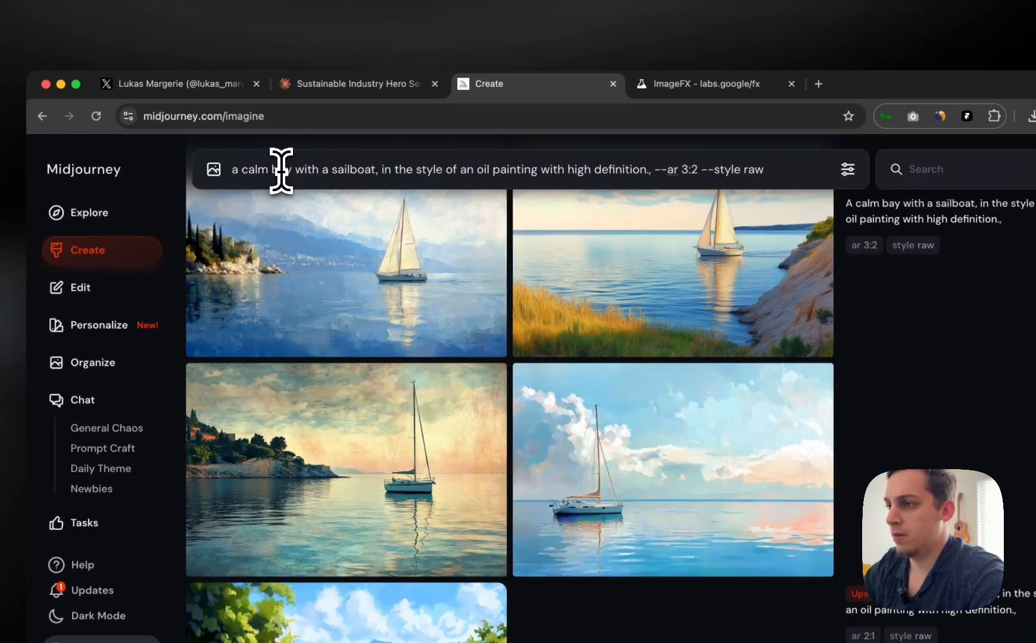
pyautogui.write('blue')
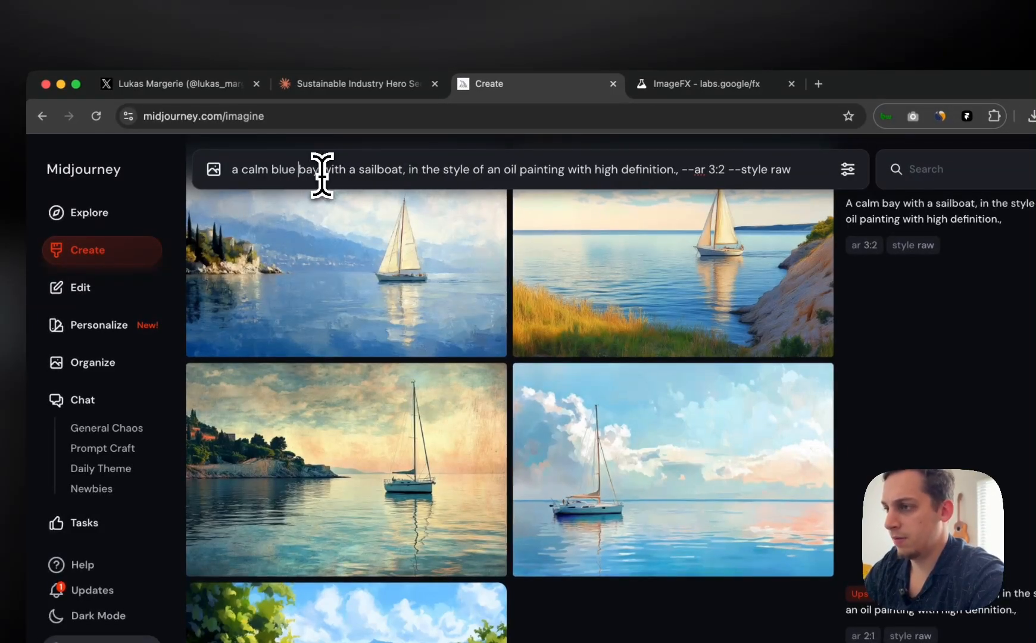
pyautogui.scroll(2, 393, 220)
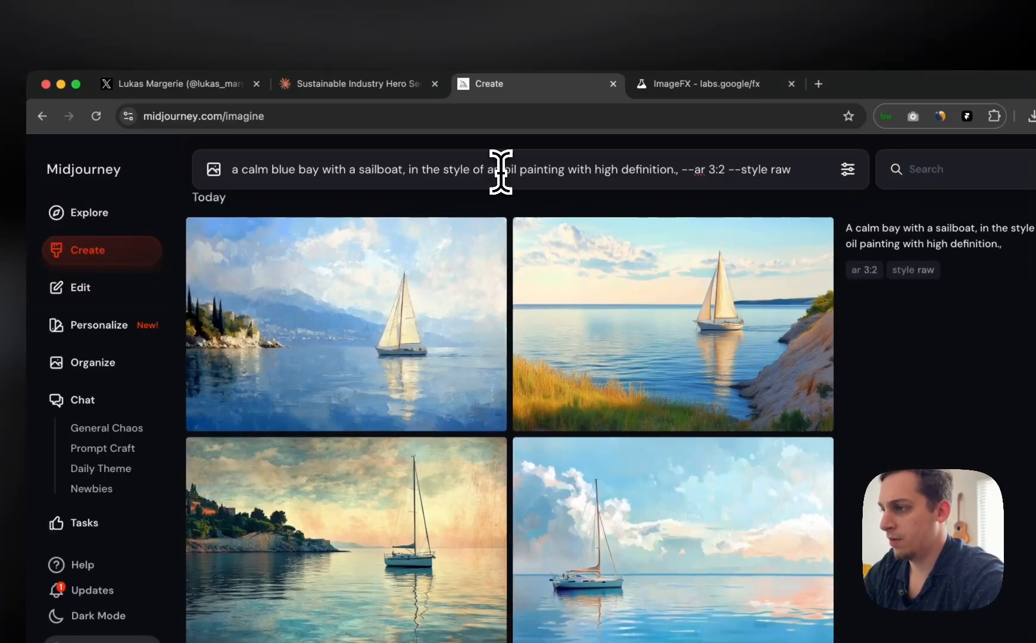
pyautogui.write('modern vectorized')
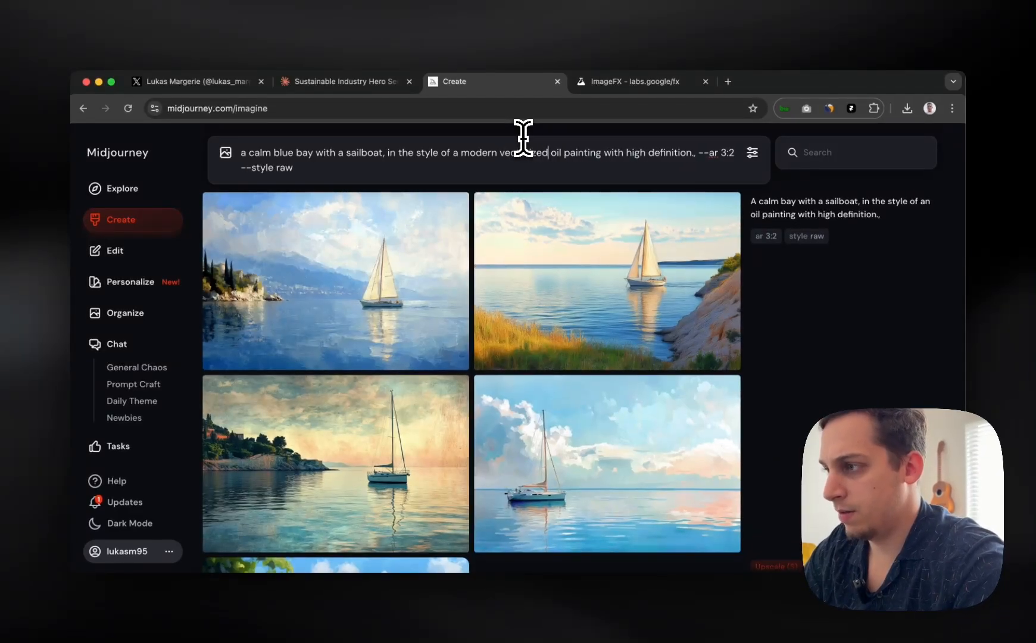
pyautogui.press('Return')
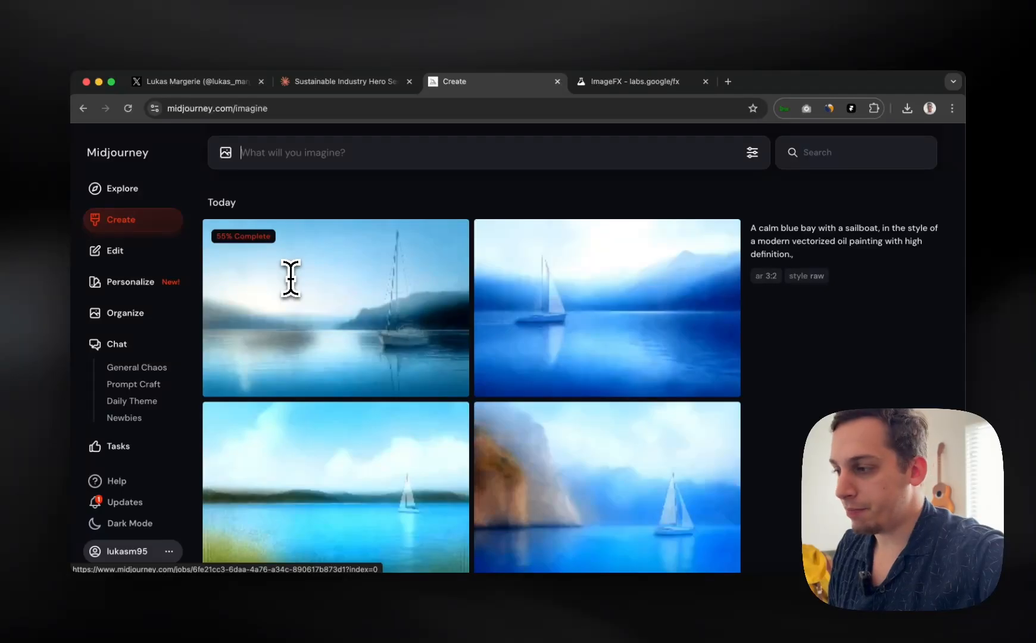
# - Look over the modern vectorized results, reuse their prompt with "modern" replaced by "cartoon", and generate new images
pyautogui.scroll(-3, 291, 278)
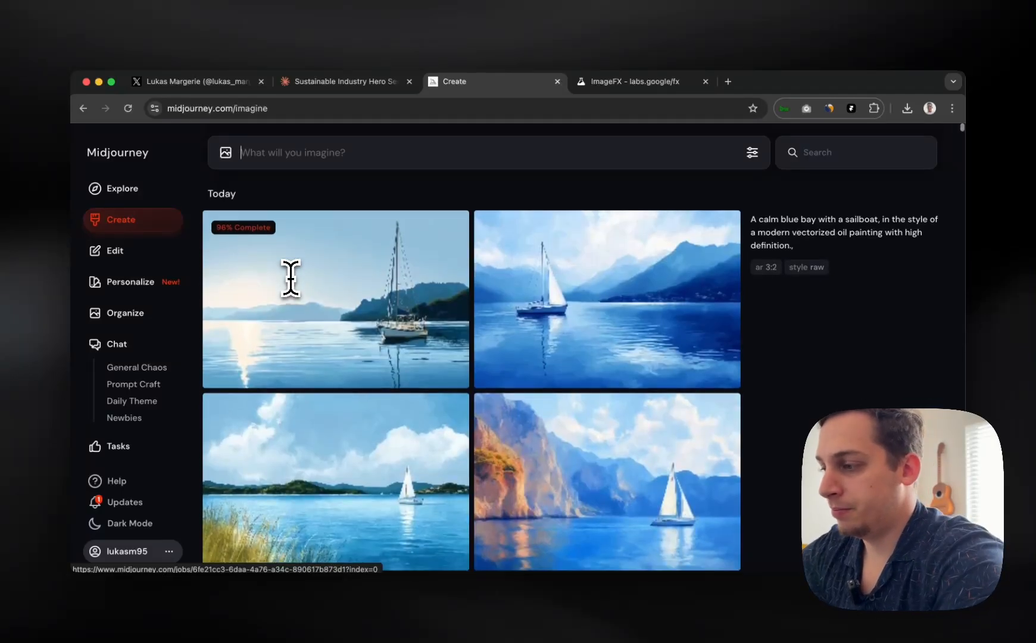
pyautogui.scroll(2, 290, 278)
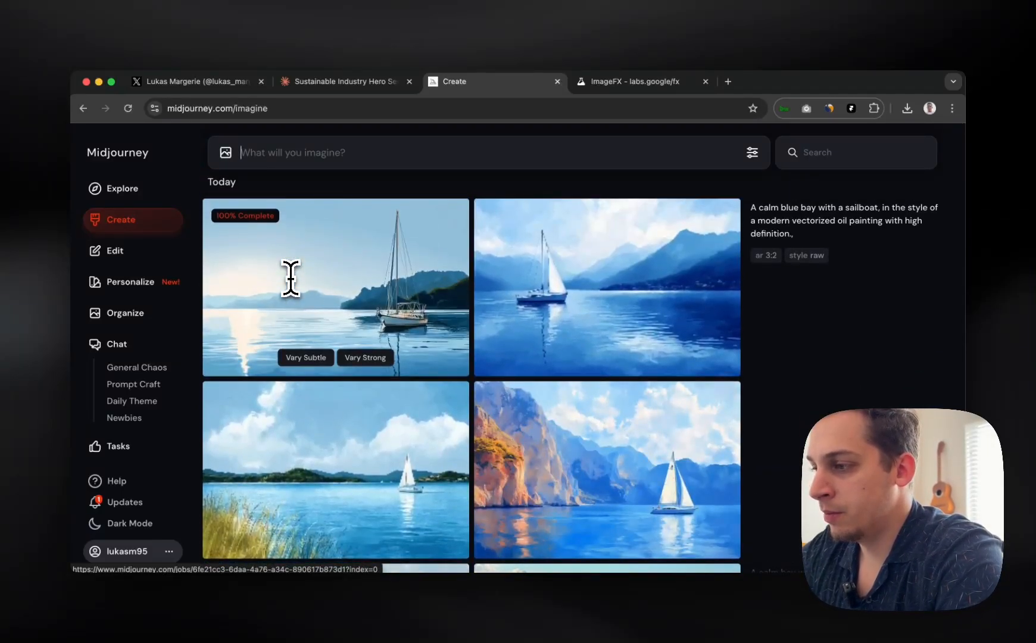
pyautogui.scroll(-3, 291, 278)
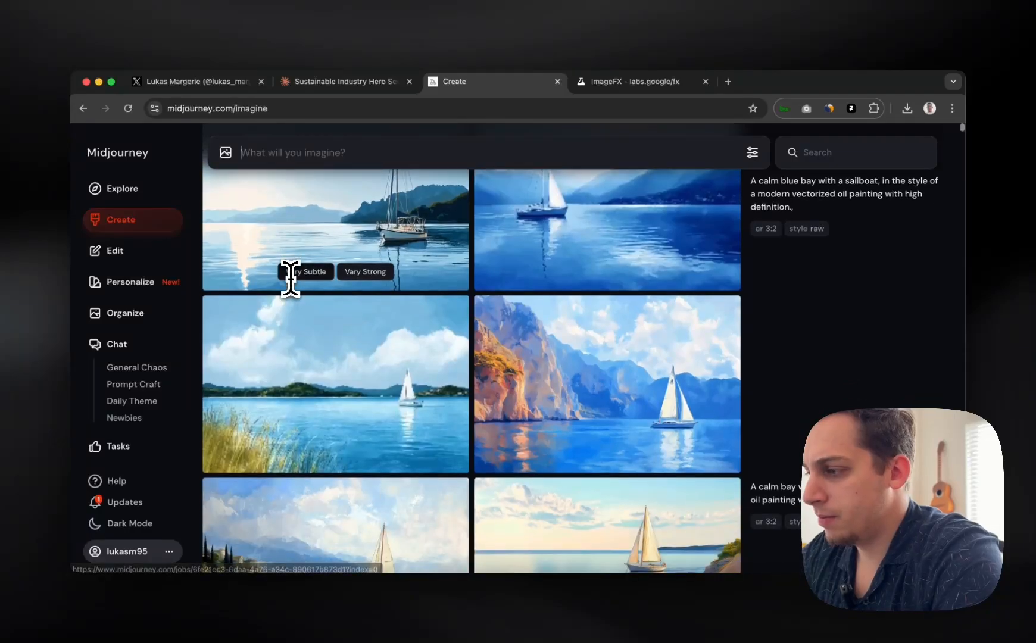
pyautogui.scroll(-2, 292, 280)
pyautogui.scroll(-10, 291, 280)
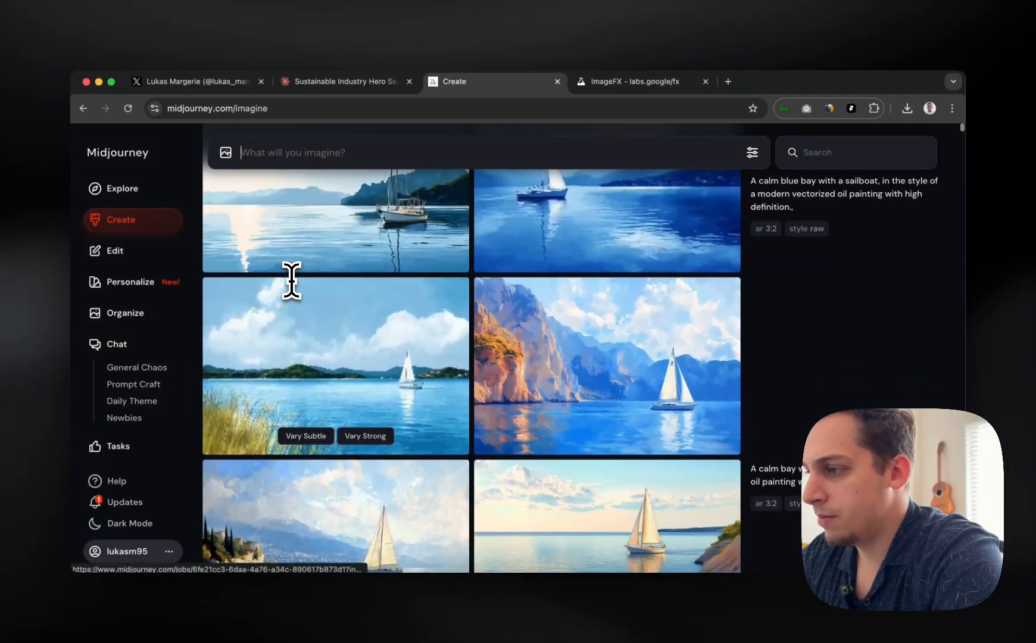
pyautogui.scroll(15, 291, 280)
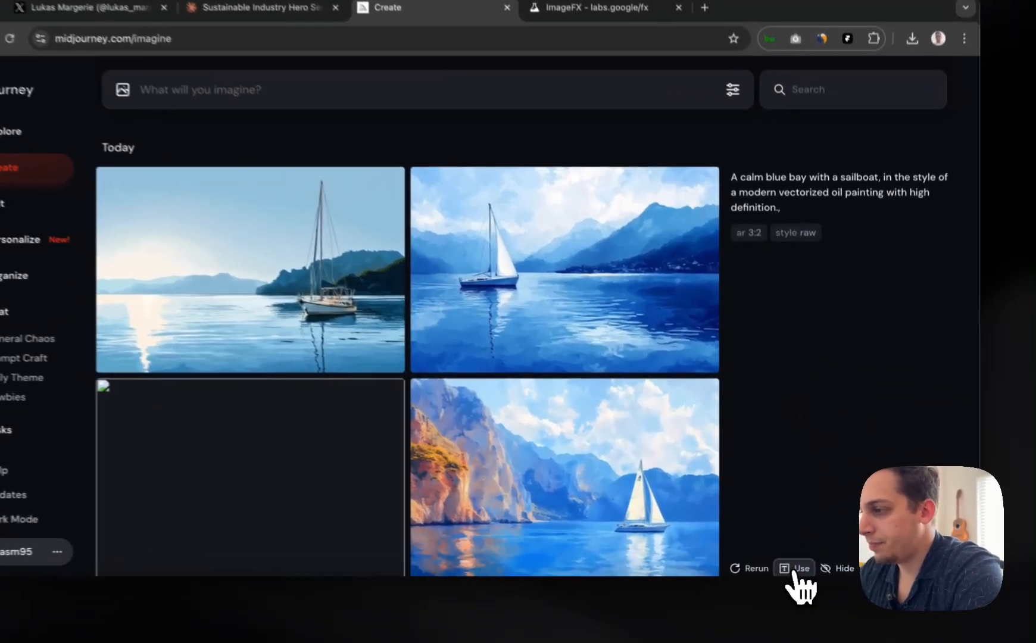
pyautogui.click(796, 566)
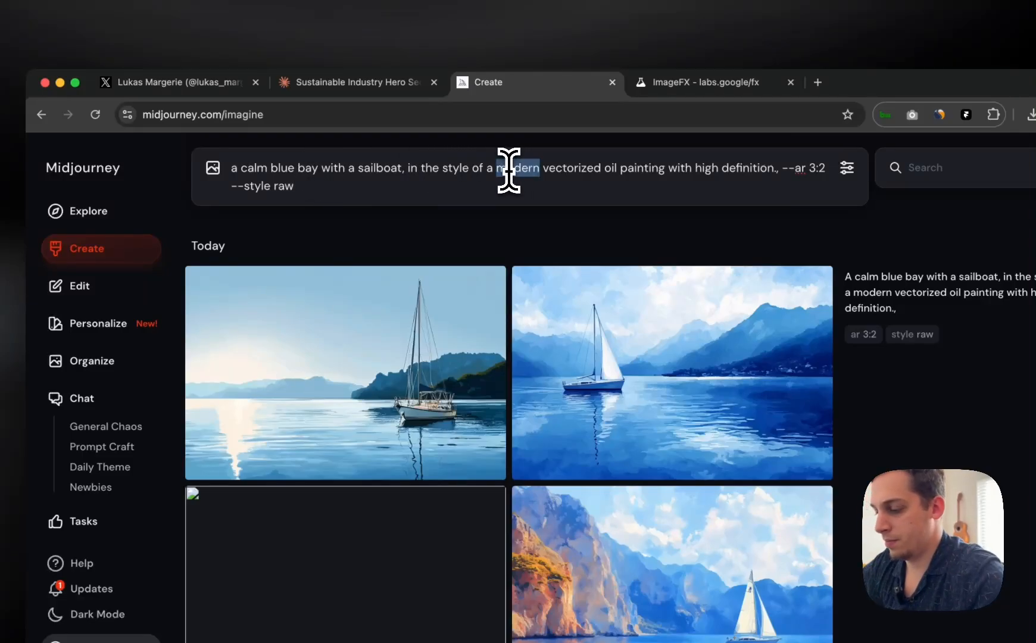
pyautogui.write('cartoon')
pyautogui.press('Return')
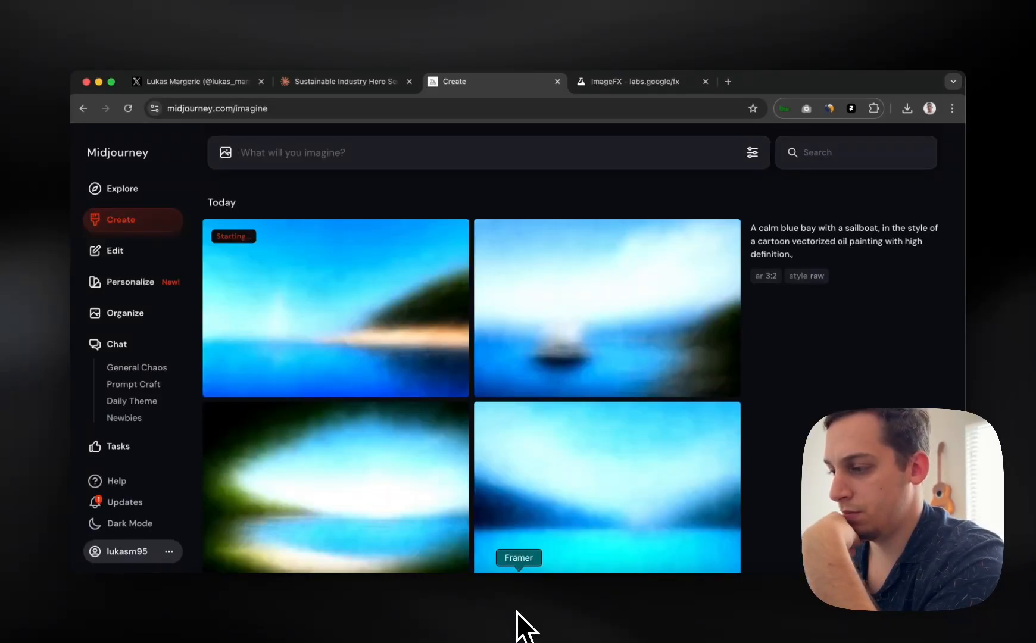
# - Pan the first cartoon-style image, with the sailboat beside the rocky headland, to the left and return to the image feed
pyautogui.scroll(-2, 574, 368)
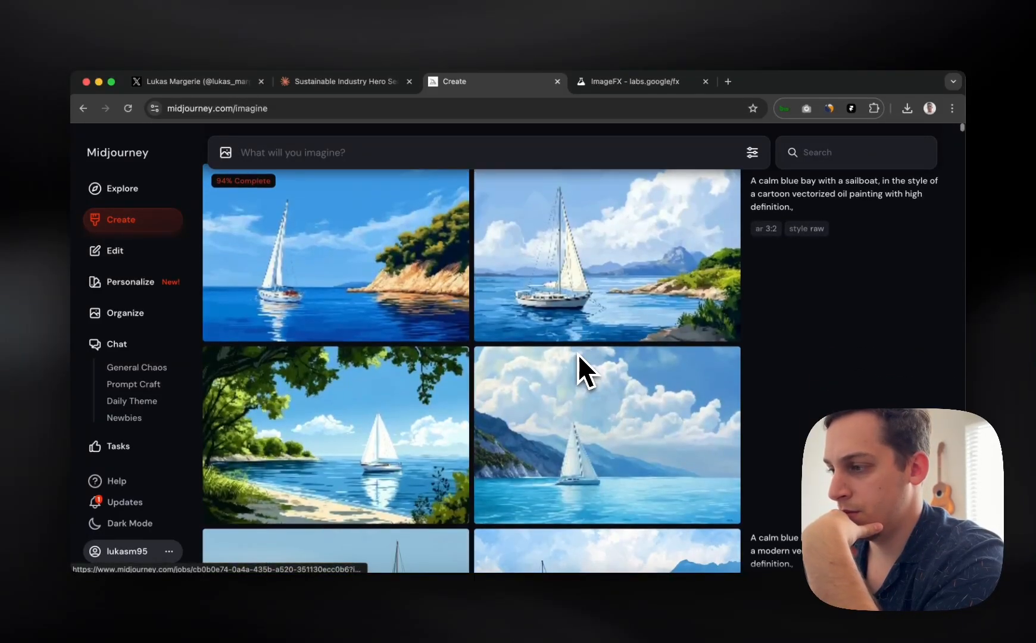
pyautogui.scroll(-2, 578, 353)
pyautogui.scroll(2, 536, 334)
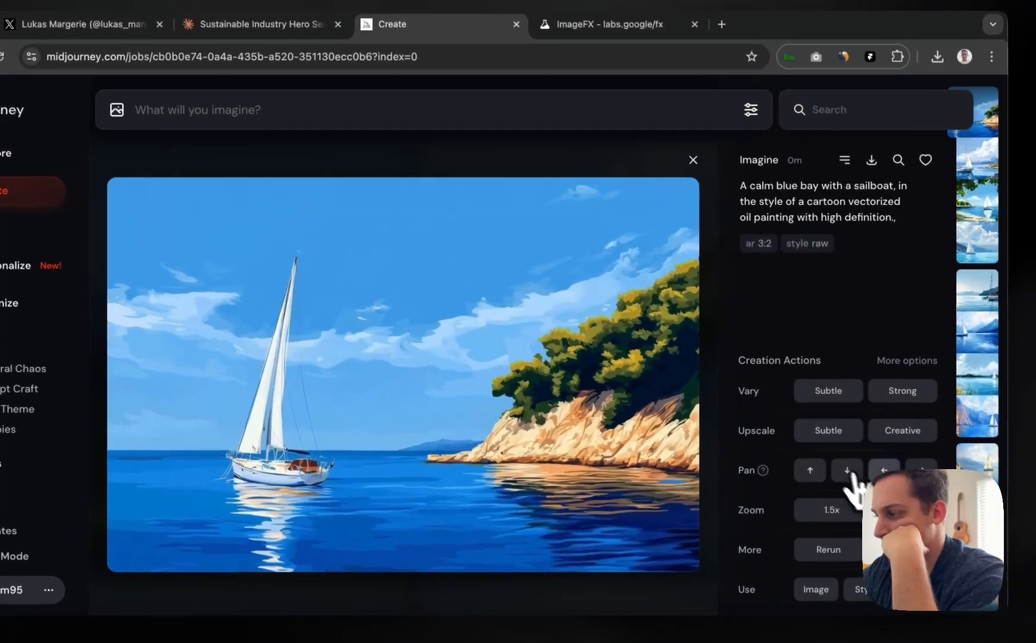
pyautogui.click(896, 465)
pyautogui.click(680, 166)
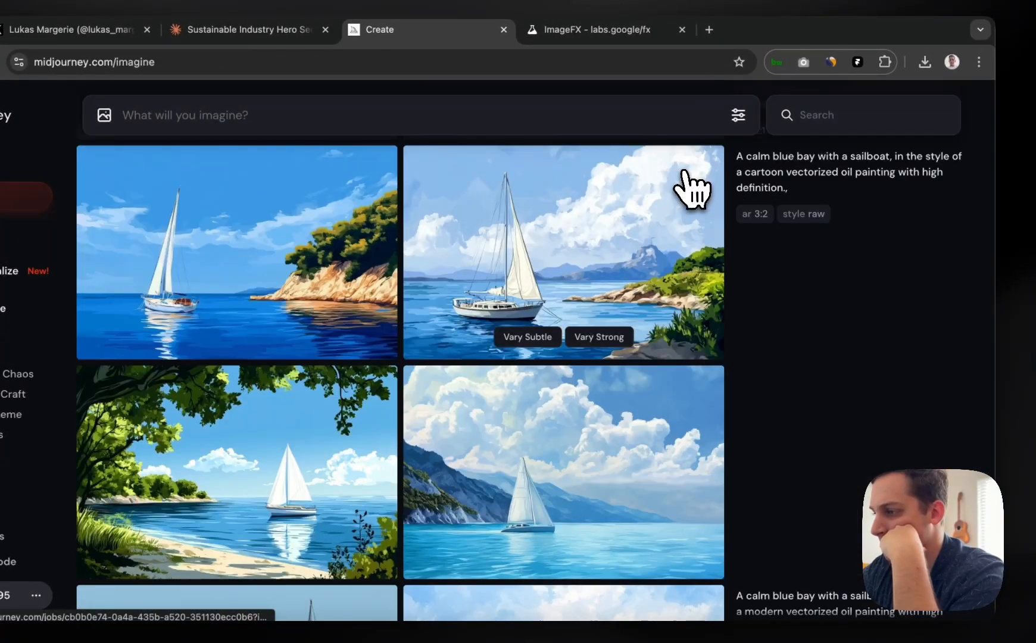
# - View the tree-framed cartoon sailboat image enlarged and check the panned versions of the headland image
pyautogui.scroll(-5, 583, 247)
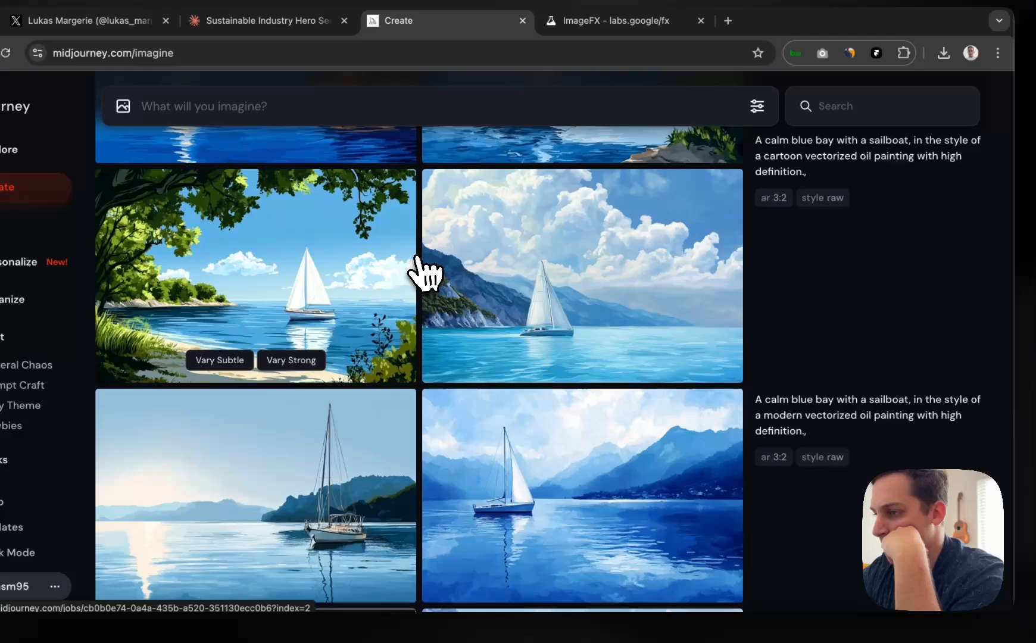
pyautogui.click(415, 262)
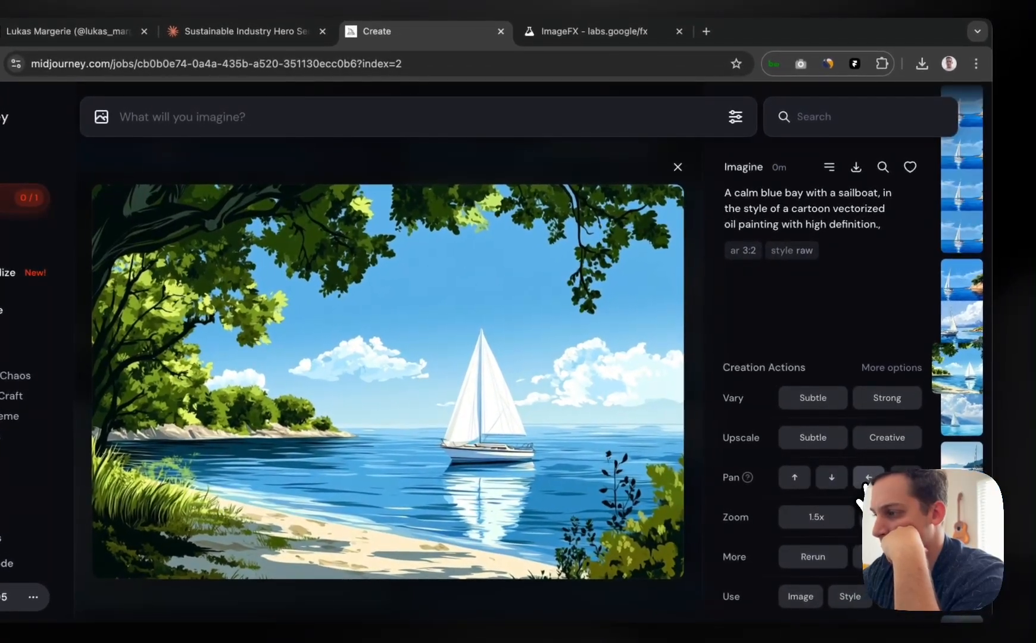
pyautogui.click(677, 168)
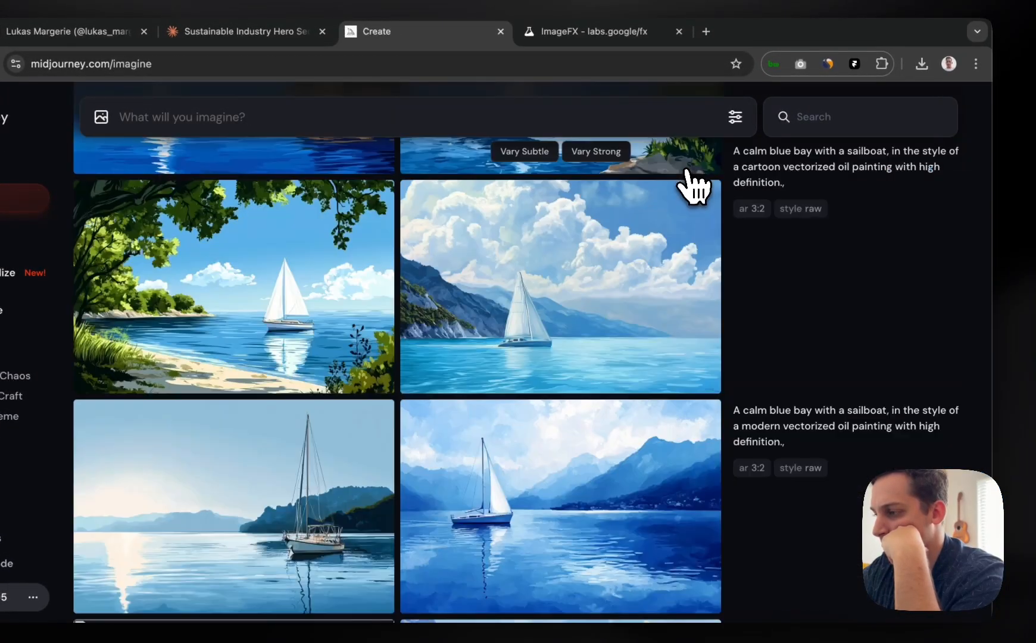
pyautogui.scroll(10, 645, 354)
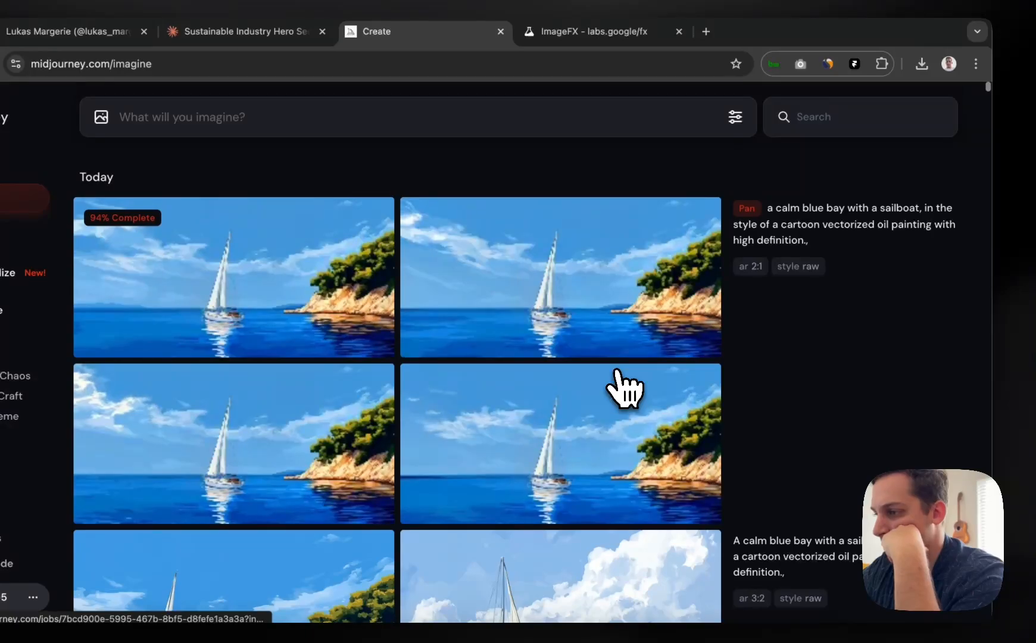
# - Extend the second 2:1 panned sailboat image further to the left and return to the image feed
pyautogui.moveTo(280, 269)
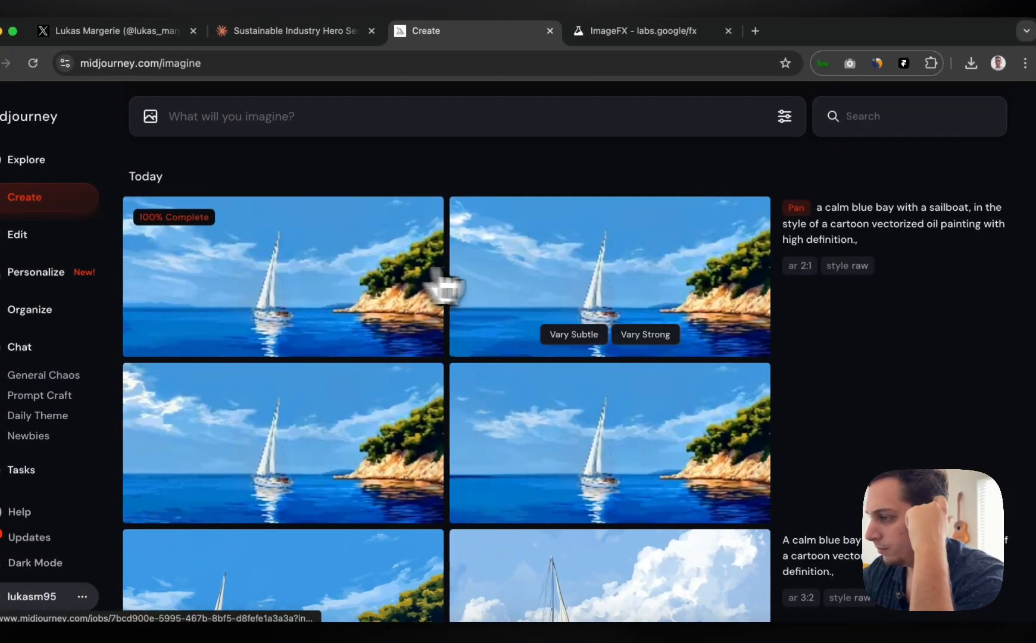
pyautogui.click(533, 285)
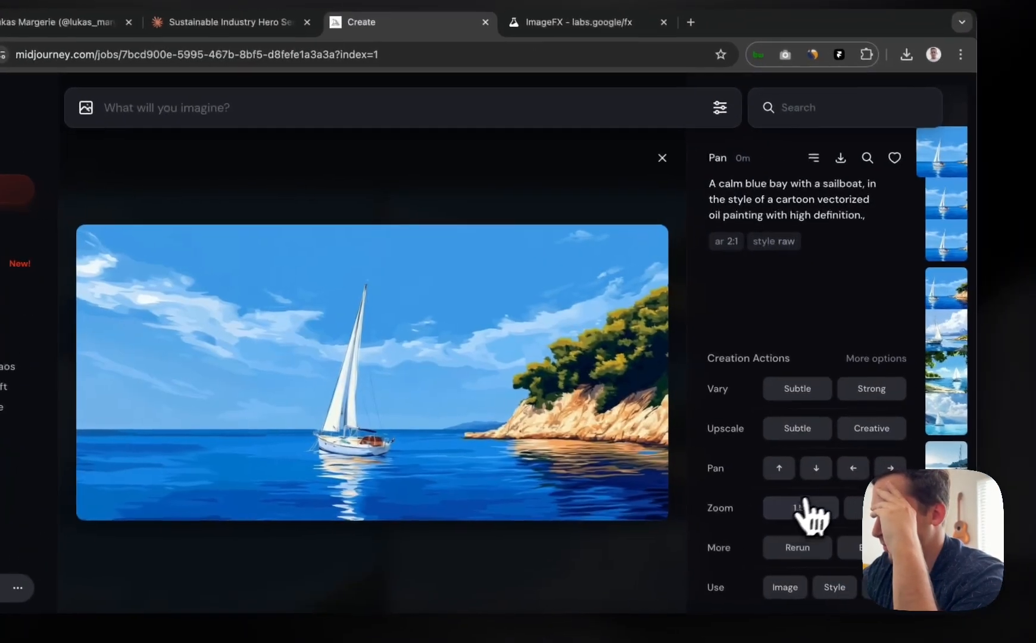
pyautogui.click(916, 476)
pyautogui.click(650, 156)
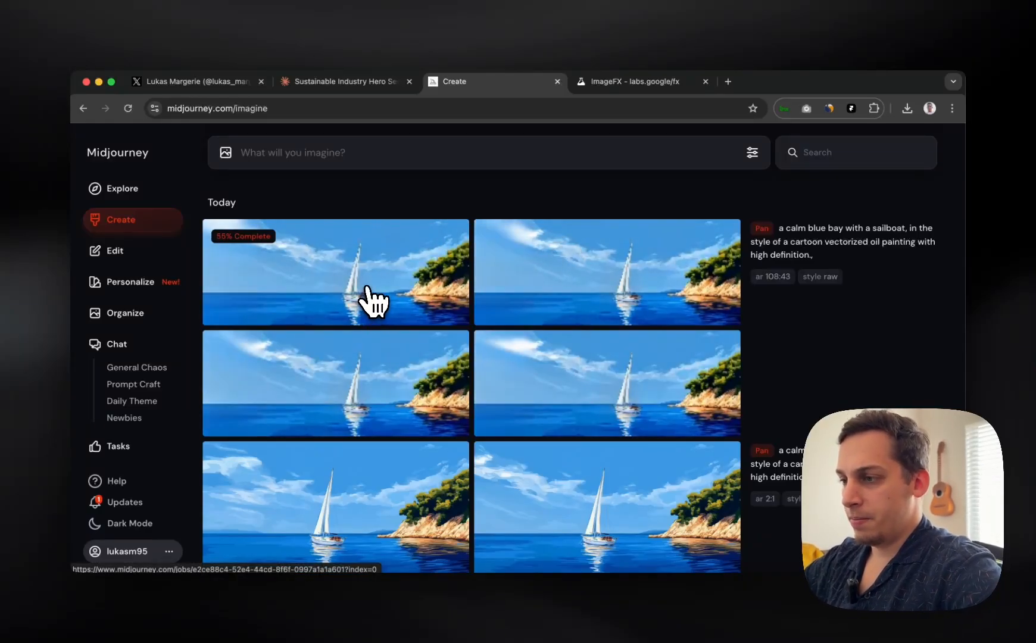
# - Upscale the first image of the newest 108:43 sailboat pan with the Subtle option and return to the image feed
pyautogui.scroll(-1, 368, 290)
pyautogui.click(355, 232)
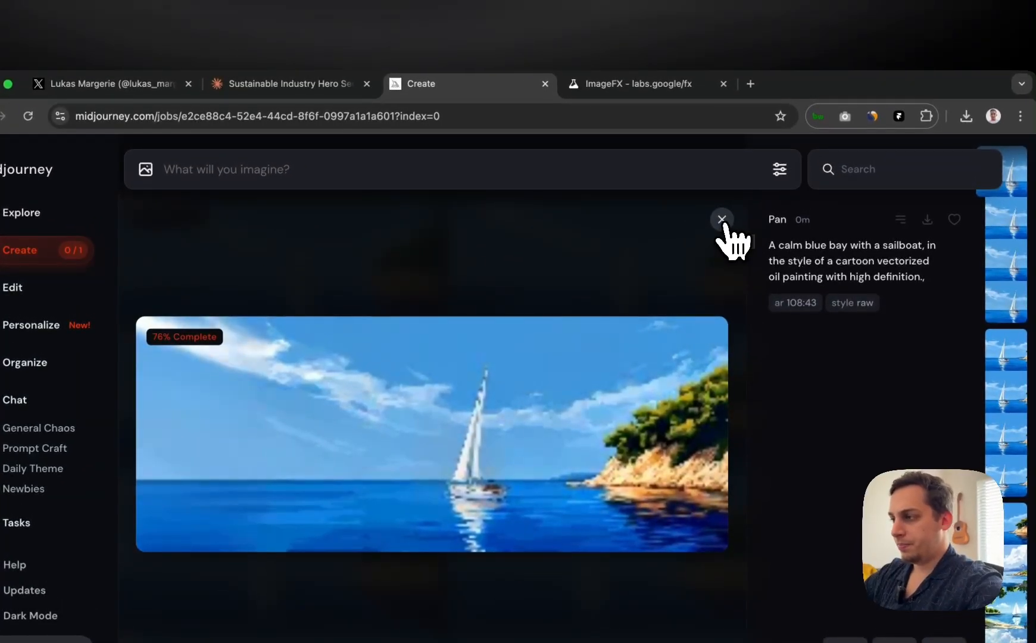
pyautogui.click(722, 220)
pyautogui.click(342, 257)
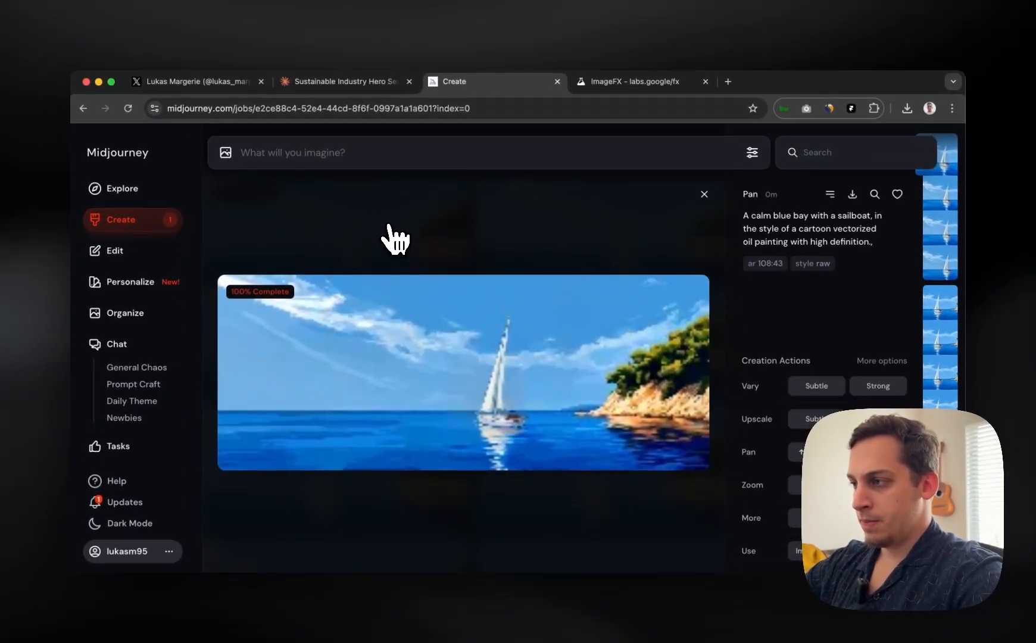
pyautogui.click(810, 386)
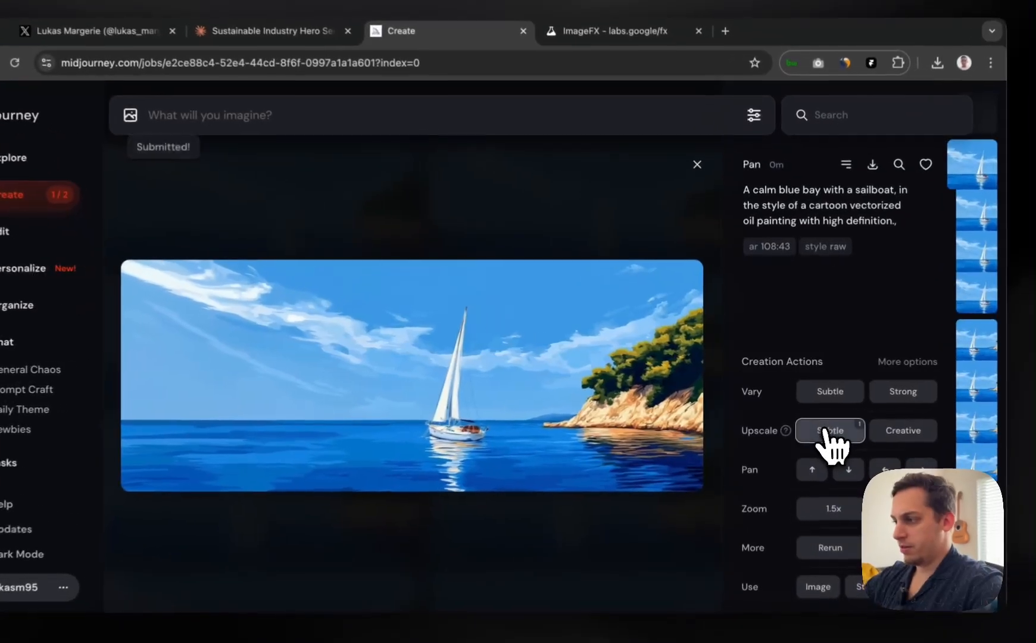
pyautogui.click(705, 190)
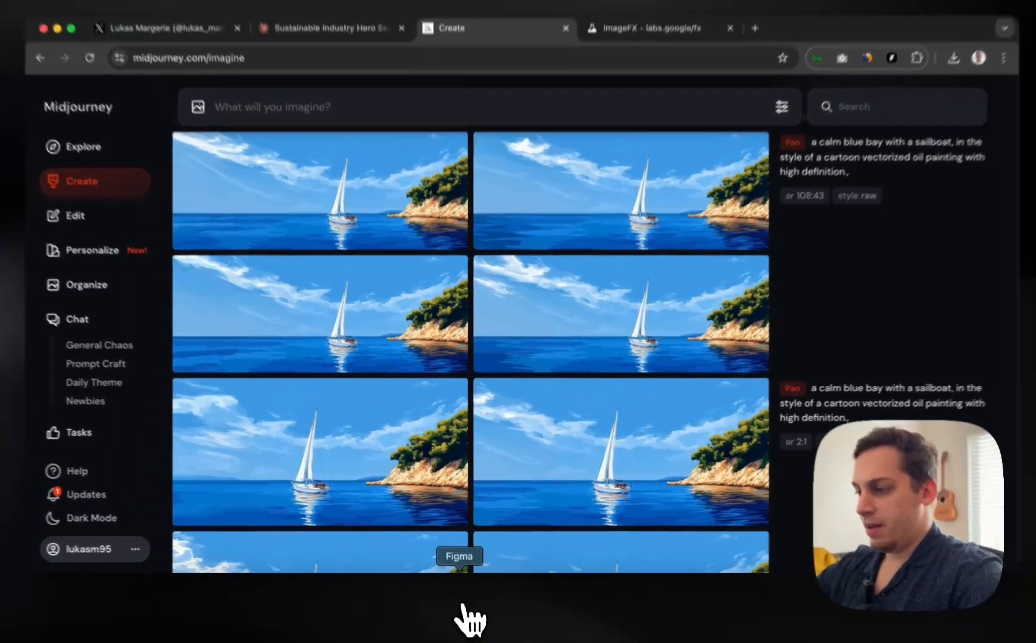
# - Browse the earlier sailboat generations and view the first 2:1 pan image at full size
pyautogui.scroll(-5, 502, 298)
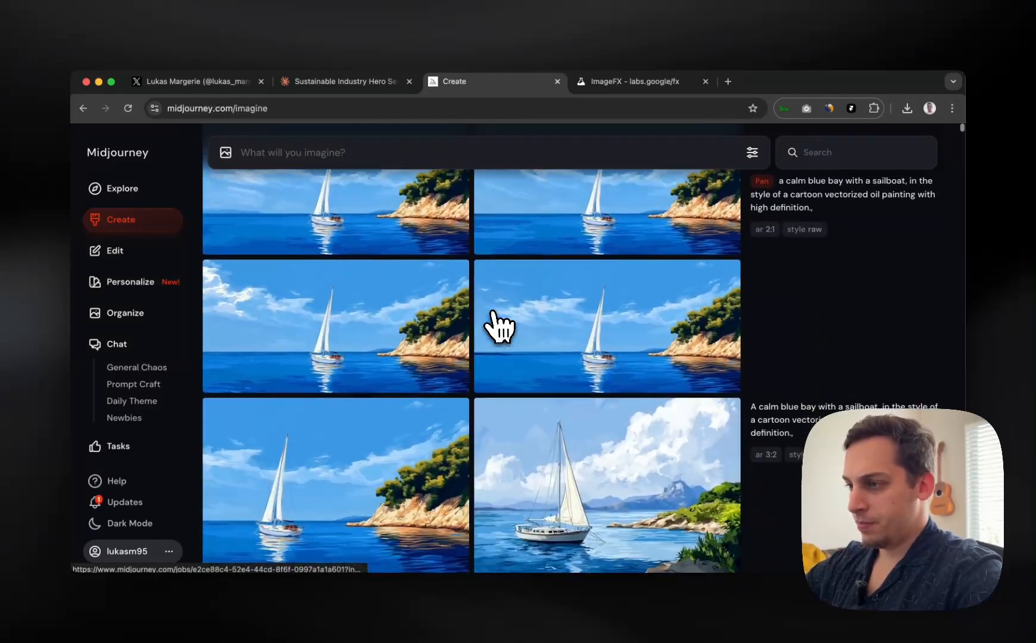
pyautogui.scroll(3, 500, 327)
pyautogui.click(429, 298)
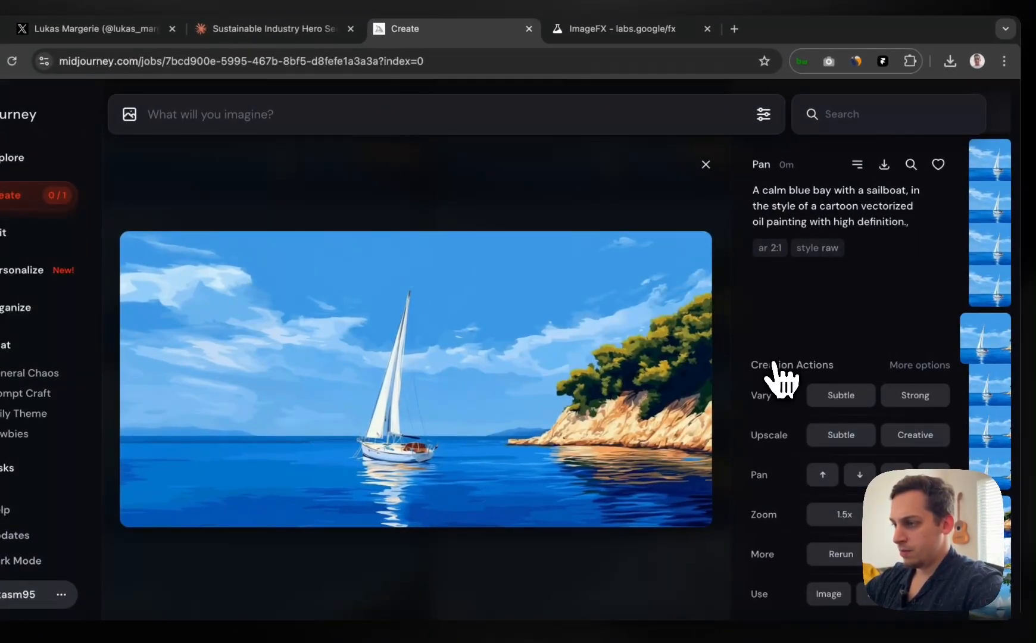
pyautogui.click(705, 164)
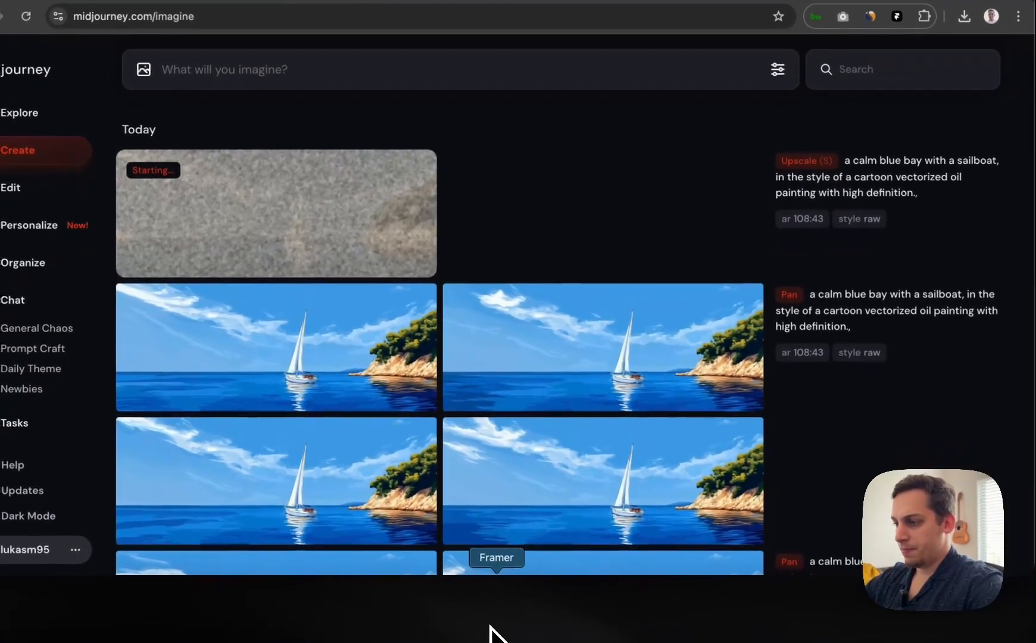
# - Switch to Framer and inspect the Desktop frame's settings and the hero's top Gradient layer
pyautogui.click(492, 630)
pyautogui.click(613, 300)
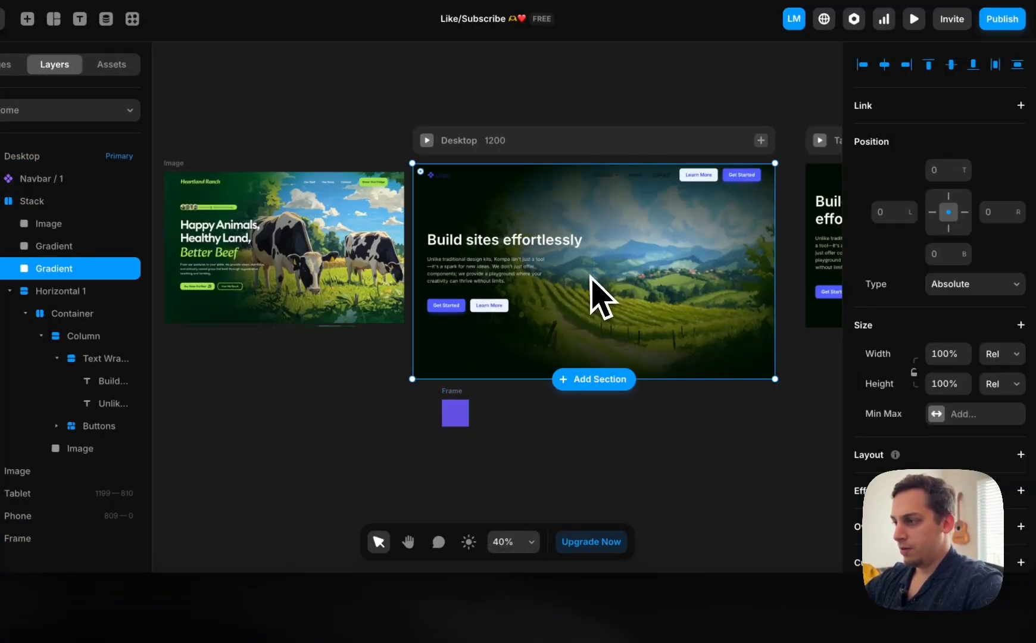
pyautogui.scroll(5, 589, 295)
pyautogui.scroll(-6, 586, 285)
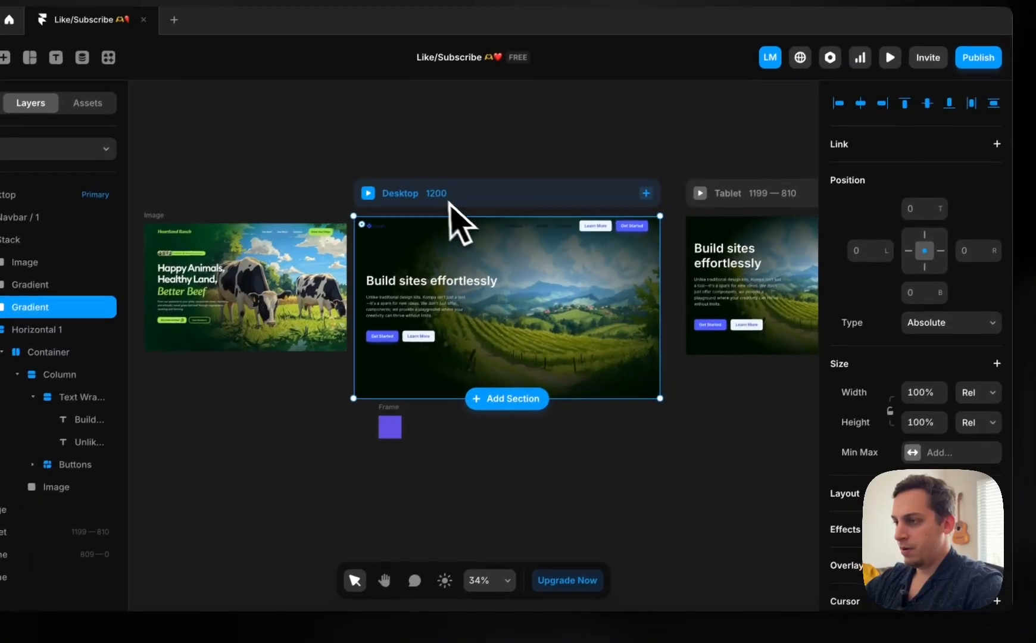
pyautogui.click(462, 156)
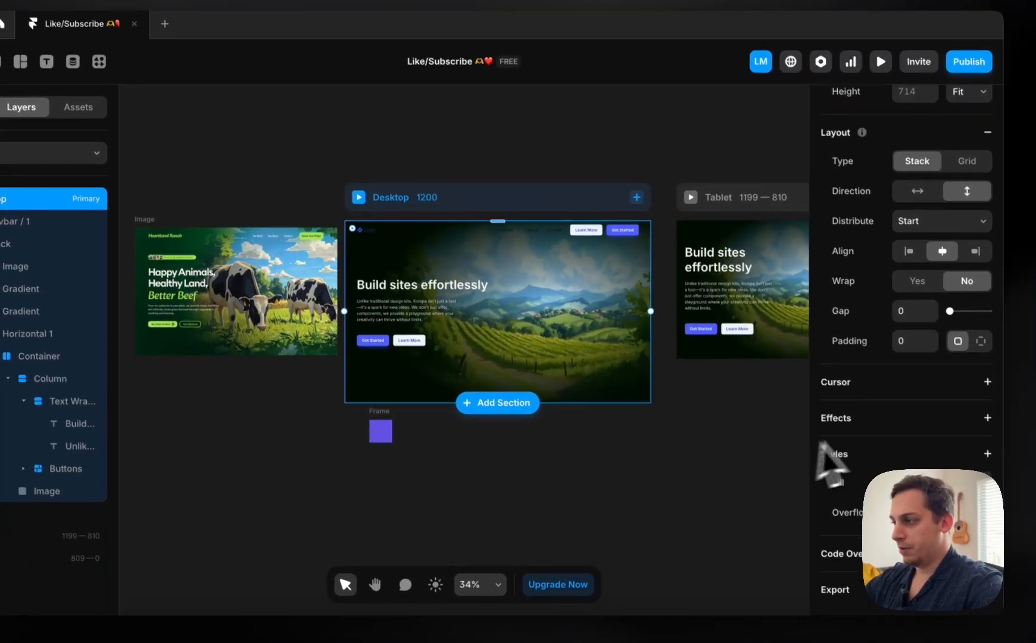
pyautogui.click(565, 351)
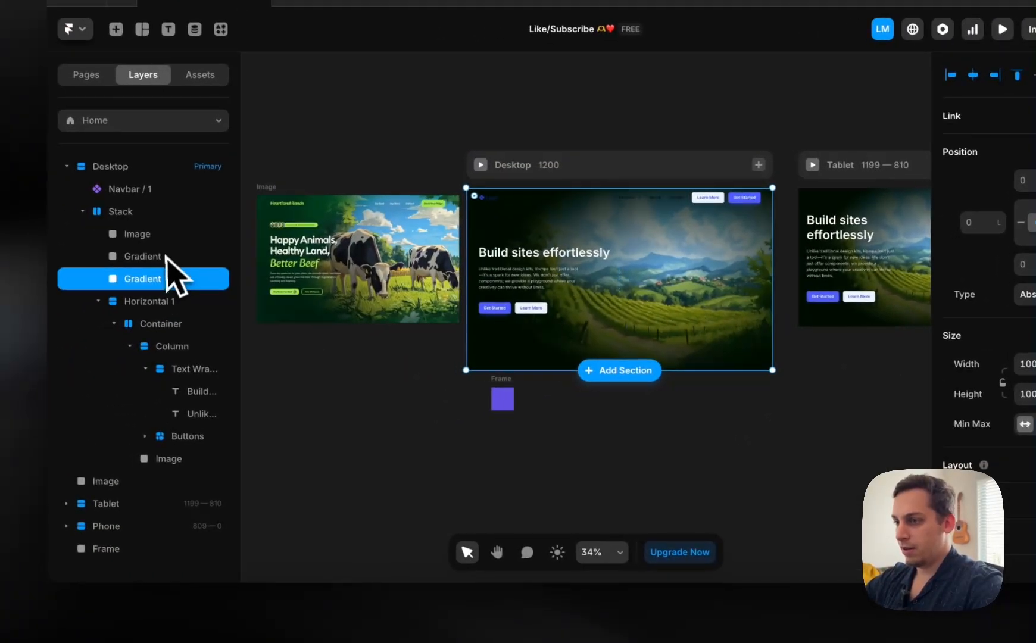
# - Try to wrap the hero's Image and both Gradient layers in a stack and change its position type
pyautogui.click(163, 241)
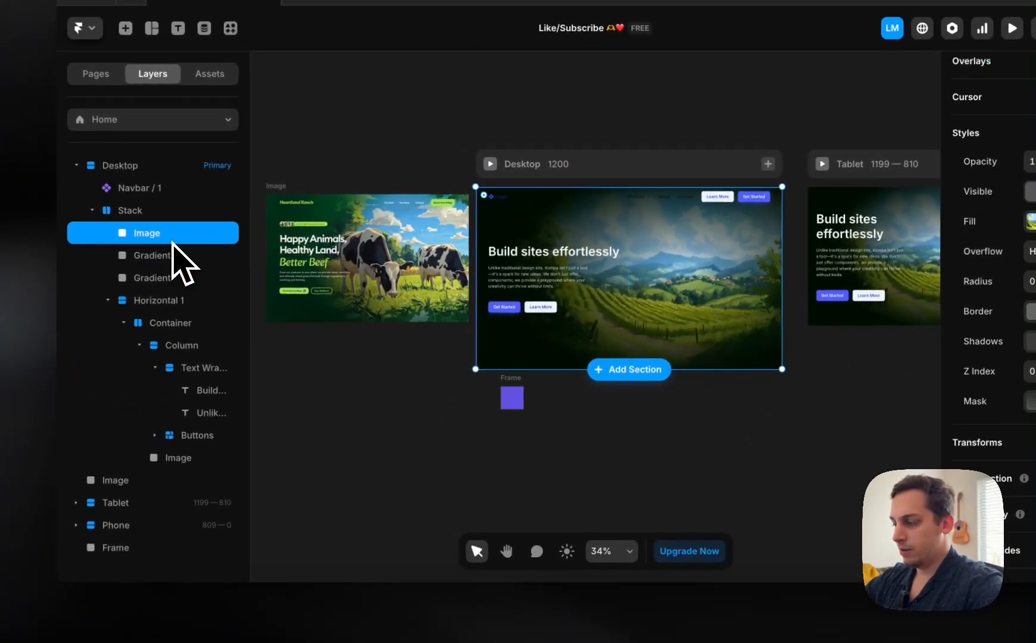
pyautogui.rightClick(174, 282)
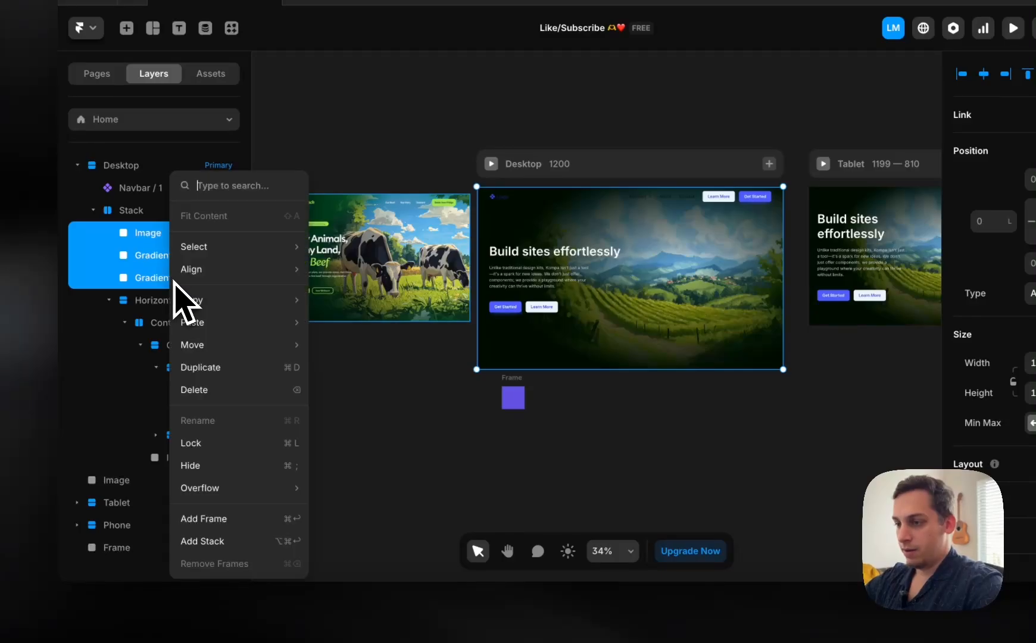
pyautogui.click(221, 542)
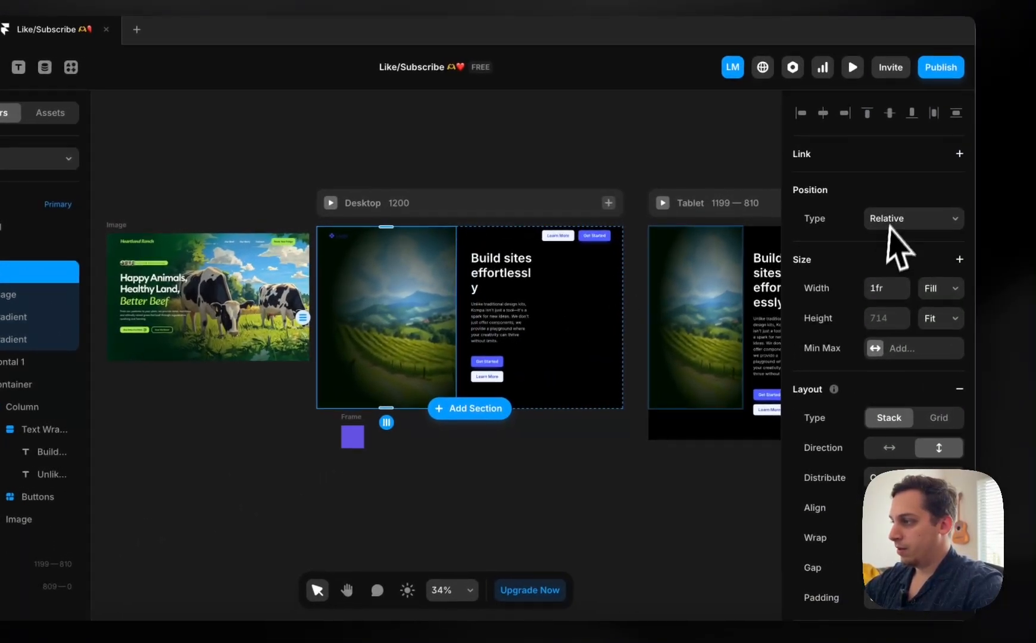
pyautogui.click(1035, 184)
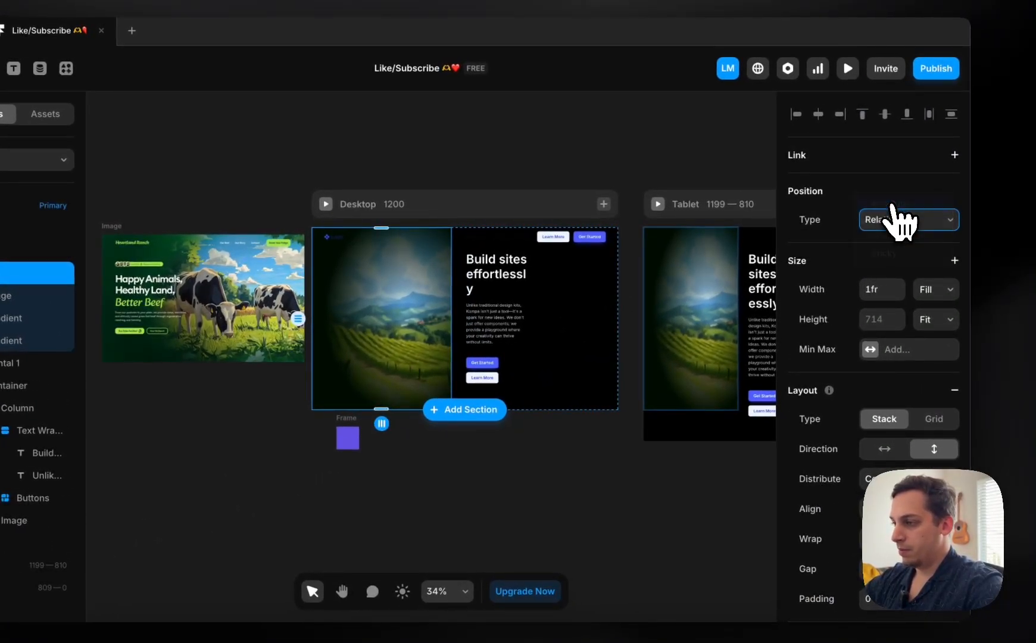
pyautogui.click(891, 206)
pyautogui.press('super+z')
pyautogui.press('super+z')
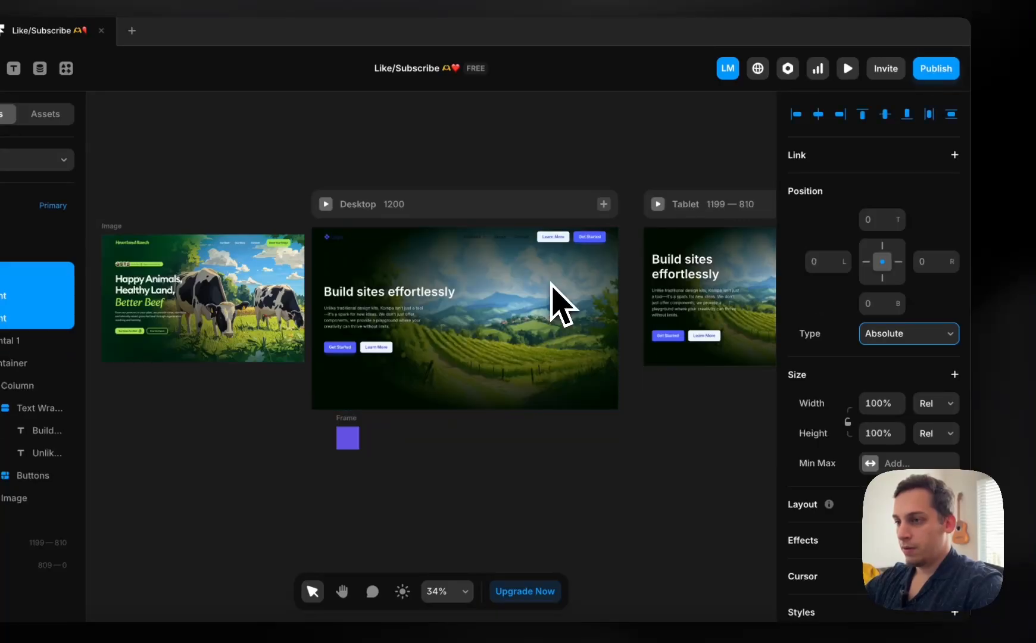
# - Check the progress of the sailboat upscale in Midjourney and return to the Framer project
pyautogui.click(591, 438)
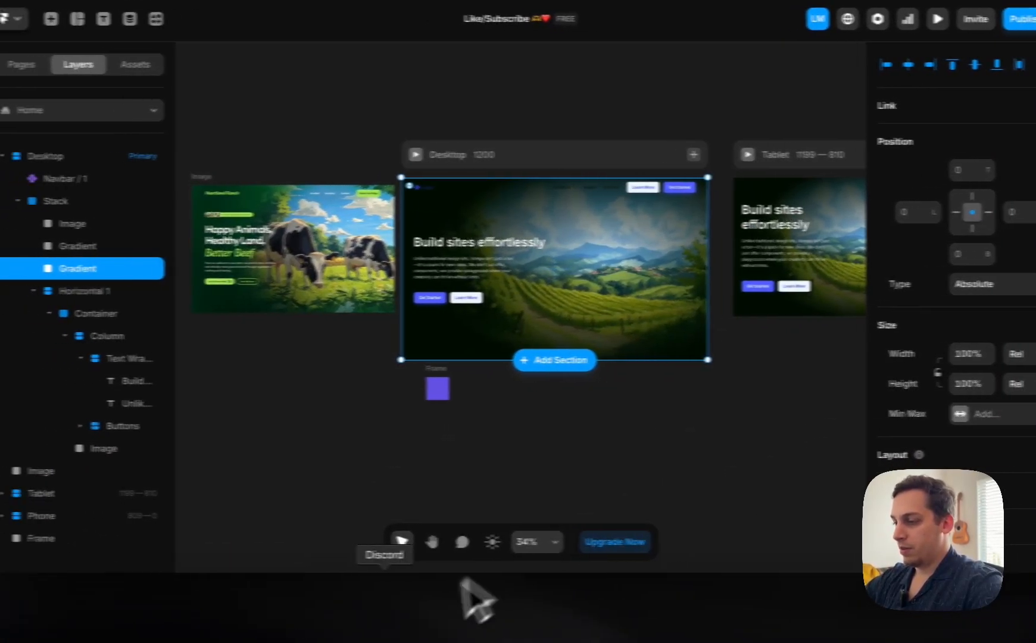
pyautogui.click(280, 631)
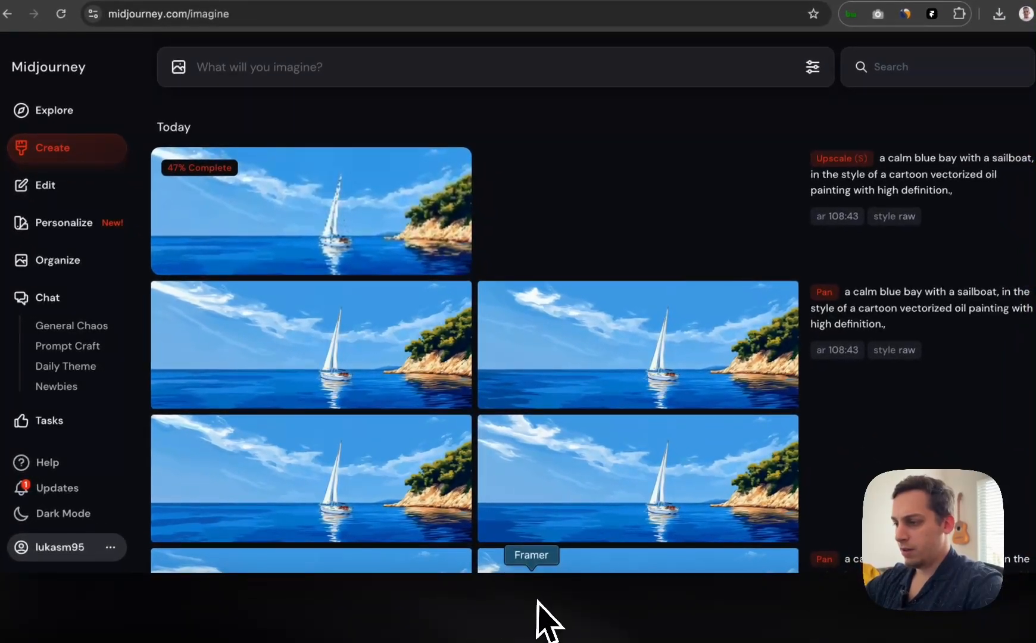
pyautogui.click(538, 601)
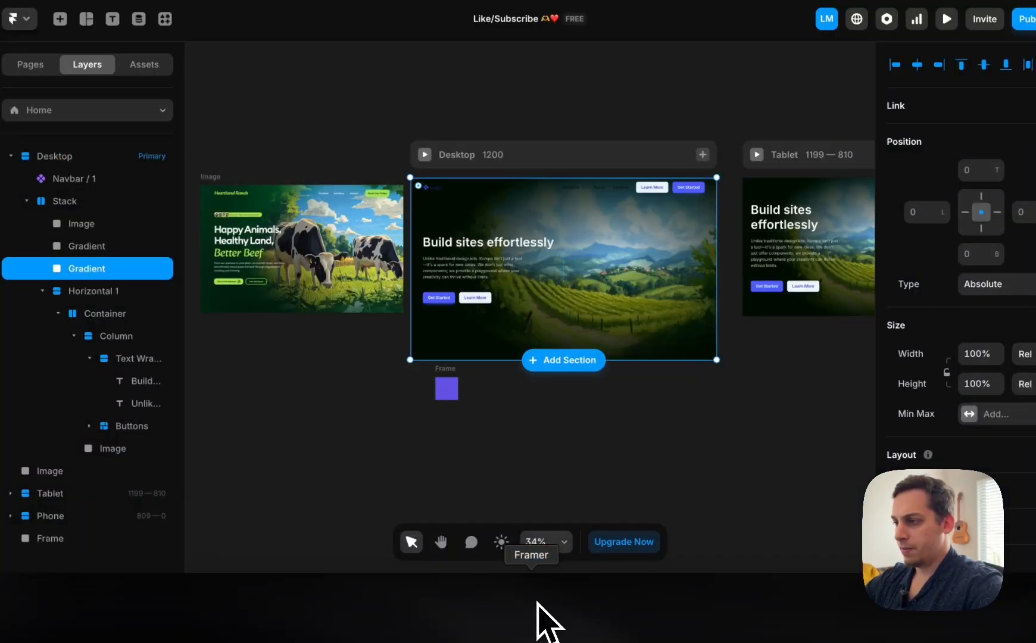
# - Compare the hero's heading, paragraph and buttons with the Heartland Ranch reference image
pyautogui.scroll(5, 458, 244)
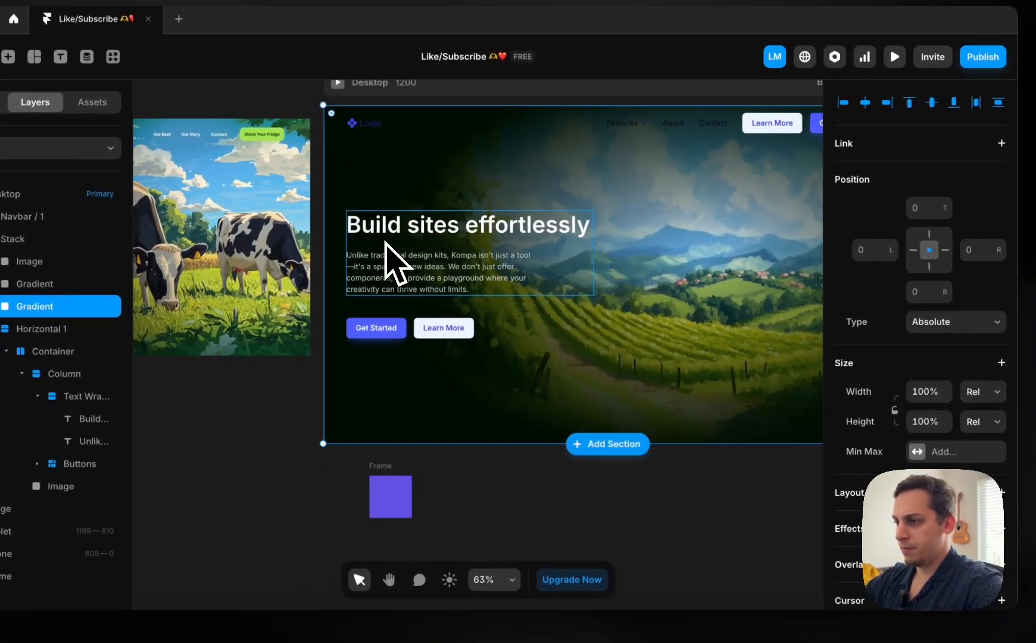
pyautogui.click(411, 231)
pyautogui.click(411, 287)
pyautogui.hscroll(-5, 417, 292)
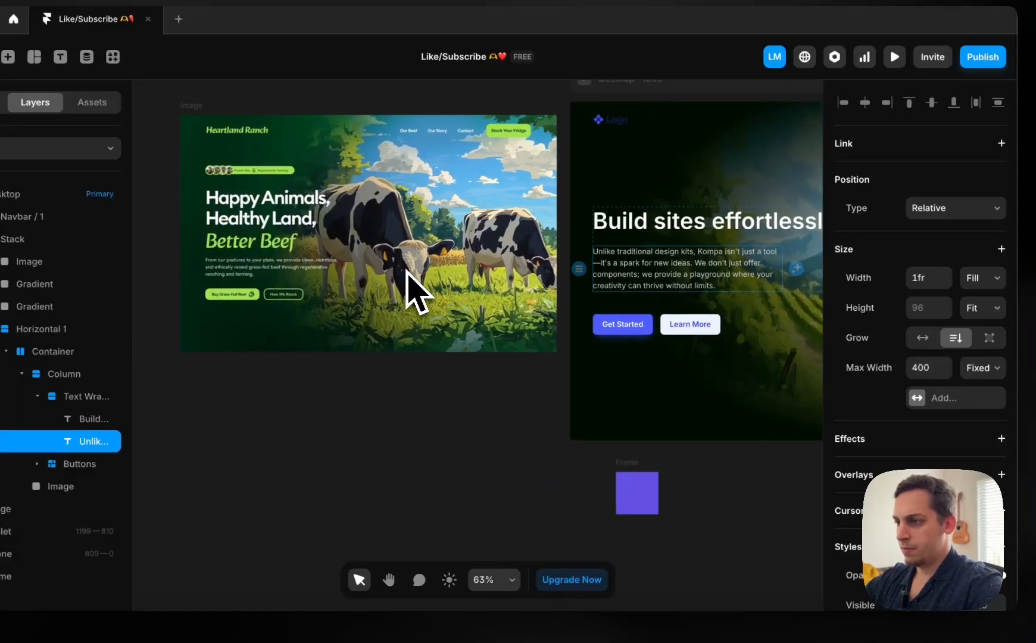
pyautogui.hscroll(5, 553, 333)
pyautogui.hscroll(-4, 536, 345)
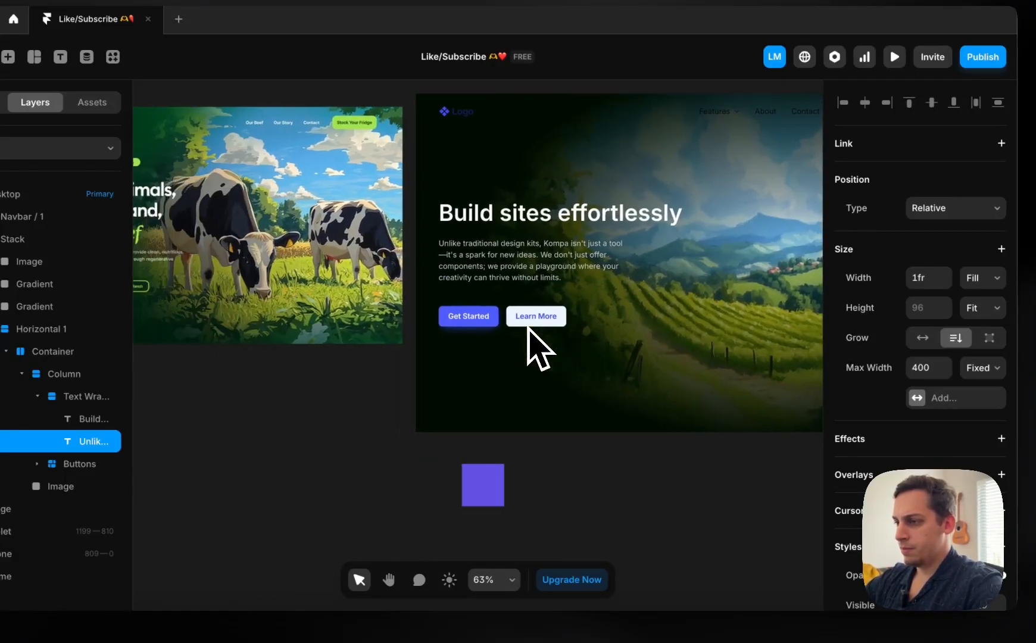
# - Sample the green button colour from the reference image for the square frame's fill and shift its hue to blue #49A3E3
pyautogui.click(566, 485)
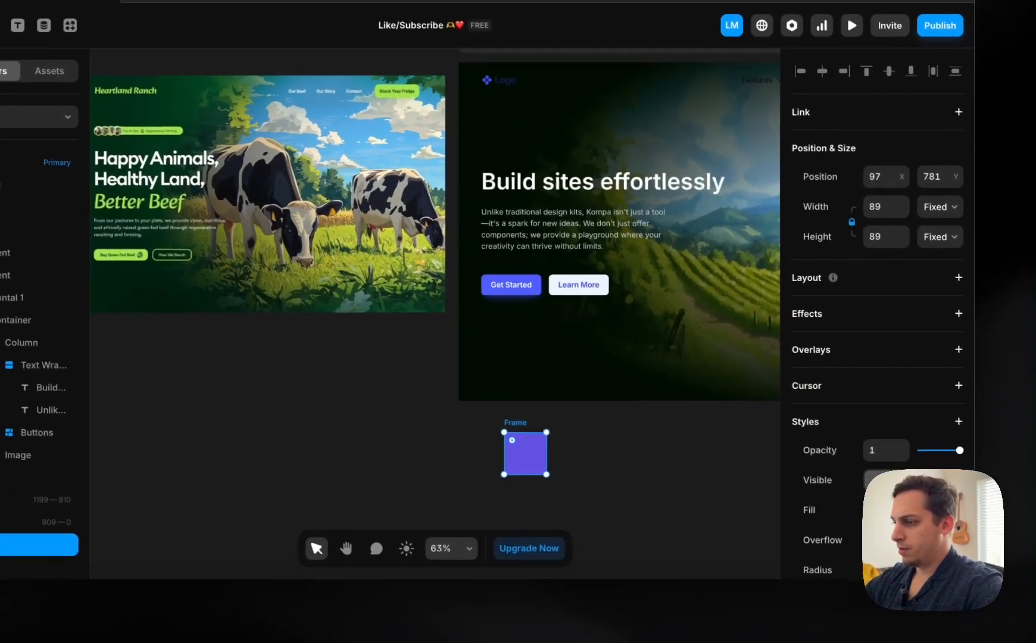
pyautogui.click(910, 542)
pyautogui.click(724, 479)
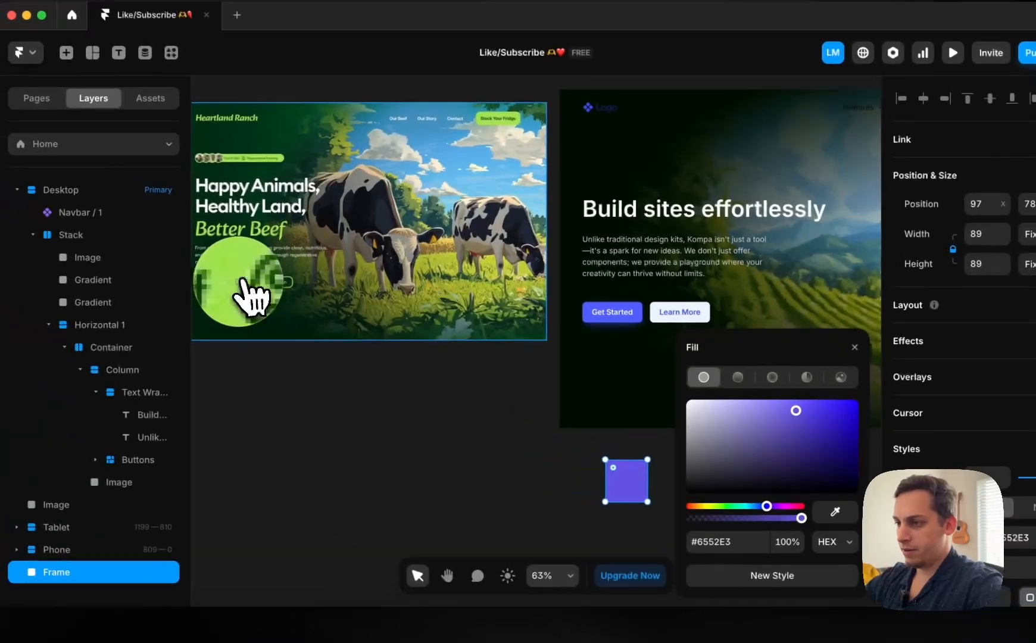
pyautogui.click(128, 248)
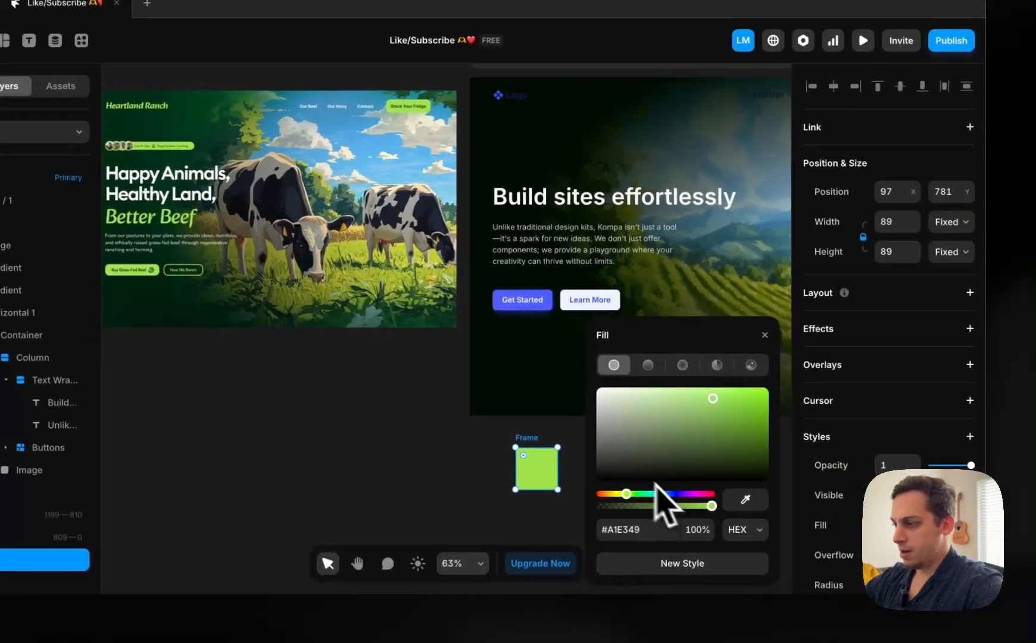
pyautogui.moveTo(729, 507); pyautogui.dragTo(753, 511)
pyautogui.moveTo(648, 495); pyautogui.dragTo(651, 493)
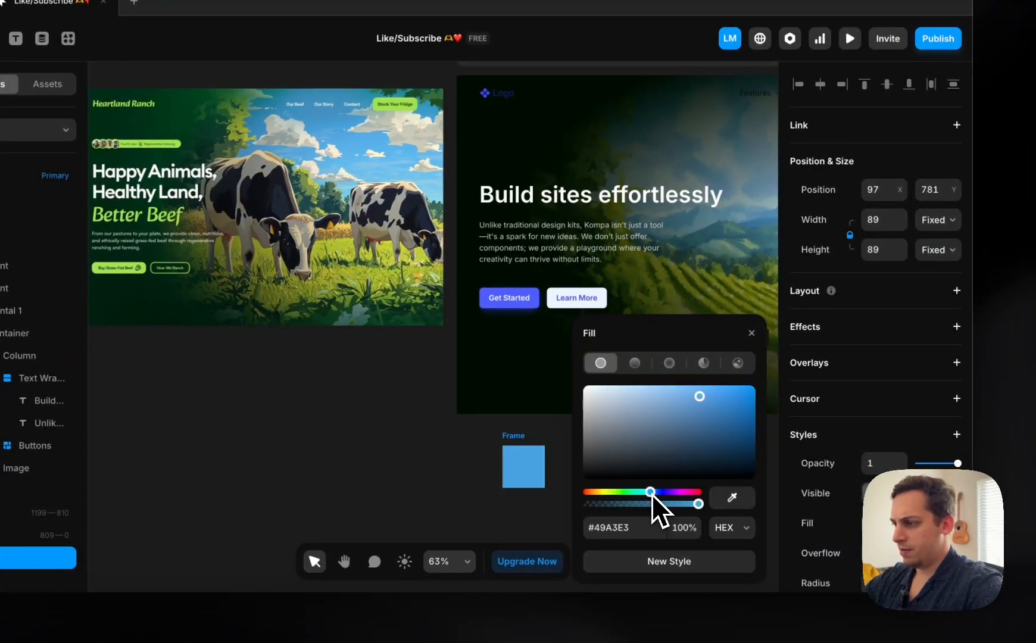
# - Save the square frame's blue fill as a new colour style named blue
pyautogui.click(559, 437)
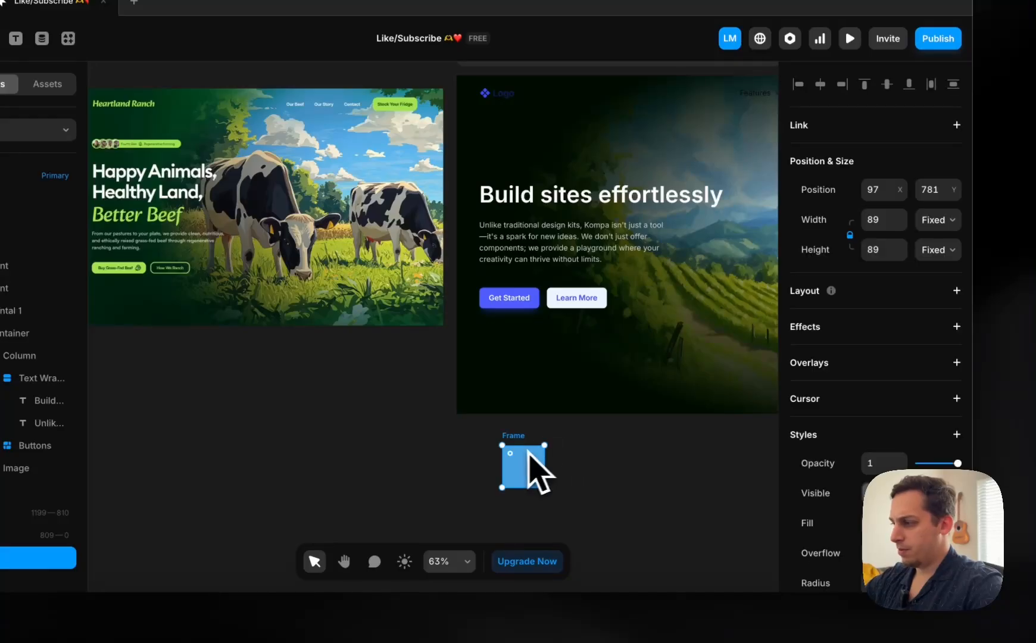
pyautogui.click(866, 523)
pyautogui.click(678, 562)
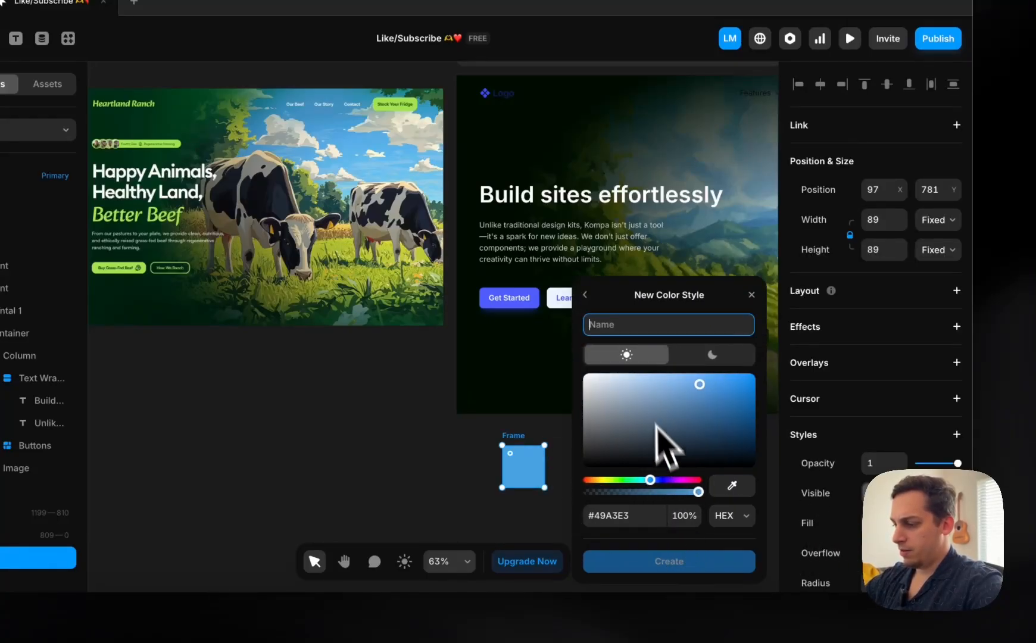
pyautogui.press('Return')
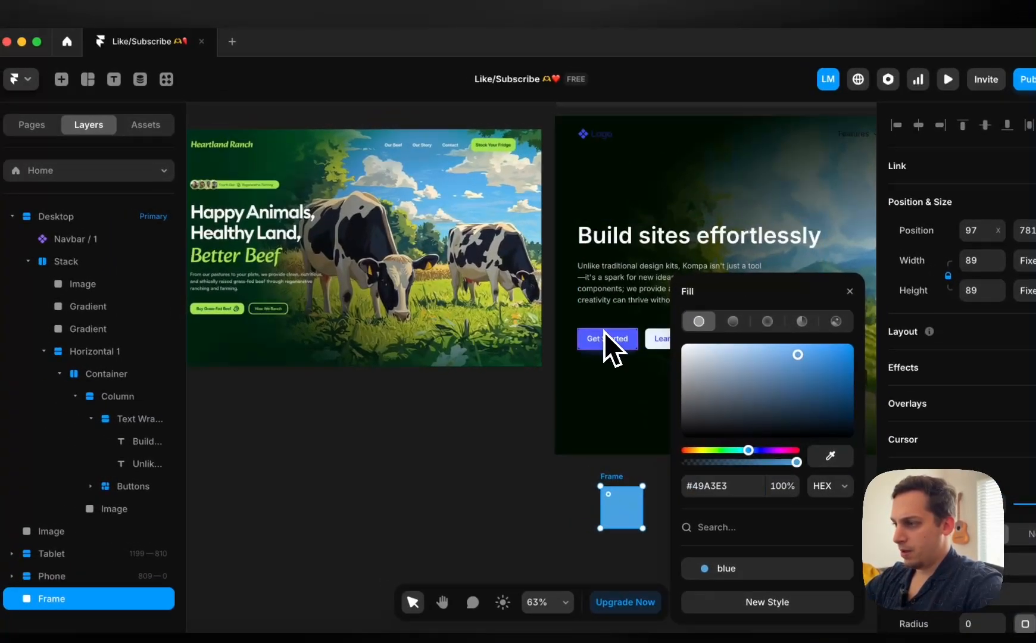
# - Unlink all instances of the Get Started button component for editing, and apply the blue colour style to its primary variant's fill
pyautogui.doubleClick(507, 295)
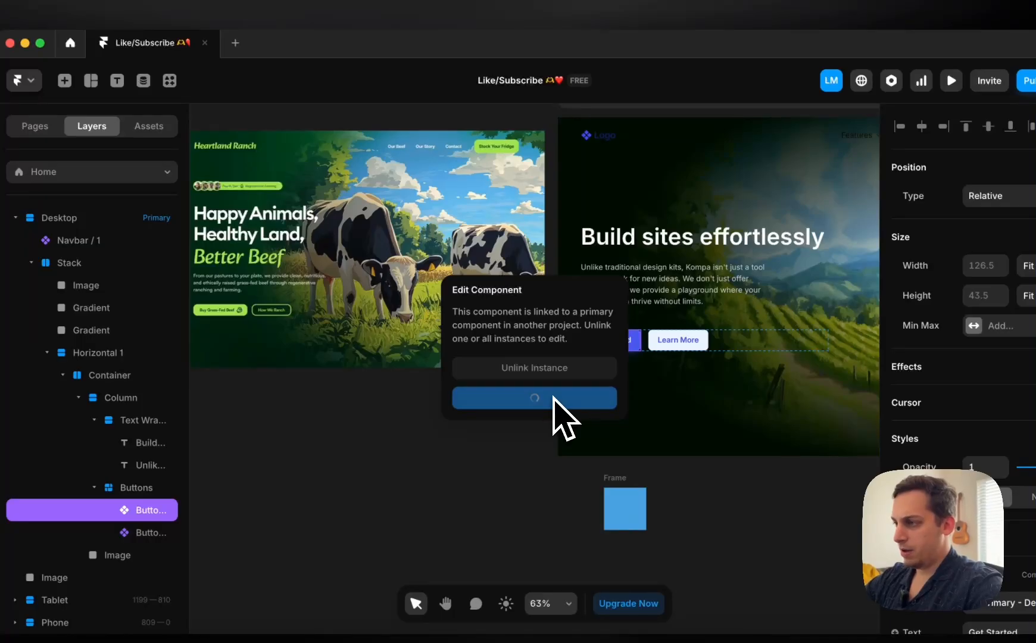
pyautogui.click(325, 249)
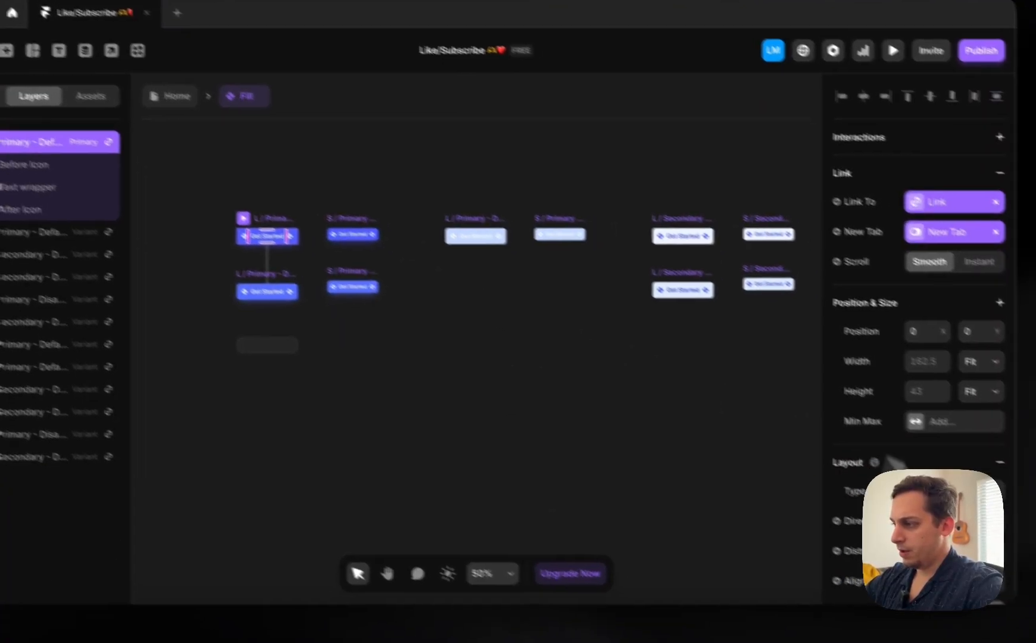
pyautogui.scroll(-5, 959, 484)
pyautogui.click(973, 360)
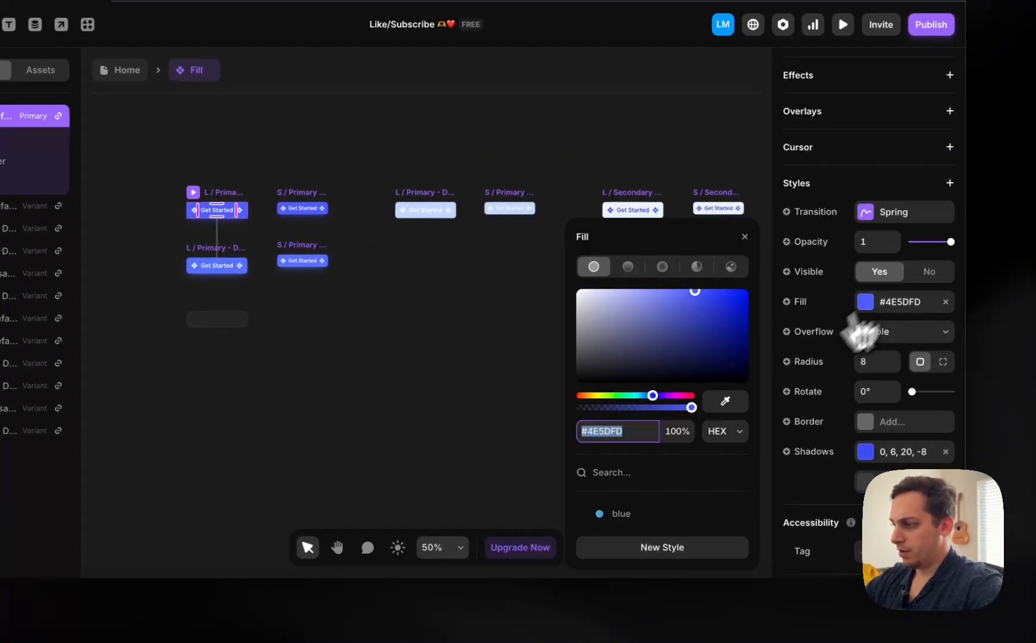
pyautogui.click(638, 517)
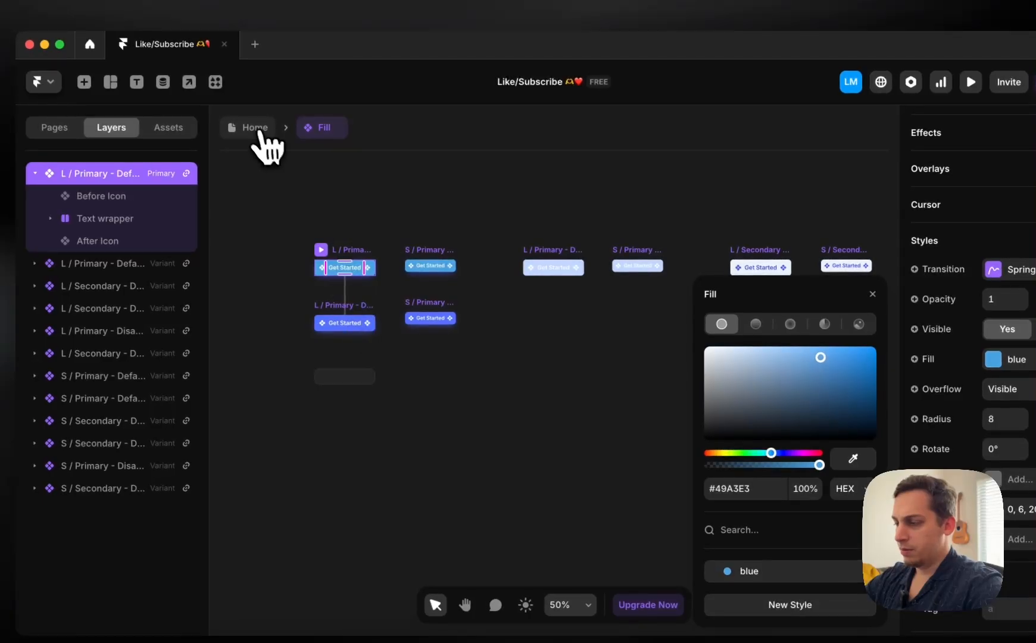
pyautogui.click(260, 132)
# - Return to the Home page and switch the hero's Learn More button to the L / Secondary variant
pyautogui.click(532, 409)
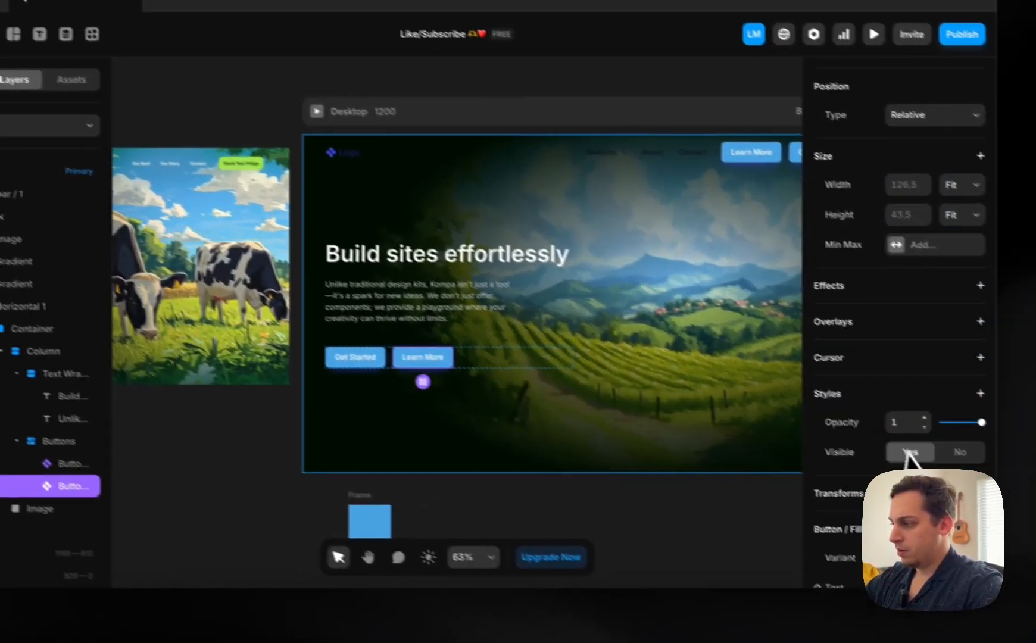
pyautogui.scroll(-2, 906, 452)
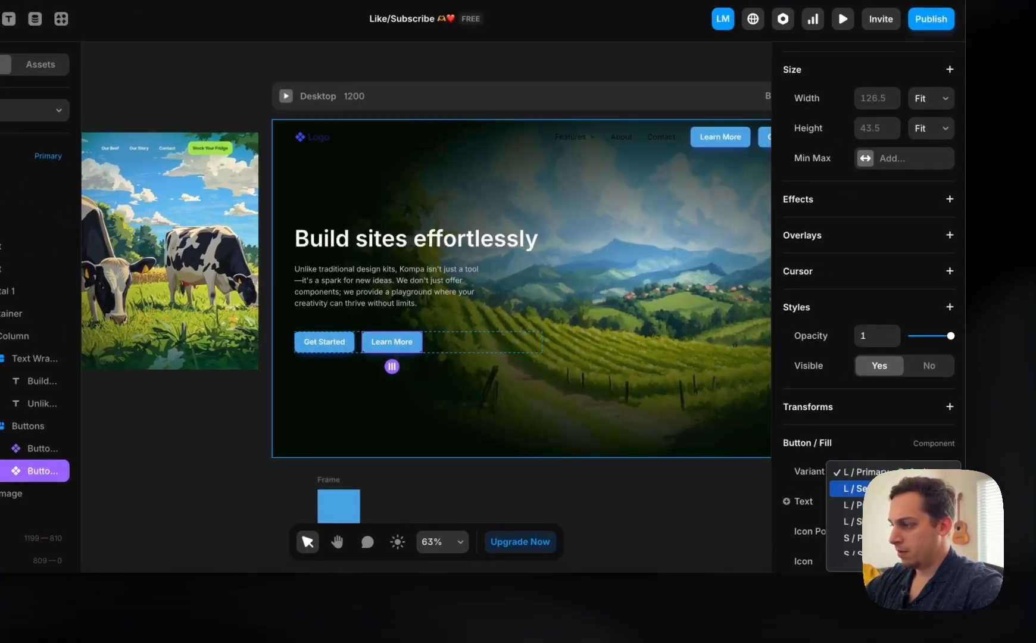
pyautogui.click(485, 487)
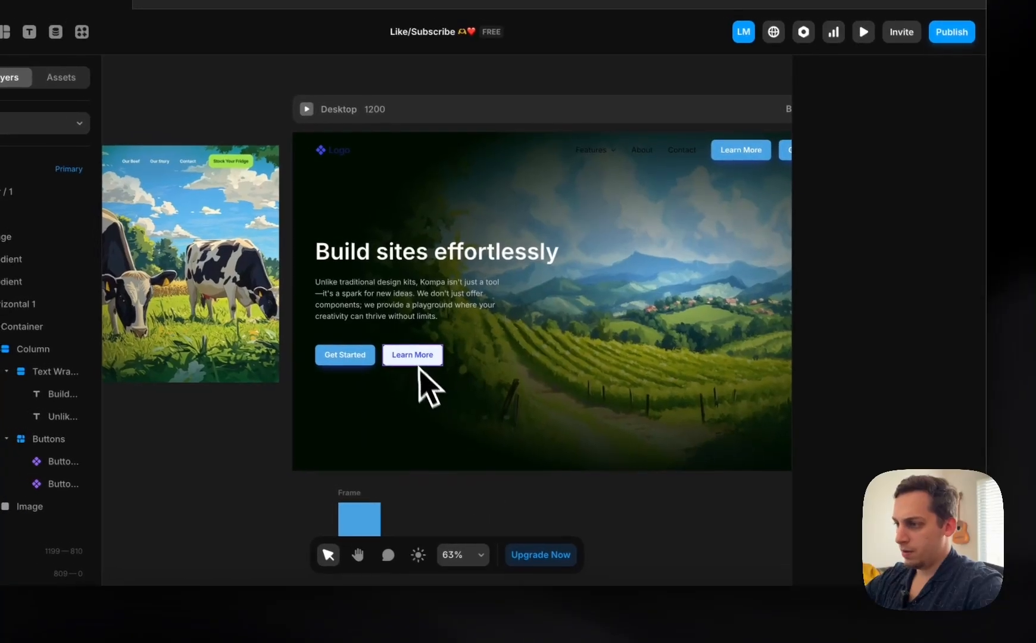
# - Open the Learn More button's component for editing and remove the fill from its L / Secondary variant
pyautogui.click(389, 342)
pyautogui.hscroll(-6, 388, 340)
pyautogui.hscroll(7, 419, 363)
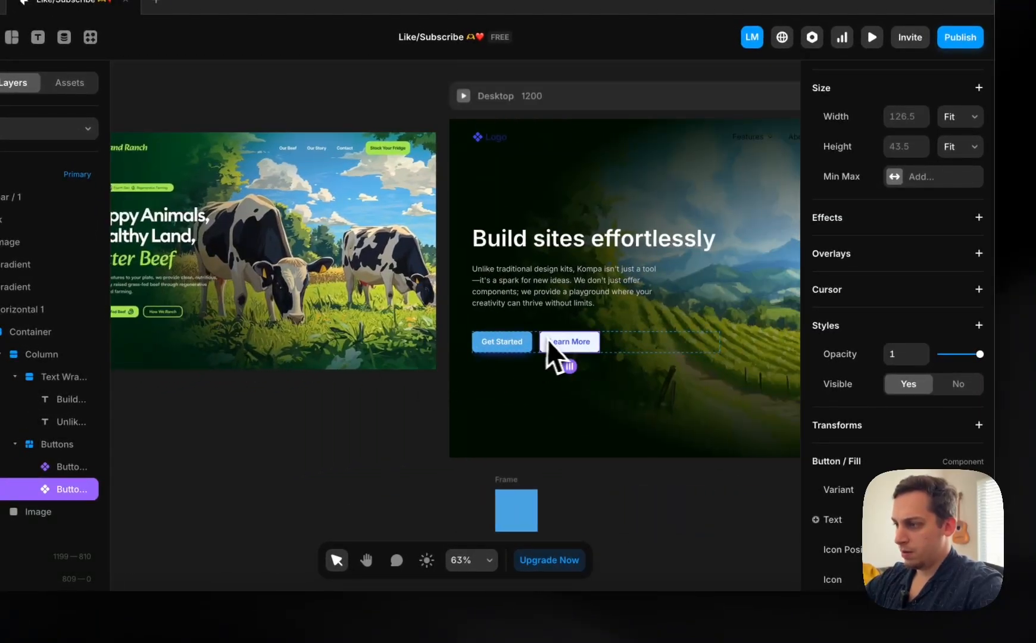
pyautogui.doubleClick(549, 340)
pyautogui.scroll(-4, 455, 319)
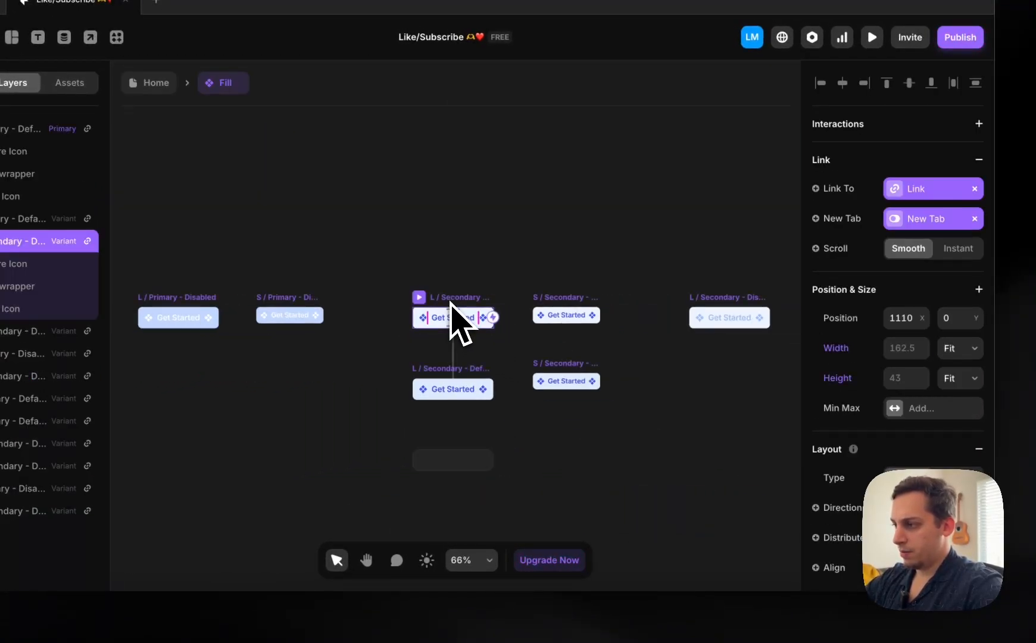
pyautogui.scroll(-5, 857, 399)
pyautogui.scroll(-3, 883, 396)
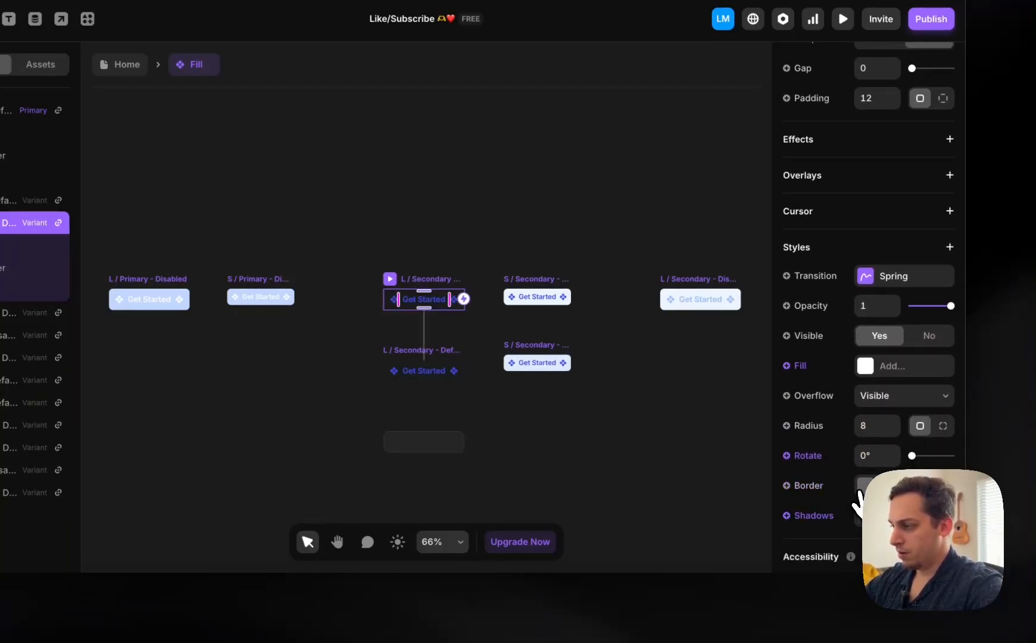
# - Add a border to the L / Secondary variant using the blue colour style
pyautogui.click(862, 487)
pyautogui.click(676, 485)
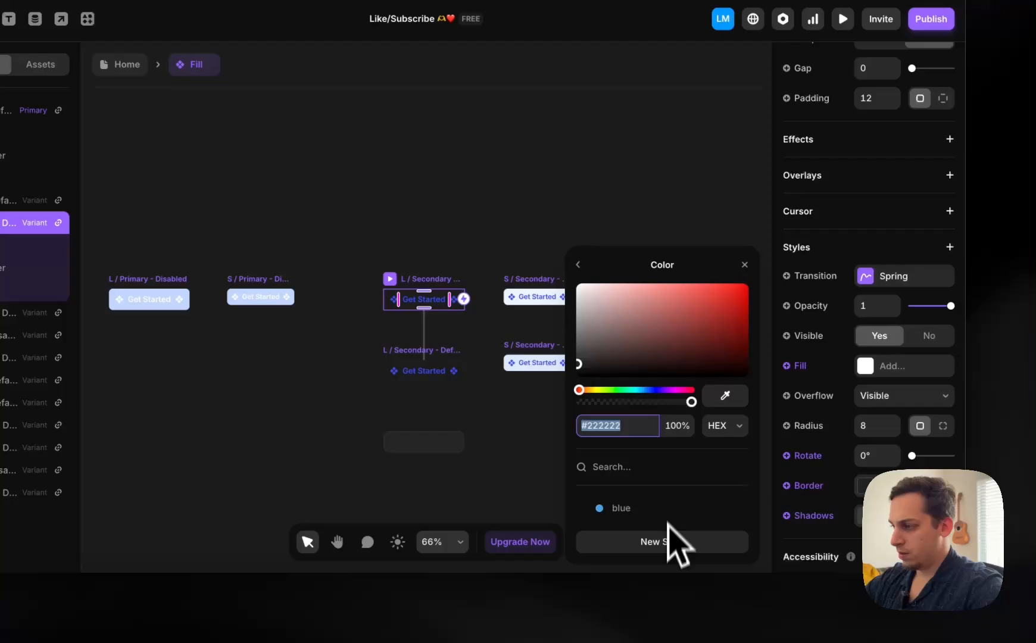
pyautogui.click(631, 507)
# - Apply the blue colour style to the Get Started text inside the L / Secondary variant
pyautogui.click(421, 303)
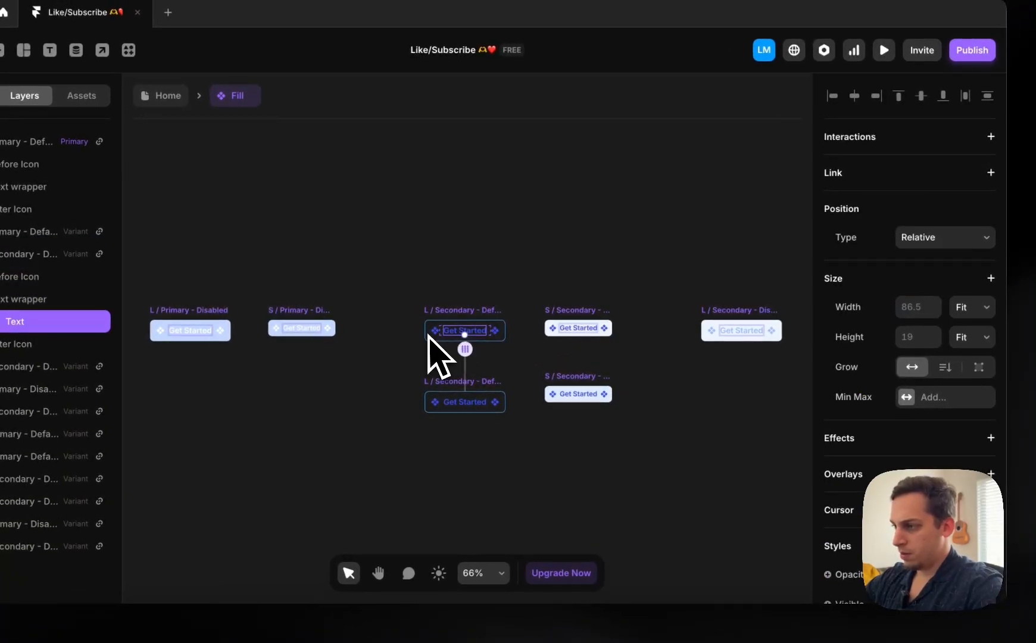
pyautogui.keyDown('shift'); pyautogui.click(440, 334); pyautogui.keyUp('shift')
pyautogui.click(424, 286)
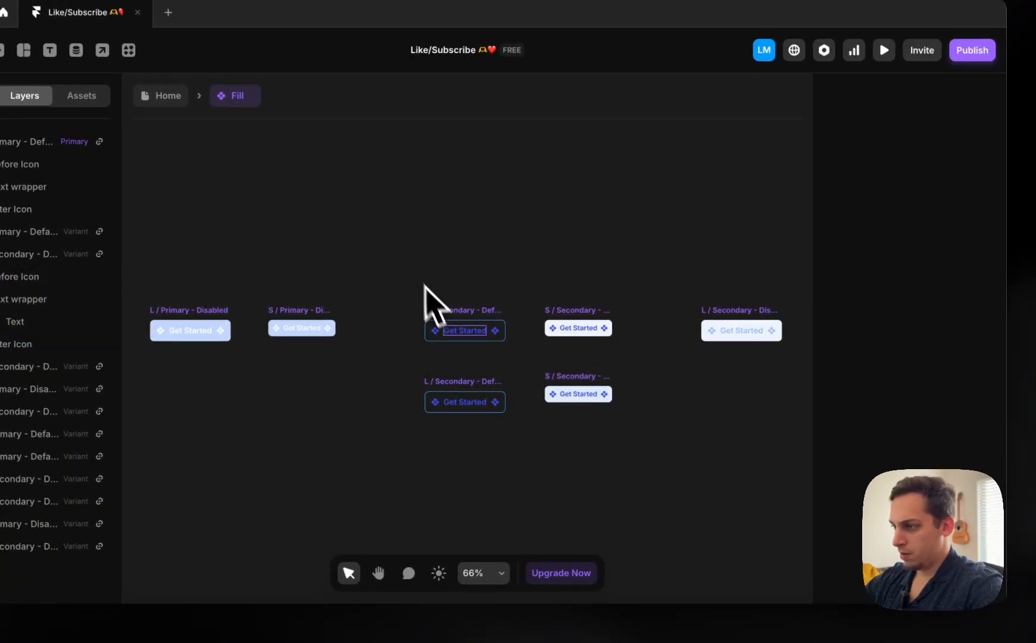
pyautogui.click(456, 334)
pyautogui.scroll(-6, 922, 470)
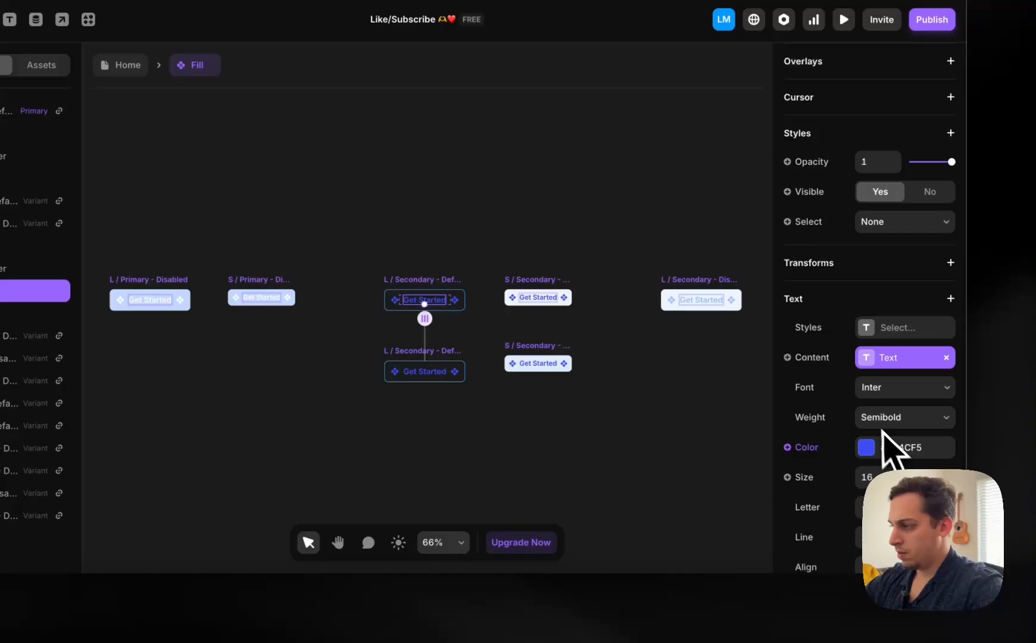
pyautogui.click(872, 448)
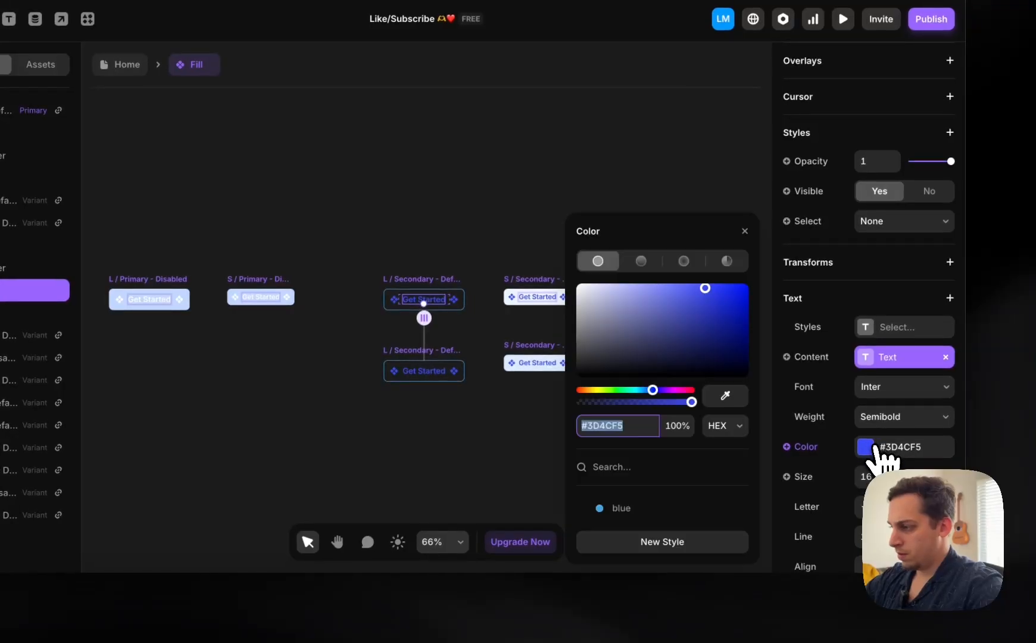
pyautogui.click(627, 504)
# - Apply the blue colour style to both the before and after icons of the L / Secondary variant
pyautogui.click(394, 299)
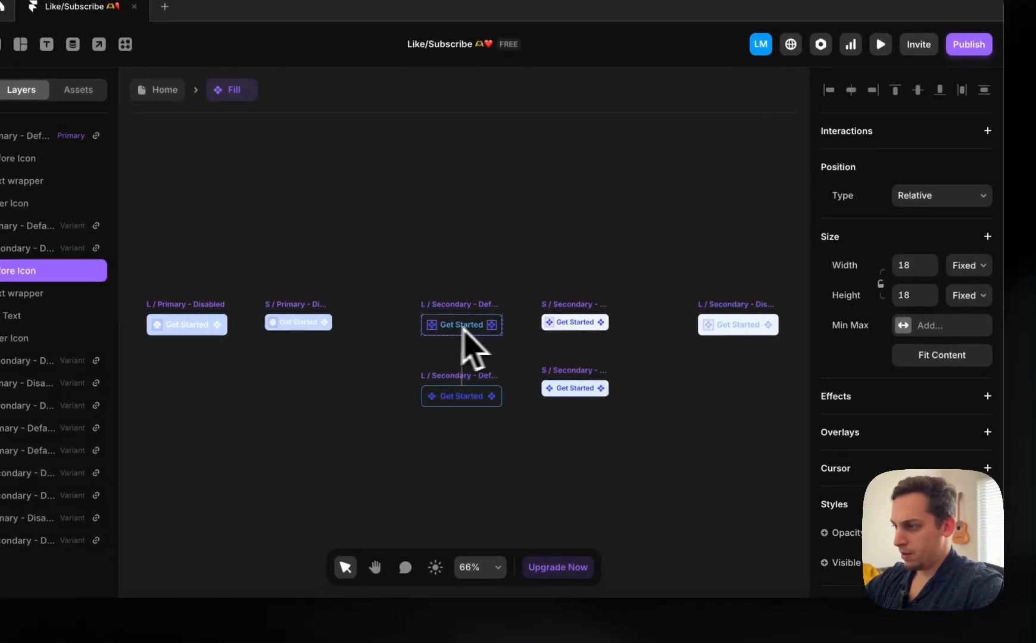
pyautogui.keyDown('shift'); pyautogui.click(454, 300); pyautogui.keyUp('shift')
pyautogui.scroll(-6, 905, 357)
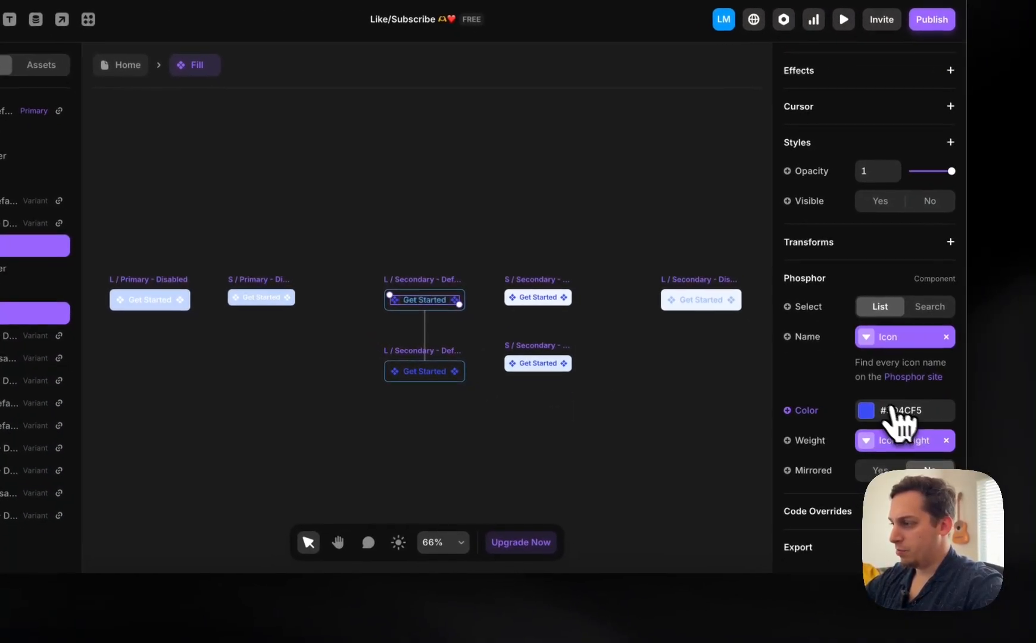
pyautogui.click(865, 411)
pyautogui.click(620, 508)
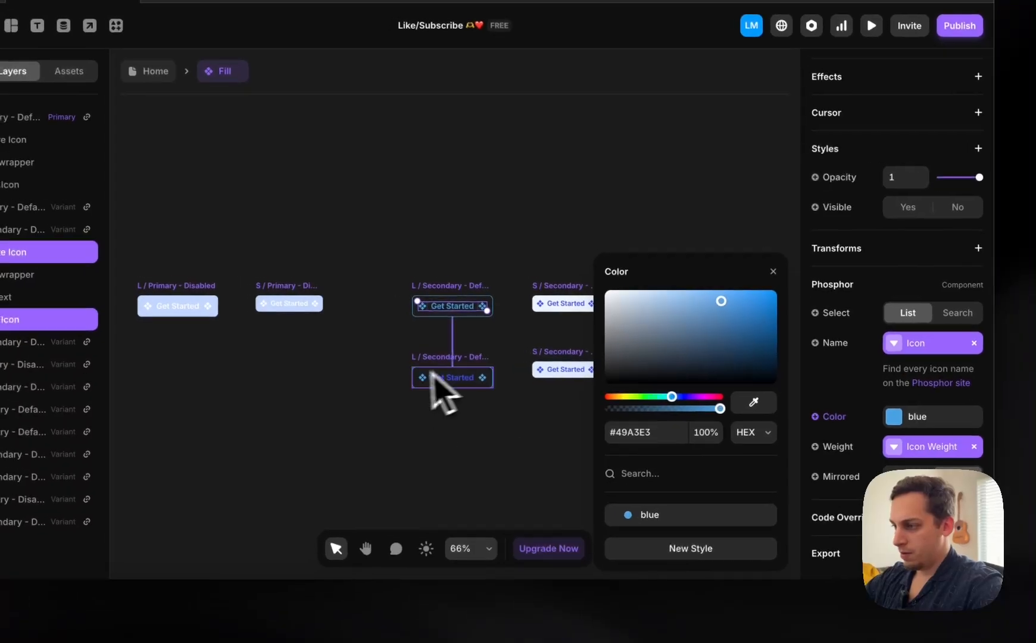
# - Apply the blue colour style to the text of the connected L / Secondary variant below, and return to the Home page
pyautogui.click(424, 370)
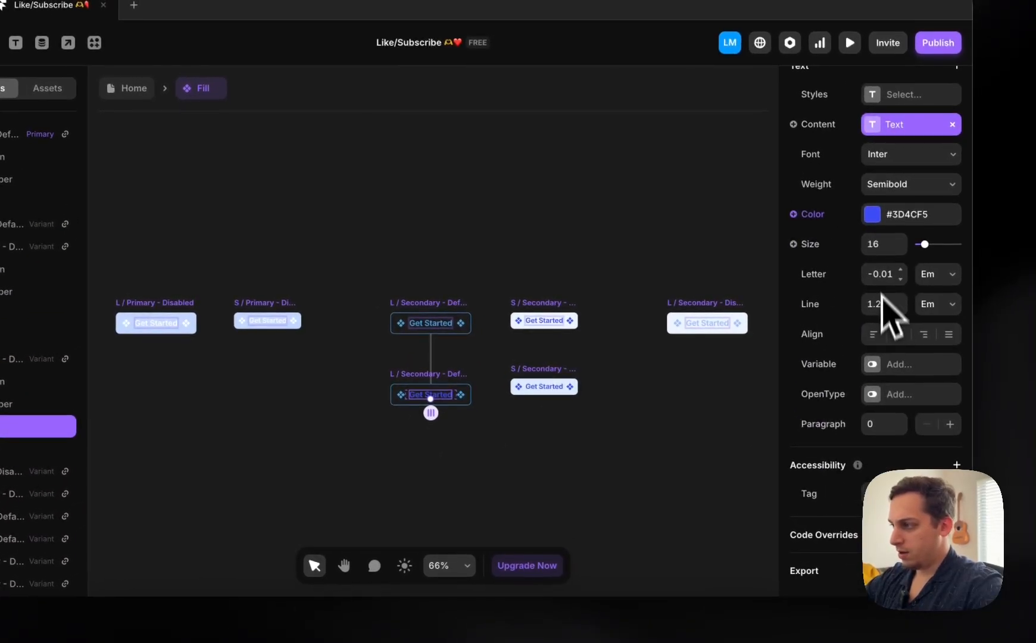
pyautogui.click(886, 212)
pyautogui.click(678, 494)
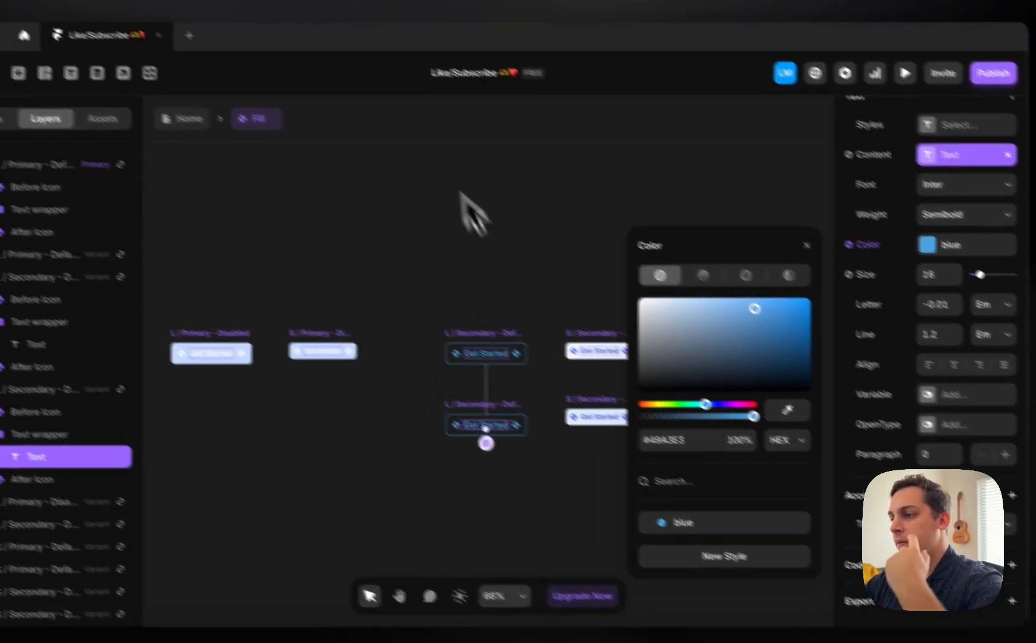
pyautogui.click(309, 186)
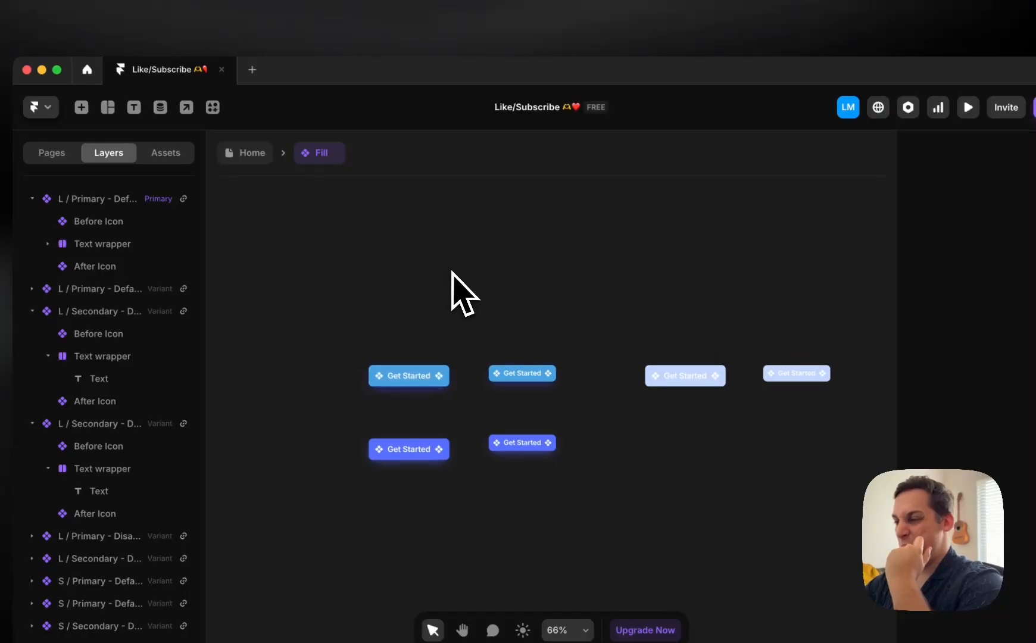
pyautogui.hscroll(-1, 452, 272)
pyautogui.click(241, 156)
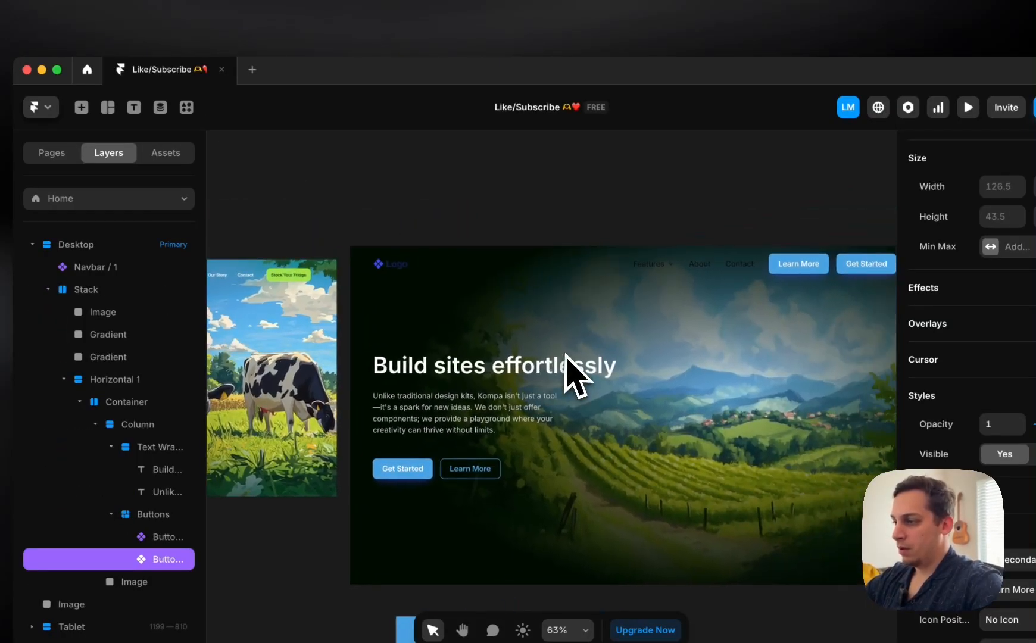
# - Check the hero's restyled buttons, heading and paragraph side by side with the Heartland Ranch reference image
pyautogui.scroll(-3, 729, 185)
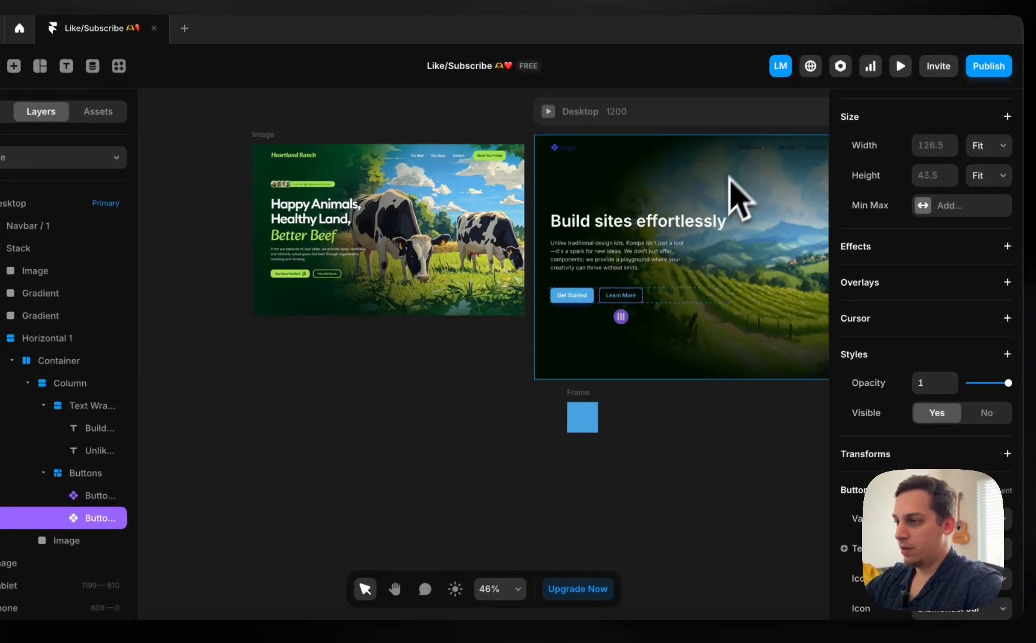
pyautogui.hscroll(3, 735, 196)
pyautogui.click(624, 275)
pyautogui.click(463, 265)
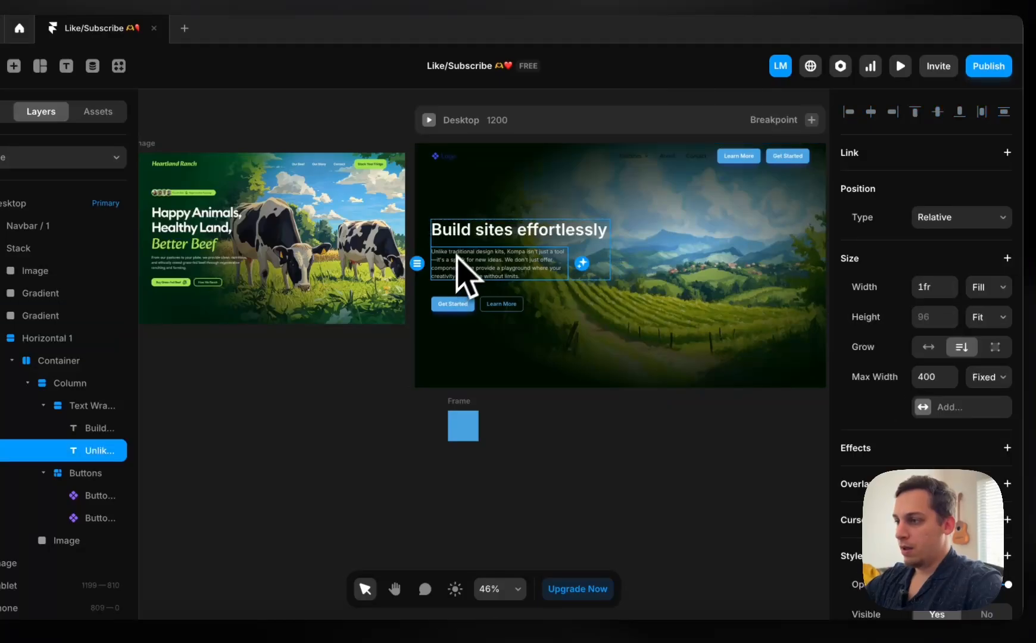
pyautogui.click(469, 236)
pyautogui.click(469, 271)
pyautogui.click(516, 427)
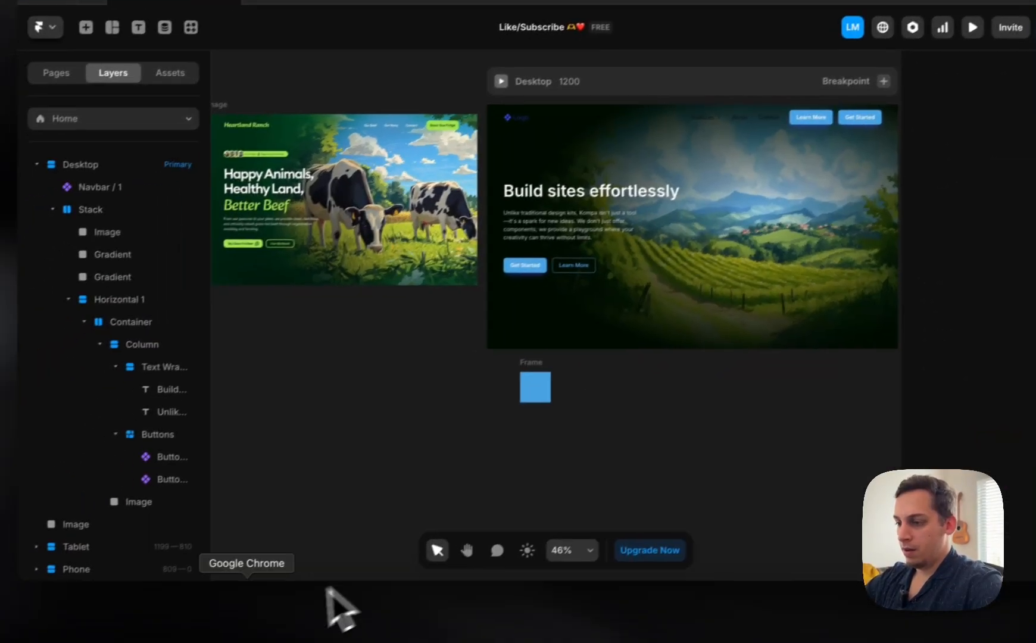
# - Switch to Midjourney in Chrome, open the upscaled sailboat image and download it
pyautogui.click(260, 626)
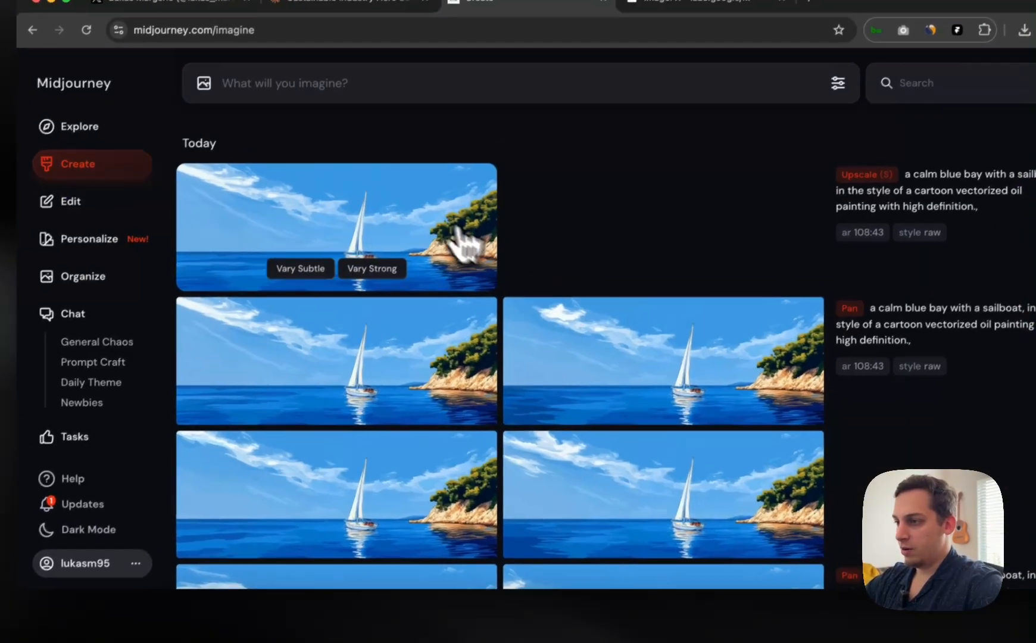
pyautogui.click(465, 241)
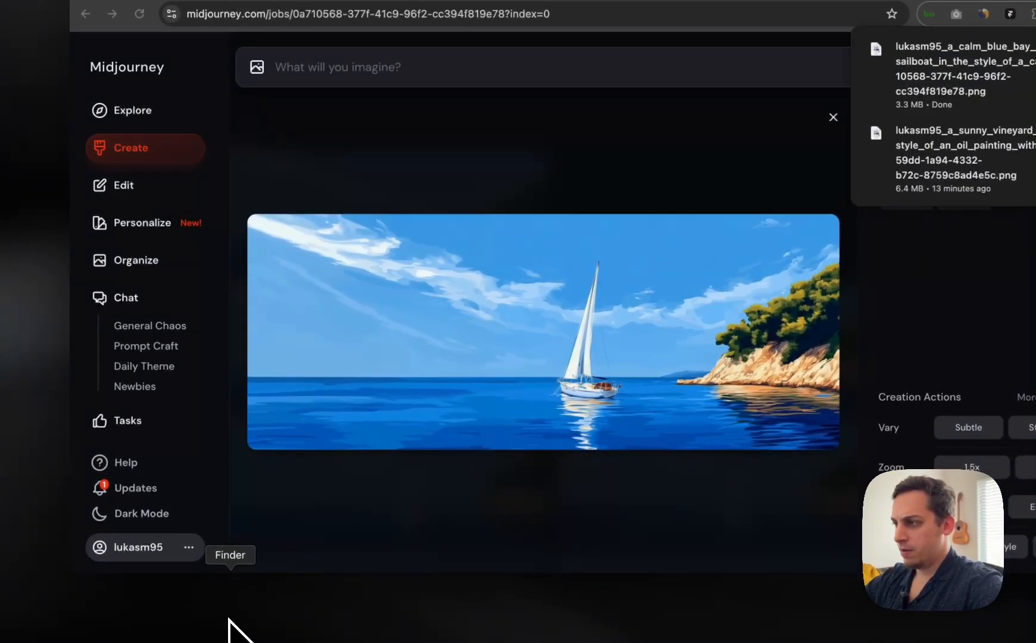
# - Preview the downloaded sailboat PNG from the Downloads folder in Finder, and close the preview and Finder windows
pyautogui.click(229, 623)
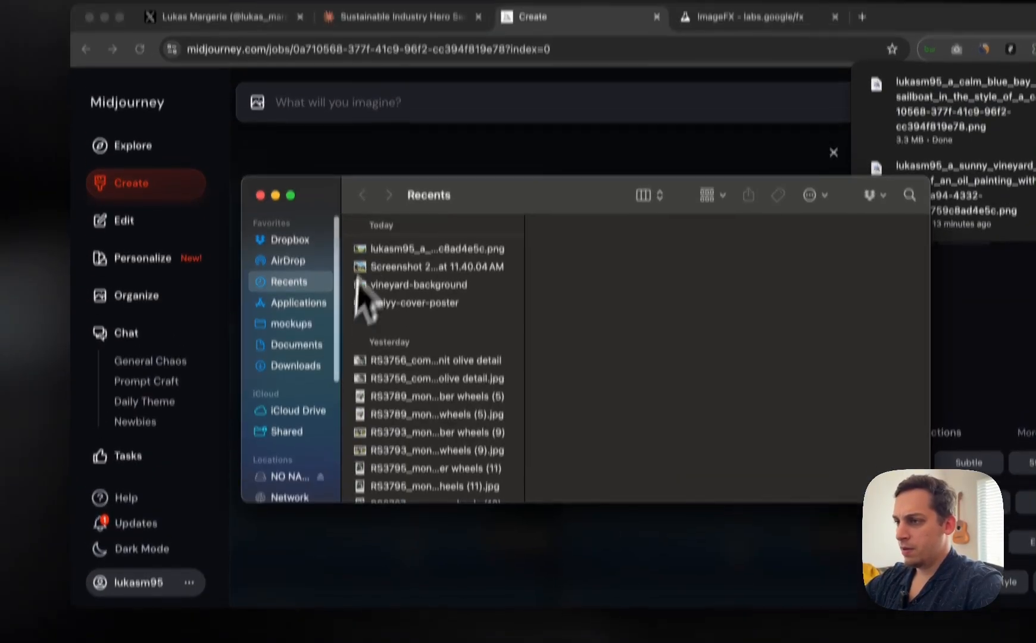
pyautogui.click(296, 366)
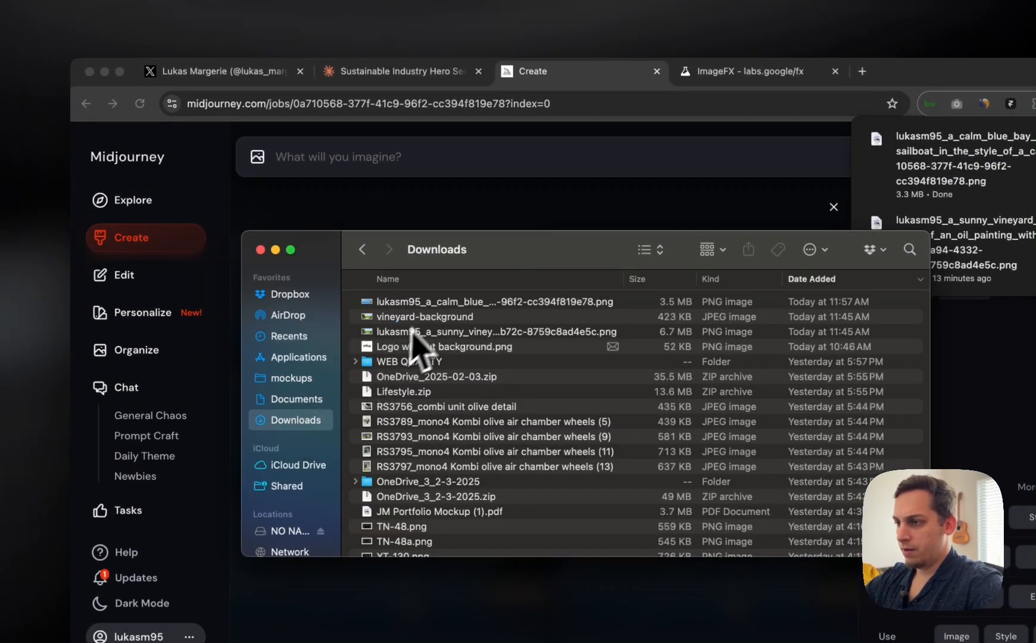
pyautogui.doubleClick(429, 303)
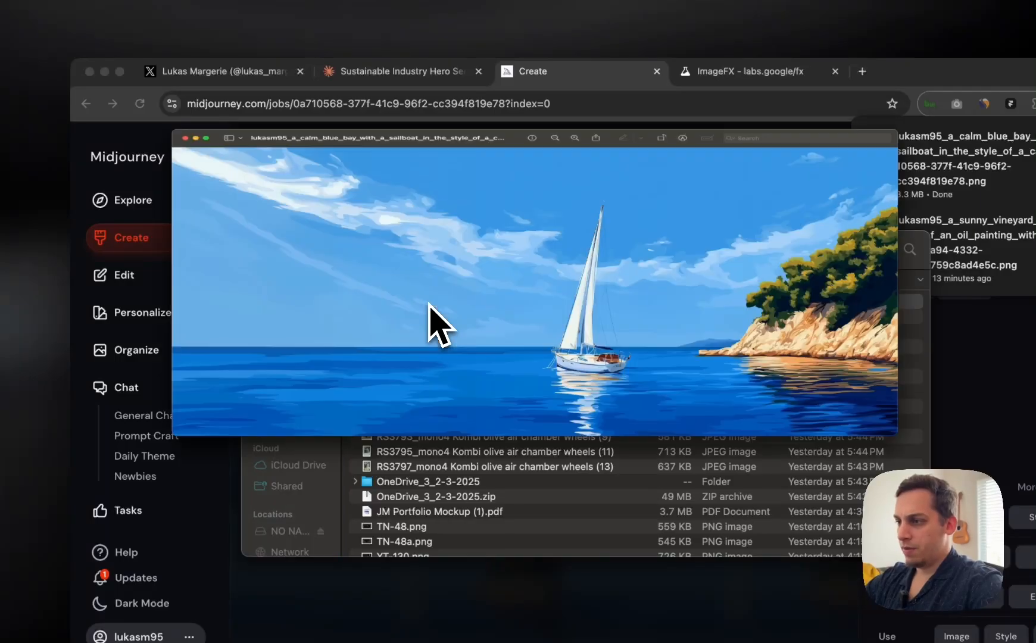
pyautogui.click(92, 78)
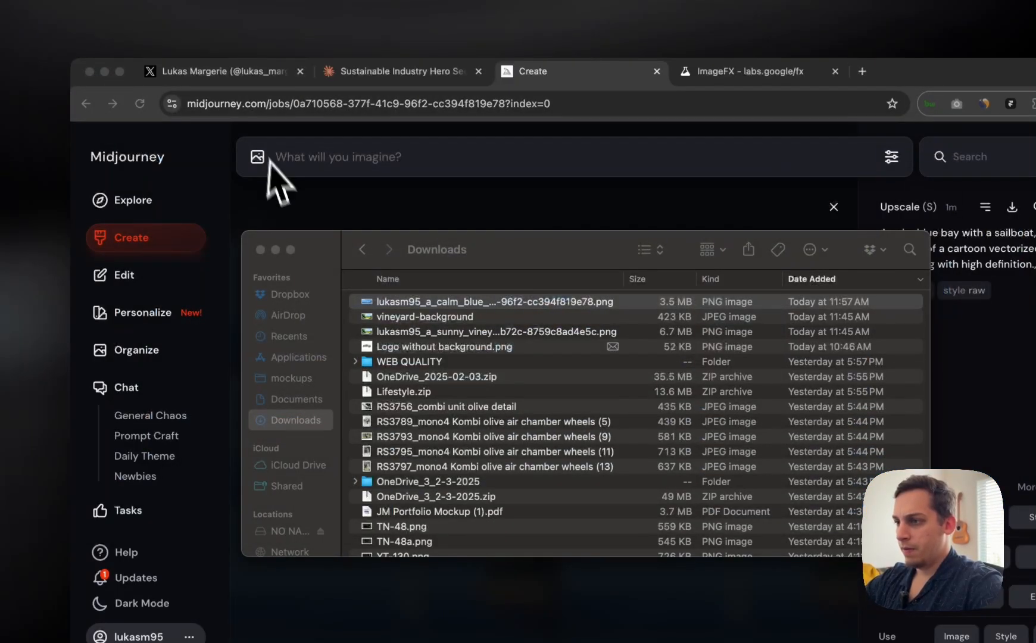
pyautogui.click(260, 250)
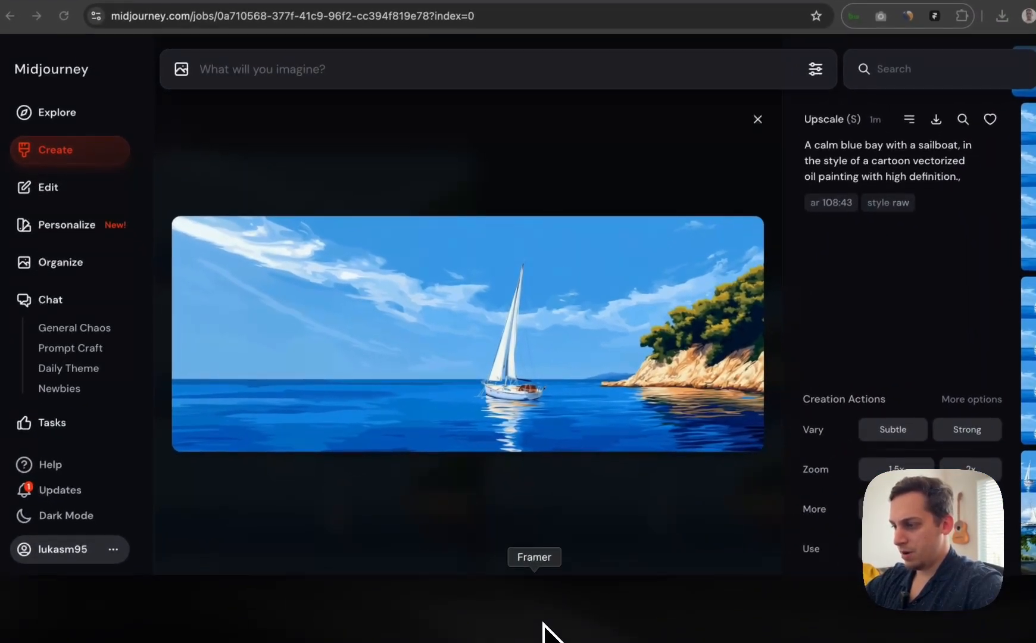
# - Switch to Framer and replace the vineyard fill of the hero's Image layer with the calm blue bay sailboat PNG from Downloads
pyautogui.click(543, 622)
pyautogui.click(680, 290)
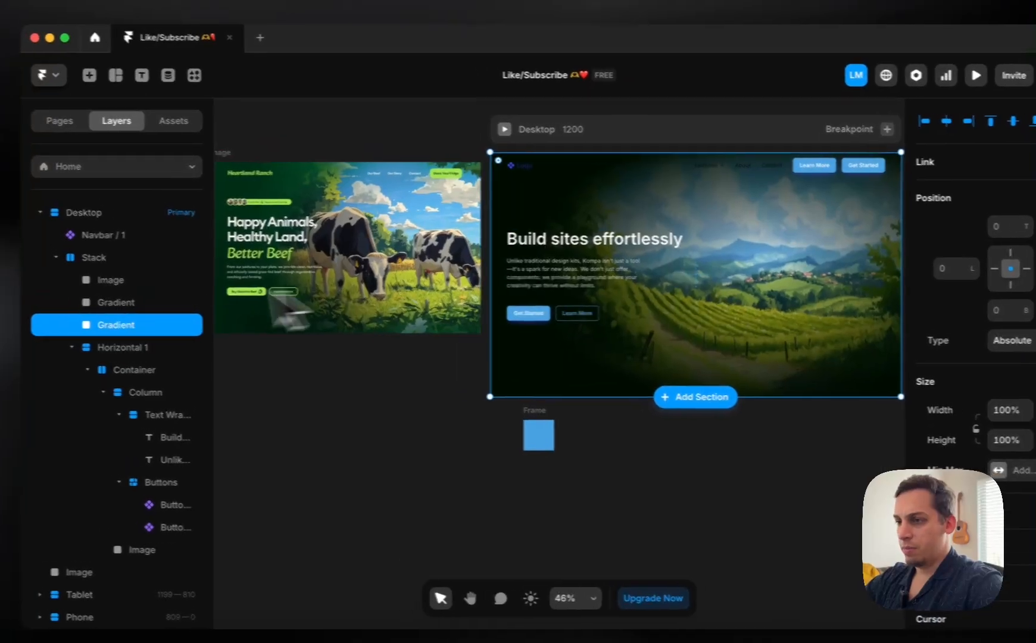
pyautogui.click(142, 278)
pyautogui.click(1030, 269)
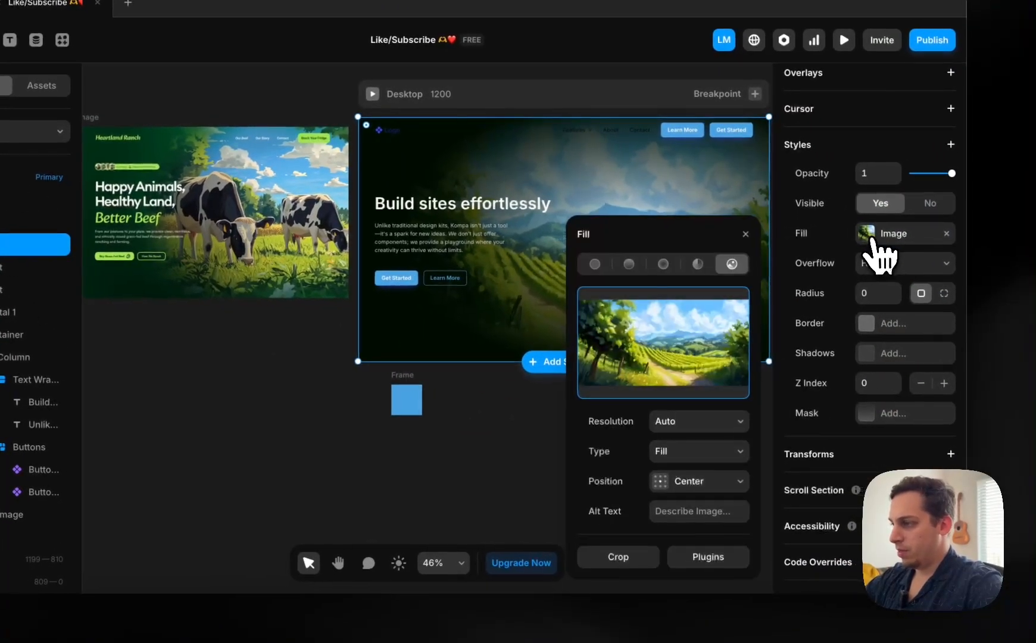
pyautogui.click(676, 335)
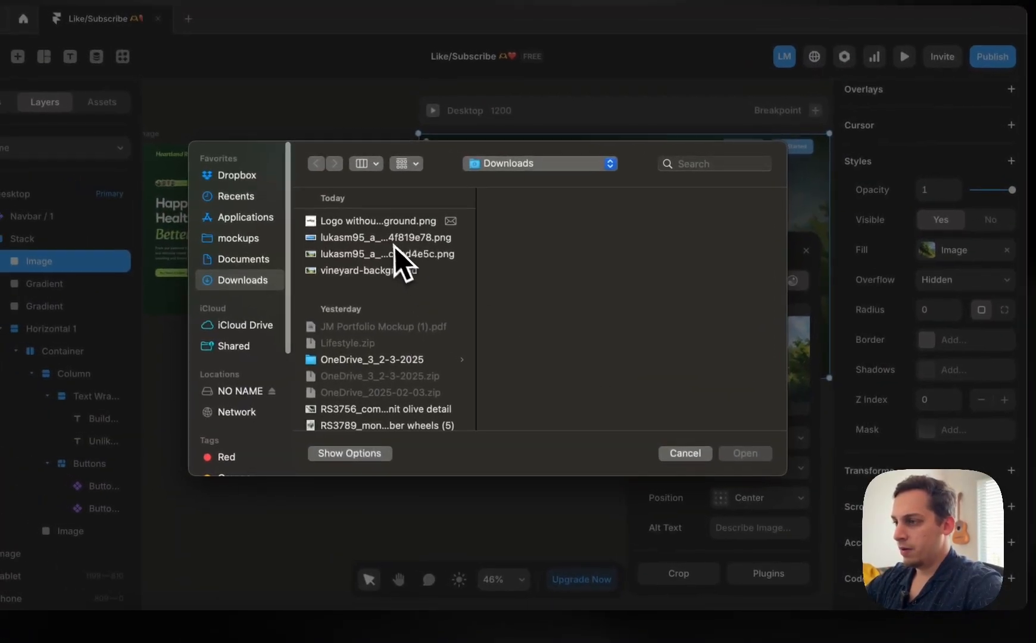
pyautogui.click(405, 237)
pyautogui.click(753, 448)
pyautogui.hscroll(5, 474, 358)
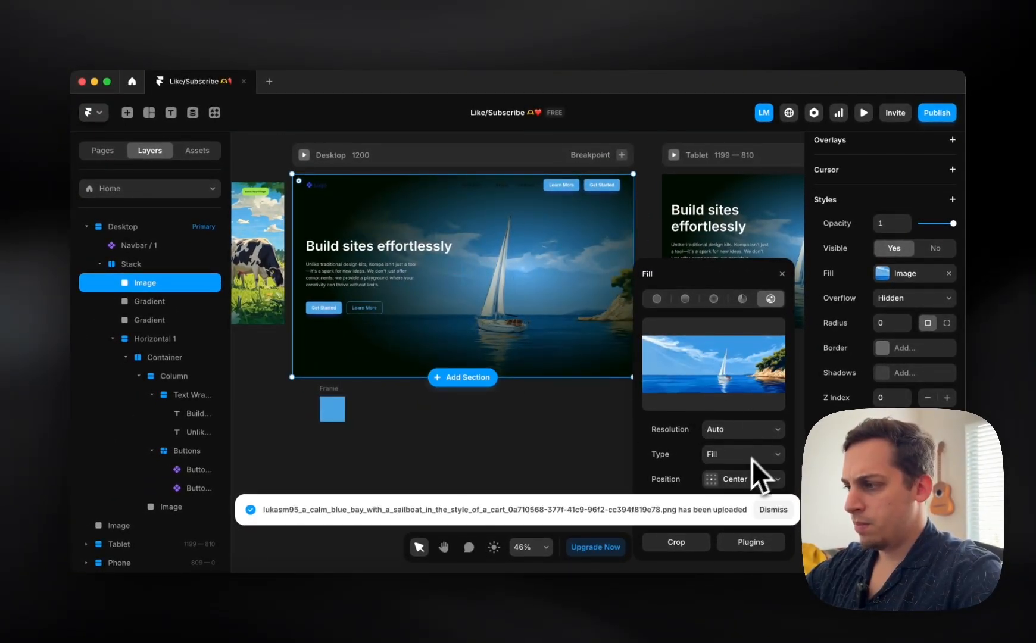
# - Set the position of the hero's sailboat background image to Right
pyautogui.click(744, 479)
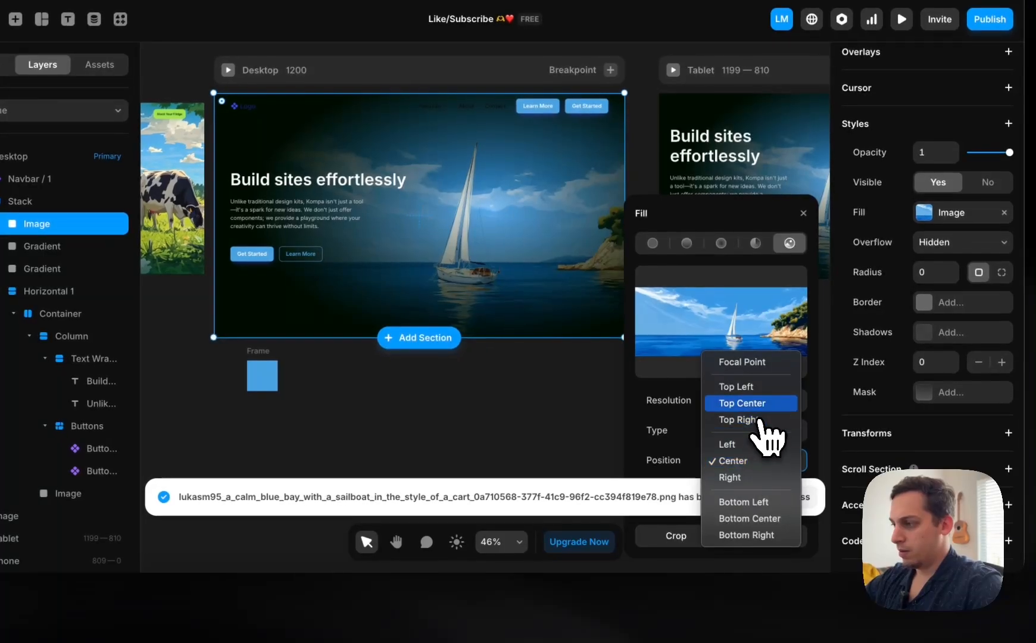
pyautogui.press('Escape')
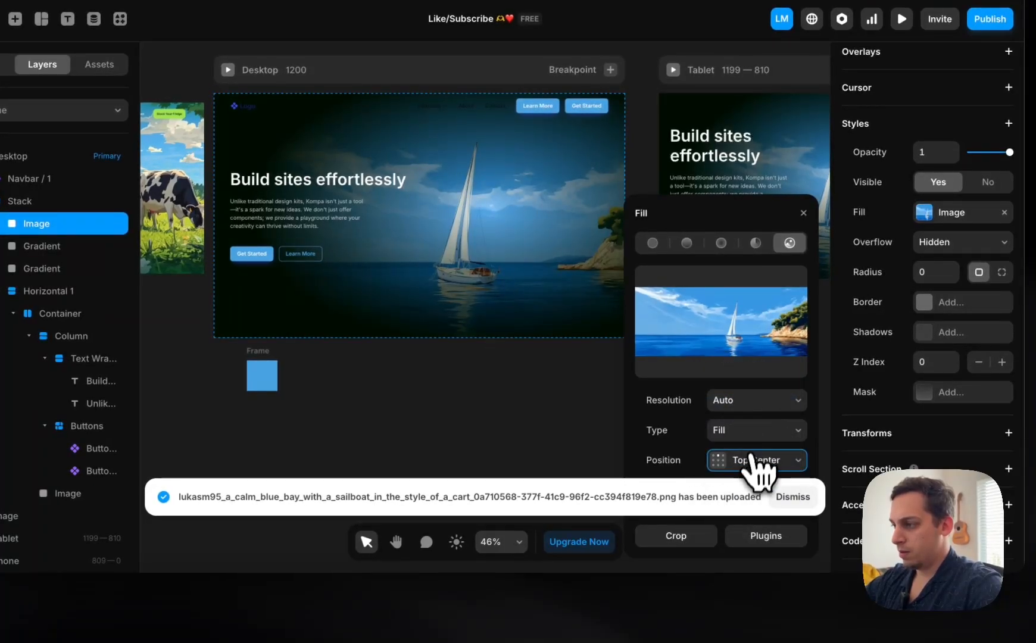
pyautogui.click(741, 534)
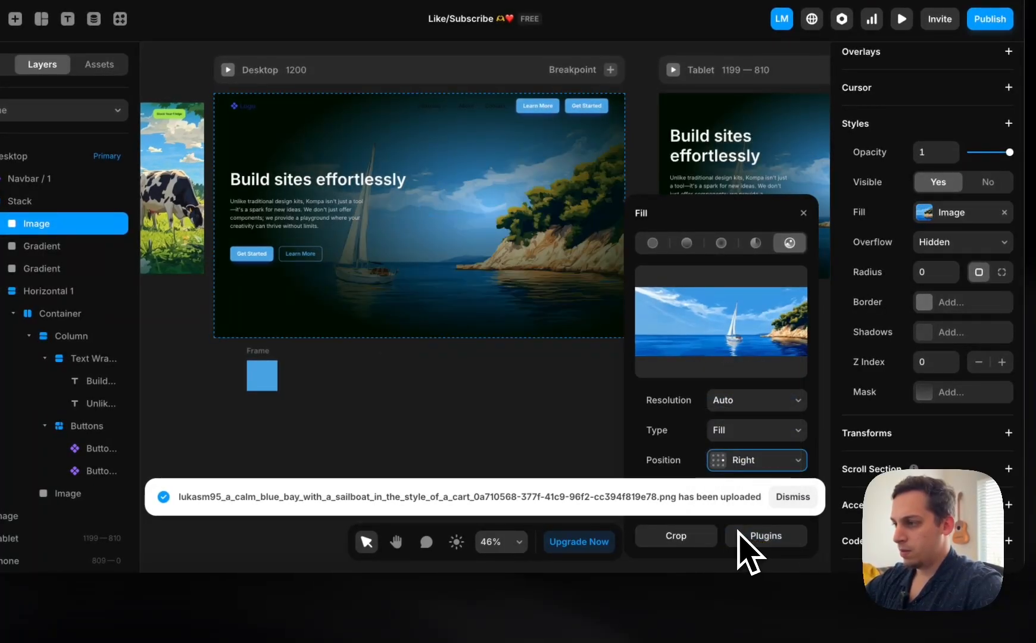
# - Set the position of the hero's sailboat background image to Left
pyautogui.click(772, 461)
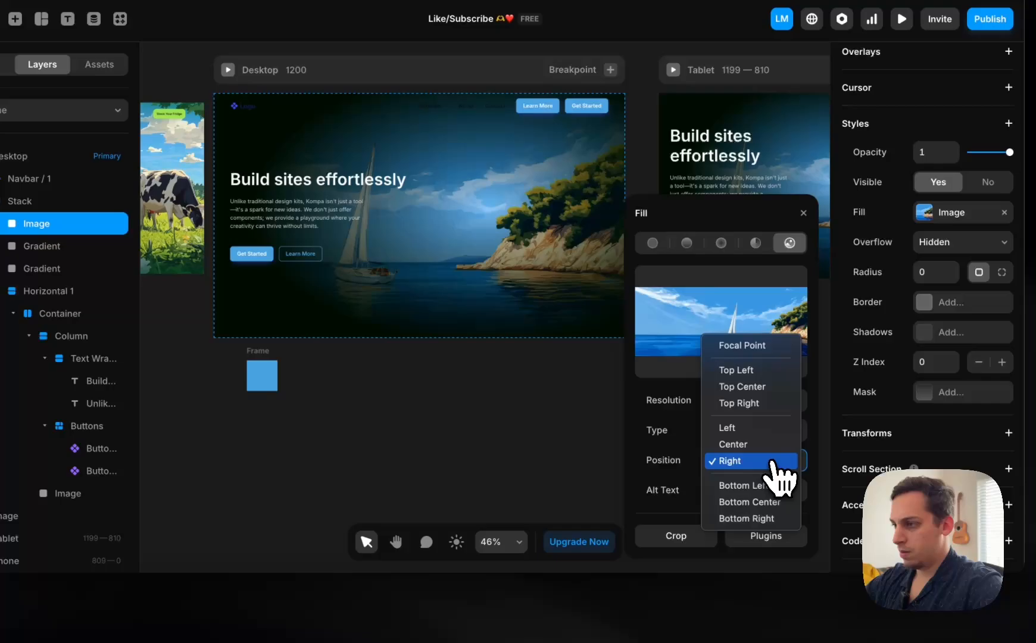
pyautogui.click(733, 426)
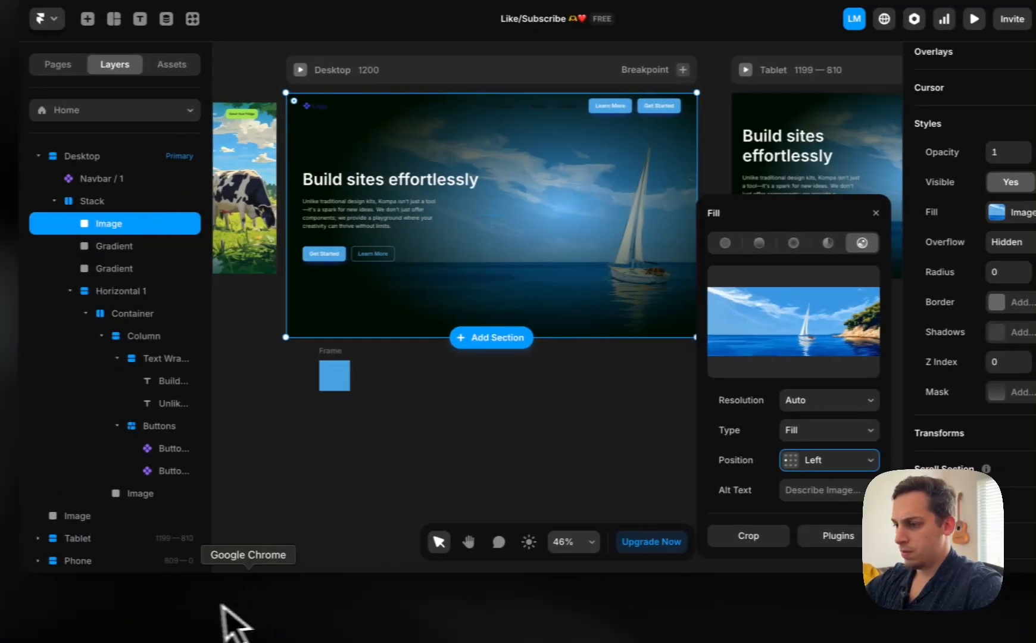
# - Switch to Midjourney in Chrome, open an earlier 2:1 panned sailboat image from the creations, start a Subtle upscale and close the image
pyautogui.click(197, 620)
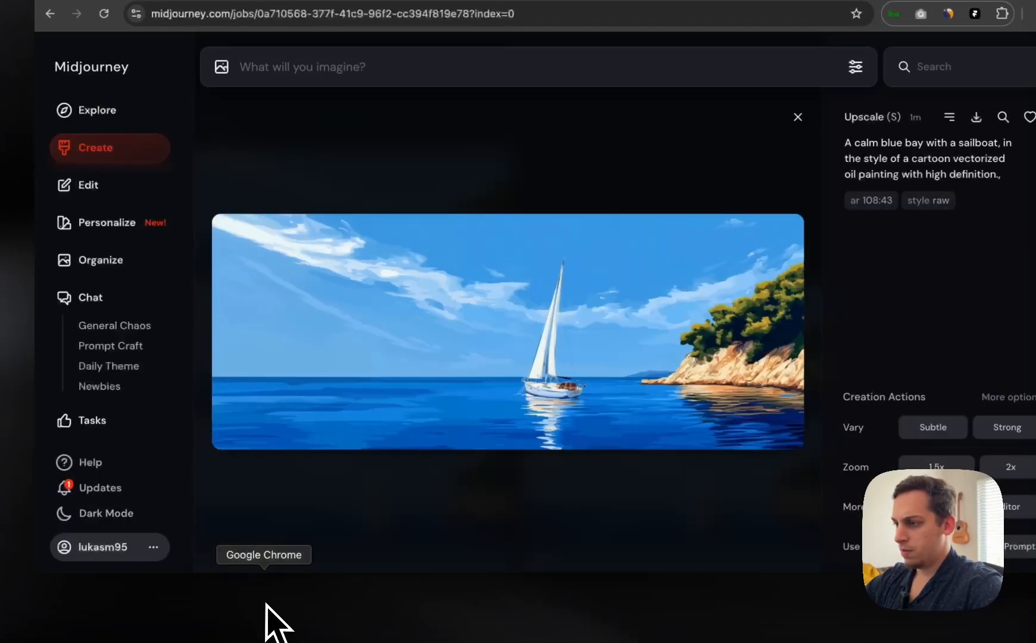
pyautogui.scroll(-4, 481, 363)
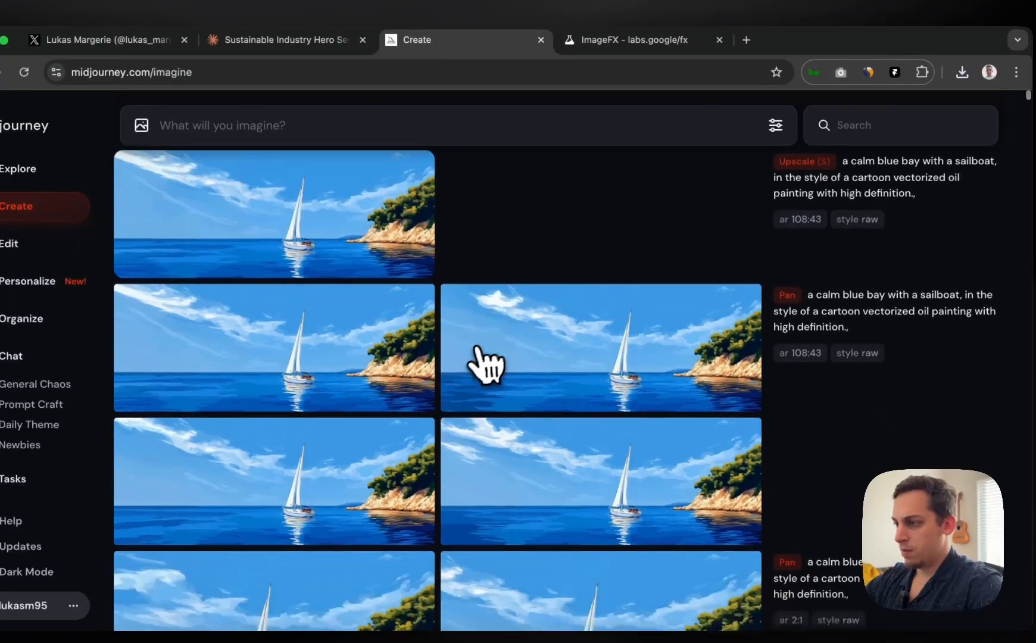
pyautogui.scroll(-1, 411, 366)
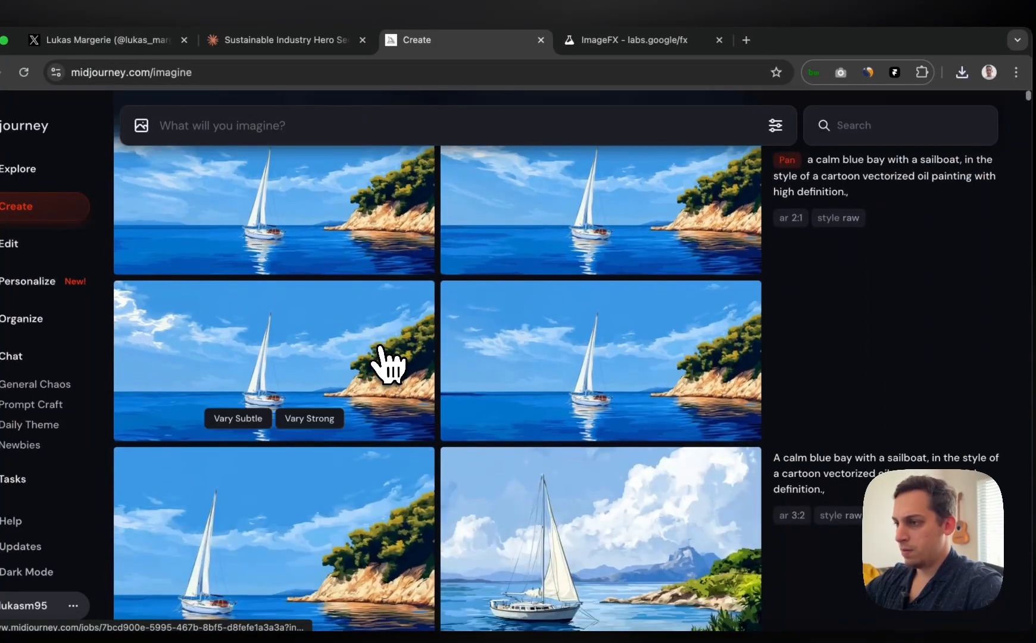
pyautogui.click(358, 271)
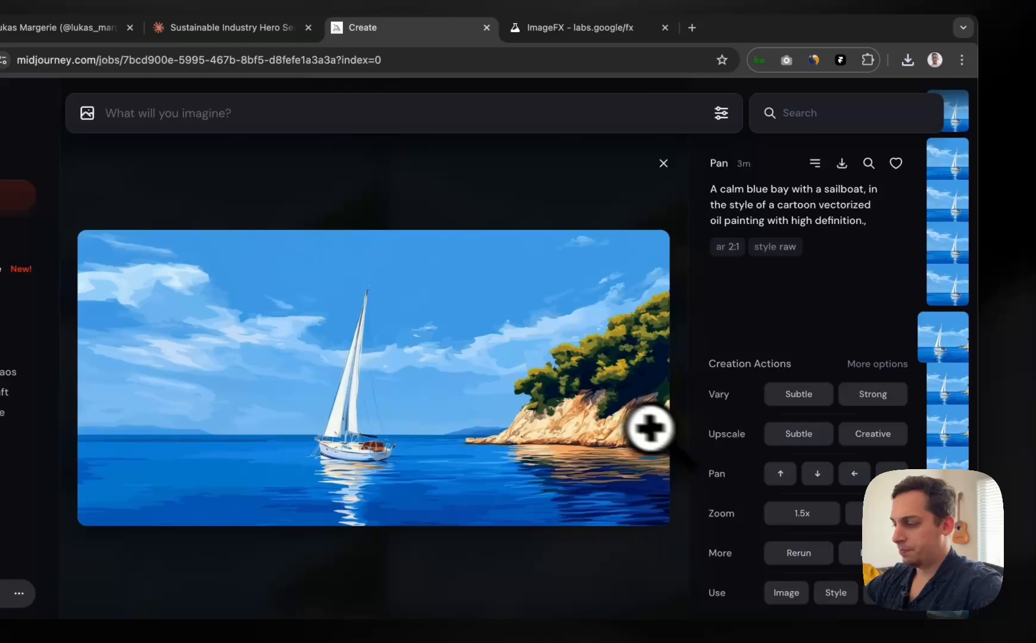
pyautogui.rightClick(618, 420)
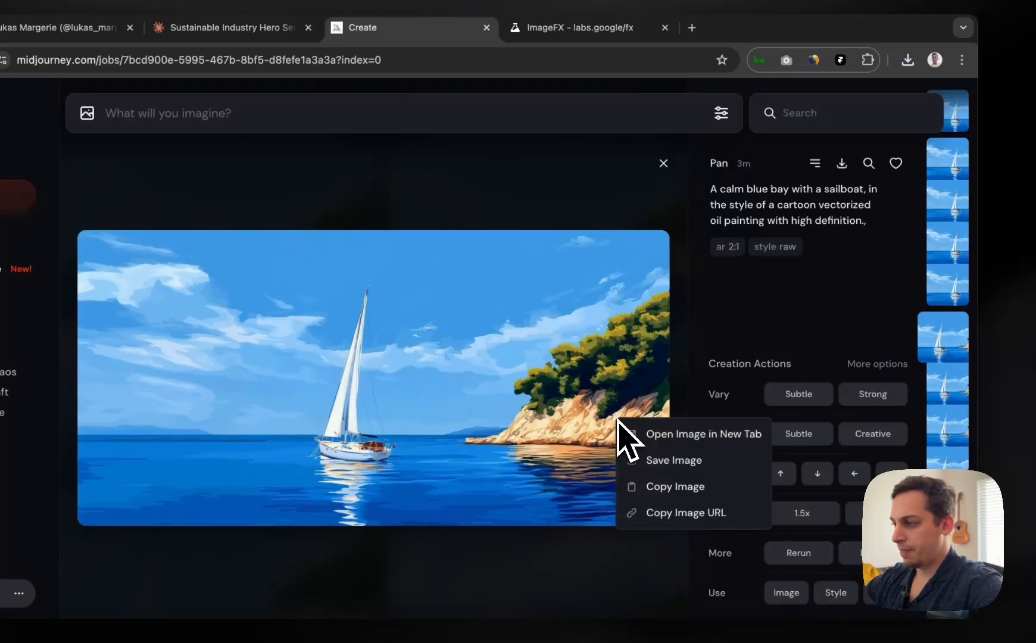
pyautogui.click(724, 337)
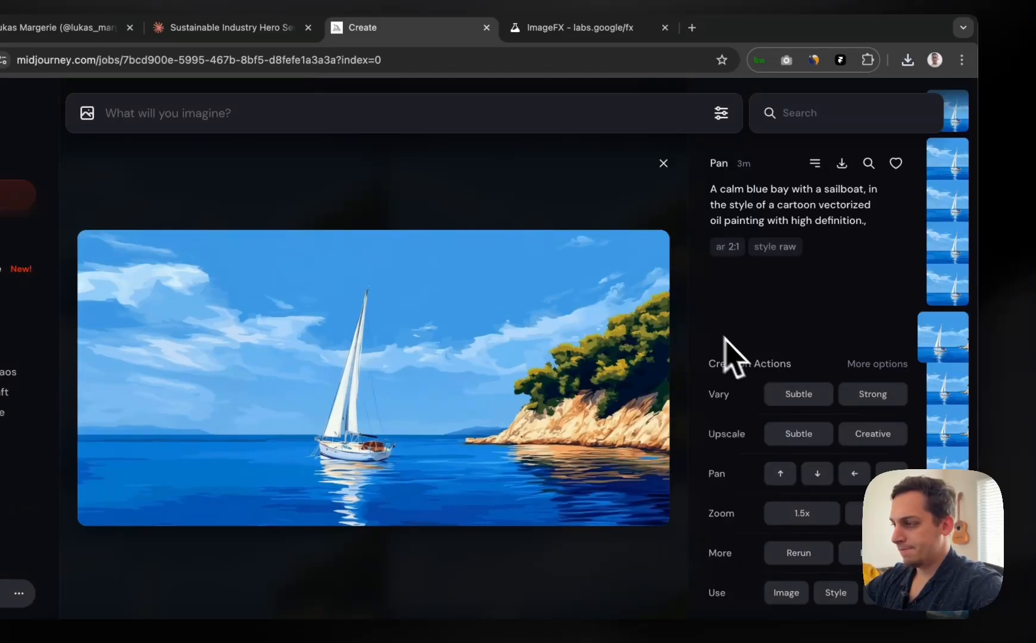
pyautogui.click(787, 433)
pyautogui.click(663, 163)
# - Switch to Framer and set the position of the hero's sailboat background image to Center
pyautogui.click(486, 619)
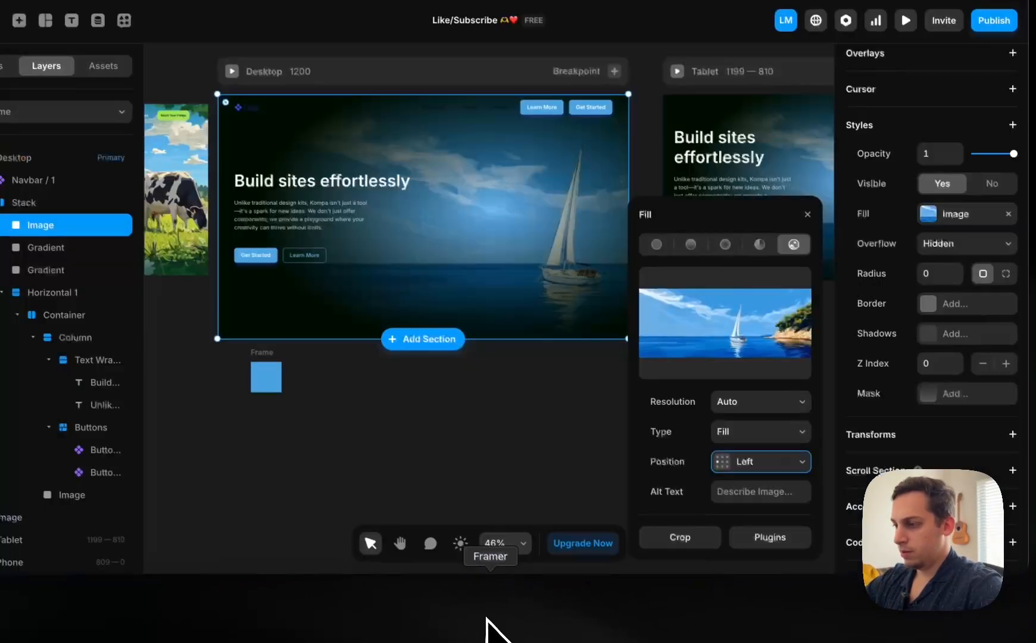
pyautogui.scroll(2, 521, 329)
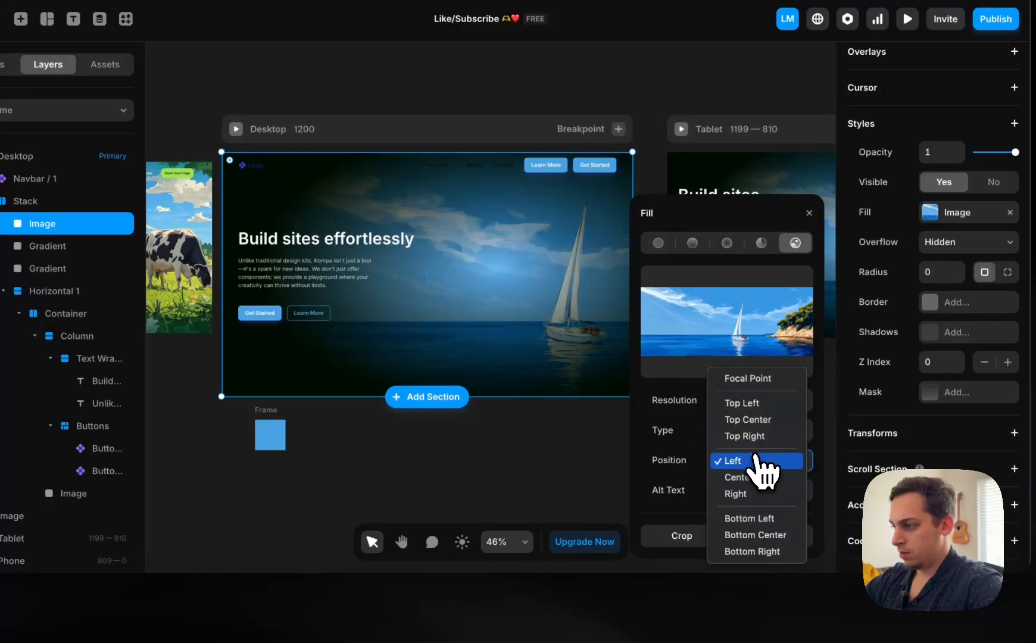
pyautogui.click(738, 477)
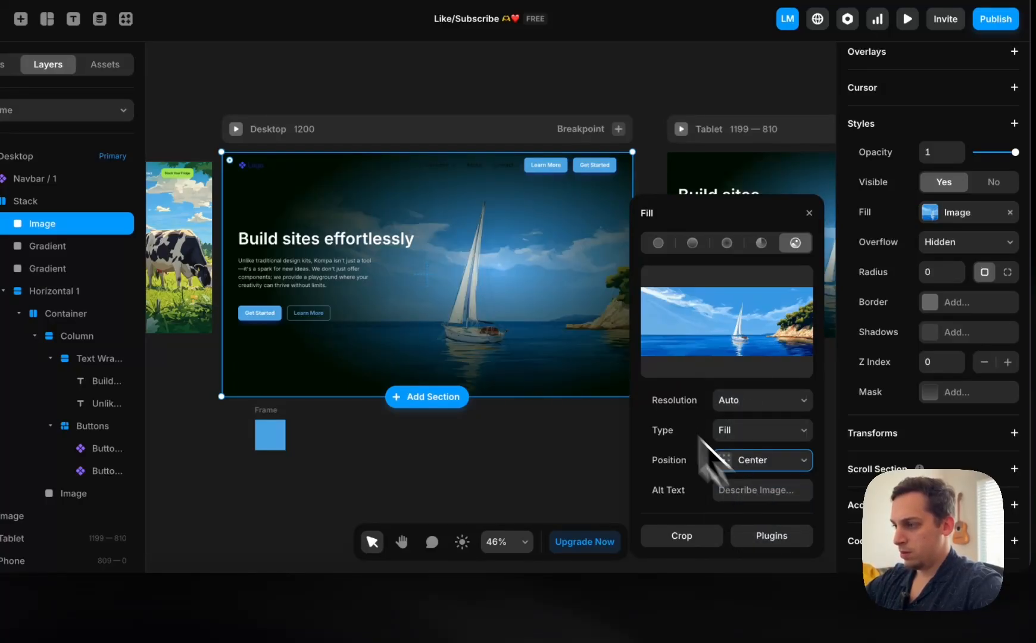
pyautogui.scroll(5, 512, 411)
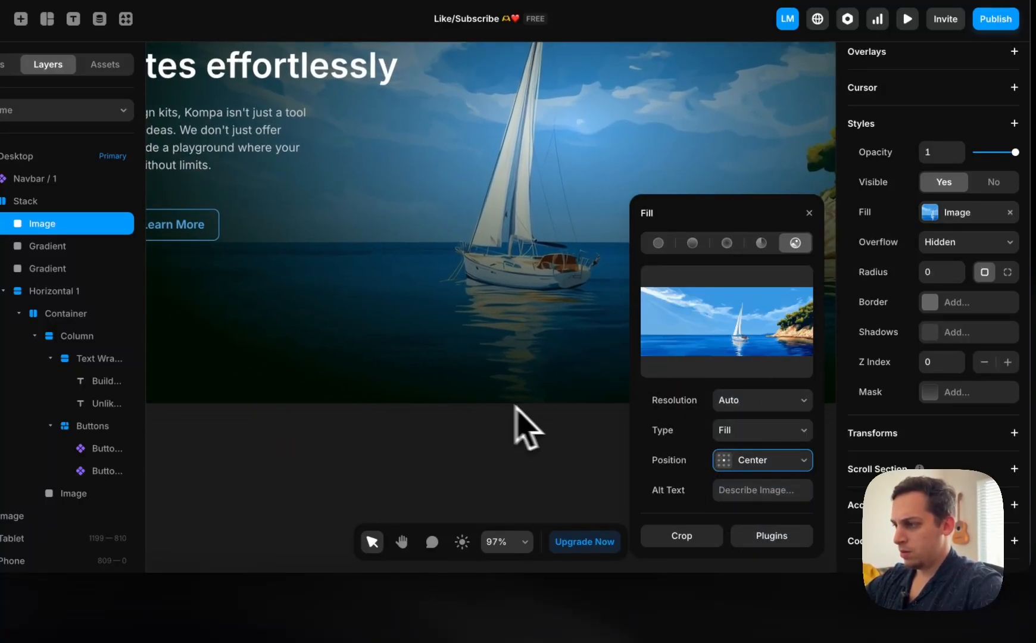
# - Position the background image by focal point, placing it beside the sailboat's hull at about 53% X and 73% Y
pyautogui.click(764, 465)
pyautogui.click(748, 364)
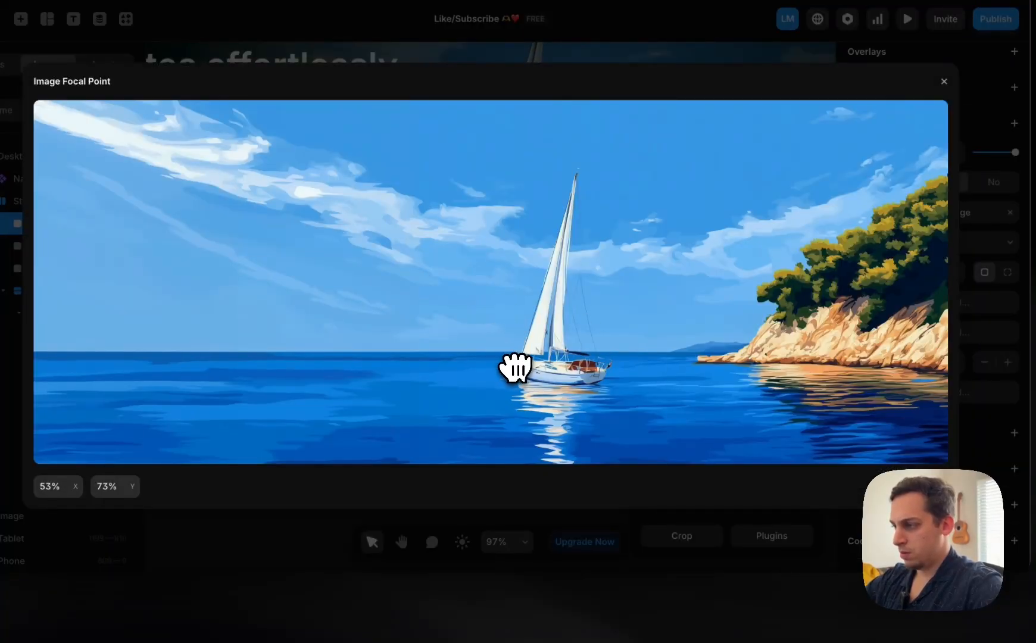
pyautogui.moveTo(515, 367); pyautogui.dragTo(508, 364)
pyautogui.click(952, 539)
pyautogui.hscroll(1, 541, 307)
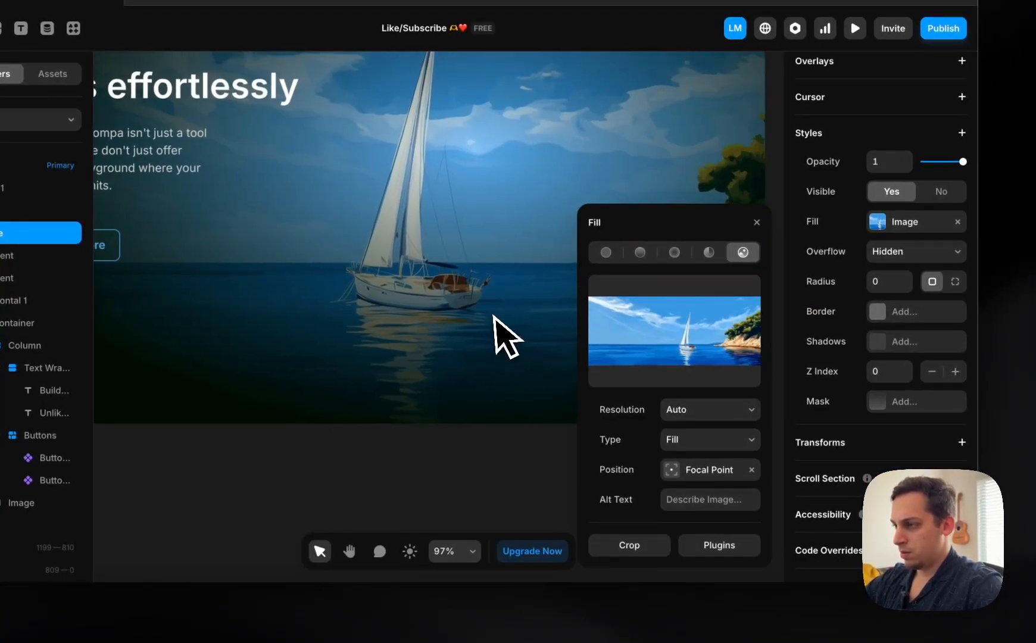
# - Delete the second Gradient layer, directly above Horizontal 1 in the hero's Stack
pyautogui.scroll(-5, 494, 316)
pyautogui.hscroll(-1, 493, 314)
pyautogui.click(393, 233)
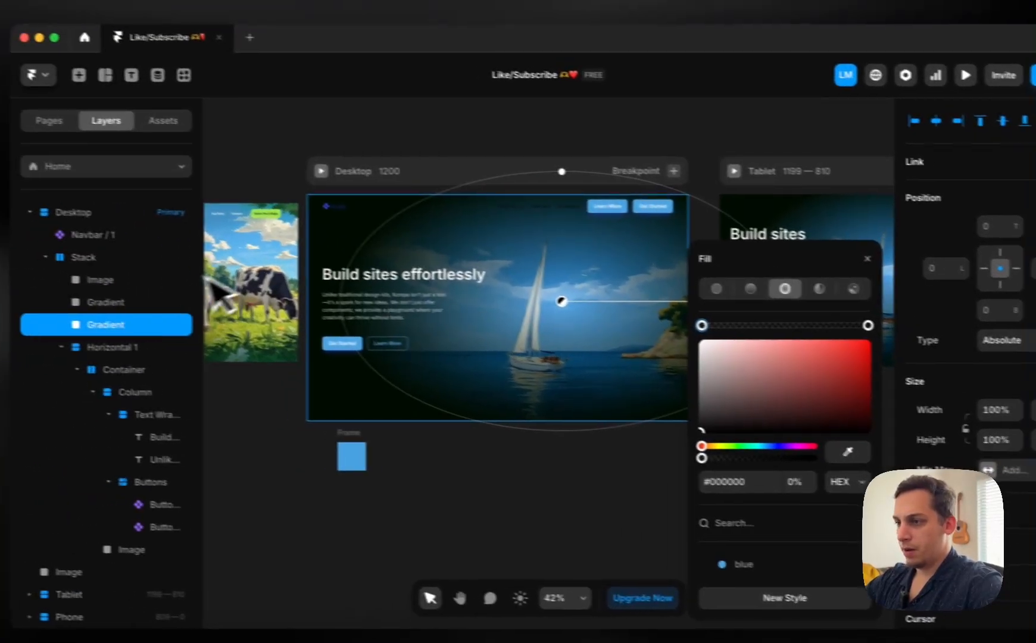
pyautogui.click(84, 352)
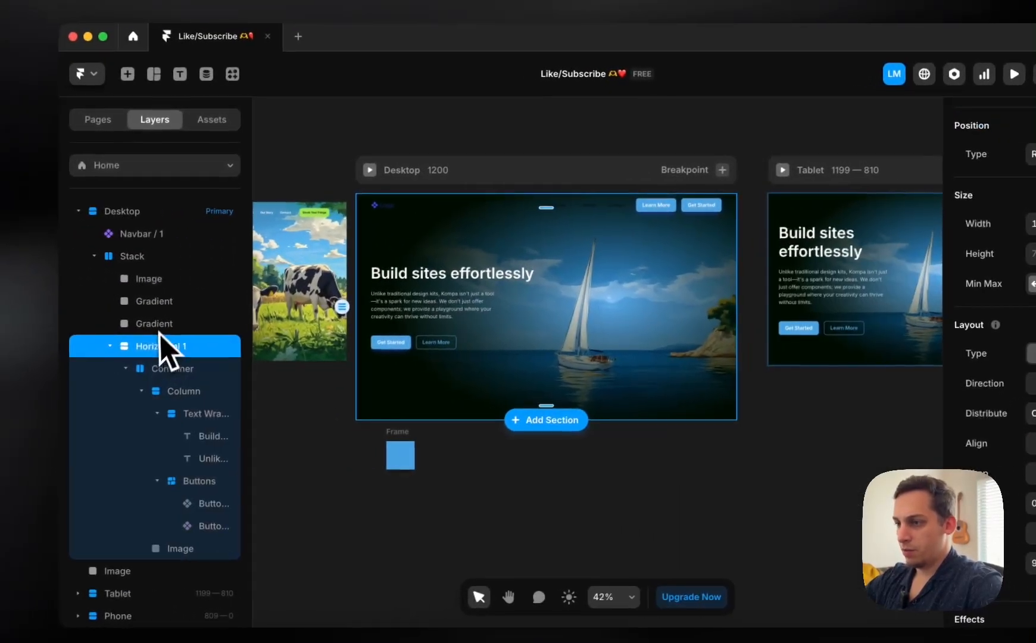
pyautogui.click(161, 323)
pyautogui.press('Delete')
# - Try removing the remaining Gradient layer's fill, and move the center of its radial fill toward the sailboat
pyautogui.click(156, 301)
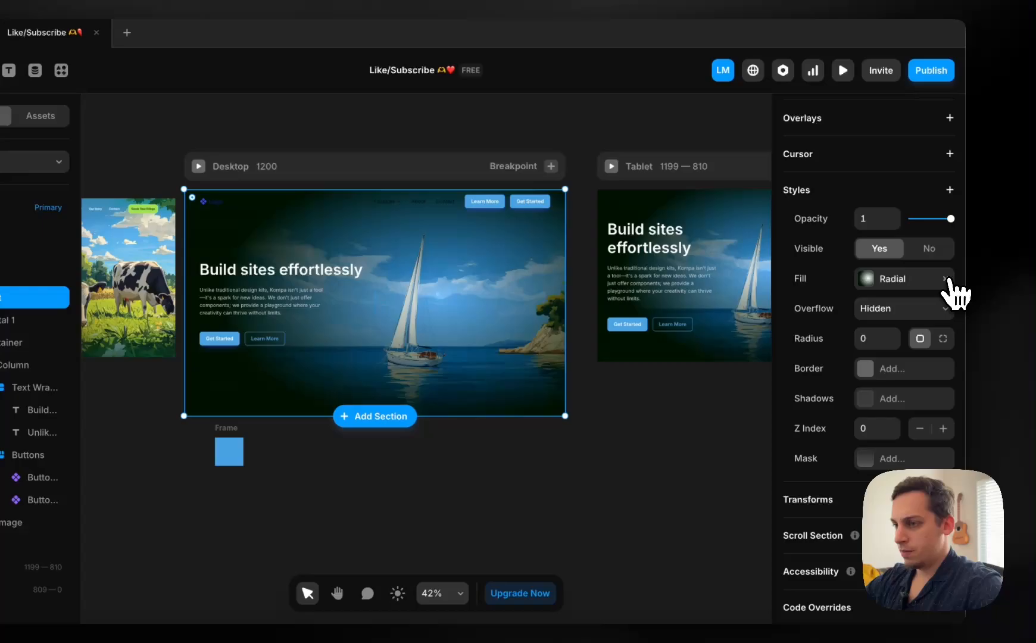
pyautogui.click(1007, 279)
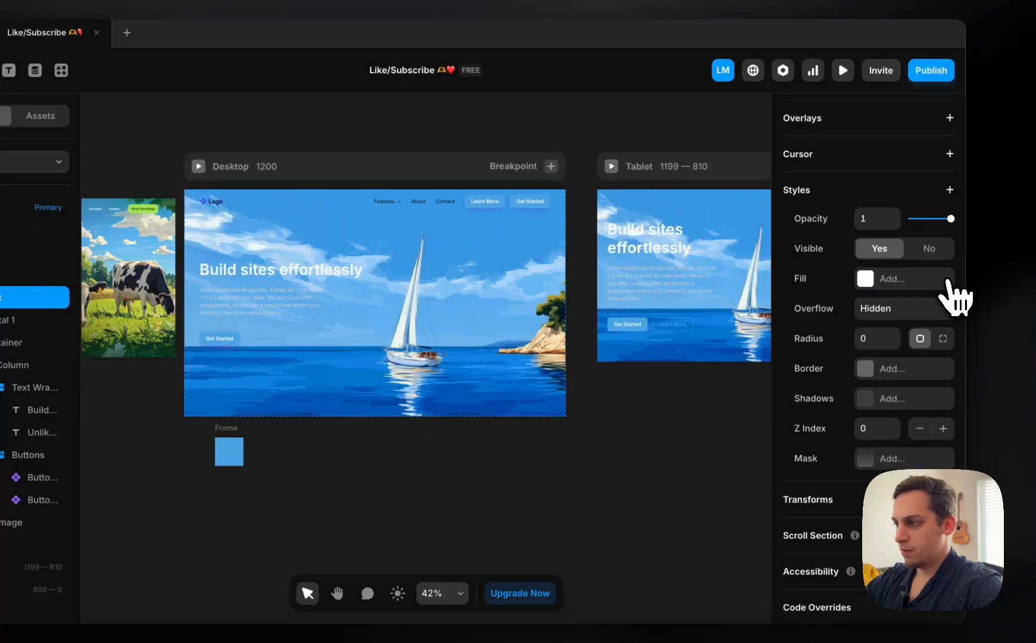
pyautogui.click(866, 278)
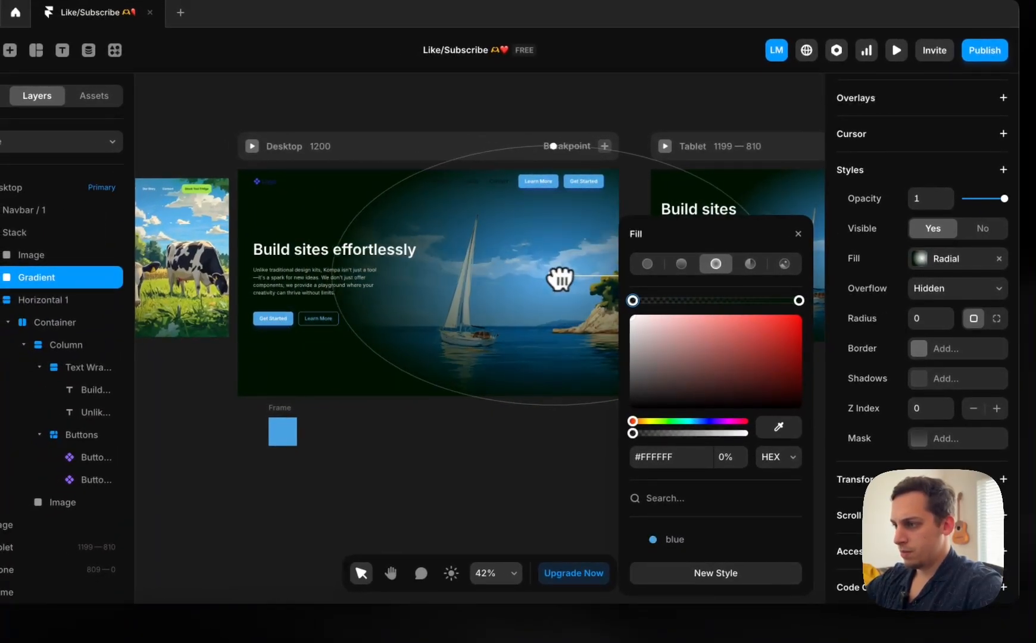
pyautogui.moveTo(559, 279); pyautogui.dragTo(520, 291)
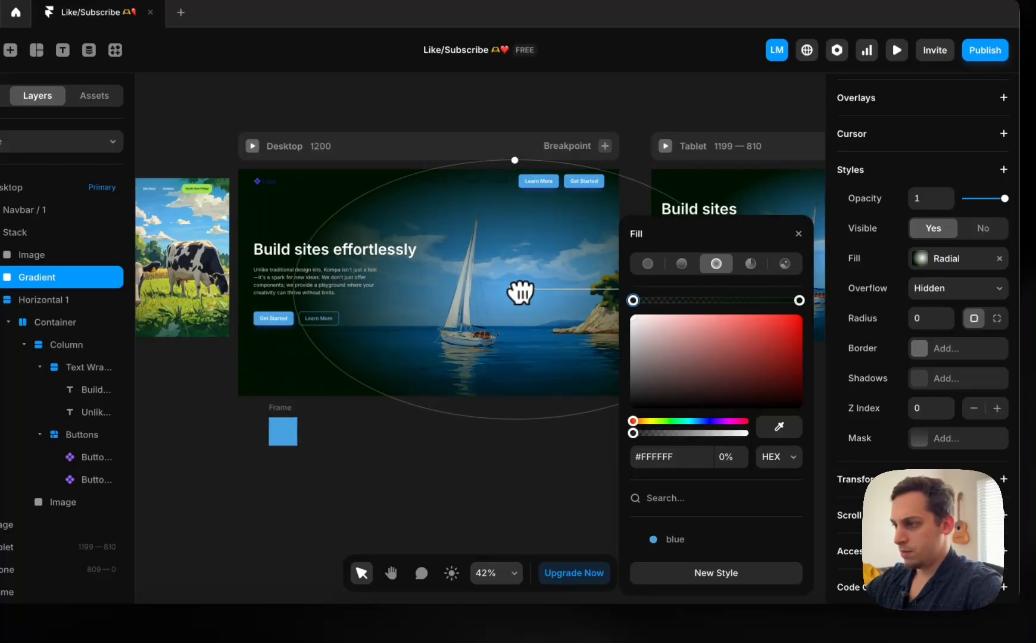
# - Apply the blue style to the radial gradient's outer stop and set its inner stop to #49A3E3 at 0% opacity
pyautogui.click(798, 300)
pyautogui.click(676, 538)
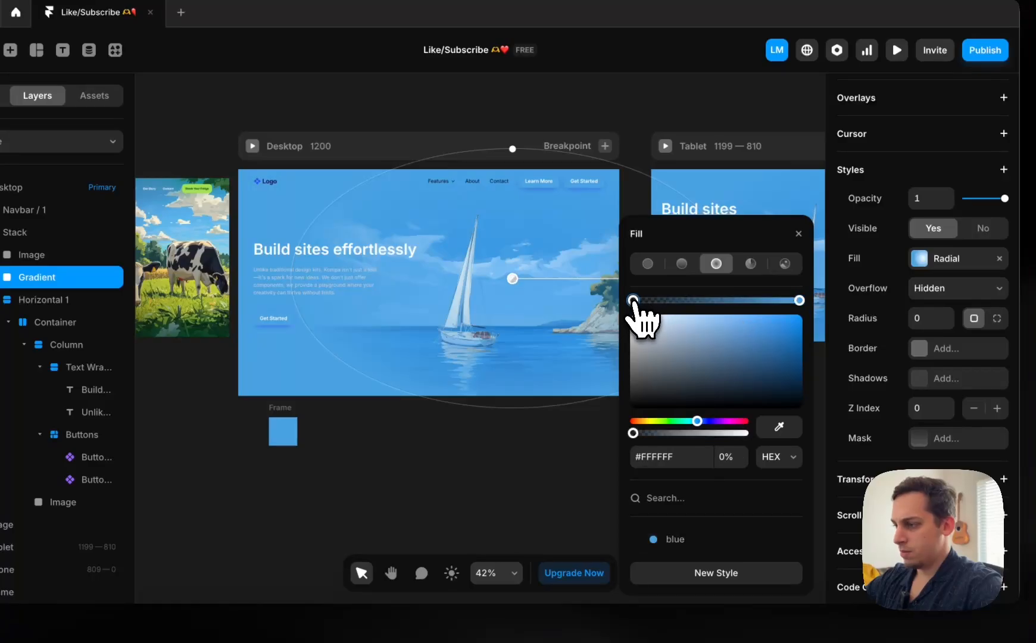
pyautogui.click(688, 529)
pyautogui.write('0')
pyautogui.press('Return')
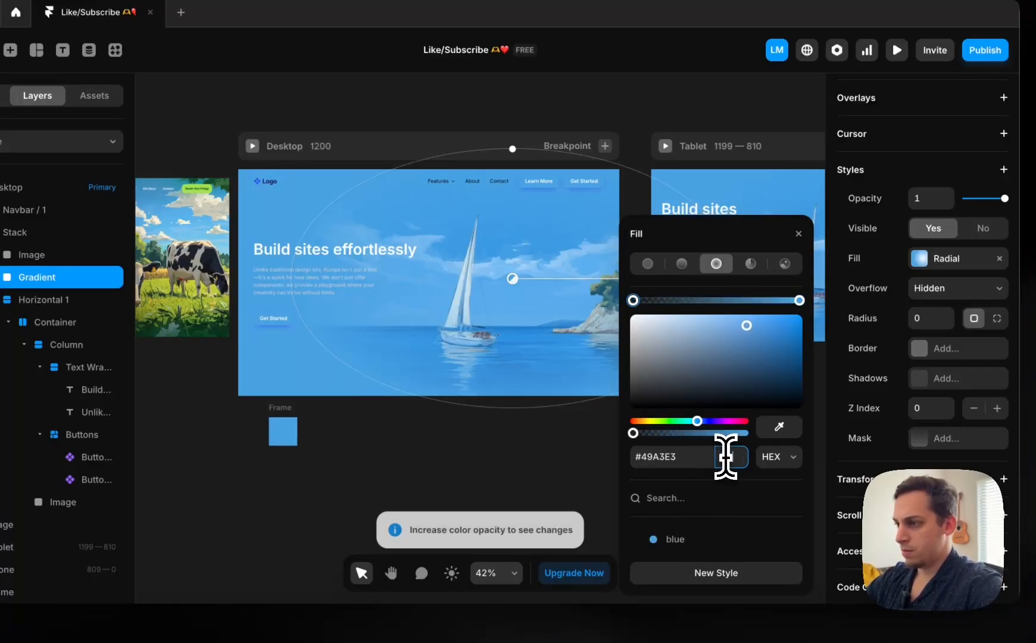
# - Center the blue radial gradient on the sailboat and stretch it vertically well beyond the hero's top edge
pyautogui.scroll(3, 495, 298)
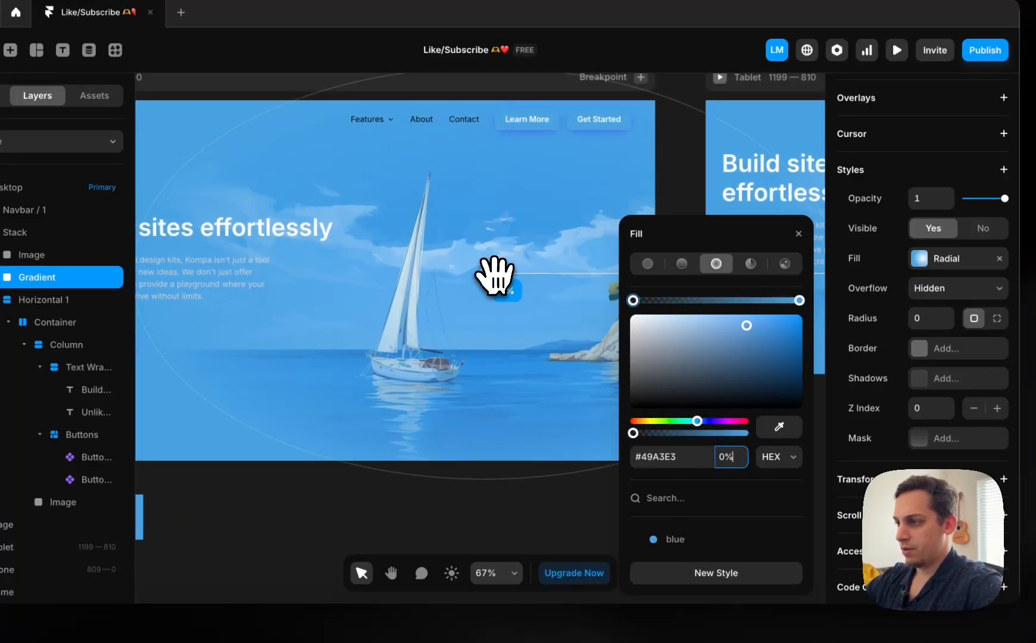
pyautogui.moveTo(493, 273); pyautogui.dragTo(569, 287)
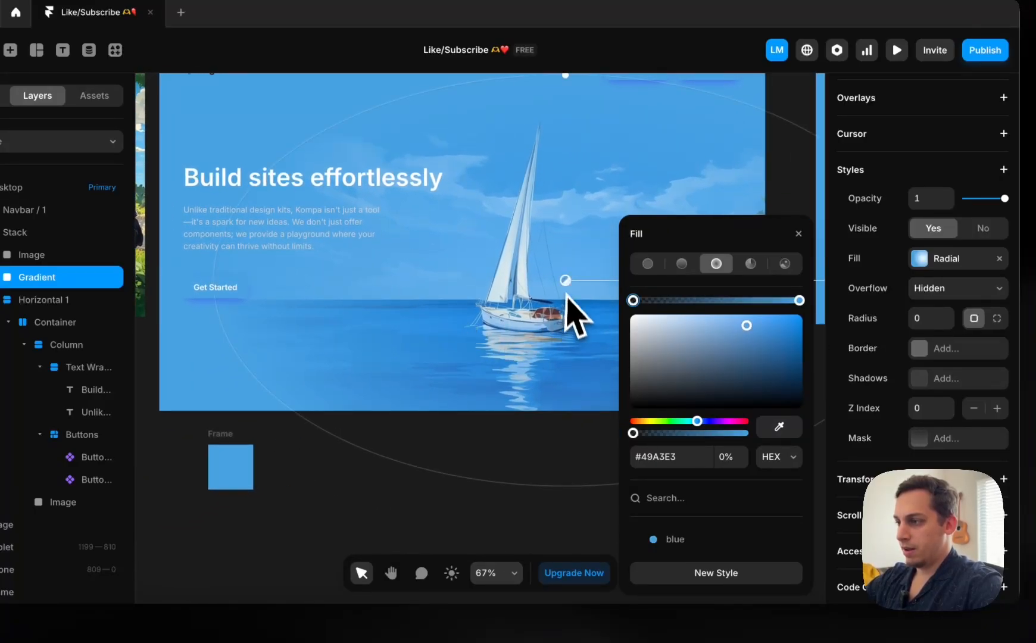
pyautogui.scroll(2, 545, 289)
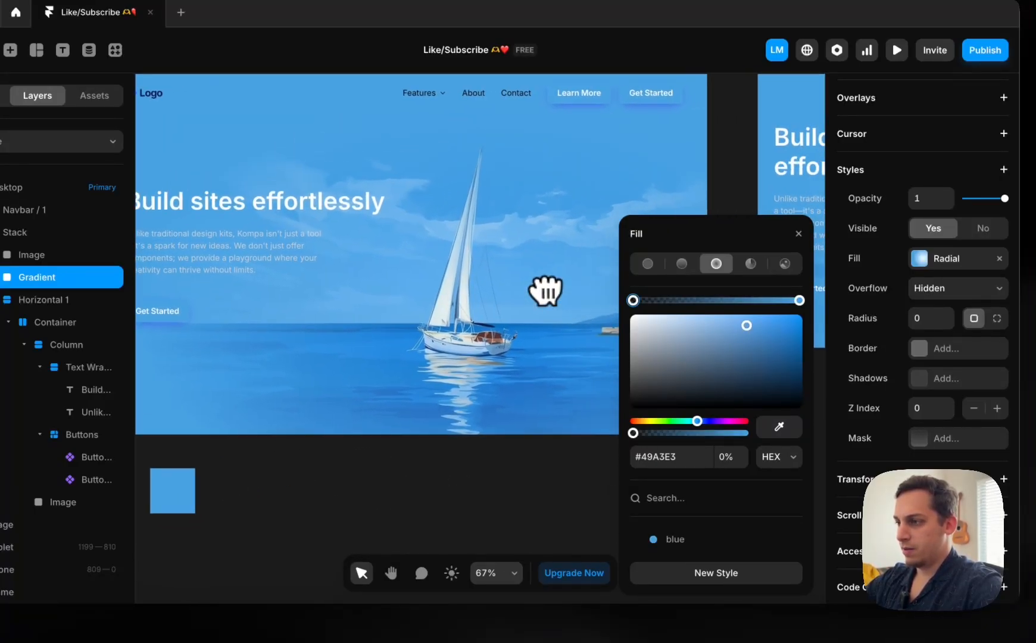
pyautogui.scroll(-5, 546, 289)
pyautogui.scroll(4, 531, 312)
pyautogui.hscroll(5, 474, 288)
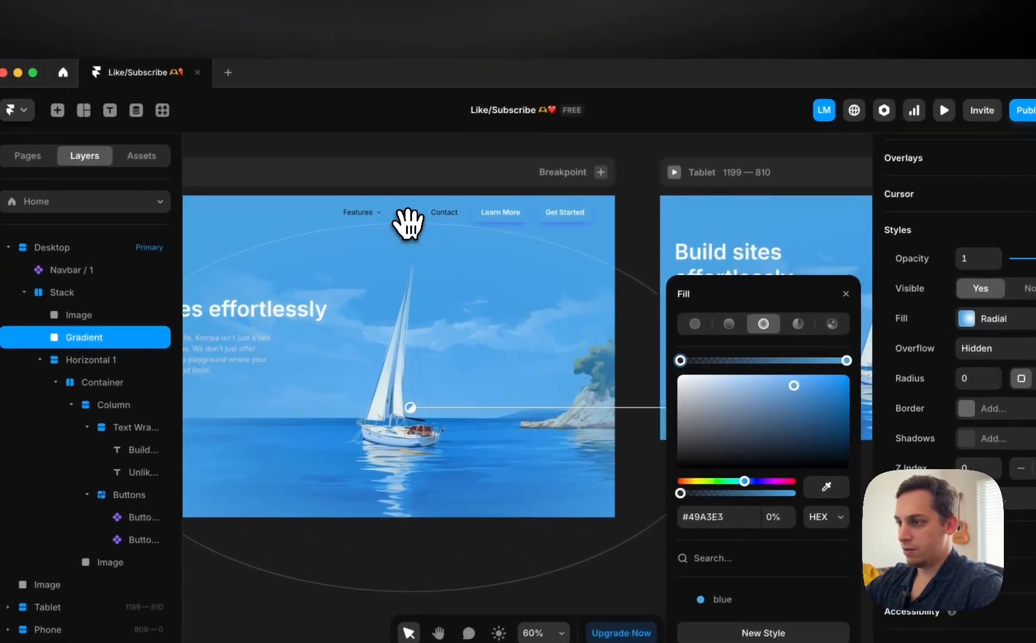
pyautogui.moveTo(397, 207); pyautogui.dragTo(399, 55)
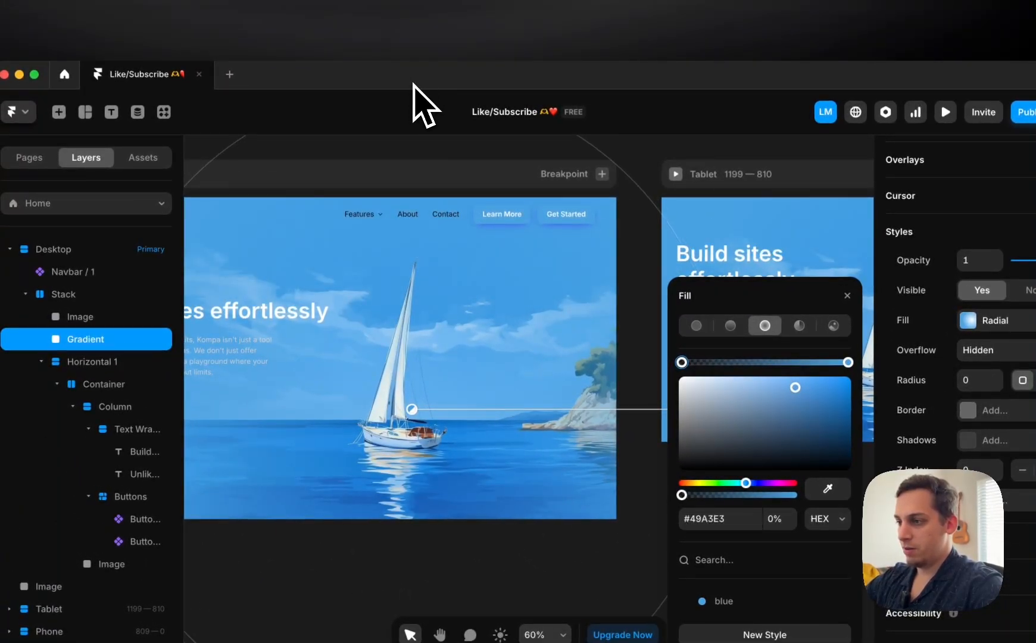
# - Widen the radial gradient and shift its center slightly to the right of the sailboat
pyautogui.scroll(-5, 416, 249)
pyautogui.moveTo(562, 326); pyautogui.dragTo(609, 337)
pyautogui.hscroll(-1, 536, 327)
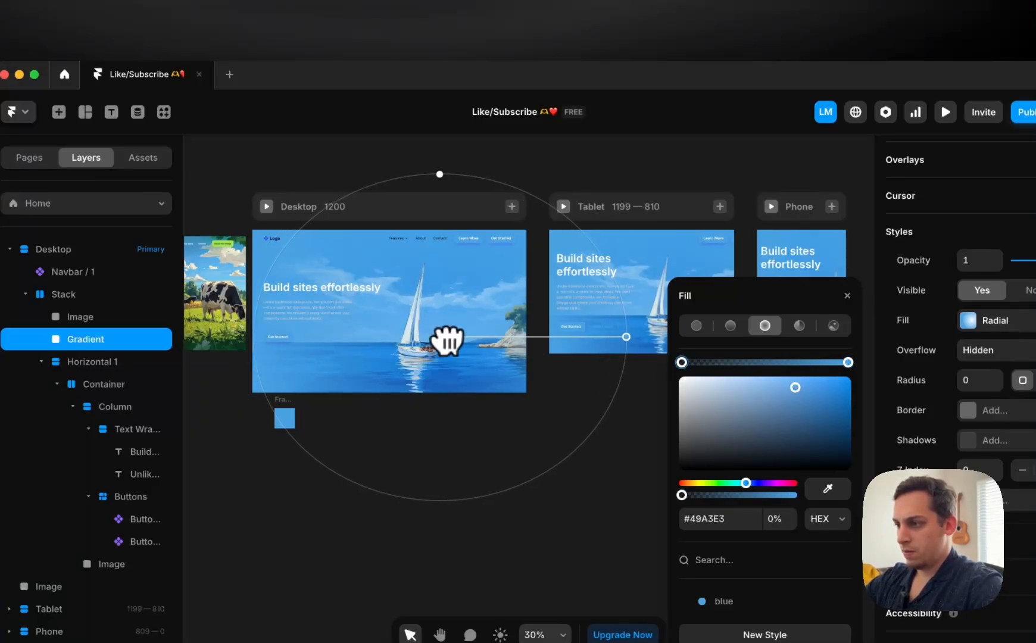
pyautogui.moveTo(447, 340); pyautogui.dragTo(481, 331)
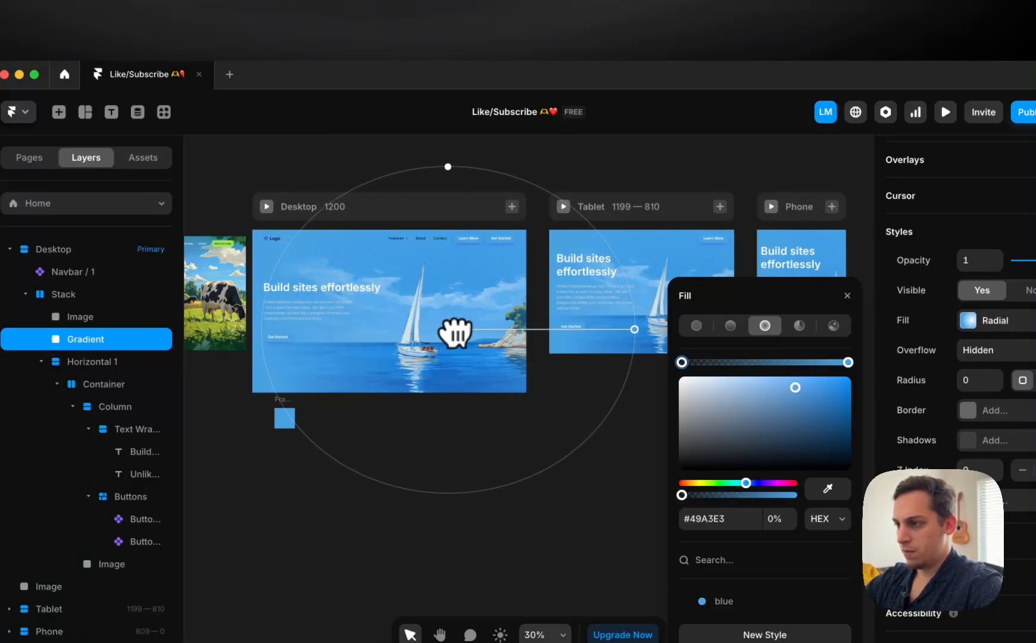
pyautogui.scroll(5, 455, 333)
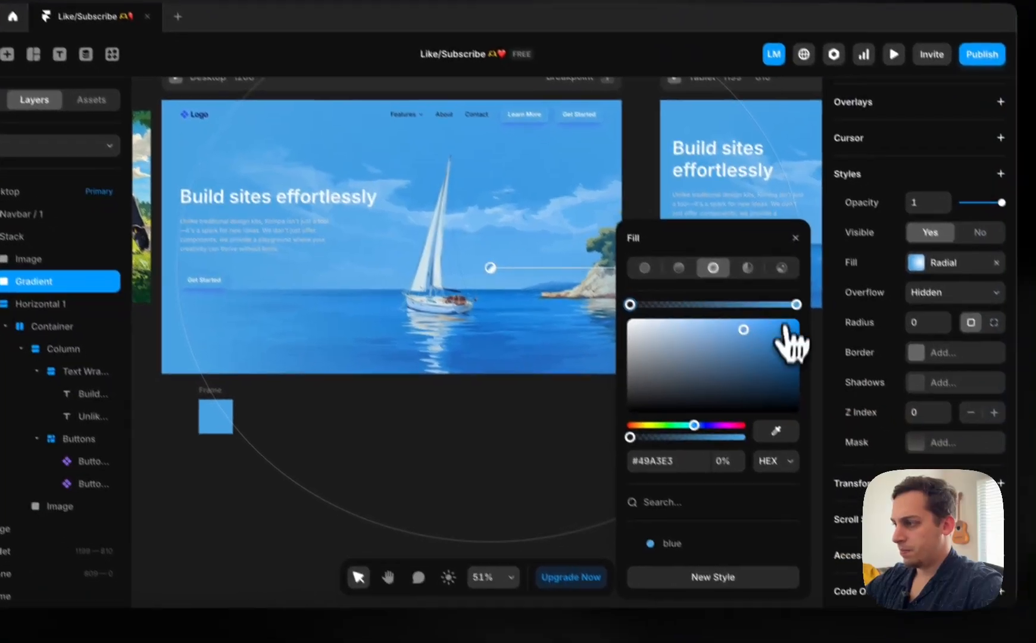
# - Try #000000 at 100% as the gradient's outer stop and compare the hero with the Heartland Ranch reference design
pyautogui.moveTo(792, 342); pyautogui.dragTo(624, 421)
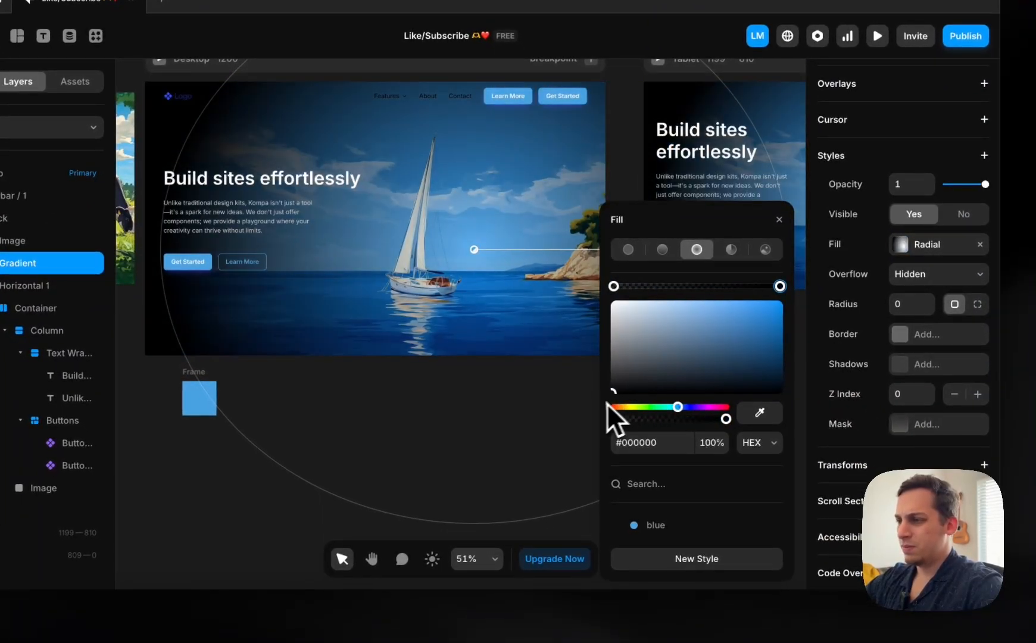
pyautogui.scroll(2, 492, 370)
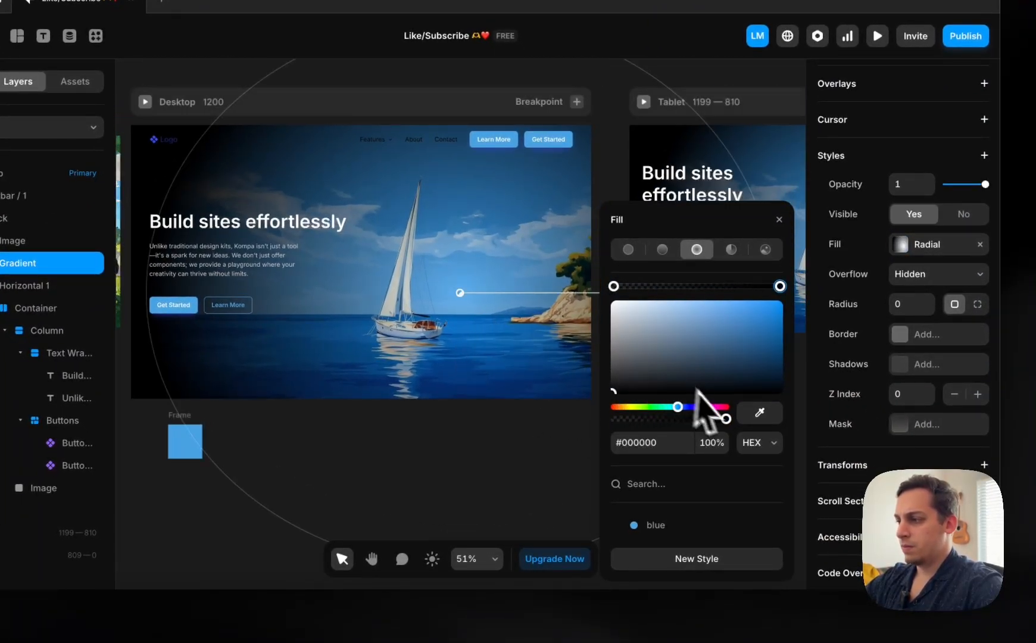
pyautogui.moveTo(685, 380); pyautogui.dragTo(458, 453)
pyautogui.hscroll(-5, 458, 452)
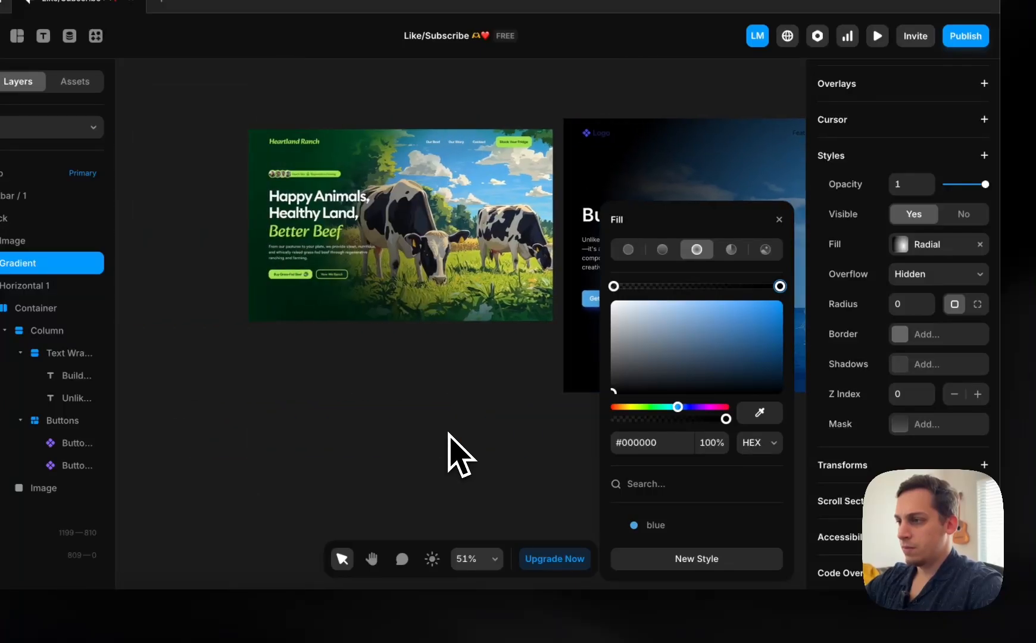
pyautogui.hscroll(5, 459, 452)
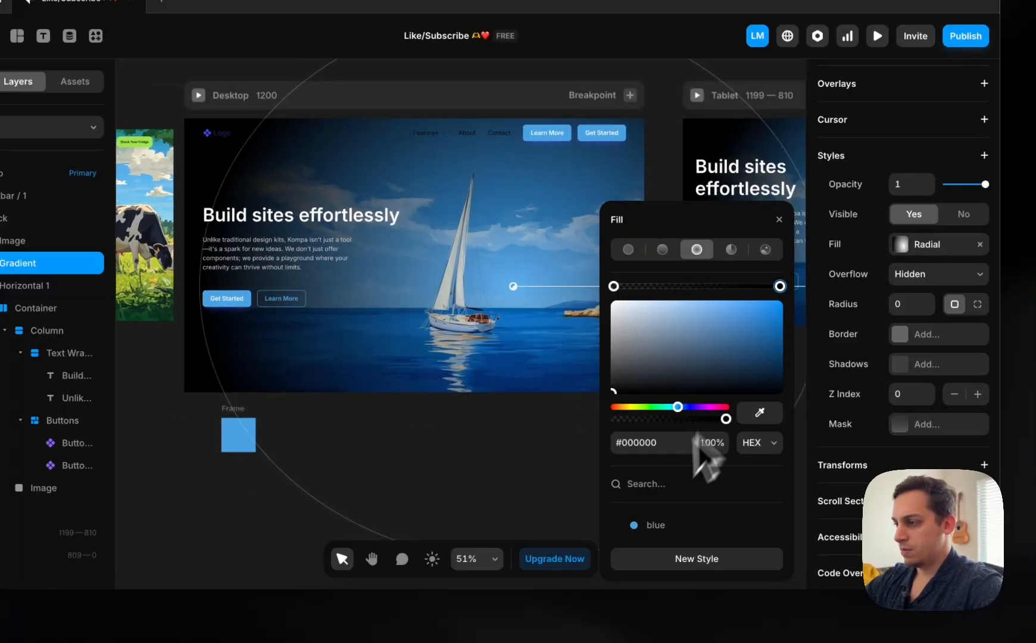
# - Set the gradient's outer stop back to the blue style and deselect the layer
pyautogui.click(646, 524)
pyautogui.hscroll(2, 536, 485)
pyautogui.click(483, 448)
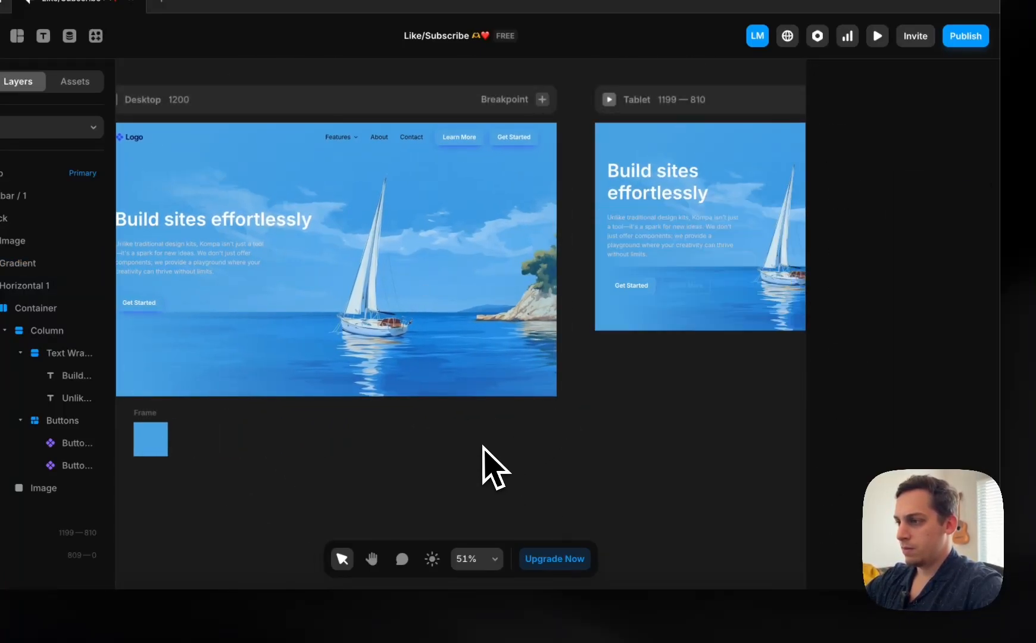
# - Set the hero gradient's transparent inner stop to #000000 at 0%
pyautogui.scroll(-4, 483, 448)
pyautogui.hscroll(3, 480, 463)
pyautogui.scroll(4, 592, 283)
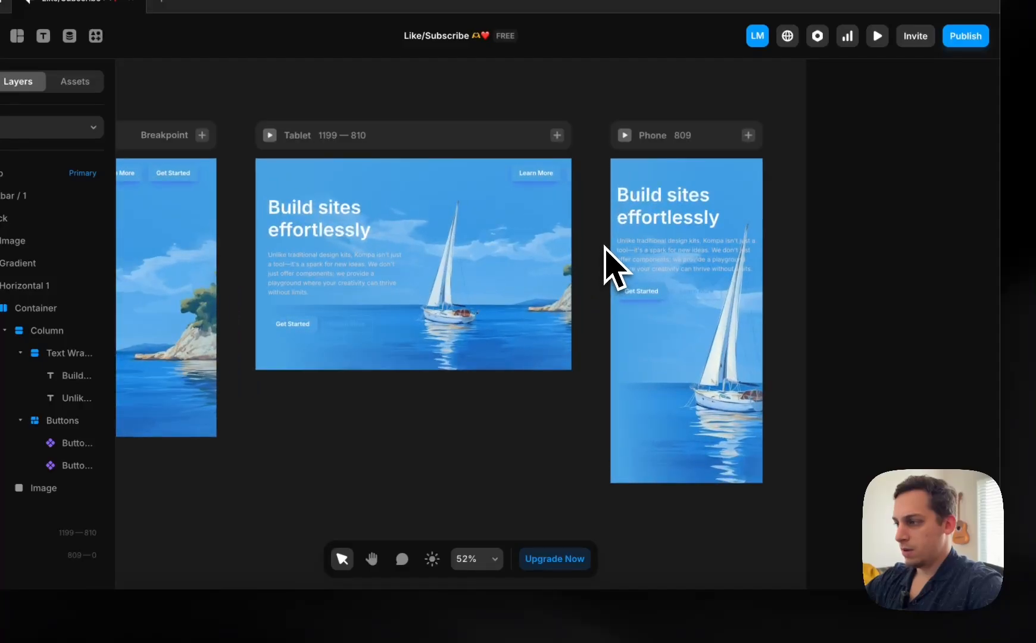
pyautogui.hscroll(-5, 605, 247)
pyautogui.click(603, 249)
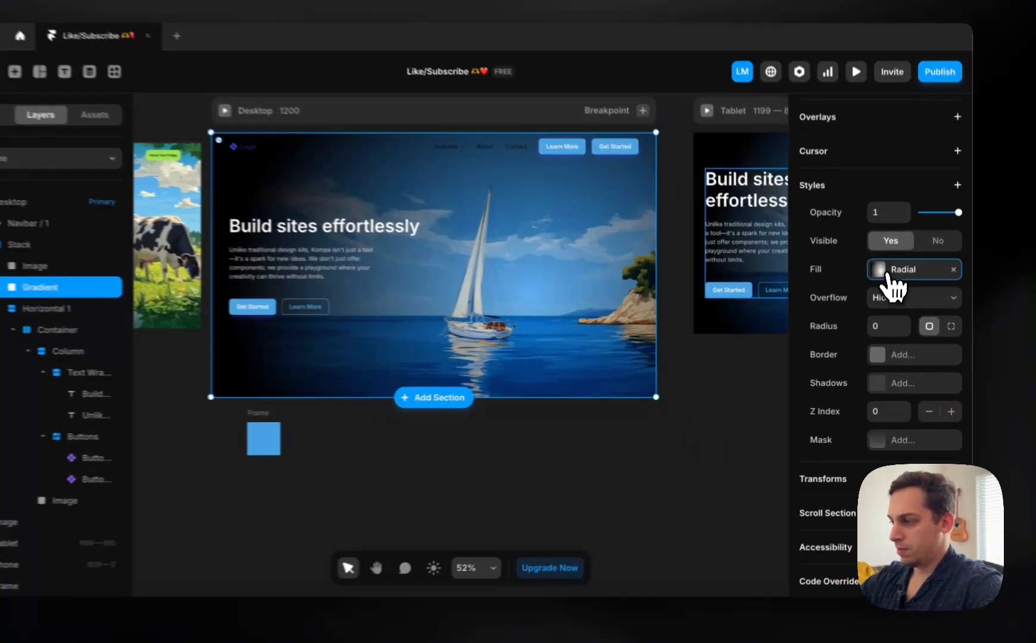
pyautogui.click(890, 287)
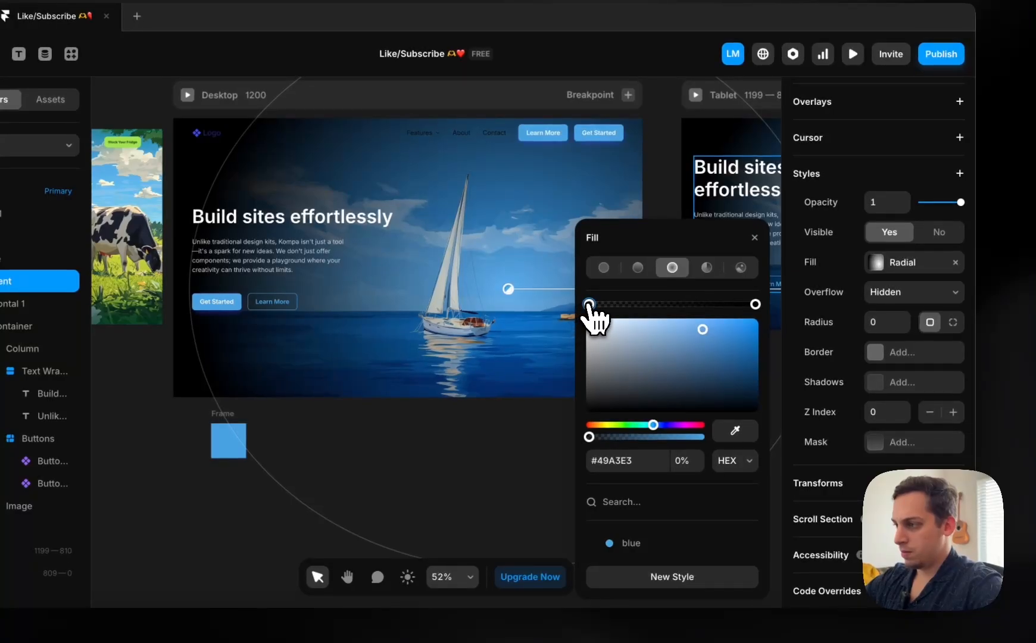
pyautogui.moveTo(621, 334); pyautogui.dragTo(589, 235)
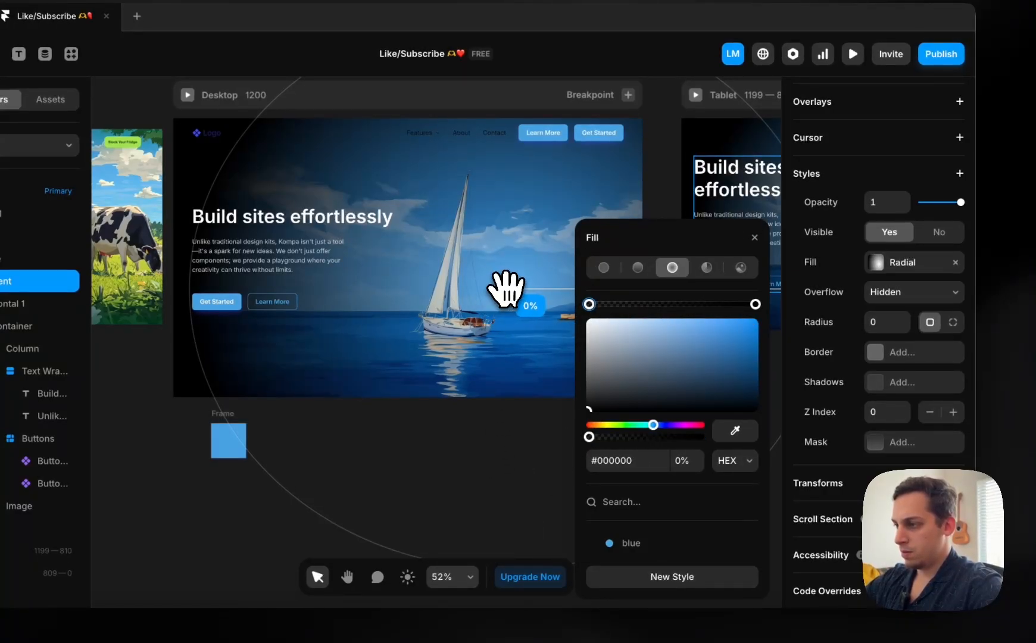
# - Move the radial gradient's center up onto the sails and squash it vertically to just above the hero's top edge
pyautogui.moveTo(508, 288)
pyautogui.mouseDown()
pyautogui.moveTo(475, 291)
pyautogui.moveTo(478, 258)
pyautogui.mouseUp()
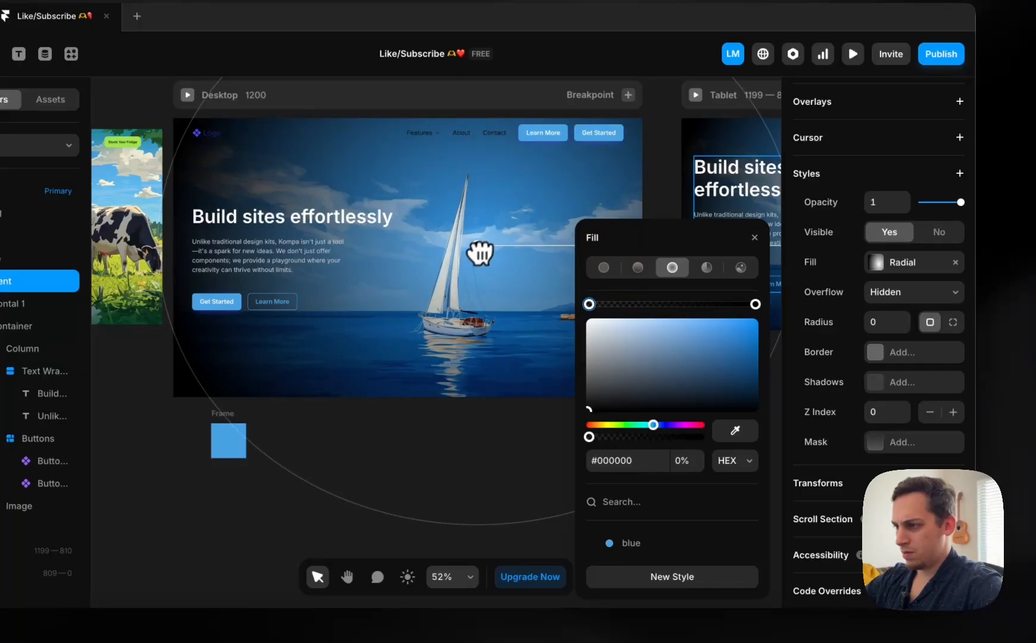
pyautogui.scroll(-3, 478, 257)
pyautogui.hscroll(1, 478, 250)
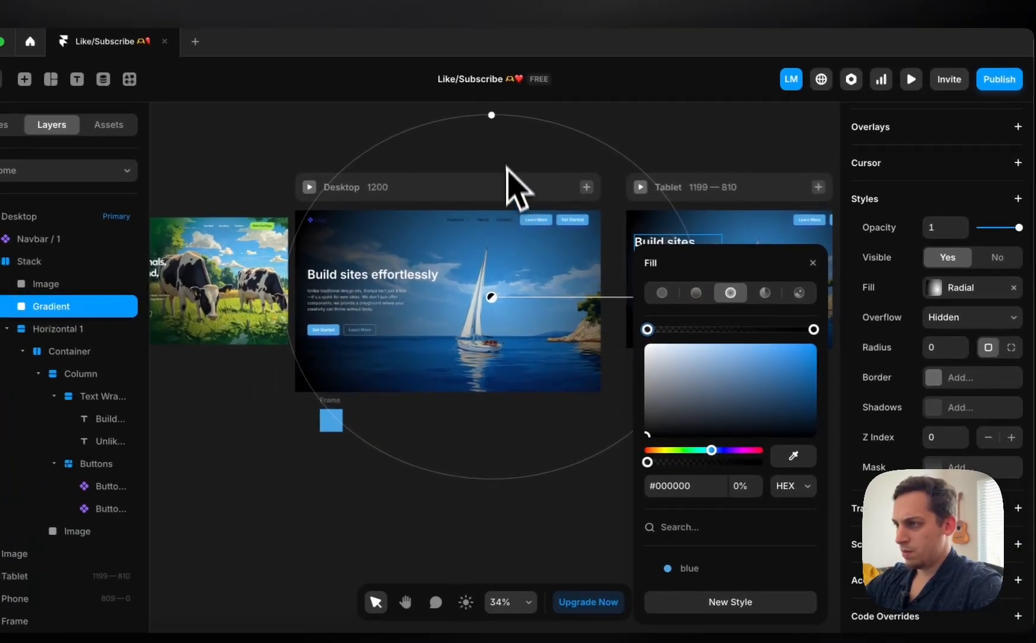
pyautogui.moveTo(501, 120); pyautogui.dragTo(489, 198)
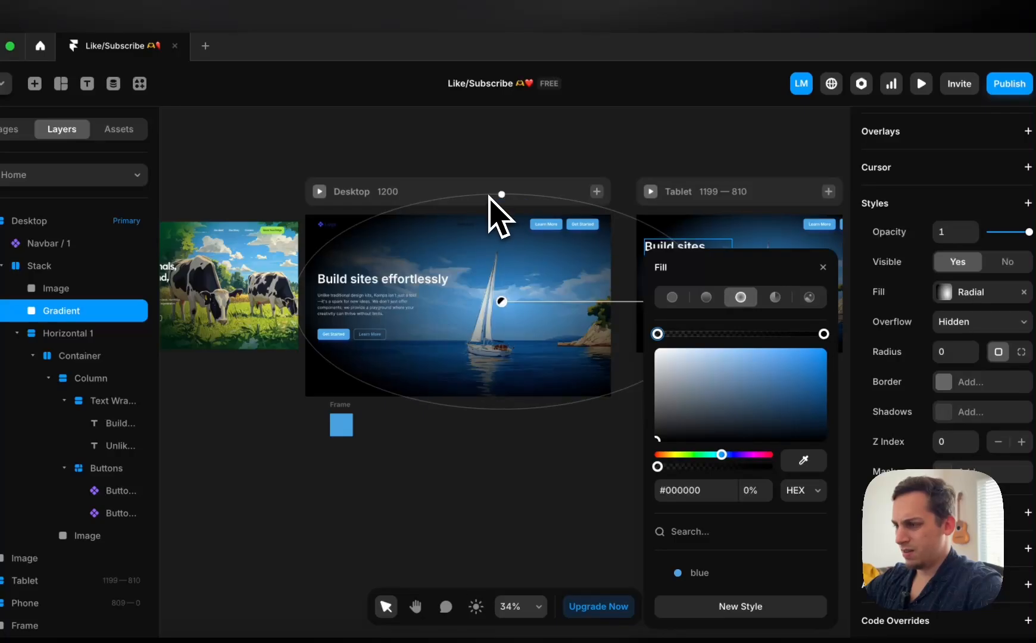
# - Narrow the radial gradient horizontally so it ends just past the desktop hero's right edge
pyautogui.hscroll(4, 605, 363)
pyautogui.scroll(-1, 571, 357)
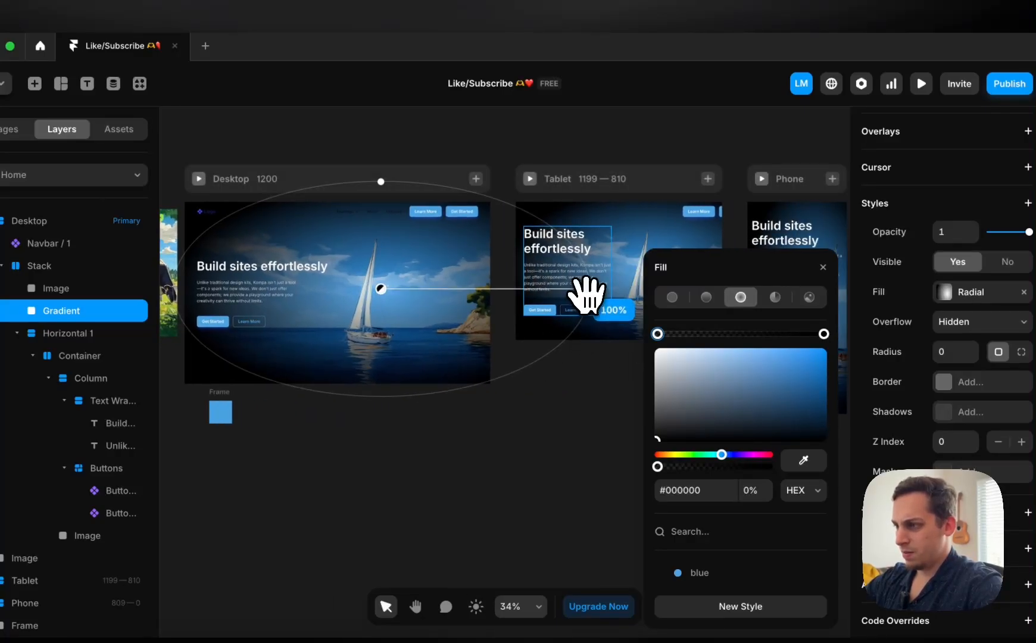
pyautogui.moveTo(586, 290); pyautogui.dragTo(482, 290)
pyautogui.hscroll(-4, 509, 293)
pyautogui.scroll(-1, 509, 294)
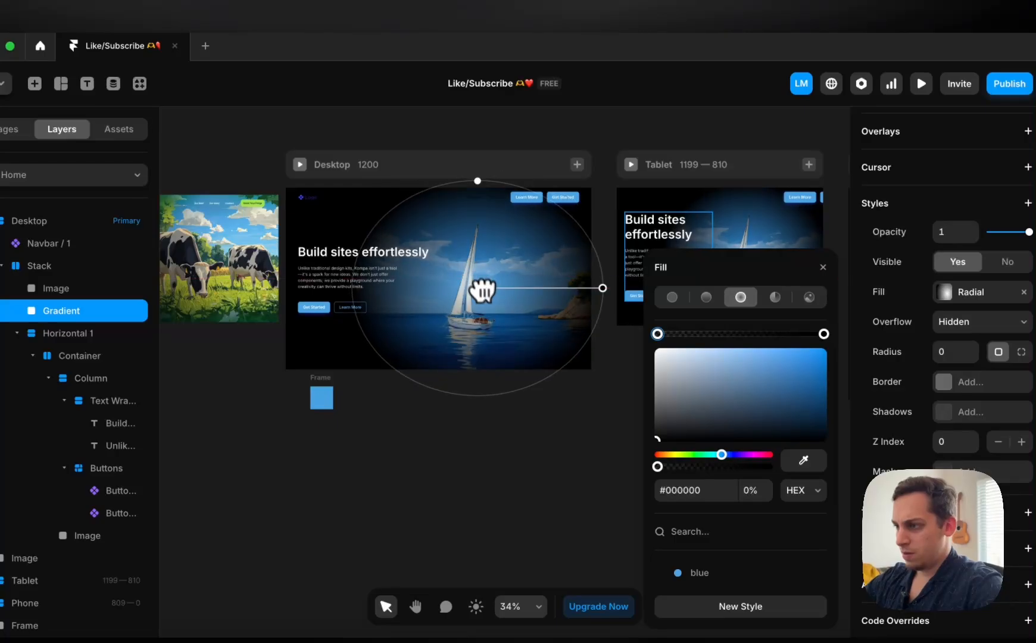
# - Try a dark blue of #00243D at 100% as the gradient's outer stop and deselect the layer
pyautogui.scroll(5, 481, 292)
pyautogui.click(522, 523)
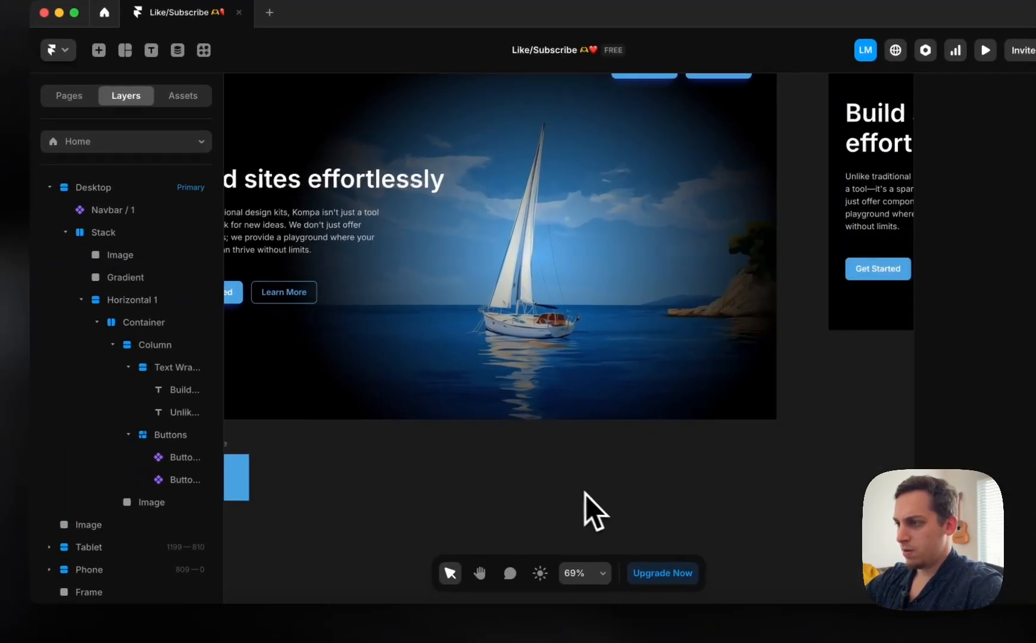
pyautogui.scroll(-3, 526, 528)
pyautogui.click(622, 359)
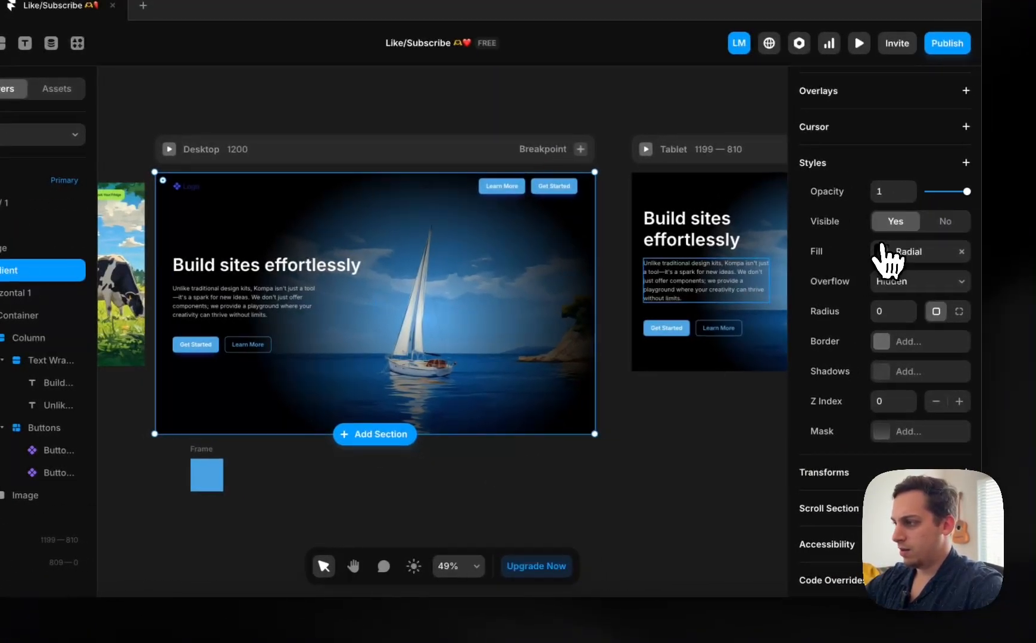
pyautogui.click(881, 250)
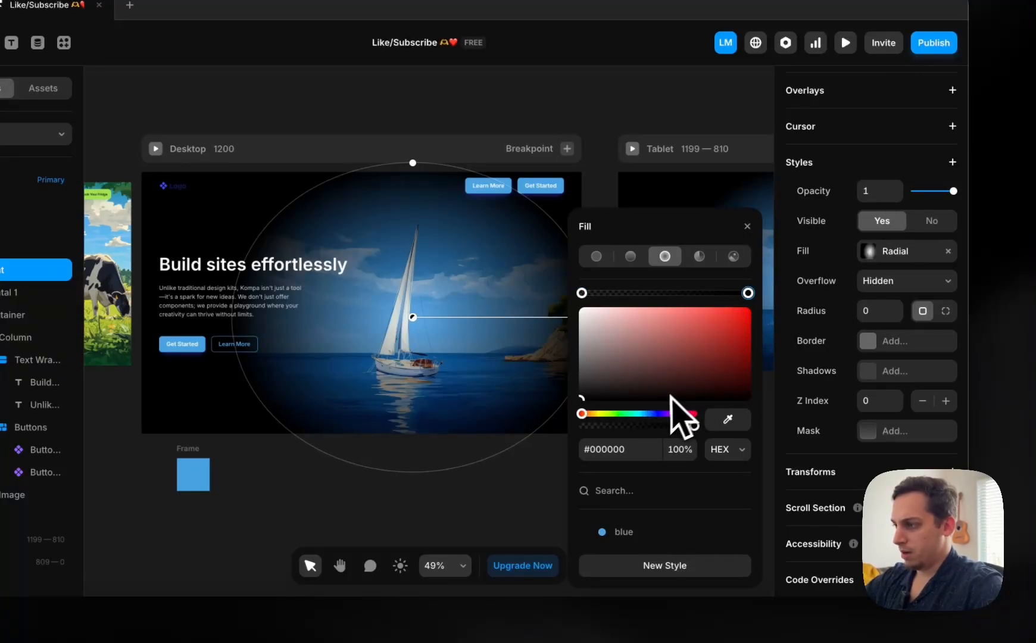
pyautogui.click(654, 414)
pyautogui.click(647, 529)
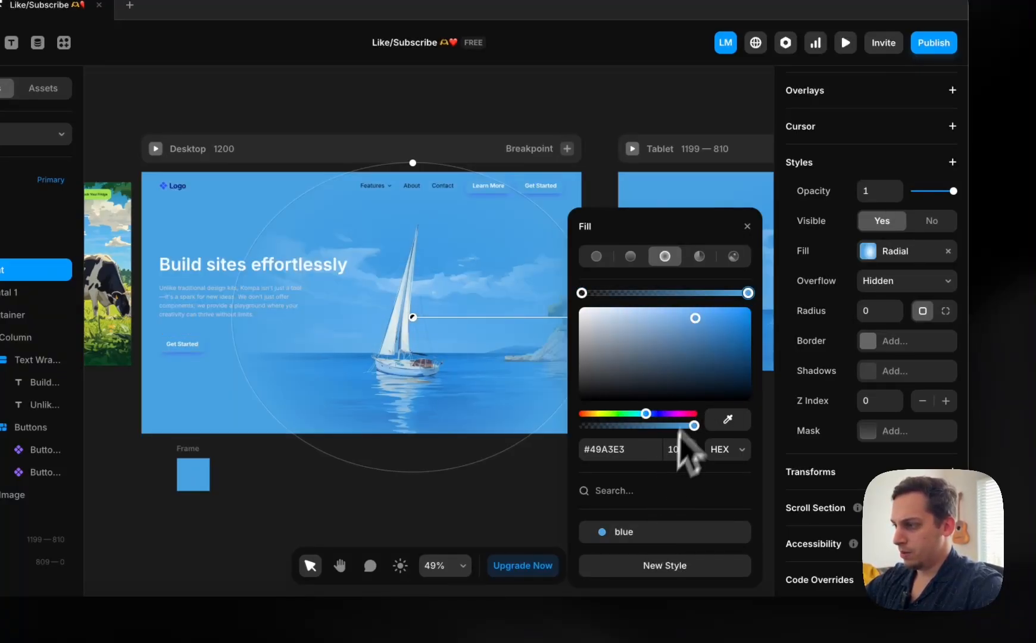
pyautogui.moveTo(694, 317); pyautogui.dragTo(749, 379)
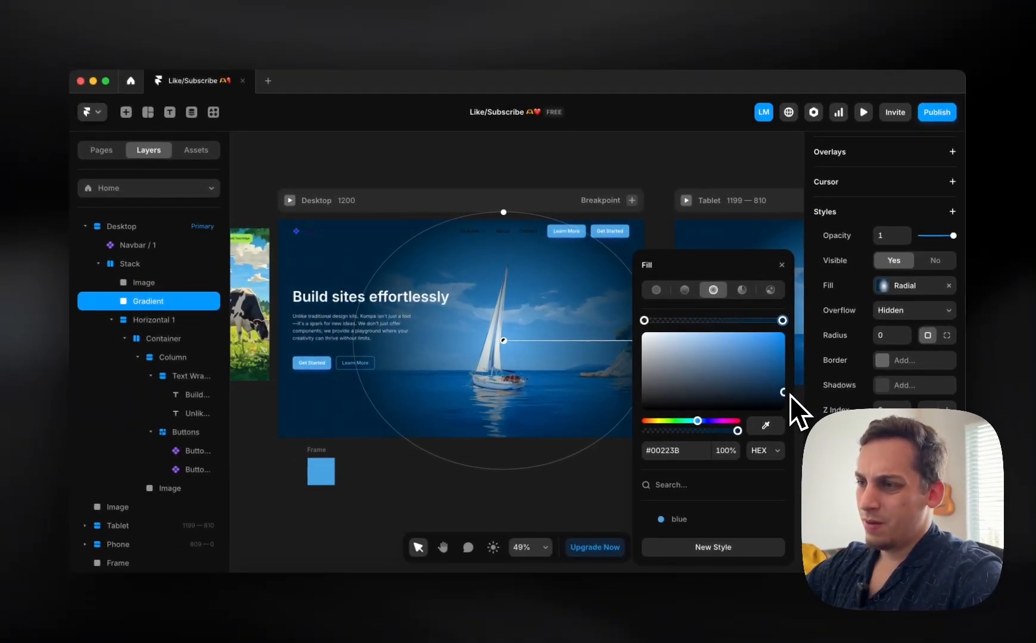
pyautogui.moveTo(789, 397); pyautogui.dragTo(795, 394)
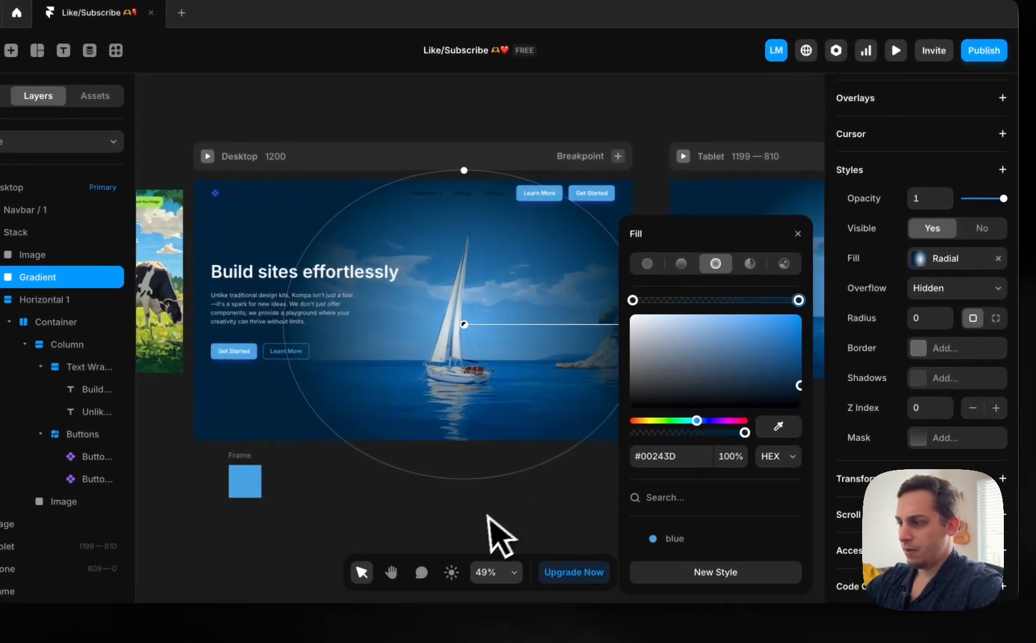
pyautogui.click(539, 494)
# - Duplicate the hero's gradient layer and set the copy's outer stop to #000000 at 100%
pyautogui.hscroll(-2, 539, 494)
pyautogui.scroll(-1, 539, 494)
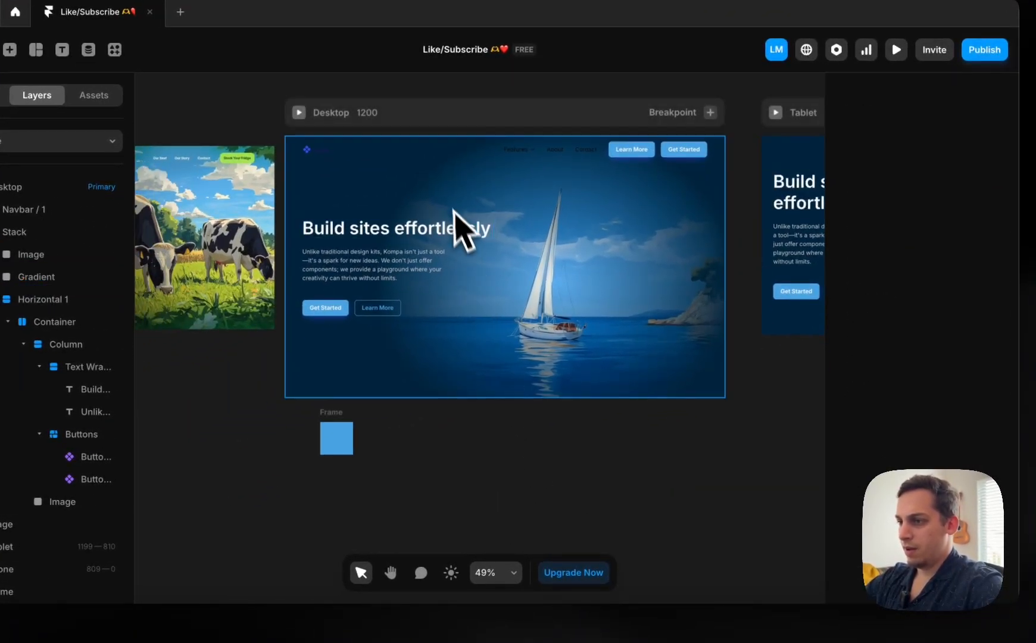
pyautogui.click(454, 212)
pyautogui.press('super+d')
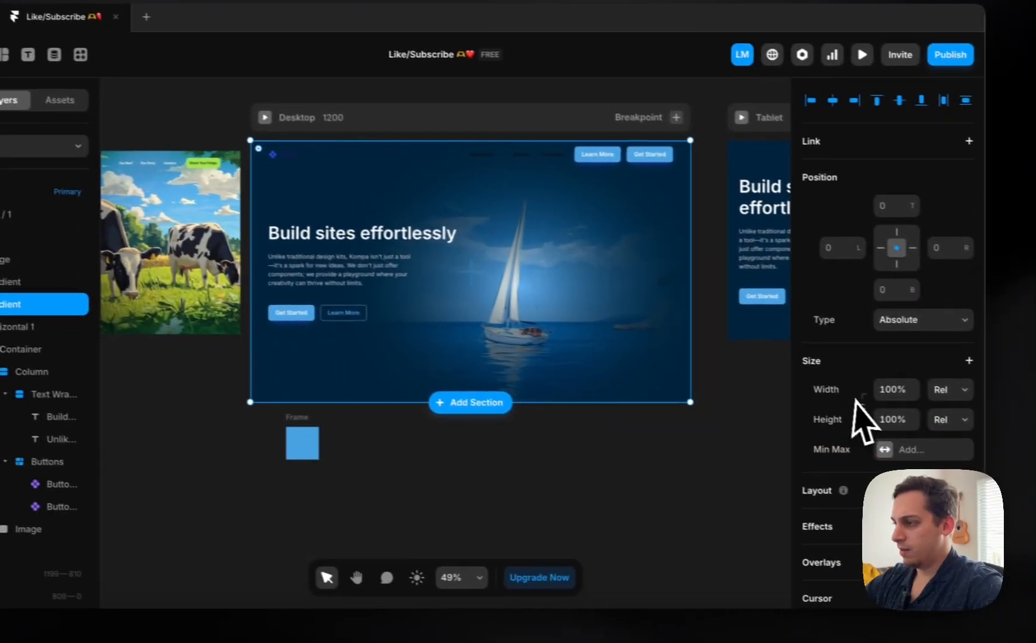
pyautogui.scroll(-6, 869, 357)
pyautogui.click(871, 260)
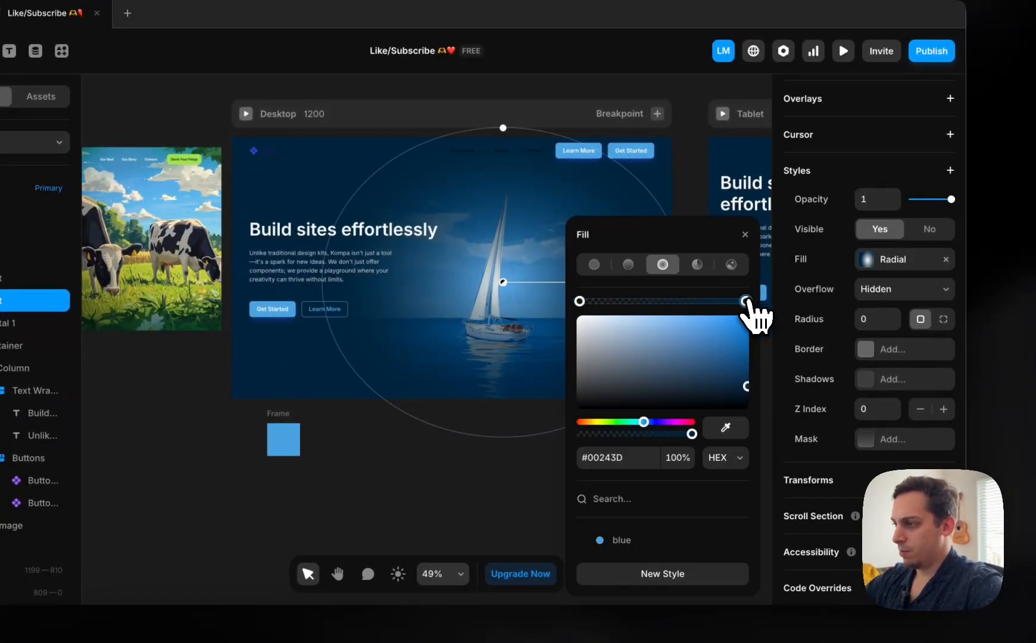
pyautogui.moveTo(745, 387); pyautogui.dragTo(754, 447)
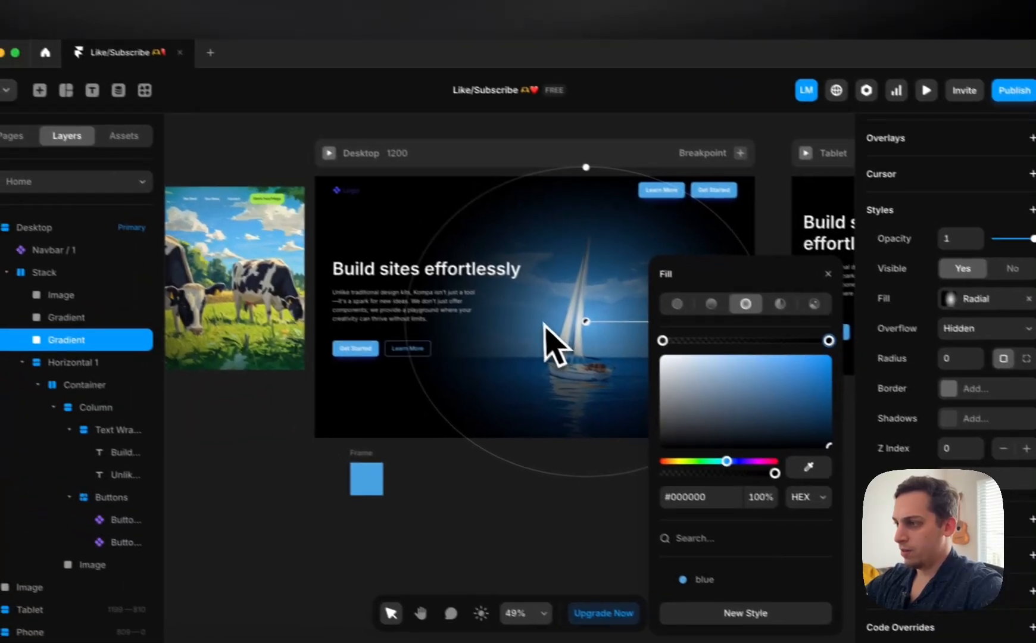
# - Widen the black gradient copy well past the desktop hero and stretch it vertically above the hero's top edge
pyautogui.hscroll(2, 441, 276)
pyautogui.scroll(-4, 441, 275)
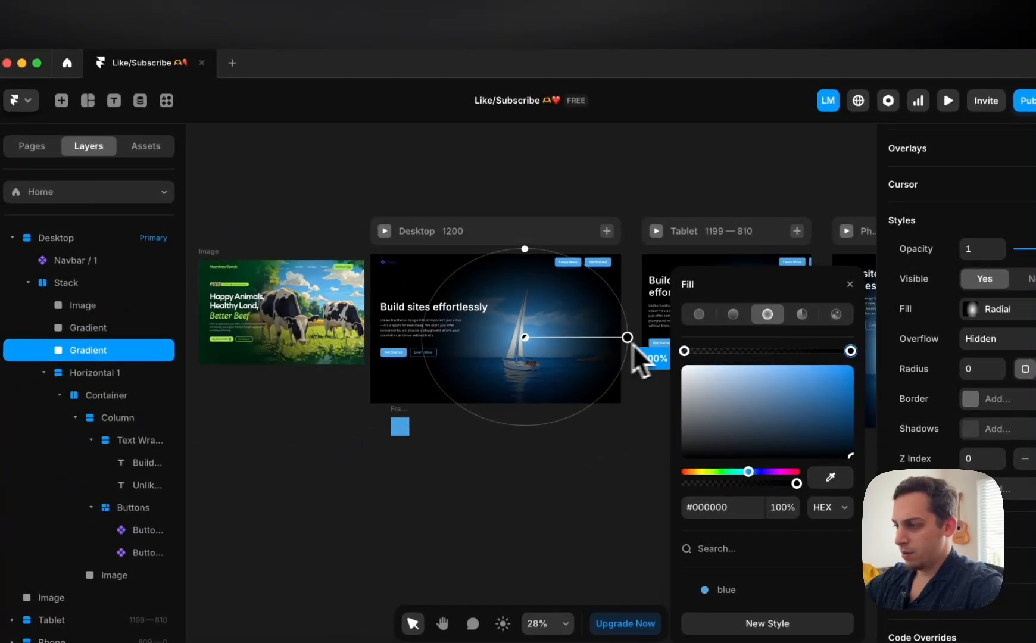
pyautogui.moveTo(628, 338); pyautogui.dragTo(711, 344)
pyautogui.moveTo(526, 248); pyautogui.dragTo(528, 227)
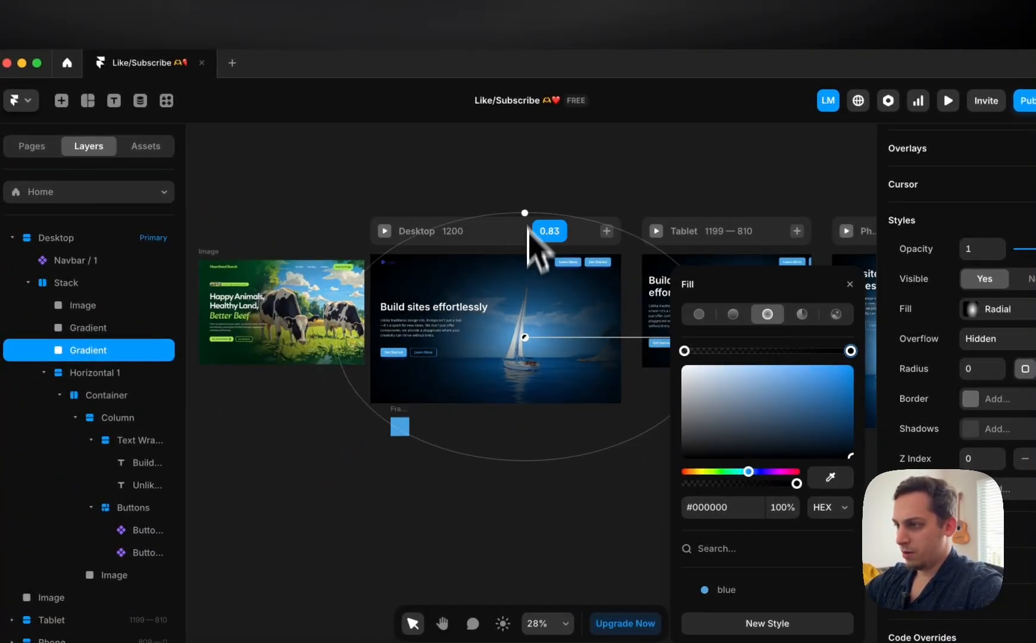
pyautogui.moveTo(531, 178); pyautogui.dragTo(528, 226)
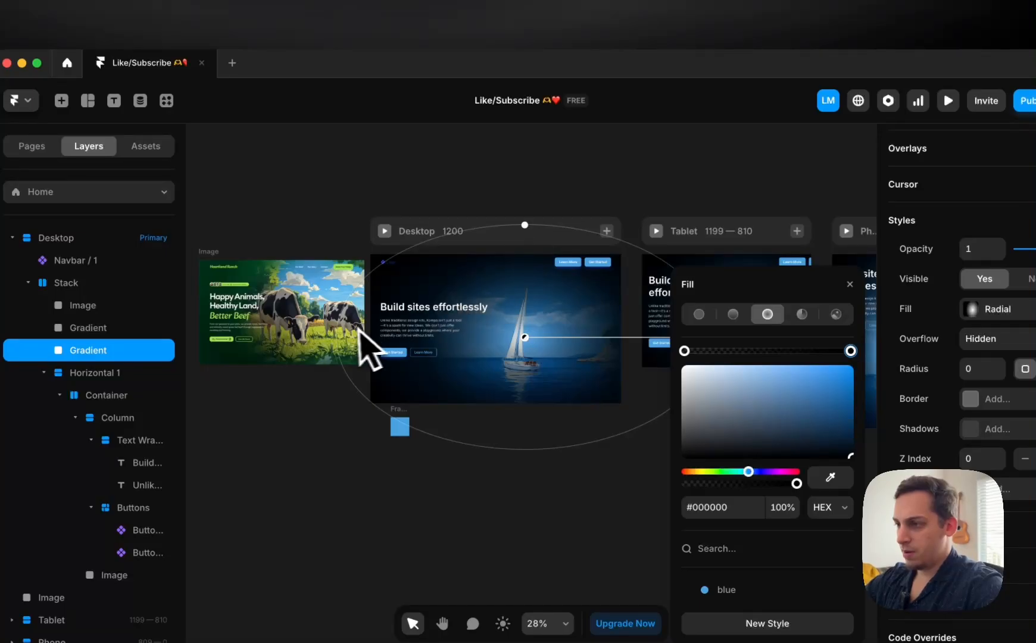
# - Set the original gradient layer's outer stop to the blue style, keeping its inner stop transparent
pyautogui.click(78, 328)
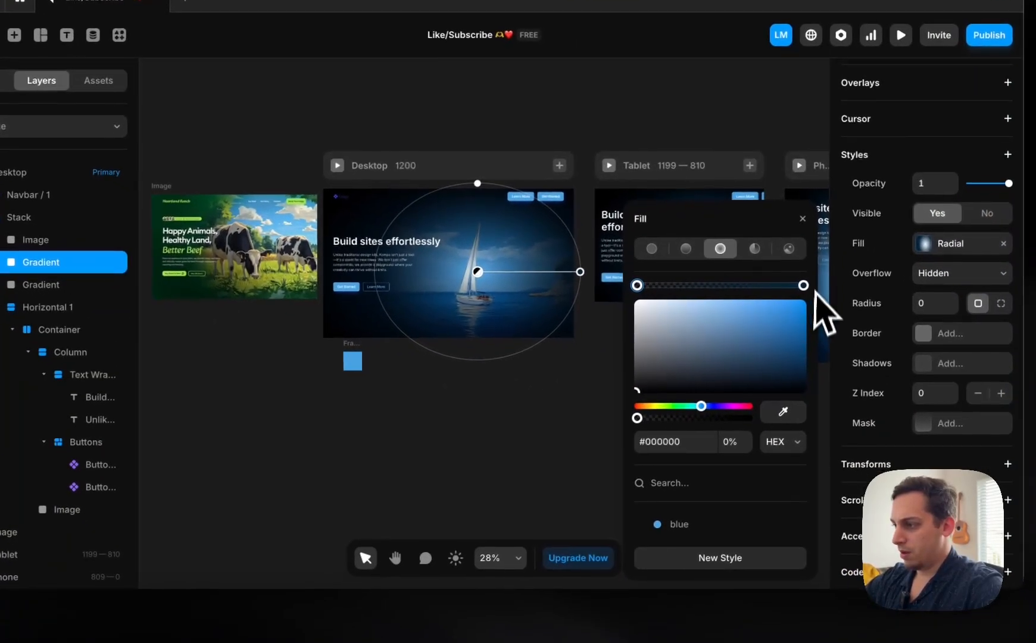
pyautogui.click(696, 525)
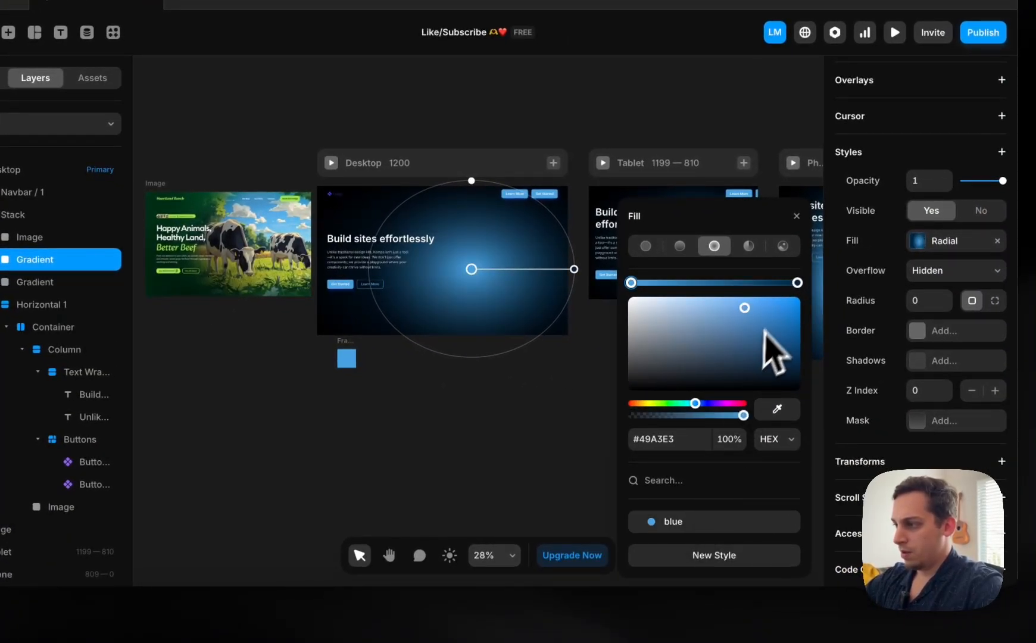
pyautogui.press('Return')
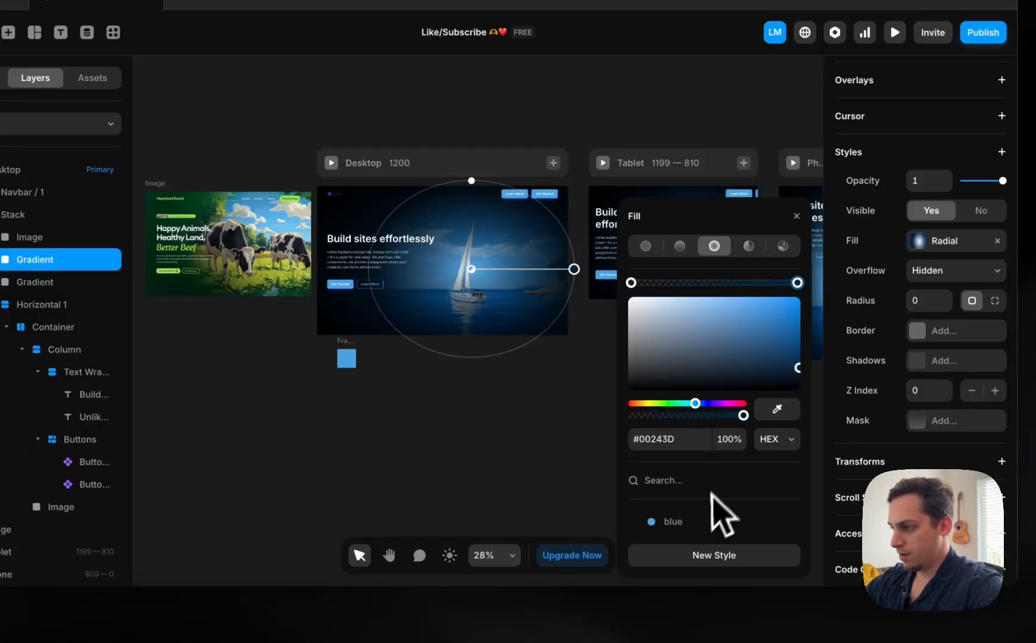
pyautogui.click(690, 527)
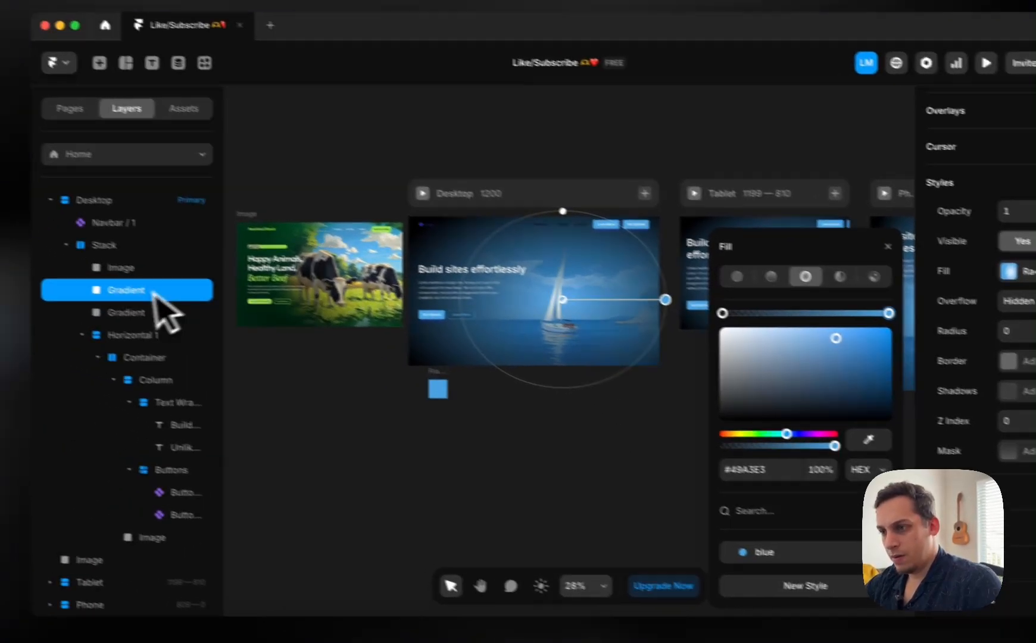
# - Flatten and narrow the black gradient copy around the sailboat, and deselect it
pyautogui.click(35, 282)
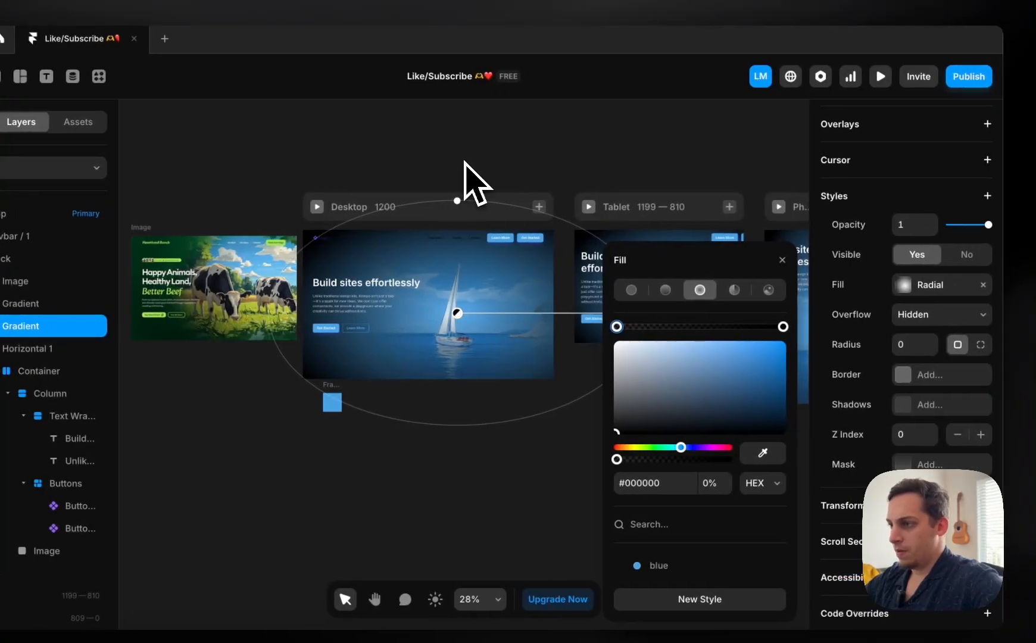
pyautogui.moveTo(456, 200); pyautogui.dragTo(458, 227)
pyautogui.hscroll(5, 478, 346)
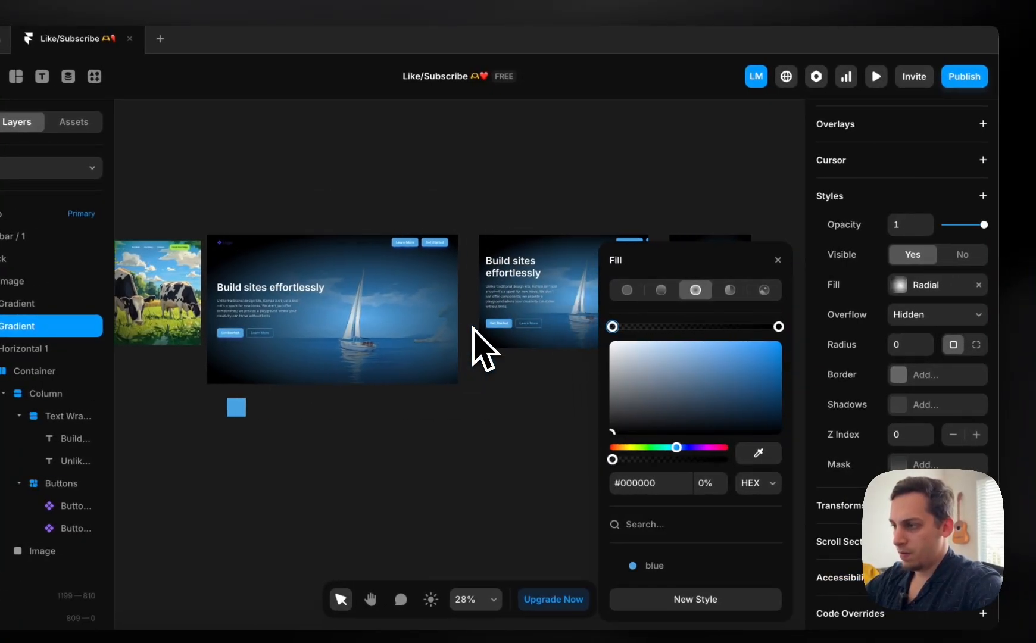
pyautogui.moveTo(518, 317); pyautogui.dragTo(450, 320)
pyautogui.click(412, 475)
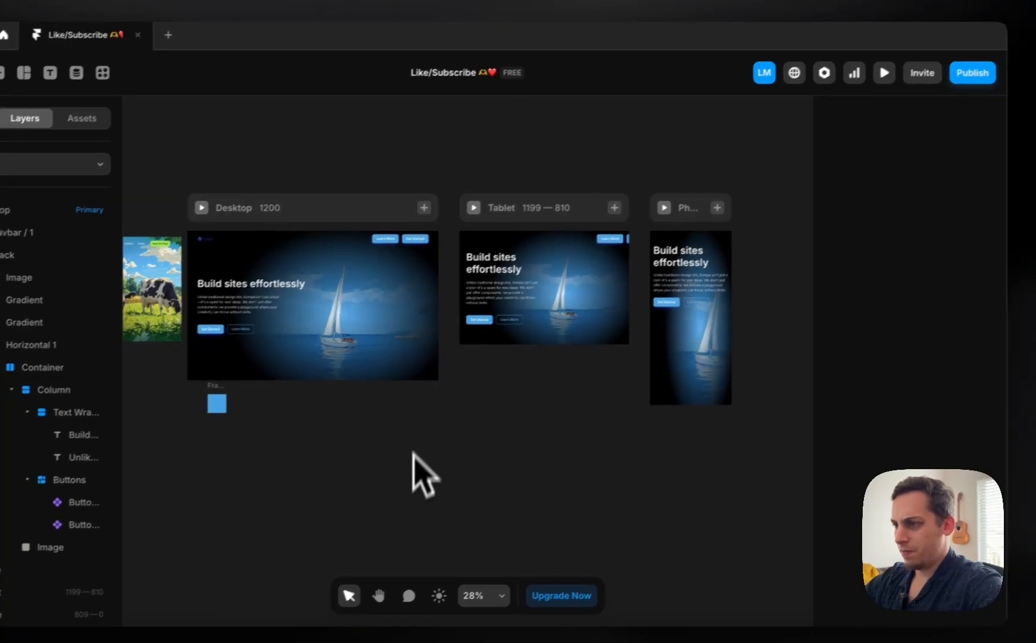
# - Examine how the layered gradients look on the hero in the phone, tablet and desktop layouts
pyautogui.scroll(5, 410, 470)
pyautogui.hscroll(5, 395, 420)
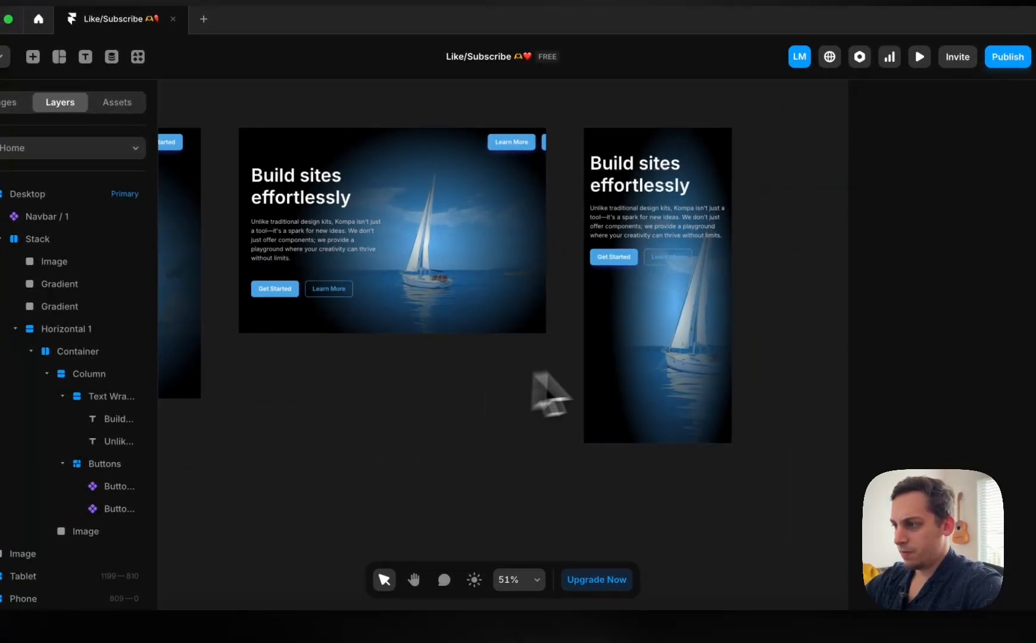
pyautogui.click(664, 352)
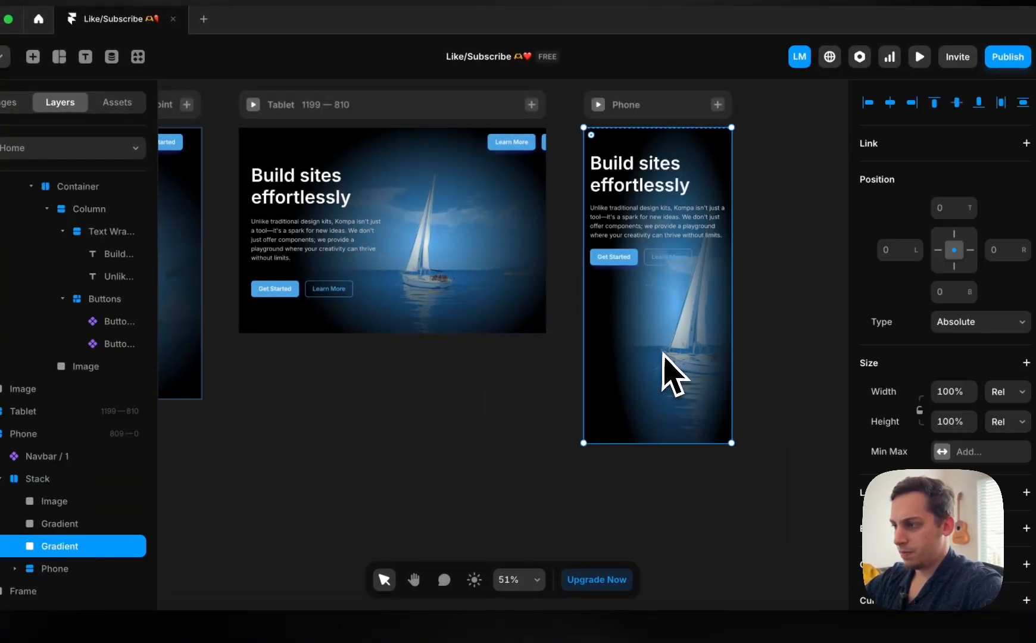
pyautogui.scroll(-3, 669, 351)
pyautogui.hscroll(-8, 658, 321)
pyautogui.scroll(6, 626, 184)
pyautogui.hscroll(5, 624, 184)
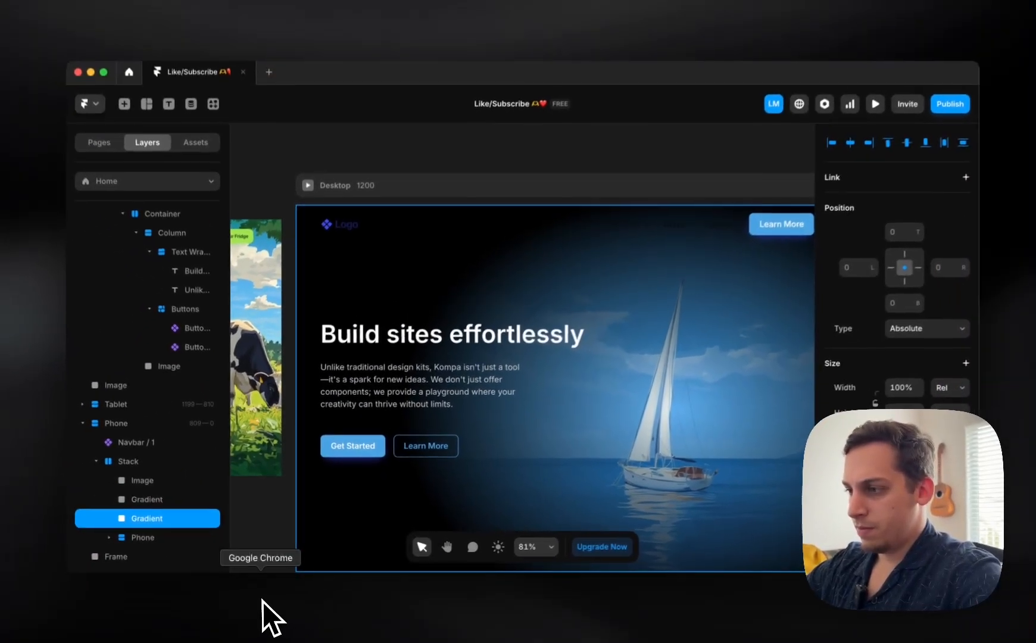
pyautogui.scroll(-1, 500, 426)
pyautogui.scroll(-4, 512, 418)
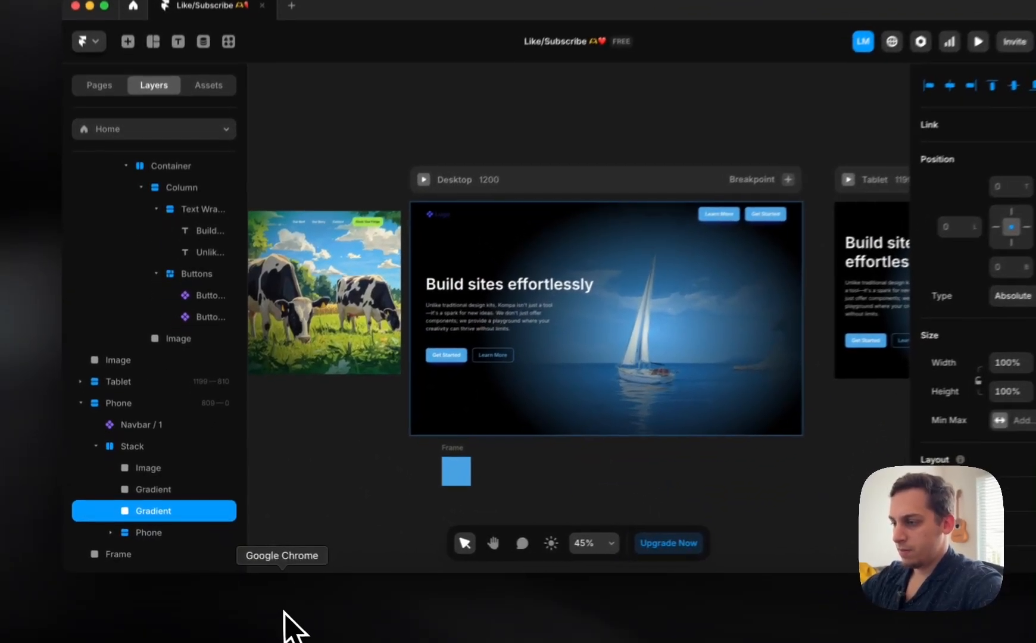
# - Switch to Midjourney in Chrome and save the 2:1 upscaled sailboat image to the computer
pyautogui.click(262, 602)
pyautogui.scroll(10, 426, 393)
pyautogui.click(390, 239)
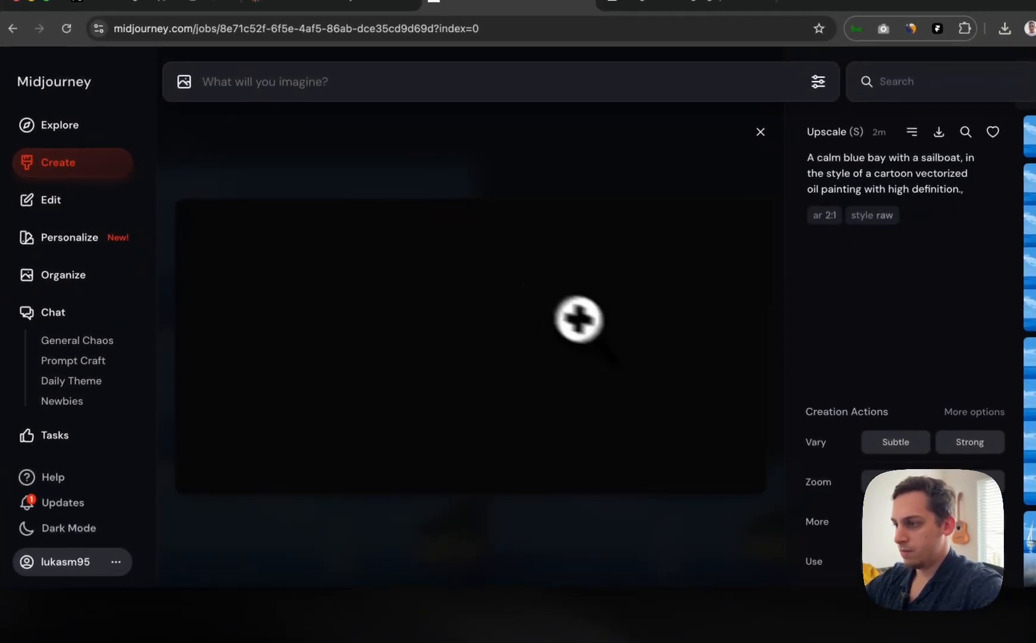
pyautogui.rightClick(508, 321)
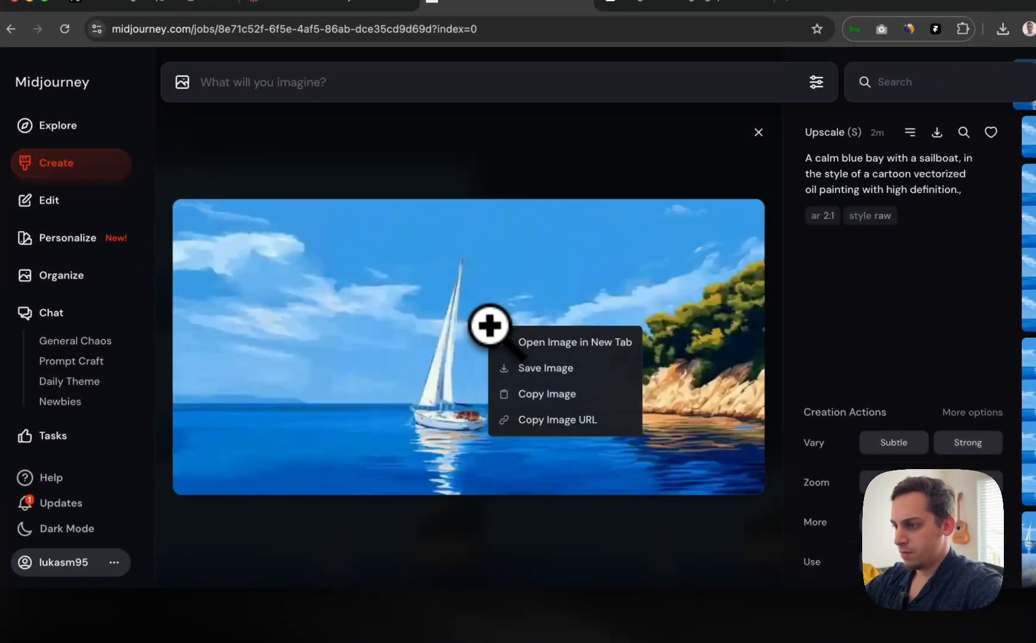
pyautogui.click(546, 369)
# - Locate the newly saved sailboat PNG in the Downloads folder and close the file browser
pyautogui.click(173, 640)
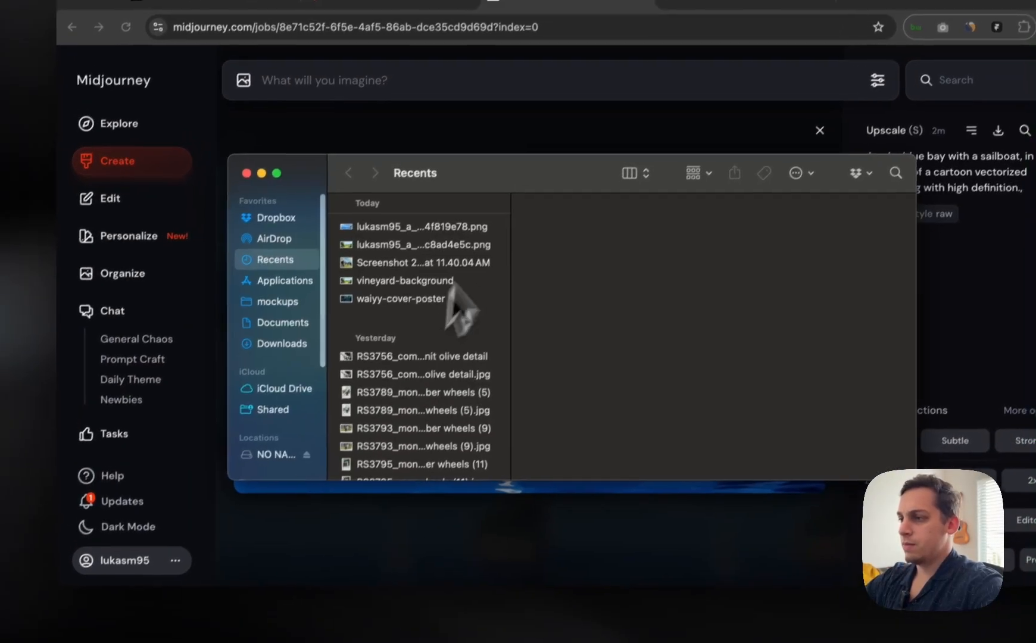
pyautogui.click(271, 359)
pyautogui.click(439, 244)
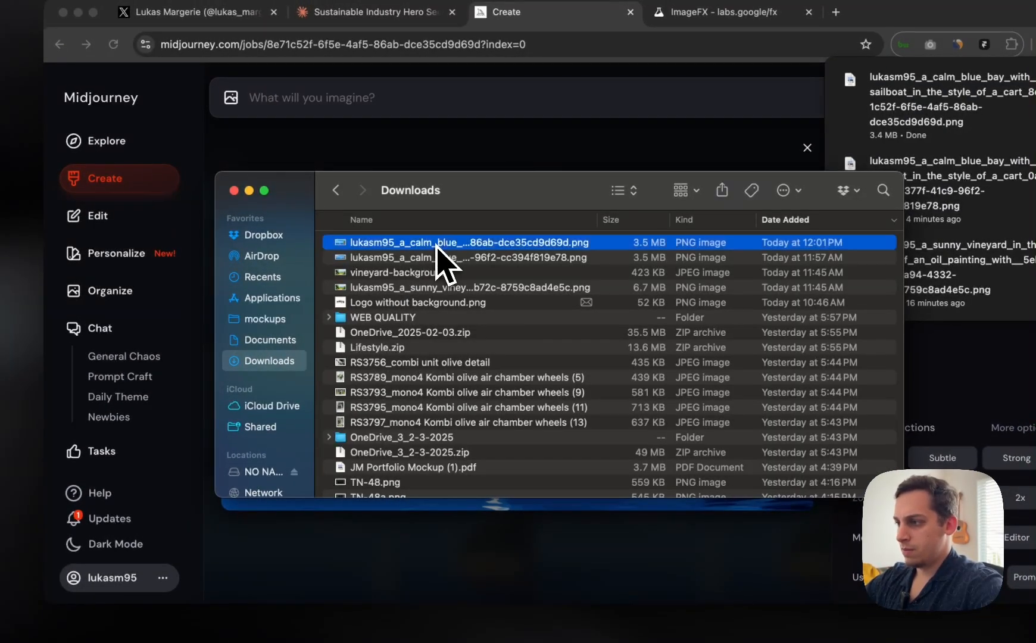
pyautogui.click(234, 190)
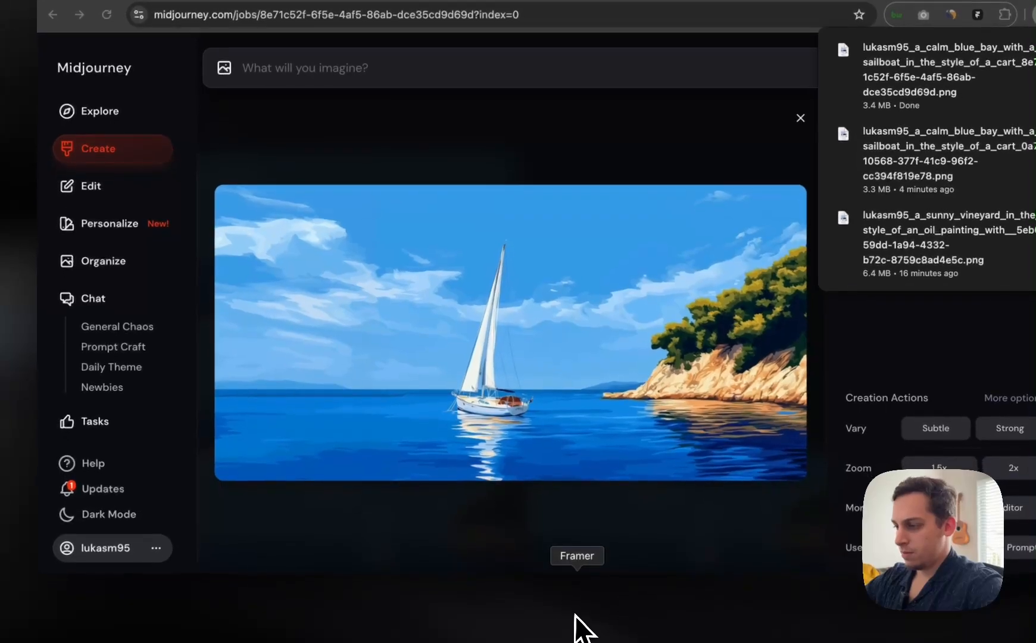
# - Switch to Framer, replace the desktop hero image's fill with the new 2:1 sailboat PNG and set its position to Left
pyautogui.click(580, 622)
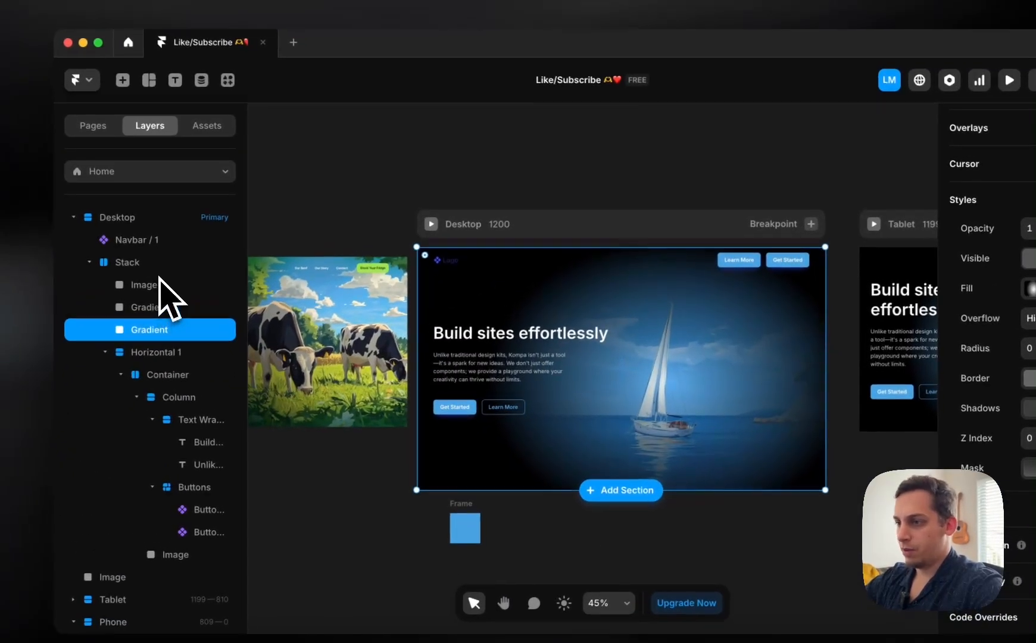
pyautogui.click(122, 224)
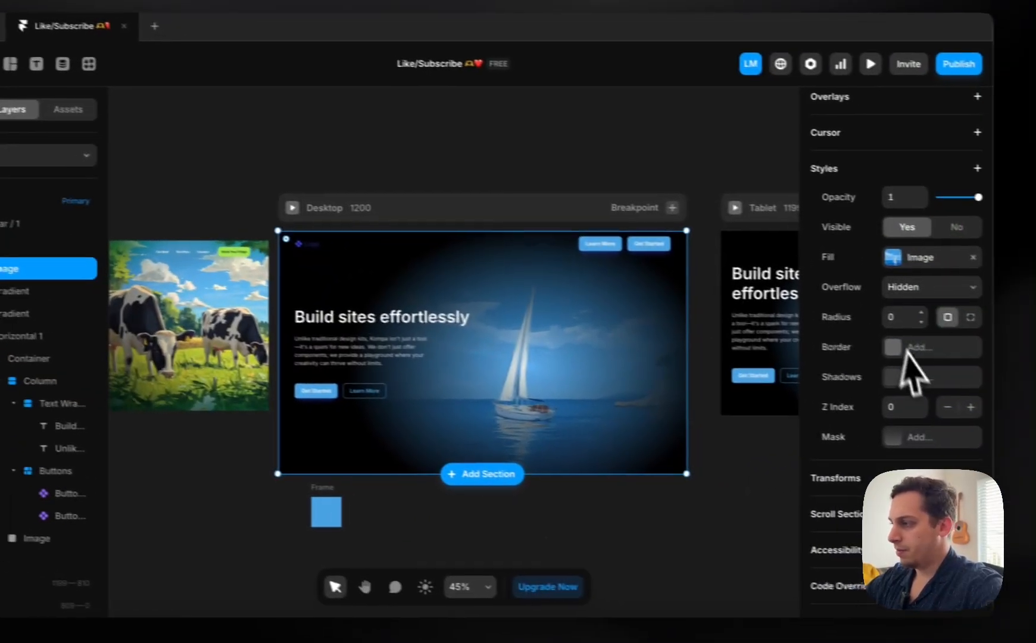
pyautogui.click(906, 261)
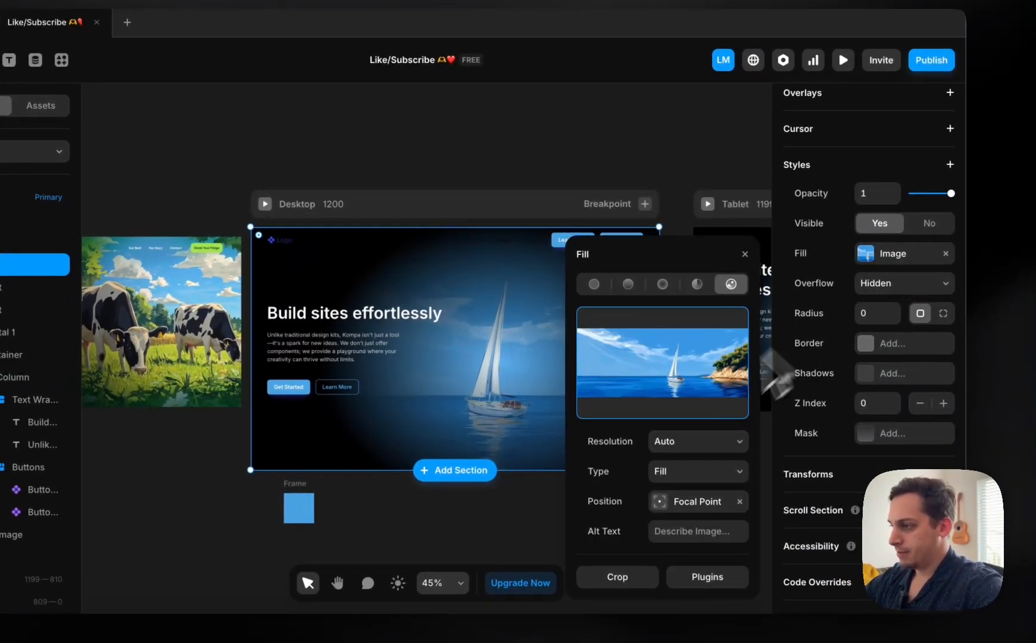
pyautogui.click(667, 377)
pyautogui.click(417, 273)
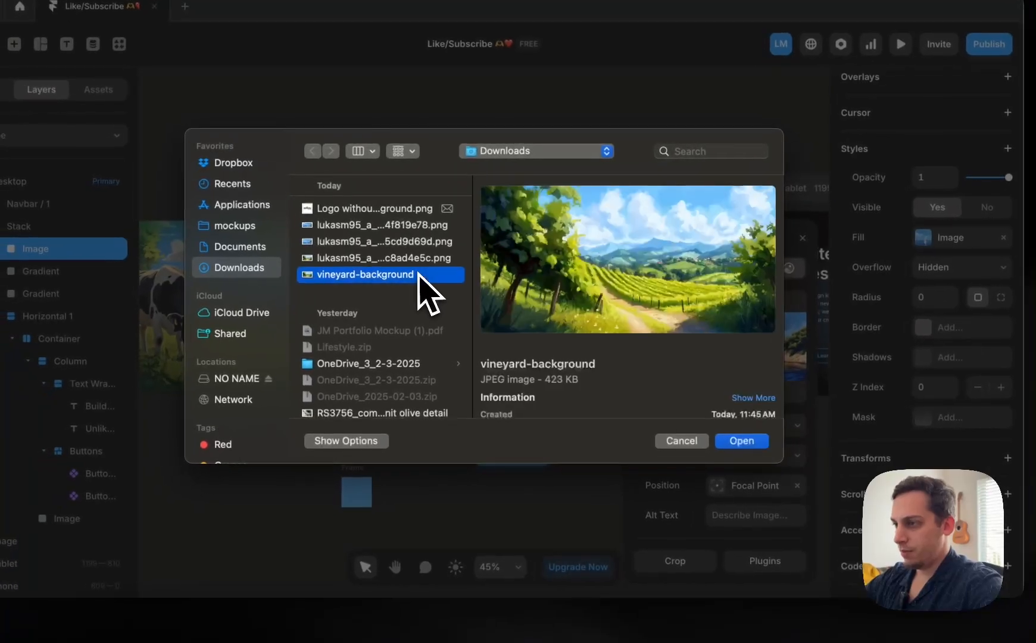
pyautogui.click(404, 229)
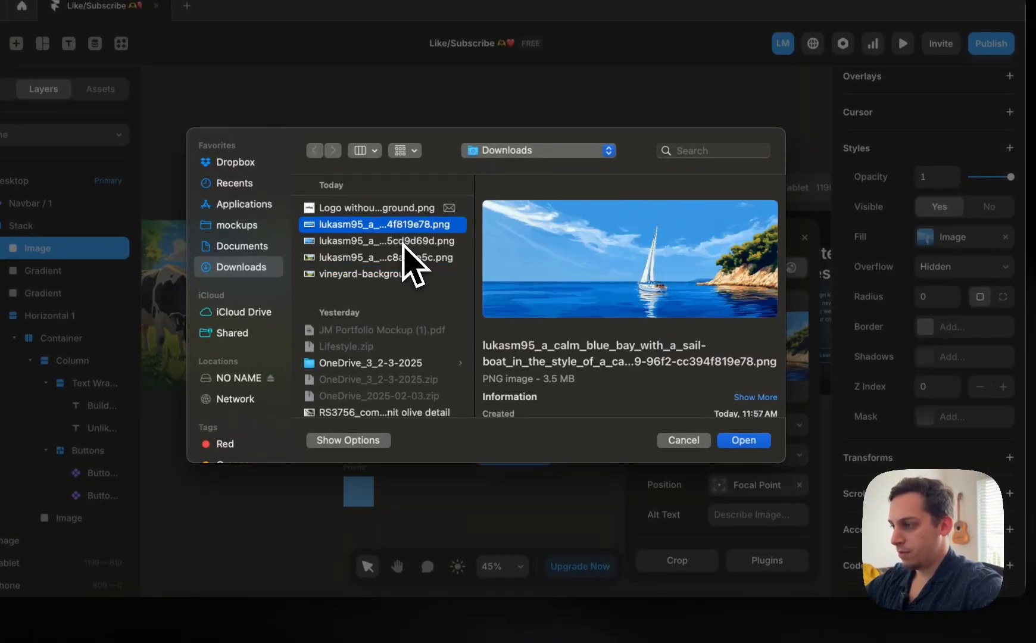
pyautogui.click(753, 442)
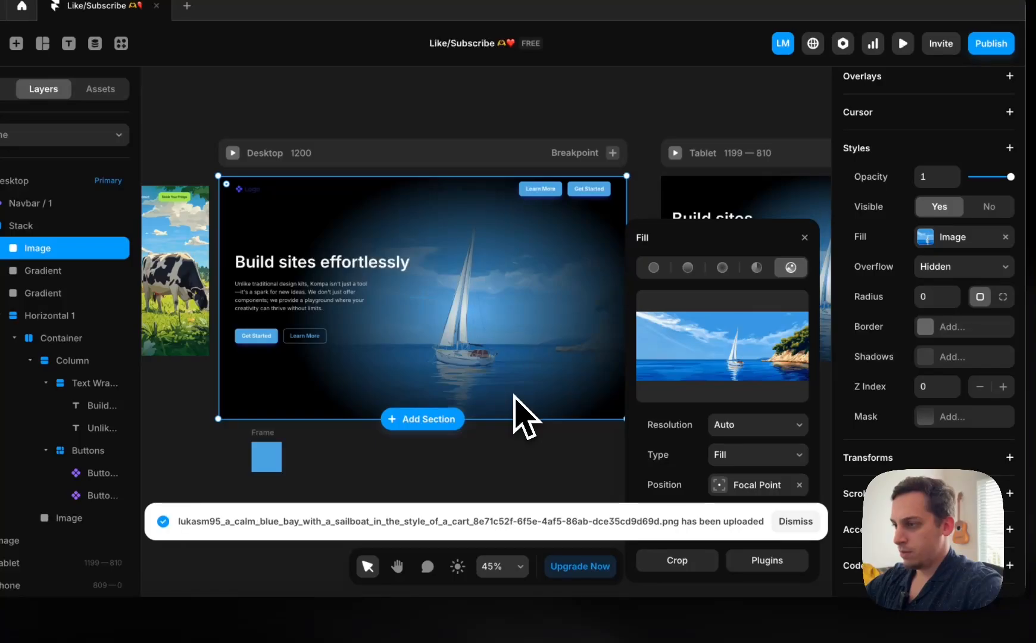
pyautogui.click(778, 487)
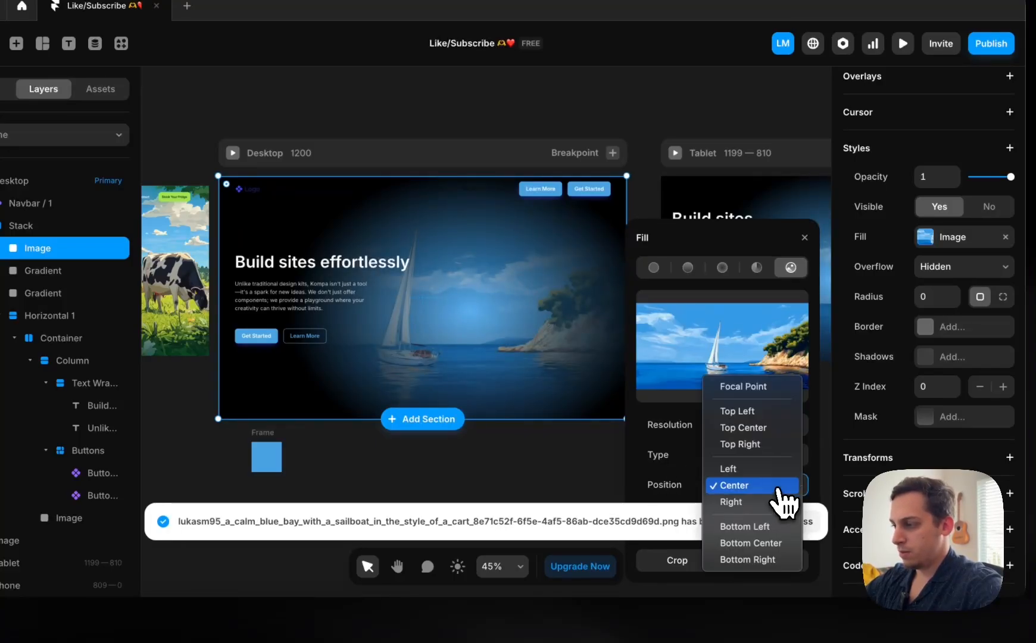
pyautogui.click(752, 470)
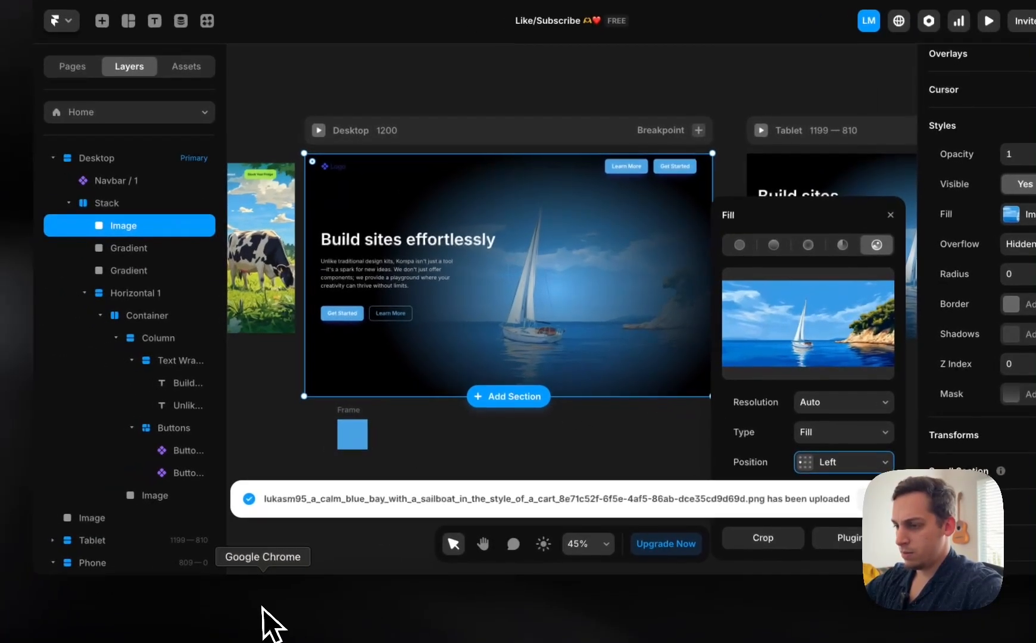
# - Switch back to Midjourney and pan the 108:43 sailboat image downward to extend the sea
pyautogui.click(273, 620)
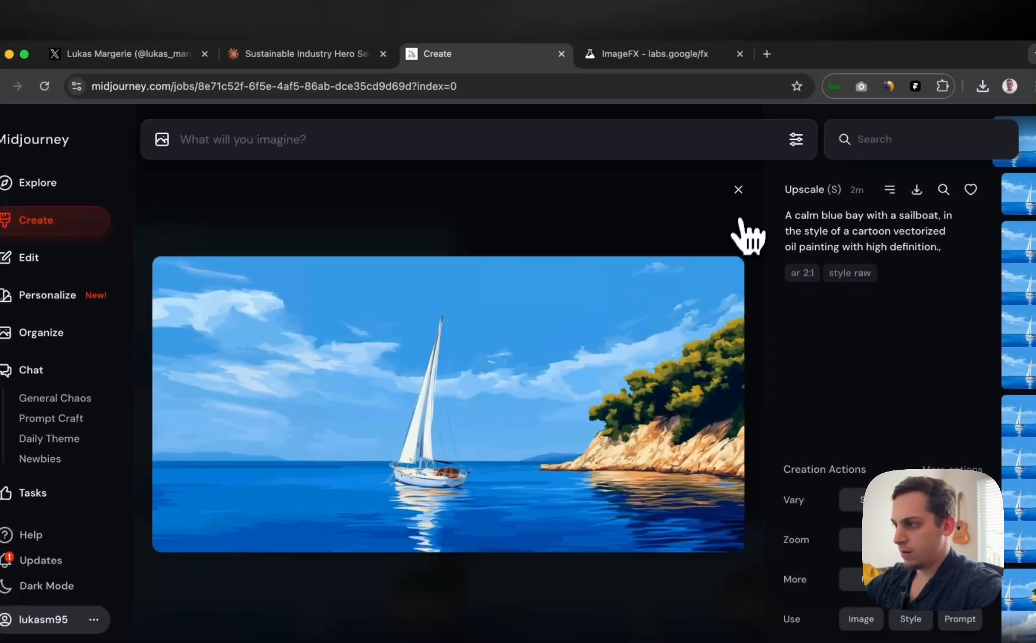
pyautogui.click(753, 173)
pyautogui.click(402, 412)
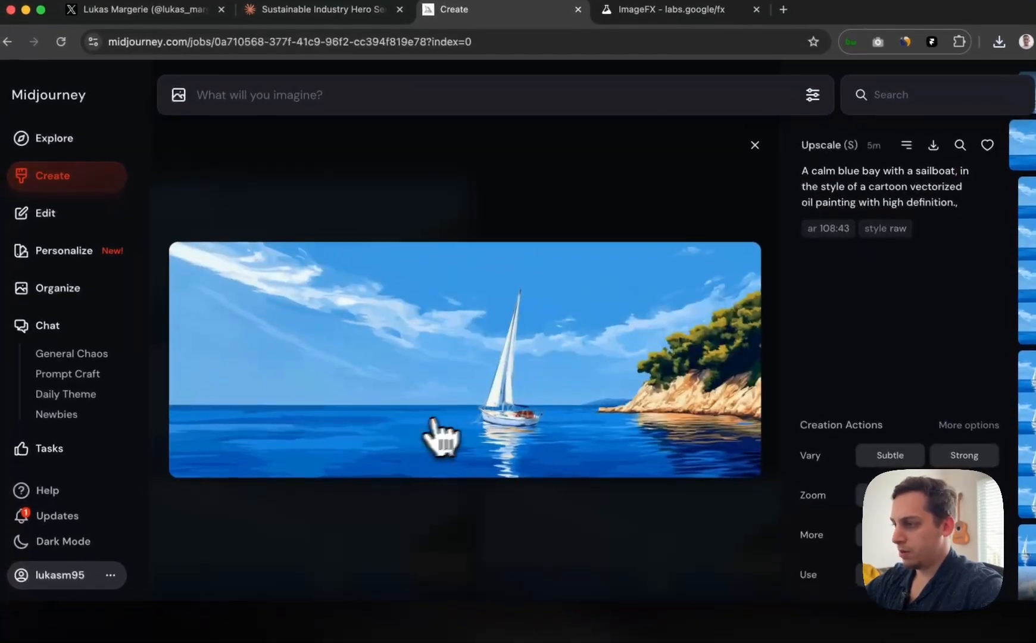
pyautogui.scroll(-2, 786, 501)
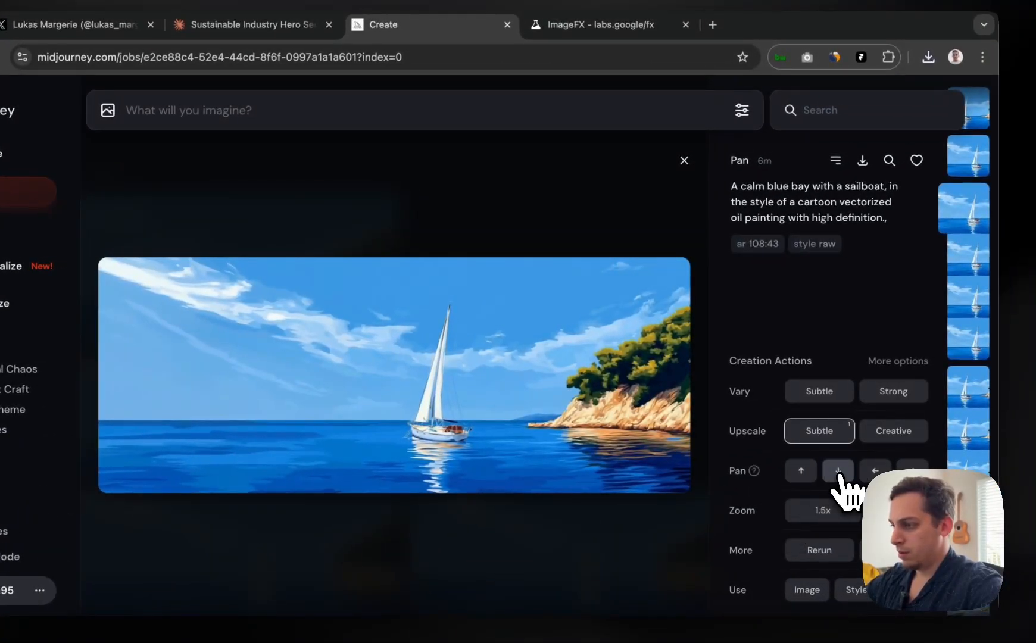
pyautogui.press('Down')
pyautogui.click(845, 479)
pyautogui.click(685, 160)
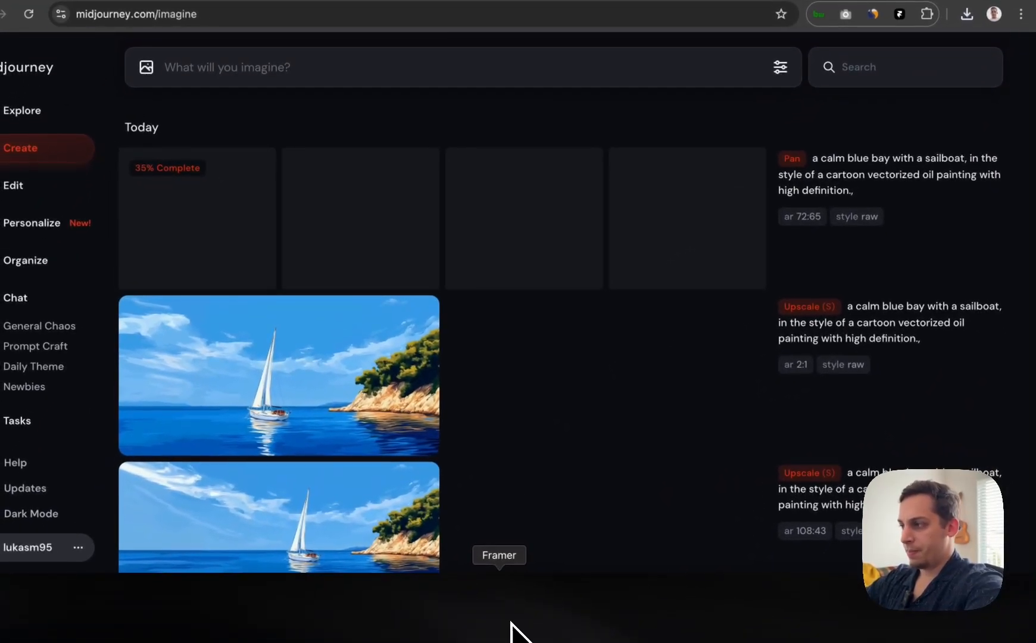
# - Switch to Framer and delete the black radial gradient layer from the desktop hero's stack
pyautogui.click(512, 630)
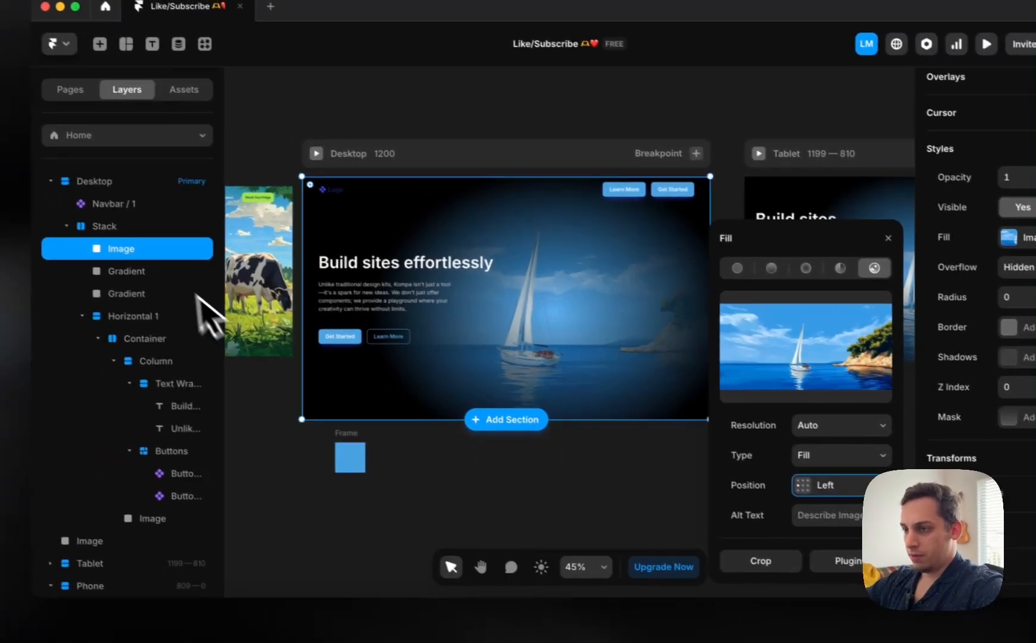
pyautogui.click(82, 272)
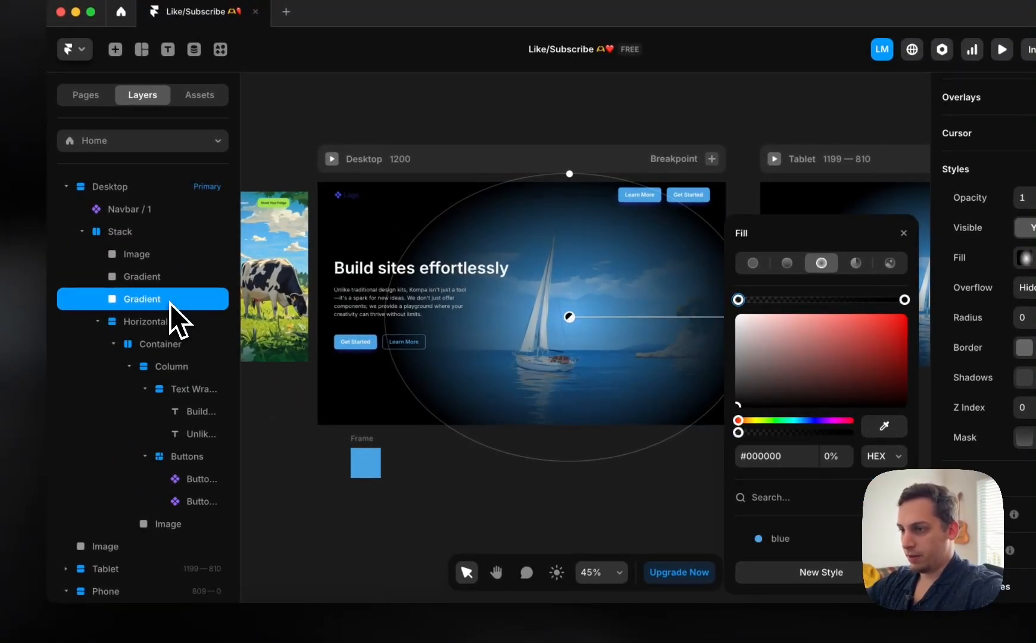
pyautogui.click(249, 457)
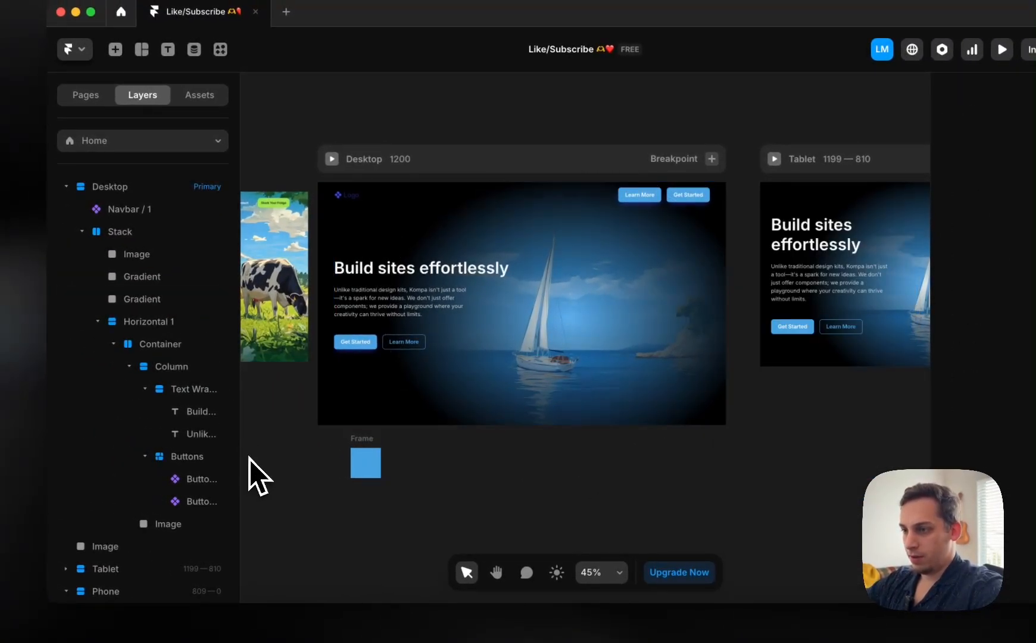
pyautogui.click(169, 302)
pyautogui.press('Delete')
# - Inspect the navbar component and the variant options of the hero's secondary button
pyautogui.hscroll(1, 311, 327)
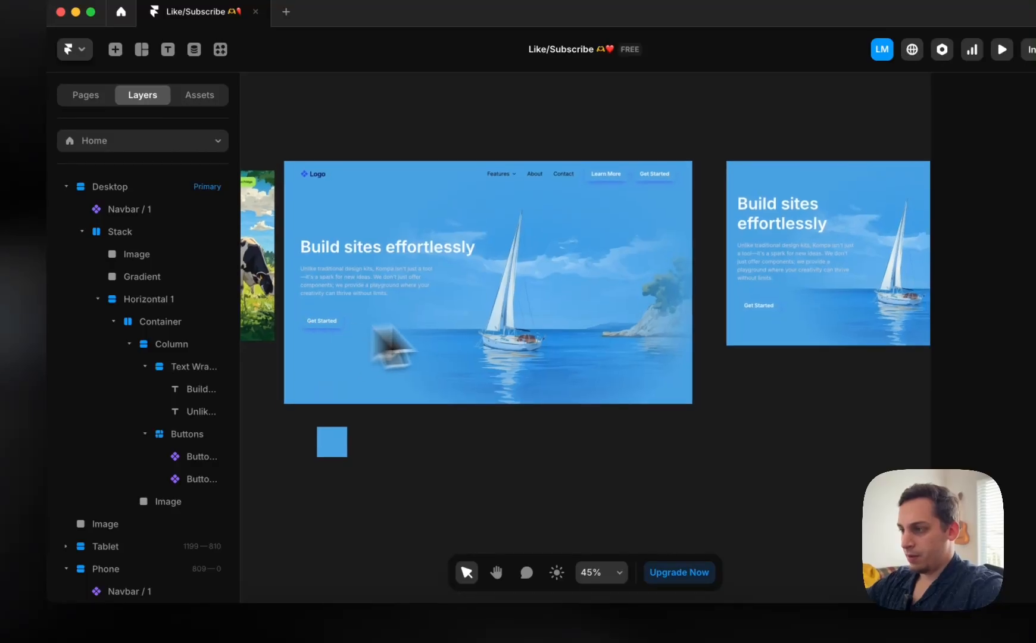
pyautogui.scroll(5, 619, 290)
pyautogui.hscroll(-3, 619, 292)
pyautogui.scroll(-5, 548, 312)
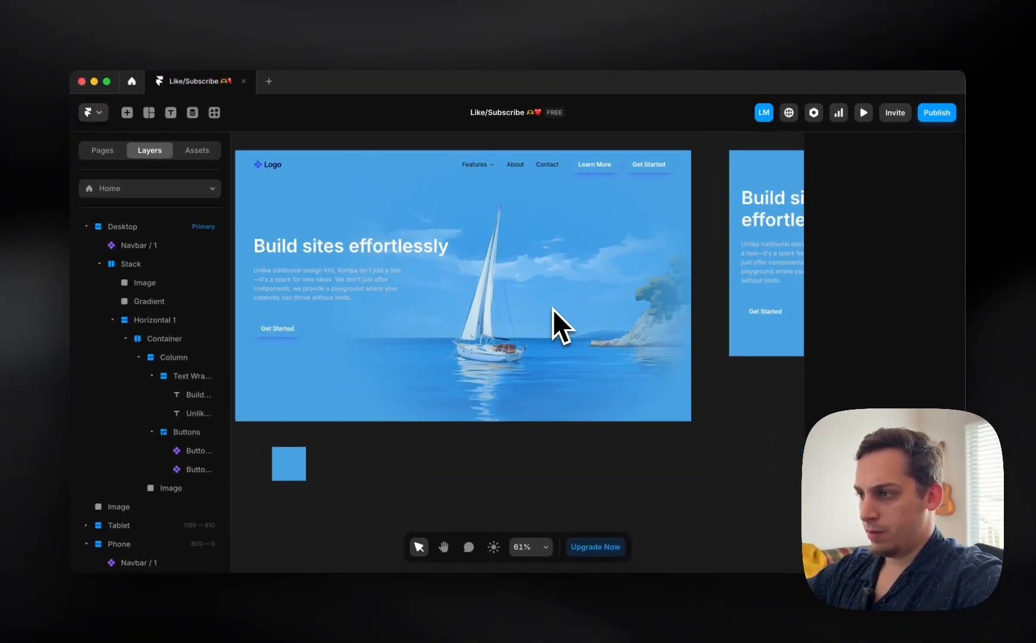
pyautogui.doubleClick(618, 187)
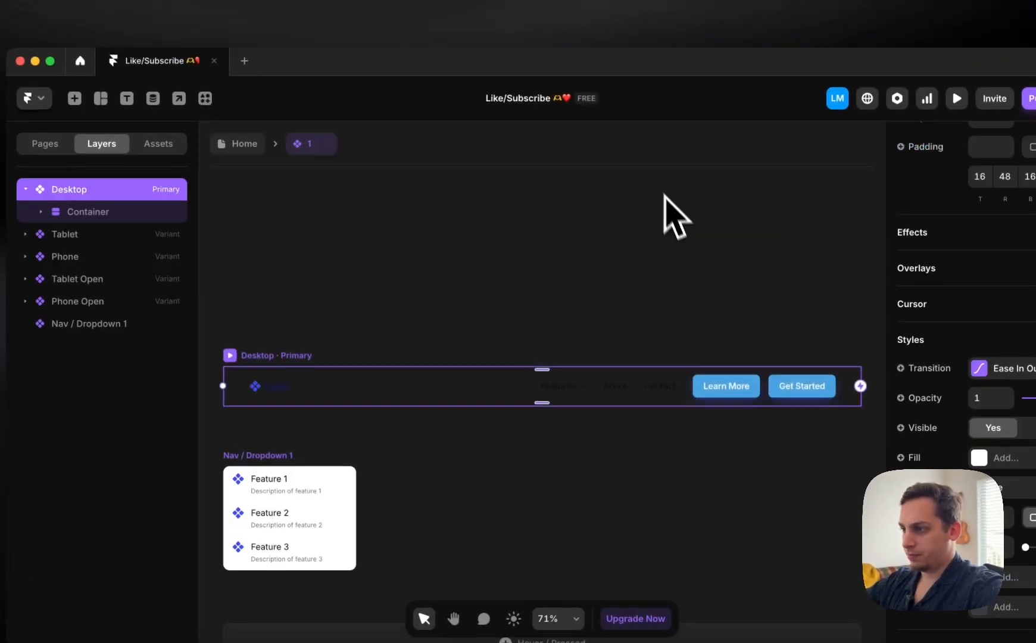
pyautogui.click(273, 152)
pyautogui.click(357, 389)
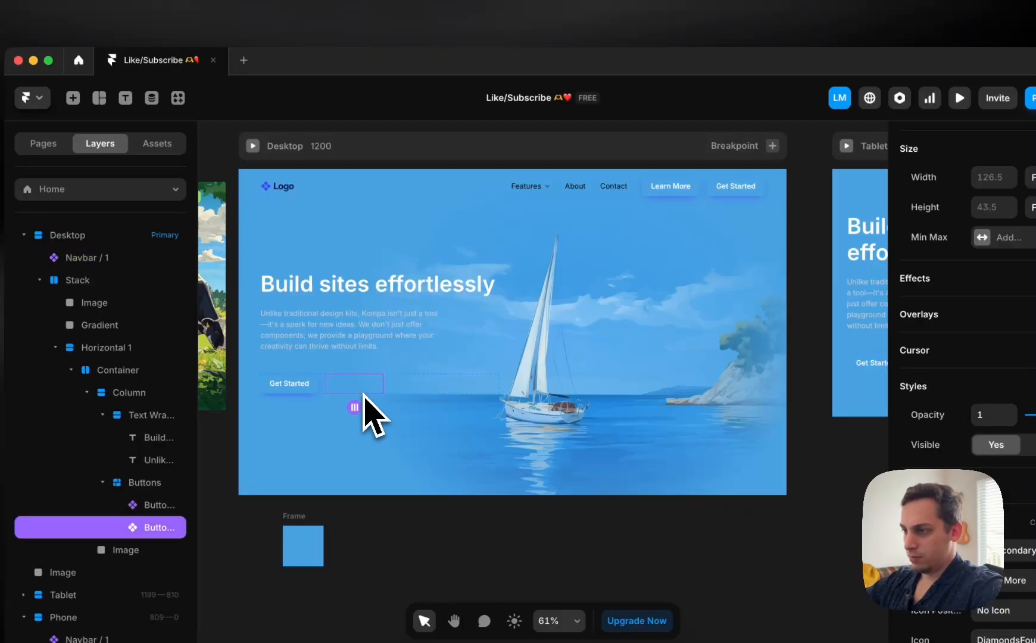
pyautogui.click(1007, 550)
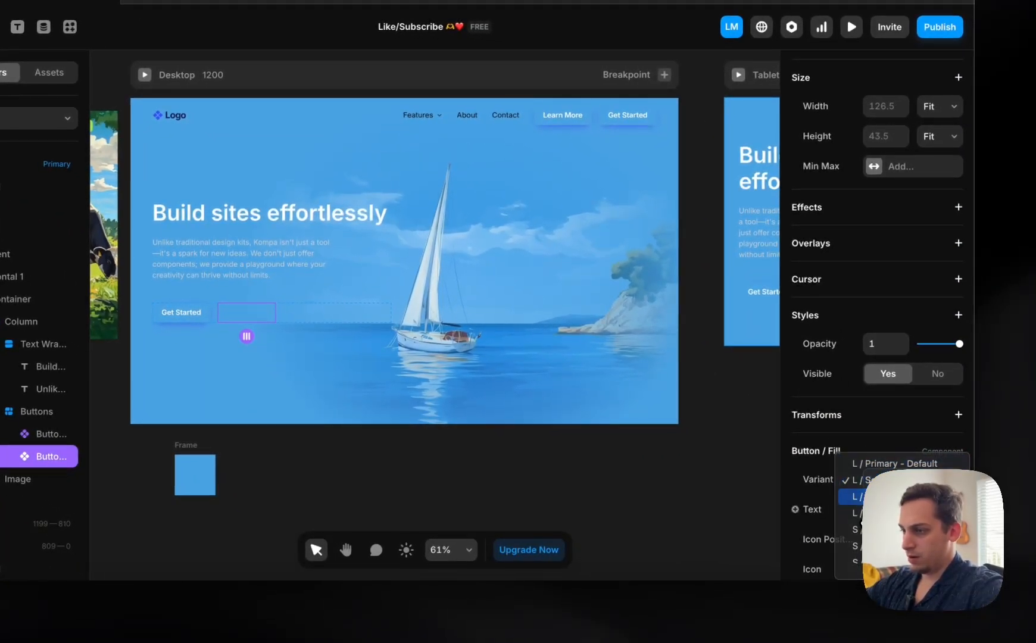
pyautogui.click(732, 498)
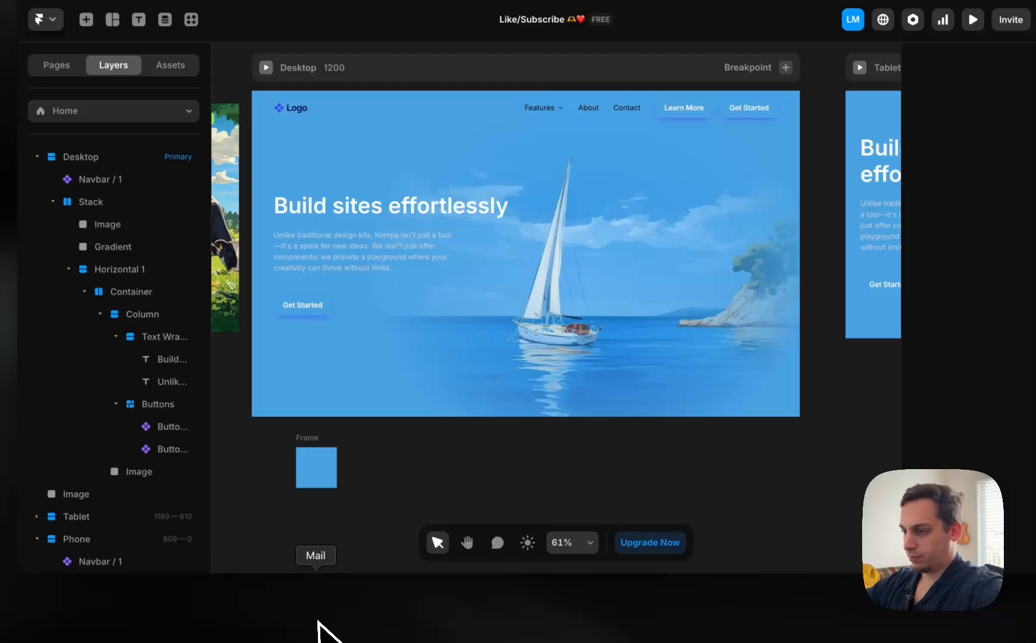
pyautogui.hscroll(-2, 240, 478)
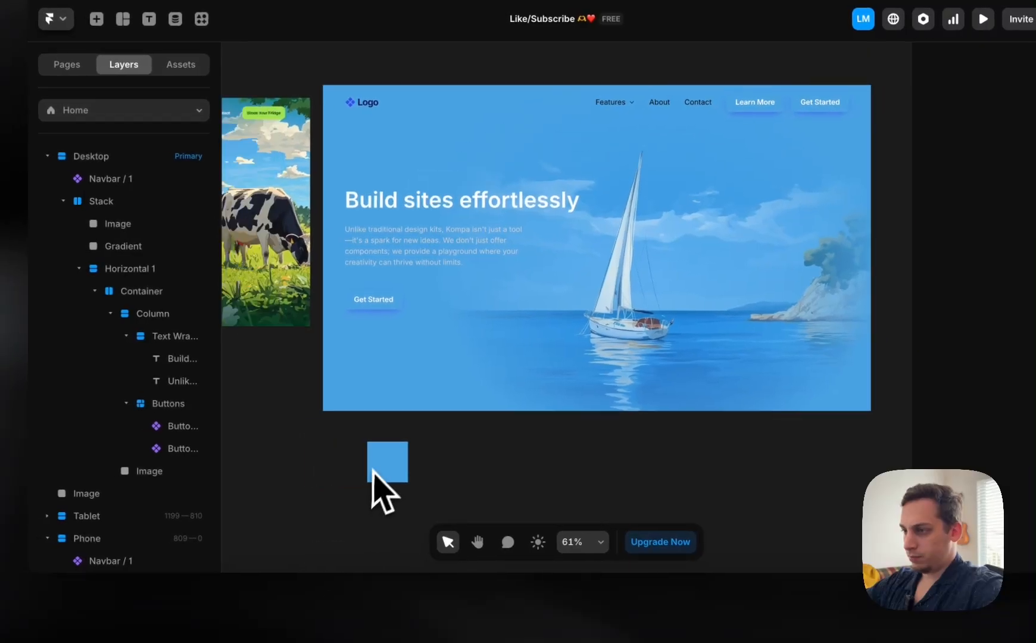
pyautogui.hscroll(-8, 374, 469)
pyautogui.hscroll(7, 377, 466)
pyautogui.scroll(-3, 377, 466)
pyautogui.hscroll(2, 377, 465)
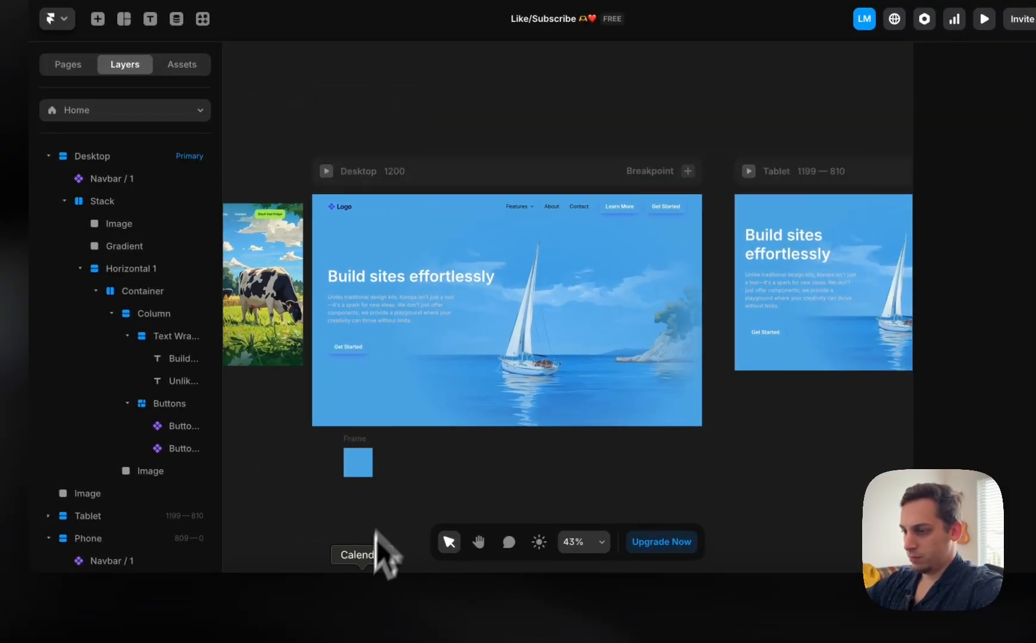
# - Switch to Midjourney and run a Subtle upscale on the first of the 72:65 panned sailboat images
pyautogui.click(259, 619)
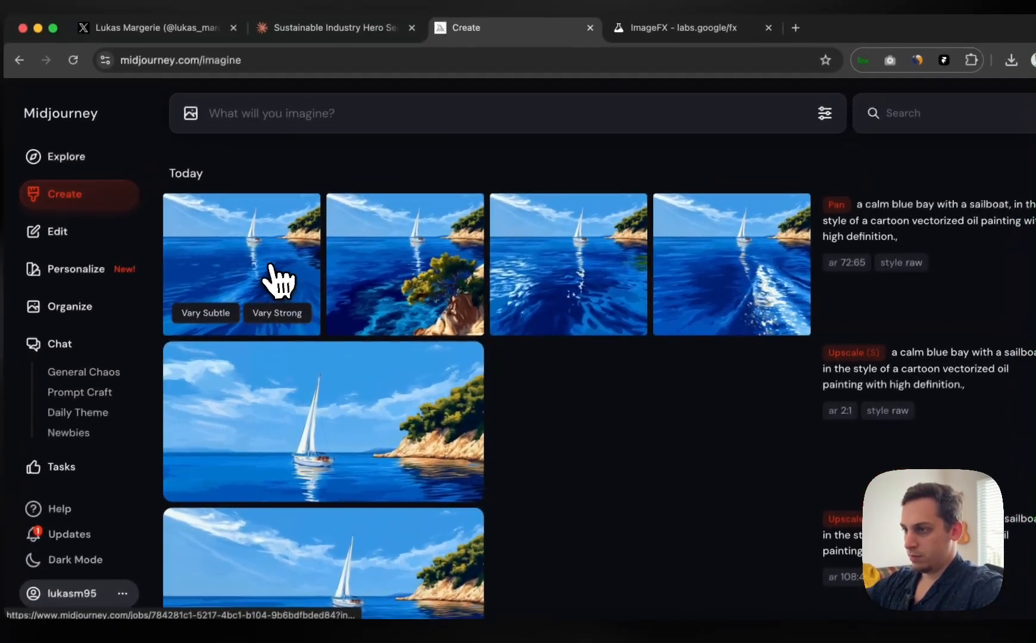
pyautogui.click(275, 275)
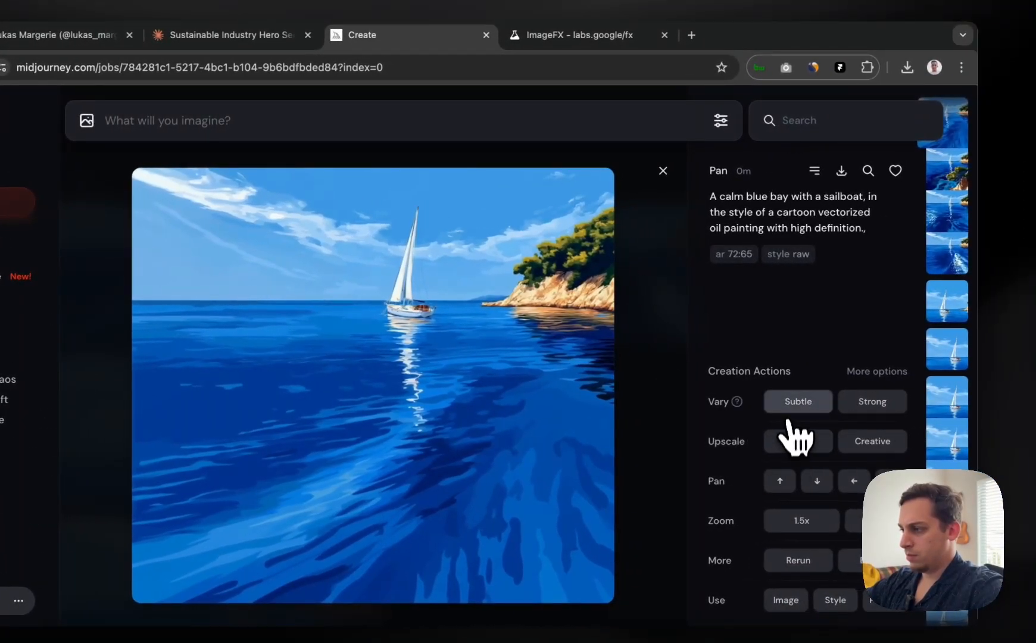
pyautogui.click(782, 441)
pyautogui.click(662, 170)
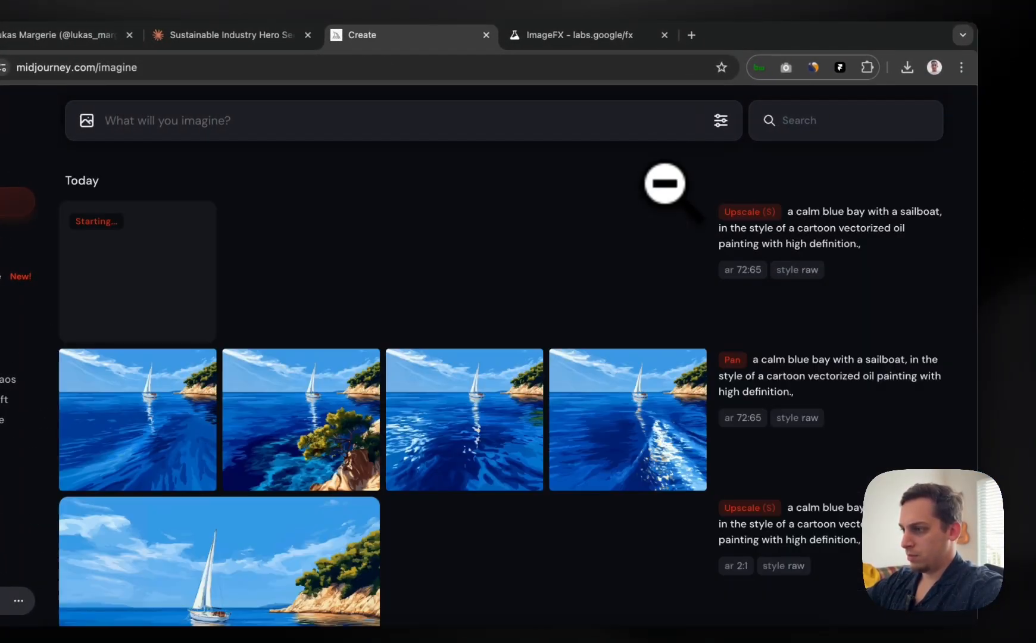
# - Run a Subtle upscale on the fourth 72:65 panned image, the one with the glittering wake, and return to the image feed
pyautogui.click(595, 375)
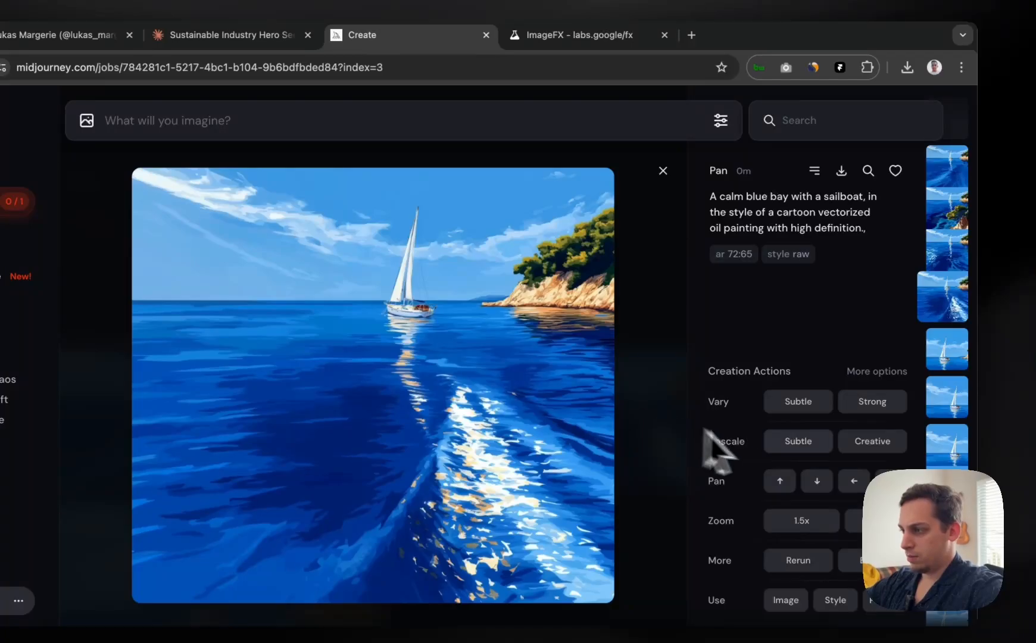
pyautogui.click(806, 444)
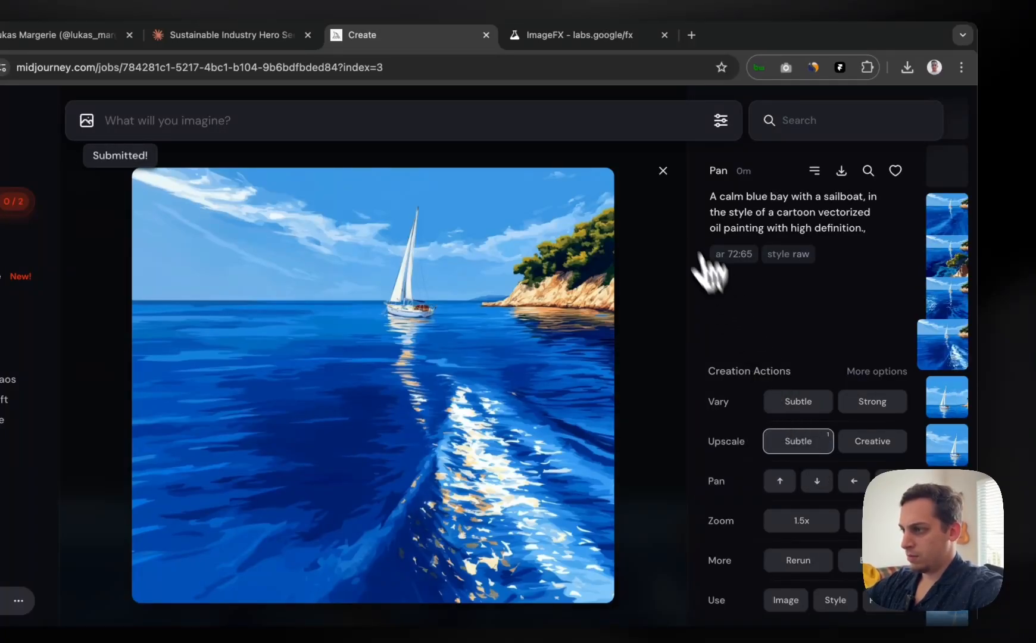
pyautogui.click(662, 171)
pyautogui.scroll(-3, 568, 369)
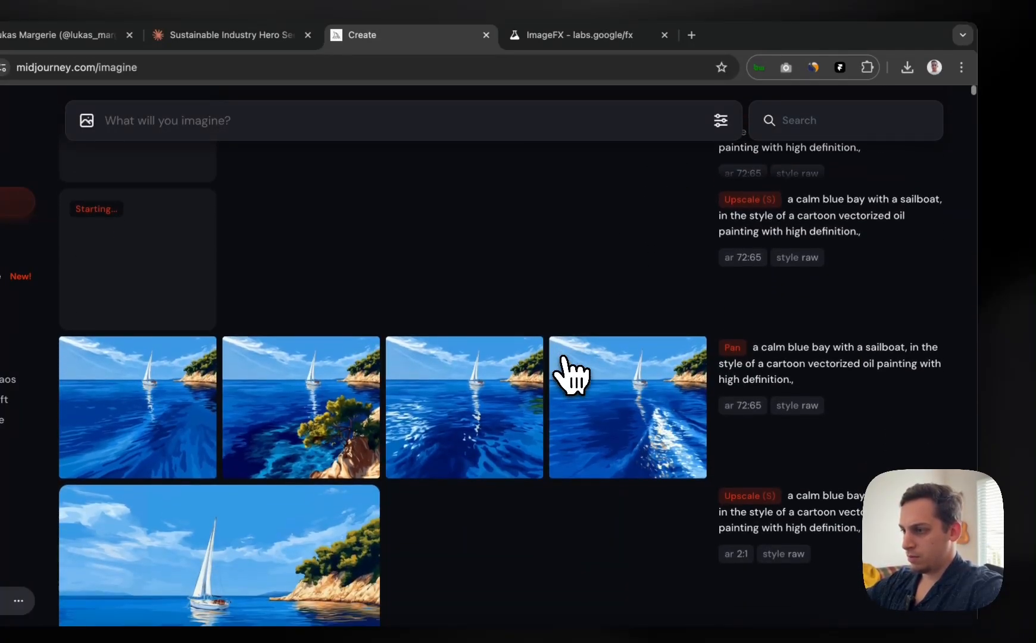
pyautogui.scroll(-1, 563, 358)
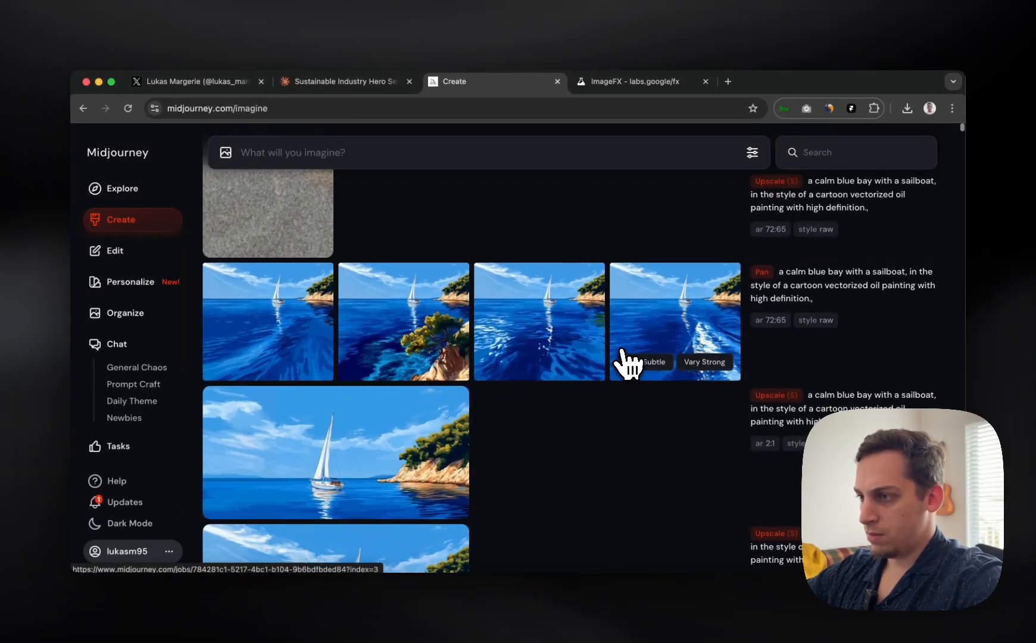
pyautogui.scroll(-1, 616, 348)
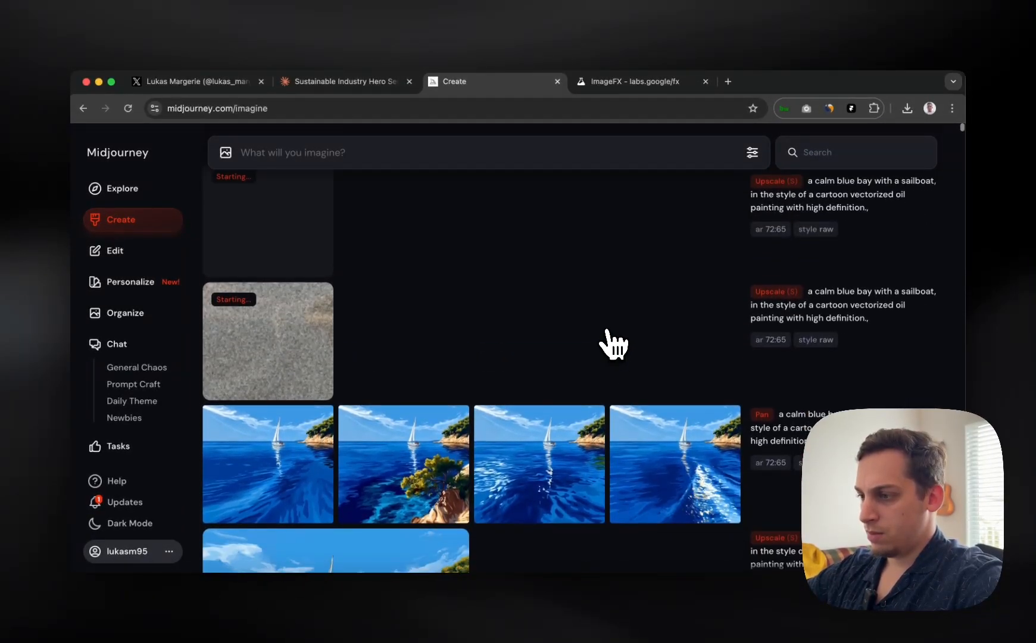
pyautogui.scroll(2, 458, 408)
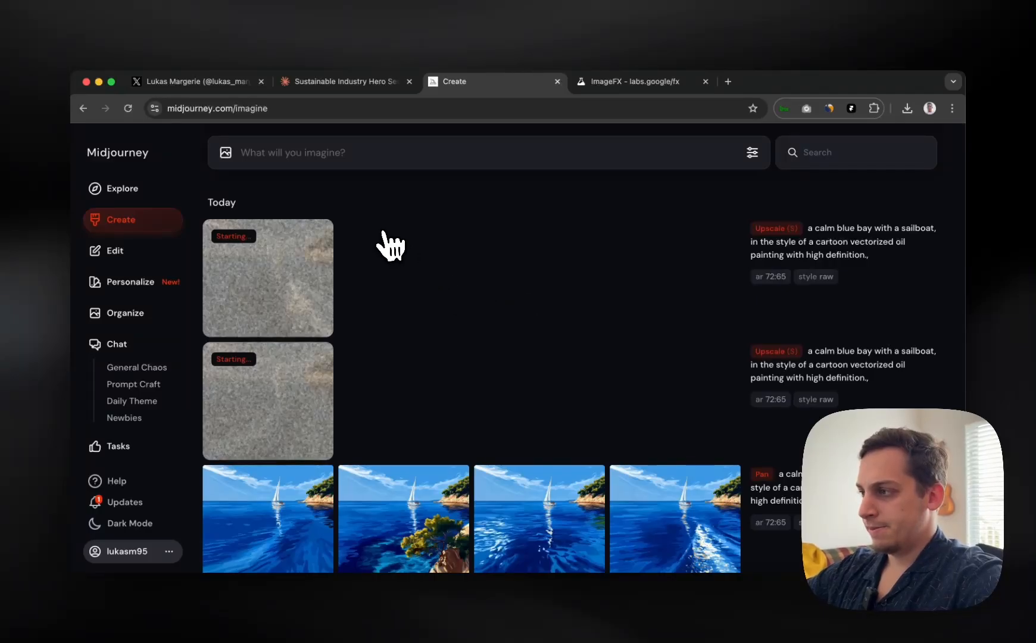
pyautogui.scroll(-3, 387, 243)
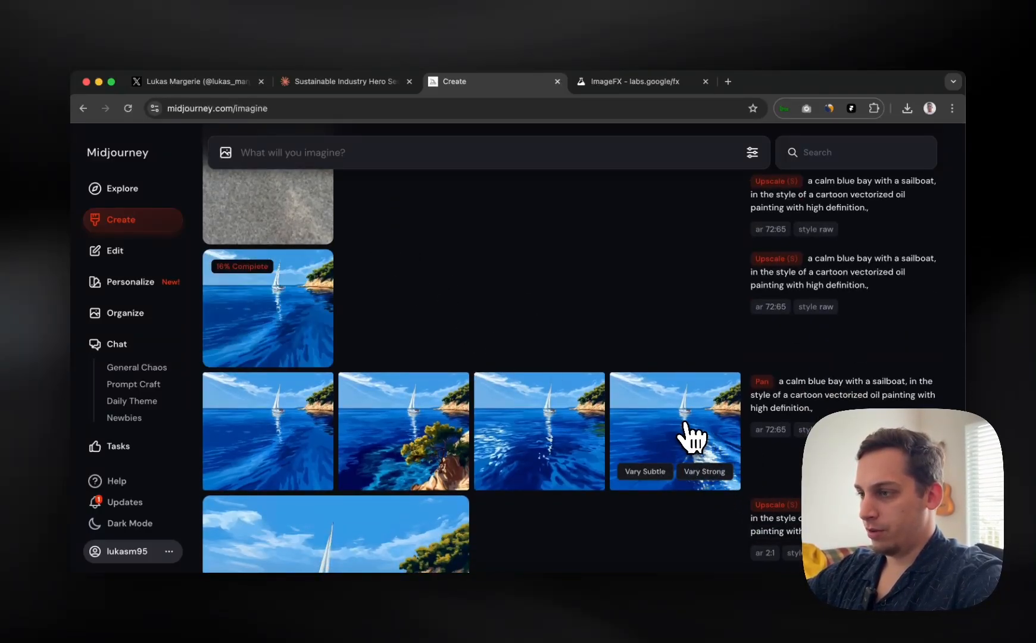
pyautogui.scroll(3, 563, 363)
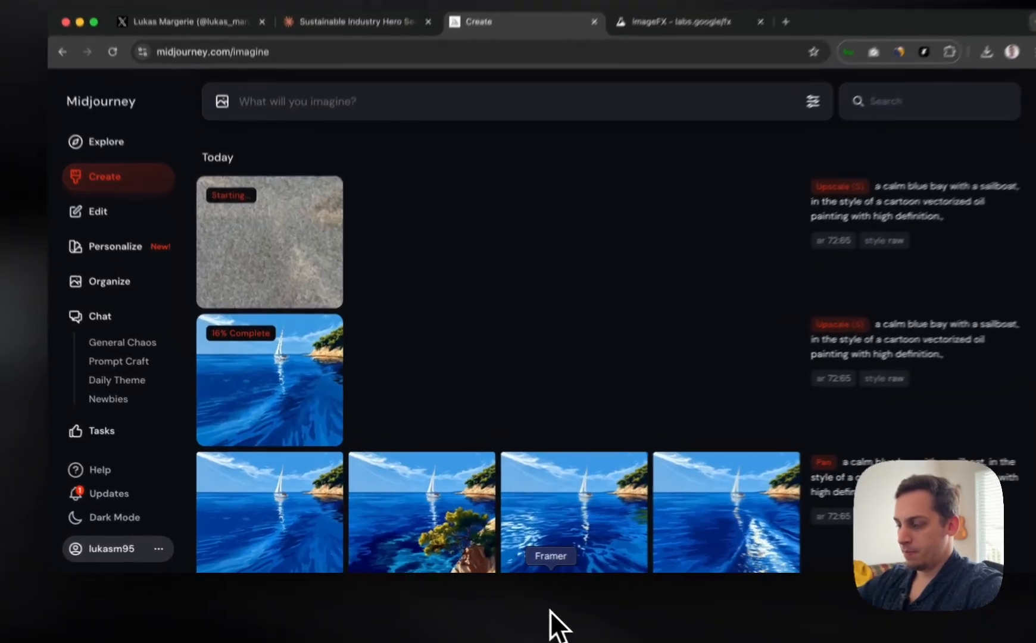
pyautogui.click(518, 606)
pyautogui.click(517, 366)
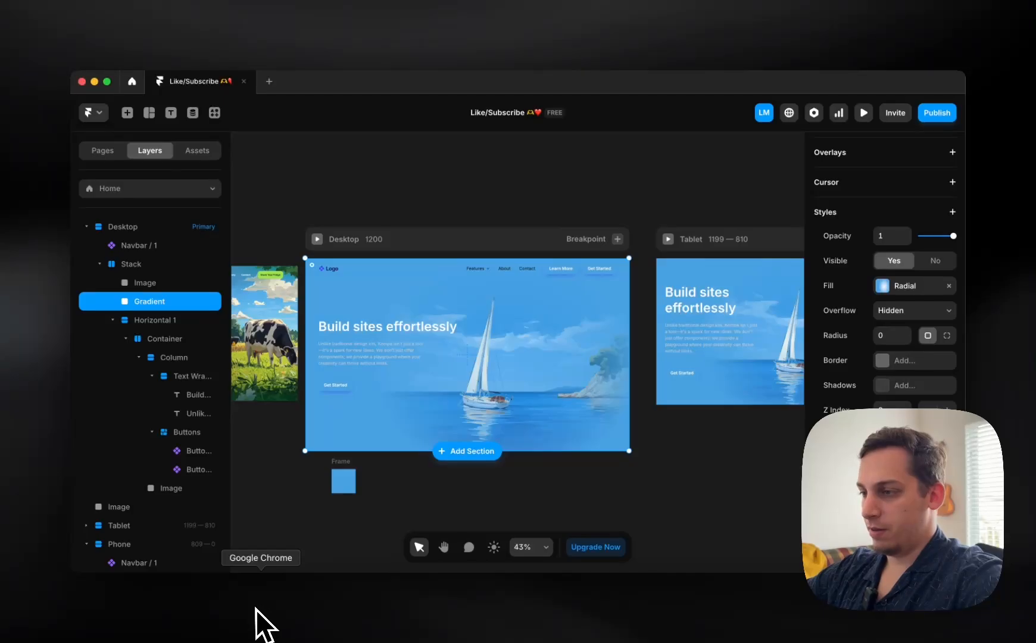
pyautogui.click(260, 616)
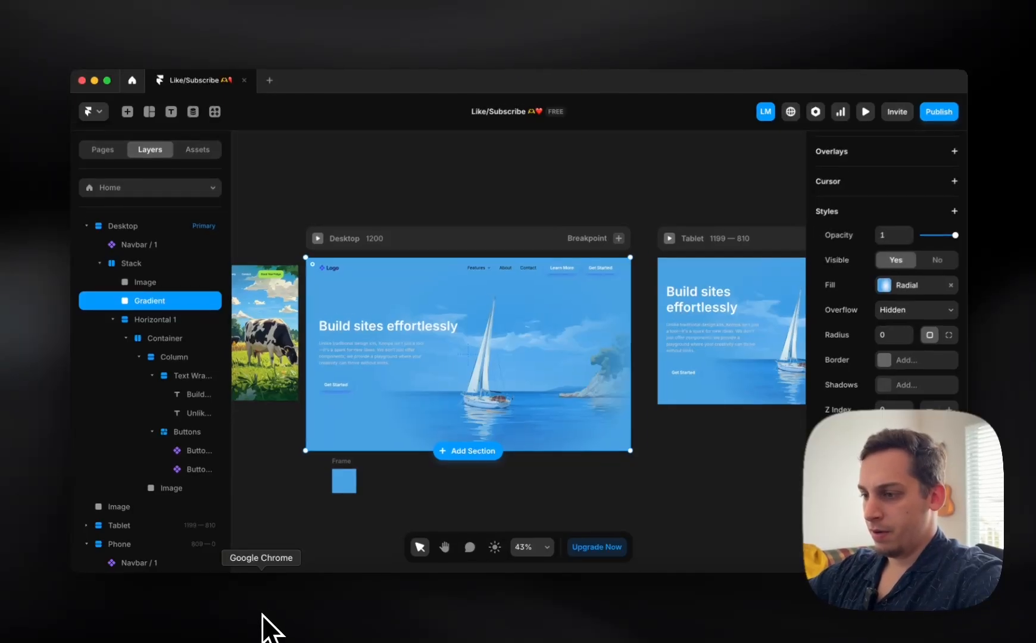
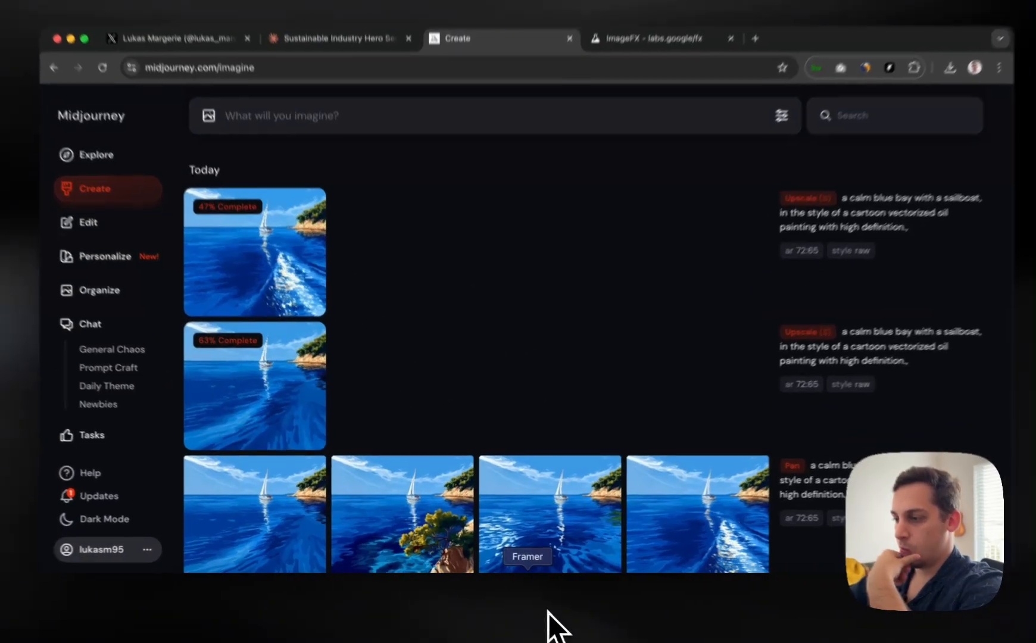
# - Switch to Framer, delete the Learn More button from the navbar component's Desktop variant, and return to the Home page
pyautogui.click(540, 608)
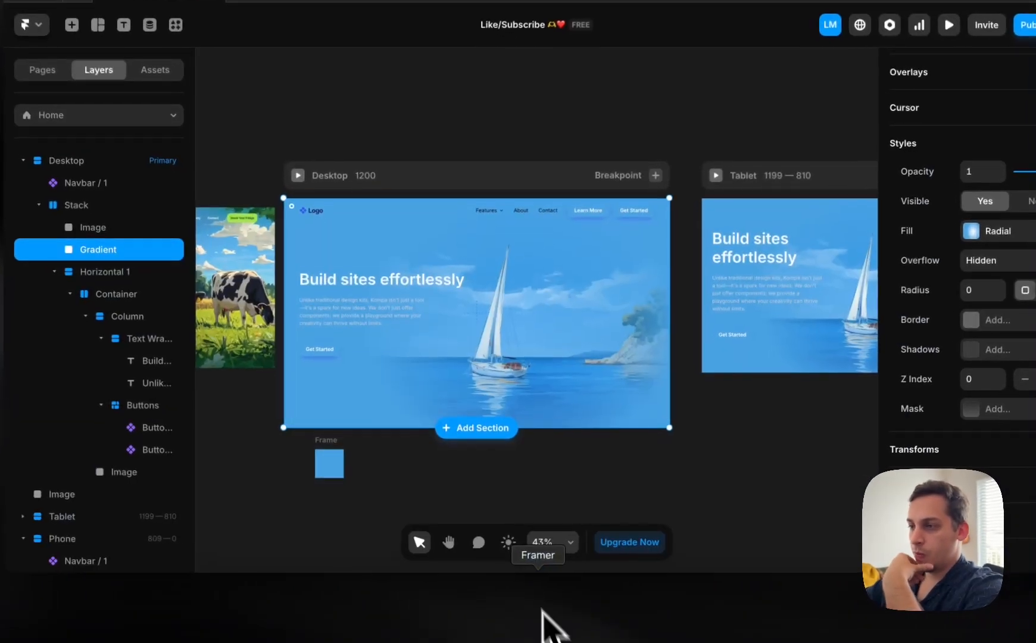
pyautogui.hscroll(-4, 424, 309)
pyautogui.hscroll(3, 450, 291)
pyautogui.hscroll(-2, 456, 294)
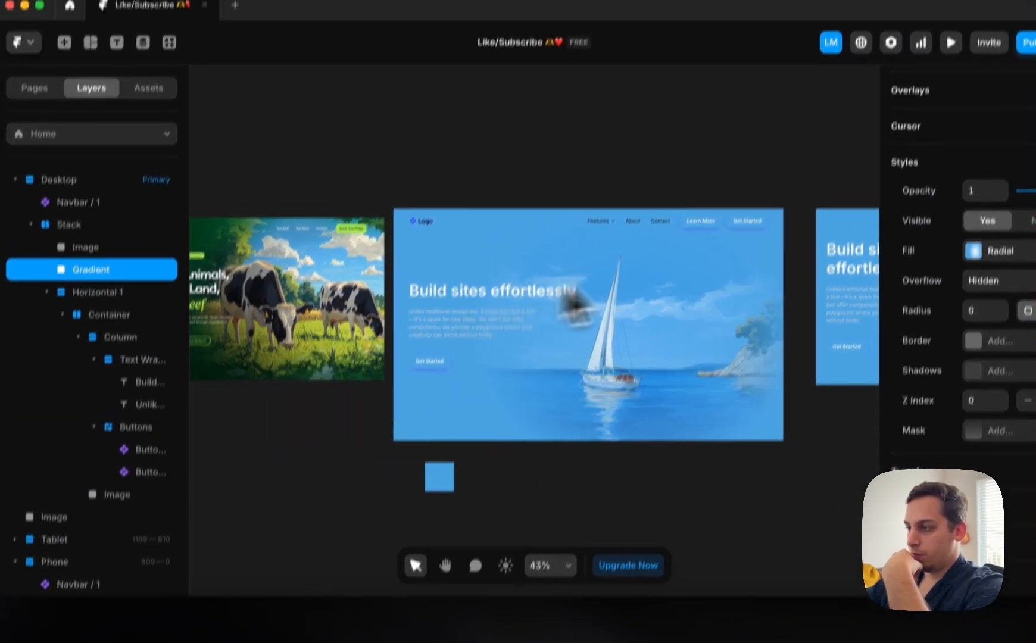
pyautogui.doubleClick(718, 202)
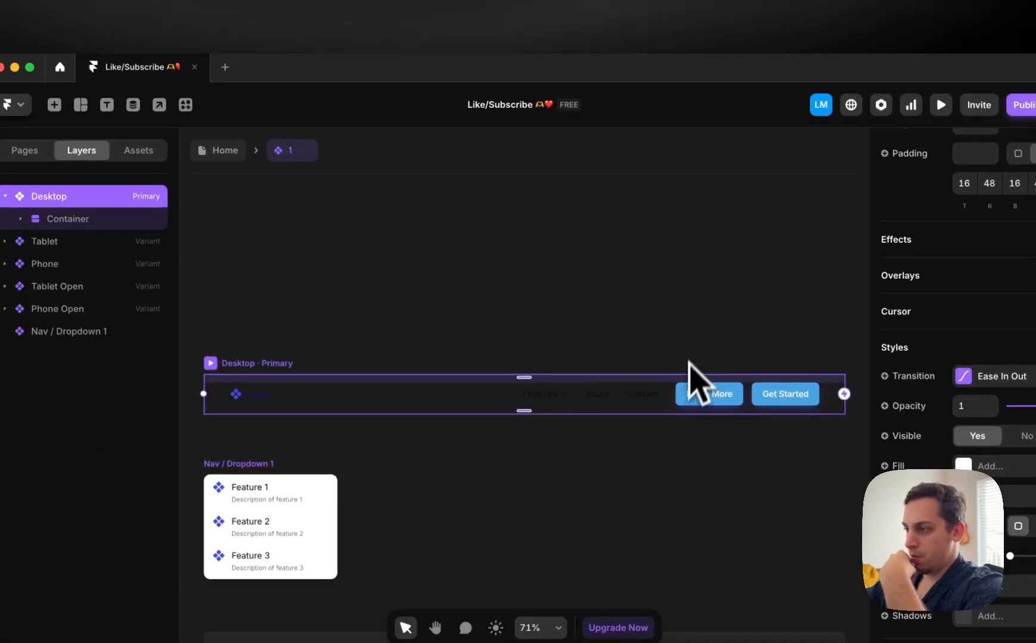
pyautogui.click(693, 393)
pyautogui.press('Delete')
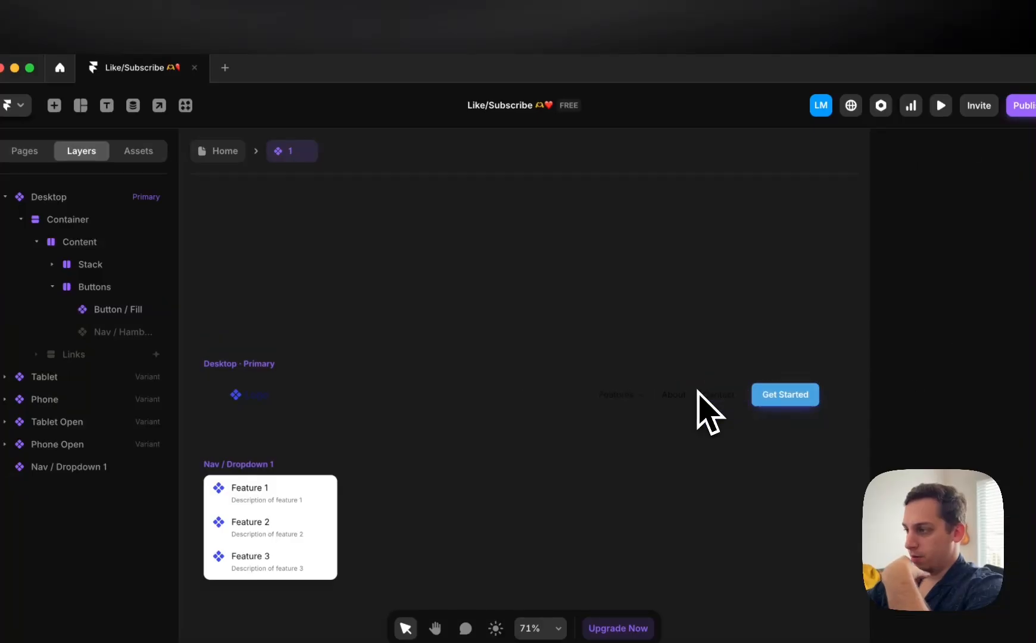
pyautogui.click(226, 150)
# - Compare the hero's layout, gradient and Get Started button with the cow reference image beside it
pyautogui.hscroll(-3, 299, 287)
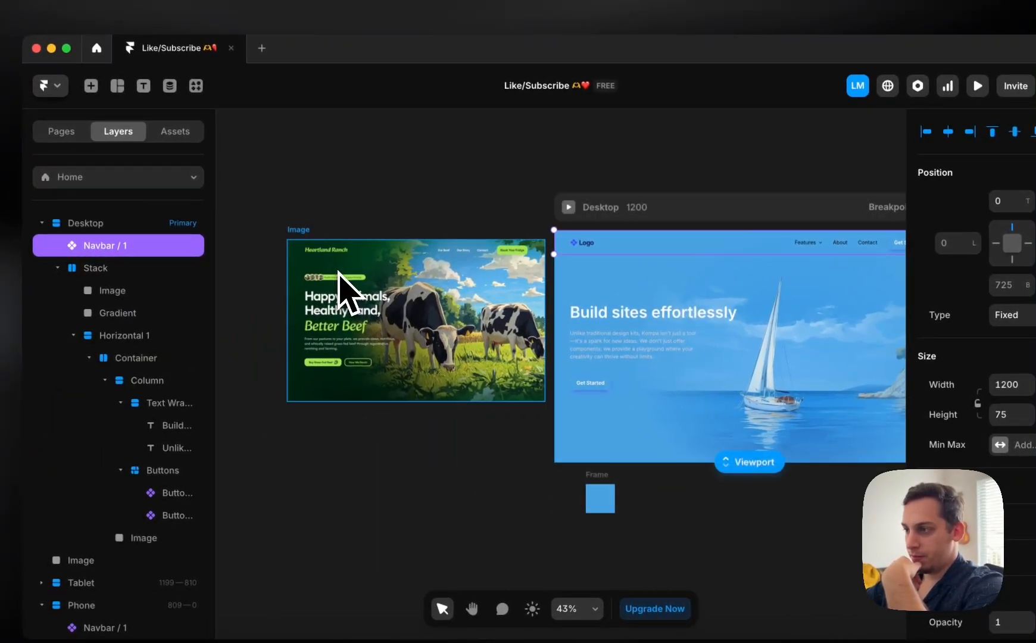
pyautogui.hscroll(2, 301, 292)
pyautogui.hscroll(-2, 348, 291)
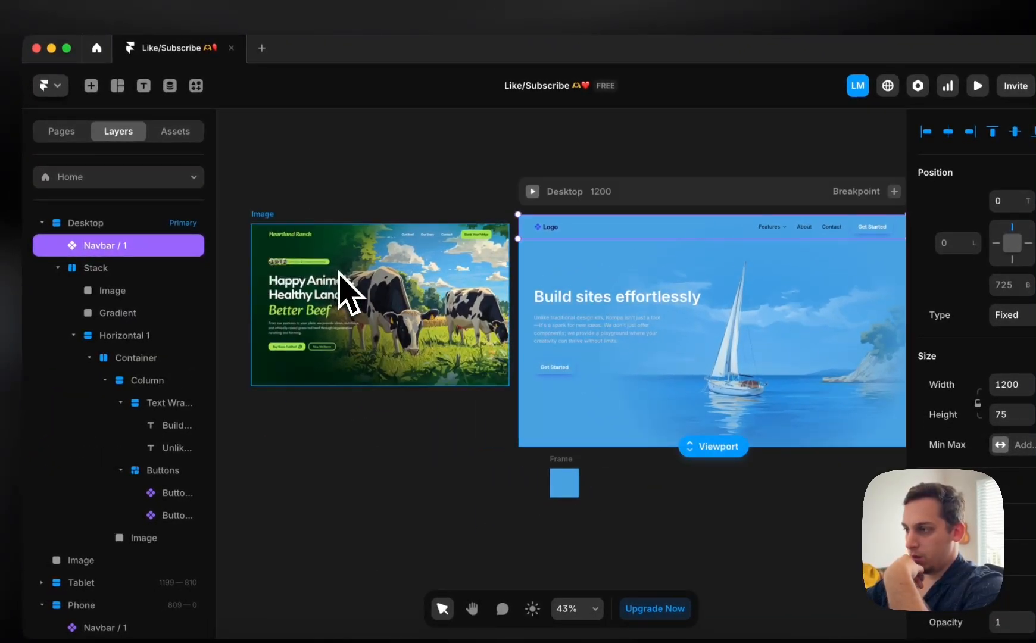
pyautogui.click(560, 372)
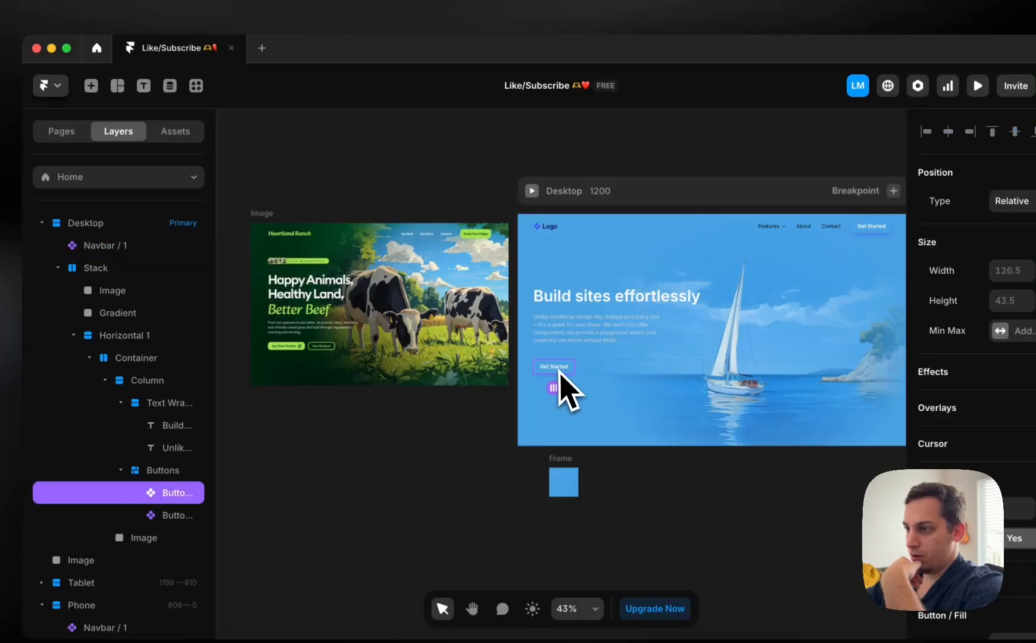
pyautogui.hscroll(3, 601, 381)
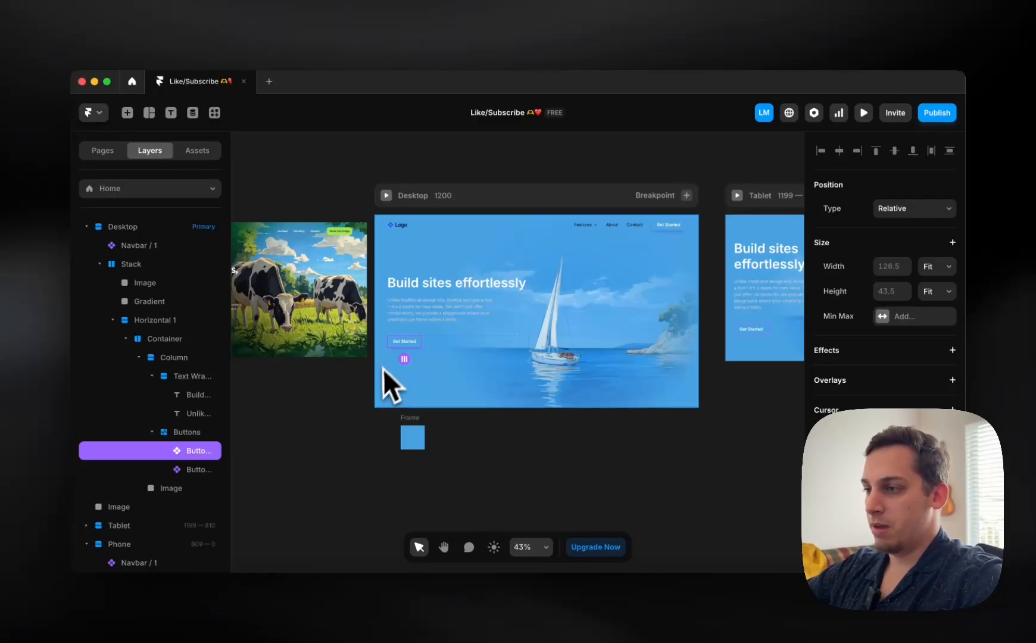
pyautogui.click(482, 393)
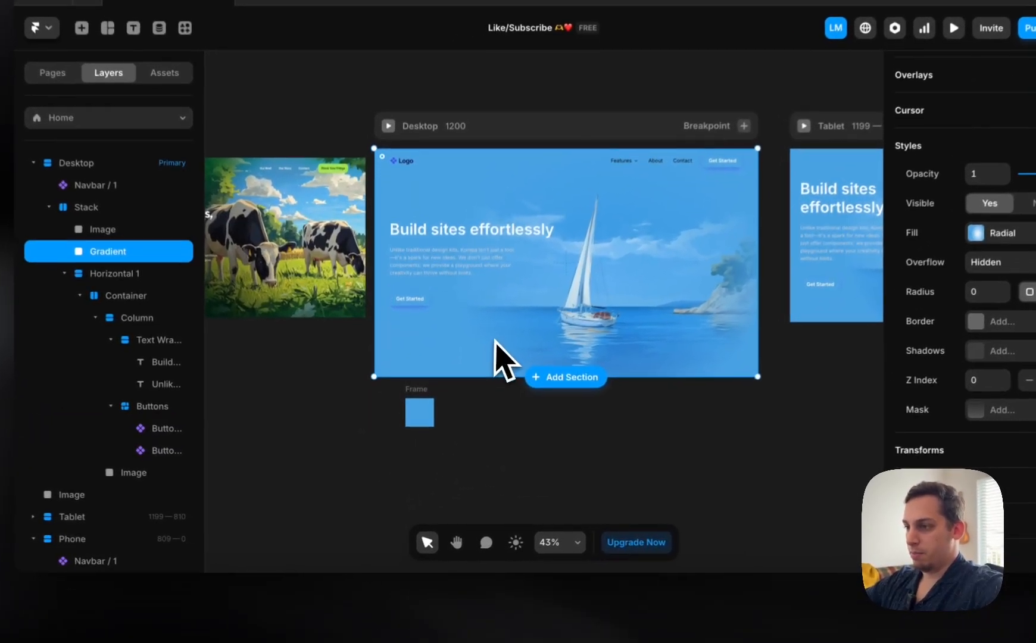
pyautogui.click(505, 290)
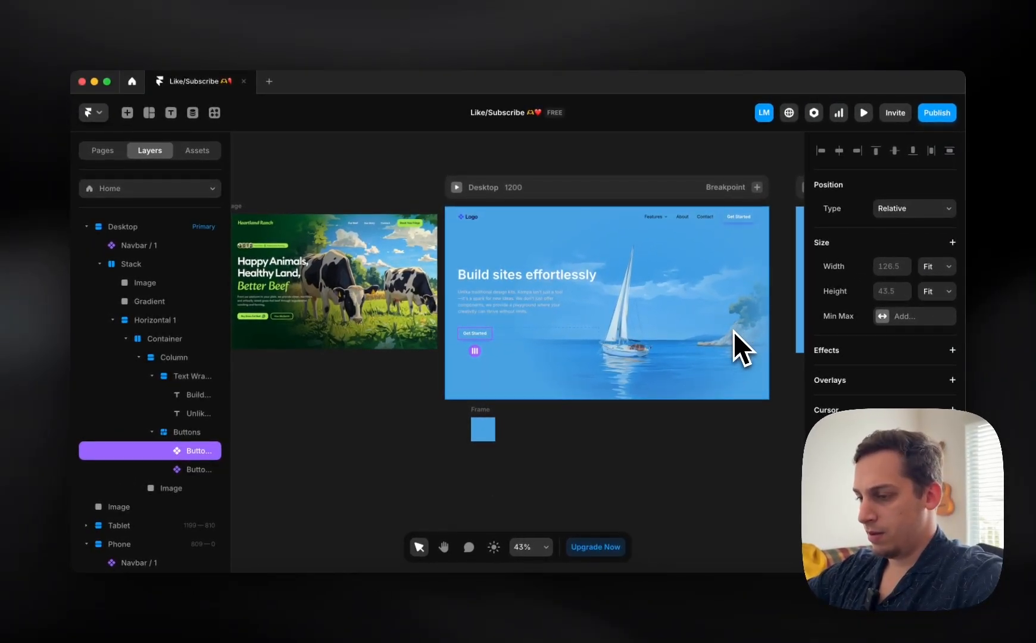
# - Switch to Midjourney, save the upscaled 72:65 sailboat image with the glittering wake, and return to the image feed
pyautogui.click(255, 614)
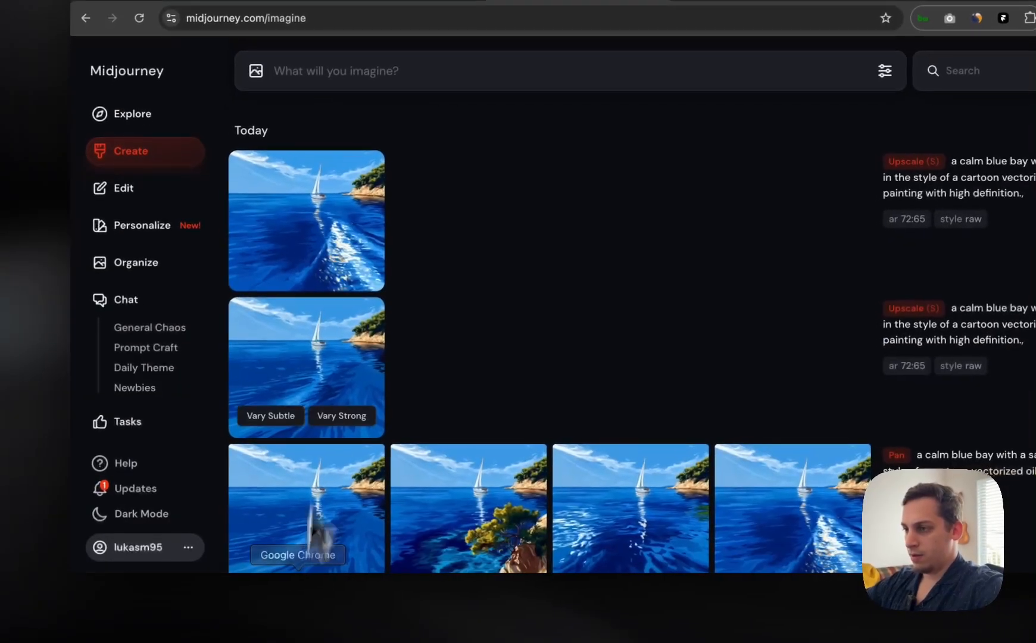
pyautogui.click(310, 253)
pyautogui.rightClick(453, 304)
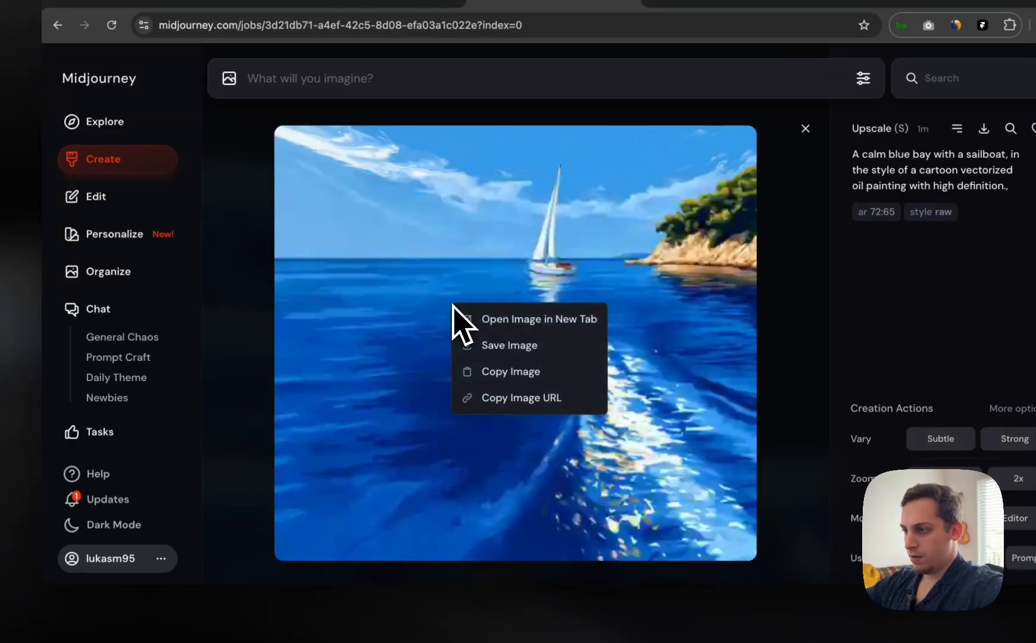
pyautogui.click(503, 345)
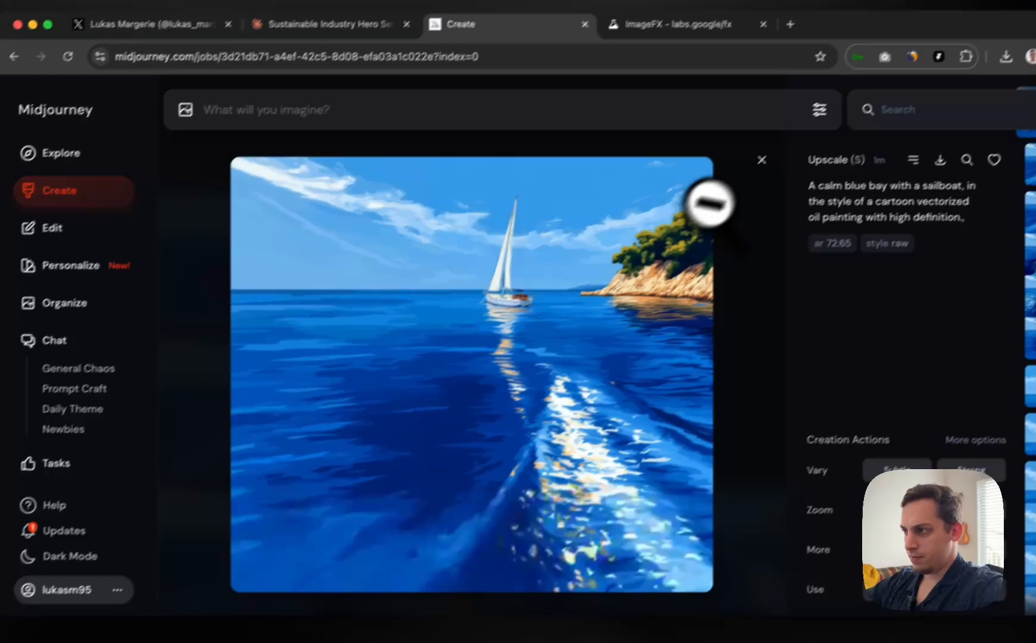
pyautogui.click(818, 116)
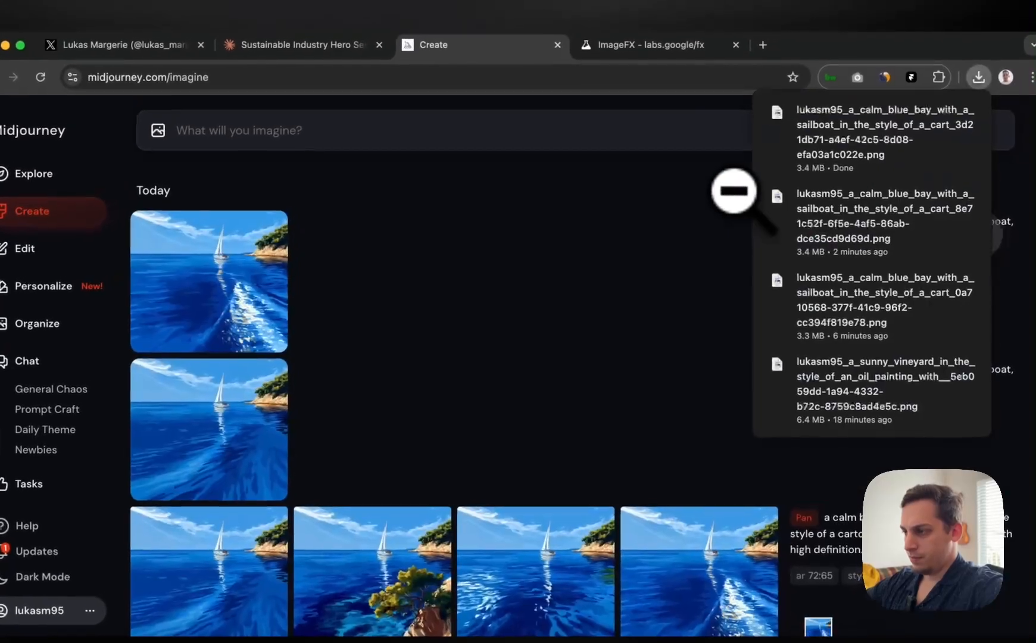
# - Run a Subtle upscale on the second 72:65 panned image, the one with the tree and rocks, and close it
pyautogui.click(390, 333)
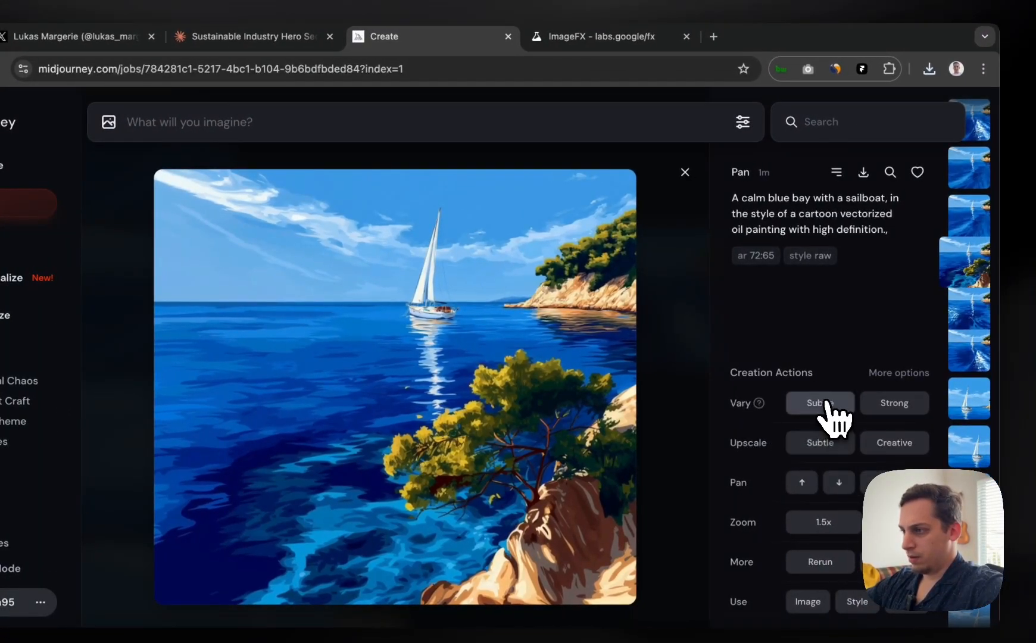
pyautogui.click(811, 454)
pyautogui.click(684, 172)
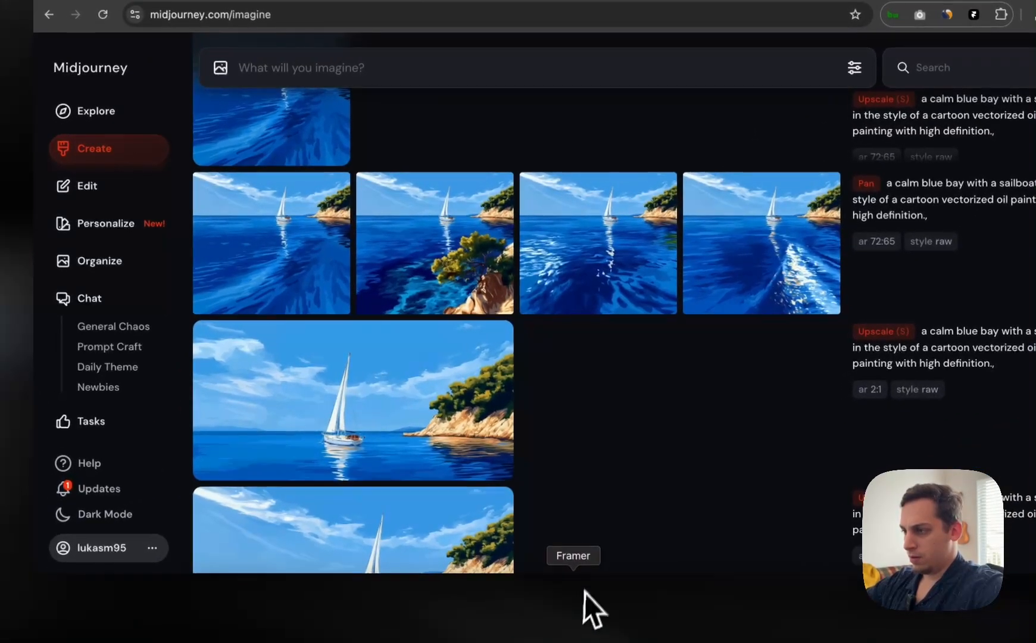
# - Switch to Framer, locate the newest sailboat PNG in Finder's Downloads folder, and close the Finder window
pyautogui.click(584, 592)
pyautogui.click(718, 244)
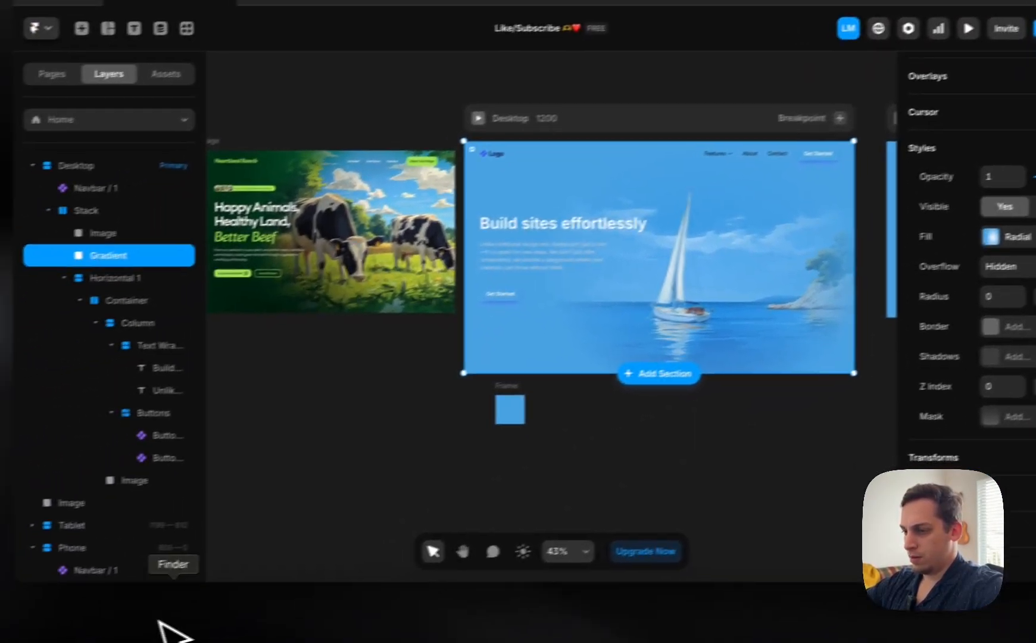
pyautogui.click(159, 624)
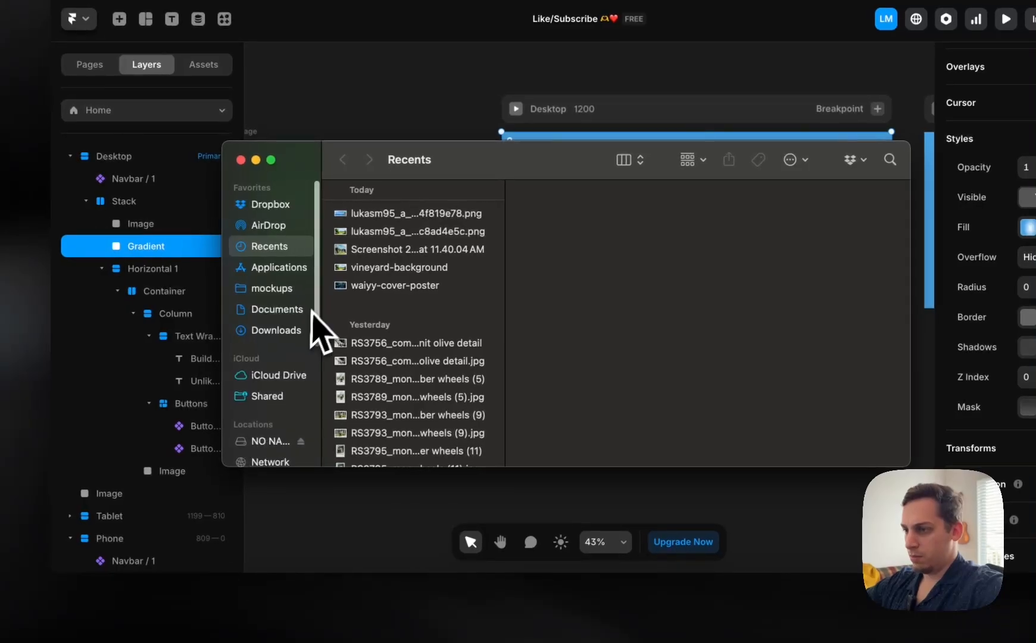
pyautogui.click(259, 331)
pyautogui.click(483, 211)
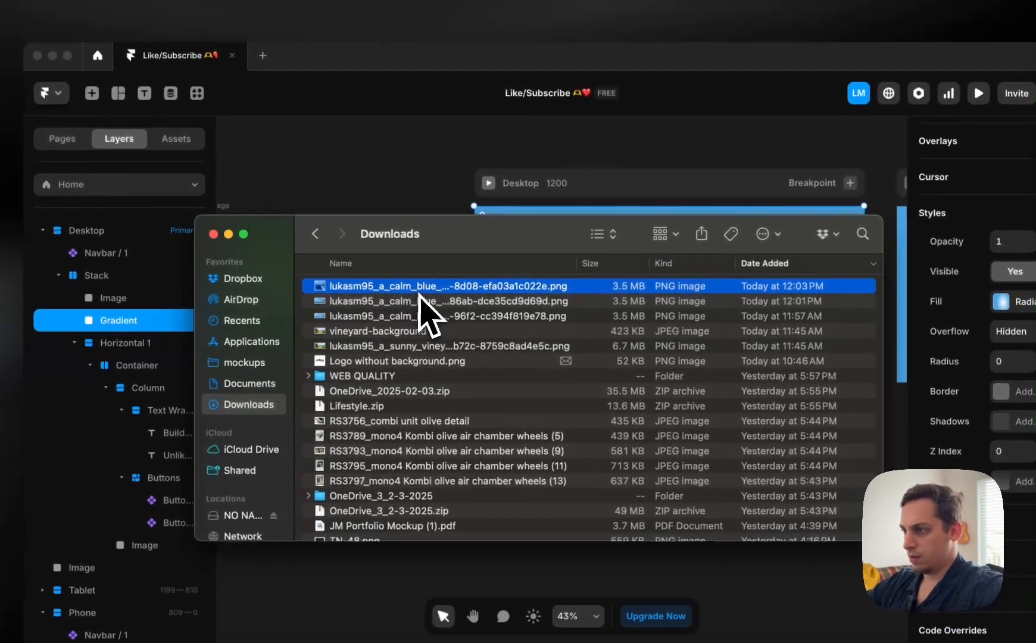
pyautogui.click(213, 236)
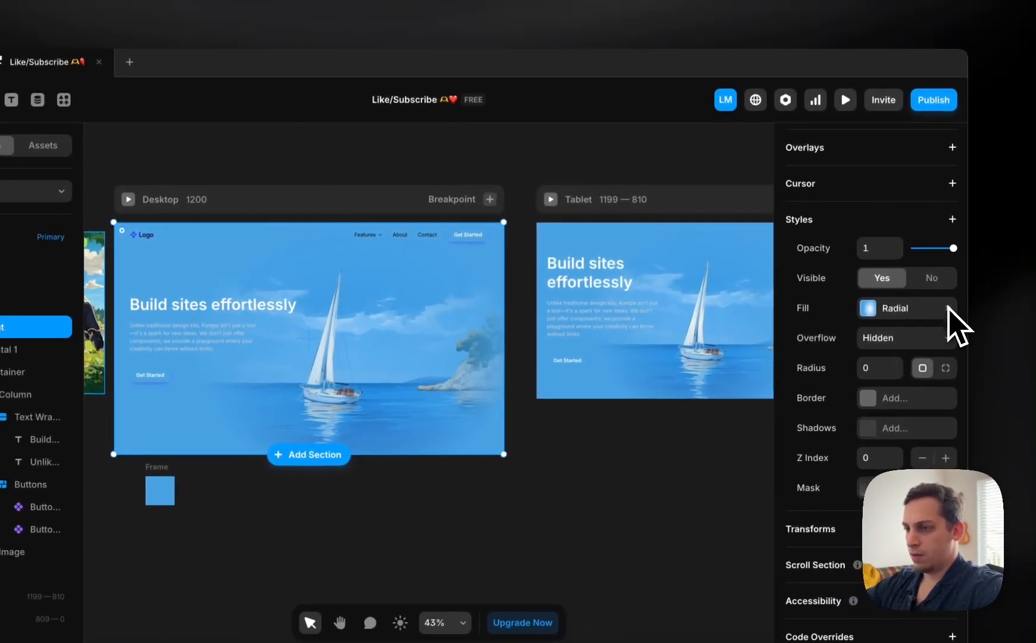
# - Remove the Gradient layer's radial fill and replace the hero Image layer's fill with the downloaded sailboat PNG showing the glittering wake
pyautogui.click(945, 308)
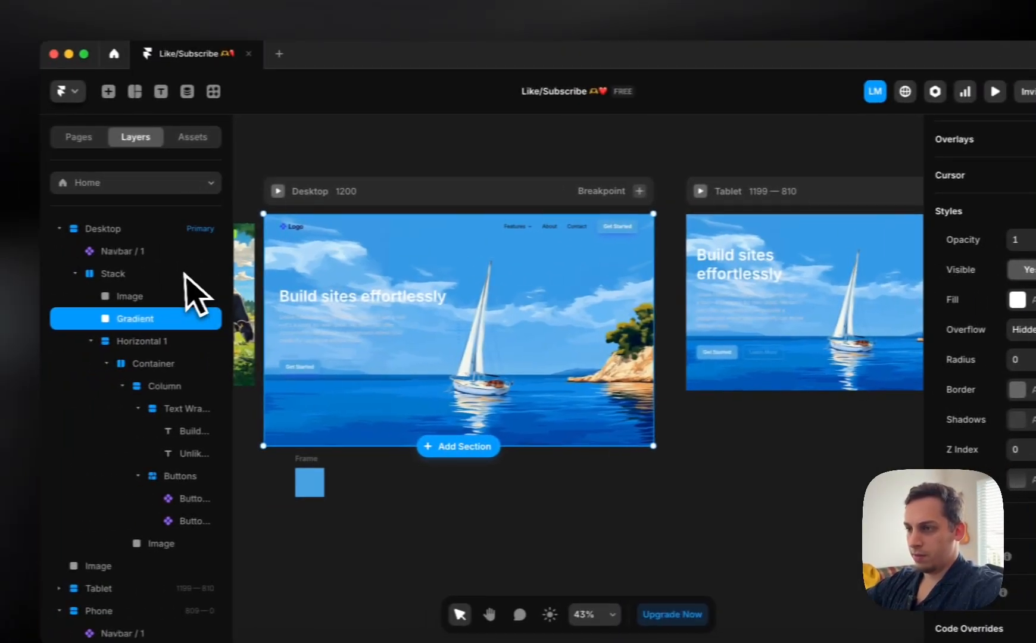
pyautogui.click(185, 298)
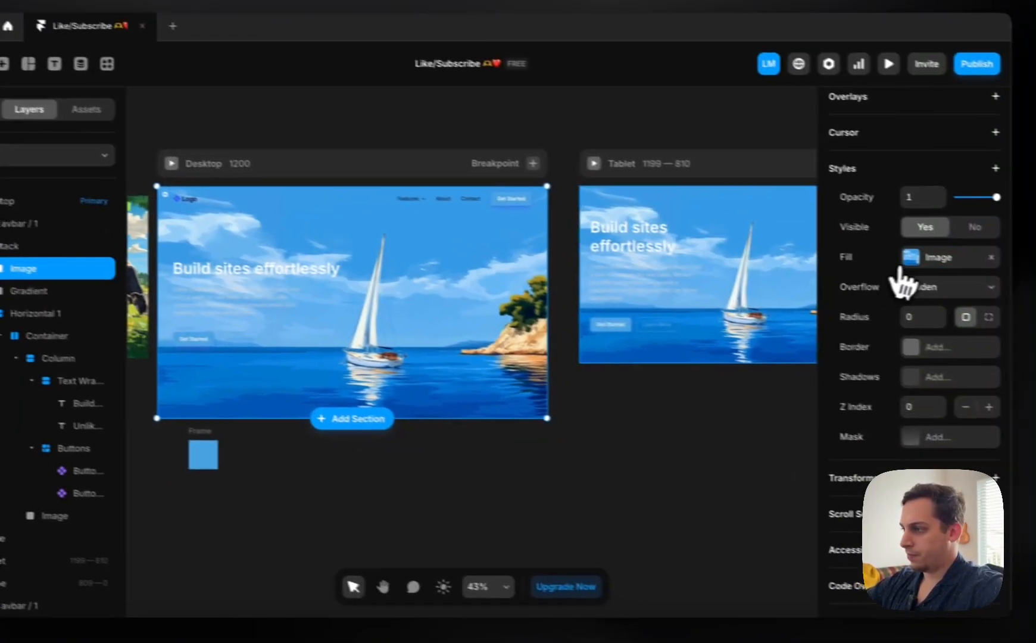
pyautogui.click(905, 262)
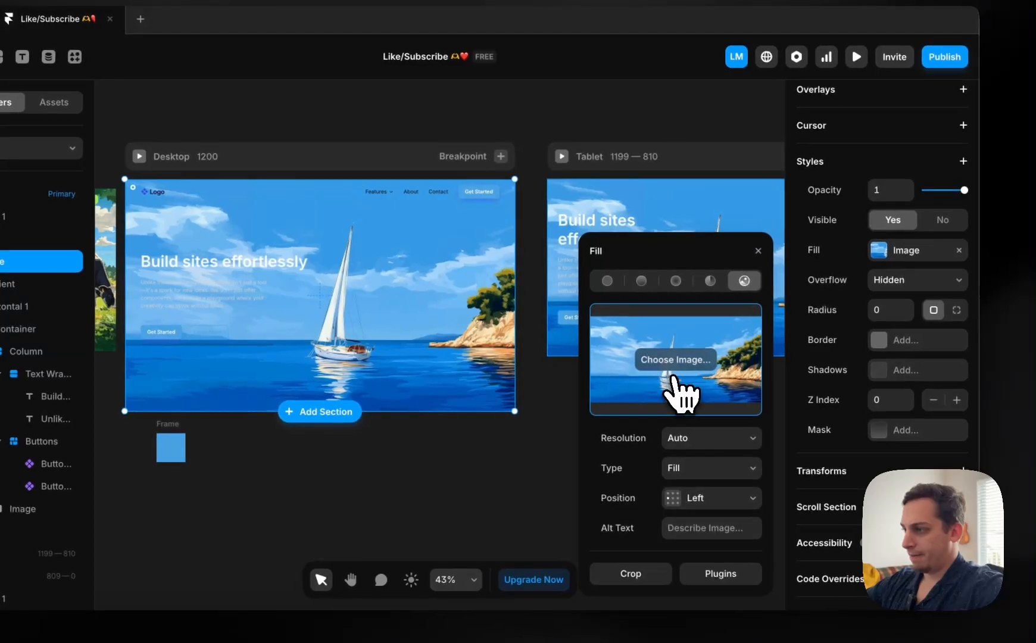
pyautogui.click(678, 362)
pyautogui.click(299, 253)
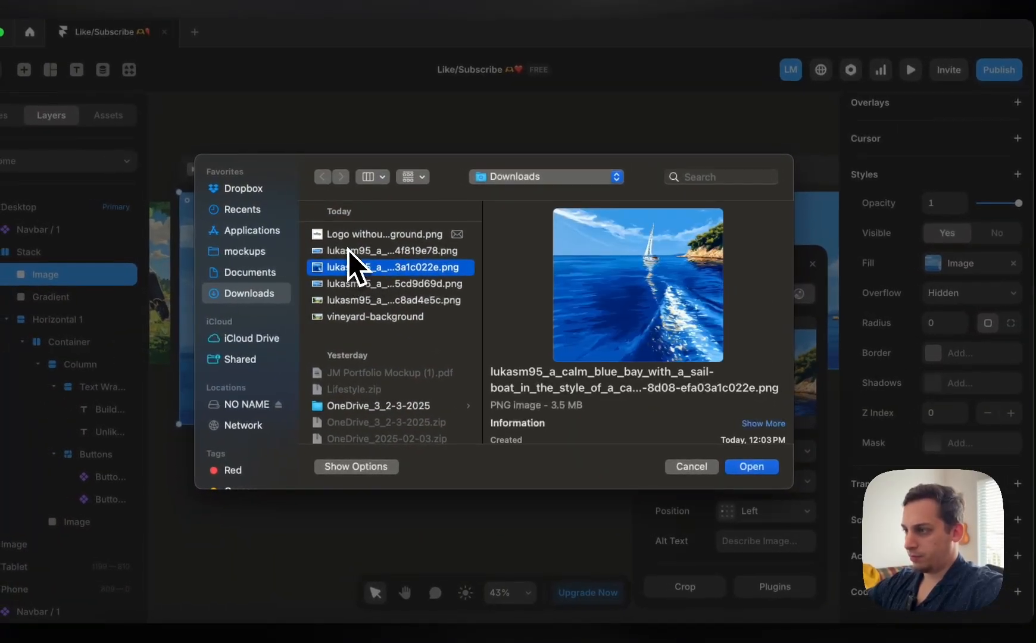
pyautogui.click(292, 241)
pyautogui.press('Down')
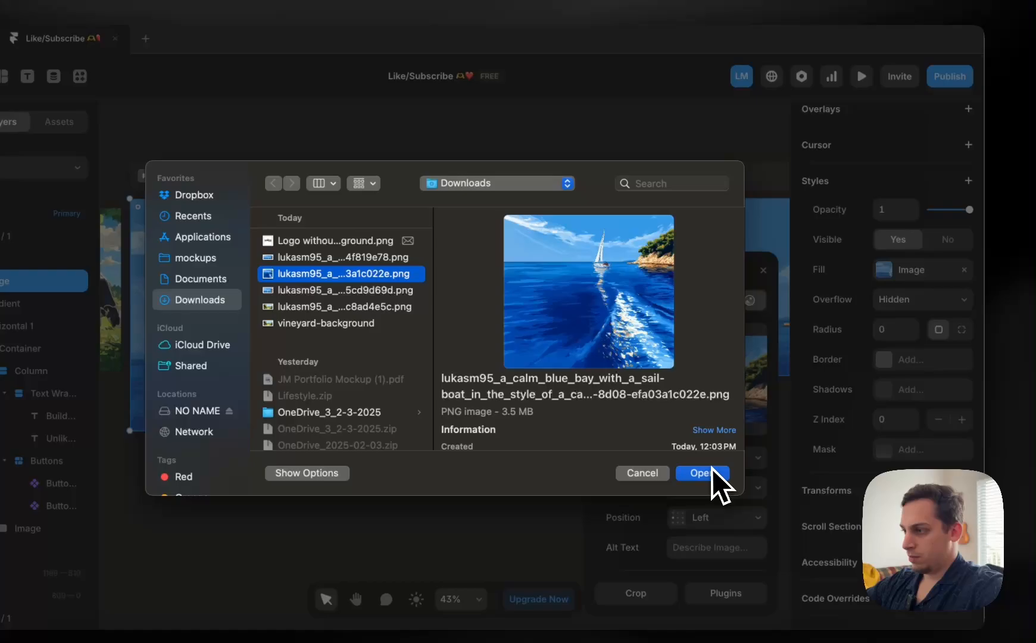
pyautogui.click(702, 473)
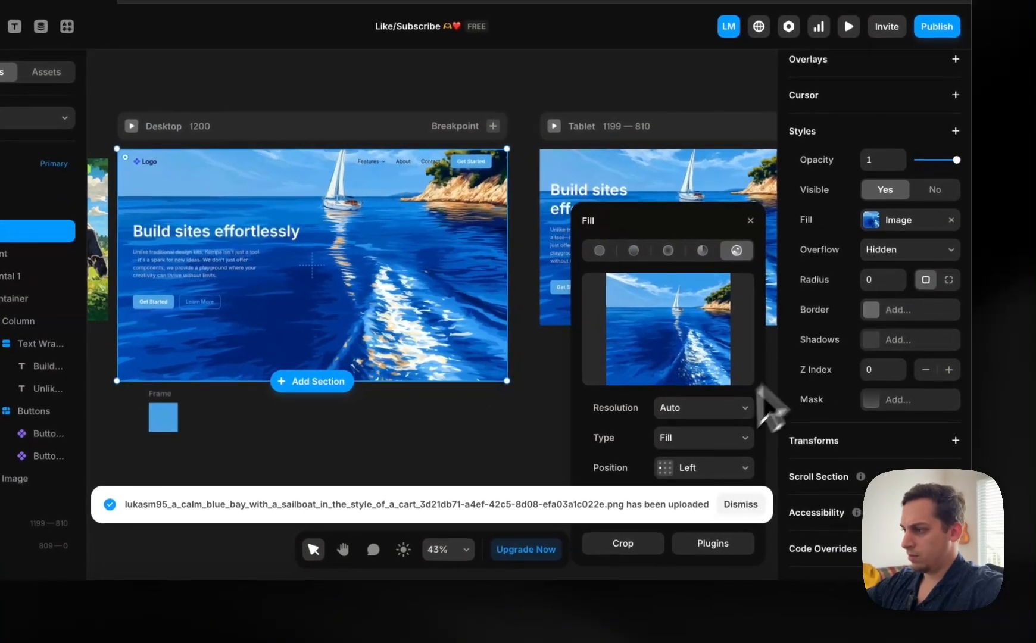
# - Set the position of the hero Image layer's fill to Bottom Left
pyautogui.click(734, 477)
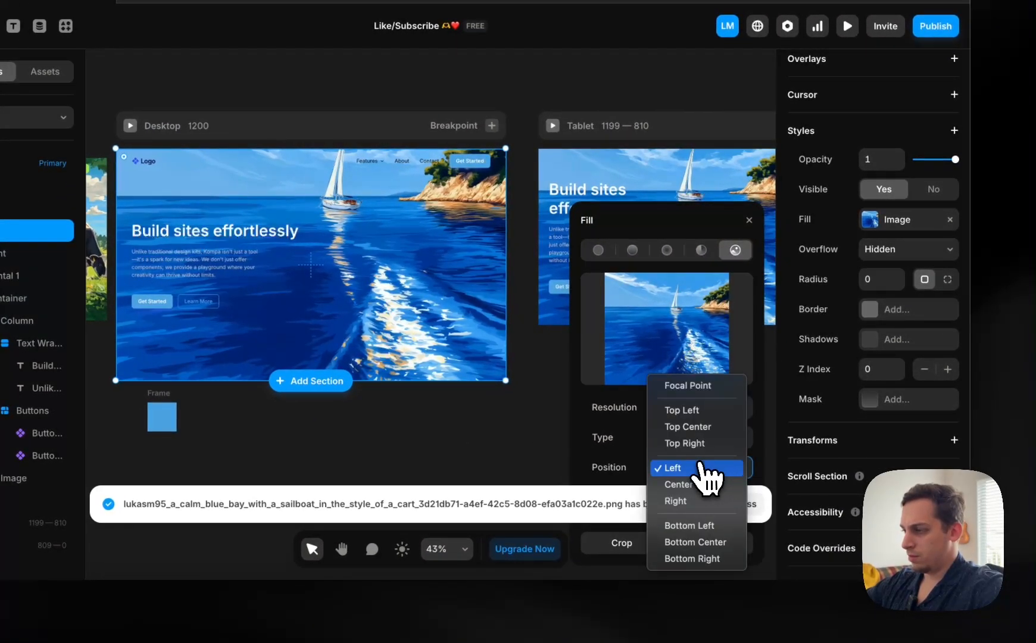
pyautogui.click(689, 526)
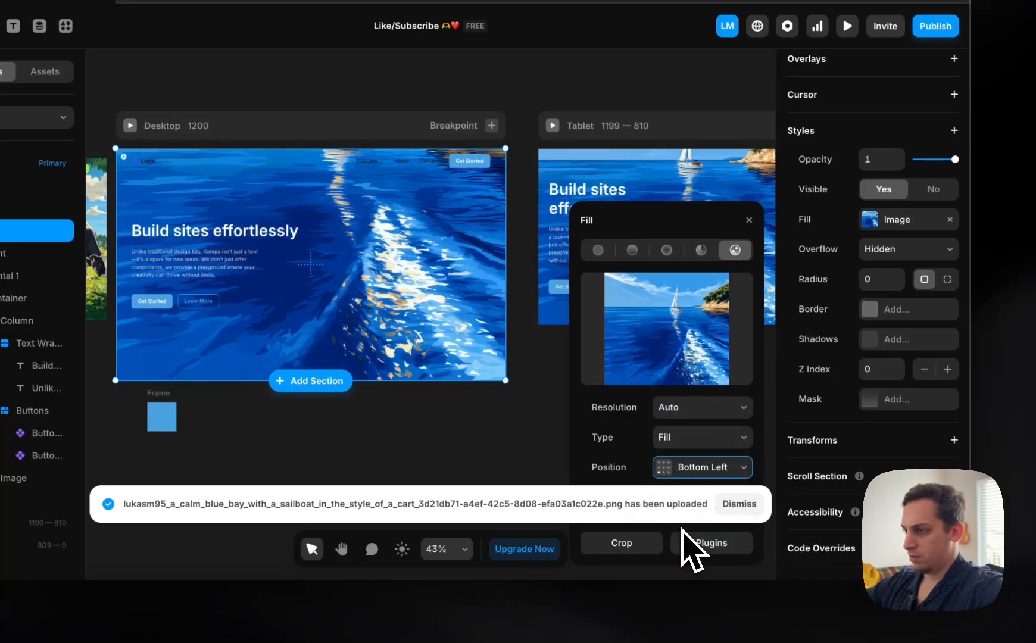
# - Try the Top Left and Left positions for the hero Image layer's fill, finishing on Top Left
pyautogui.click(704, 470)
pyautogui.click(684, 352)
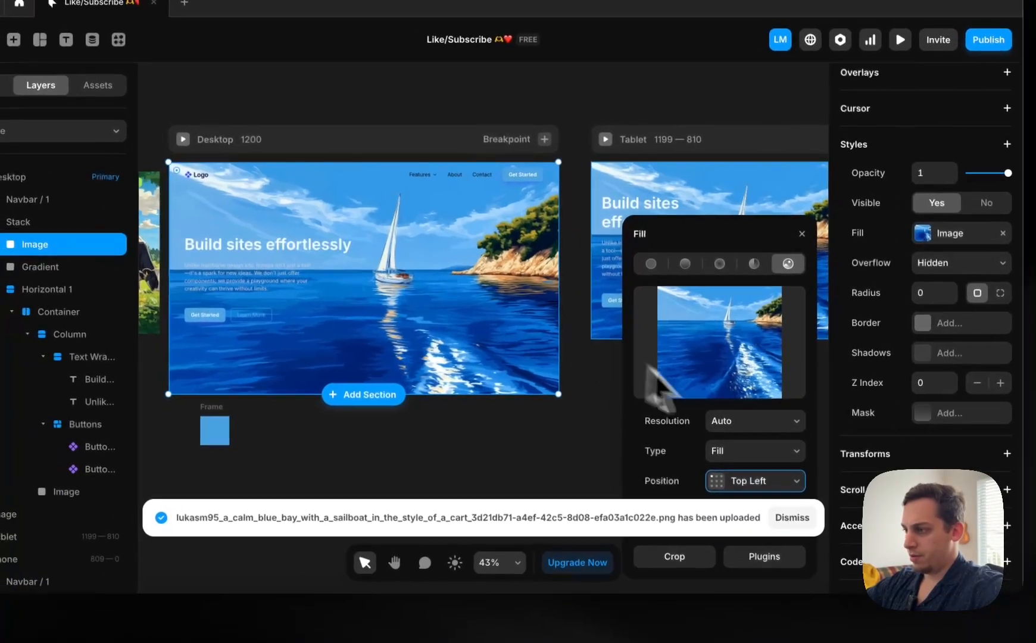
pyautogui.click(723, 482)
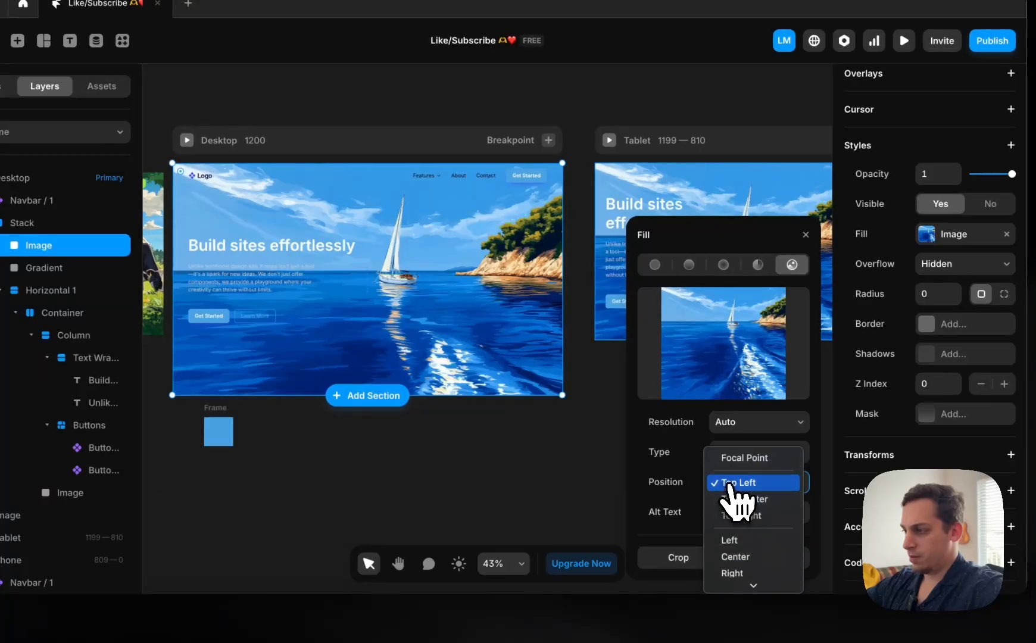
pyautogui.click(729, 540)
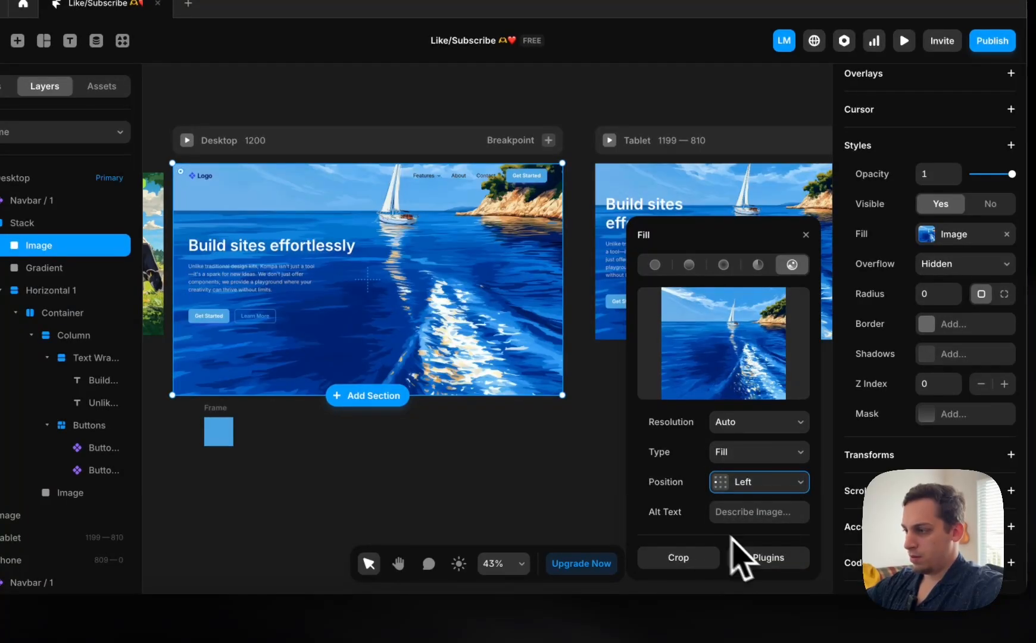
pyautogui.click(773, 487)
pyautogui.click(782, 426)
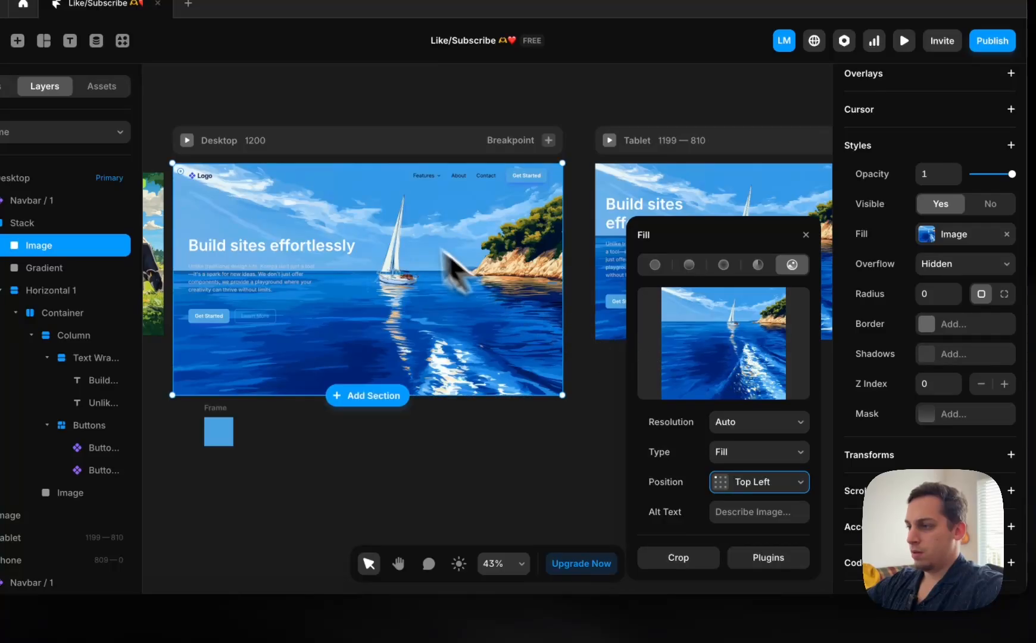
# - Set the hero image fill's position to a focal point on the sailboat at 60% X and 31% Y
pyautogui.scroll(4, 463, 296)
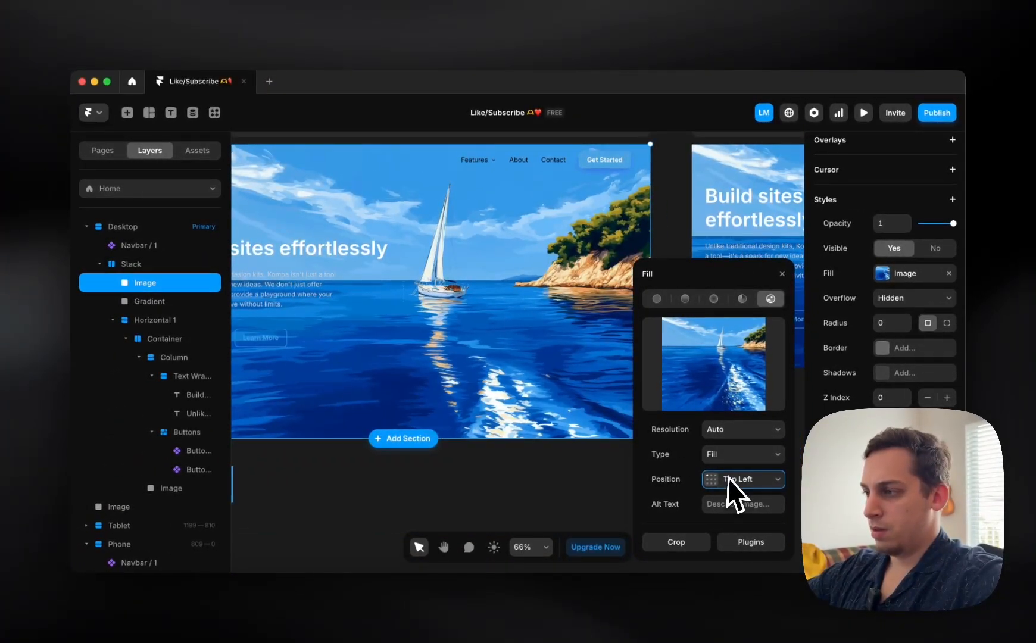
pyautogui.click(744, 480)
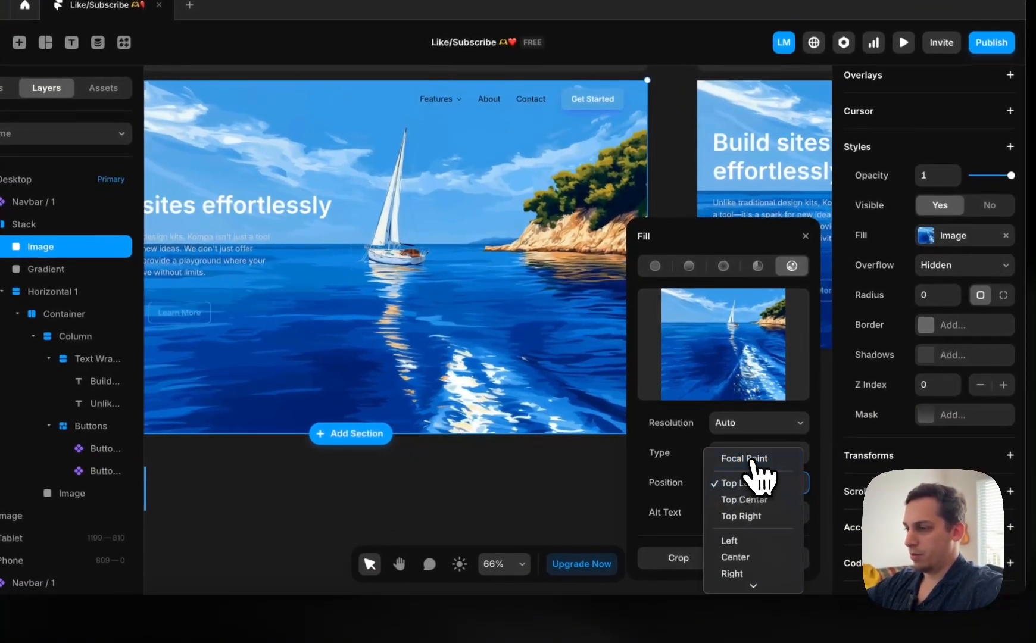
pyautogui.click(732, 457)
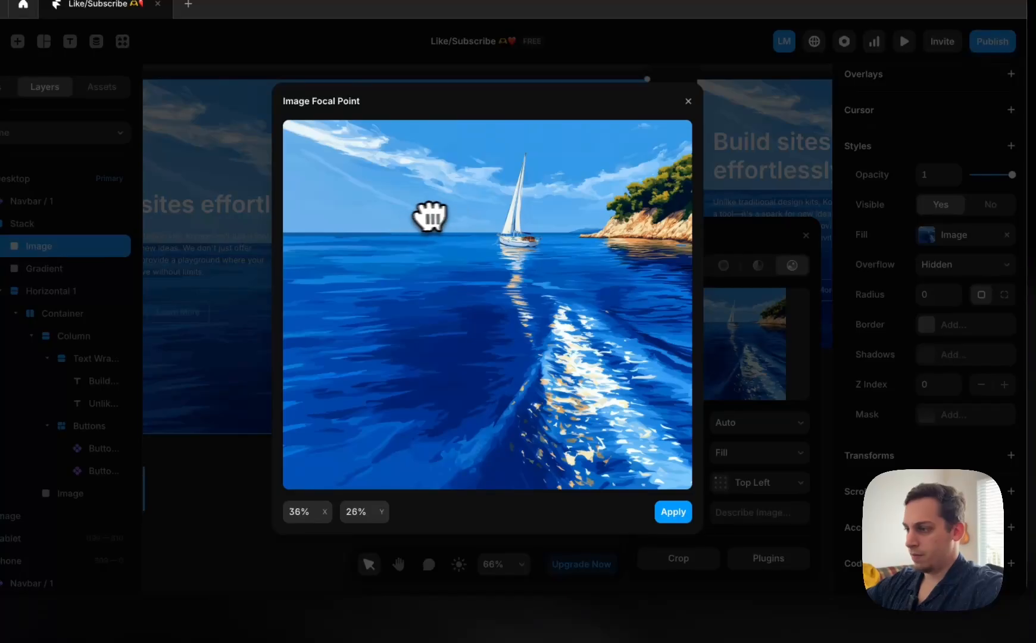
pyautogui.click(679, 511)
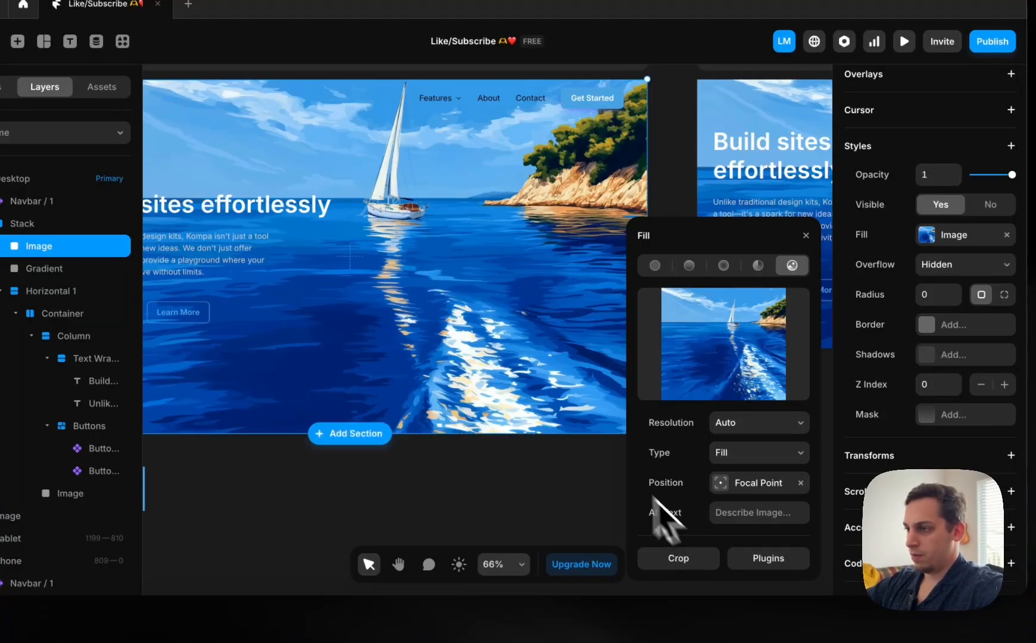
pyautogui.click(719, 482)
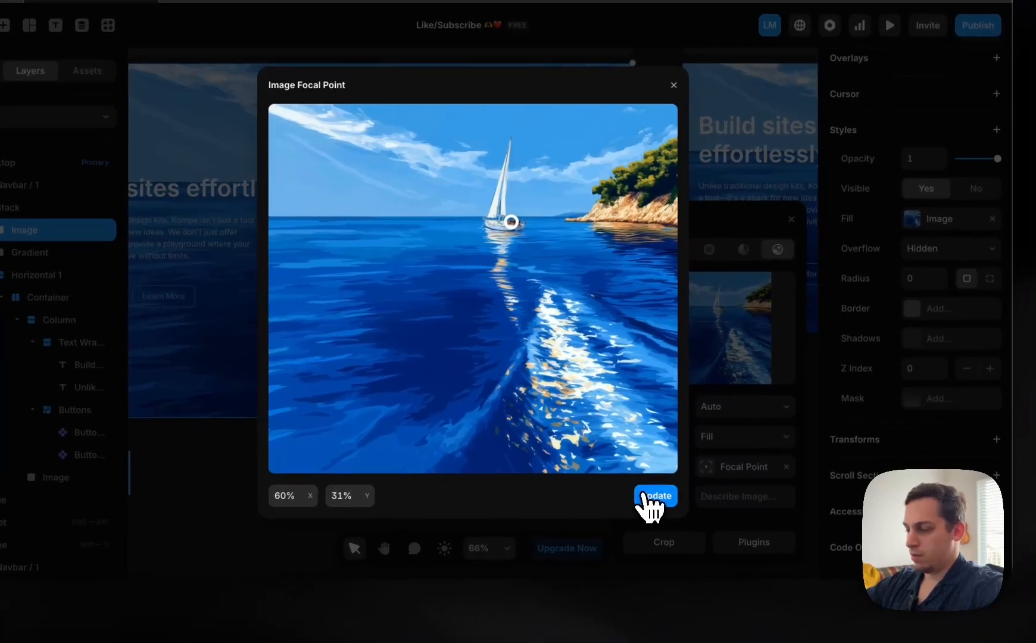
pyautogui.click(667, 511)
# - Crop the hero image fill to 1928 by 1088, trimming the foreground wake and part of the shoreline beside the sailboat
pyautogui.click(728, 409)
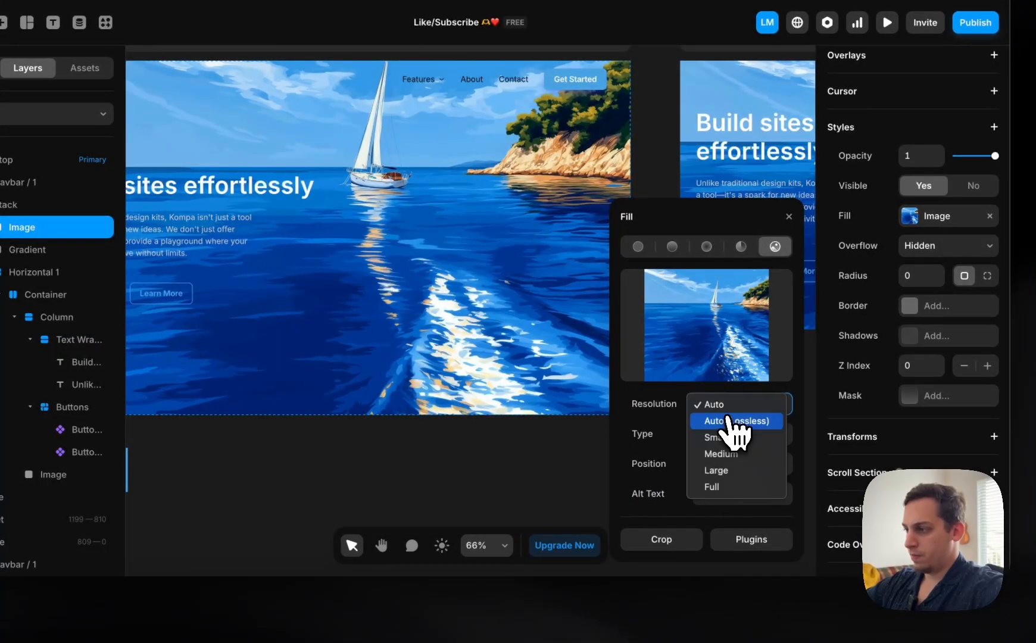
pyautogui.press('Escape')
pyautogui.click(726, 438)
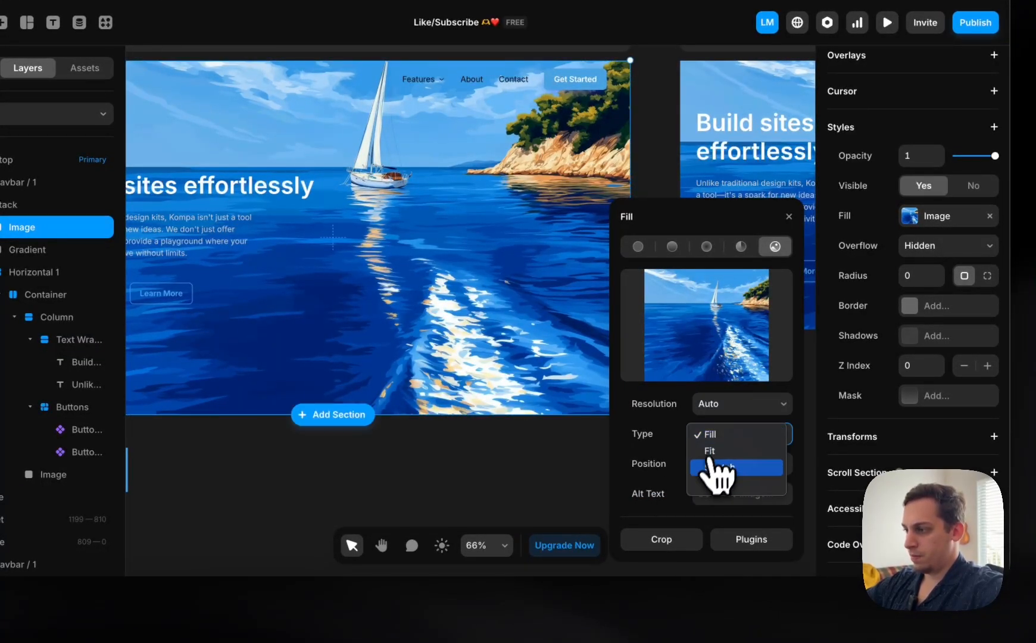
pyautogui.click(657, 539)
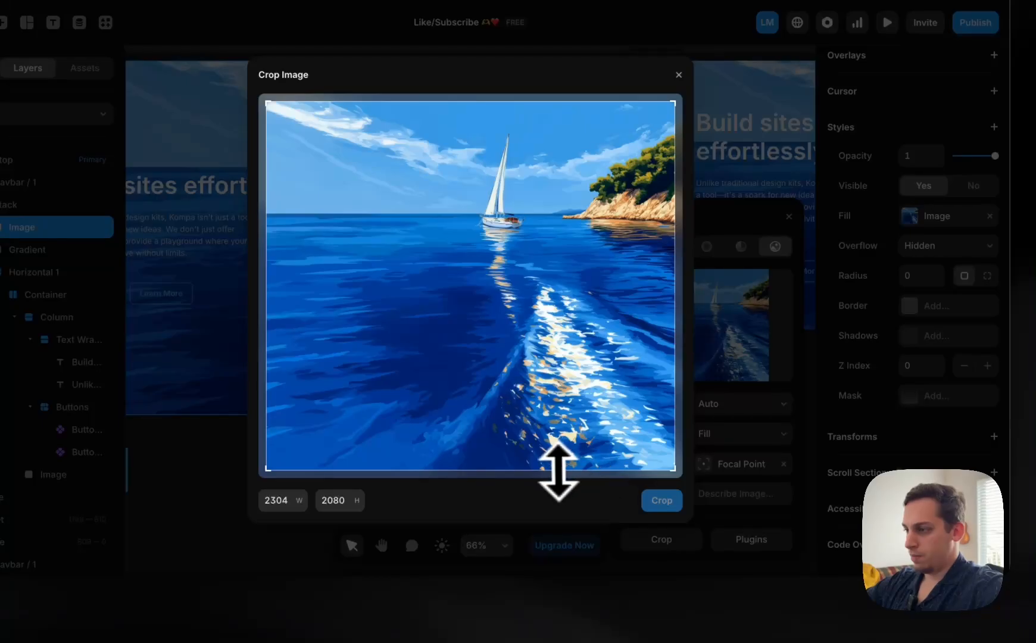
pyautogui.moveTo(559, 470); pyautogui.dragTo(553, 309)
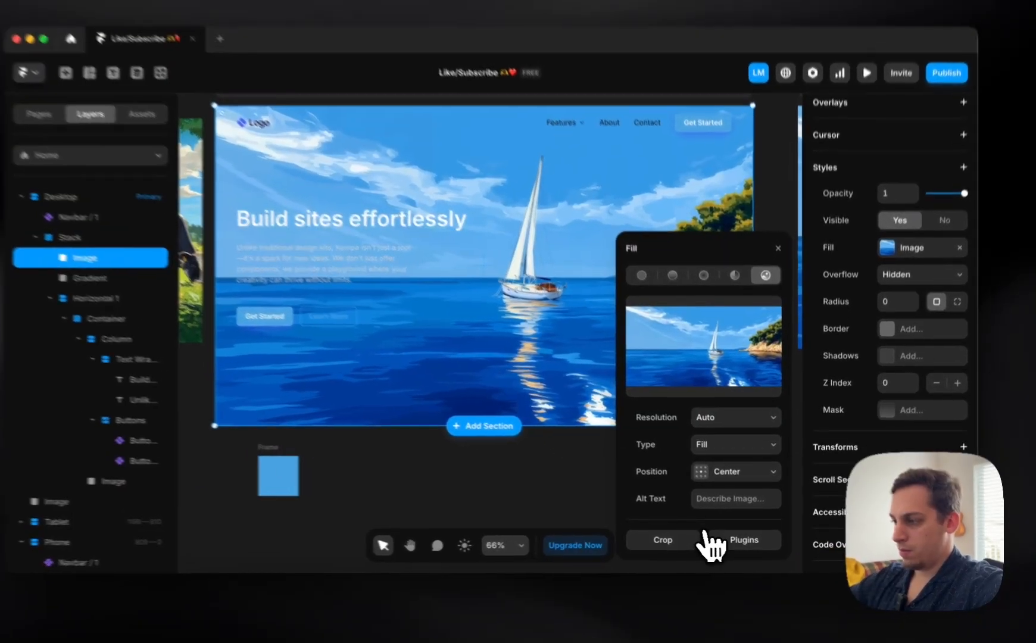
pyautogui.click(703, 541)
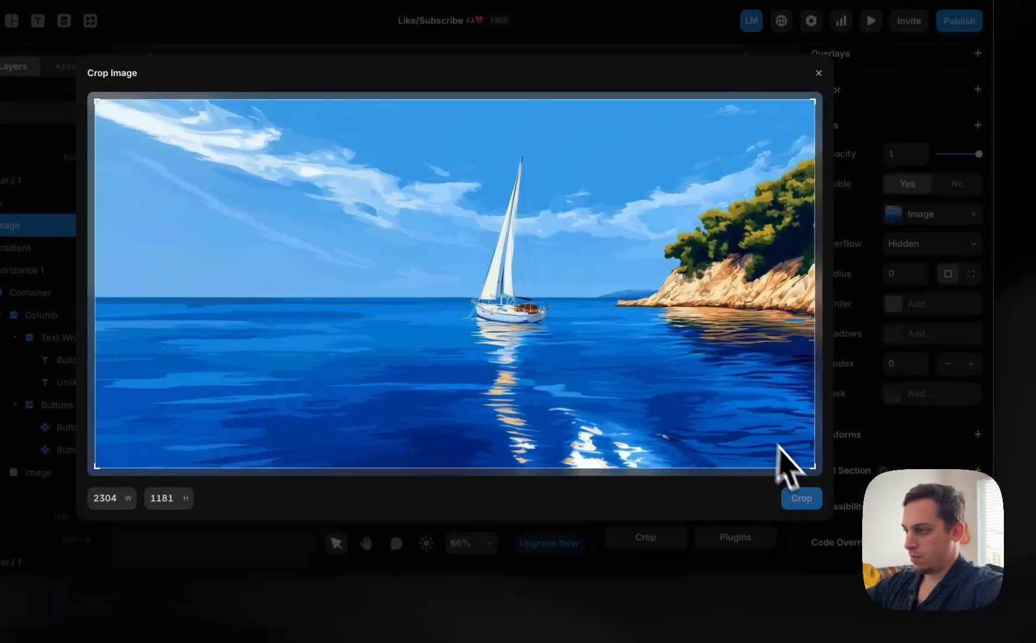
pyautogui.moveTo(813, 466); pyautogui.dragTo(696, 437)
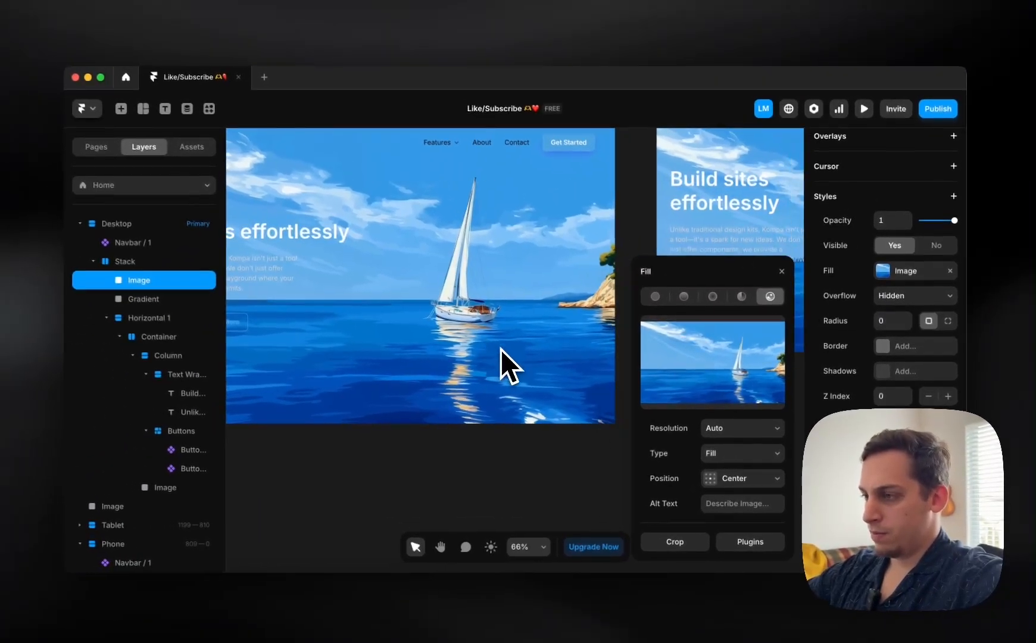
# - Select the Image layer in the Phone breakpoint's Stack and open its image fill settings
pyautogui.scroll(-5, 472, 326)
pyautogui.scroll(4, 484, 336)
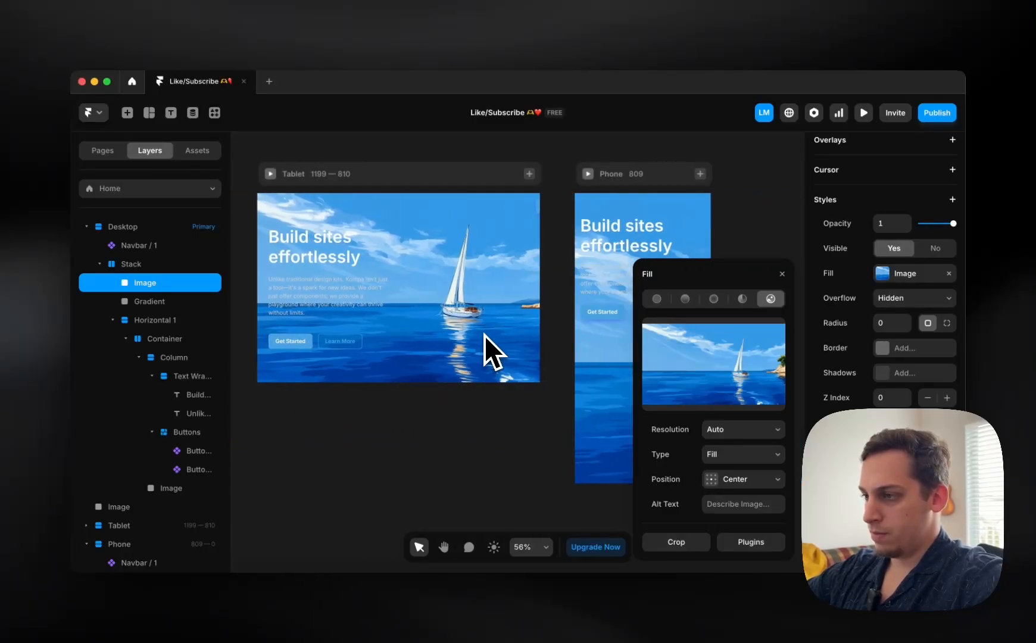
pyautogui.hscroll(6, 484, 335)
pyautogui.click(499, 336)
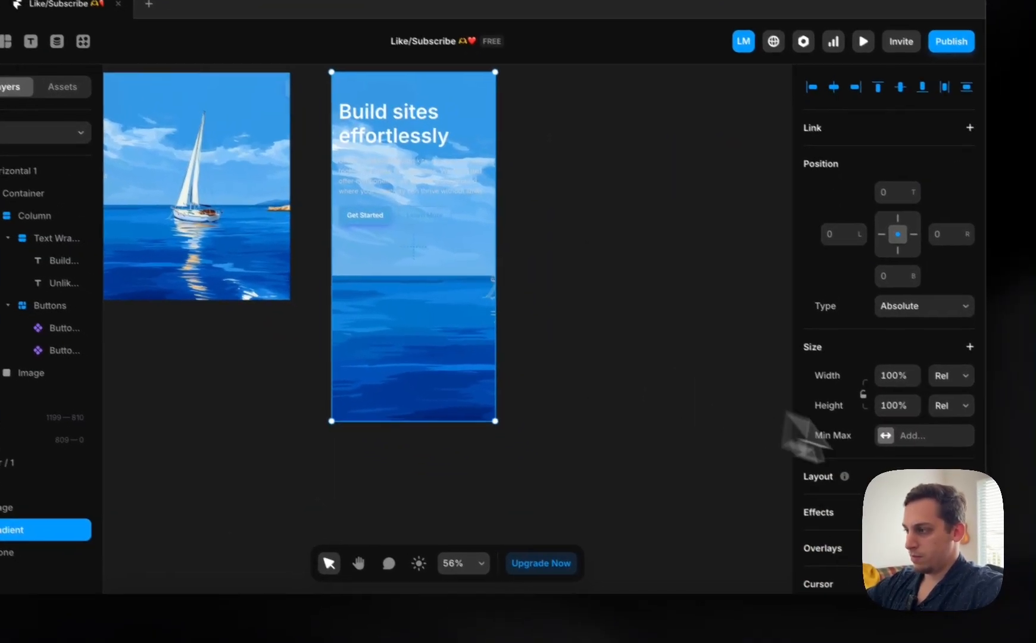
pyautogui.scroll(-6, 887, 459)
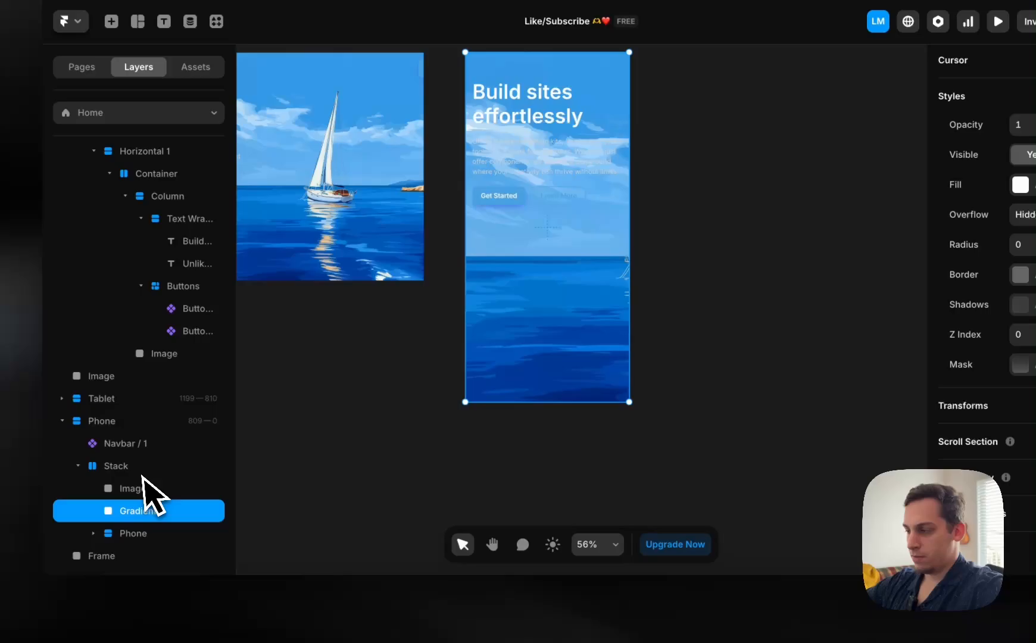
pyautogui.click(128, 488)
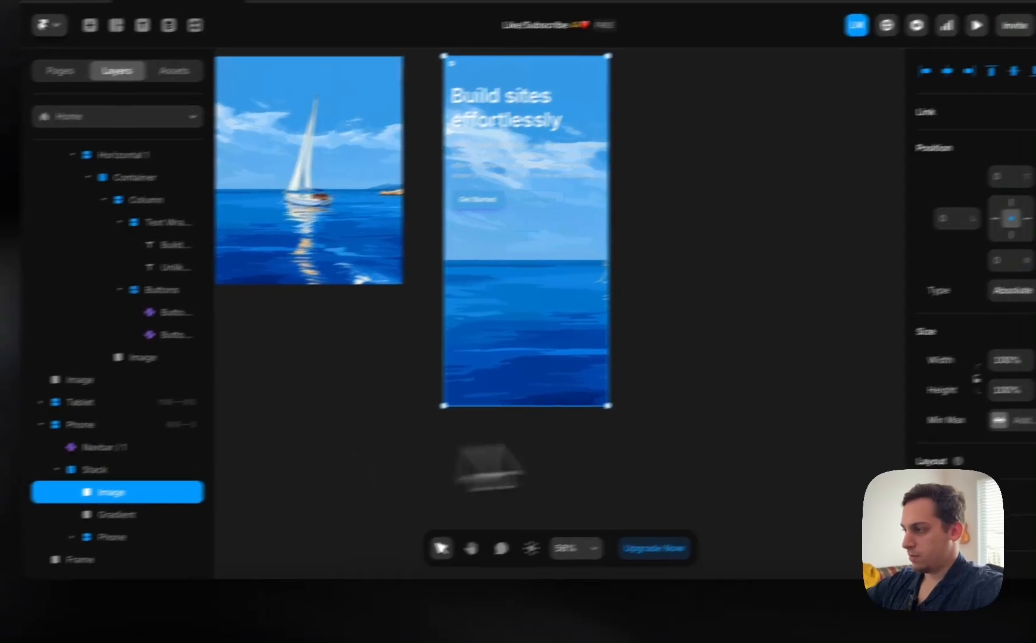
pyautogui.scroll(-5, 955, 410)
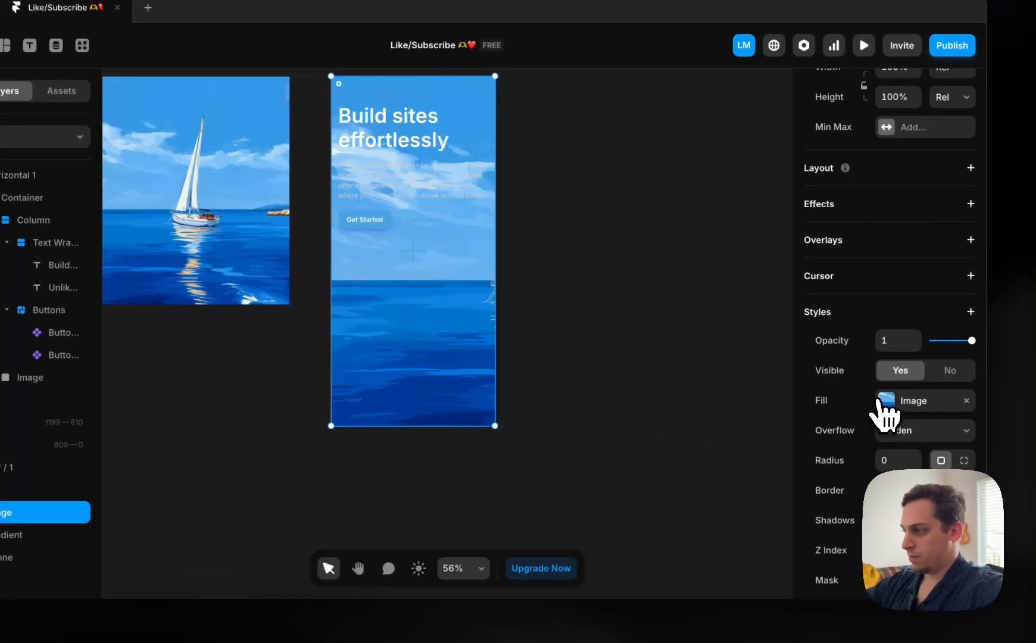
pyautogui.click(879, 400)
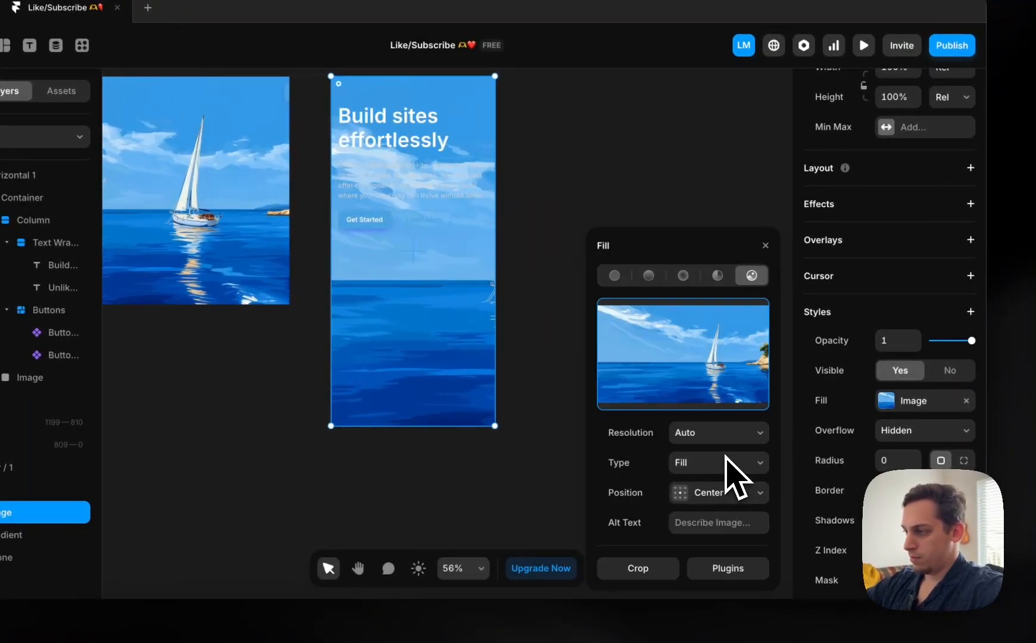
# - Try the Left and Right positions for the Phone breakpoint's image fill
pyautogui.click(723, 488)
pyautogui.click(709, 477)
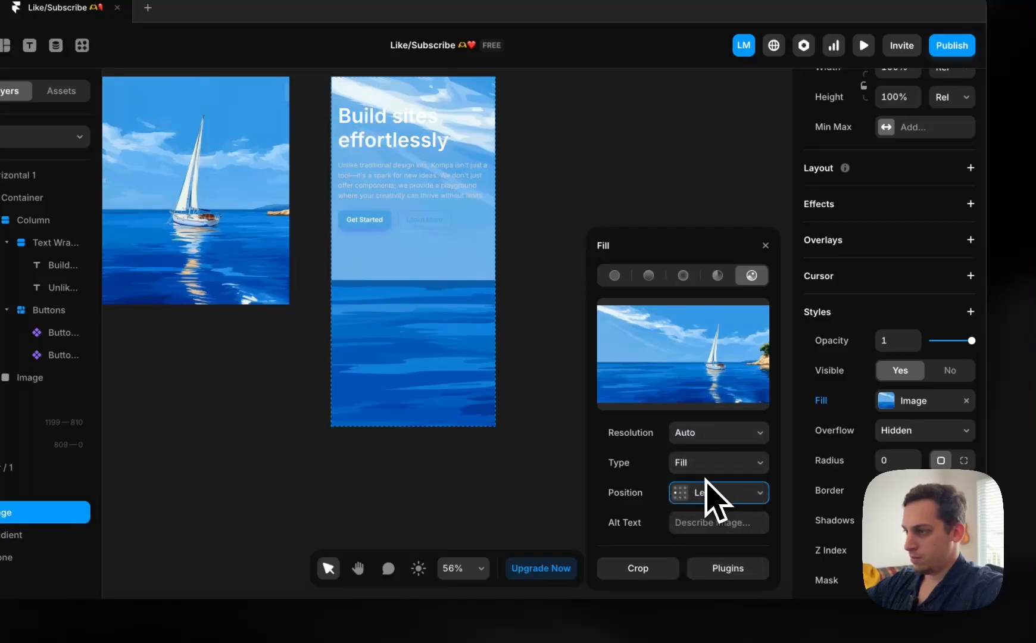
pyautogui.click(712, 488)
pyautogui.click(711, 525)
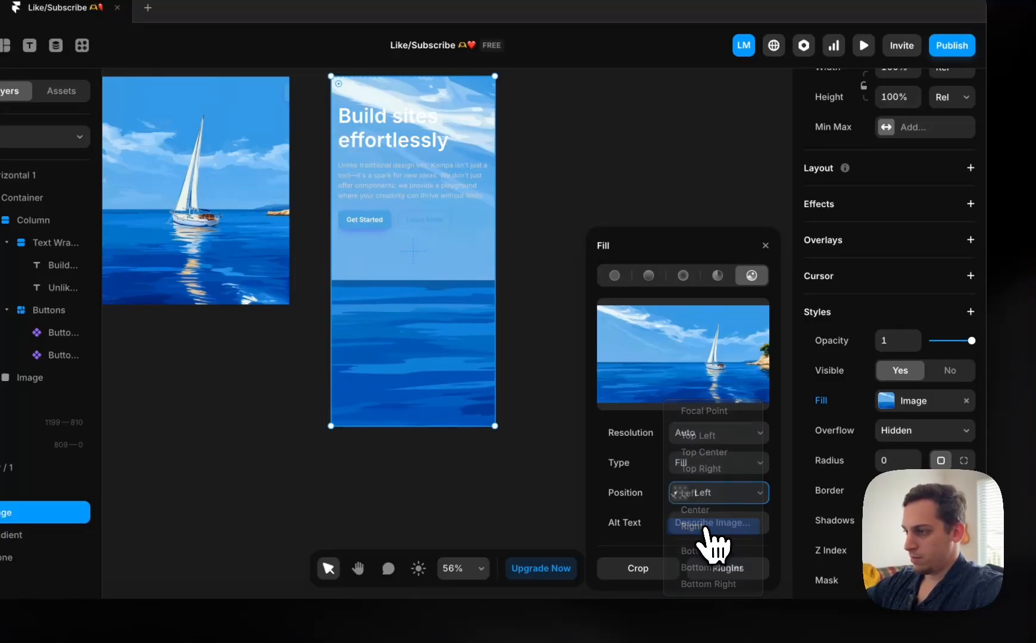
# - Set the Phone breakpoint's image fill position to a focal point at 66% X and 20% Y, beside the sailboat's mast
pyautogui.click(698, 502)
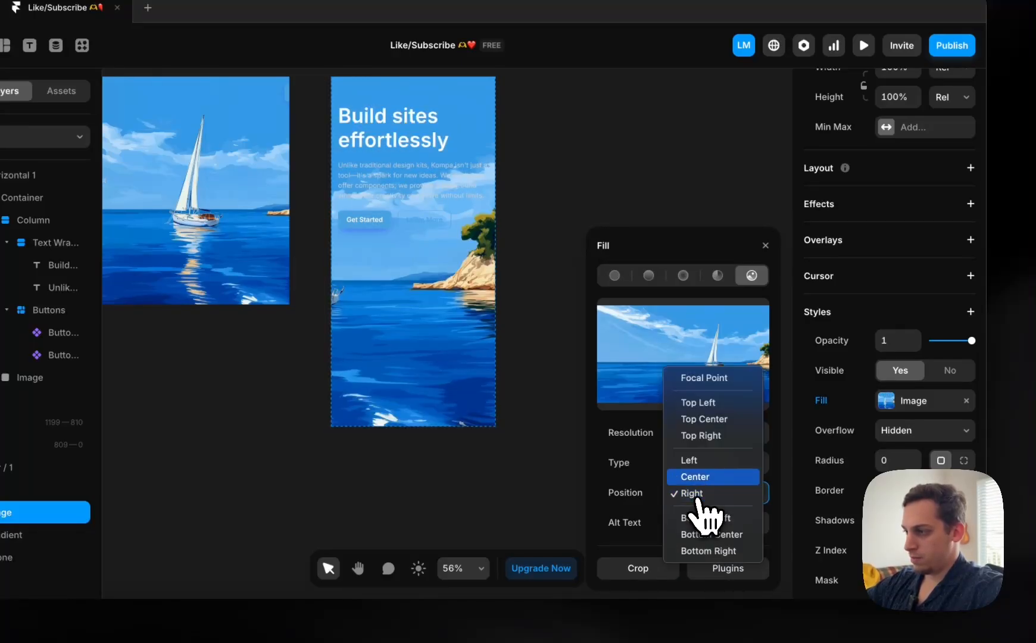
pyautogui.click(696, 381)
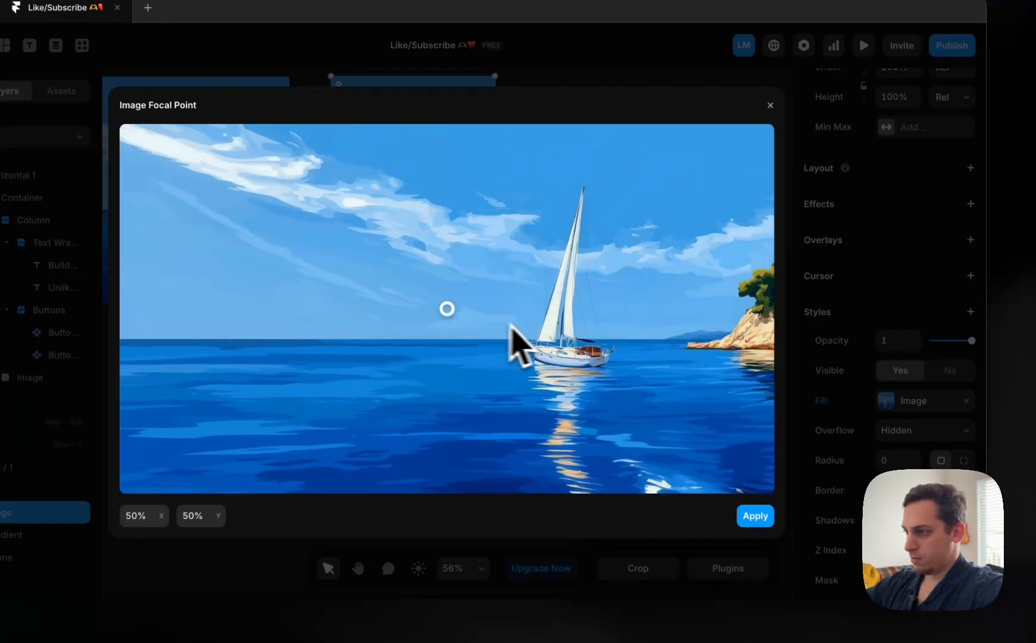
pyautogui.moveTo(510, 325); pyautogui.dragTo(538, 304)
pyautogui.click(766, 519)
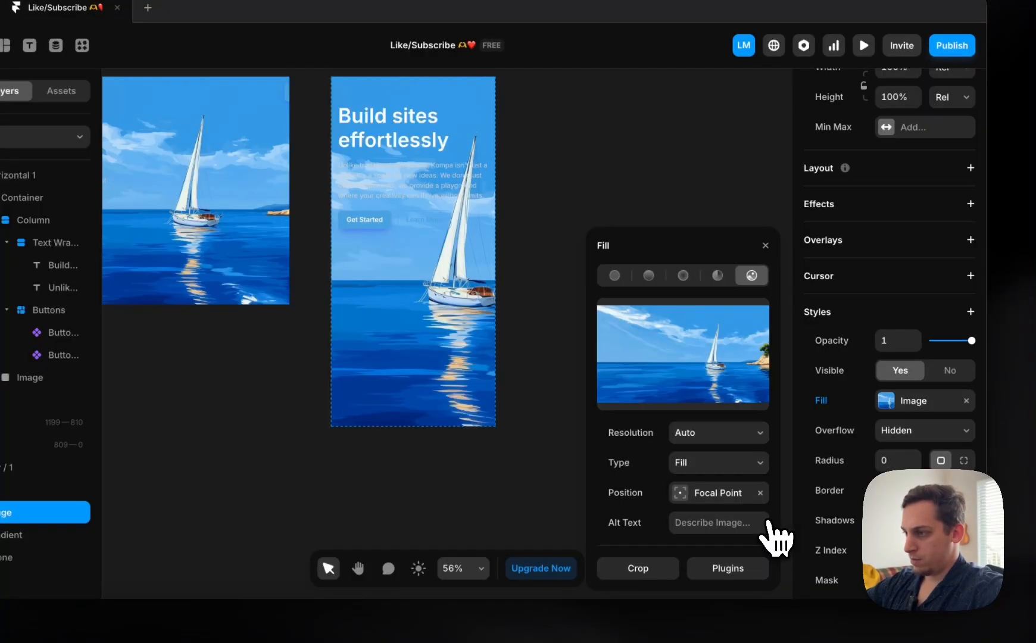
pyautogui.click(736, 498)
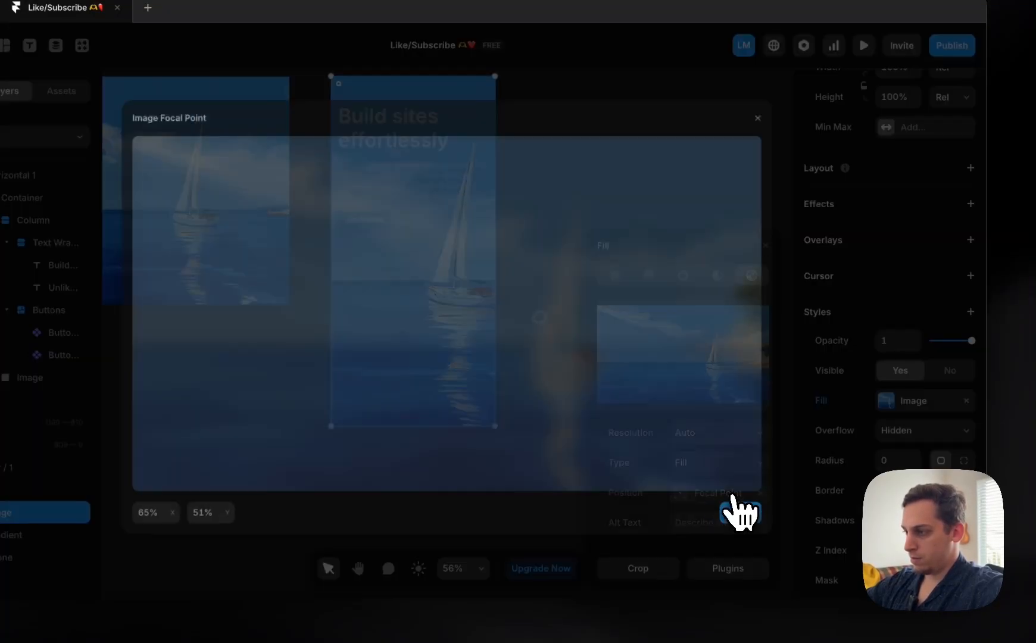
pyautogui.click(553, 203)
pyautogui.click(733, 507)
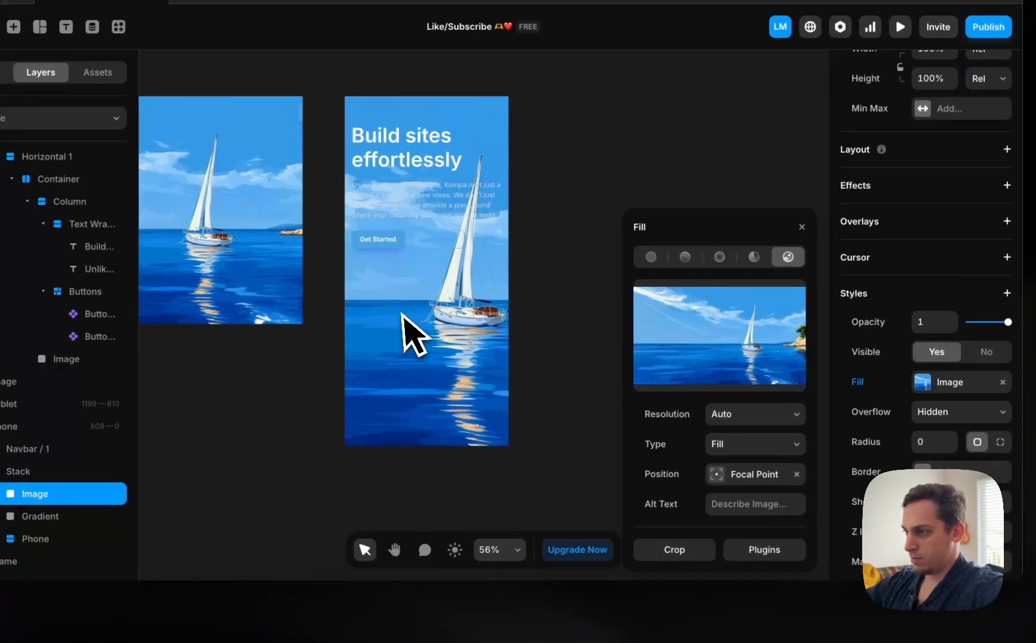
pyautogui.scroll(-3, 375, 355)
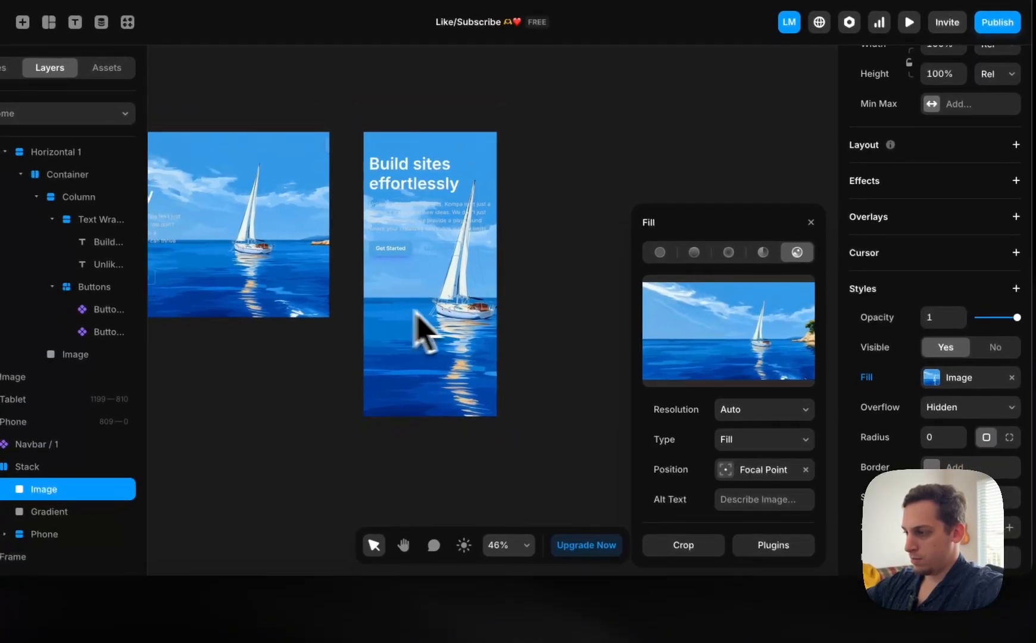
pyautogui.click(749, 474)
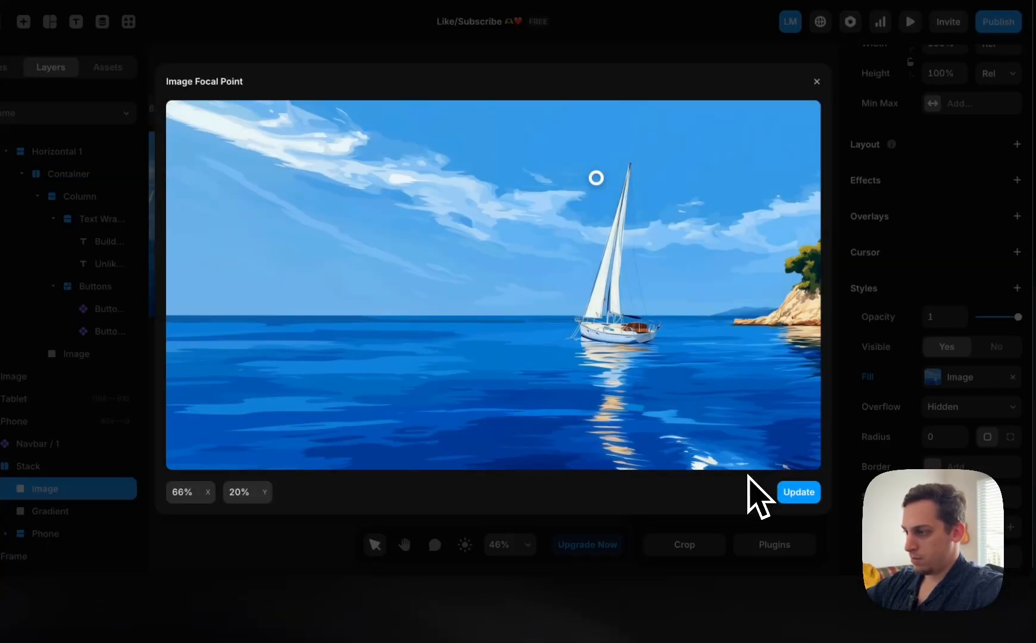
pyautogui.click(787, 495)
pyautogui.click(693, 549)
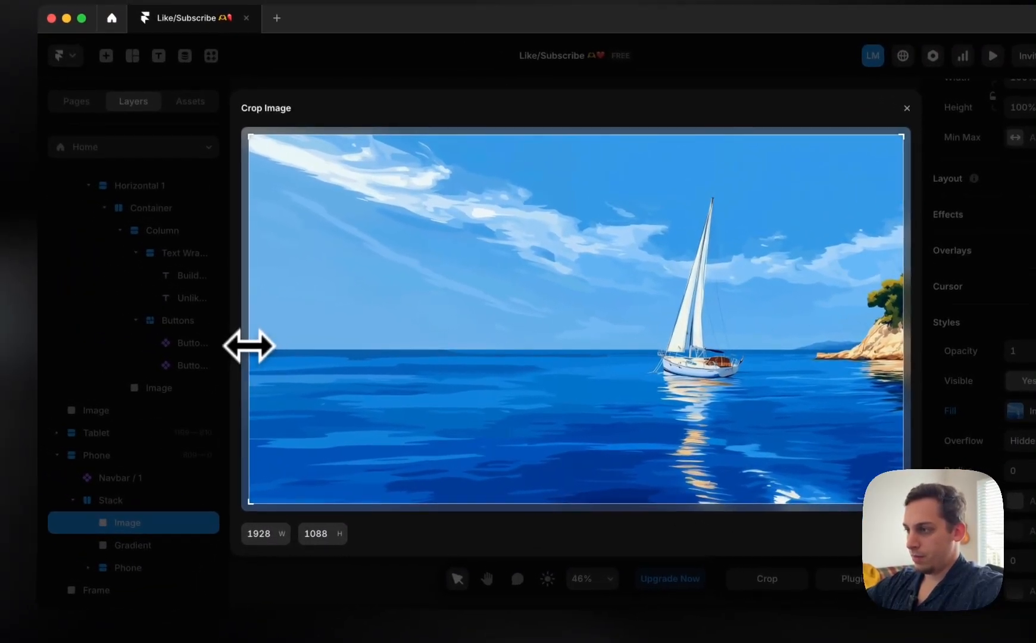
pyautogui.moveTo(249, 345); pyautogui.dragTo(560, 293)
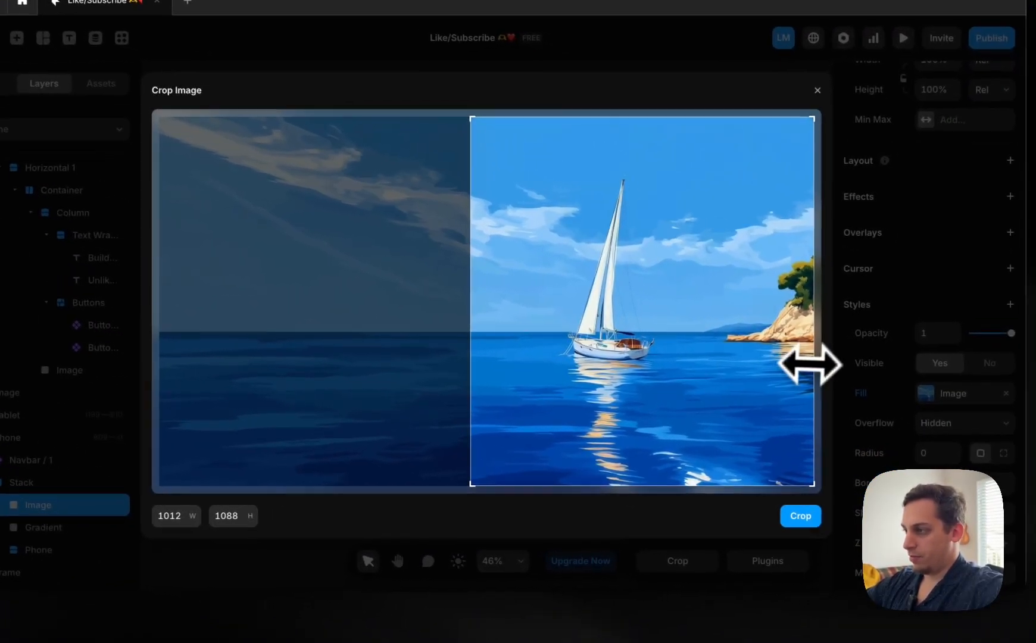
pyautogui.moveTo(902, 376); pyautogui.dragTo(834, 379)
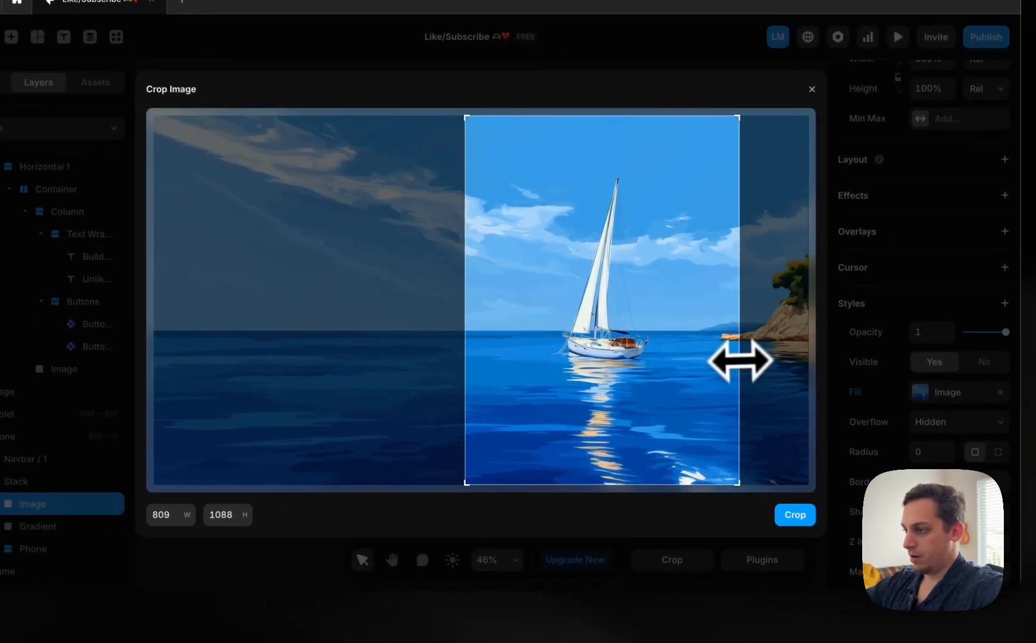
pyautogui.moveTo(740, 360); pyautogui.dragTo(717, 361)
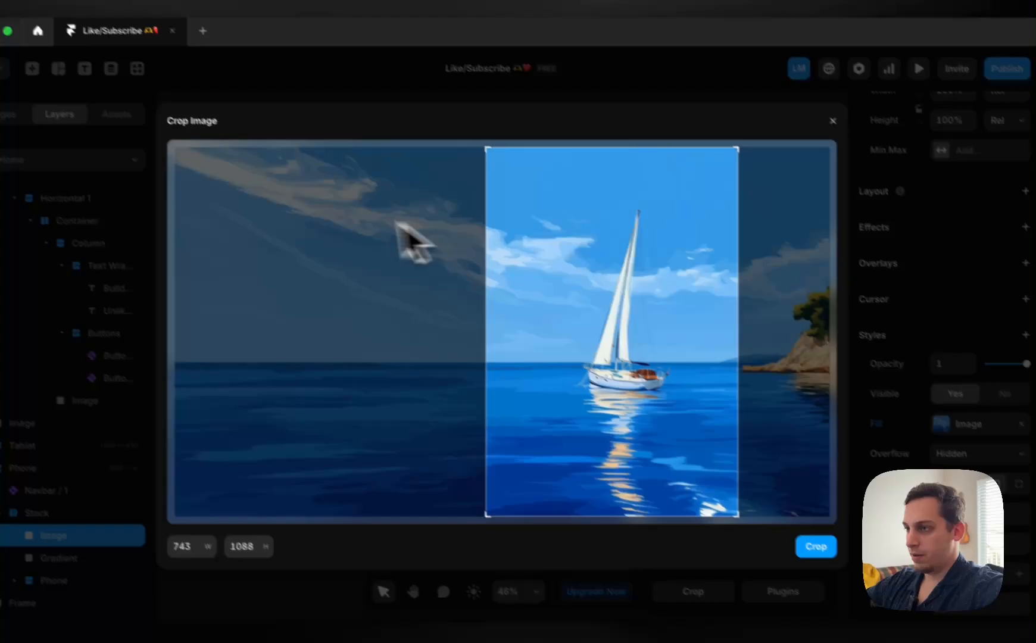
pyautogui.click(222, 55)
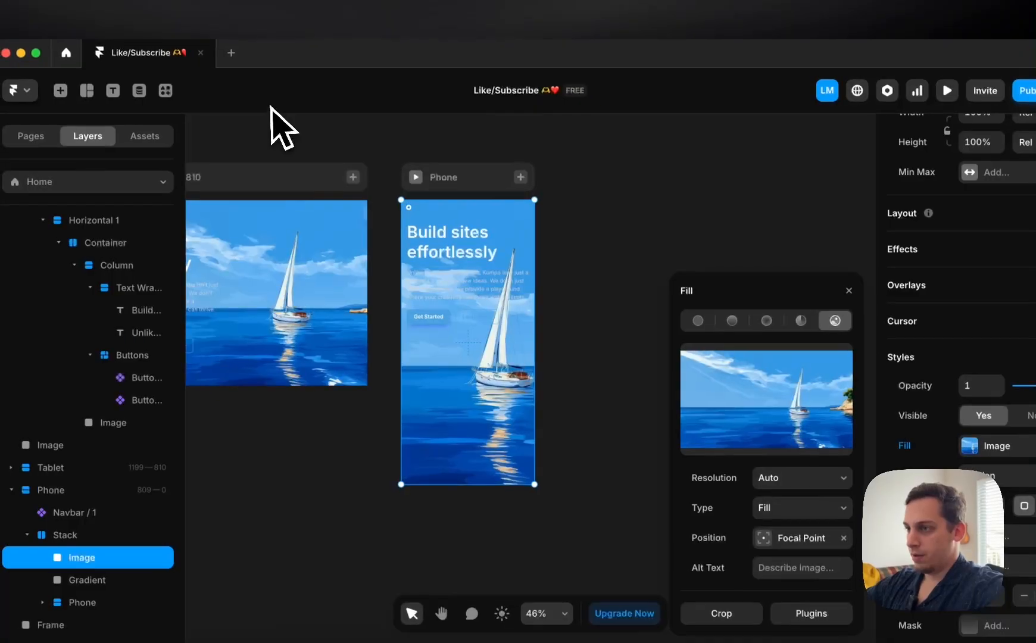
# - Switch to Midjourney in Chrome, open the upscaled sailboat image with the foreground tree and rocks, and save it
pyautogui.hscroll(-10, 473, 416)
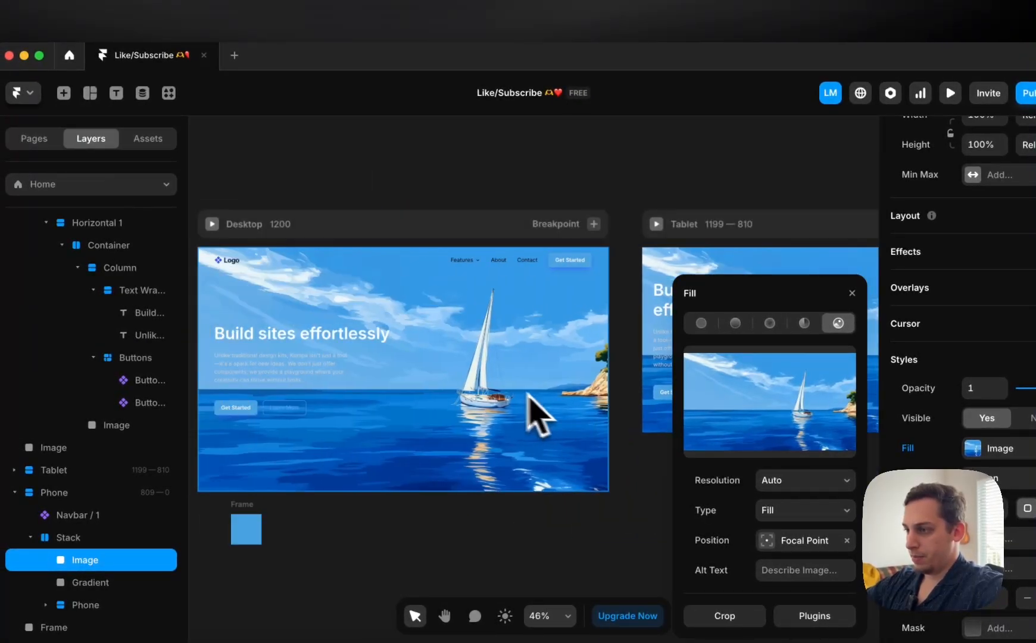
pyautogui.click(457, 381)
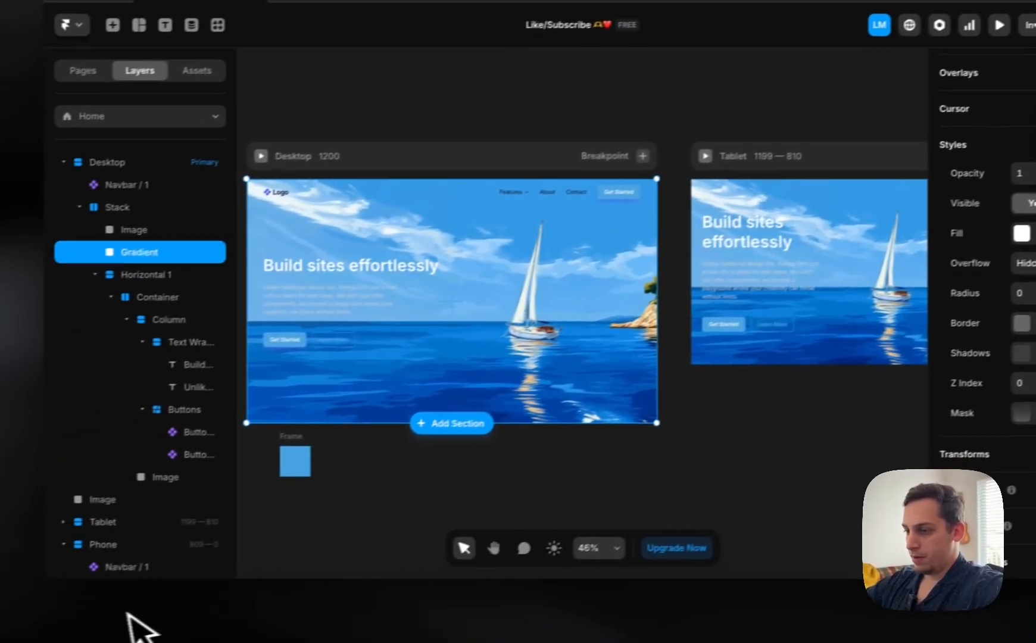
pyautogui.click(267, 609)
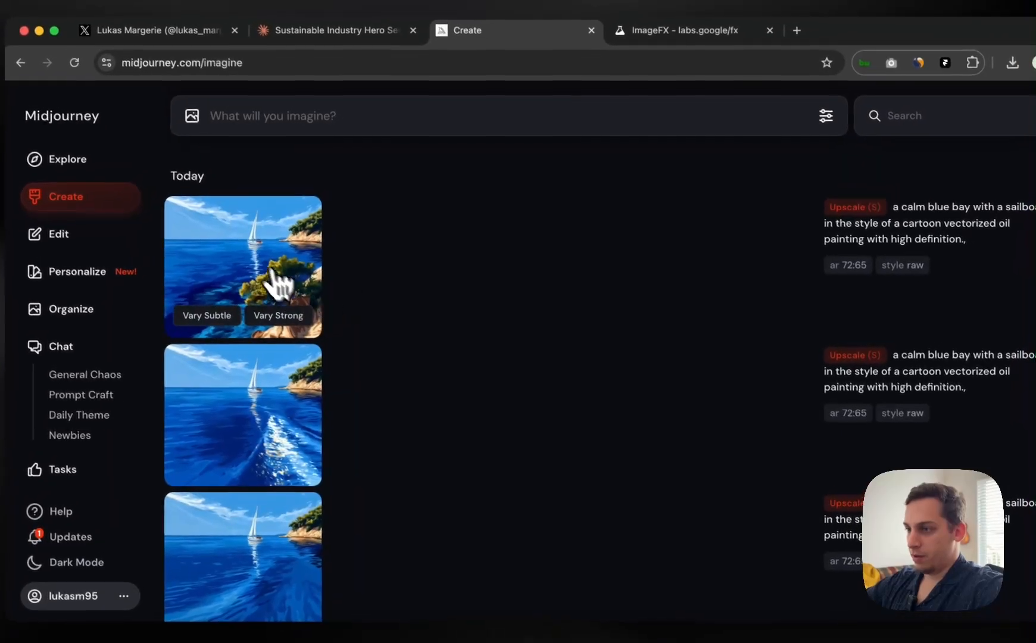
pyautogui.click(272, 271)
pyautogui.rightClick(534, 344)
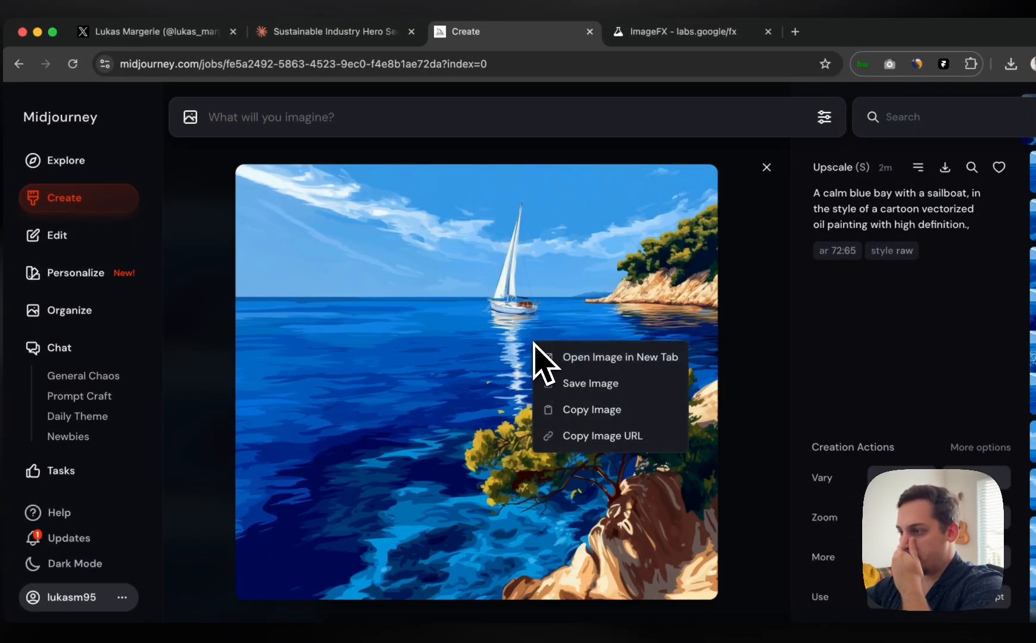
pyautogui.click(597, 390)
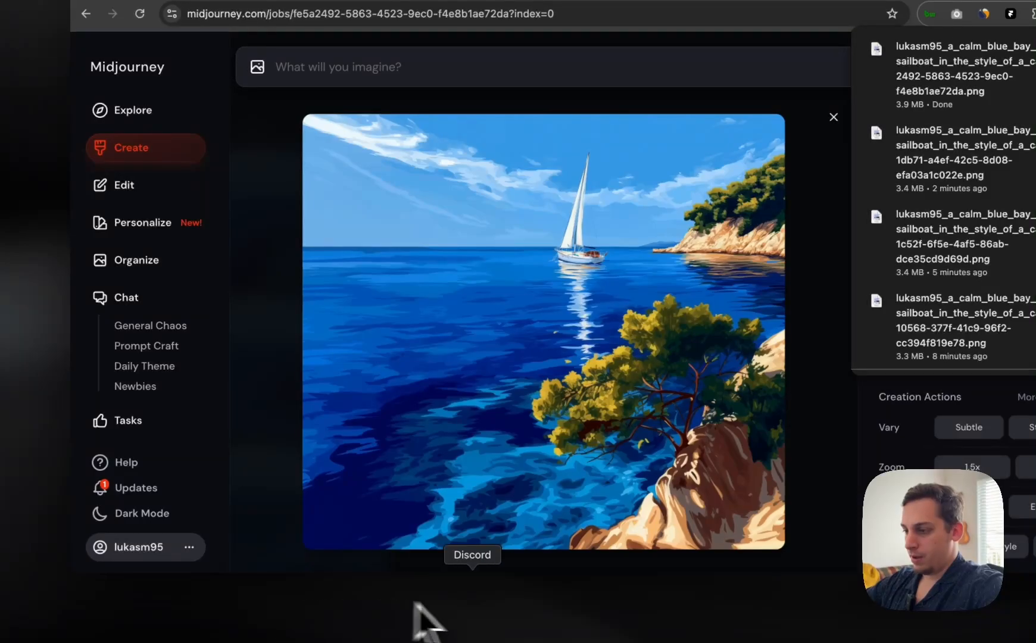
# - Switch back to Framer and duplicate the Home page
pyautogui.click(543, 614)
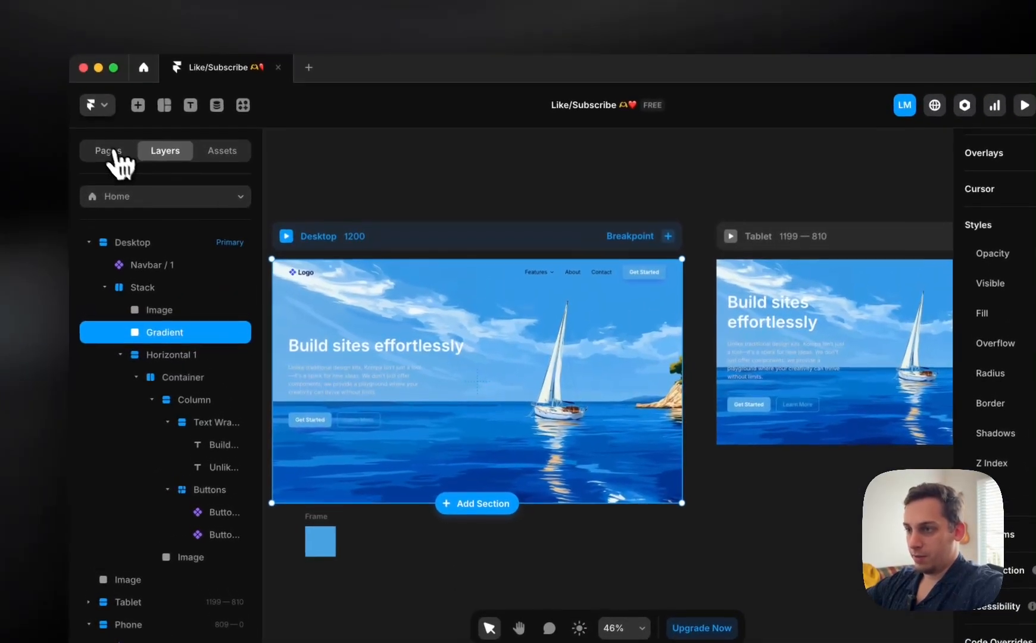
pyautogui.click(74, 65)
pyautogui.click(237, 223)
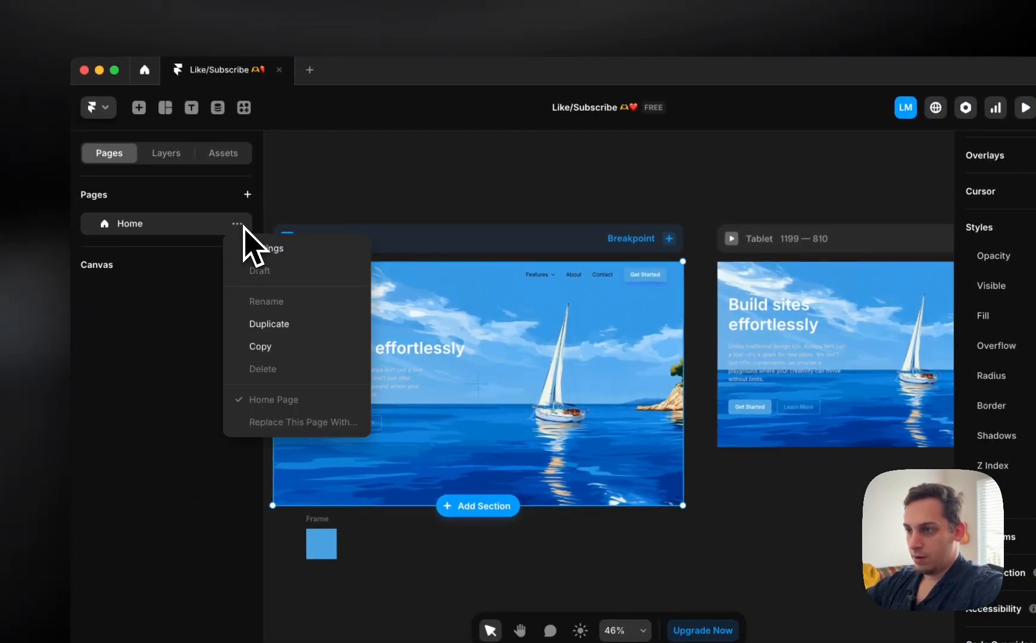
pyautogui.click(260, 271)
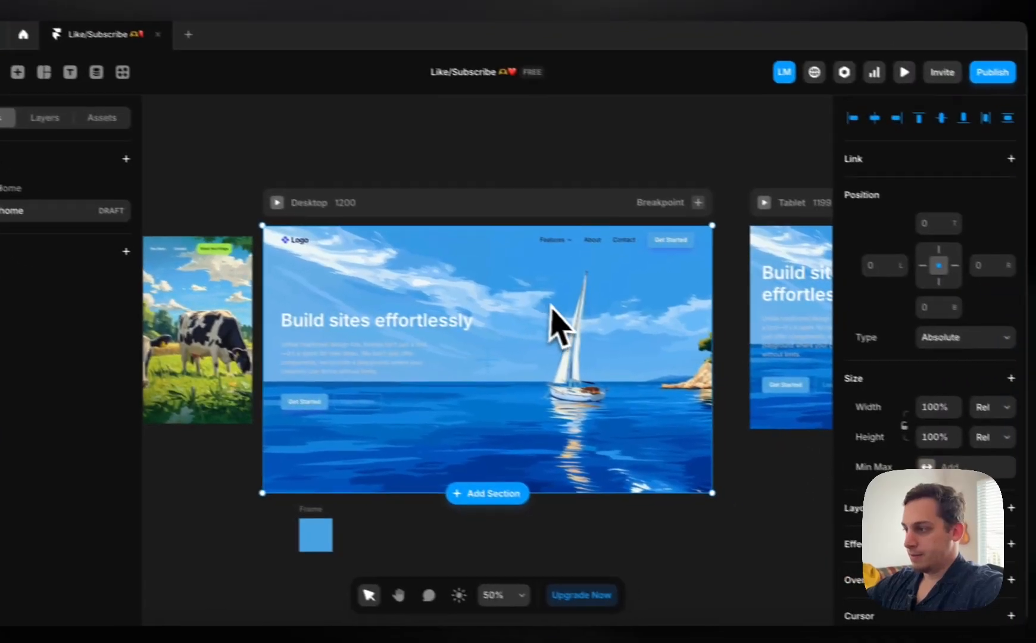
# - Replace the fill of the Image layer in the duplicated page's Desktop Stack with the downloaded PNG ending in b1ae72da
pyautogui.scroll(-5, 842, 411)
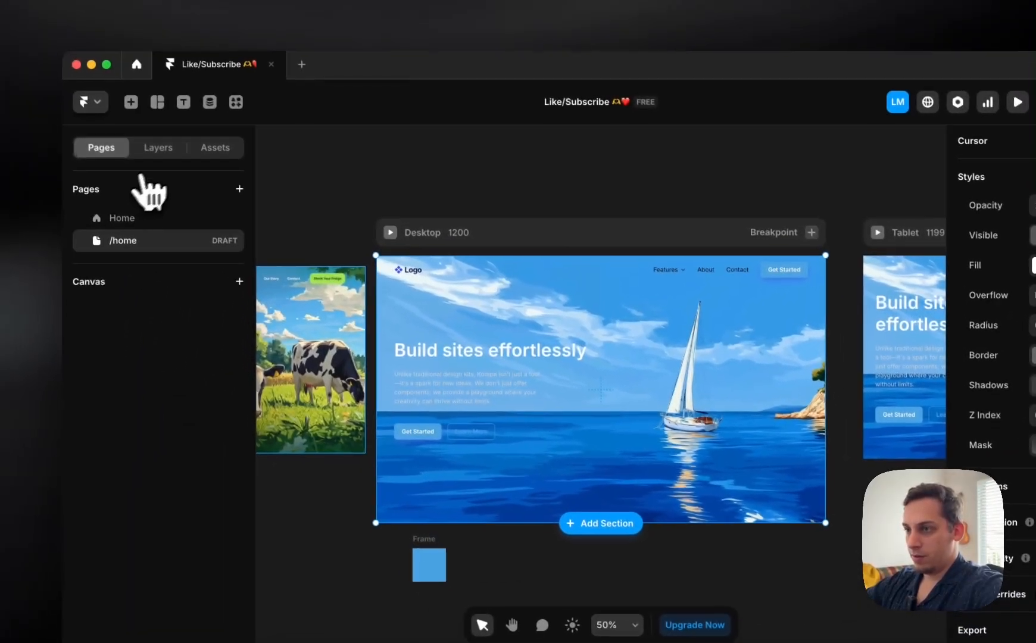
pyautogui.click(171, 162)
pyautogui.click(172, 313)
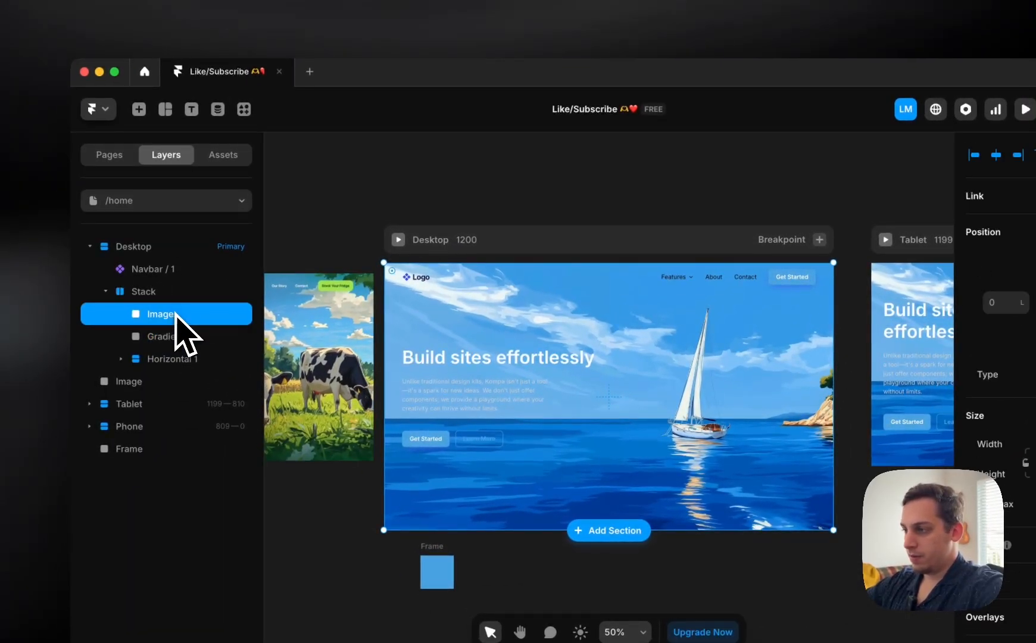
pyautogui.scroll(-8, 1012, 453)
pyautogui.scroll(4, 1012, 452)
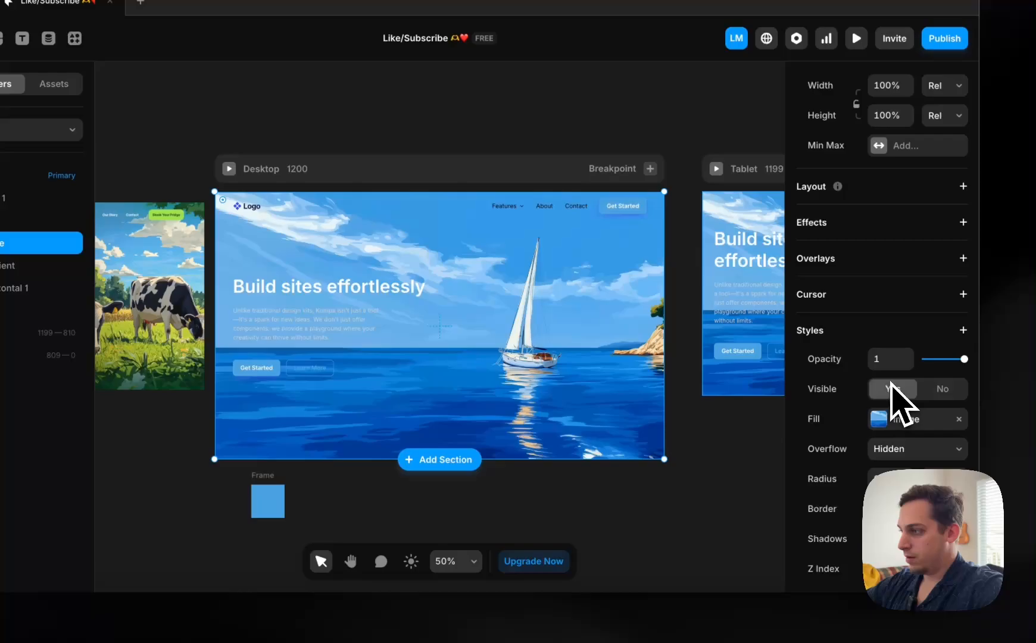
pyautogui.scroll(1, 893, 390)
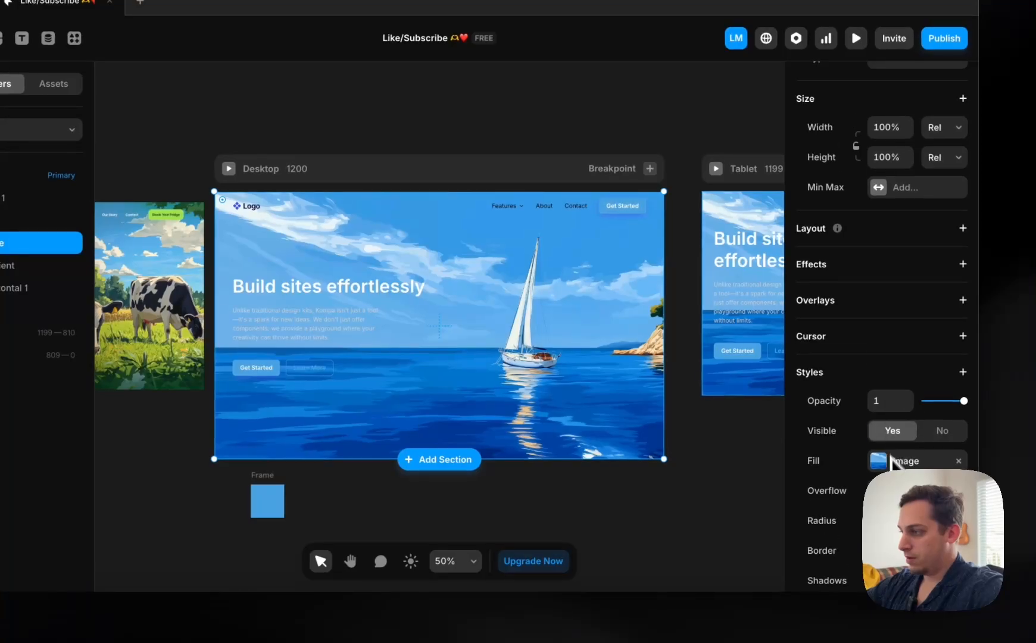
pyautogui.click(881, 463)
pyautogui.click(705, 348)
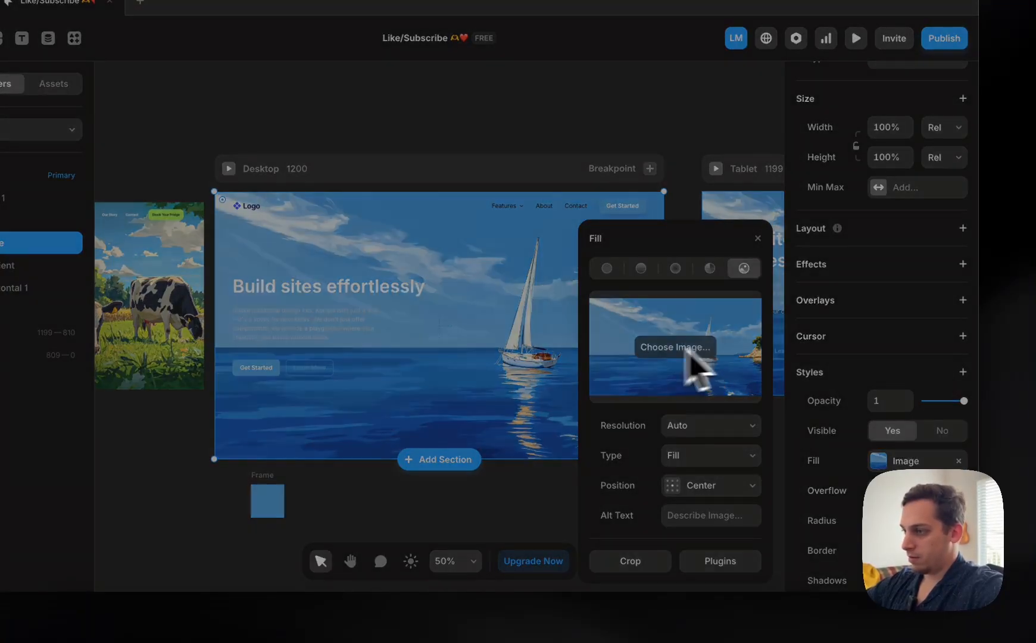
pyautogui.click(372, 282)
pyautogui.click(363, 269)
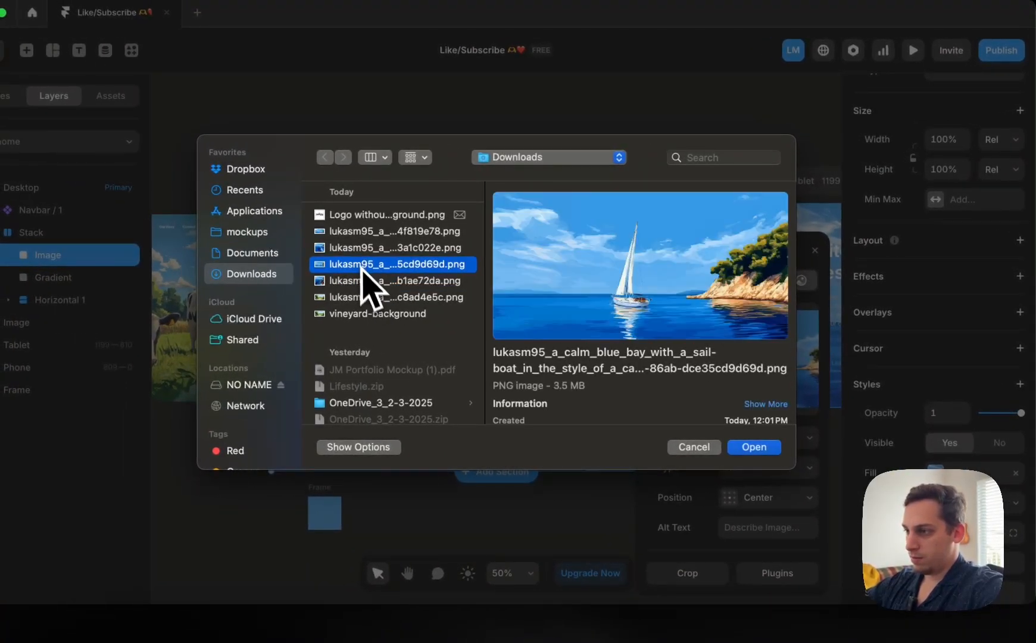
pyautogui.click(365, 280)
pyautogui.click(762, 447)
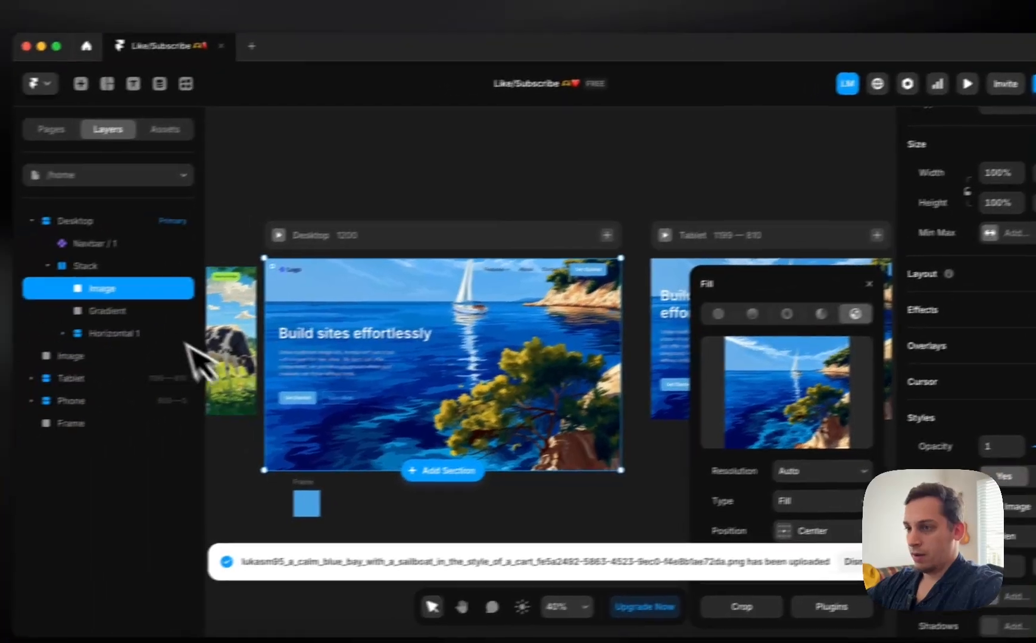
# - Give the Desktop breakpoint's Stack individual padding per side, with a top padding of 90
pyautogui.click(118, 268)
pyautogui.scroll(-3, 973, 460)
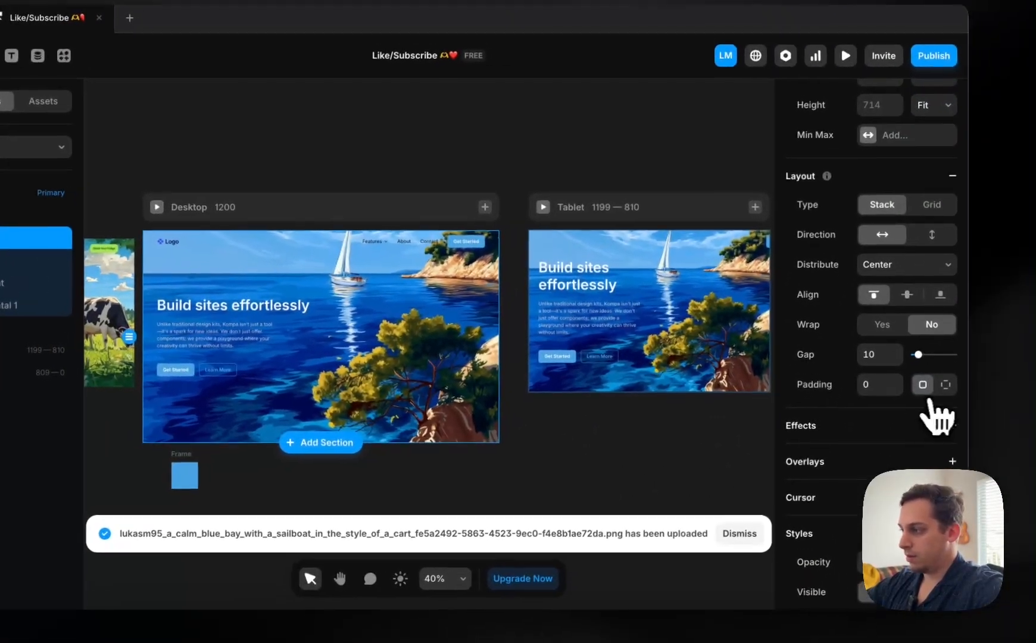
pyautogui.click(945, 384)
pyautogui.click(869, 415)
pyautogui.write('50')
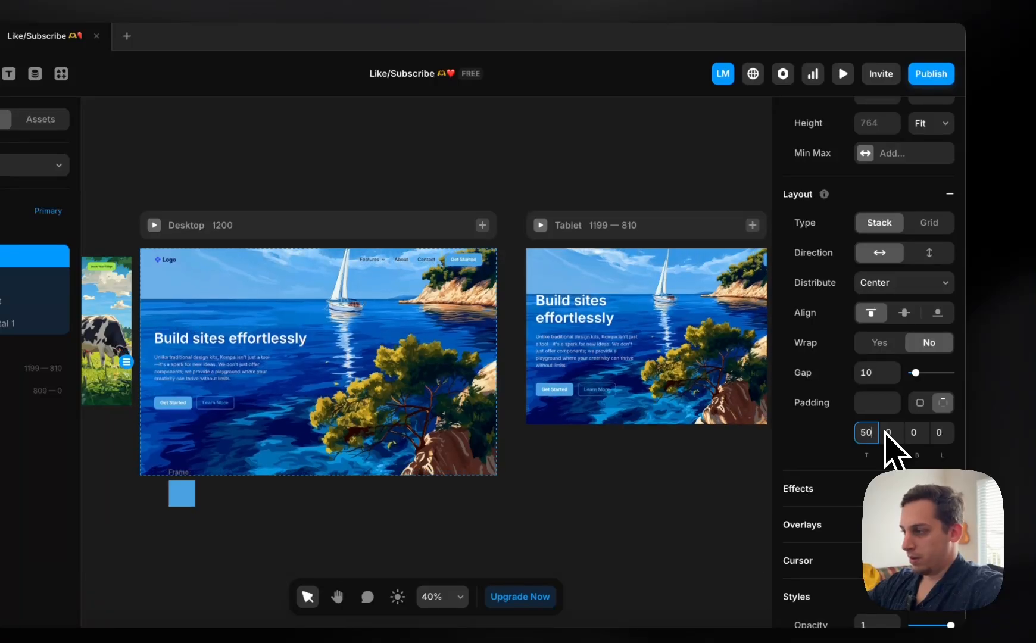
pyautogui.hotkey('shift', 'Up')
pyautogui.hotkey('shift', 'Up')
pyautogui.hotkey('shift', 'Up')
pyautogui.hotkey('shift', 'Up')
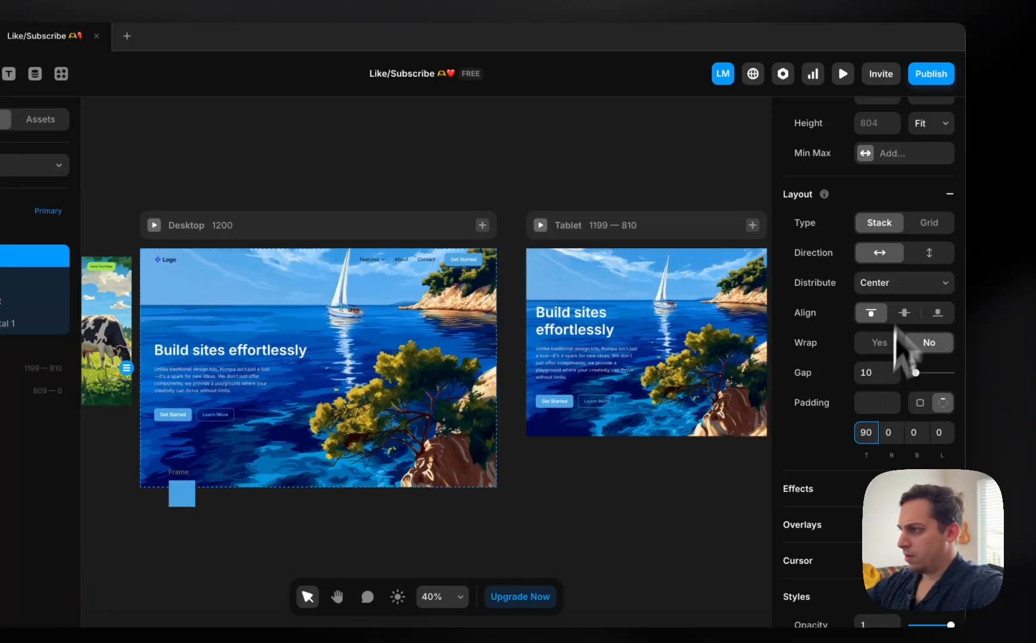
# - Set the Desktop Stack's height type to Viewport at 100vh
pyautogui.scroll(5, 875, 285)
pyautogui.click(929, 293)
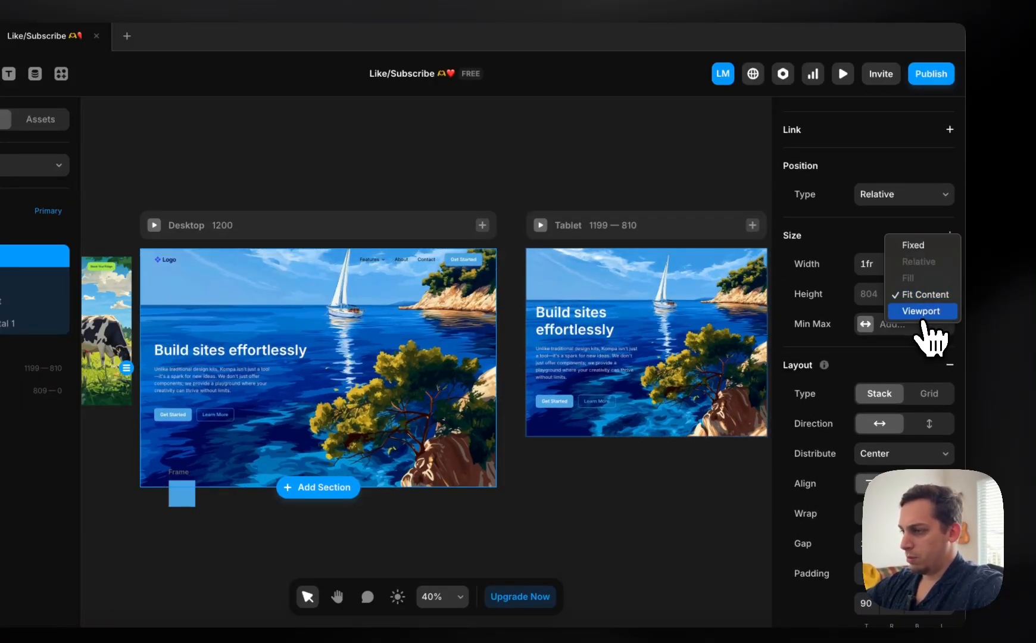
pyautogui.click(922, 319)
# - Examine the hero in the desktop, tablet and phone breakpoints and compare it with the cow reference image
pyautogui.hscroll(5, 537, 351)
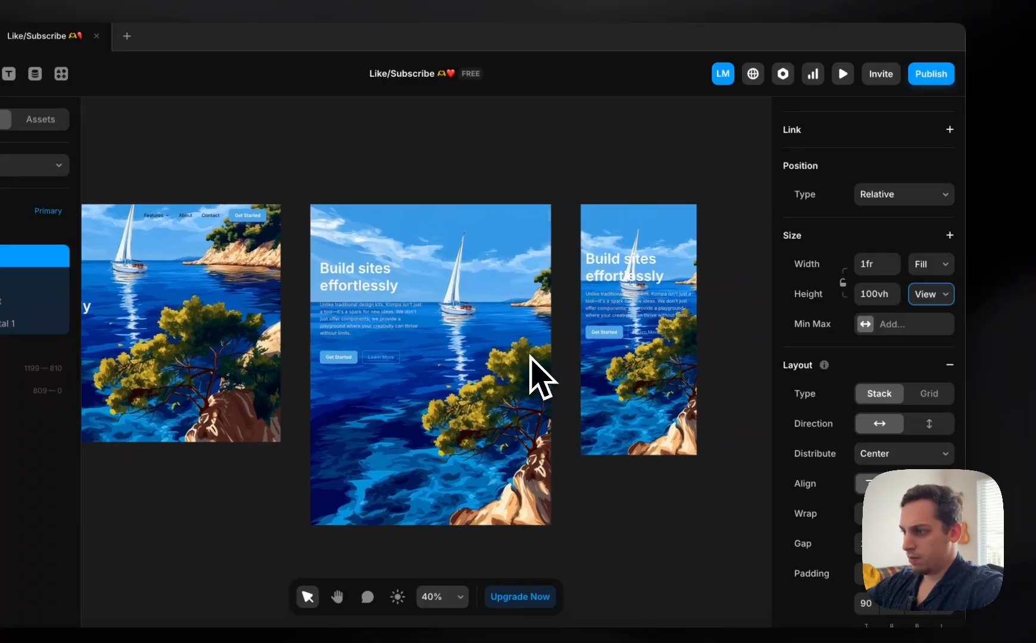
pyautogui.hscroll(2, 530, 355)
pyautogui.scroll(5, 413, 334)
pyautogui.scroll(-2, 414, 333)
pyautogui.scroll(-5, 414, 333)
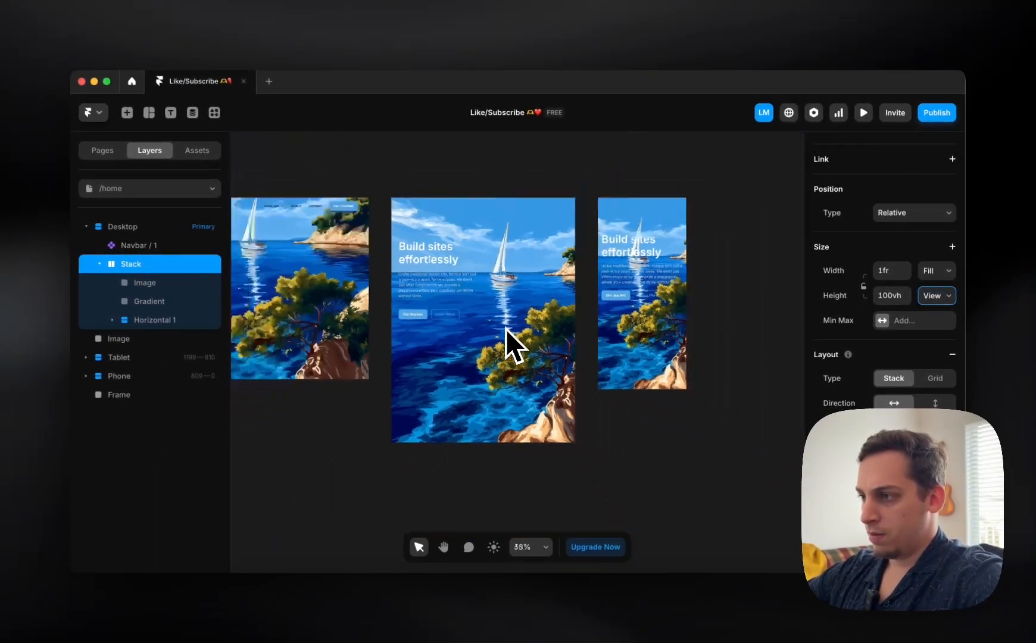
pyautogui.hscroll(-4, 506, 328)
pyautogui.scroll(1, 506, 328)
pyautogui.scroll(1, 423, 288)
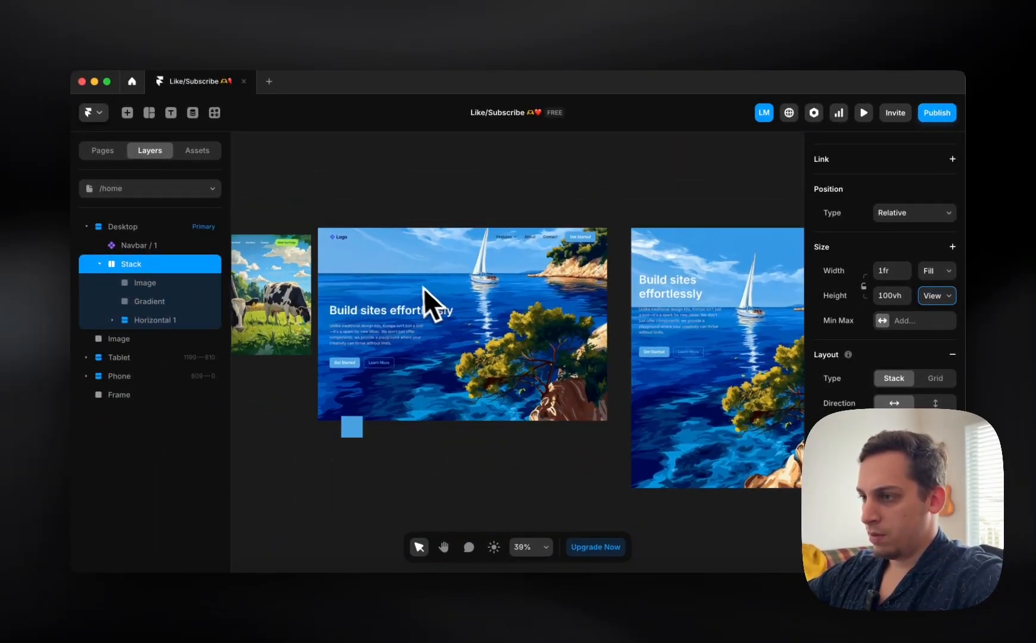
pyautogui.scroll(2, 417, 286)
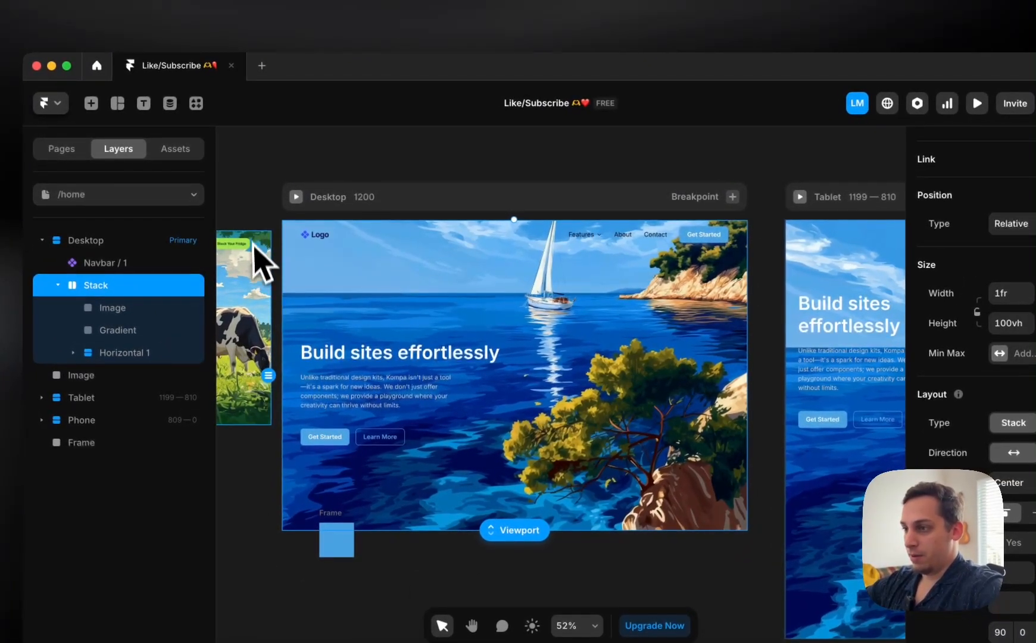
pyautogui.click(254, 244)
pyautogui.hscroll(-2, 256, 225)
pyautogui.hscroll(3, 256, 224)
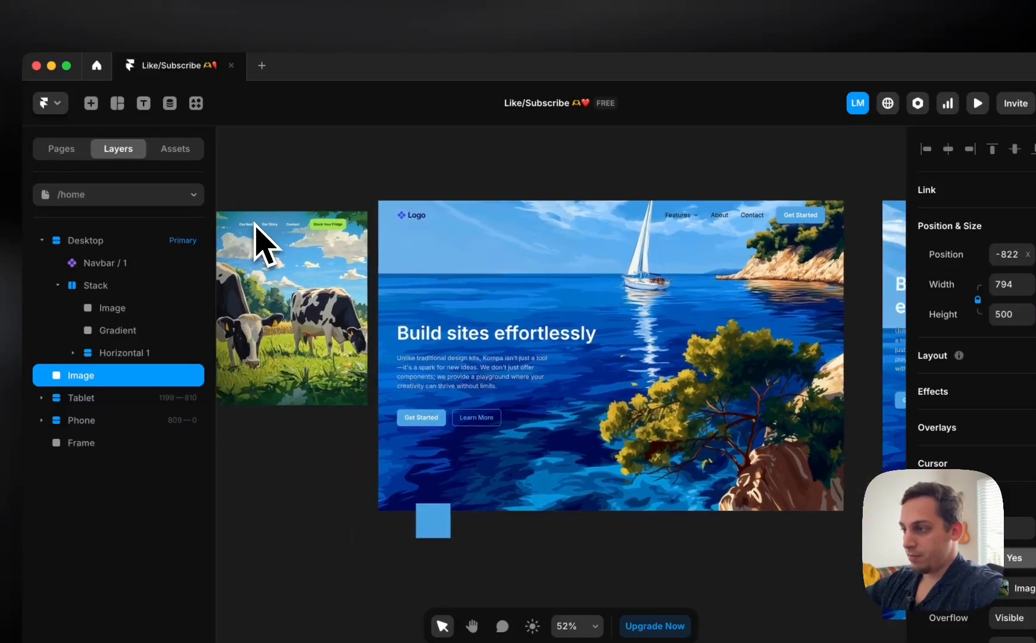
pyautogui.scroll(-2, 256, 224)
pyautogui.click(325, 305)
pyautogui.click(320, 301)
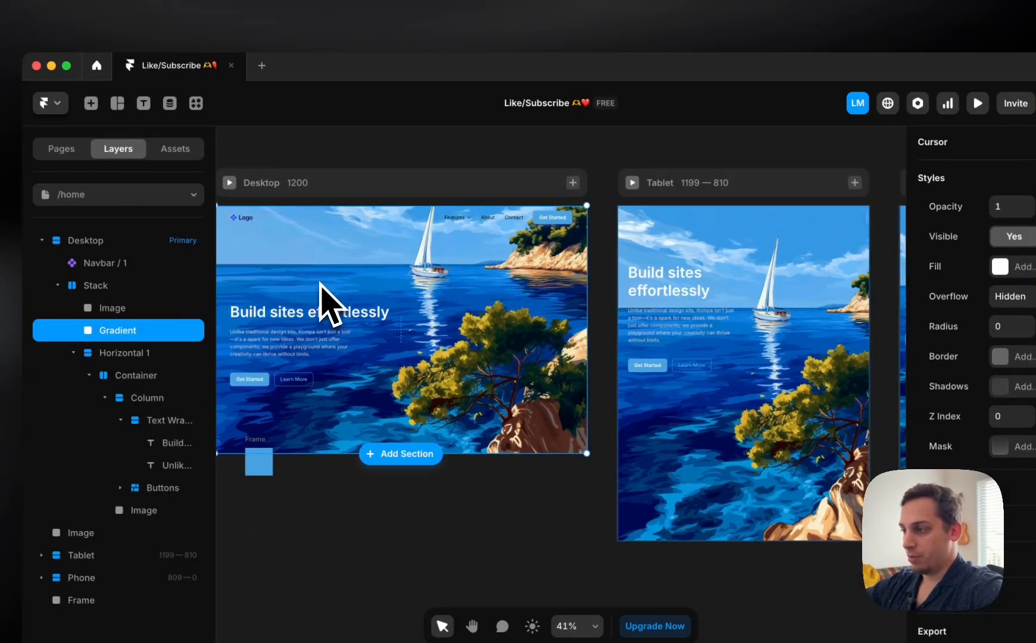
# - Undo the Stack's viewport height and top padding changes
pyautogui.press('super+z')
pyautogui.press('super+z')
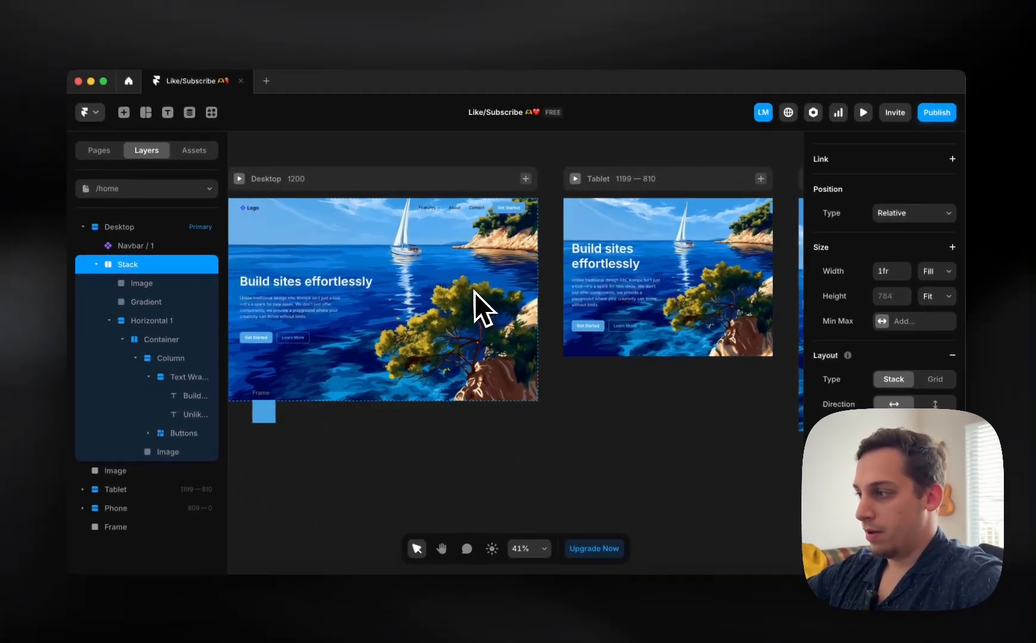
pyautogui.press('super+z')
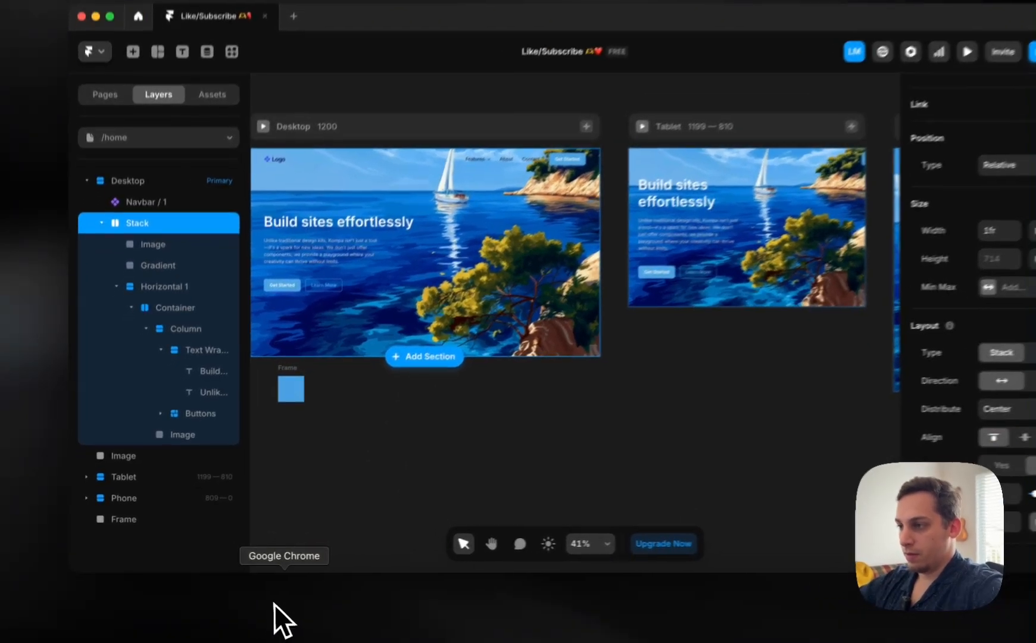
# - Switch to Midjourney in Chrome, open the upscaled image for editing, erase the sailboat and its reflection, and submit the edit
pyautogui.click(254, 599)
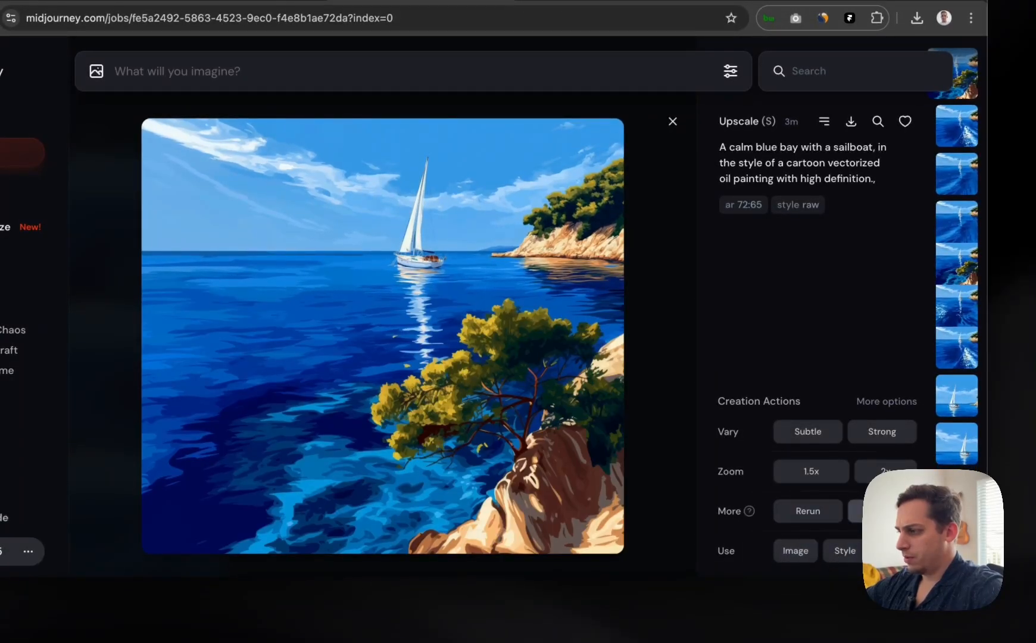
pyautogui.click(882, 511)
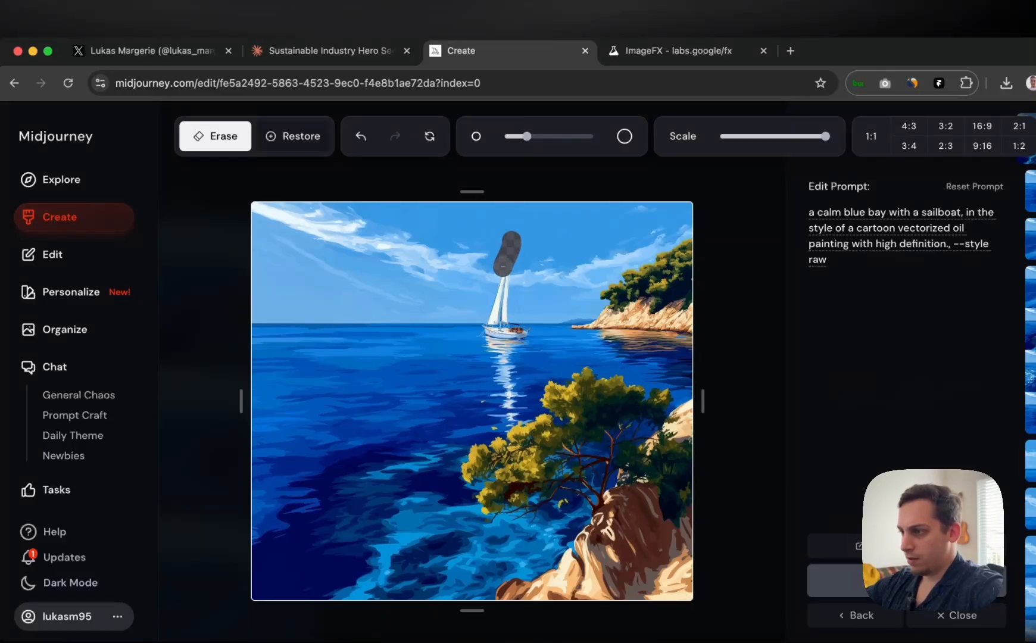
pyautogui.moveTo(487, 335); pyautogui.dragTo(519, 333)
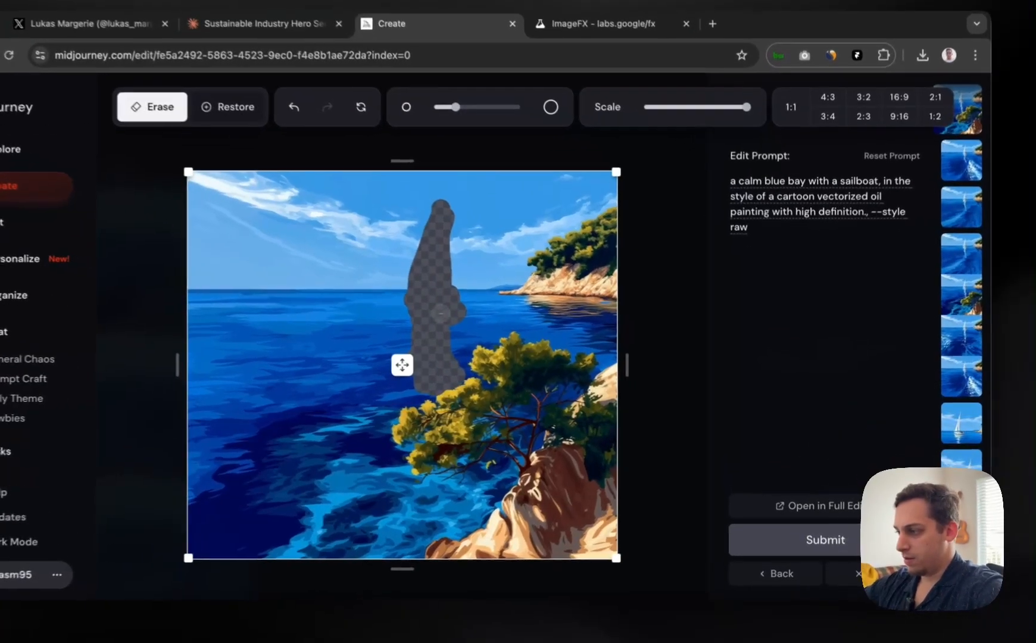
pyautogui.click(794, 518)
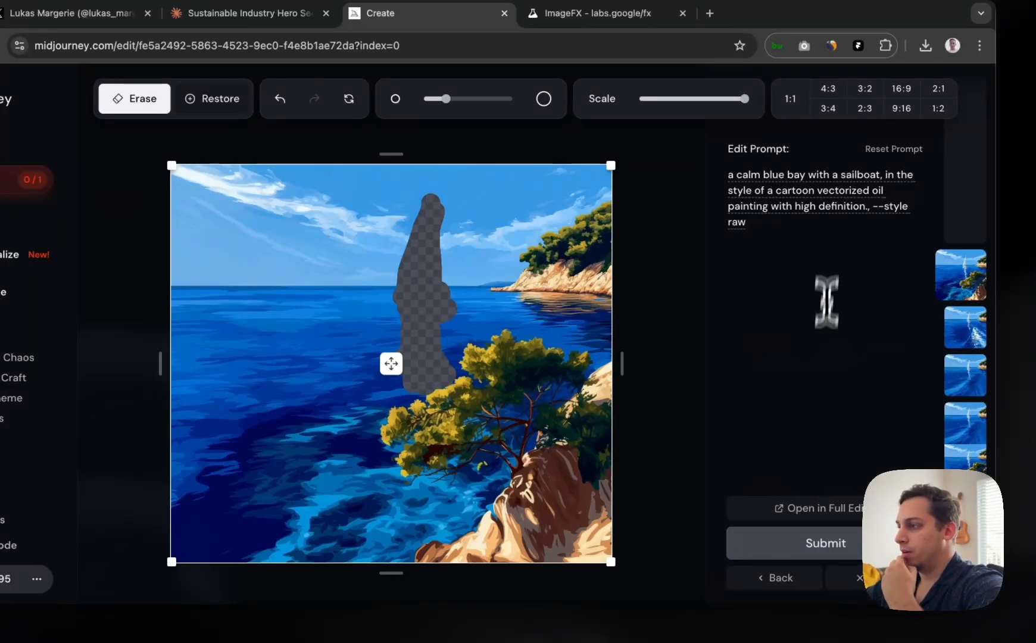
# - Remove "with a sailboat" from the edit prompt and submit the edit with the shortened prompt
pyautogui.moveTo(880, 174); pyautogui.dragTo(813, 174)
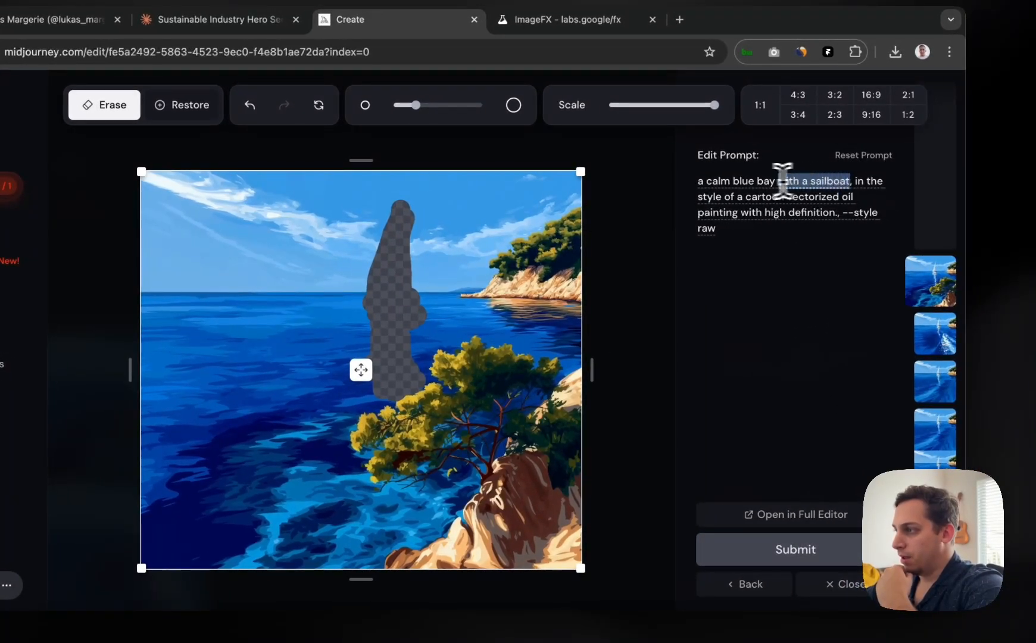
pyautogui.press('Return')
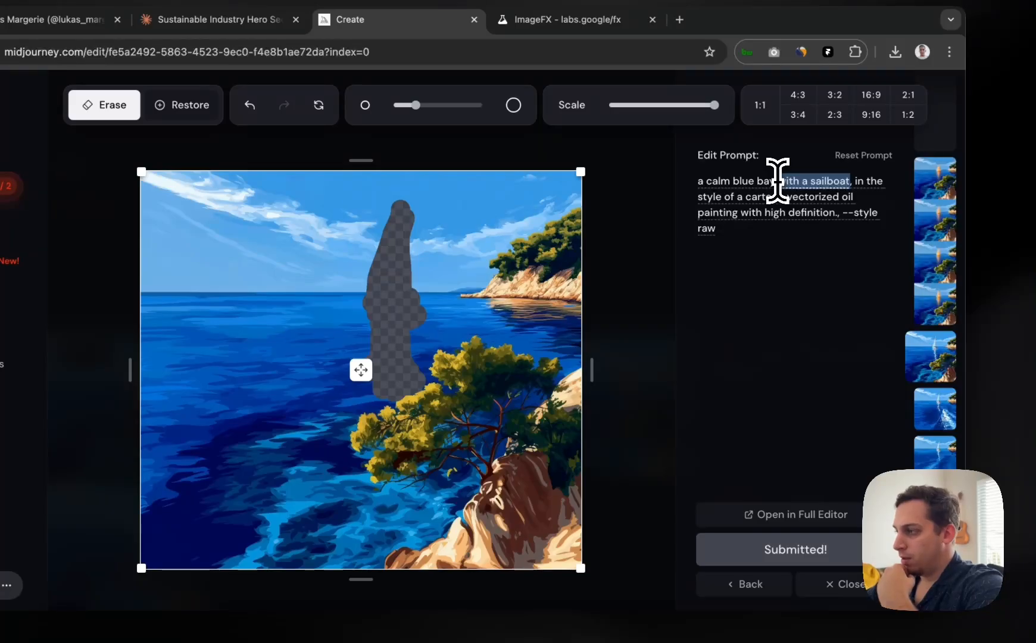
pyautogui.press('BackSpace')
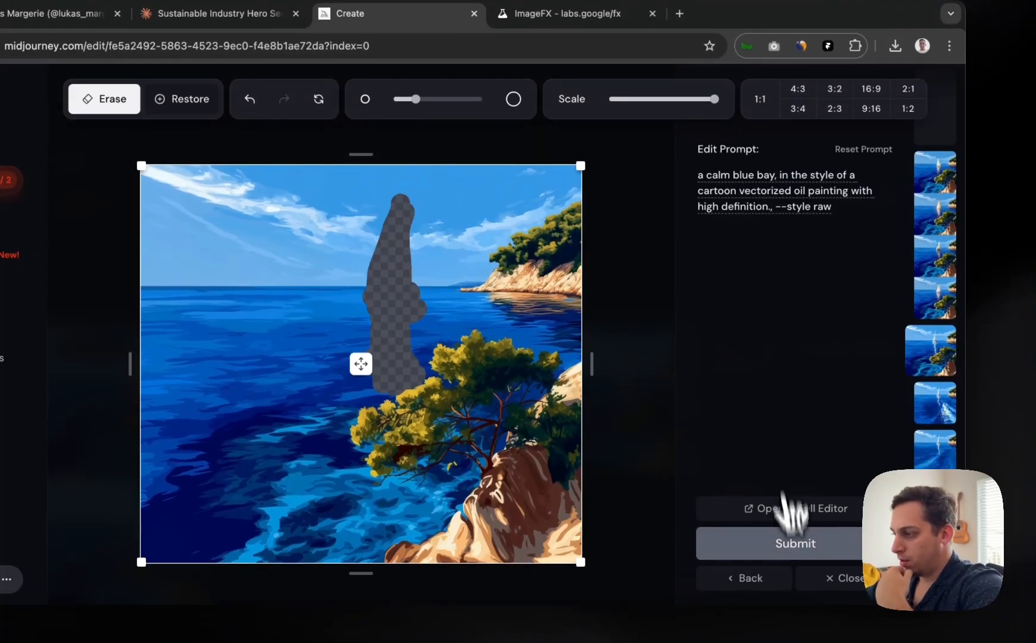
pyautogui.click(796, 552)
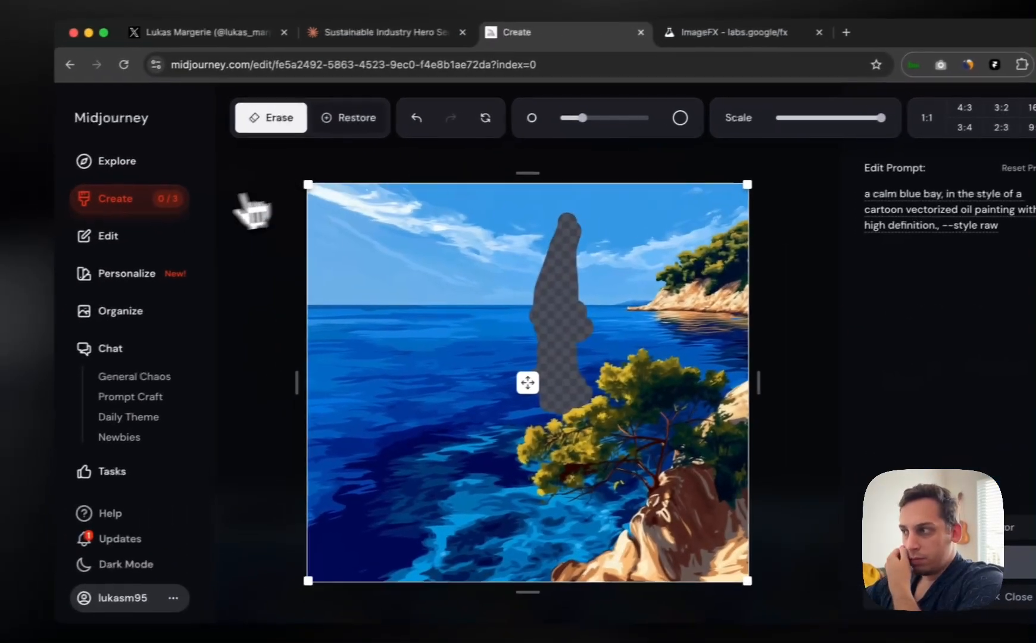
# - Open the fourth result of the edit without a sailboat and upscale it with the Subtle option
pyautogui.click(6, 218)
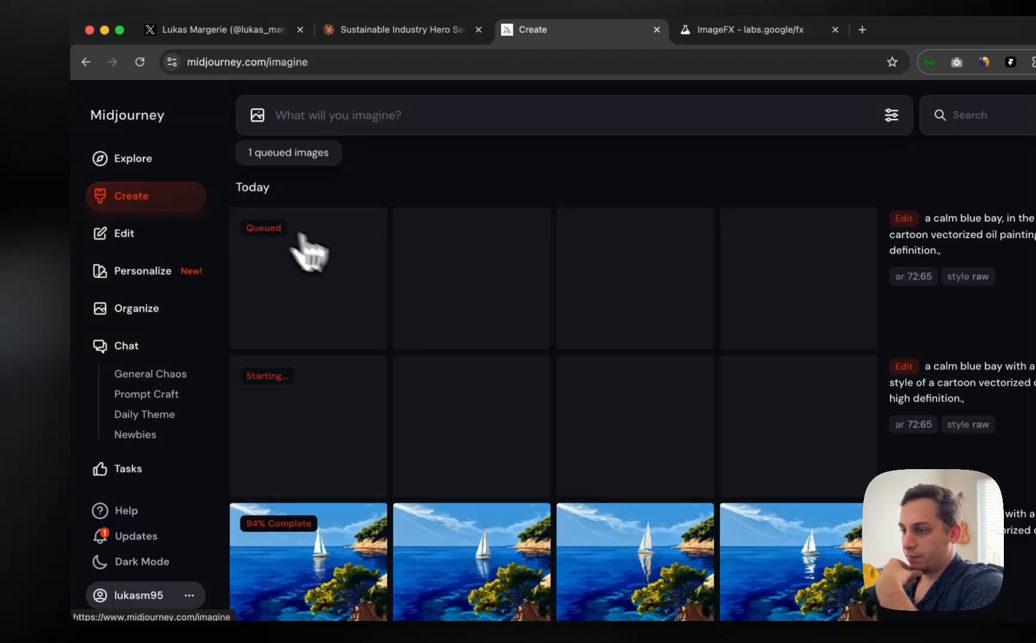
pyautogui.scroll(-2, 308, 250)
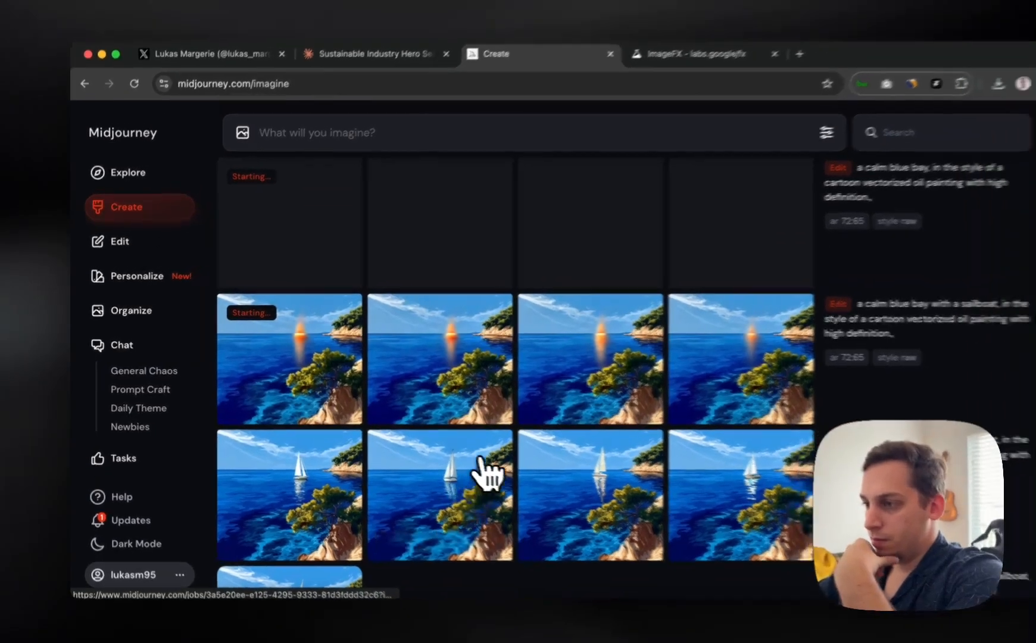
pyautogui.scroll(2, 467, 399)
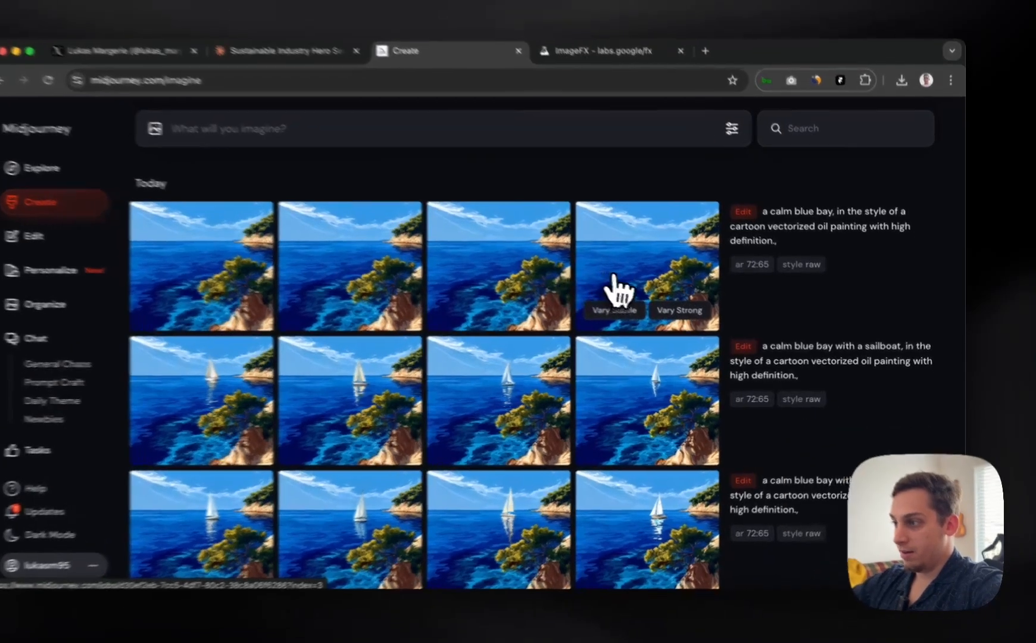
pyautogui.click(649, 297)
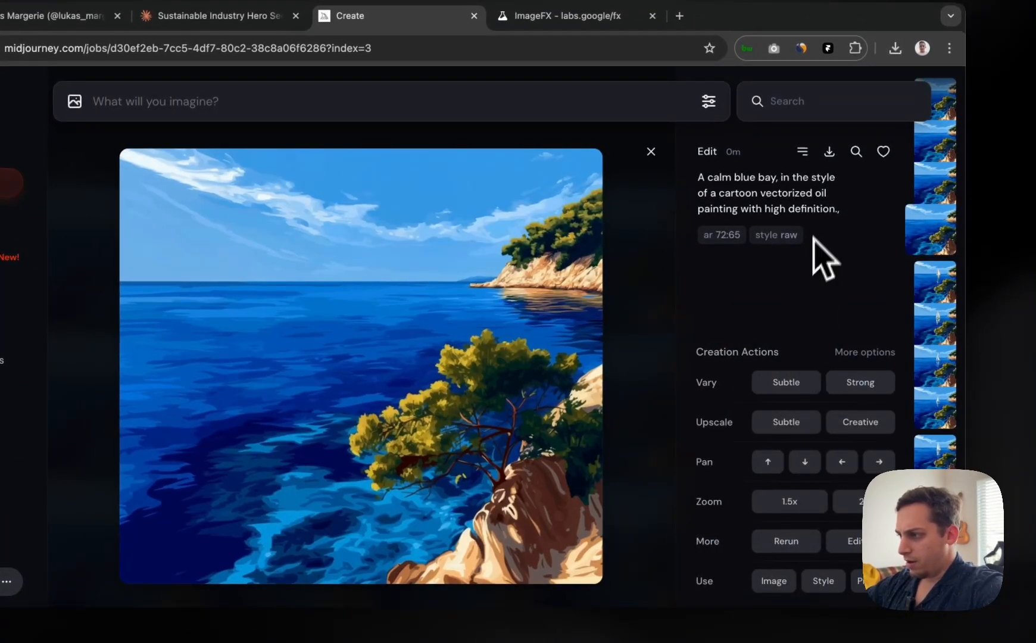
pyautogui.click(787, 423)
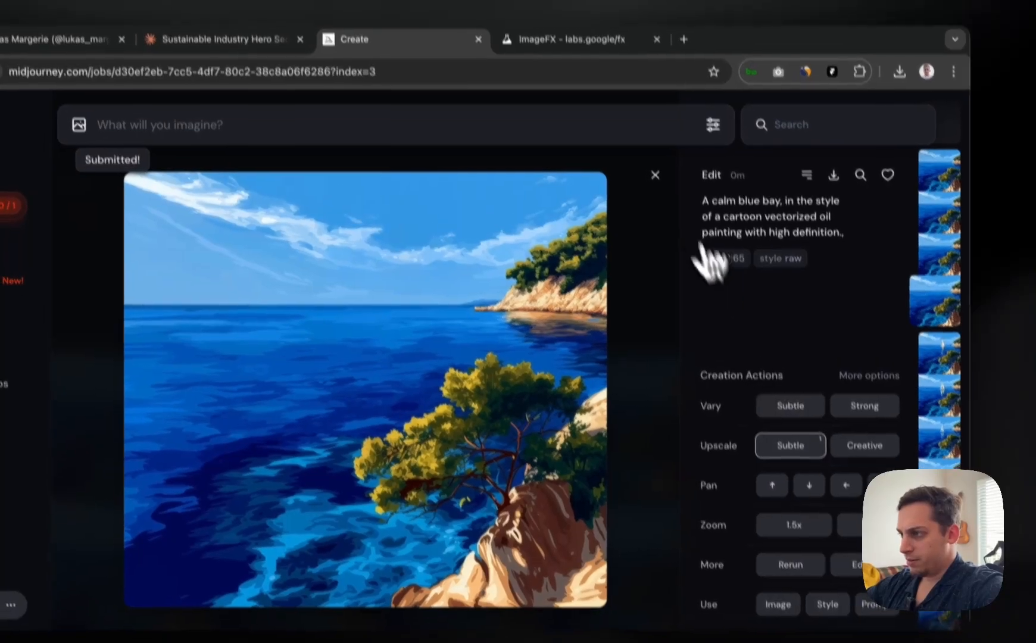
pyautogui.click(655, 175)
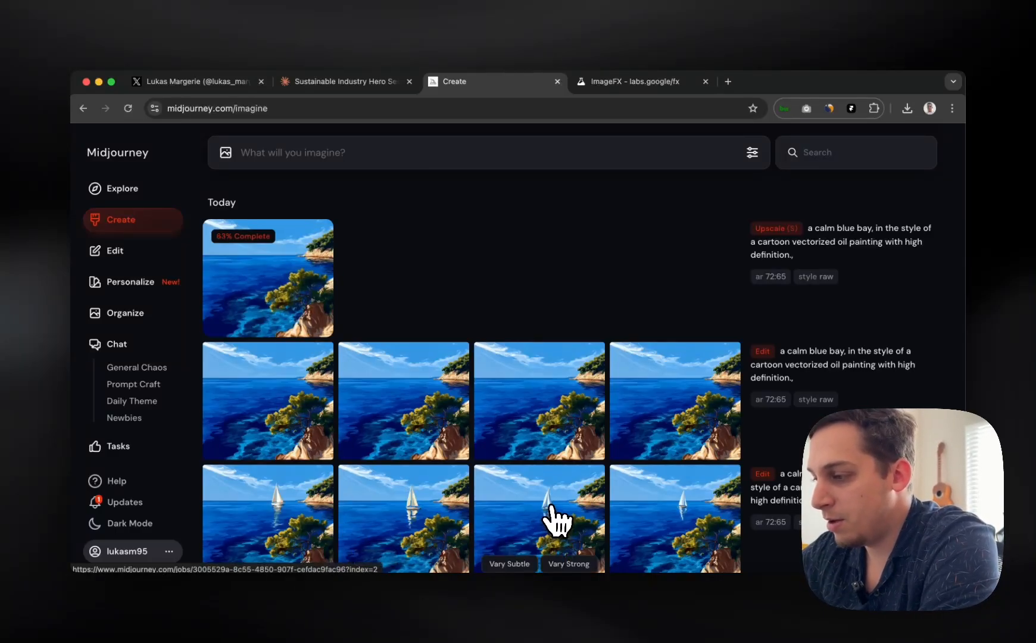
# - Open the finished upscale of the sailboat-free bay and save the image to the computer
pyautogui.scroll(-1, 549, 506)
pyautogui.scroll(5, 573, 483)
pyautogui.scroll(1, 573, 483)
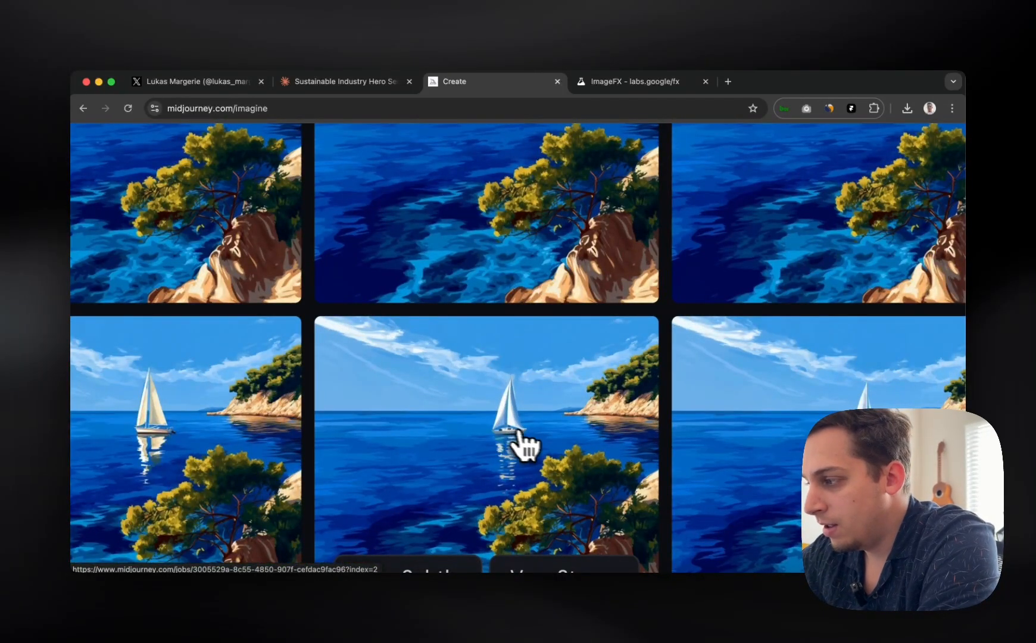
pyautogui.scroll(-5, 518, 434)
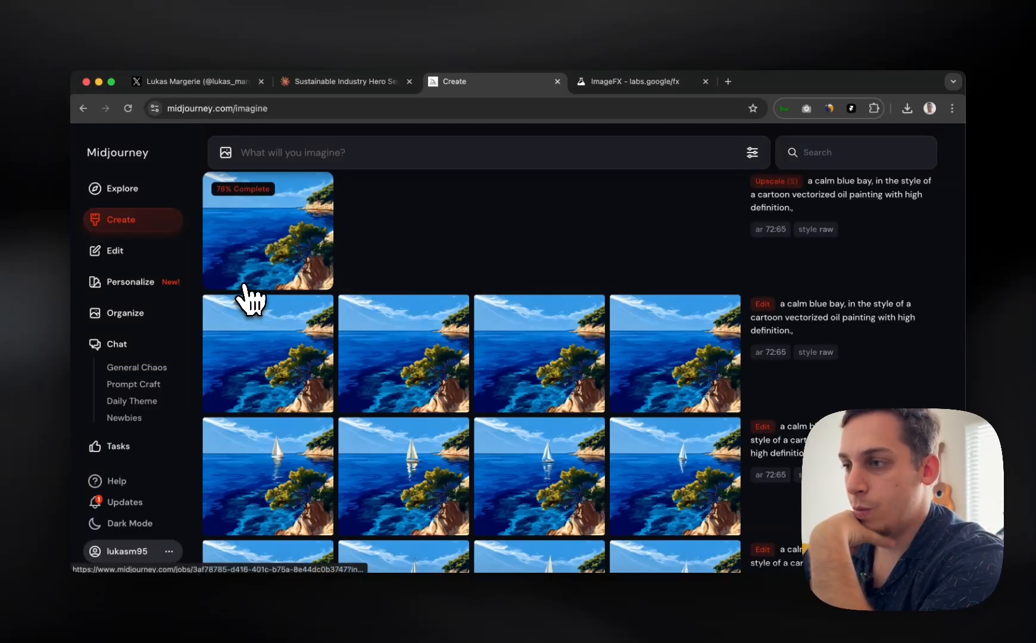
pyautogui.scroll(2, 262, 253)
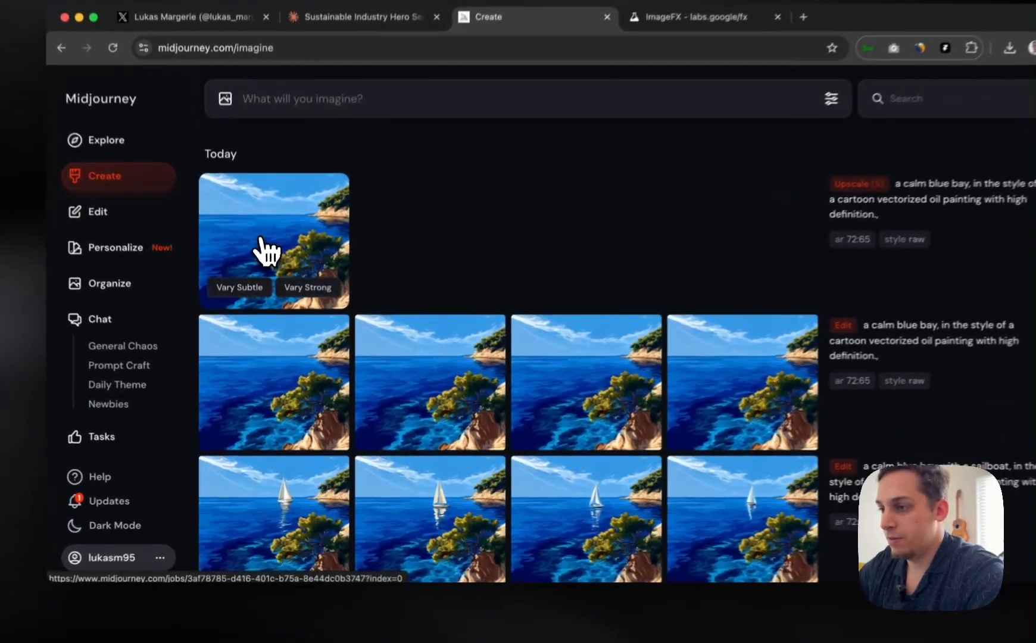
pyautogui.click(262, 279)
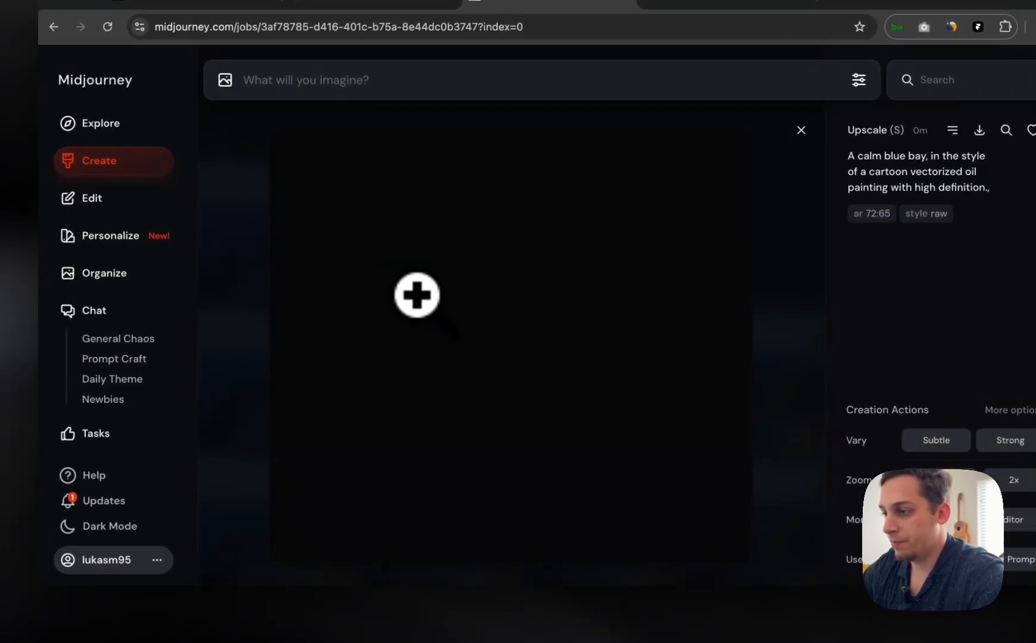
pyautogui.rightClick(385, 335)
pyautogui.click(462, 337)
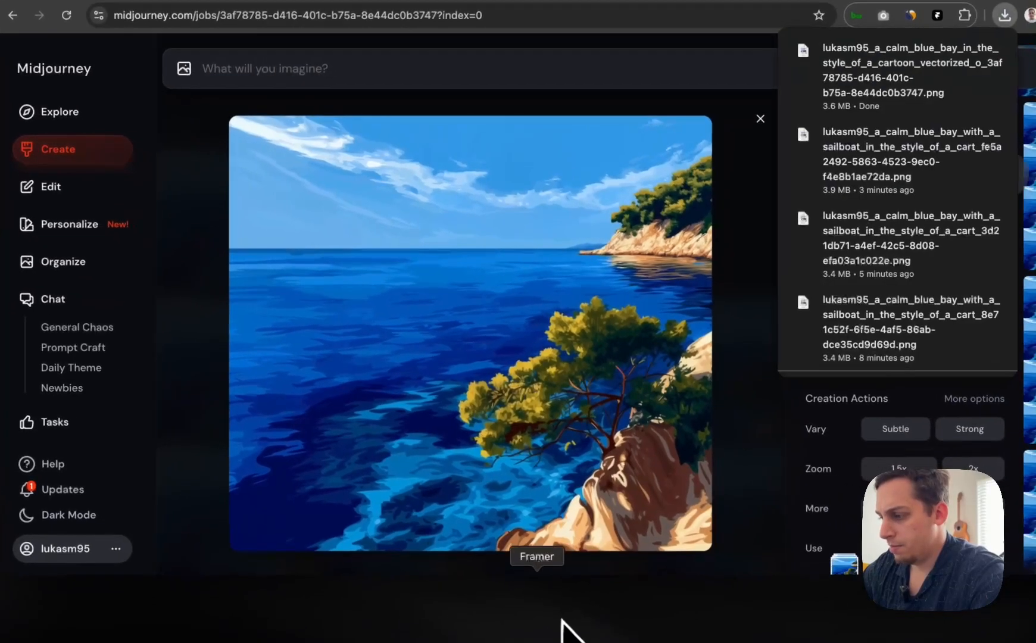
# - Switch to Framer and delete the duplicated /home draft page
pyautogui.click(547, 625)
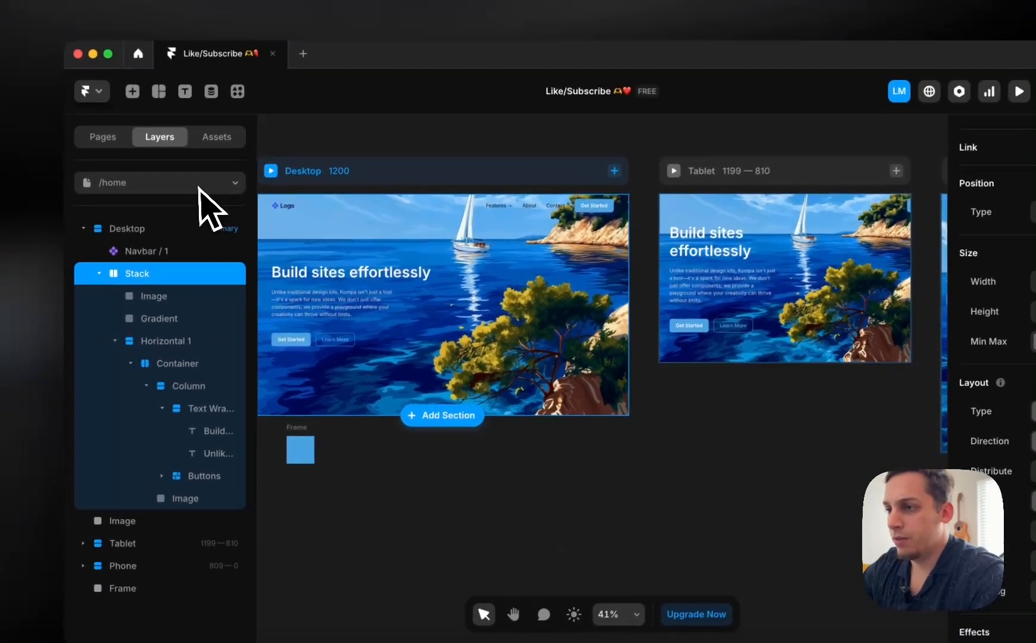
pyautogui.click(119, 142)
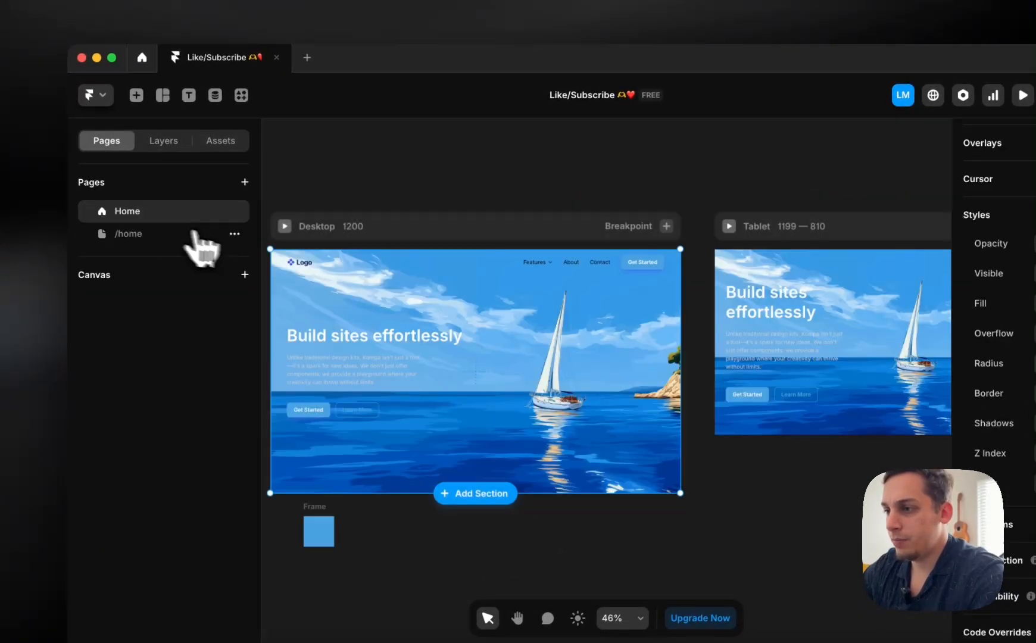
pyautogui.click(235, 234)
pyautogui.click(285, 378)
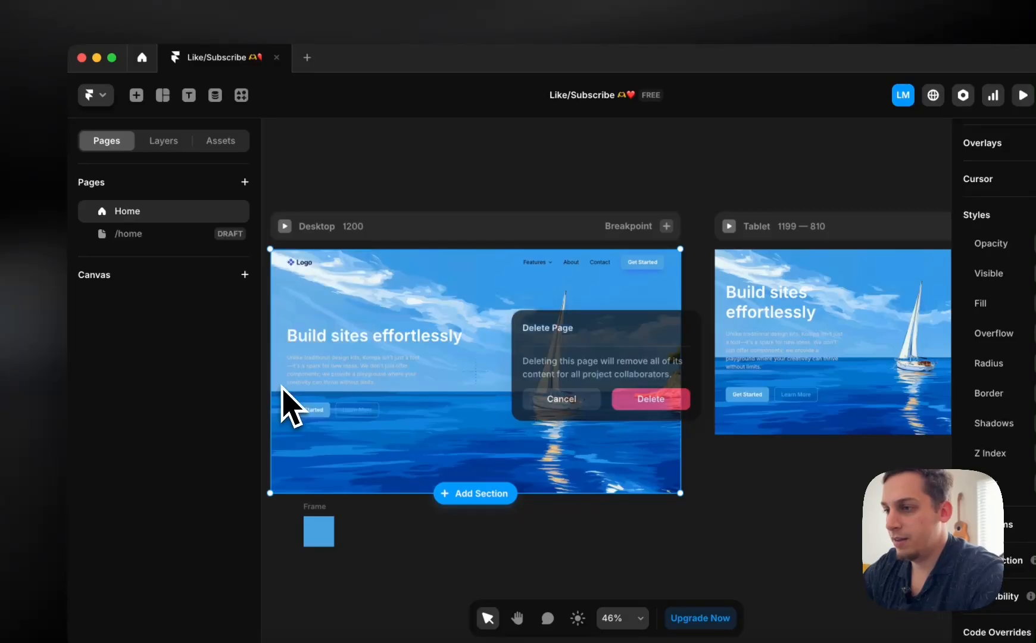
pyautogui.click(557, 398)
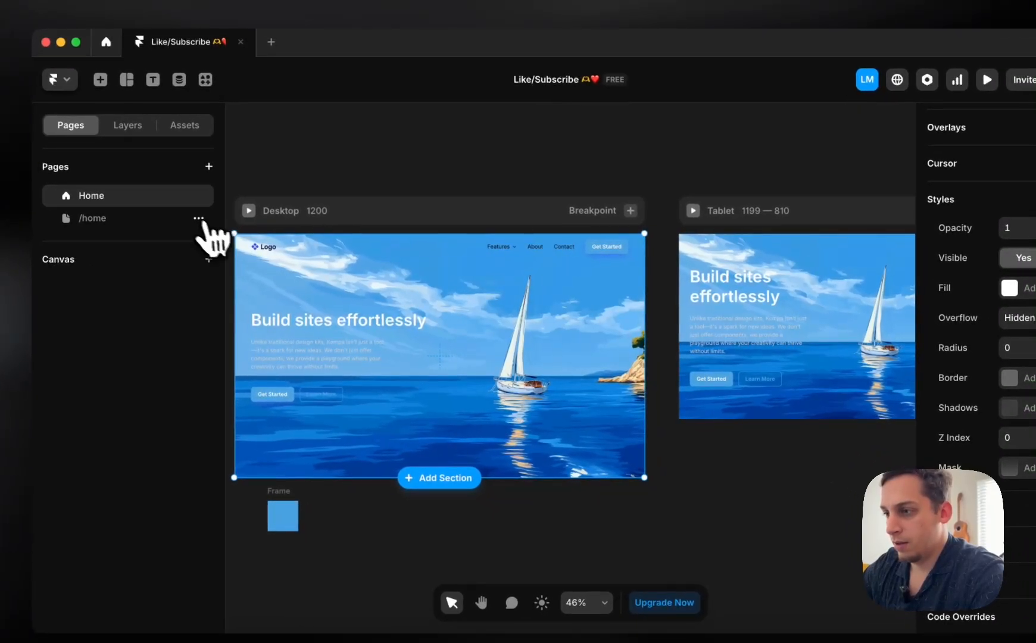
pyautogui.click(205, 219)
pyautogui.click(244, 362)
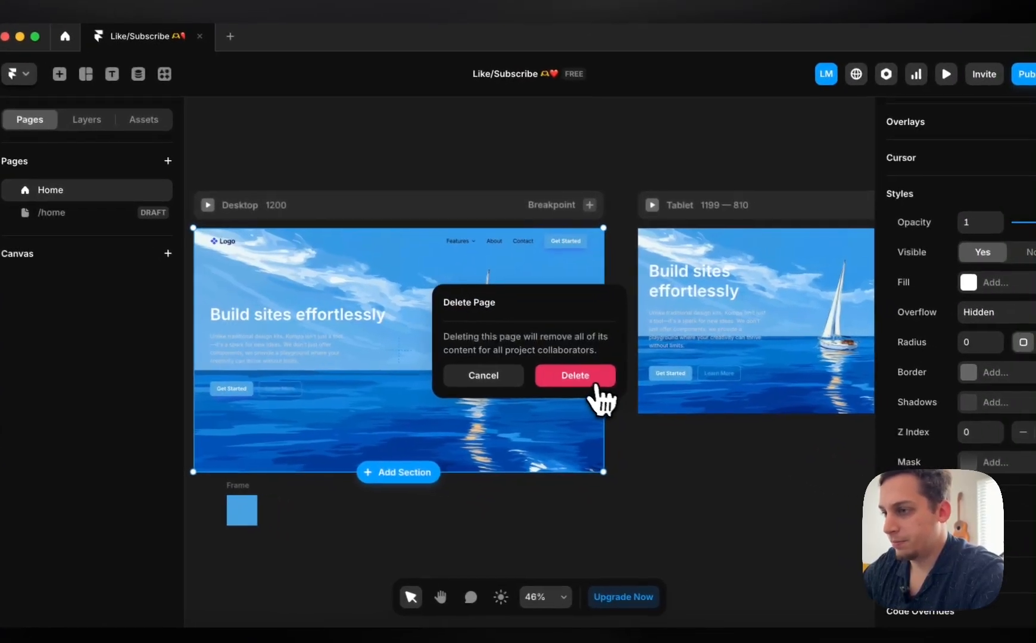
pyautogui.click(618, 385)
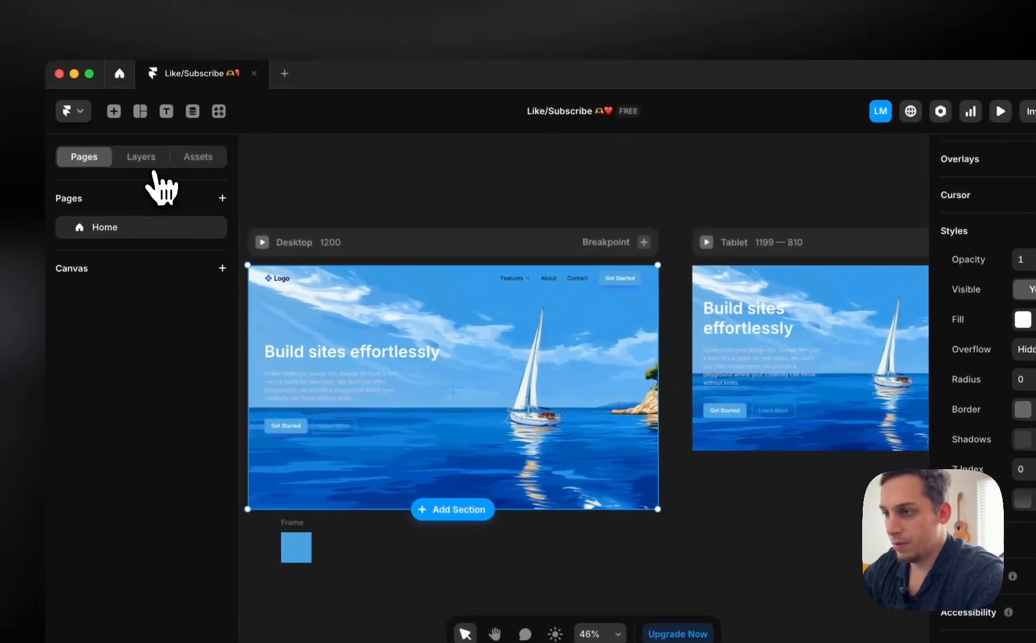
# - Replace the fill image of the Stack's Image layer on Home with the downloaded sailboat-free bay PNG ending in dc0b3747
pyautogui.click(92, 149)
pyautogui.click(197, 315)
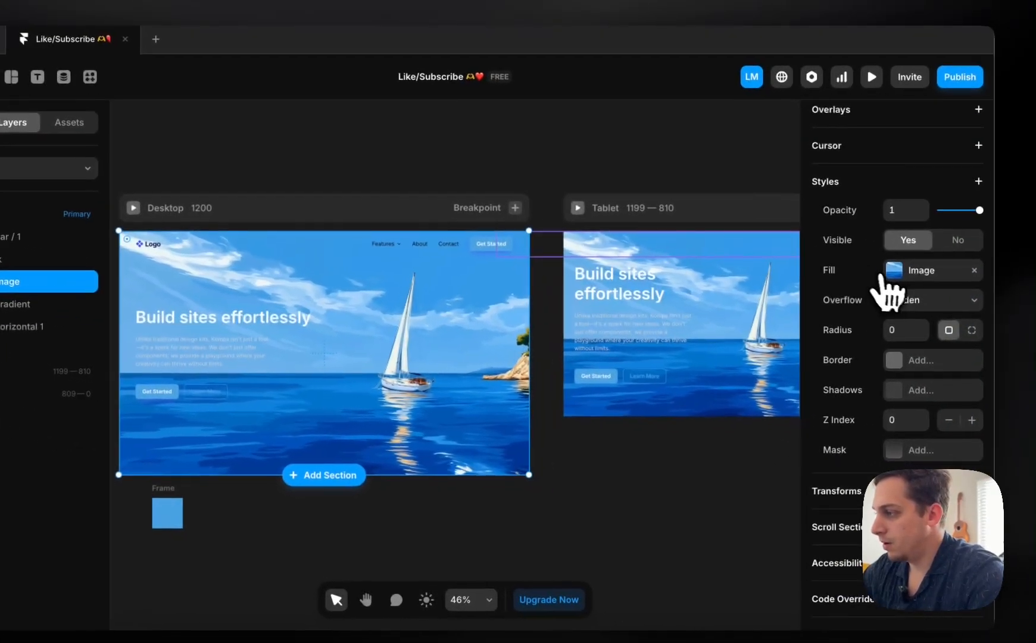
pyautogui.click(893, 267)
pyautogui.moveTo(658, 386)
pyautogui.click(700, 392)
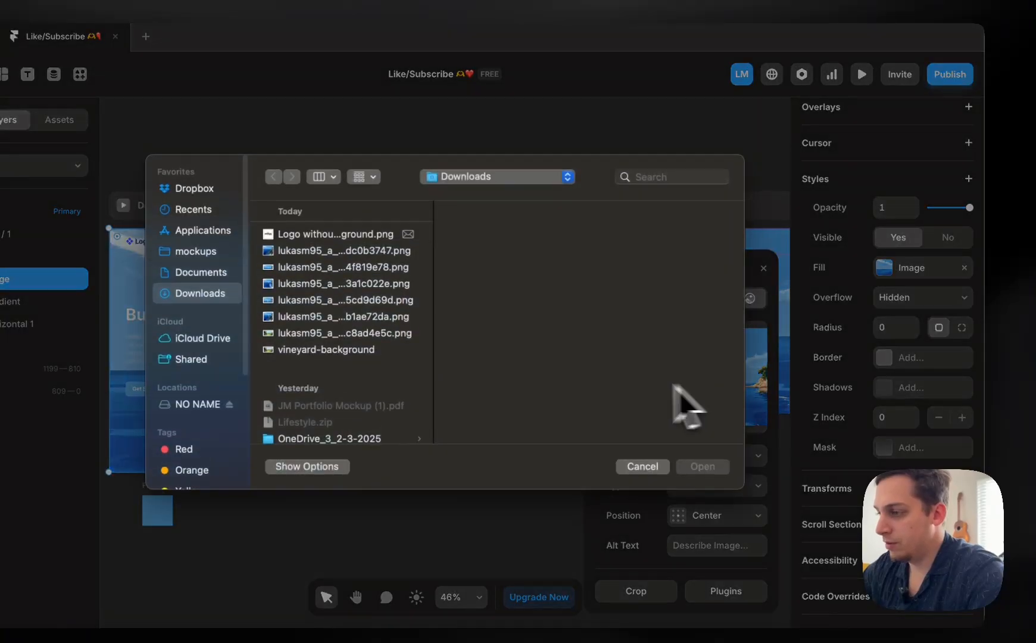
pyautogui.click(378, 322)
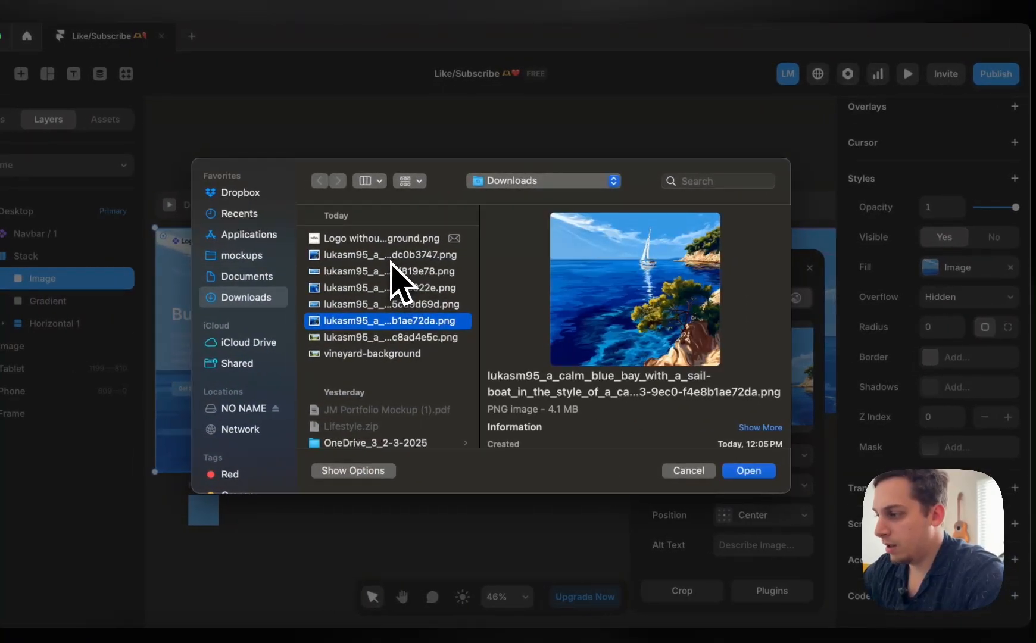
pyautogui.click(391, 259)
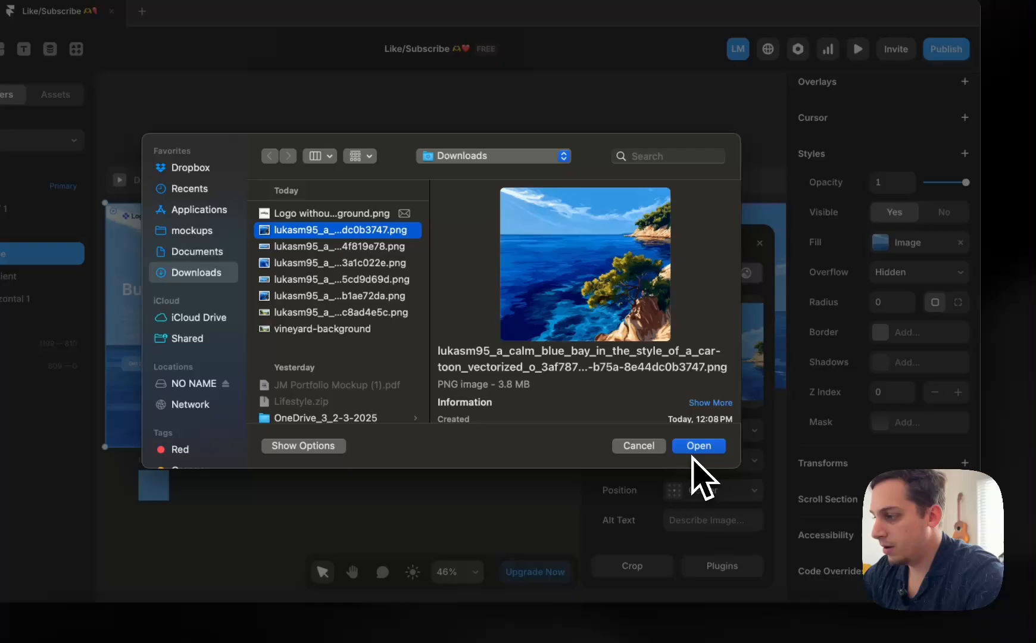
pyautogui.click(745, 472)
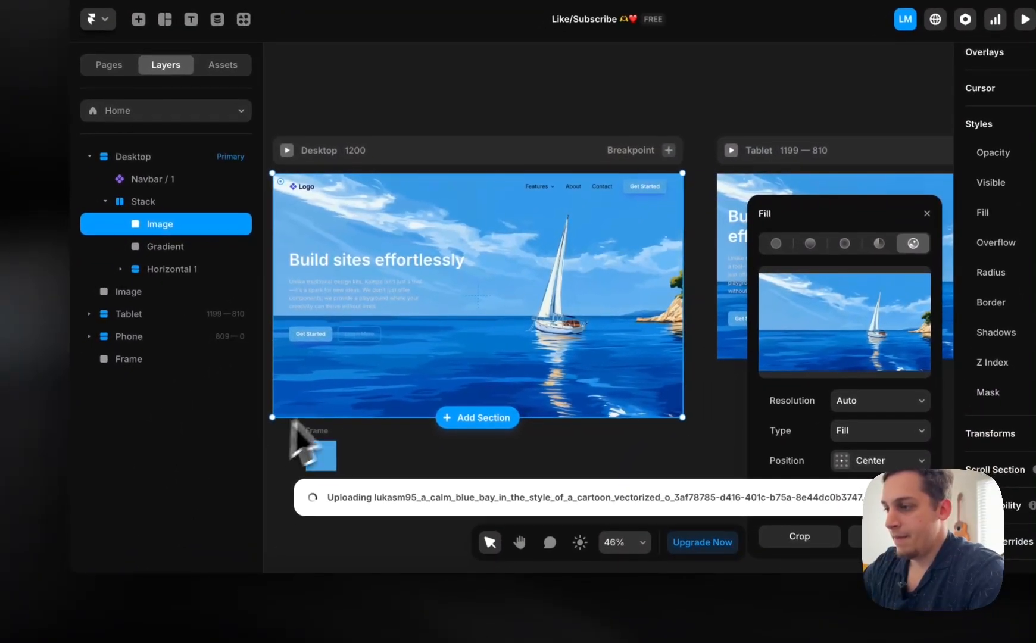
# - Examine the new background in the desktop, tablet and phone breakpoints and compare it with the cow reference image
pyautogui.hscroll(-2, 368, 363)
pyautogui.scroll(-1, 368, 363)
pyautogui.hscroll(1, 368, 364)
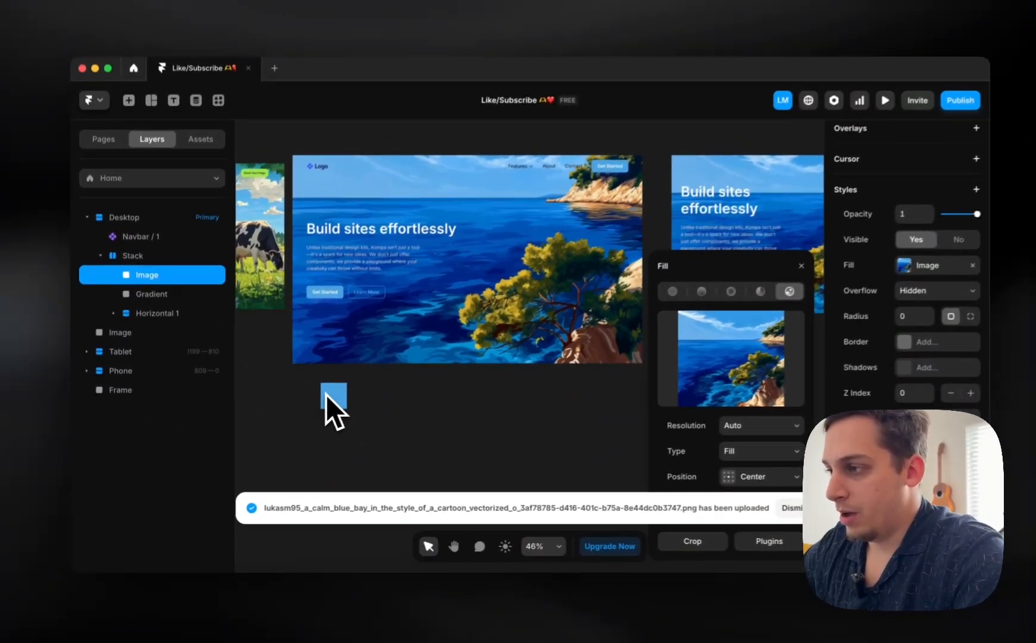
pyautogui.hscroll(5, 375, 361)
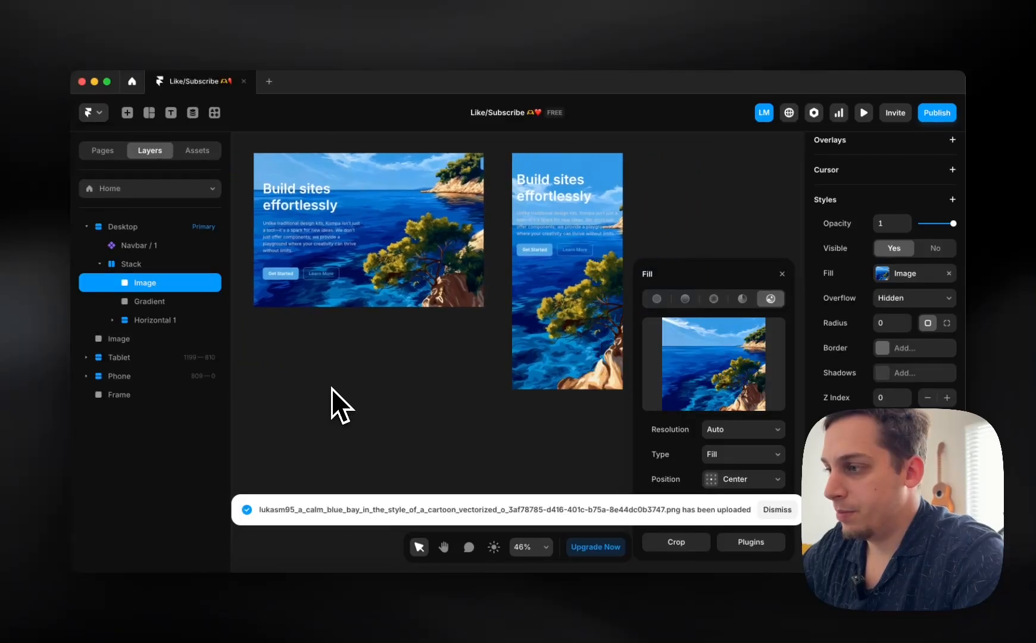
pyautogui.hscroll(2, 332, 388)
pyautogui.hscroll(-10, 381, 362)
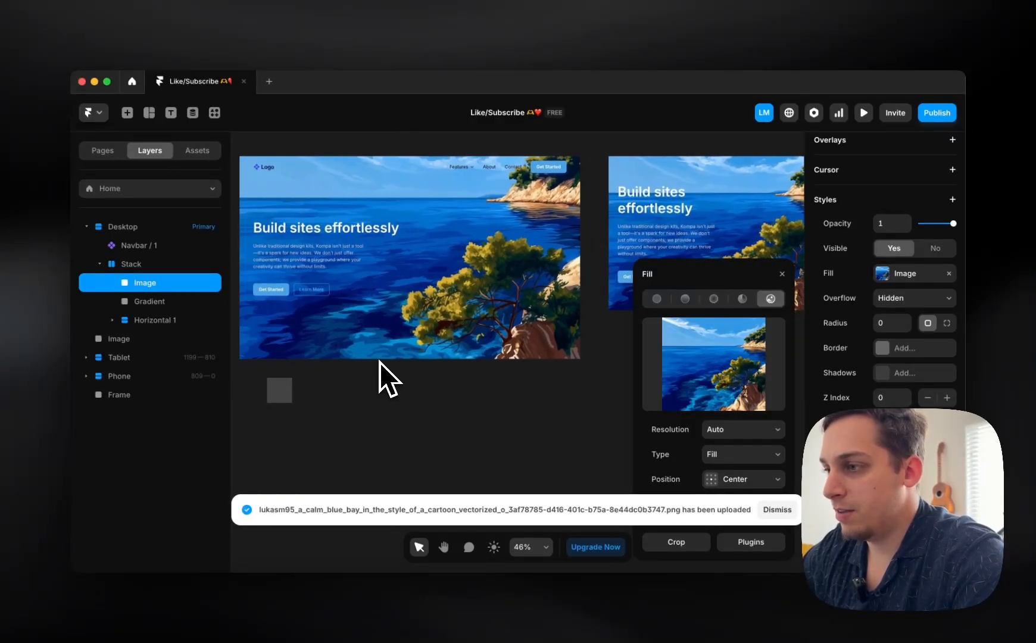
pyautogui.hscroll(-2, 379, 362)
pyautogui.scroll(1, 379, 362)
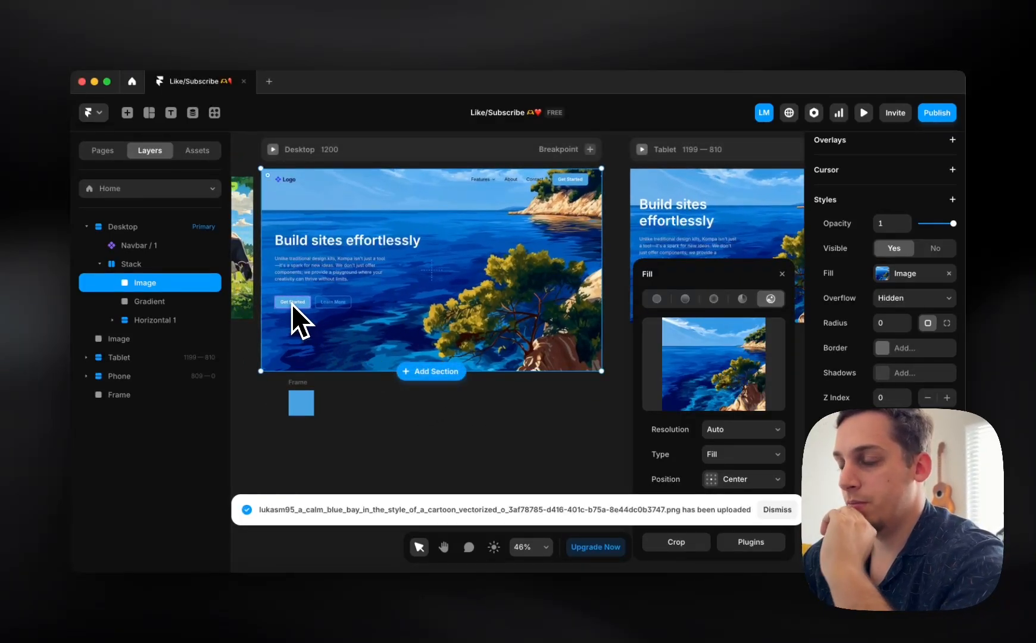
pyautogui.hscroll(-2, 291, 303)
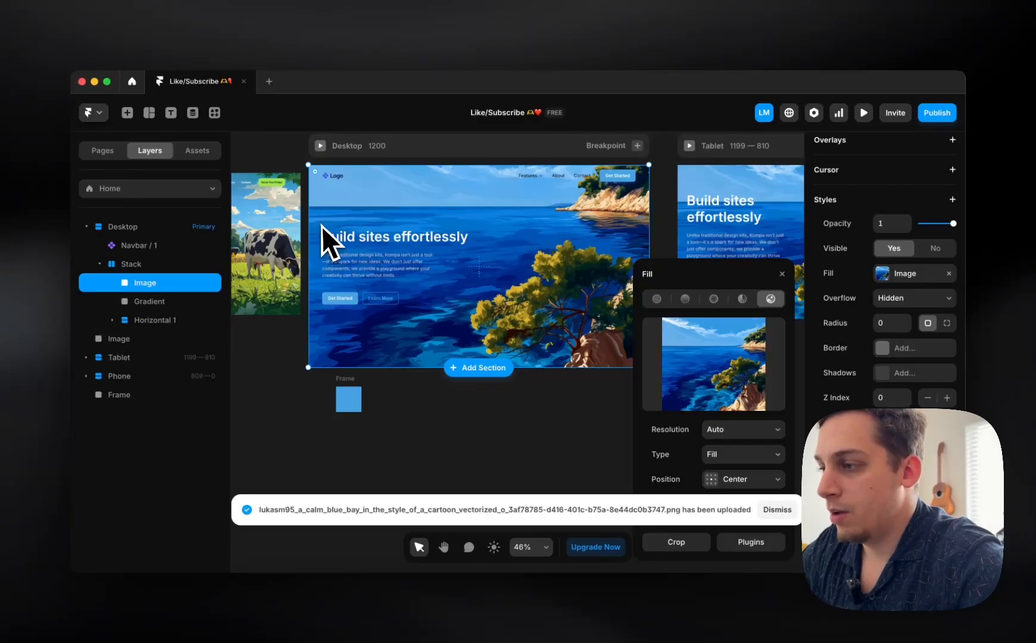
pyautogui.scroll(5, 317, 224)
pyautogui.scroll(2, 317, 223)
pyautogui.hscroll(2, 316, 223)
pyautogui.scroll(-3, 316, 224)
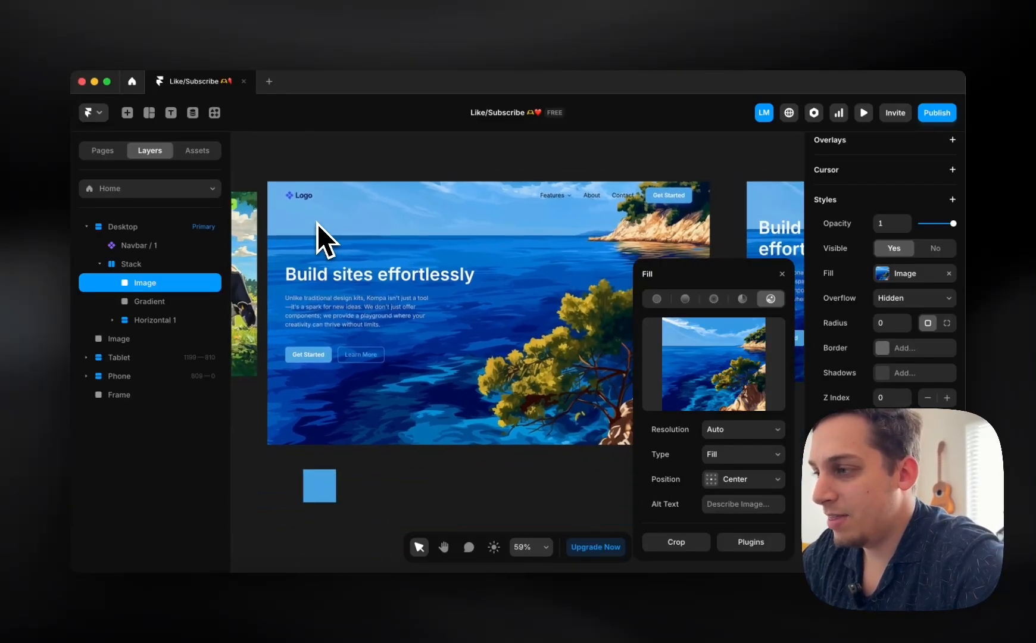
pyautogui.hscroll(-6, 317, 223)
pyautogui.hscroll(6, 316, 224)
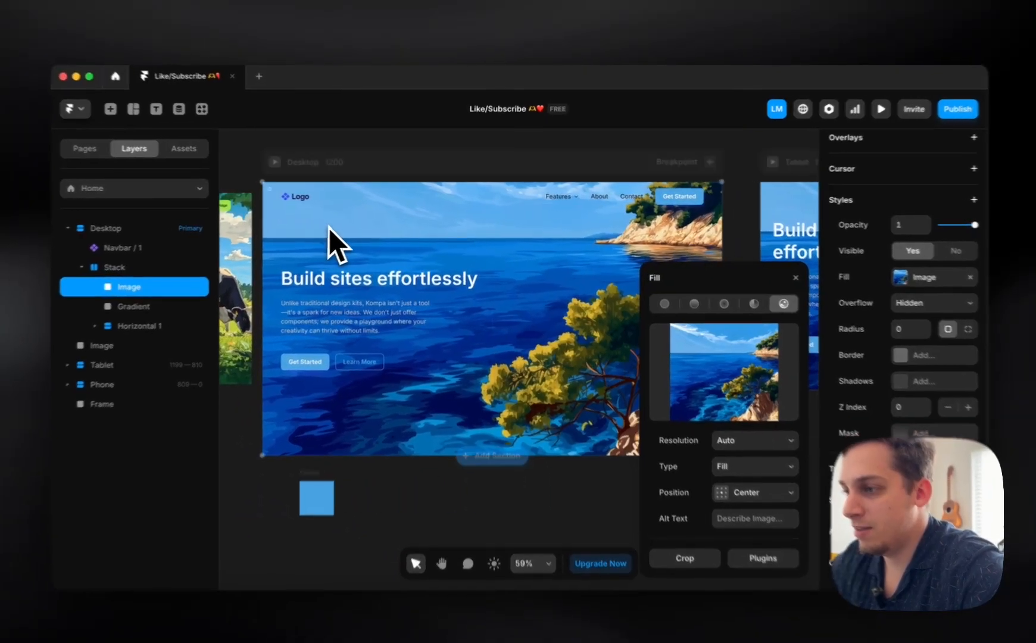
# - Give the hero's Gradient layer a radial gradient fill and delete the "blue" color style
pyautogui.click(326, 241)
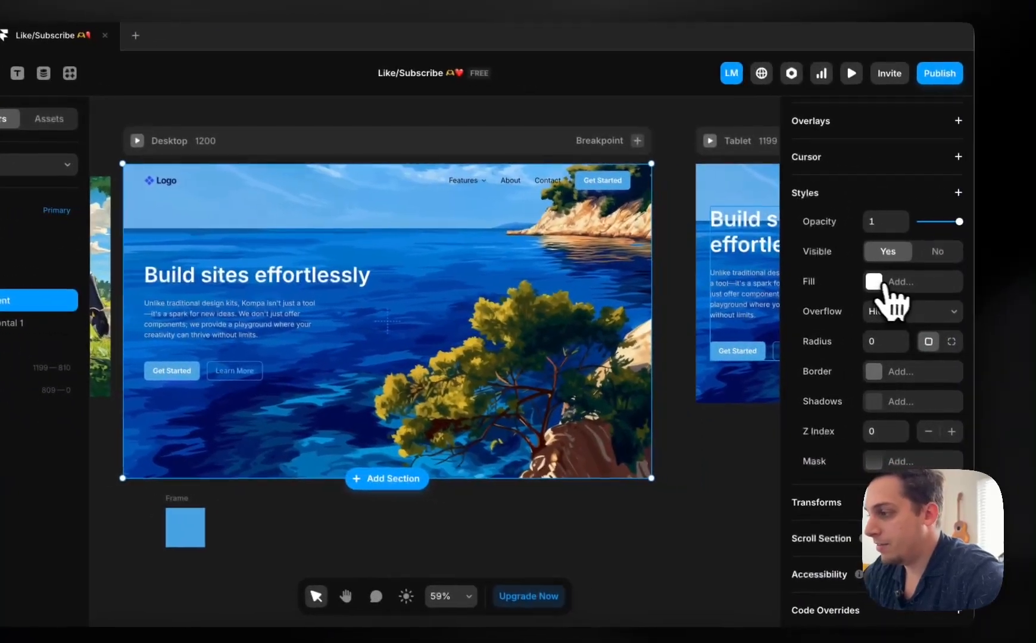
pyautogui.click(955, 290)
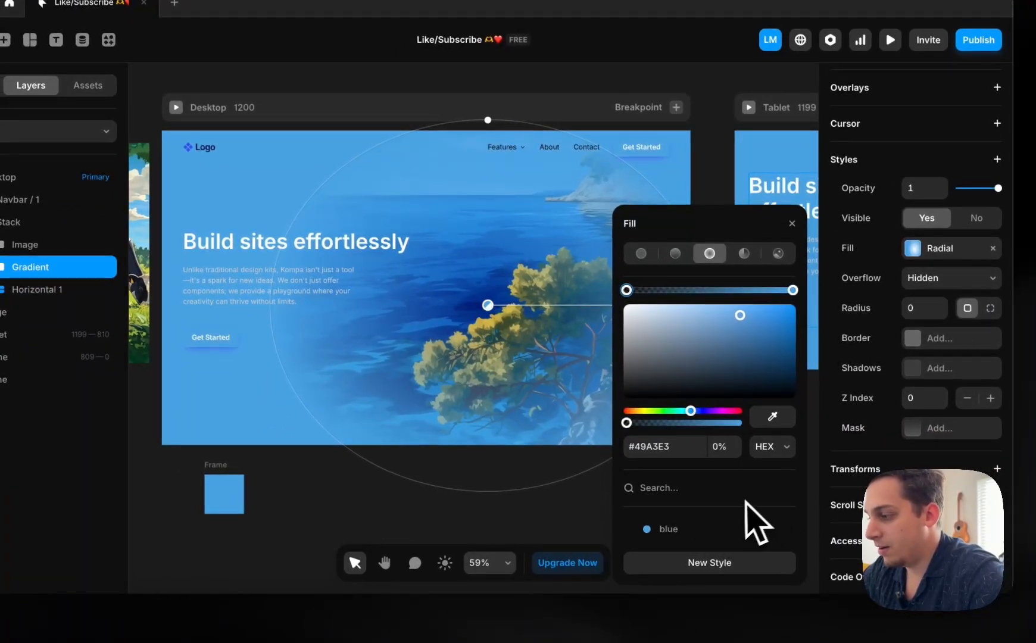
pyautogui.rightClick(735, 531)
pyautogui.click(757, 512)
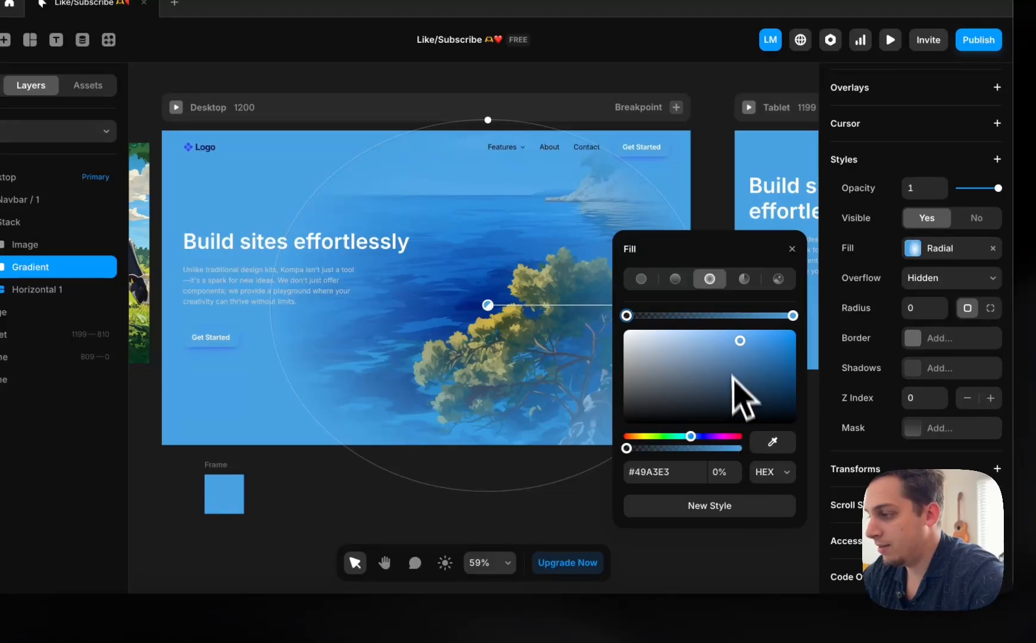
# - Recolor the radial gradient's stops to #000305 at 0% opacity in the center and #000000 at 100% at the outer edge
pyautogui.moveTo(732, 375); pyautogui.dragTo(809, 423)
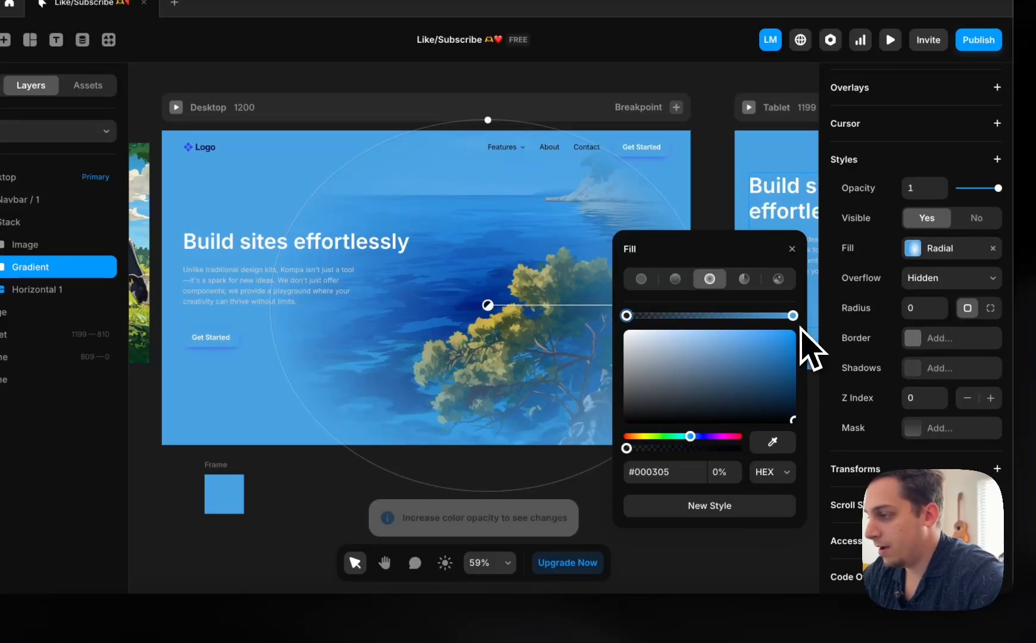
pyautogui.click(793, 315)
pyautogui.moveTo(793, 338); pyautogui.dragTo(798, 424)
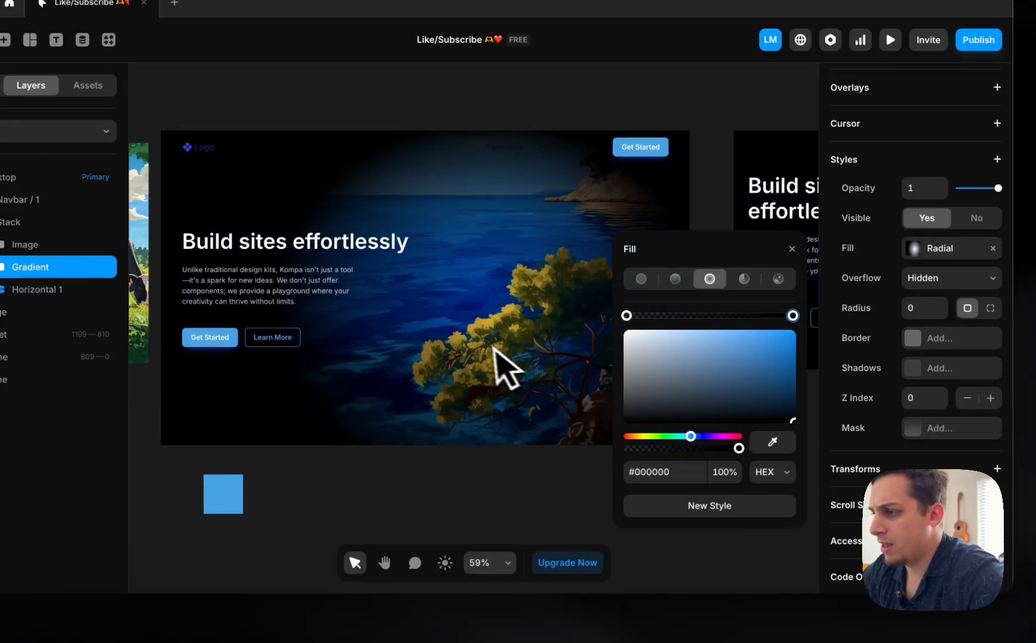
pyautogui.scroll(-3, 490, 364)
pyautogui.hscroll(4, 512, 351)
pyautogui.moveTo(471, 299); pyautogui.dragTo(532, 299)
pyautogui.hscroll(-3, 500, 309)
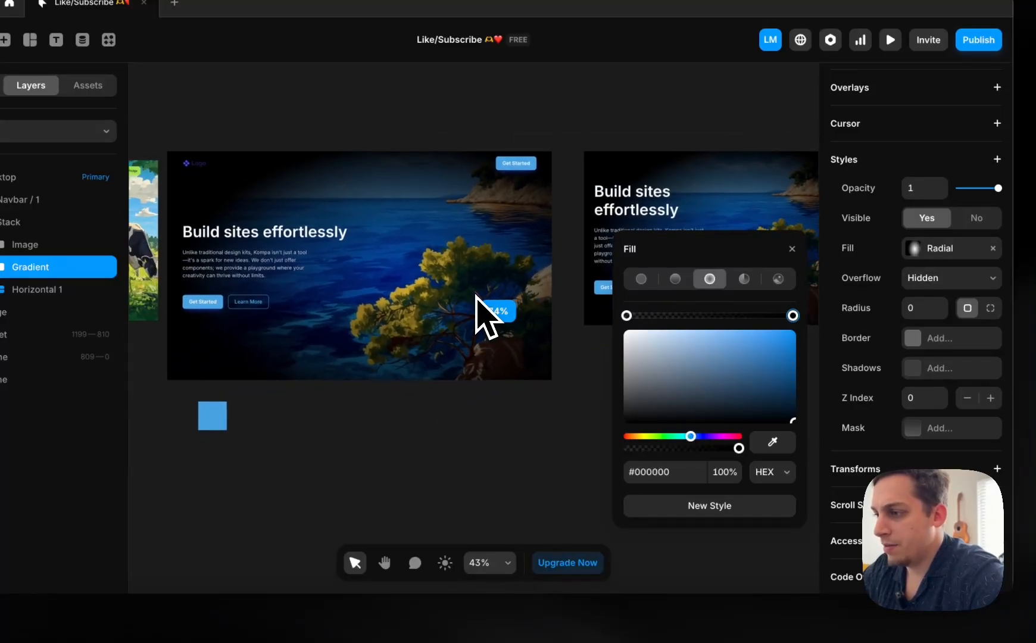
# - Try lower opacities on the radial gradient's outer #000000 stop, settling on 80%
pyautogui.moveTo(412, 180); pyautogui.dragTo(415, 141)
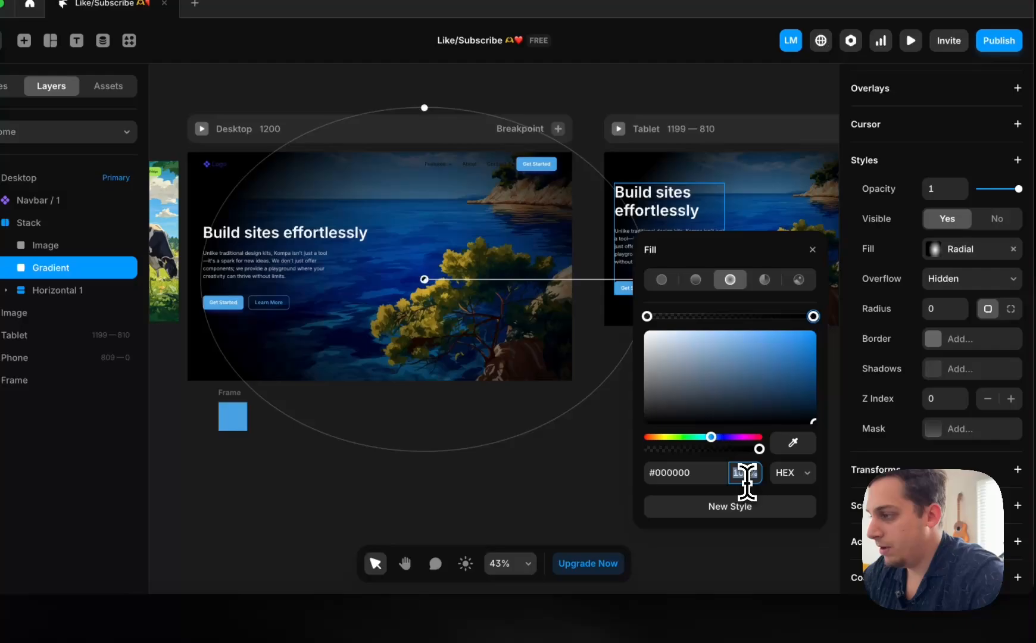
pyautogui.click(735, 507)
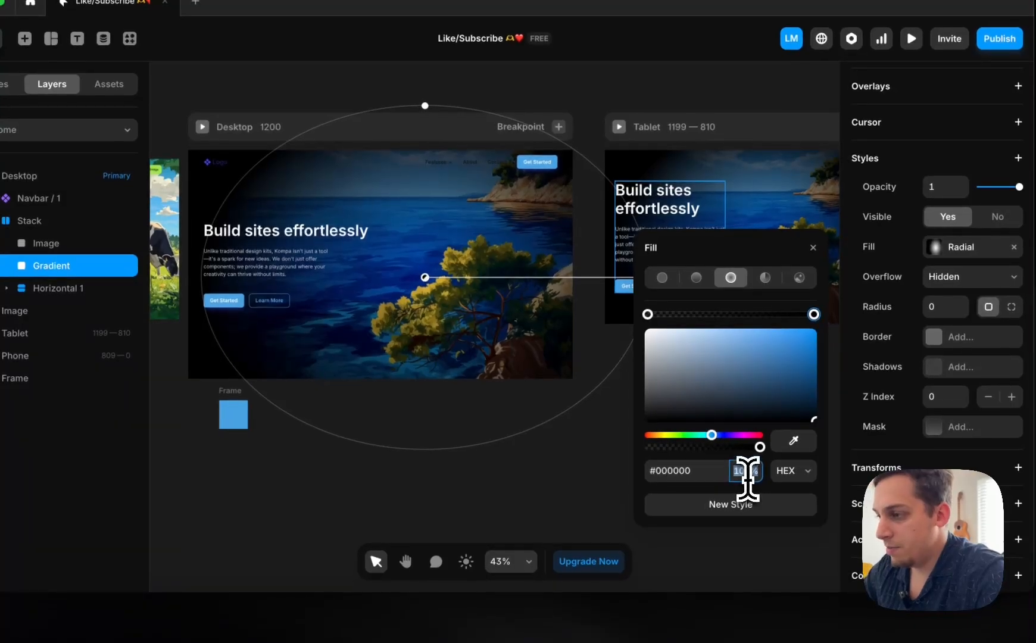
pyautogui.write('60')
pyautogui.hotkey('shift', 'Down')
pyautogui.hotkey('shift', 'Down')
pyautogui.hotkey('shift', 'Up')
pyautogui.hotkey('shift', 'Up')
pyautogui.hotkey('shift', 'Up')
pyautogui.hotkey('shift', 'Up')
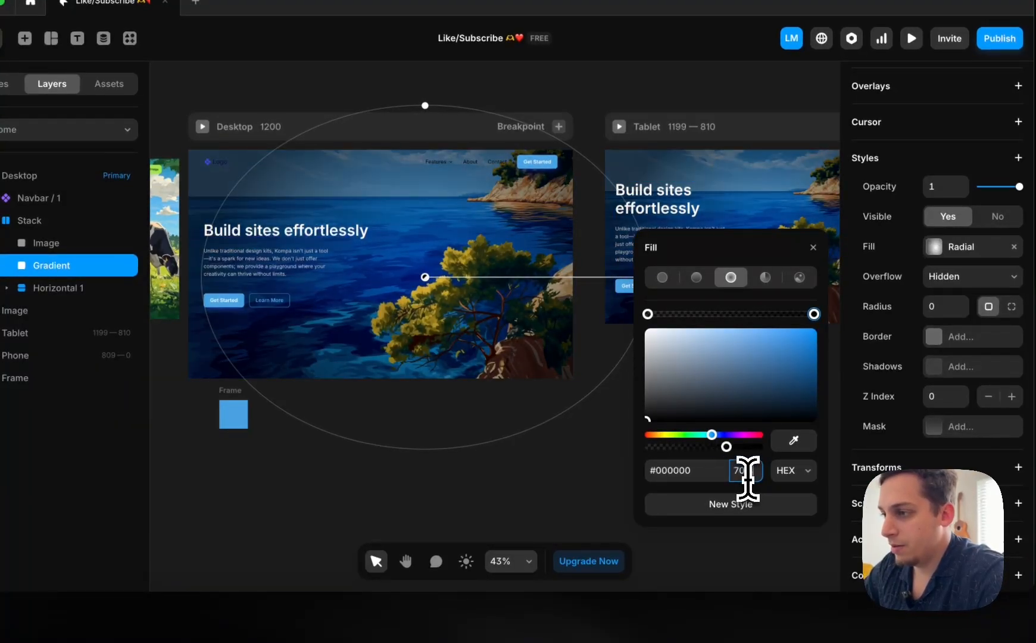
# - Try a vertical linear fill on the Gradient layer, extending its #000000 end below the hero's lower edge
pyautogui.click(698, 277)
pyautogui.moveTo(380, 375); pyautogui.dragTo(379, 413)
pyautogui.click(488, 423)
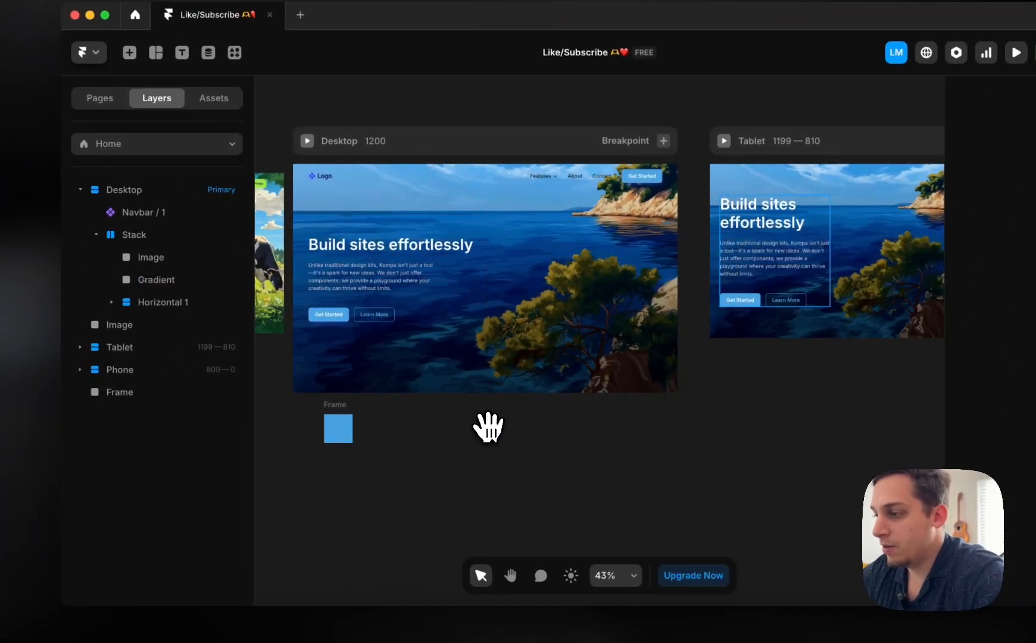
# - Turn the Gradient layer's linear fill horizontal, with the transparent stop at the hero's right edge and the #000000 stop at its left edge
pyautogui.click(488, 391)
pyautogui.click(156, 280)
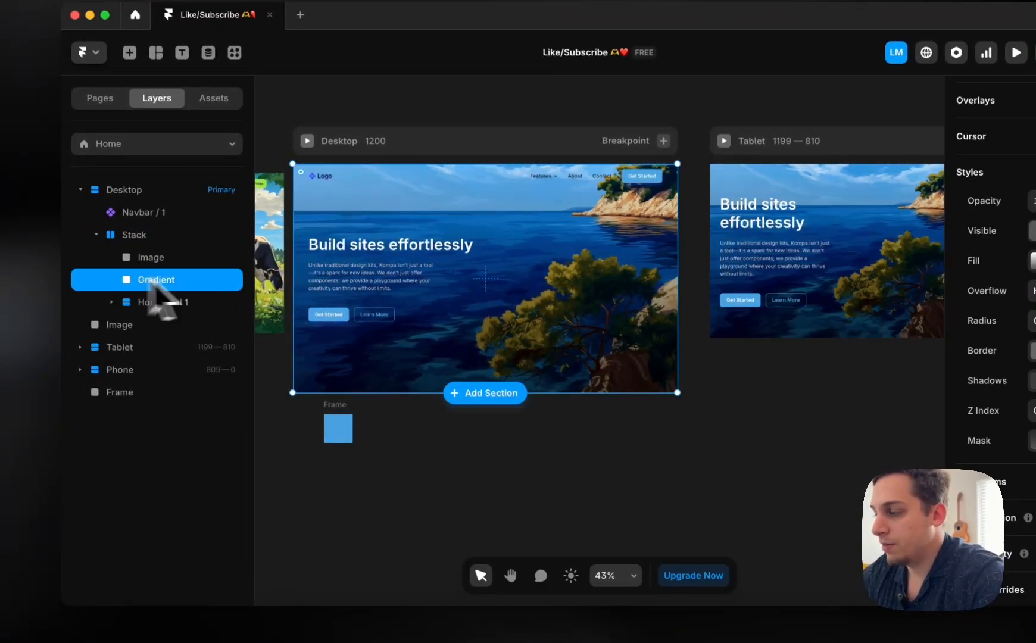
pyautogui.click(881, 262)
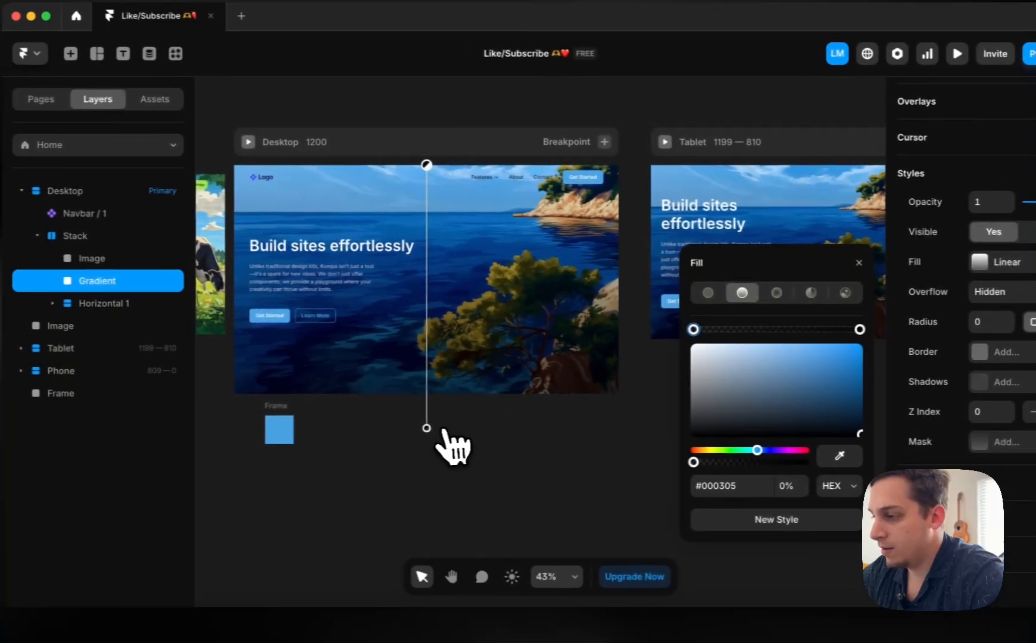
pyautogui.moveTo(309, 432); pyautogui.dragTo(181, 321)
pyautogui.moveTo(300, 322); pyautogui.dragTo(311, 287)
pyautogui.hscroll(-2, 297, 283)
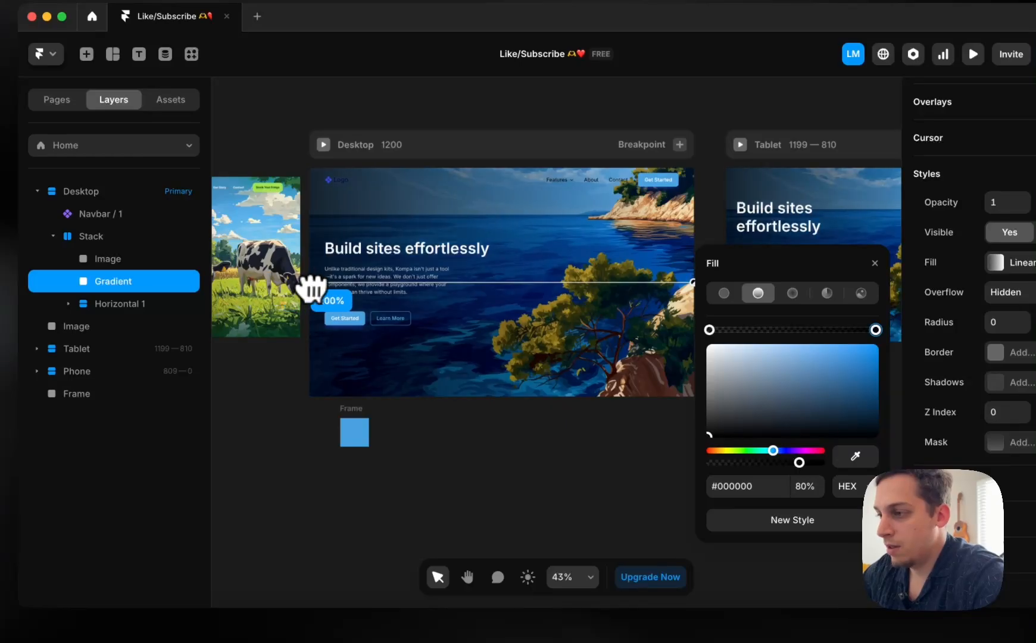
pyautogui.hscroll(2, 315, 287)
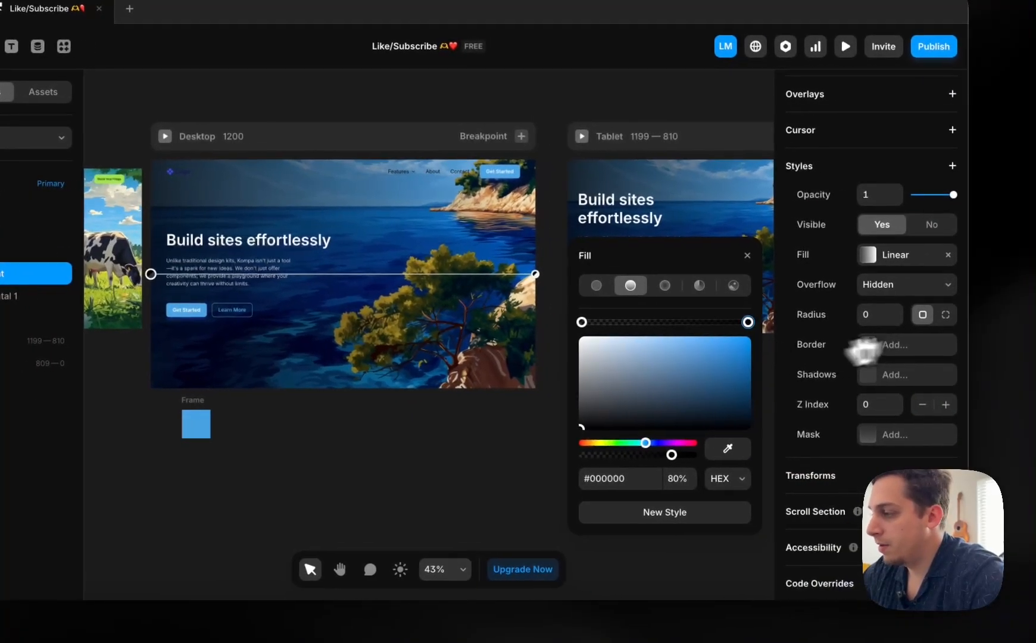
# - Set the linear gradient's #000000 stop to 100% opacity and move the transparent stop to about the middle of the hero
pyautogui.write('100')
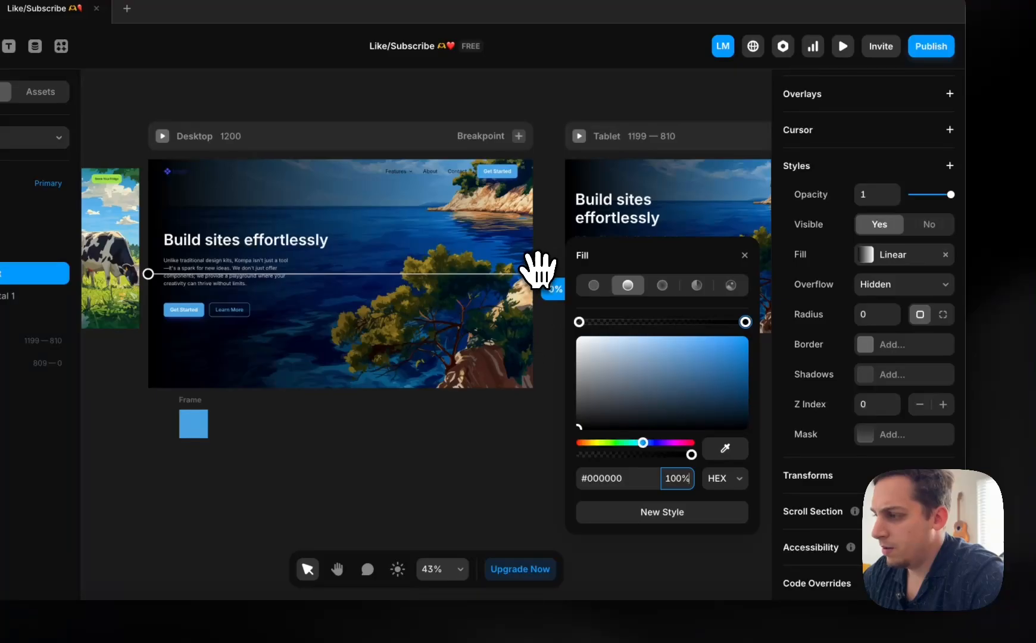
pyautogui.moveTo(538, 271); pyautogui.dragTo(364, 278)
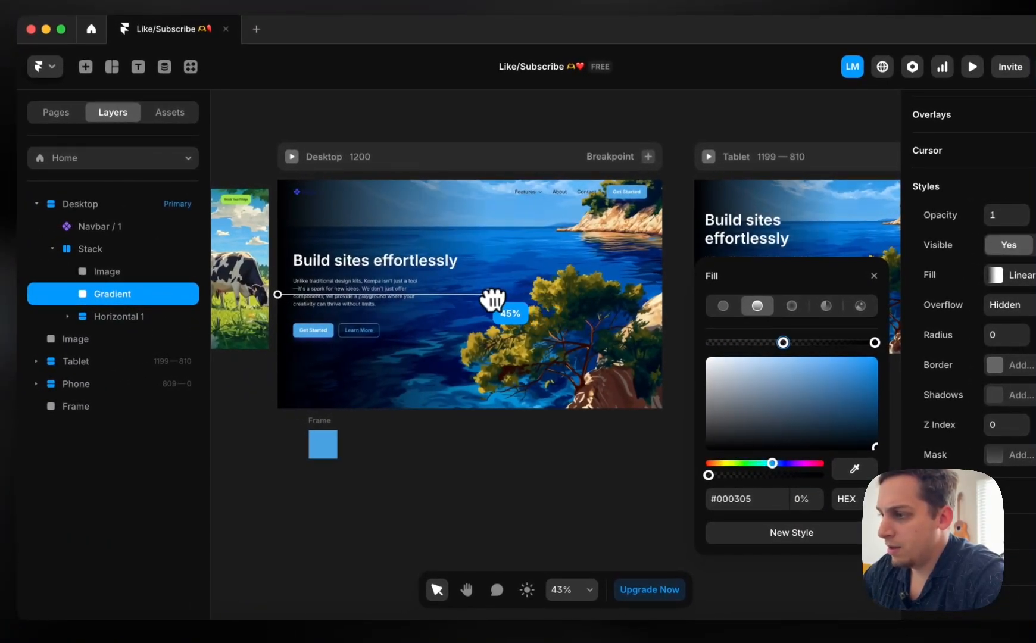
pyautogui.moveTo(493, 299); pyautogui.dragTo(478, 298)
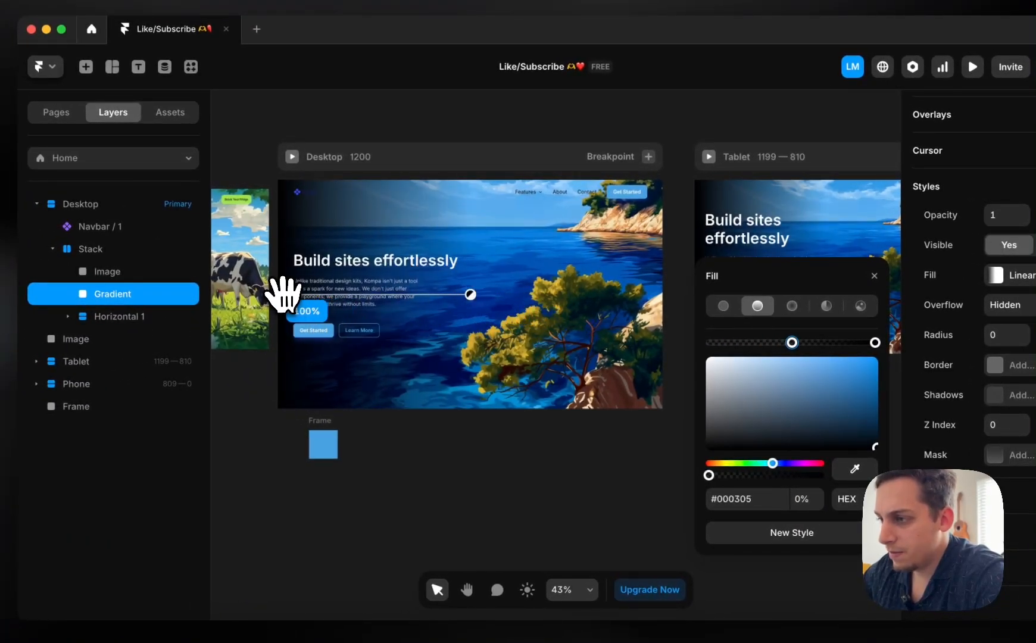
pyautogui.moveTo(285, 293); pyautogui.dragTo(260, 260)
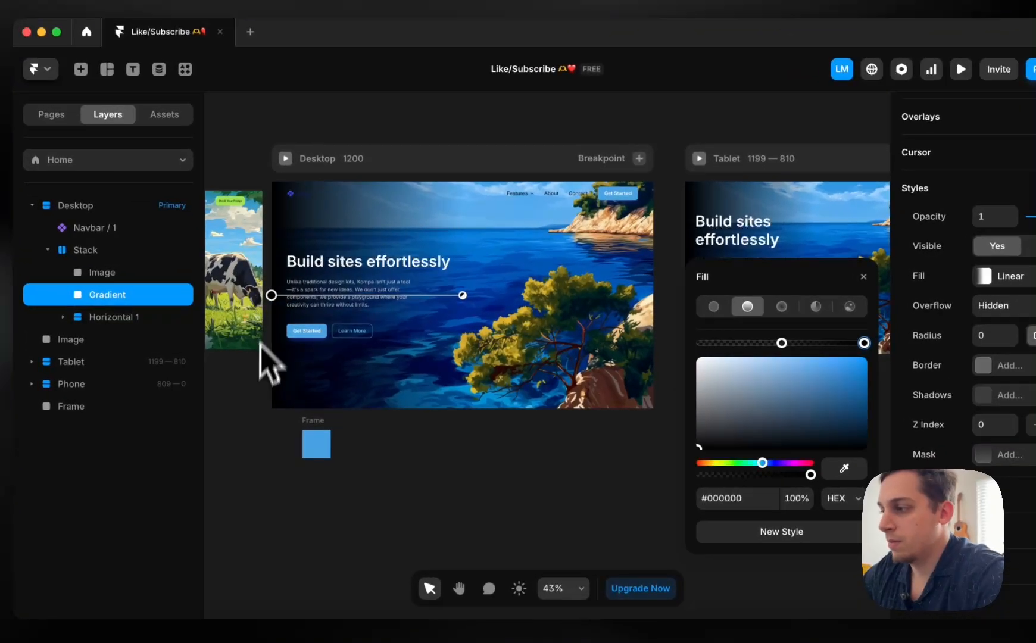
pyautogui.click(268, 377)
# - Compare the hero with the cow reference, then switch the Gradient layer back to radial and return its transparent stop to the gradient's center
pyautogui.scroll(-2, 267, 377)
pyautogui.hscroll(-3, 267, 377)
pyautogui.scroll(3, 260, 409)
pyautogui.hscroll(-3, 260, 409)
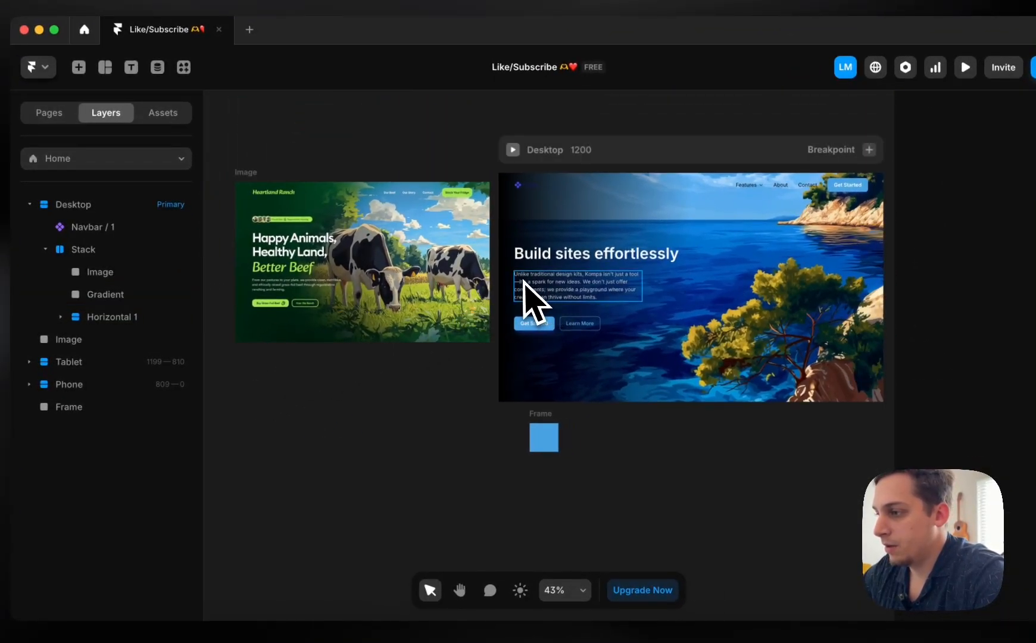
pyautogui.click(512, 282)
pyautogui.click(988, 276)
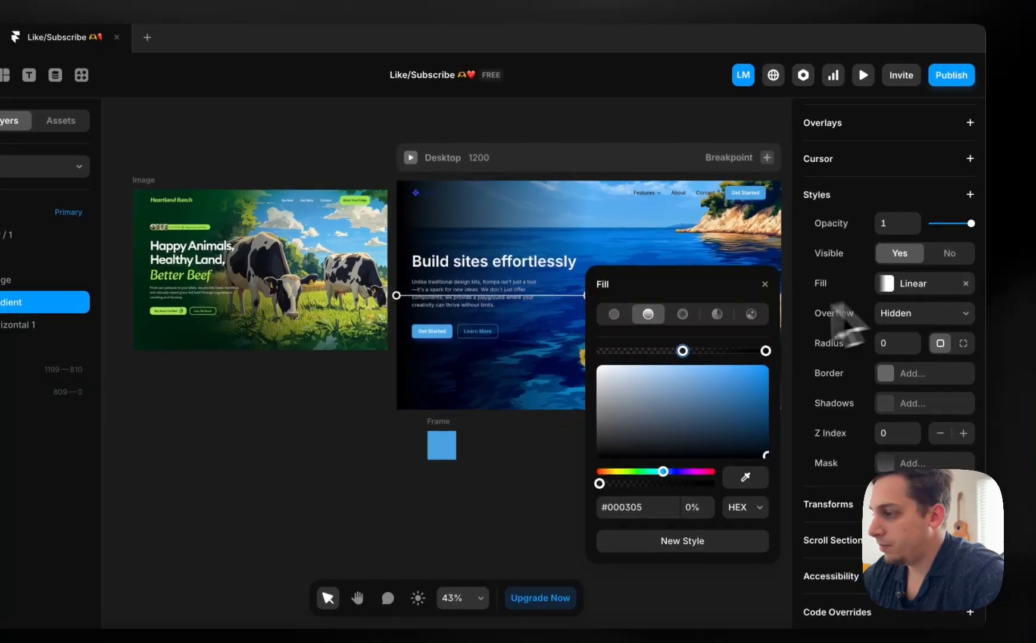
pyautogui.click(682, 314)
pyautogui.hscroll(3, 455, 308)
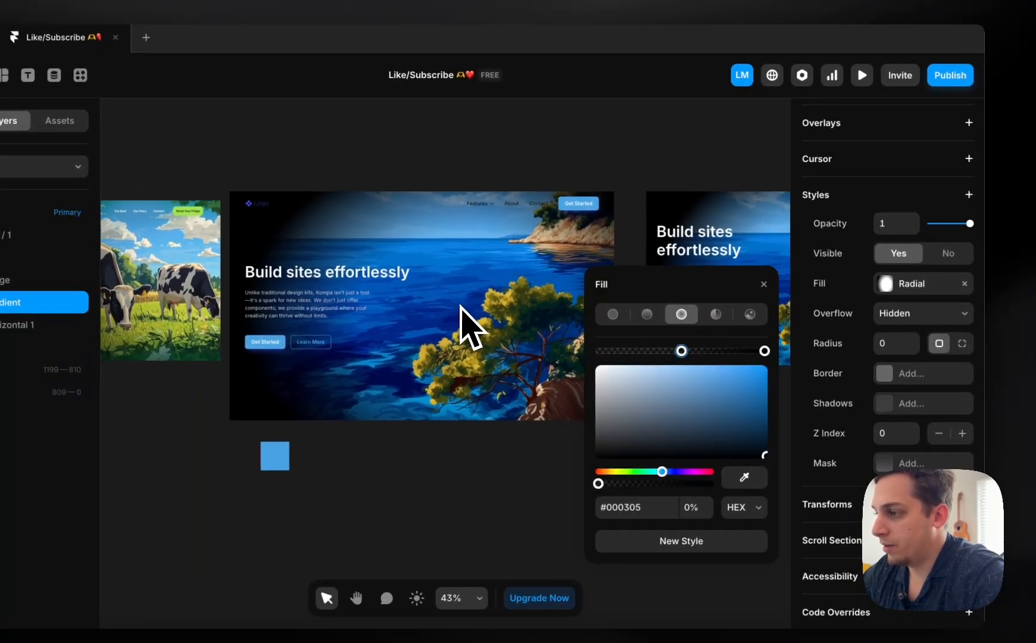
pyautogui.hscroll(-1, 461, 306)
pyautogui.hscroll(3, 396, 259)
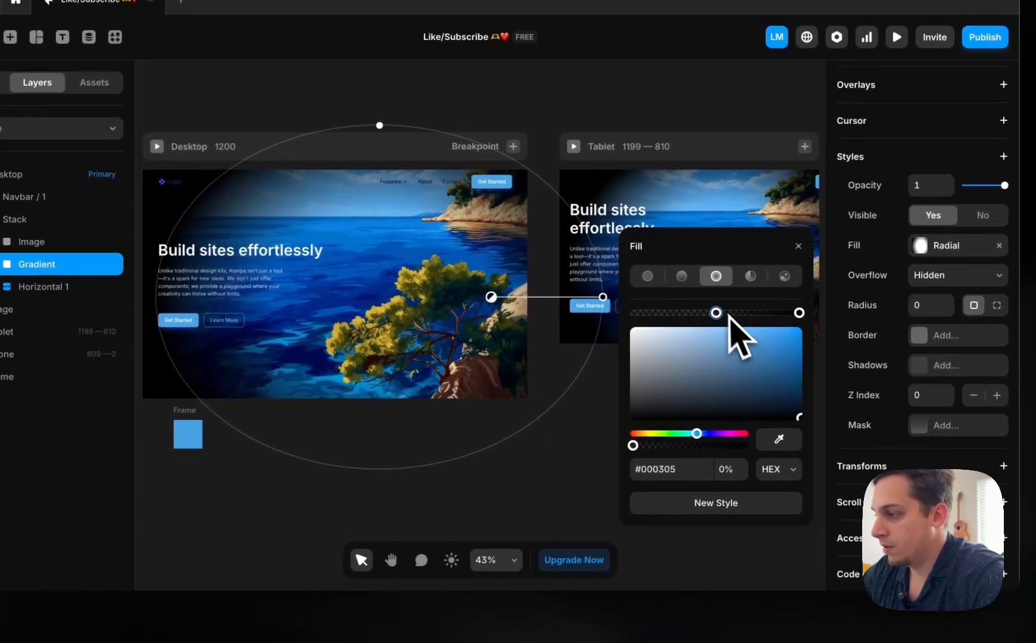
pyautogui.moveTo(736, 351); pyautogui.dragTo(663, 355)
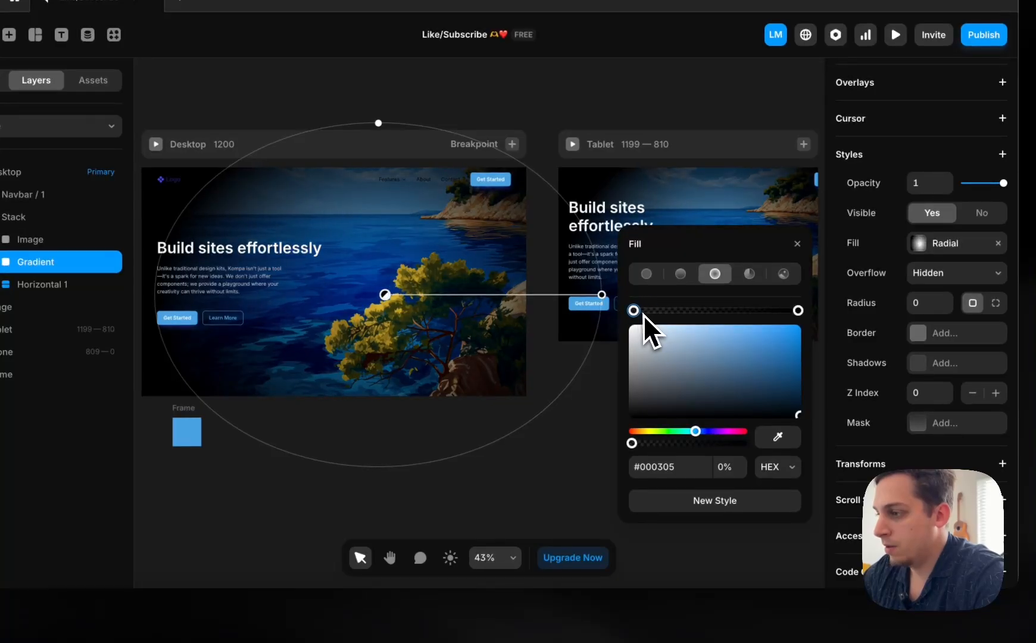
pyautogui.moveTo(634, 310)
pyautogui.mouseDown()
pyautogui.moveTo(756, 317)
pyautogui.moveTo(634, 320)
pyautogui.mouseUp()
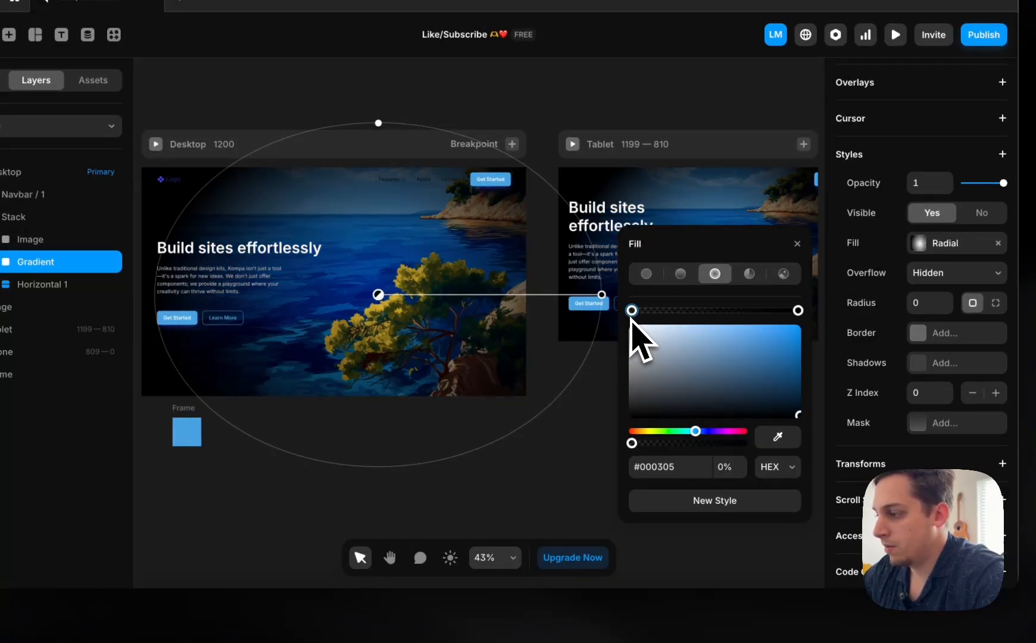
# - Add two stops to the radial gradient: 0% opacity about a third of the way out and 71% opacity about two thirds out
pyautogui.click(691, 314)
pyautogui.write('0')
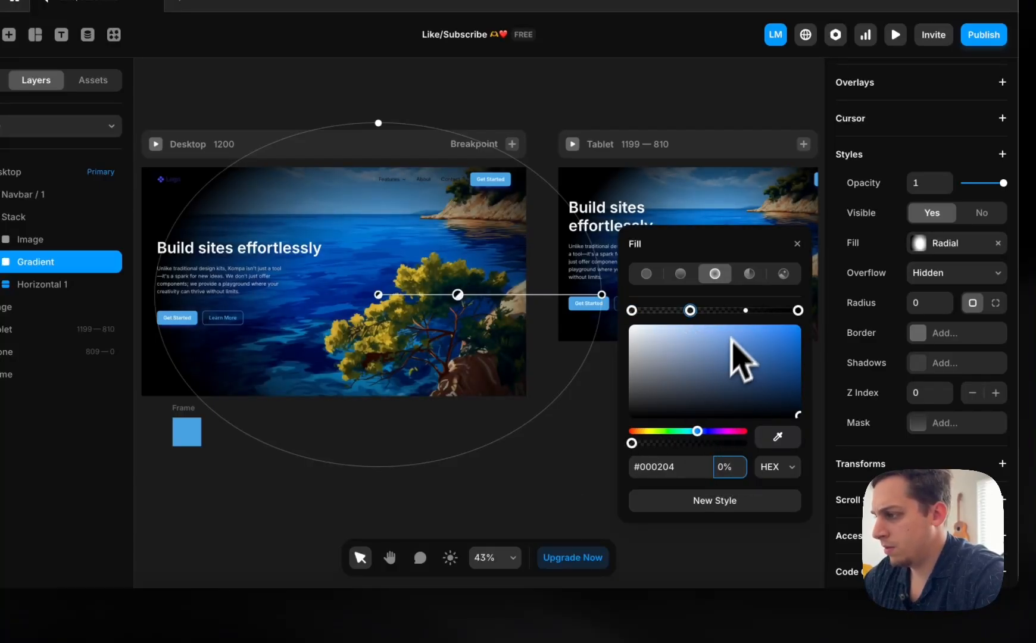
pyautogui.click(747, 311)
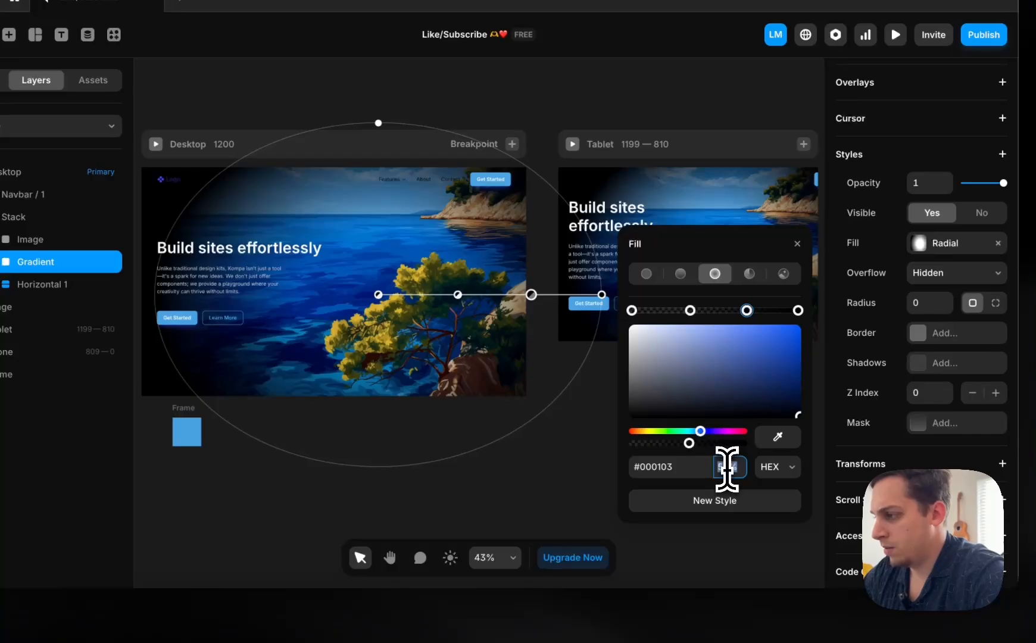
pyautogui.hotkey('shift', 'Down')
pyautogui.hotkey('shift', 'Down')
pyautogui.hotkey('shift', 'Down')
pyautogui.hotkey('shift', 'Up')
pyautogui.hotkey('shift', 'Up')
pyautogui.hotkey('shift', 'Up')
pyautogui.hotkey('shift', 'Up')
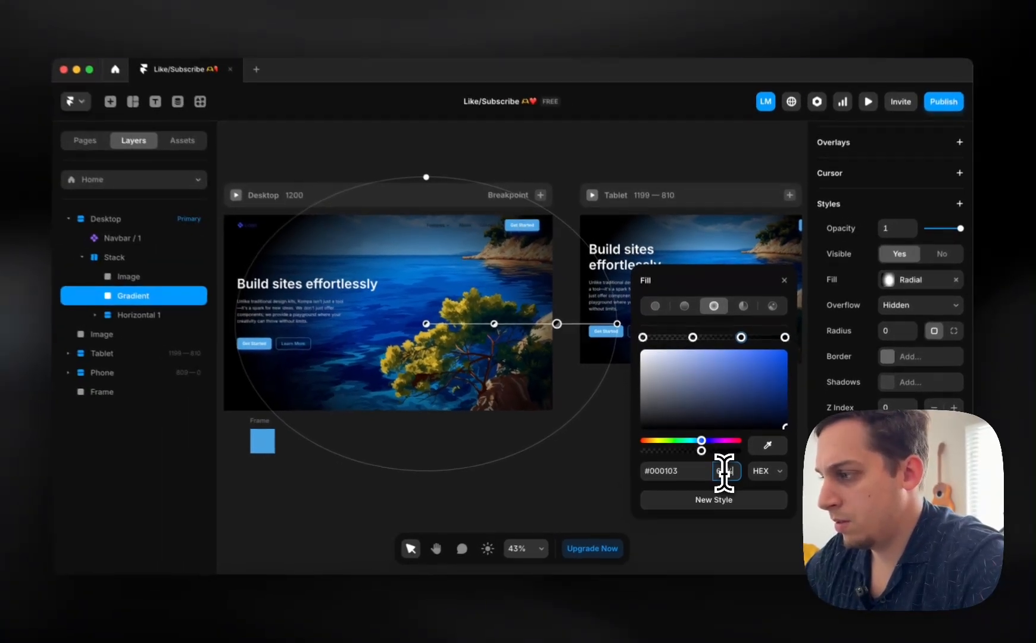
pyautogui.hotkey('shift', 'Up')
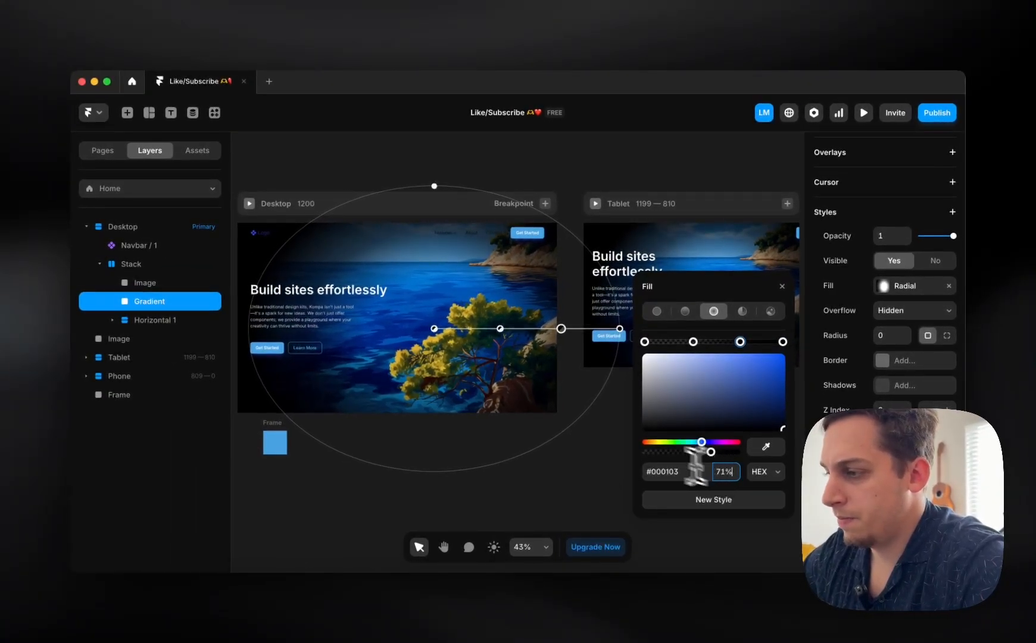
# - Reopen the Gradient layer's radial fill and move the gradient's center slightly up and to the right over the tree
pyautogui.hscroll(-3, 492, 358)
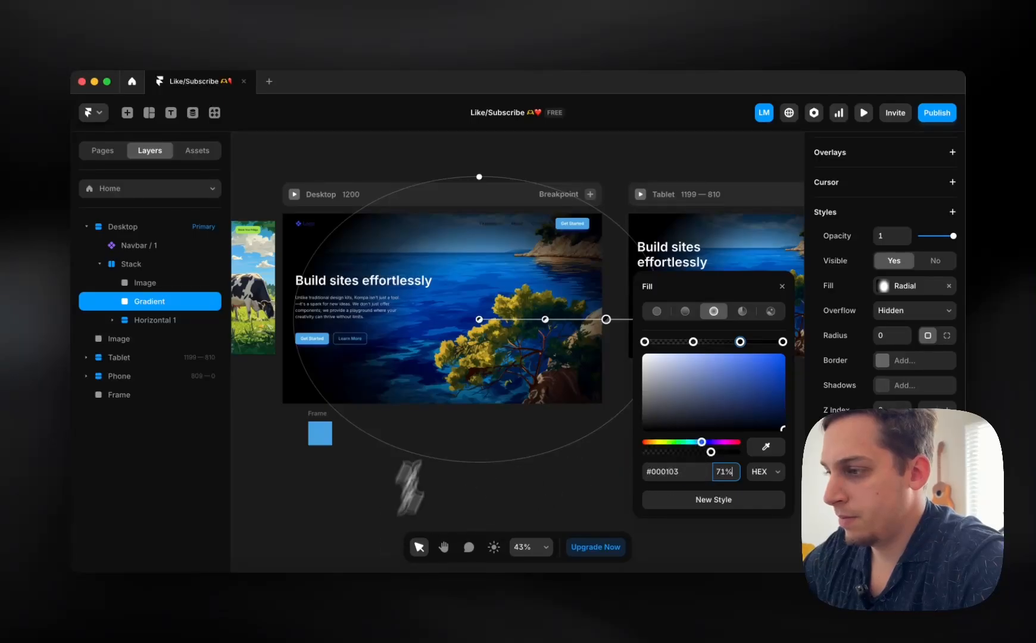
pyautogui.click(479, 178)
pyautogui.moveTo(477, 177); pyautogui.dragTo(419, 173)
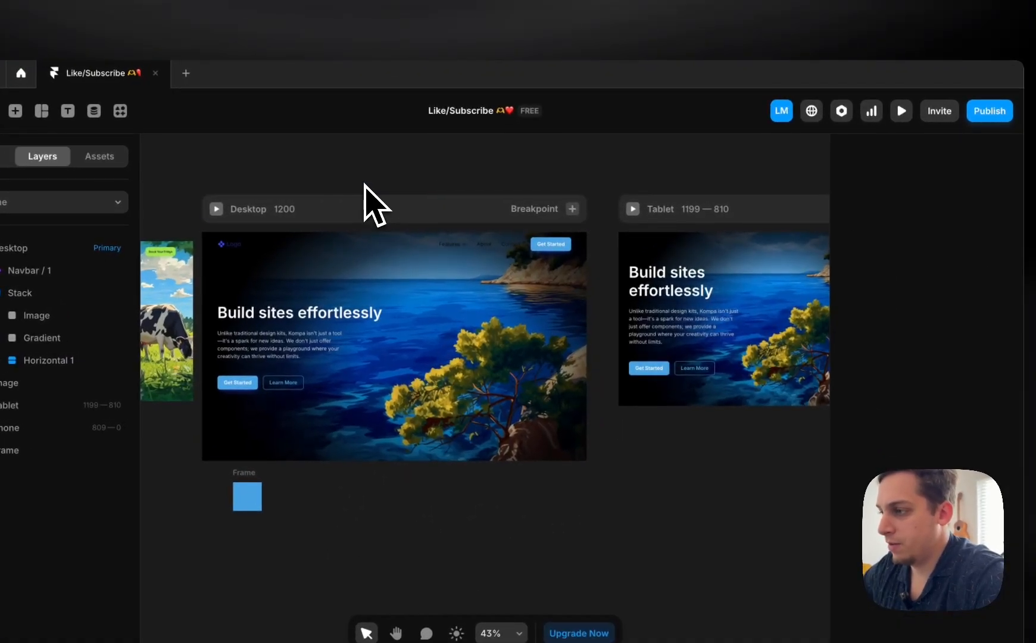
pyautogui.click(471, 263)
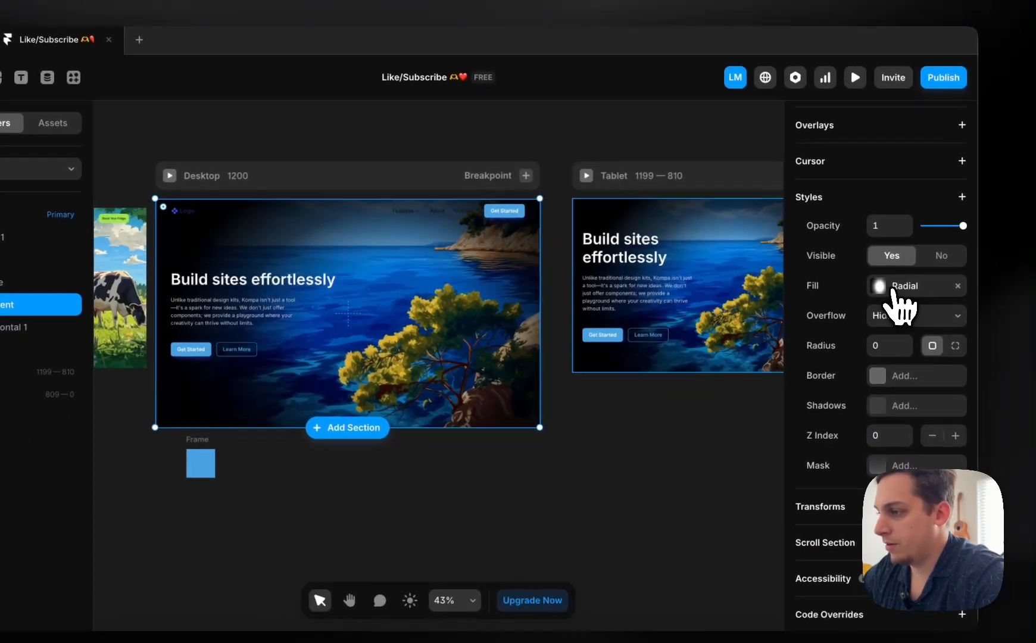
pyautogui.click(926, 320)
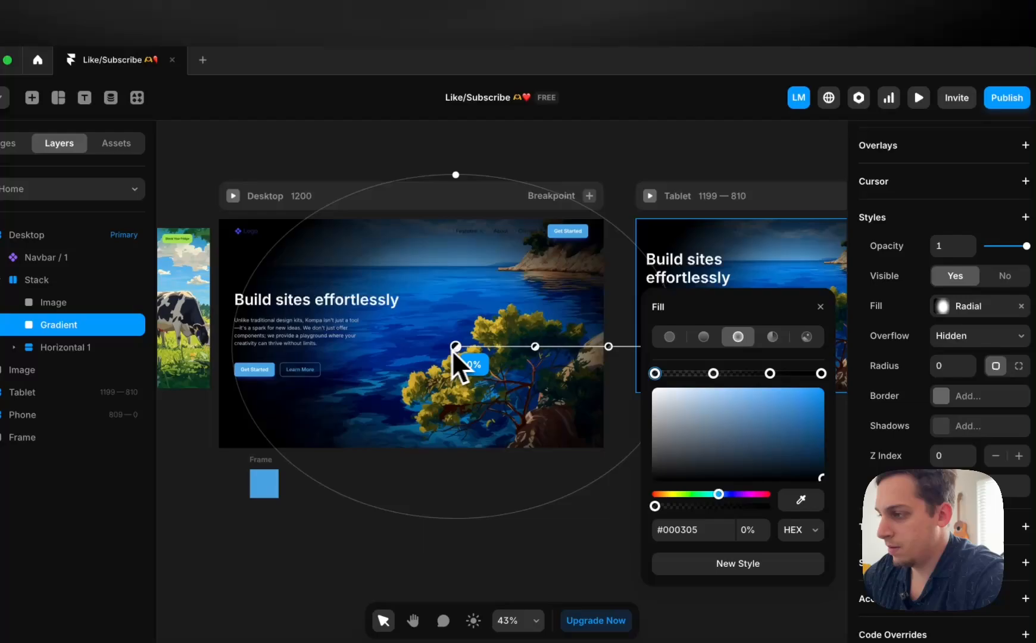
pyautogui.moveTo(391, 326); pyautogui.dragTo(420, 314)
pyautogui.moveTo(486, 336); pyautogui.dragTo(466, 336)
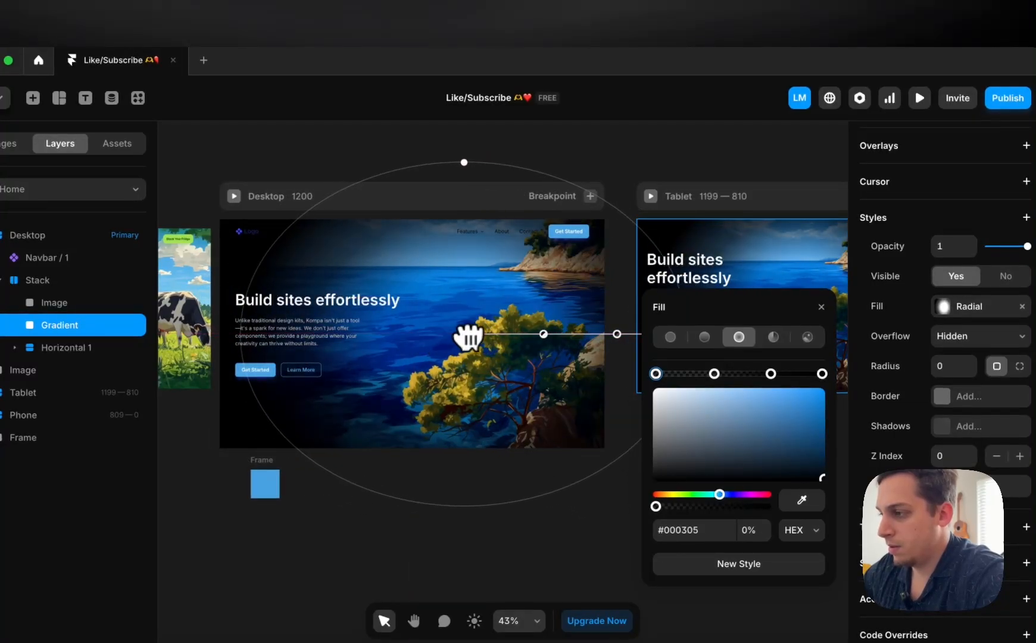
# - Widen the radial gradient overlay on the Desktop hero by extending its outer stop horizontally
pyautogui.scroll(-5, 468, 337)
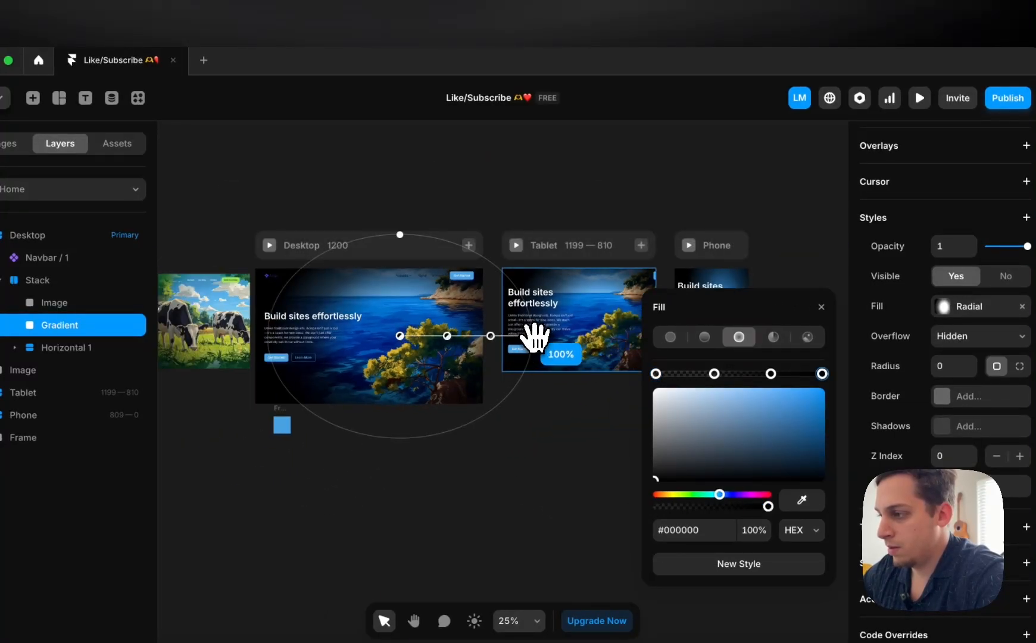
pyautogui.moveTo(536, 337); pyautogui.dragTo(570, 336)
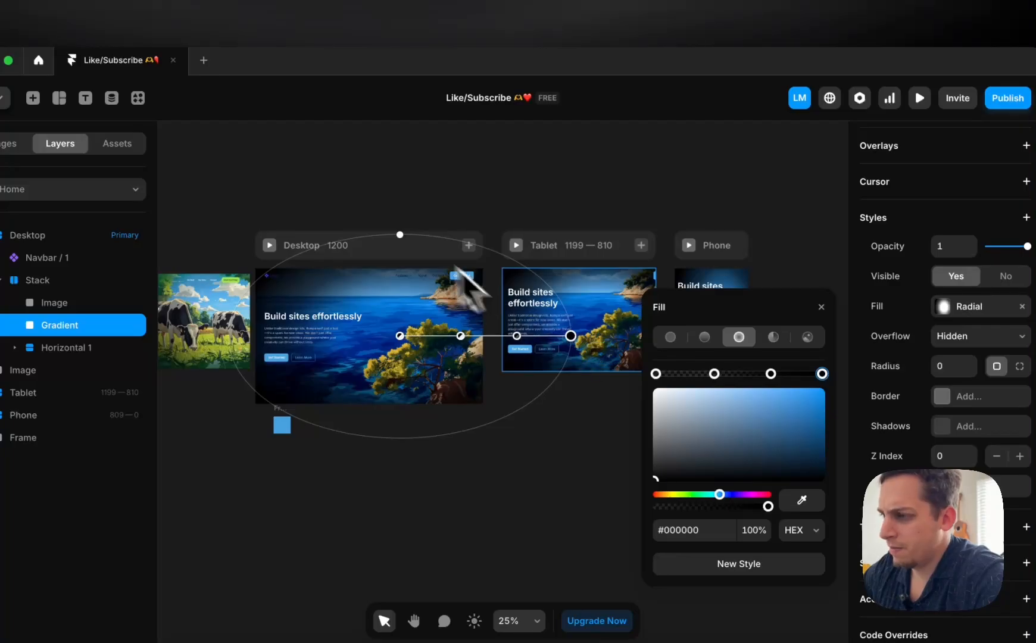
pyautogui.moveTo(399, 234)
pyautogui.mouseDown()
pyautogui.moveTo(398, 219)
pyautogui.moveTo(397, 235)
pyautogui.mouseUp()
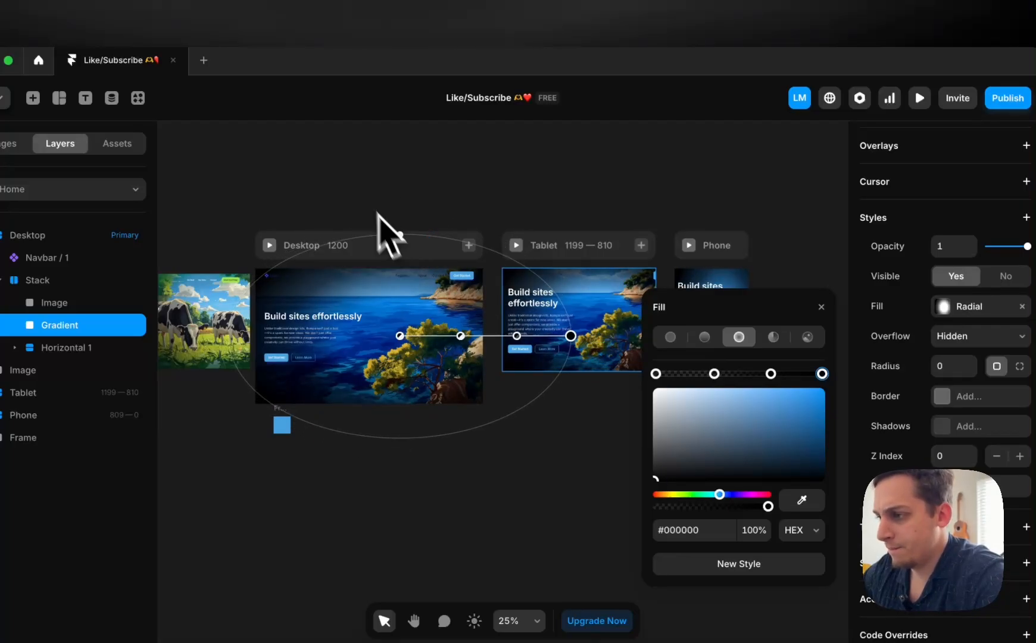
pyautogui.click(340, 196)
pyautogui.scroll(5, 342, 204)
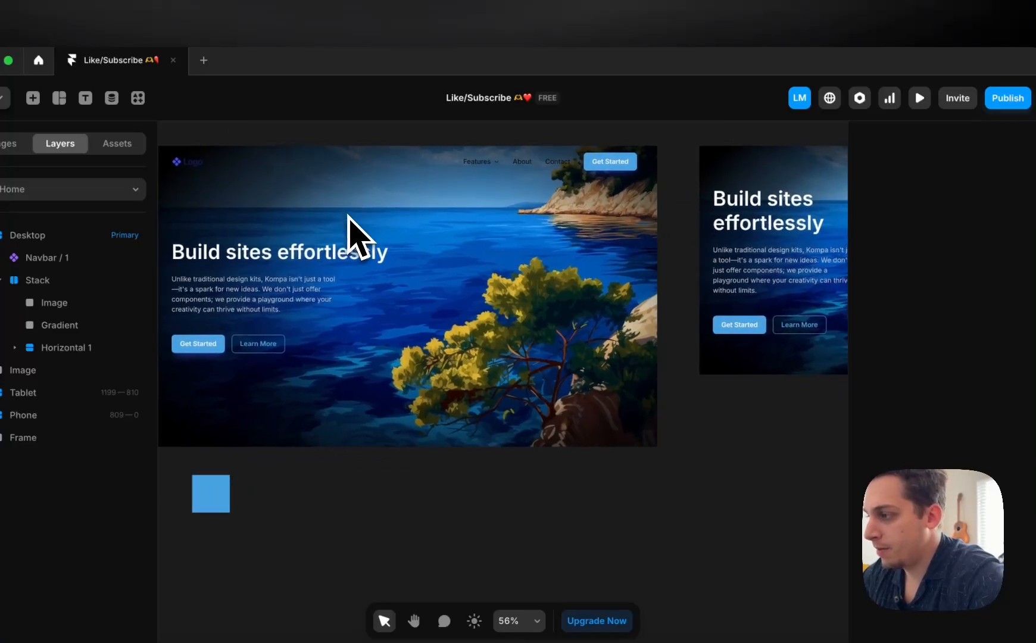
# - Reshape the Phone hero's radial gradient overlay, making it wider and less tall and shifting its centre slightly down and toward the text
pyautogui.hscroll(10, 348, 231)
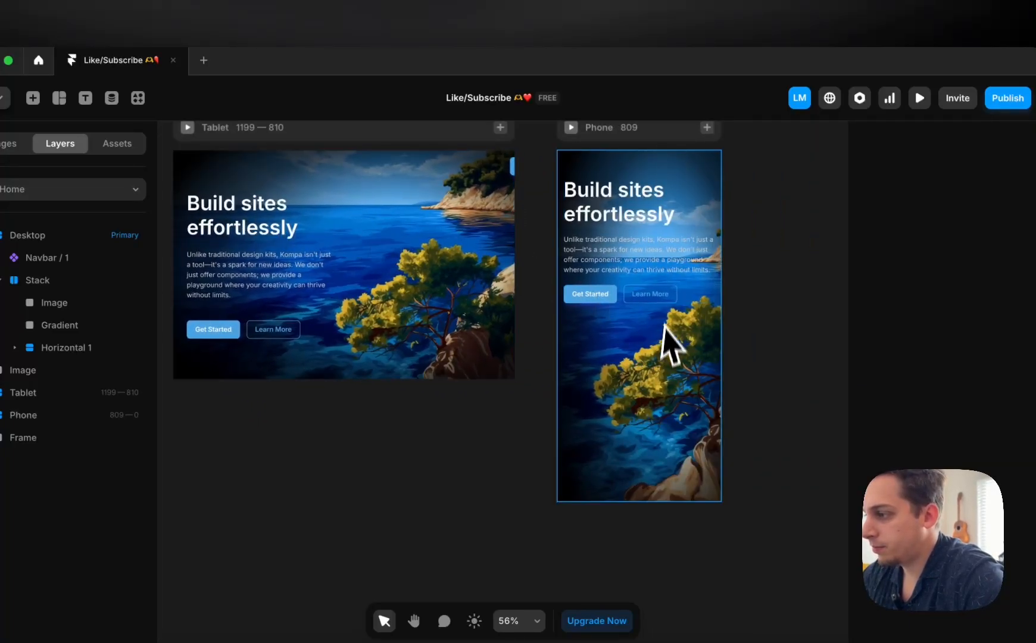
pyautogui.click(666, 326)
pyautogui.click(1025, 262)
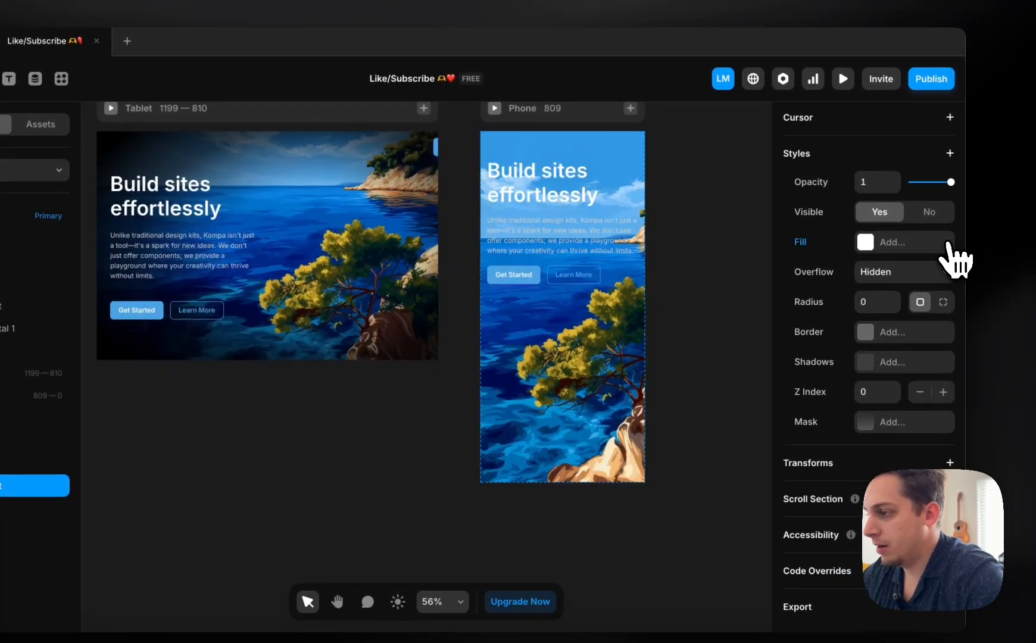
pyautogui.click(882, 245)
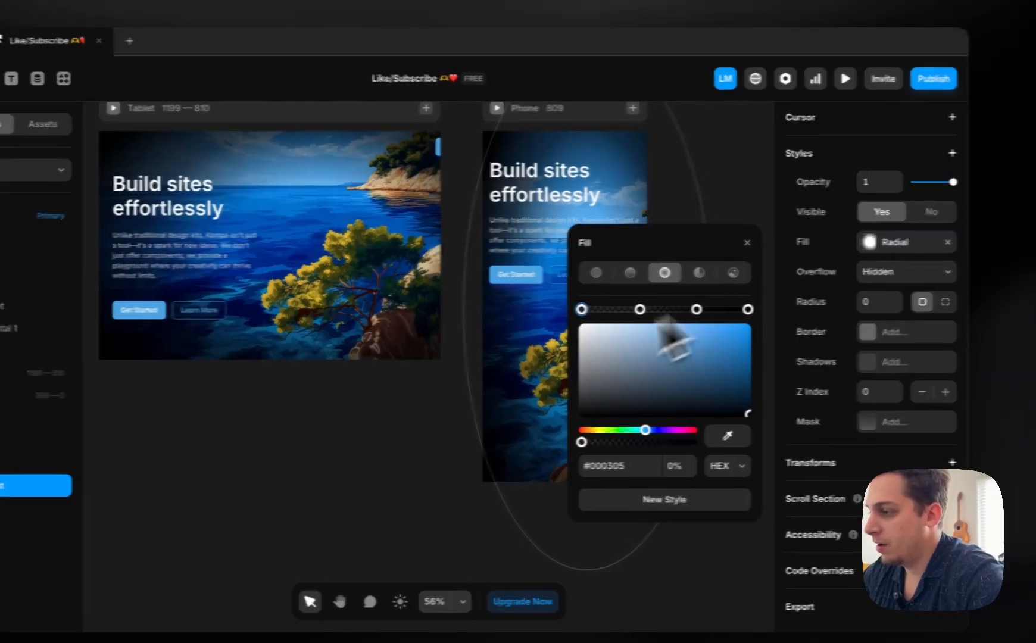
pyautogui.hscroll(3, 443, 407)
pyautogui.scroll(-5, 443, 407)
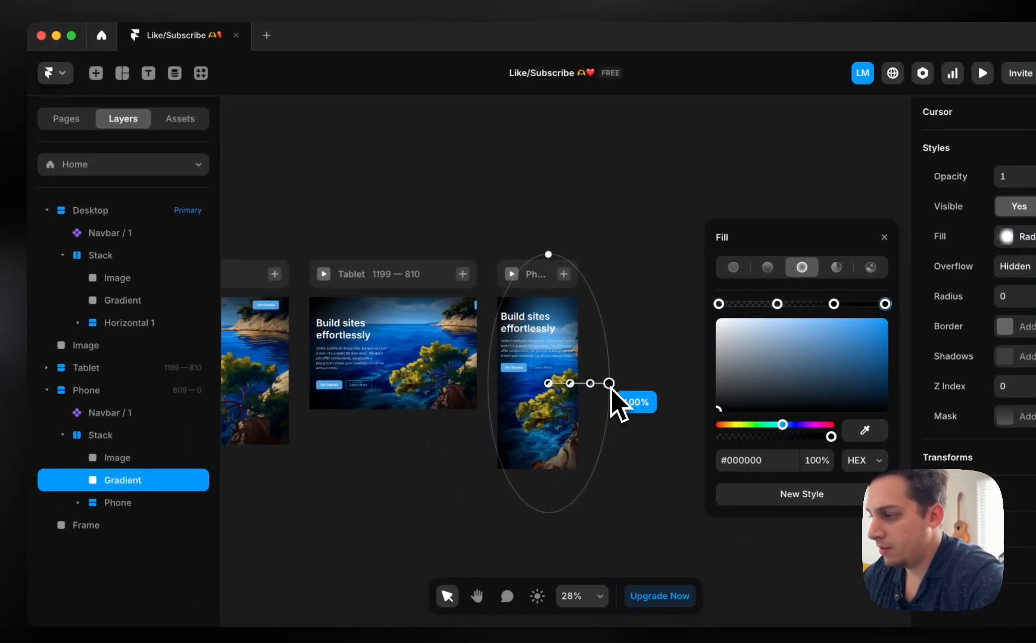
pyautogui.moveTo(609, 383); pyautogui.dragTo(644, 383)
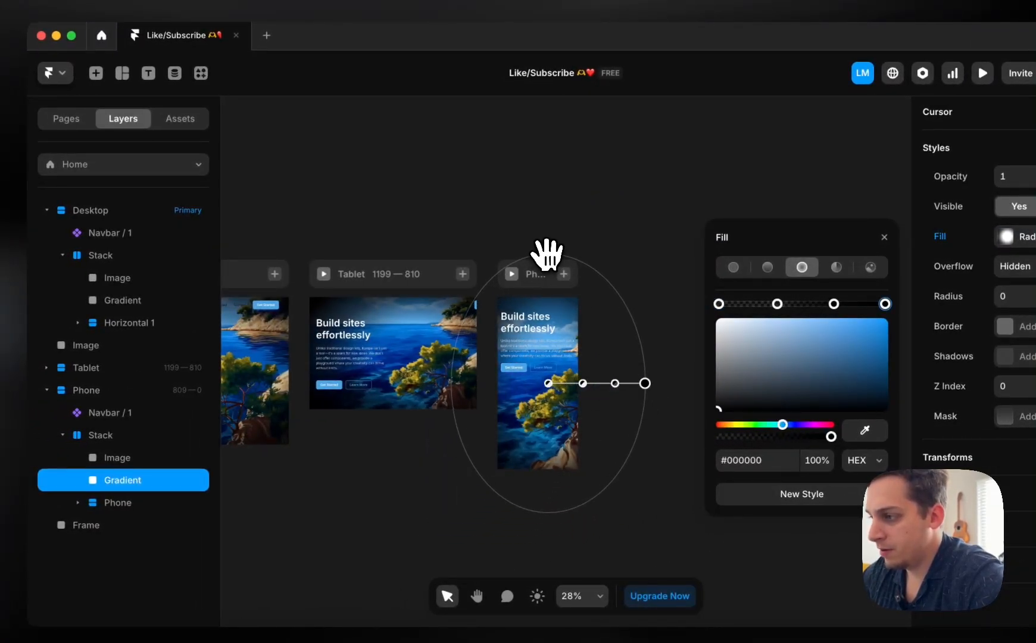
pyautogui.moveTo(547, 255); pyautogui.dragTo(548, 286)
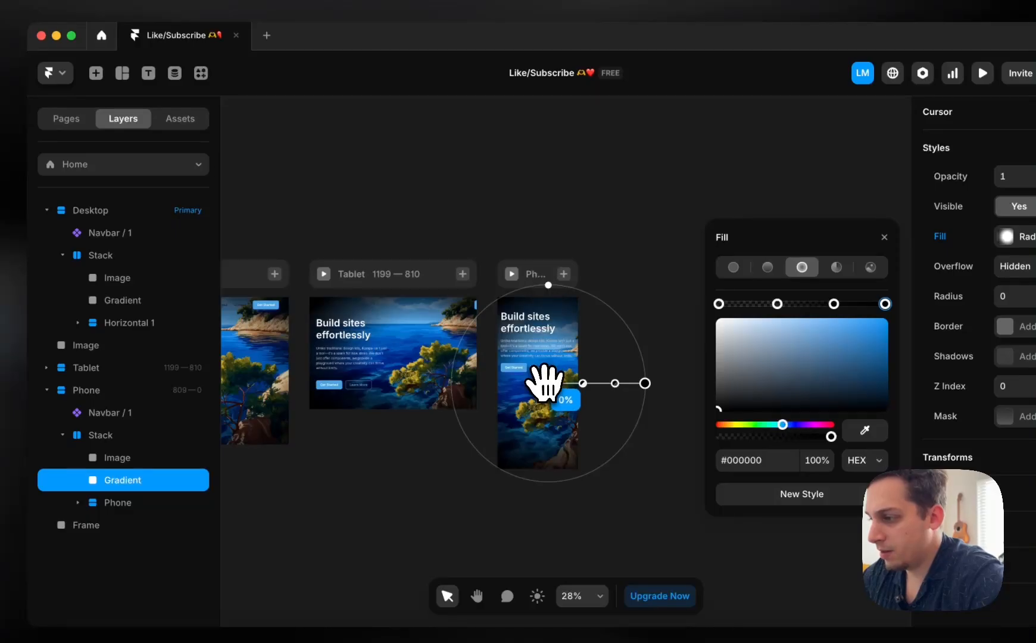
pyautogui.moveTo(545, 384)
pyautogui.mouseDown()
pyautogui.moveTo(545, 407)
pyautogui.moveTo(544, 398)
pyautogui.mouseUp()
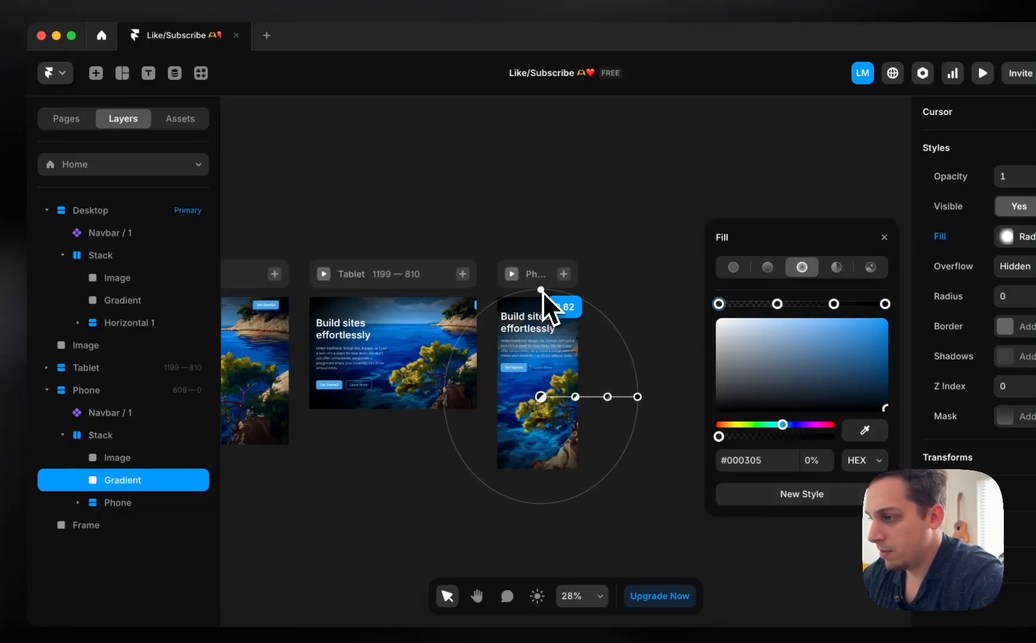
pyautogui.moveTo(543, 291); pyautogui.dragTo(541, 289)
pyautogui.click(601, 239)
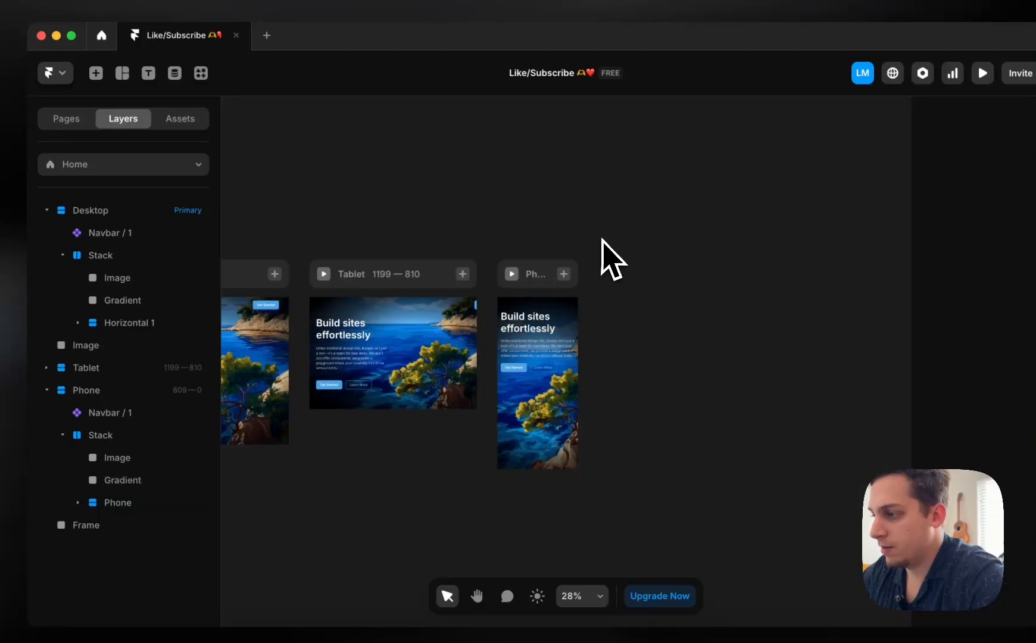
# - Recolour the third stop of the Desktop hero's radial gradient to dark blue #000C2B at 100% opacity
pyautogui.hscroll(-3, 601, 239)
pyautogui.scroll(-1, 601, 239)
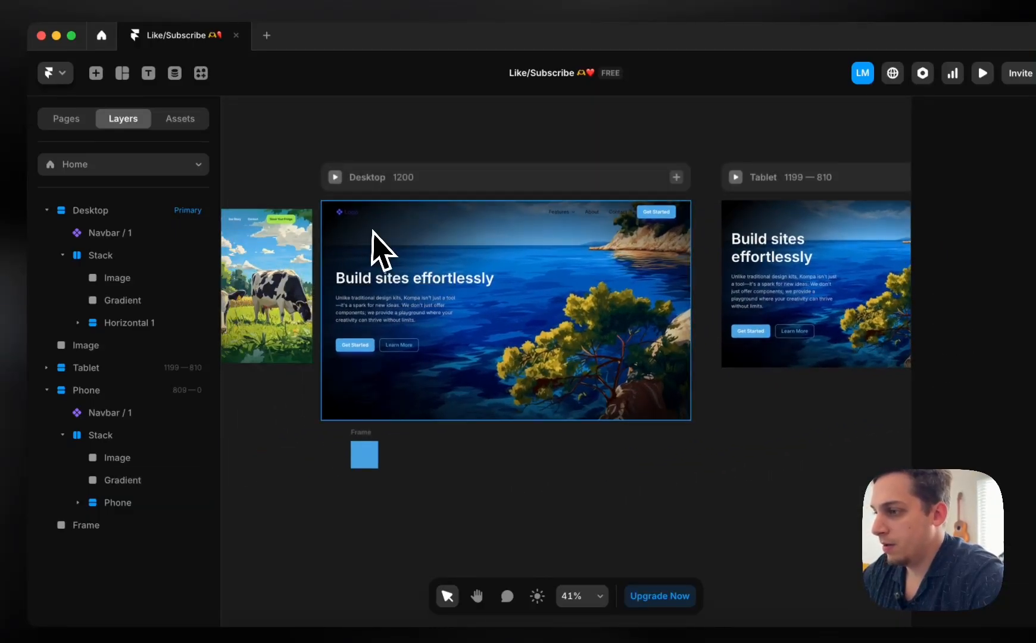
pyautogui.click(377, 243)
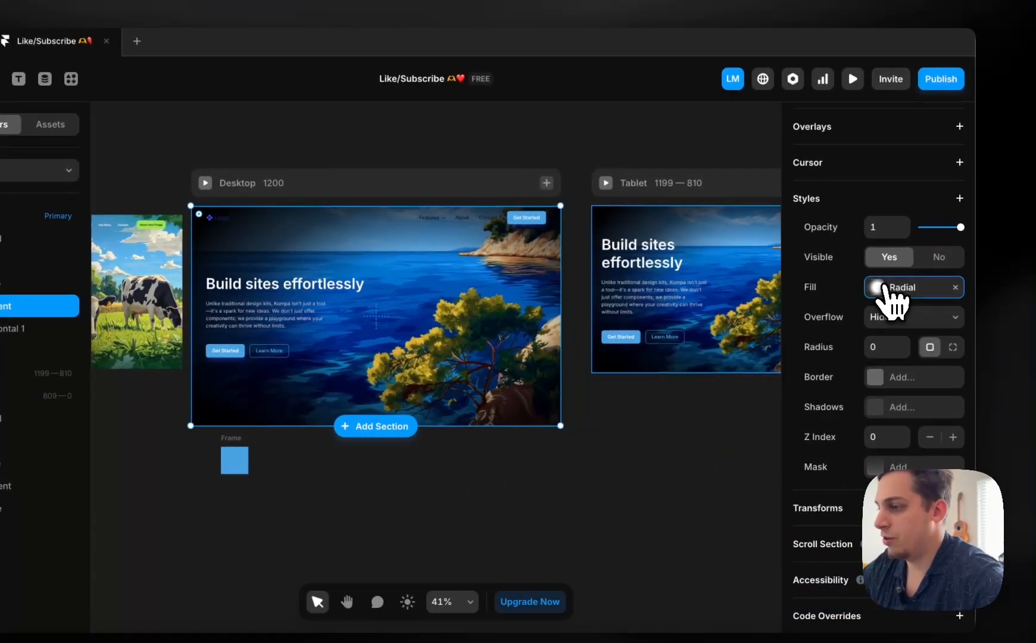
pyautogui.click(891, 287)
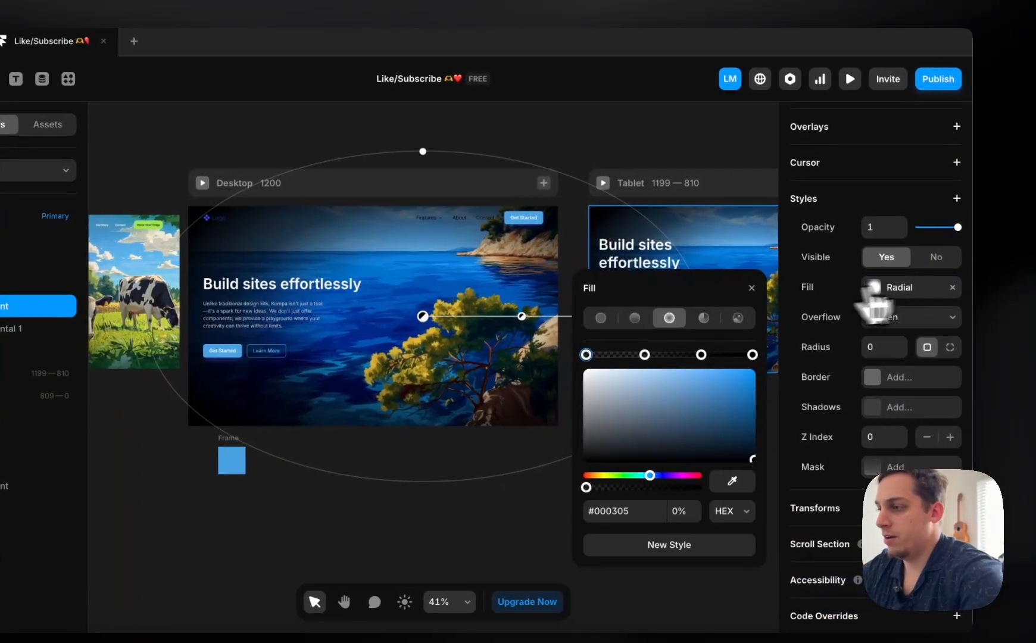
pyautogui.scroll(-3, 444, 300)
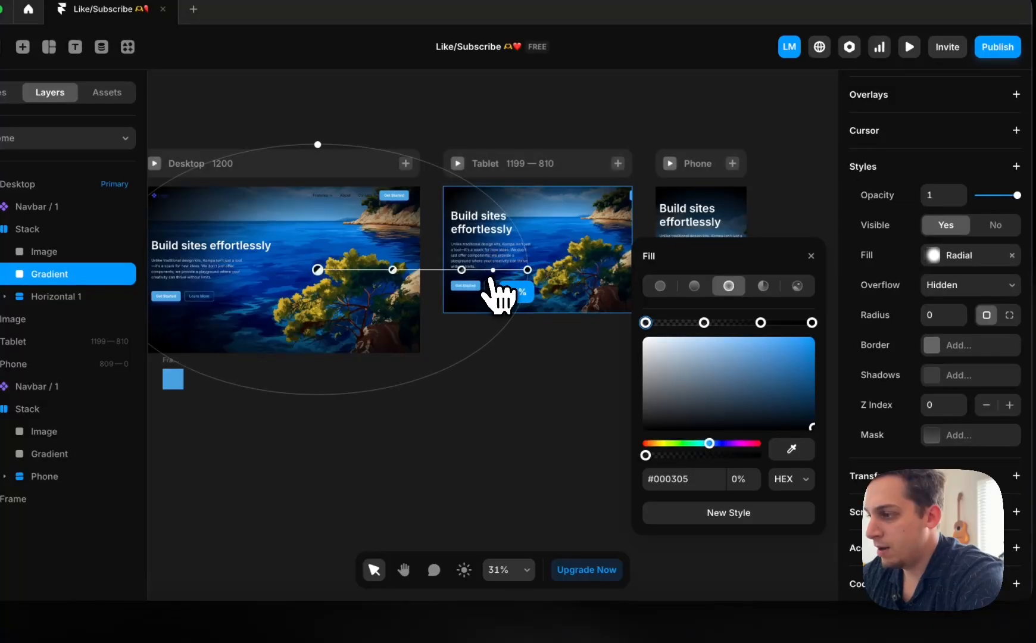
pyautogui.click(462, 270)
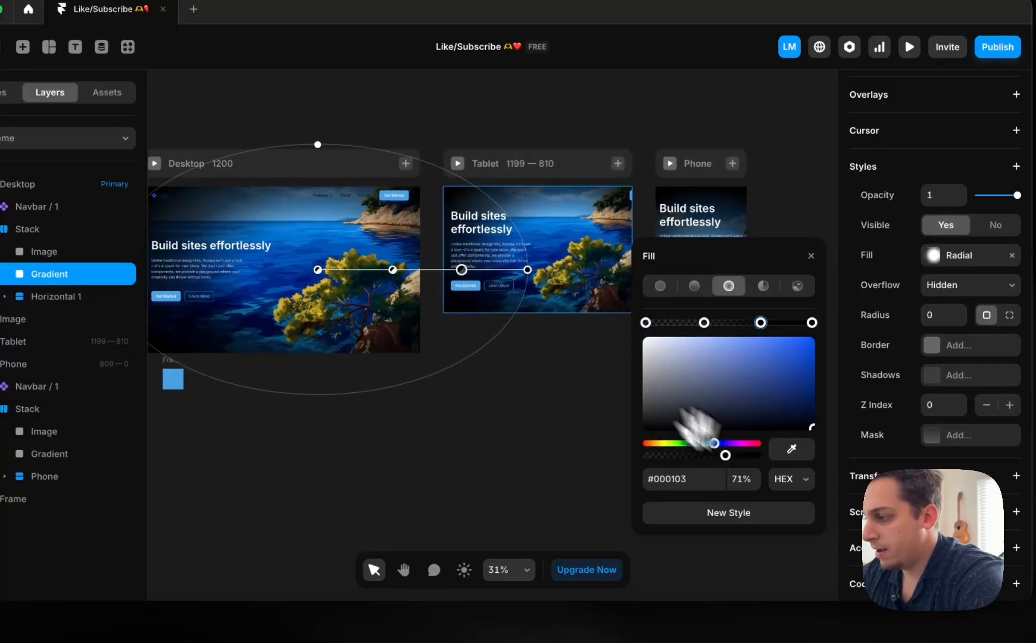
pyautogui.click(788, 453)
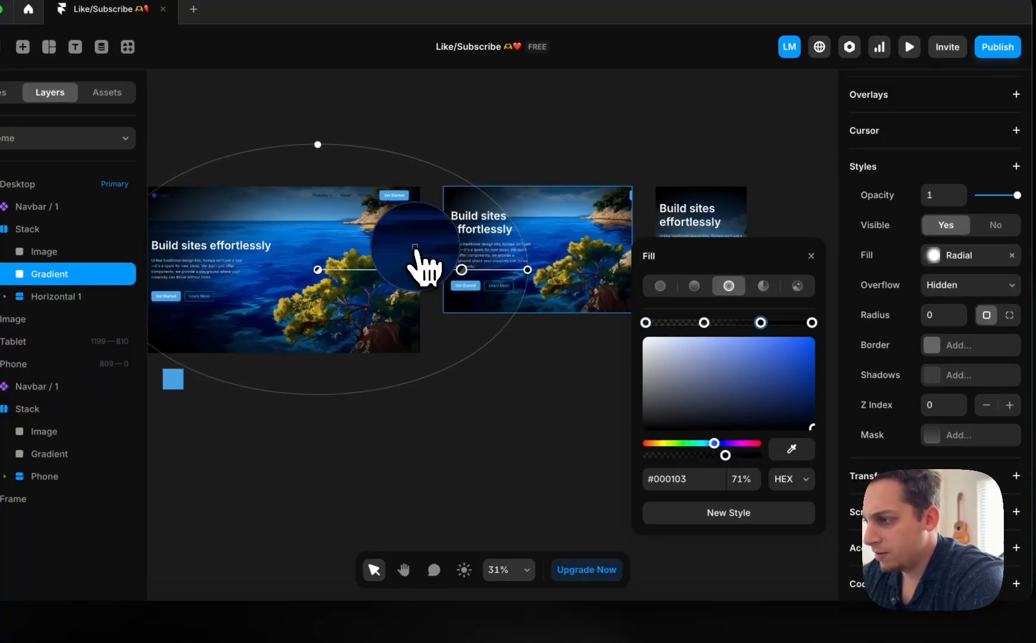
pyautogui.click(295, 298)
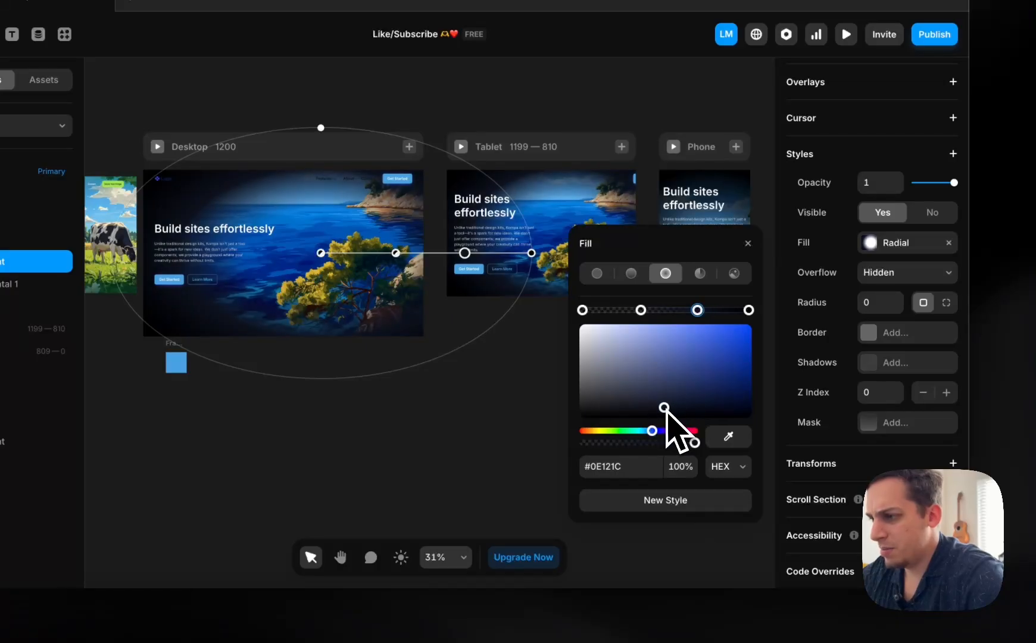
pyautogui.moveTo(665, 409); pyautogui.dragTo(790, 427)
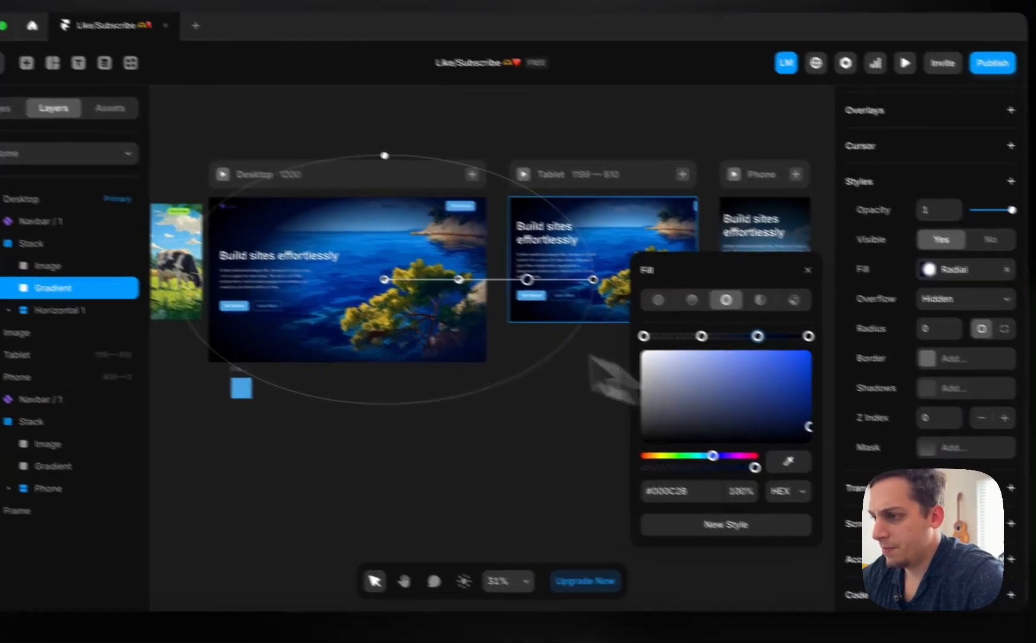
# - Increase the height of the Desktop hero's radial gradient ellipse slightly
pyautogui.scroll(5, 353, 277)
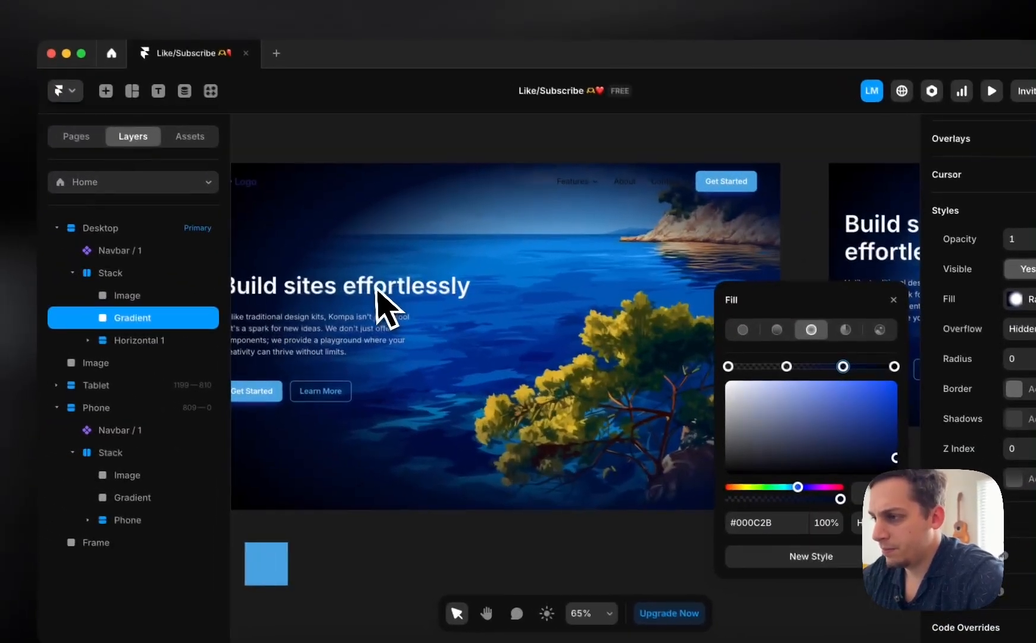
pyautogui.hscroll(-2, 353, 276)
pyautogui.scroll(-4, 387, 295)
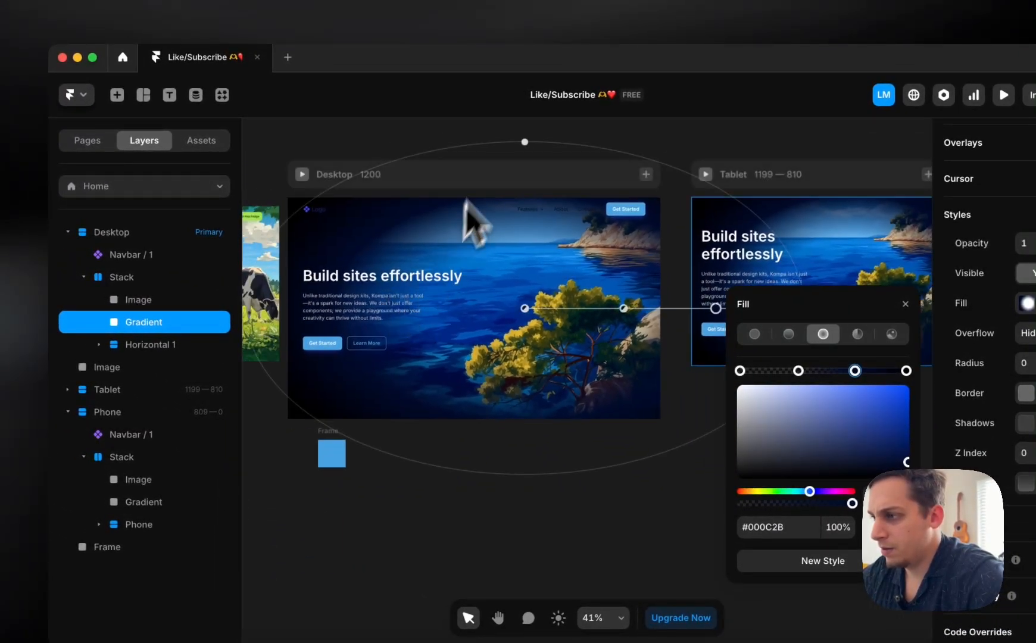
pyautogui.moveTo(525, 142)
pyautogui.mouseDown()
pyautogui.moveTo(532, 100)
pyautogui.moveTo(521, 176)
pyautogui.moveTo(520, 132)
pyautogui.mouseUp()
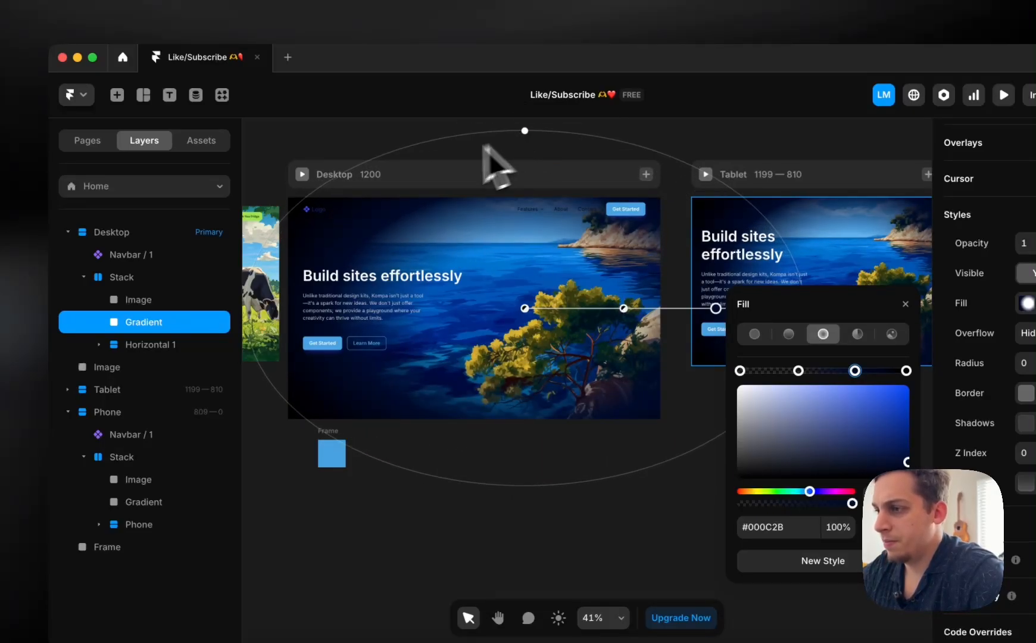
# - Shift the second stop of the Desktop hero's radial gradient outward and the dark blue third stop to about 82%
pyautogui.hscroll(-2, 384, 233)
pyautogui.hscroll(5, 465, 334)
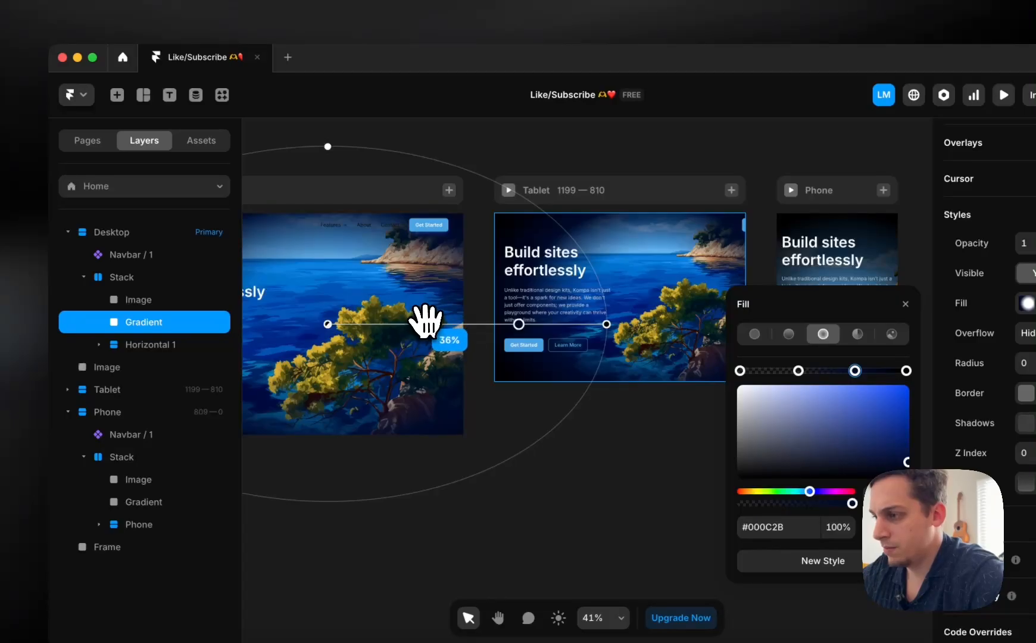
pyautogui.moveTo(426, 322); pyautogui.dragTo(562, 326)
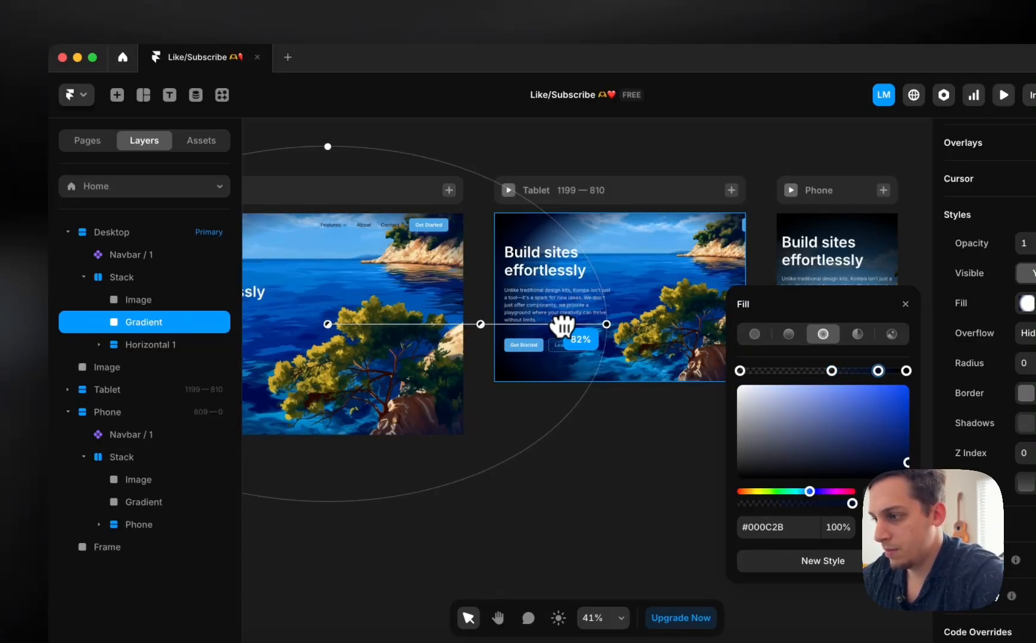
pyautogui.hscroll(-4, 558, 323)
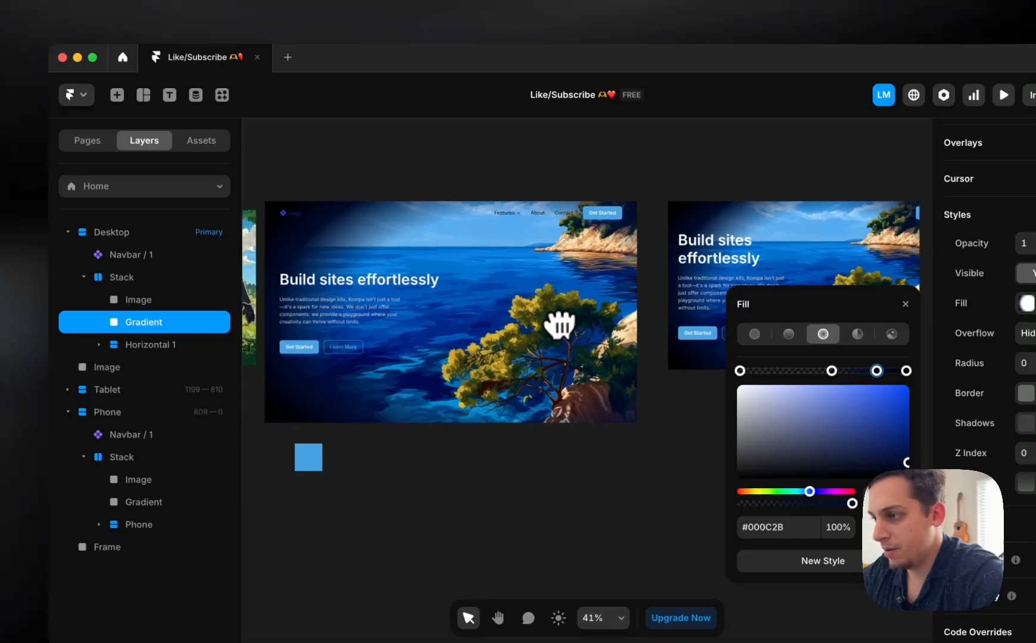
pyautogui.hscroll(1, 559, 324)
pyautogui.scroll(3, 382, 263)
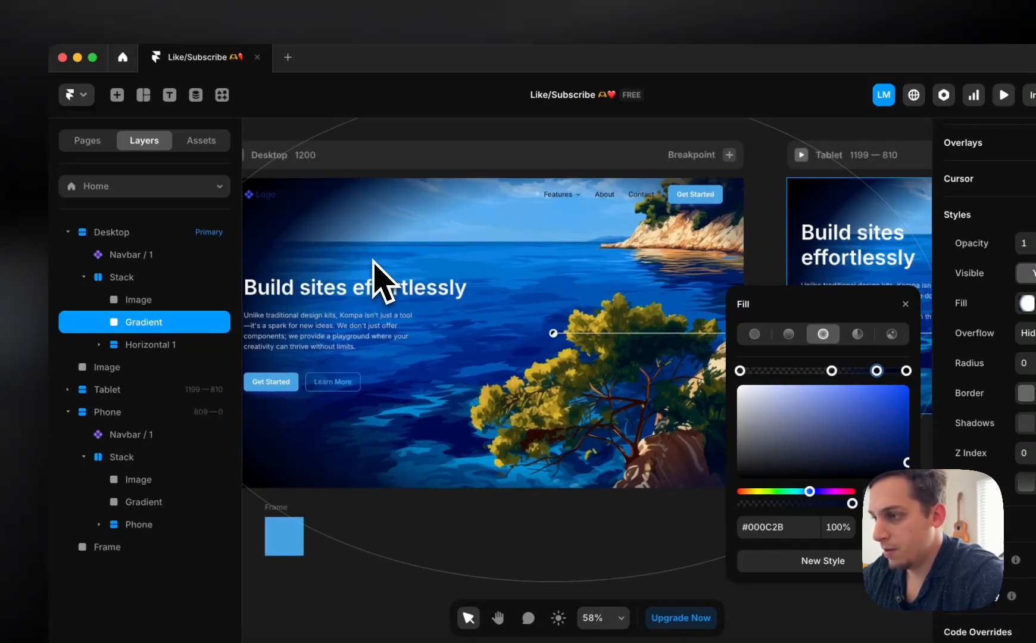
pyautogui.scroll(-5, 379, 271)
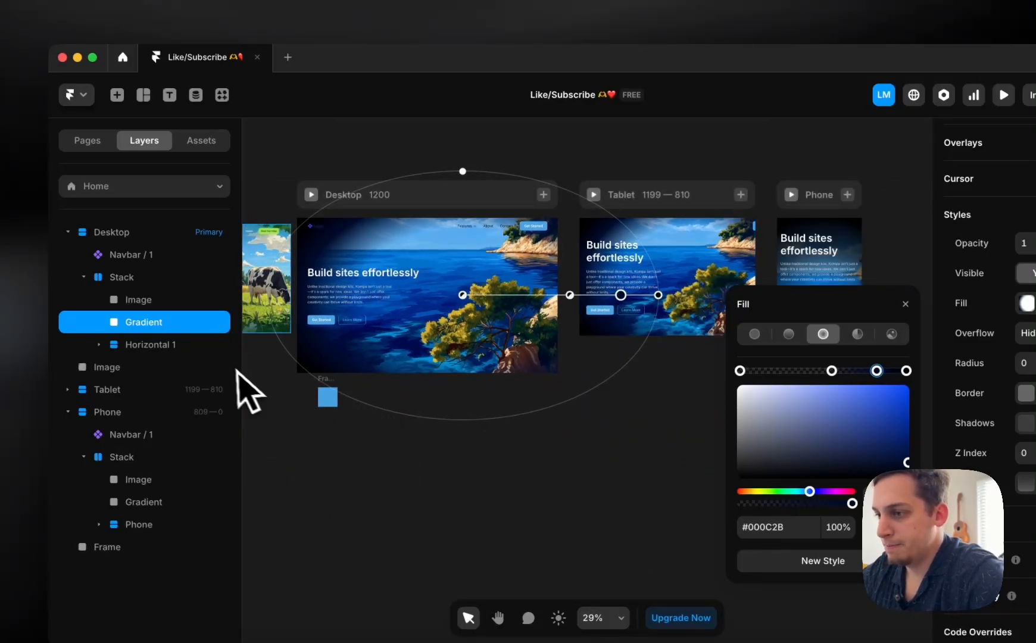
# - Duplicate the Gradient layer in the Desktop stack
pyautogui.click(262, 381)
pyautogui.click(146, 327)
pyautogui.press('super+d')
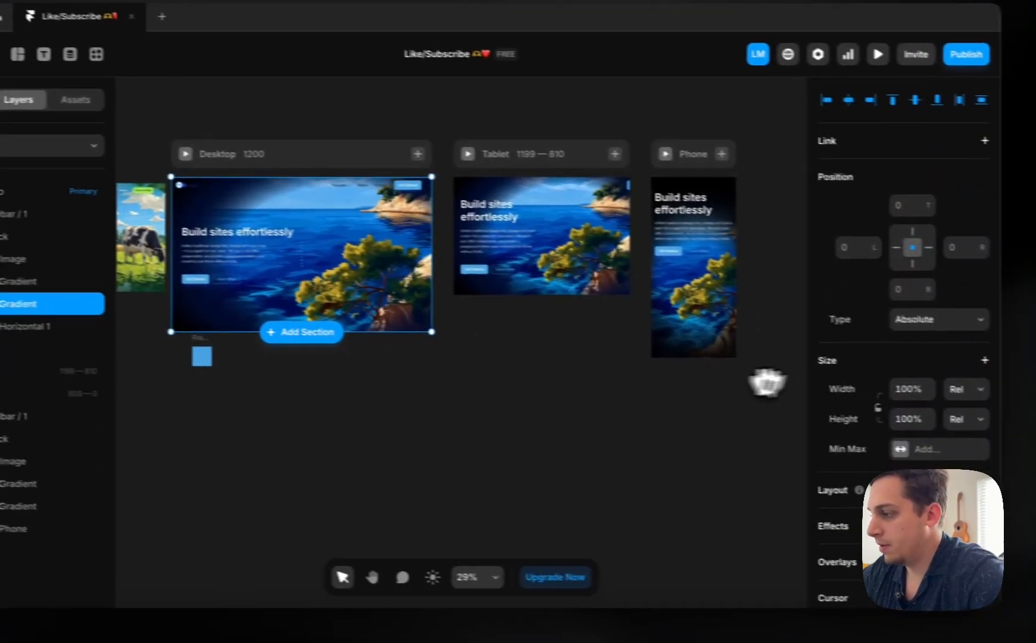
# - Set the duplicated Gradient layer's fill to solid black #000000 at 1% opacity and rename the layer
pyautogui.scroll(-5, 1011, 381)
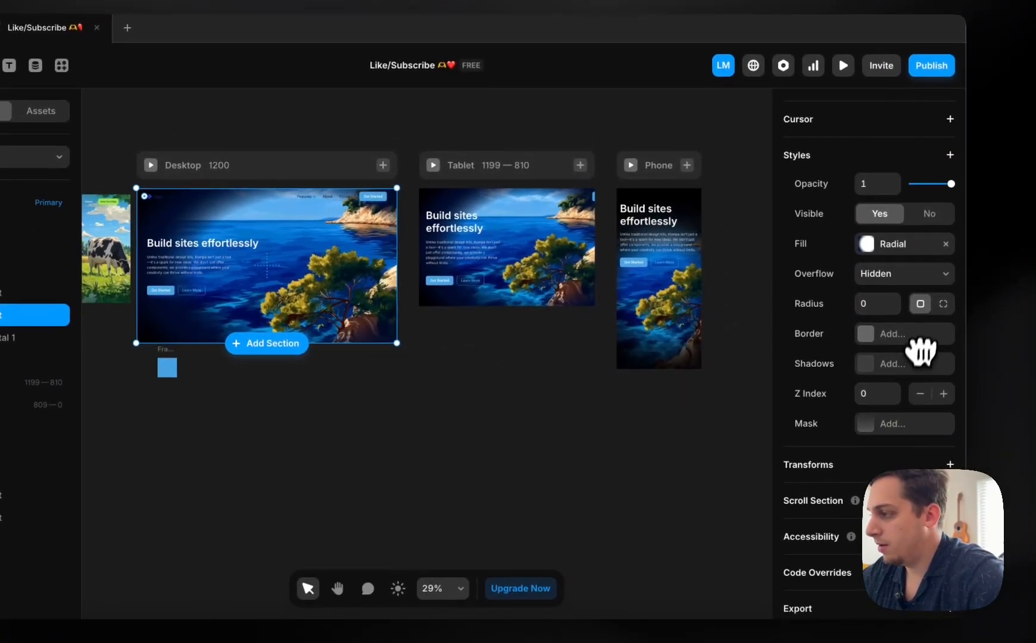
pyautogui.click(920, 254)
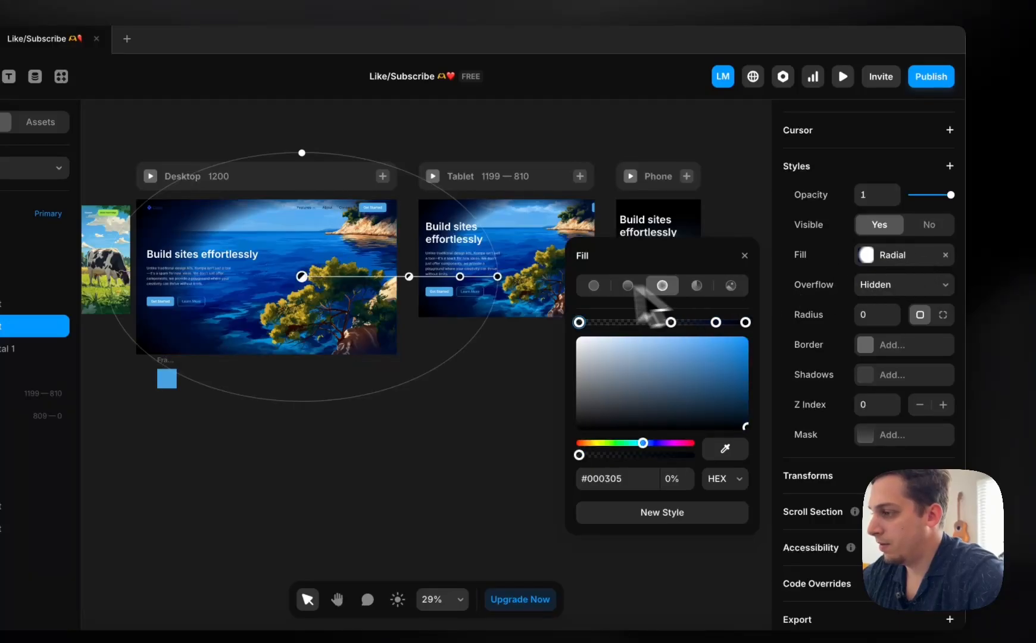
pyautogui.click(595, 285)
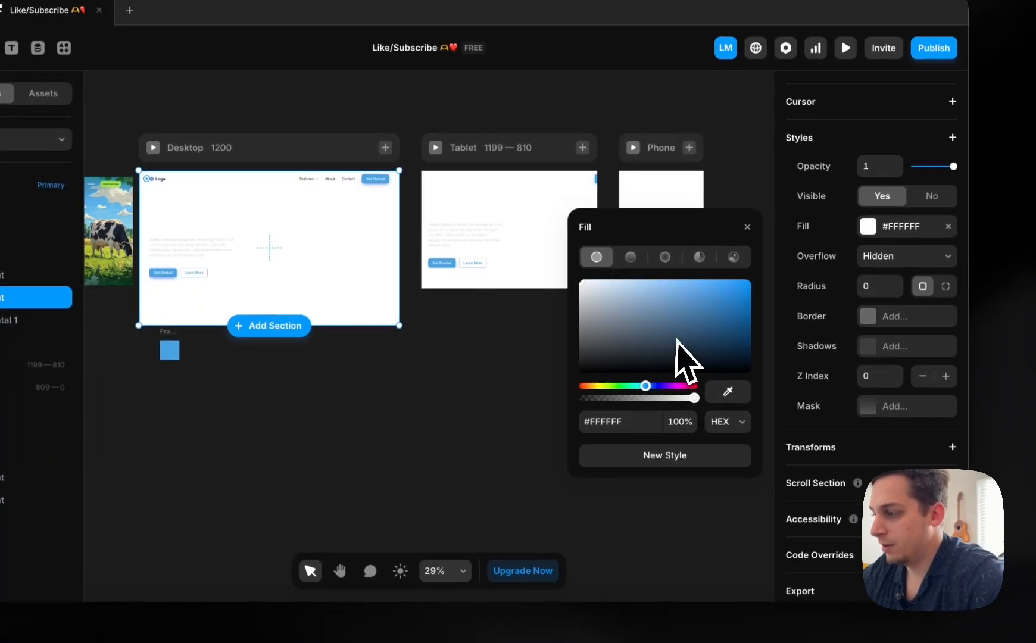
pyautogui.moveTo(679, 387); pyautogui.dragTo(491, 482)
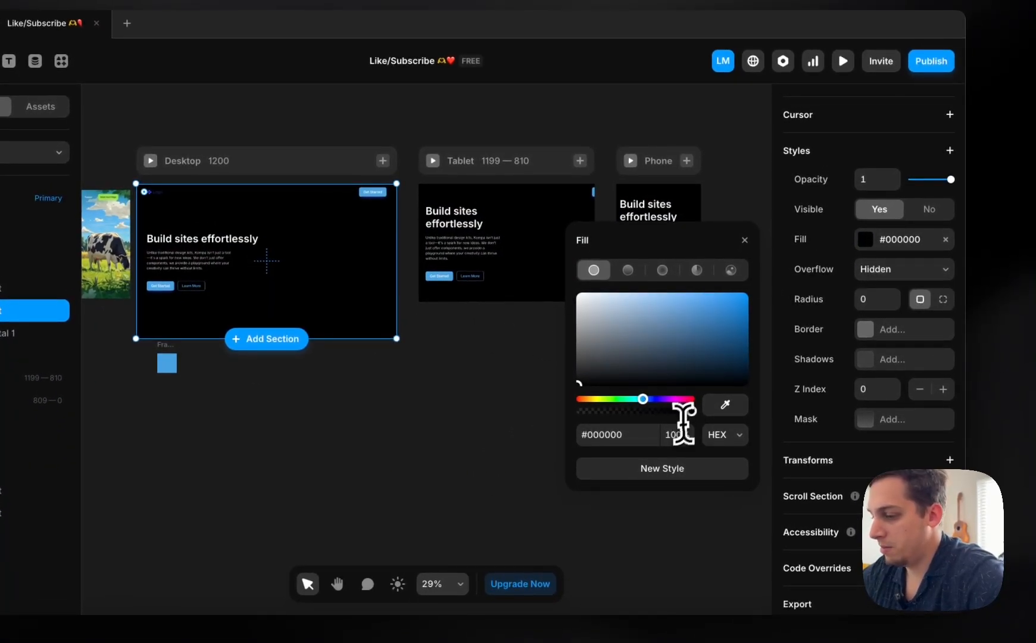
pyautogui.write('1')
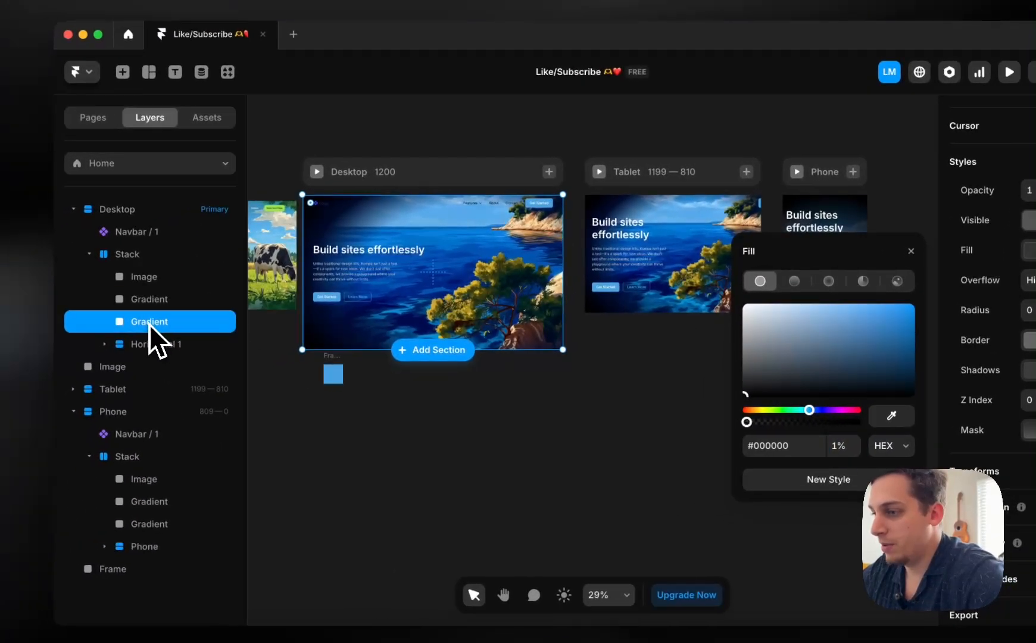
pyautogui.doubleClick(153, 325)
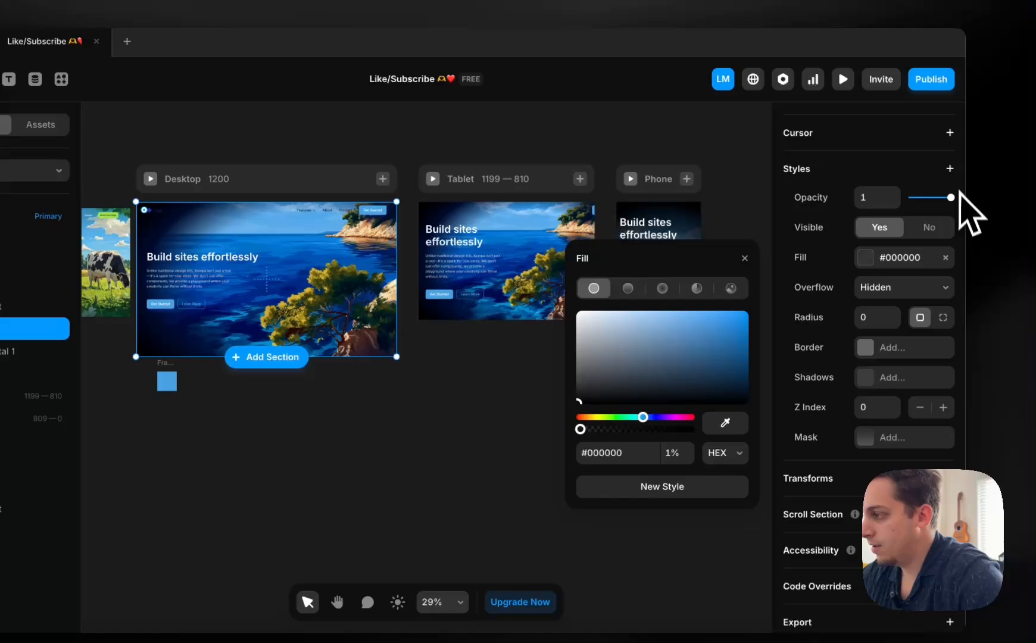
# - Add a BG Blur filter to the Blur layer in the Desktop stack and set it to about 15
pyautogui.click(950, 169)
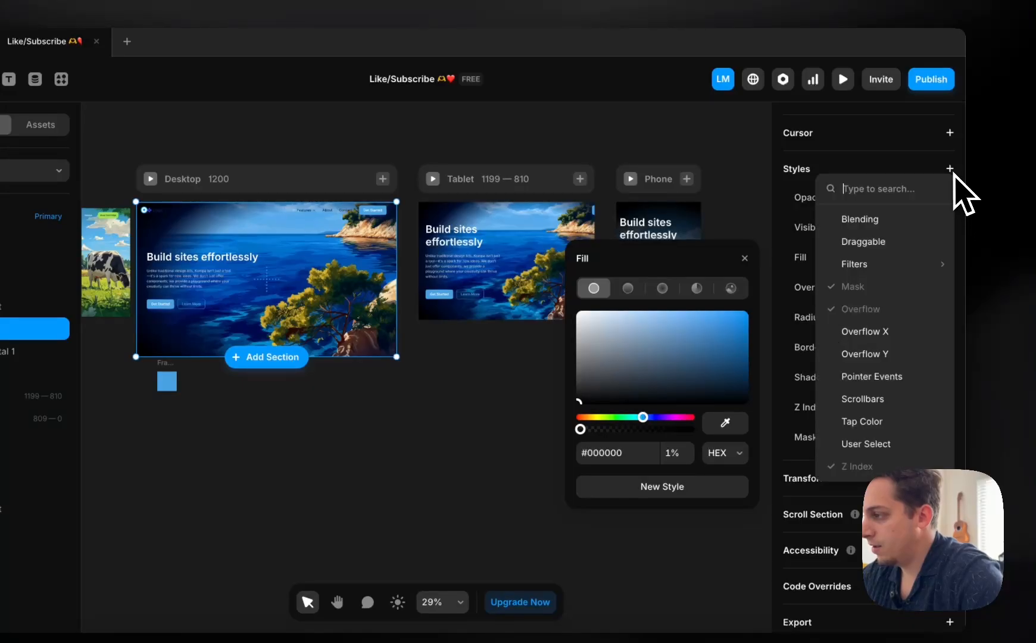
pyautogui.moveTo(885, 268)
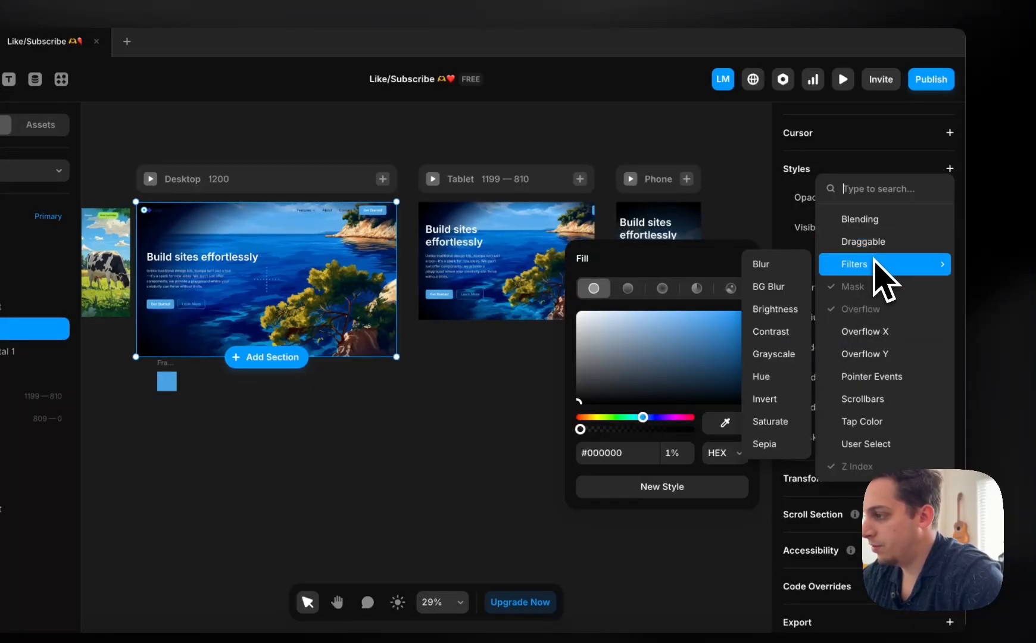
pyautogui.click(790, 293)
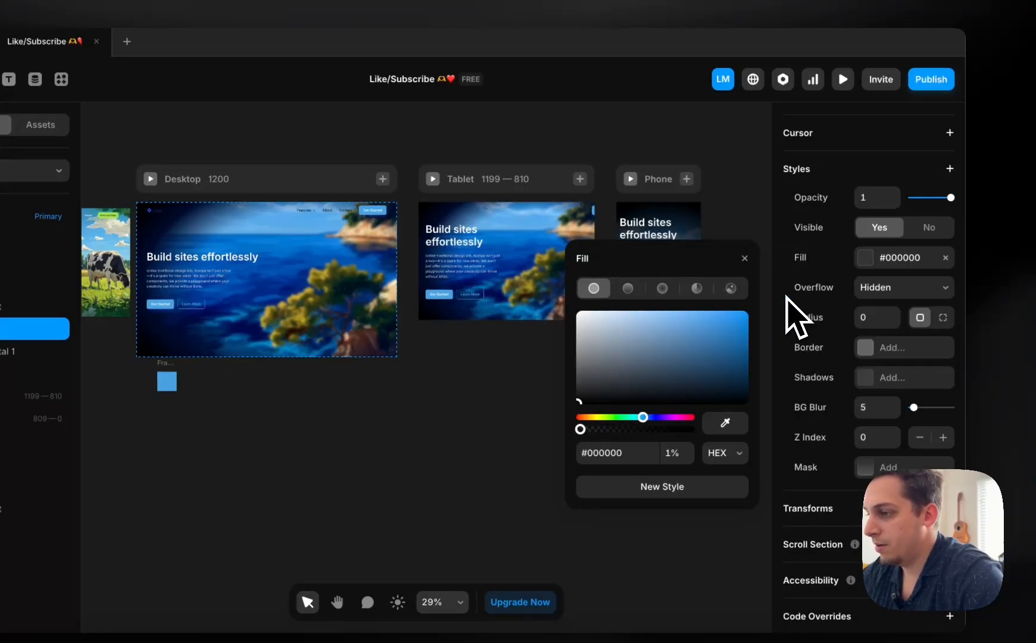
pyautogui.click(876, 412)
pyautogui.write('14')
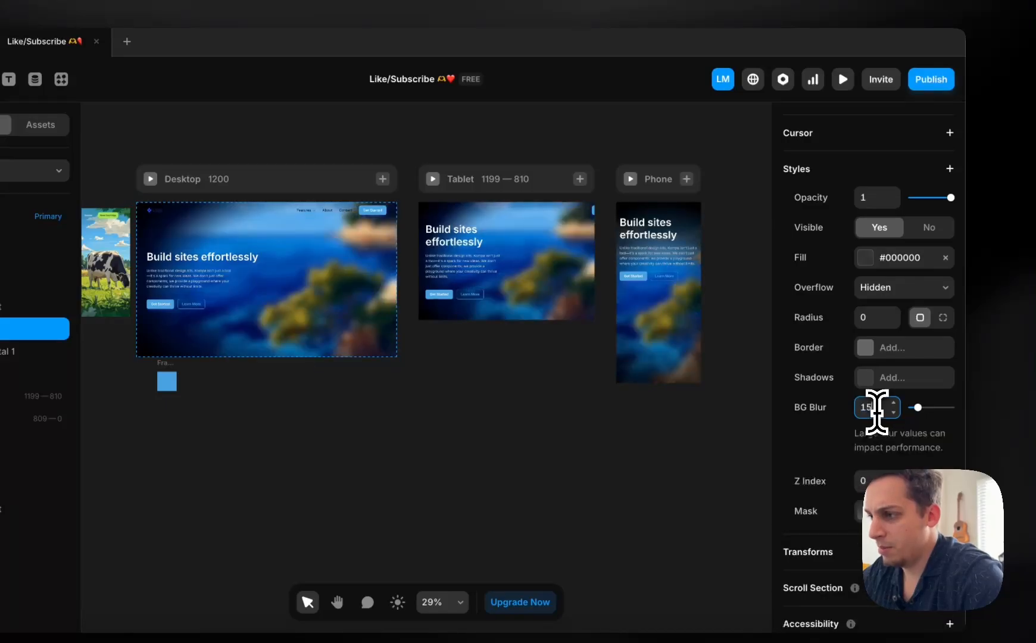
# - Fine-tune the Blur layer's background blur down to 11, and raise it in larger increments to 40
pyautogui.press('Down')
pyautogui.press('Down')
pyautogui.press('Down')
pyautogui.press('Down')
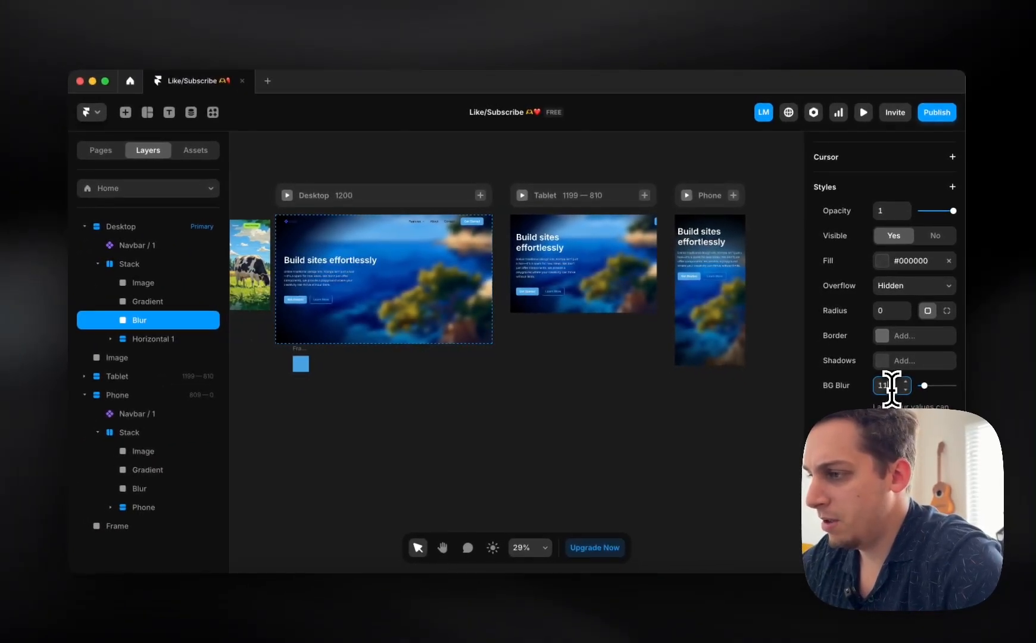
pyautogui.hotkey('shift', 'Up')
pyautogui.hotkey('shift', 'Up')
pyautogui.hotkey('shift', 'Up')
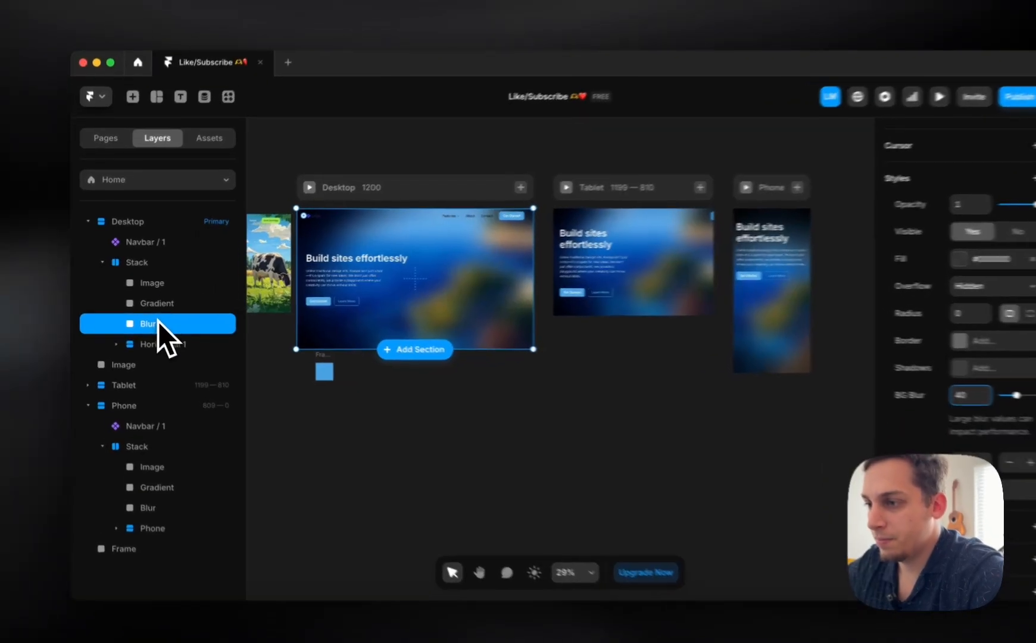
# - Raise the Z Index of the Desktop stack's Image layer by one and return it to 0
pyautogui.click(158, 303)
pyautogui.click(158, 283)
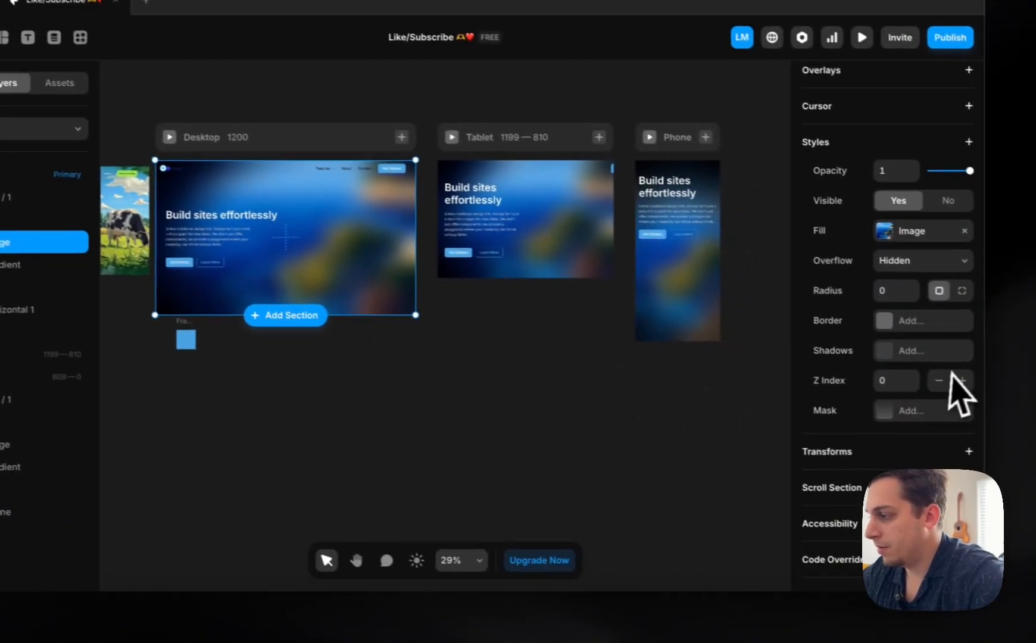
pyautogui.click(962, 379)
pyautogui.click(939, 381)
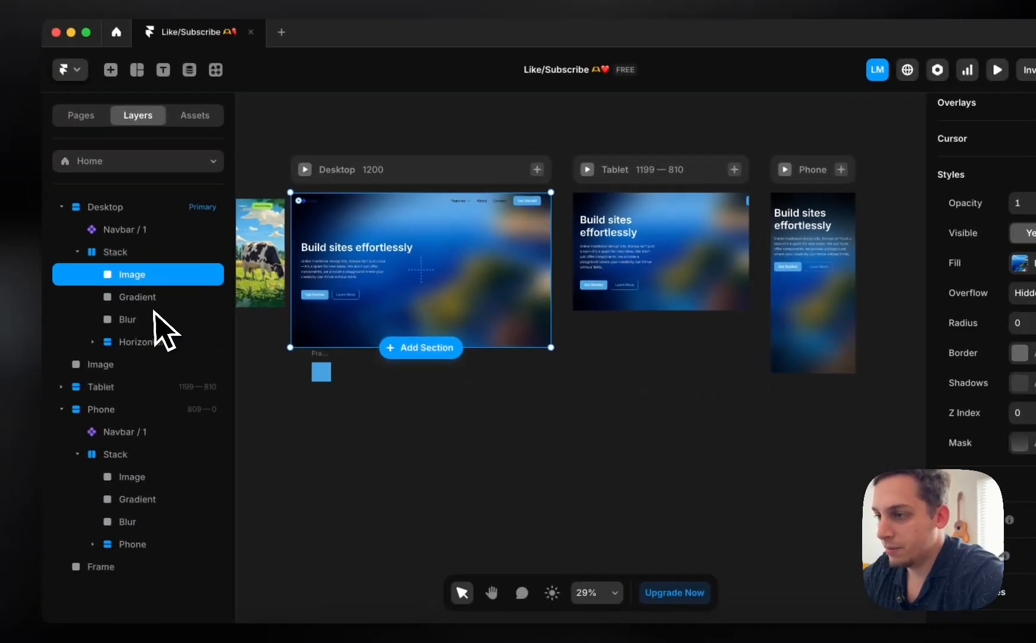
# - Select the Desktop stack's Blur layer again and raise its background blur to 70
pyautogui.click(162, 298)
pyautogui.click(162, 319)
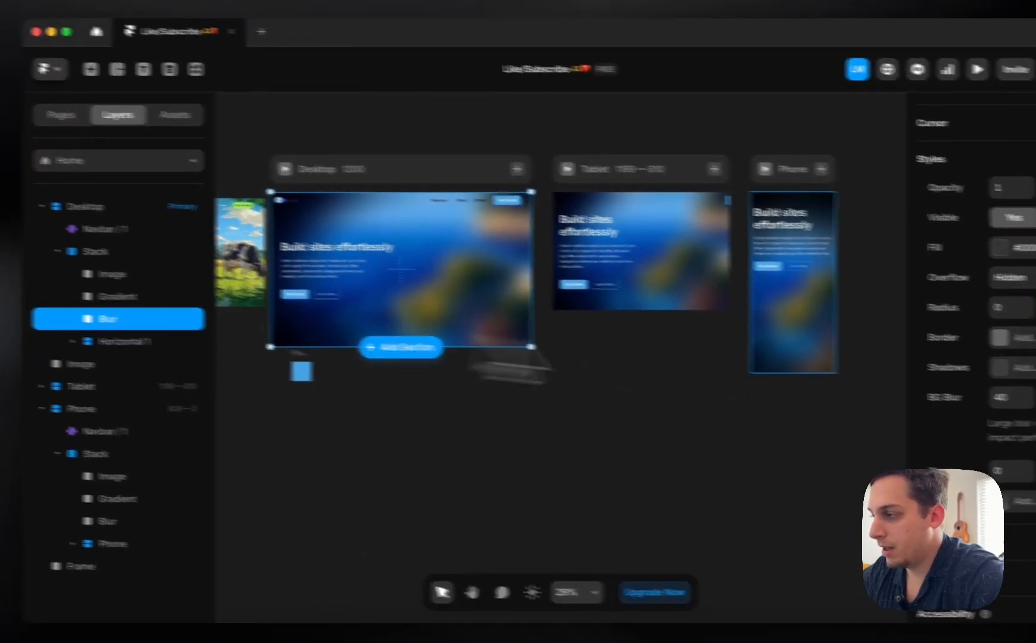
pyautogui.click(1017, 404)
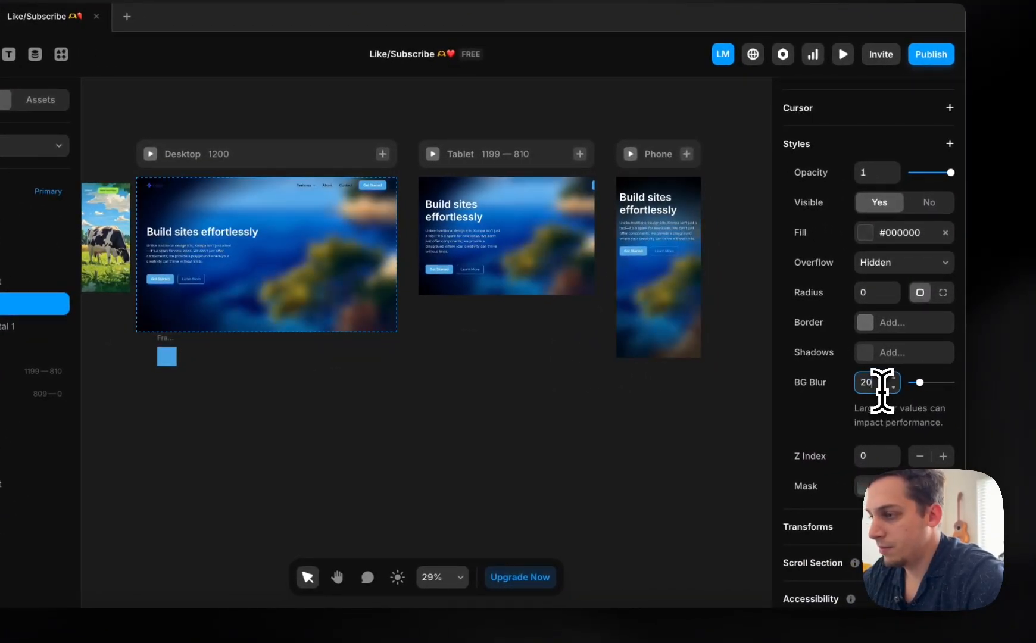
pyautogui.hotkey('shift', 'Up')
pyautogui.hotkey('shift', 'Up')
pyautogui.hotkey('shift', 'Up')
pyautogui.hotkey('shift', 'Up')
pyautogui.hotkey('shift', 'Up')
pyautogui.hotkey('shift', 'Up')
pyautogui.hotkey('shift', 'Up')
pyautogui.hotkey('shift', 'Up')
pyautogui.hotkey('shift', 'Up')
pyautogui.hotkey('shift', 'Up')
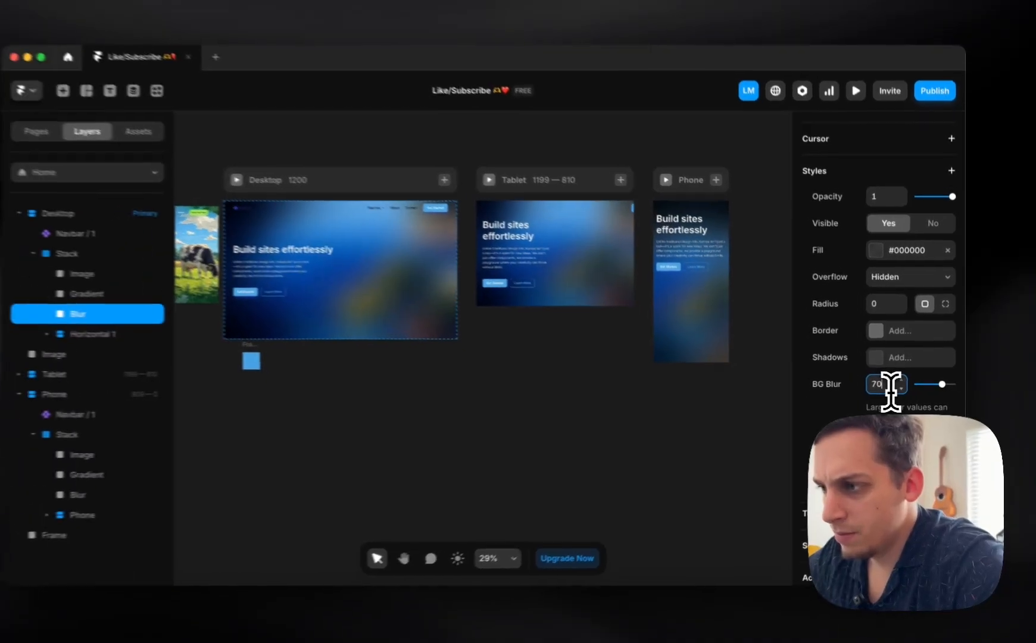
# - Lower the Blur layer's background blur to 4
pyautogui.hotkey('shift', 'Down')
pyautogui.hotkey('shift', 'Down')
pyautogui.hotkey('shift', 'Down')
pyautogui.hotkey('shift', 'Down')
pyautogui.hotkey('shift', 'Down')
pyautogui.hotkey('shift', 'Down')
pyautogui.hotkey('shift', 'Down')
pyautogui.hotkey('shift', 'Down')
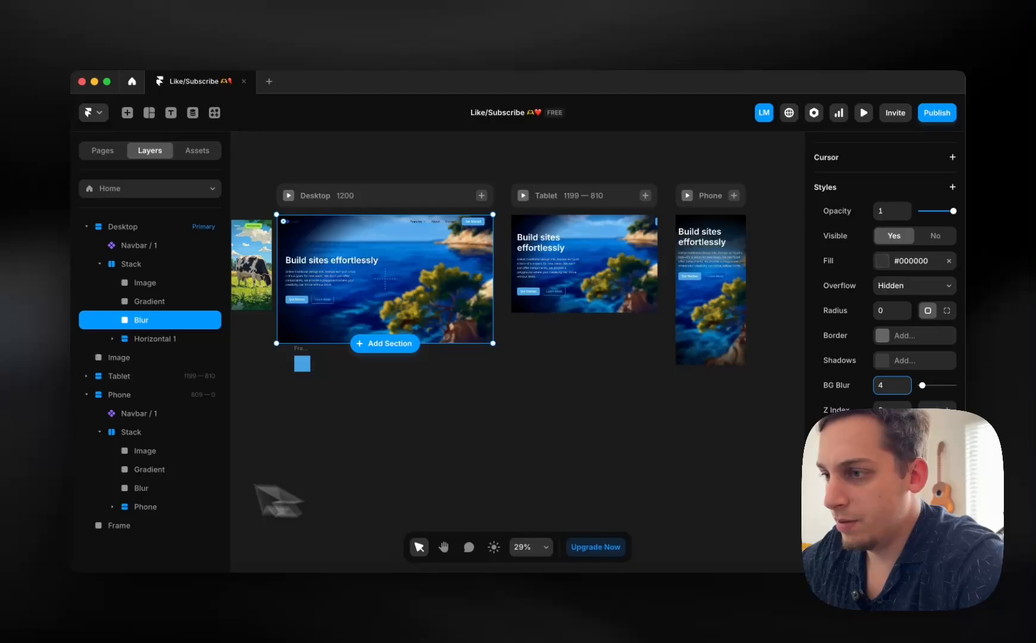
# - Delete the Blur layer from the Desktop stack
pyautogui.click(141, 321)
pyautogui.press('Return')
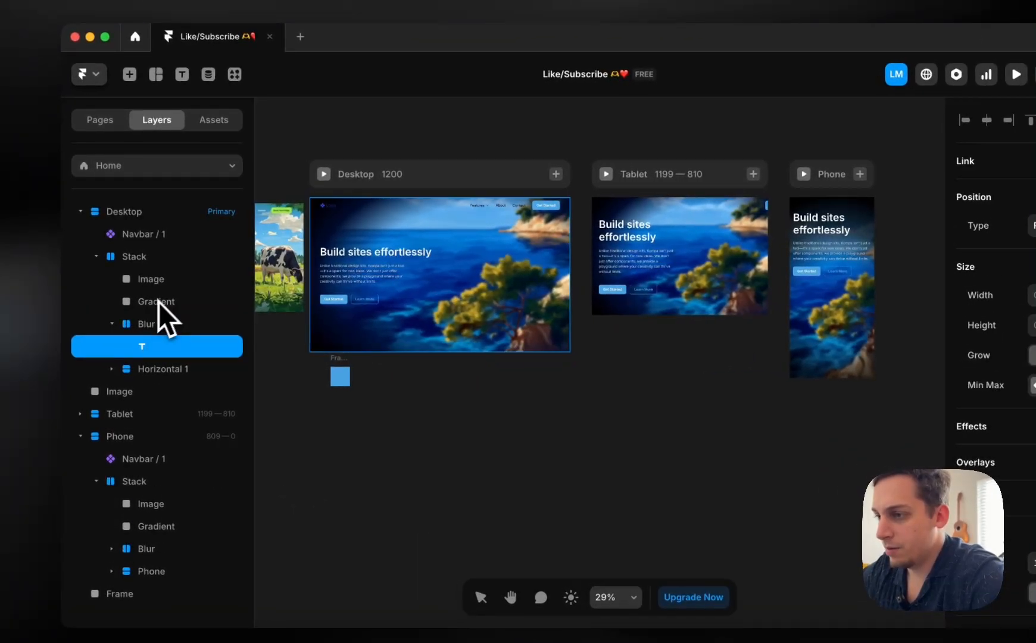
pyautogui.press('super+z')
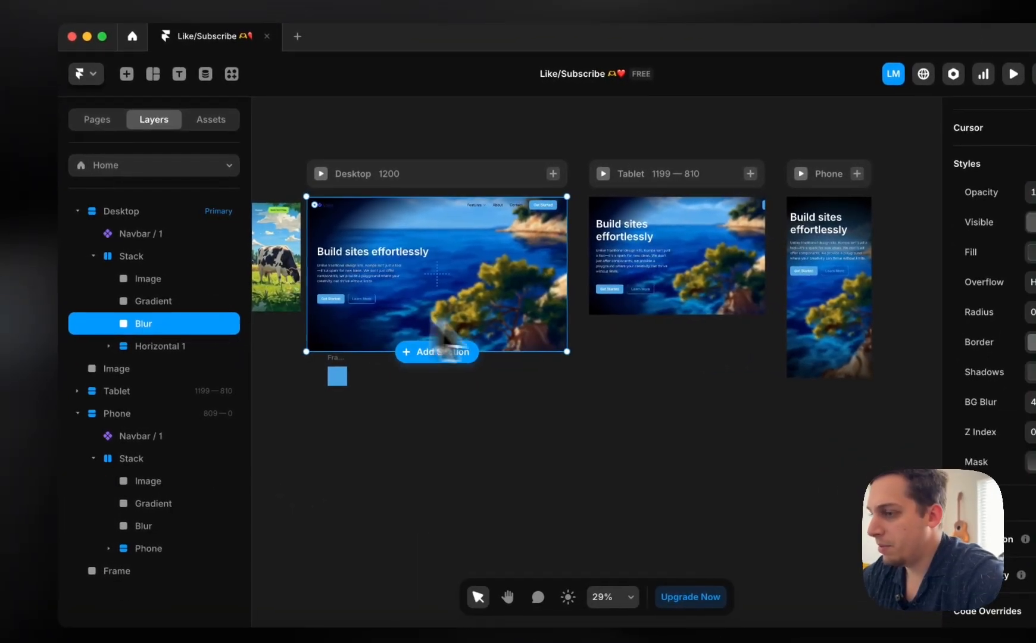
pyautogui.press('Delete')
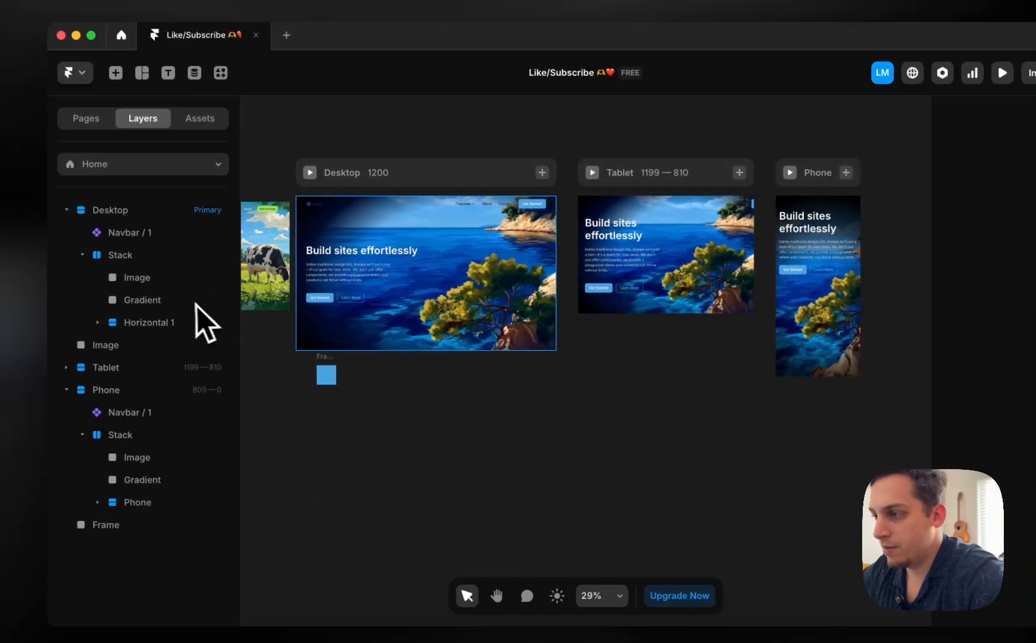
# - Add a Blur filter to the Desktop stack's Gradient layer and set it to 45
pyautogui.click(195, 304)
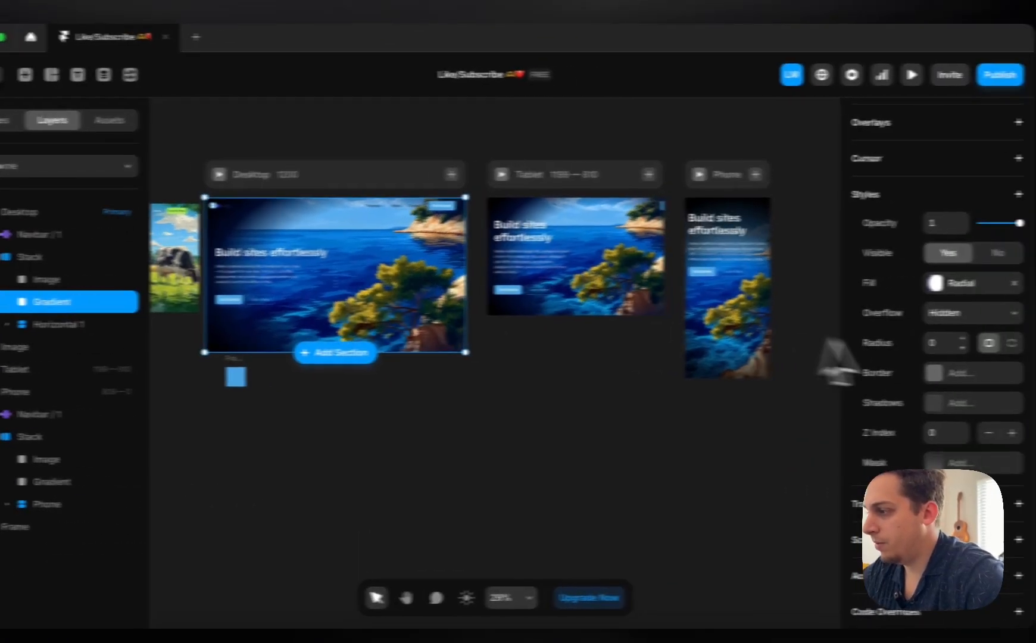
pyautogui.click(951, 195)
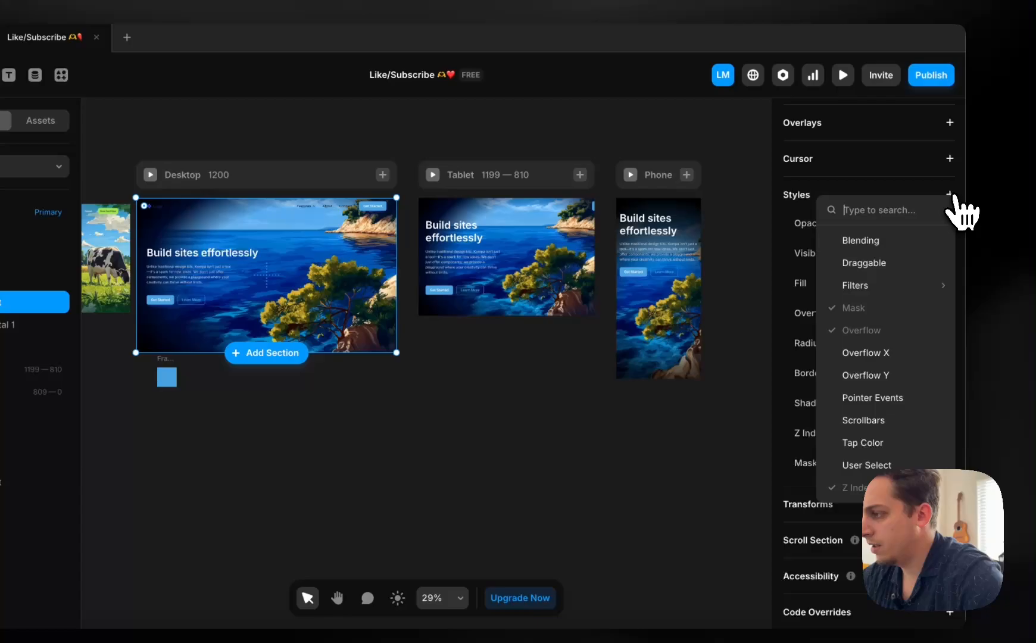
pyautogui.moveTo(887, 286)
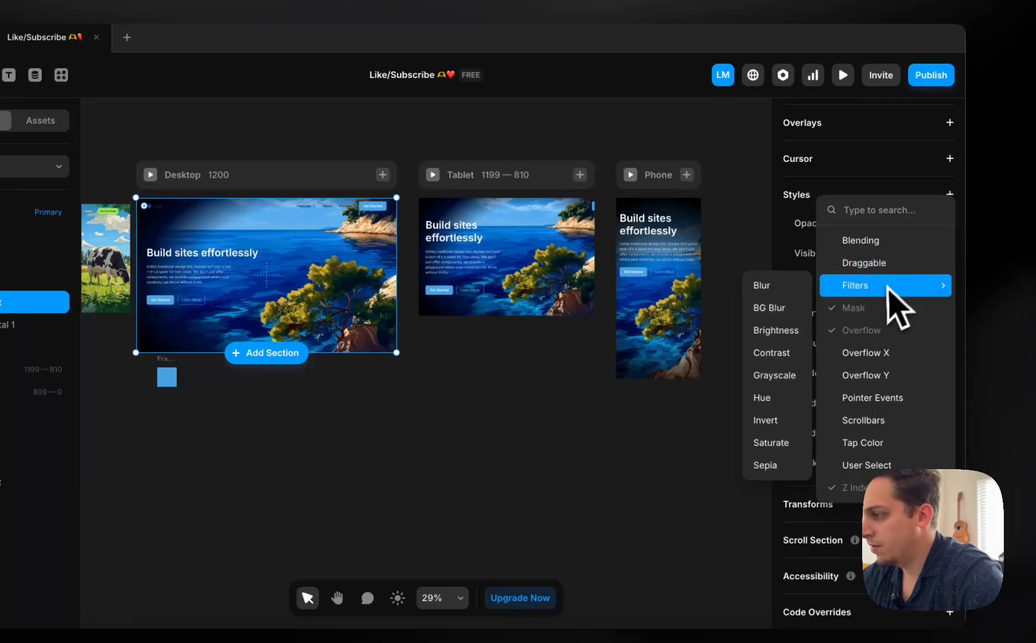
pyautogui.click(795, 291)
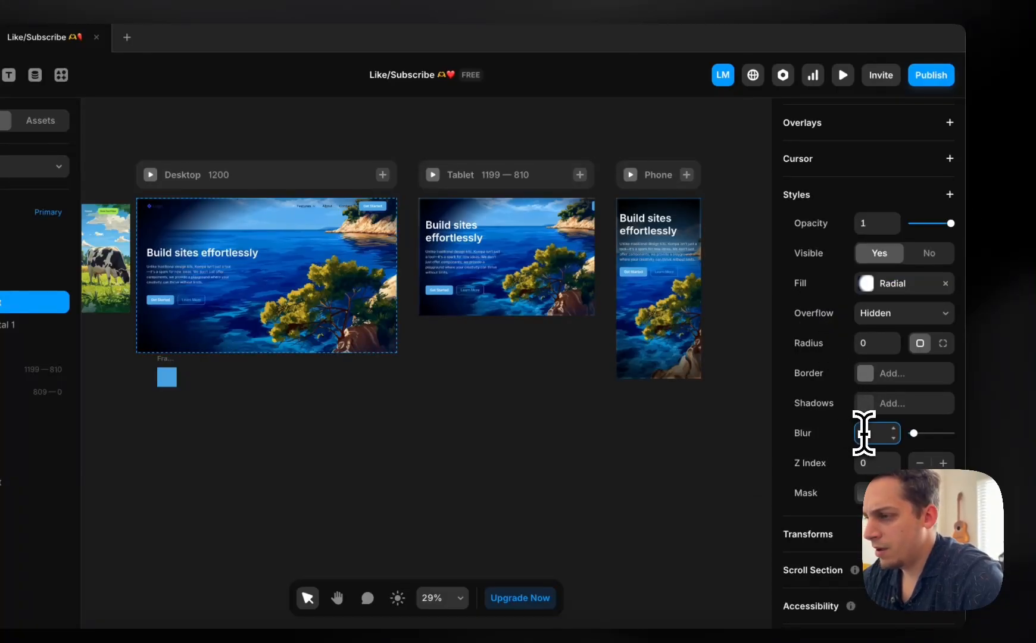
pyautogui.hotkey('shift', 'Up')
pyautogui.hotkey('shift', 'Up')
pyautogui.hotkey('shift', 'Up')
pyautogui.hotkey('shift', 'Down')
pyautogui.hotkey('shift', 'Down')
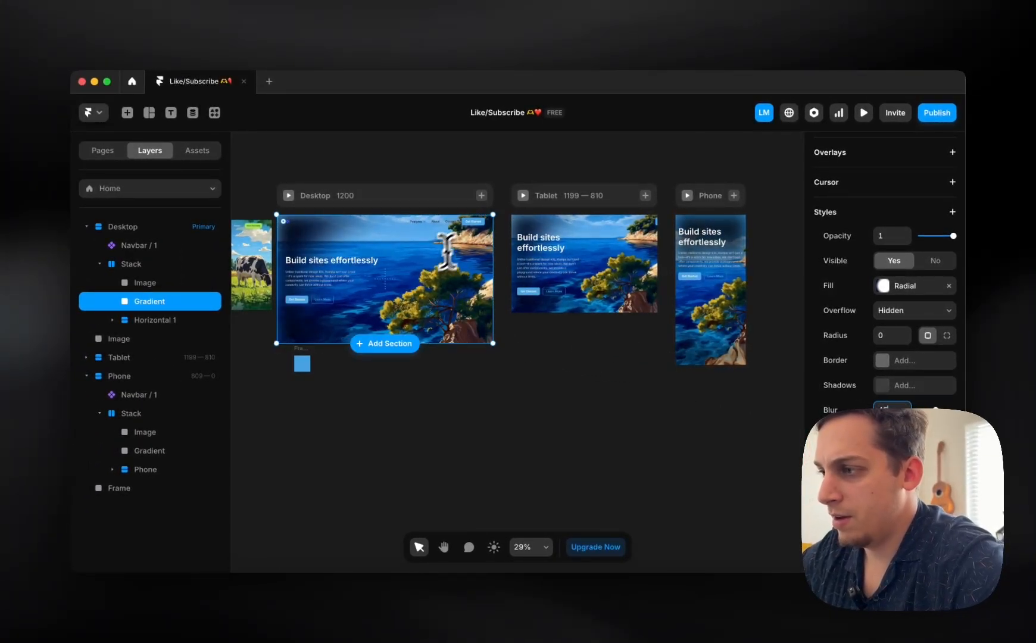
# - Try enlarging the Desktop Gradient layer slightly beyond the hero's edges and inspect the blurred overlay up close
pyautogui.moveTo(491, 215); pyautogui.dragTo(550, 191)
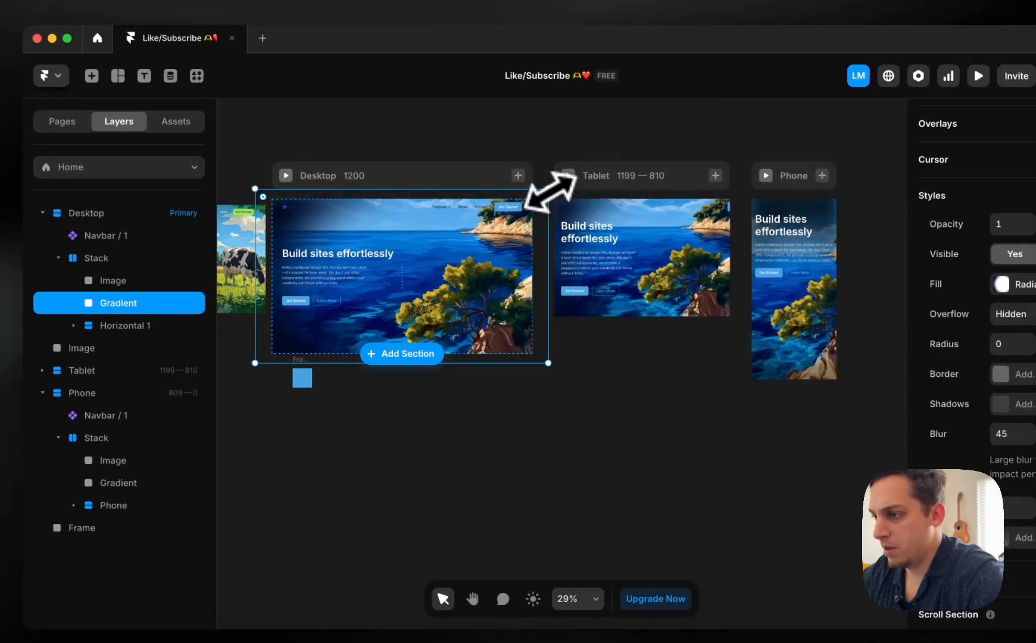
pyautogui.click(489, 439)
pyautogui.scroll(5, 330, 324)
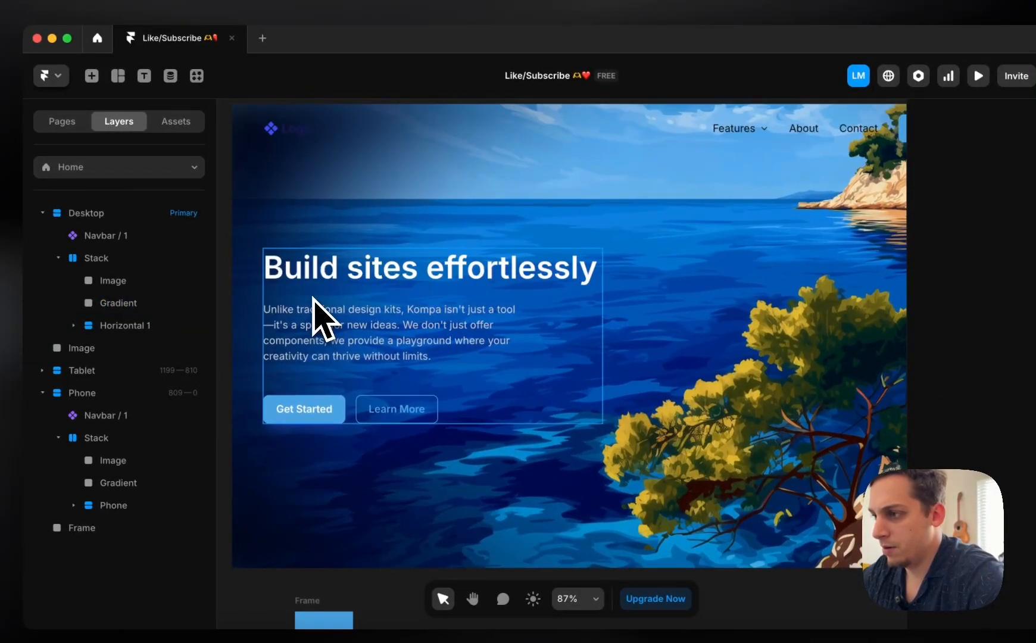
pyautogui.scroll(-2, 315, 299)
pyautogui.click(315, 300)
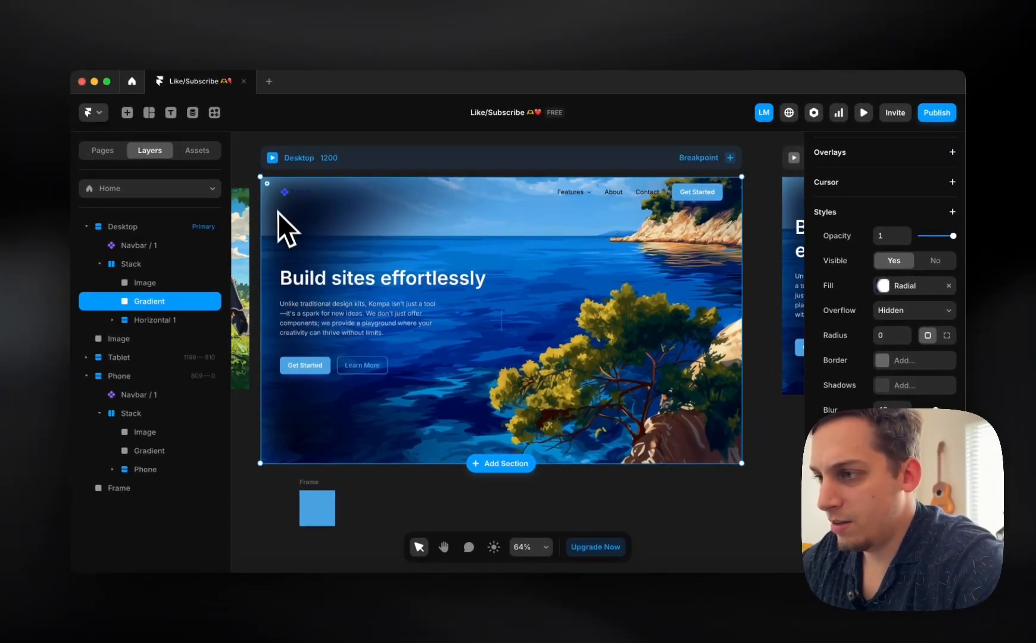
# - Try stronger and weaker blur amounts on the Desktop Gradient layer and set the blur back to 45
pyautogui.hotkey('shift', 'Up')
pyautogui.hotkey('shift', 'Up')
pyautogui.hotkey('shift', 'Up')
pyautogui.hotkey('shift', 'Up')
pyautogui.hotkey('shift', 'Up')
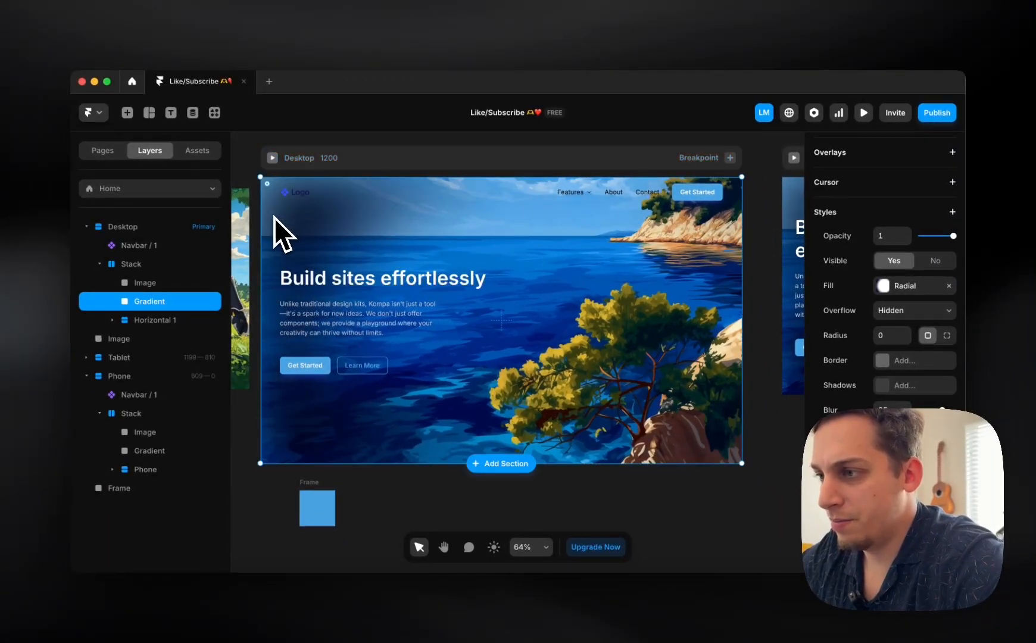
pyautogui.hotkey('shift', 'Down')
pyautogui.hotkey('shift', 'Down')
pyautogui.hotkey('shift', 'Down')
pyautogui.hotkey('shift', 'Down')
pyautogui.hotkey('shift', 'Down')
pyautogui.hotkey('shift', 'Down')
pyautogui.hotkey('shift', 'Down')
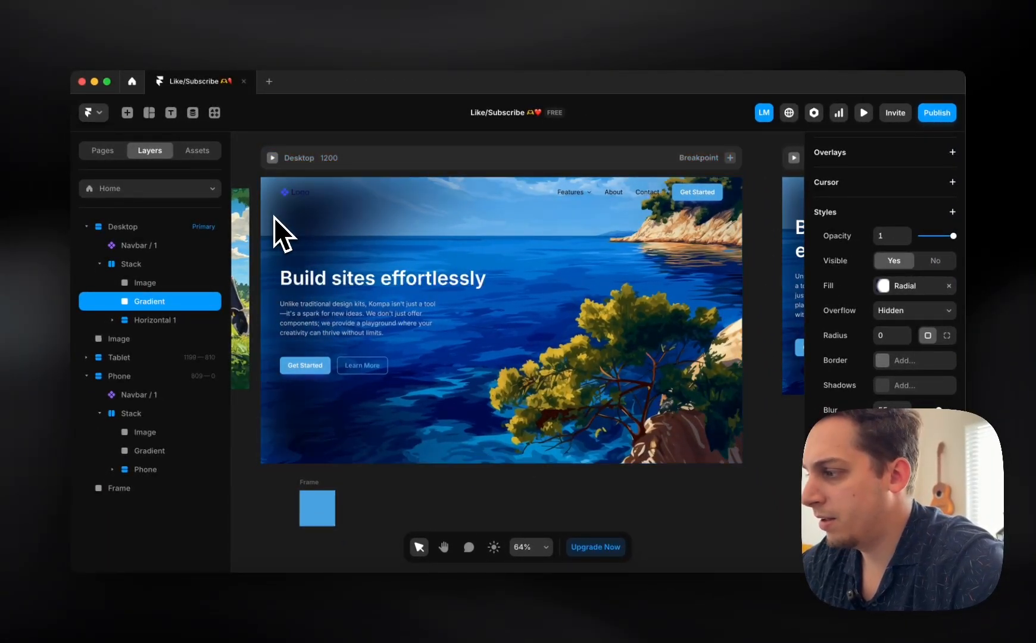
pyautogui.hotkey('shift', 'Up')
pyautogui.hotkey('shift', 'Up')
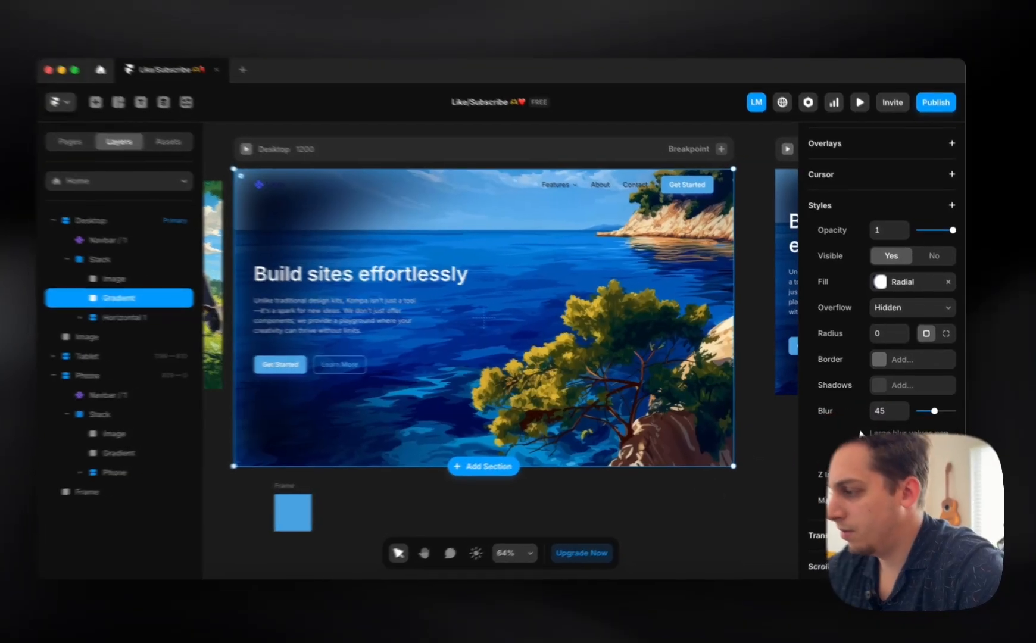
# - Remove the Blur filter from the Desktop Gradient layer
pyautogui.rightClick(857, 431)
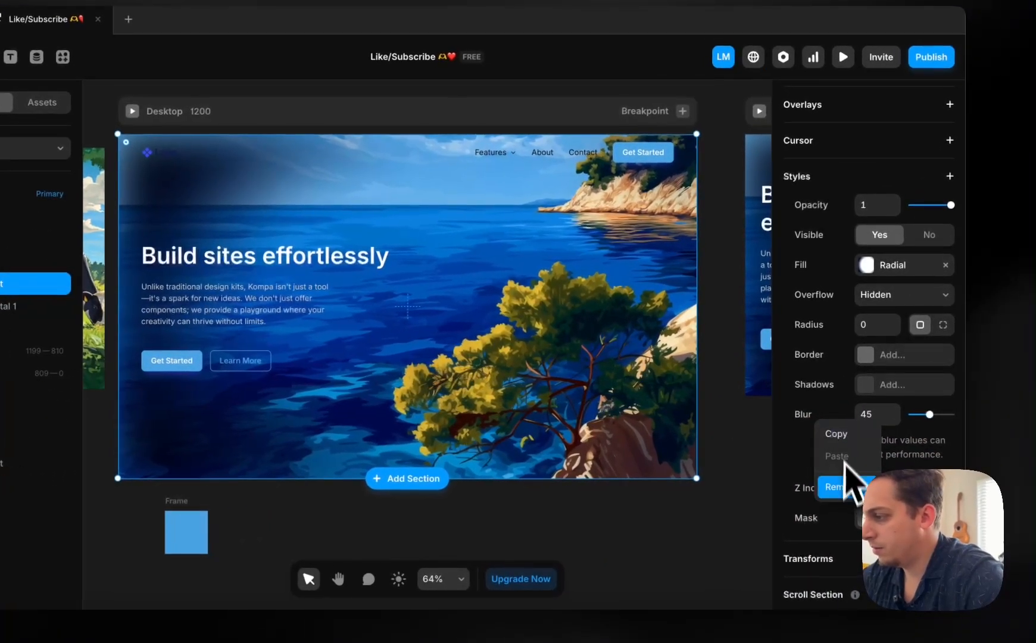
pyautogui.click(846, 488)
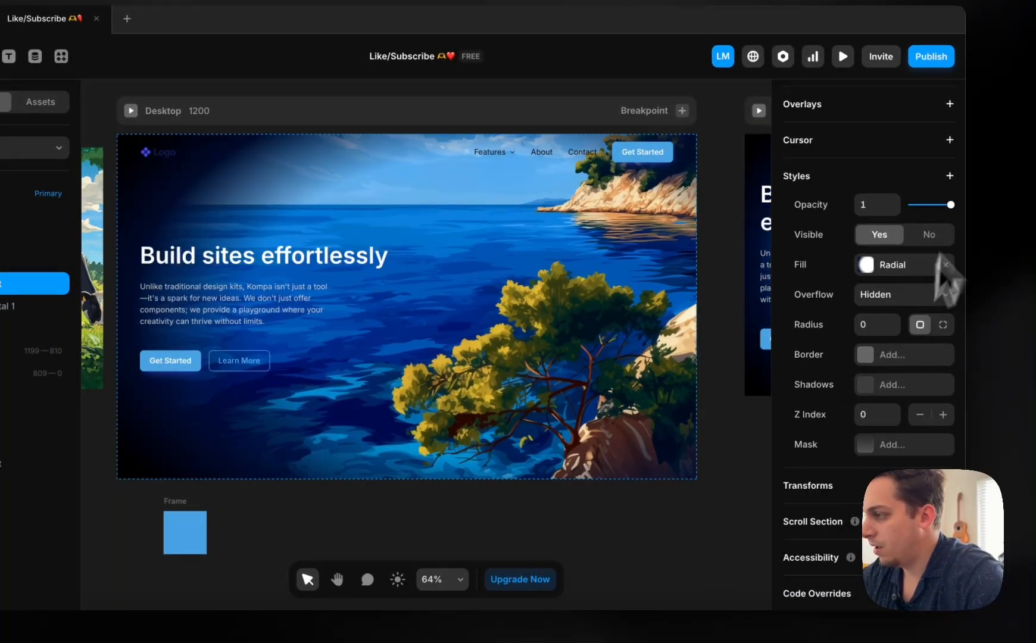
pyautogui.click(951, 176)
pyautogui.moveTo(873, 268)
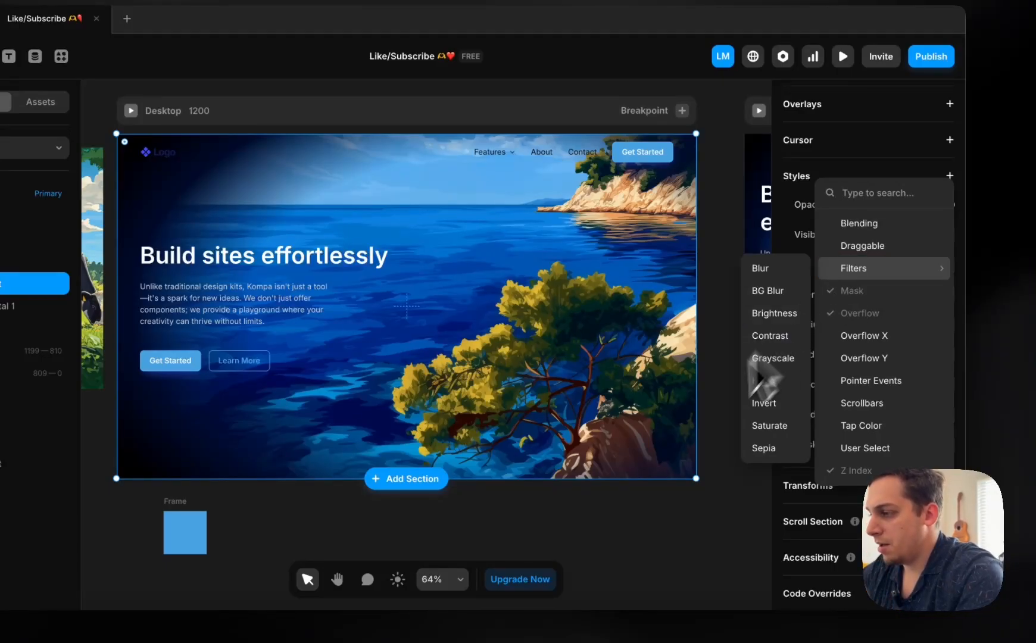
pyautogui.click(681, 524)
pyautogui.scroll(-1, 680, 524)
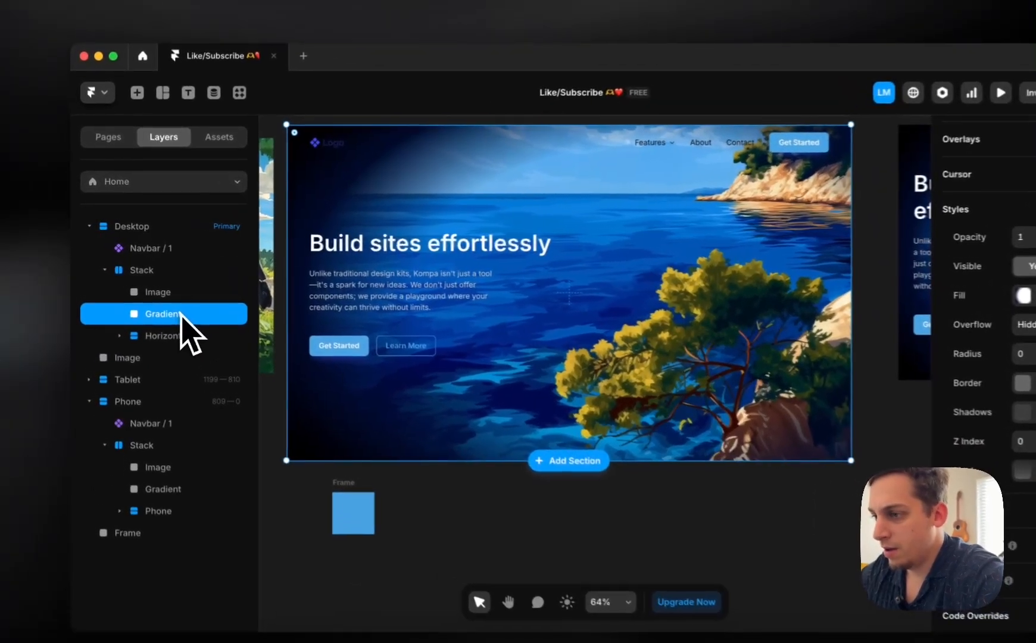
# - Delete the Desktop Gradient layer and examine the Desktop, Tablet and Phone heroes without the overlay
pyautogui.press('Delete')
pyautogui.scroll(-5, 464, 256)
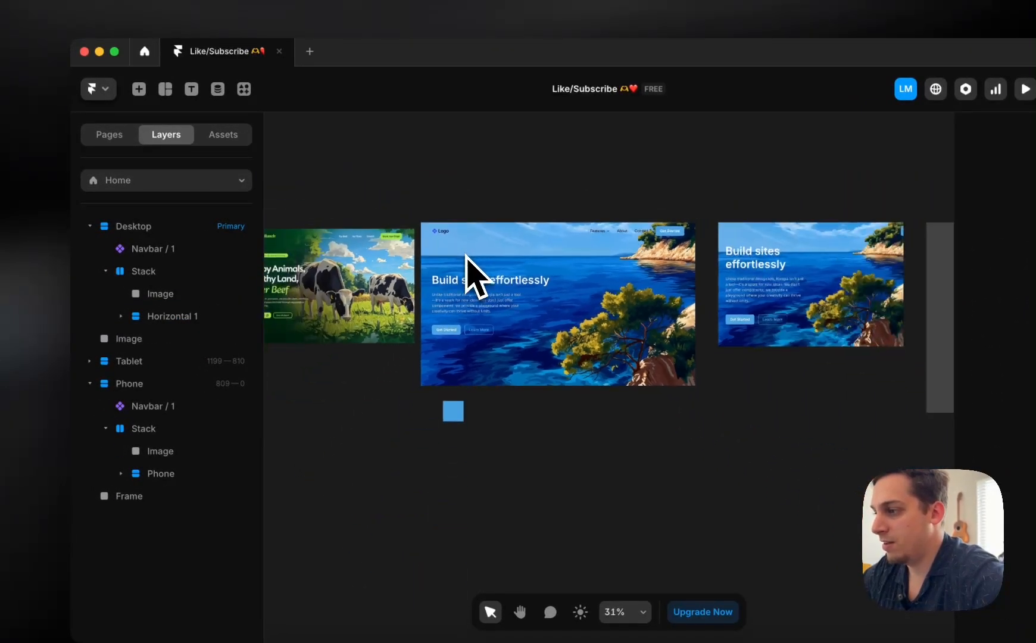
pyautogui.scroll(4, 464, 256)
pyautogui.hscroll(3, 465, 256)
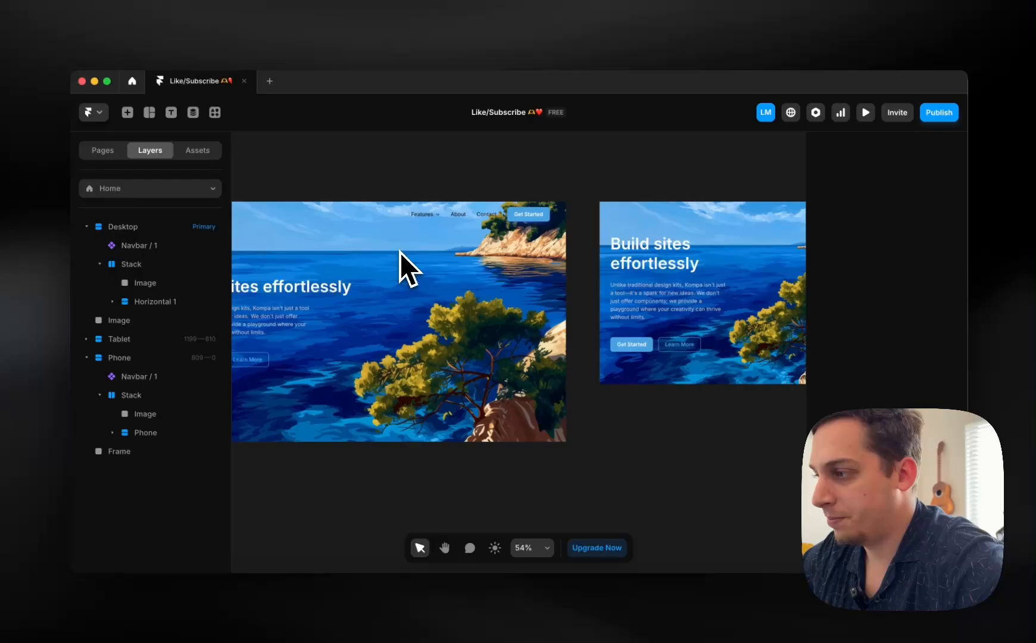
pyautogui.scroll(-3, 400, 251)
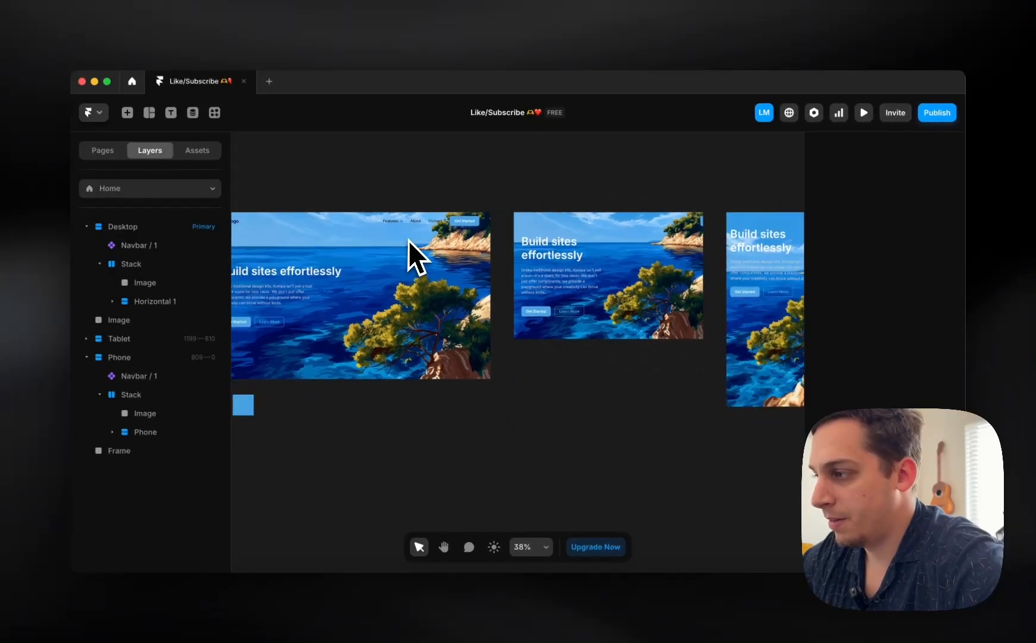
pyautogui.hscroll(3, 408, 240)
pyautogui.hscroll(-5, 408, 240)
pyautogui.scroll(4, 376, 212)
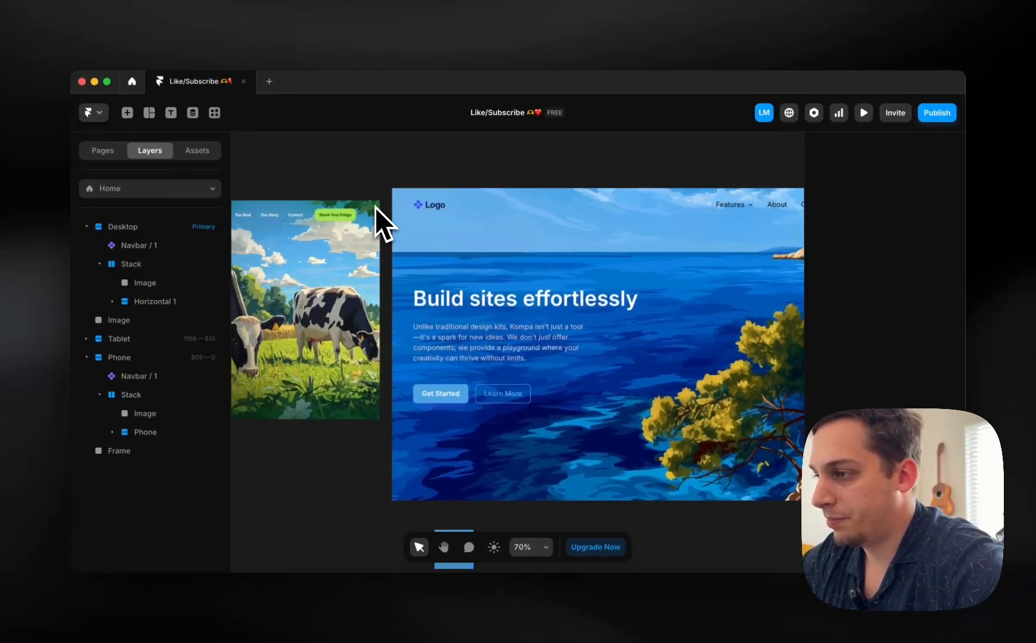
# - Undo the Gradient layer's deletion and compare the Desktop hero with the cow-themed reference design beside it
pyautogui.hotkey('ctrl', 'z')
pyautogui.scroll(3, 476, 227)
pyautogui.scroll(-3, 476, 227)
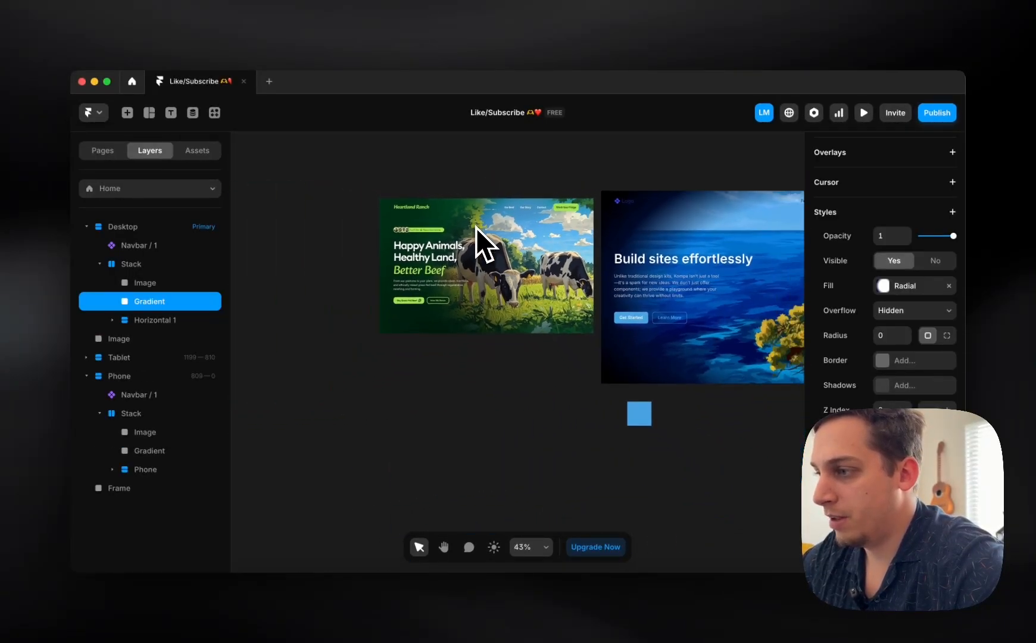
# - Open the Desktop Gradient layer's radial fill and move the gradient's center further toward the hero's right side
pyautogui.hscroll(5, 504, 247)
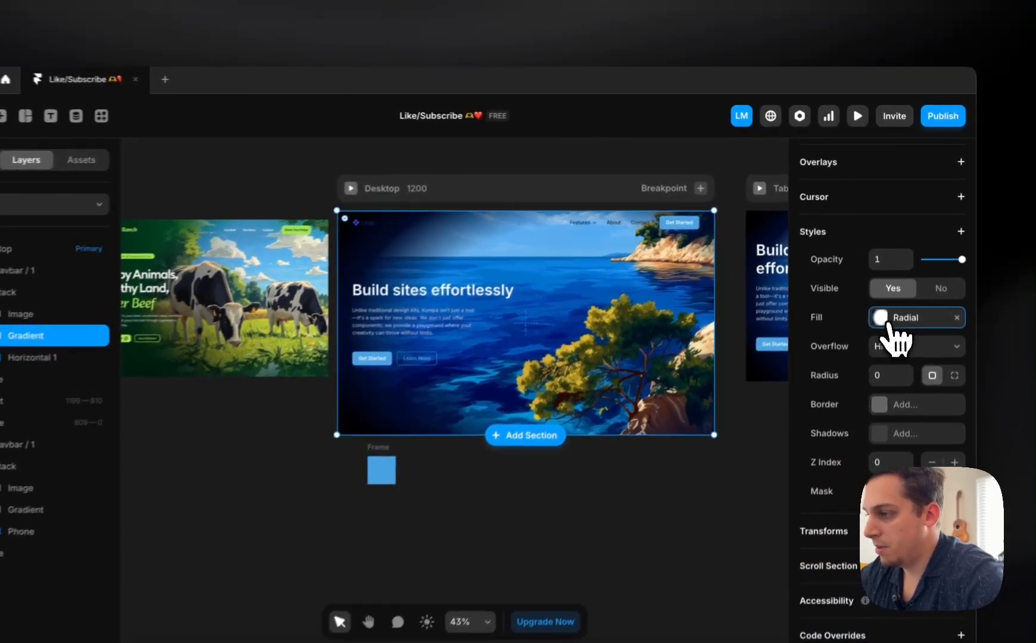
pyautogui.click(892, 286)
pyautogui.scroll(-2, 560, 295)
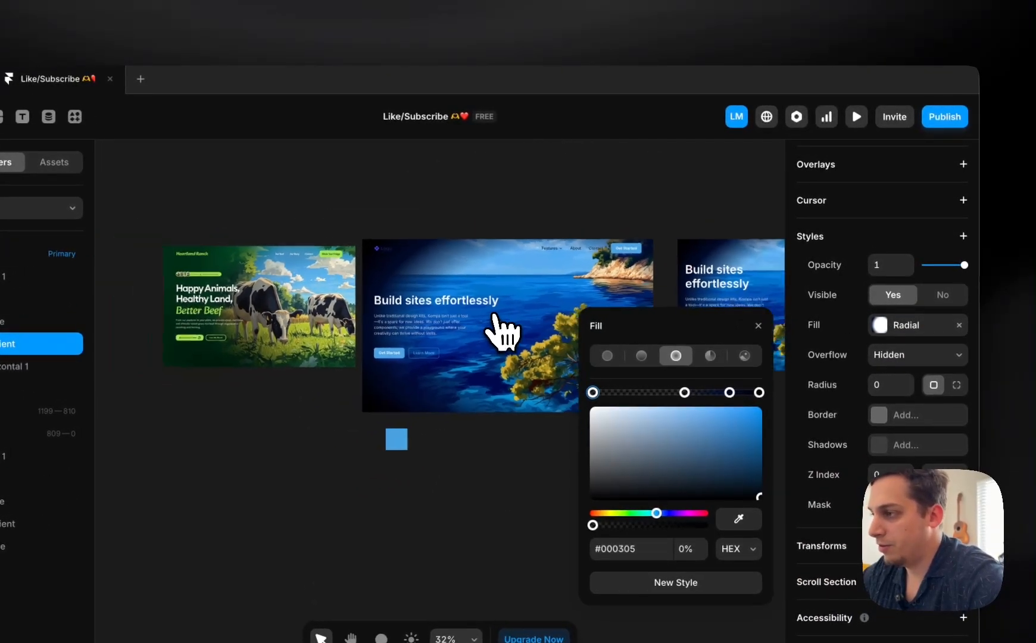
pyautogui.moveTo(546, 190); pyautogui.dragTo(454, 136)
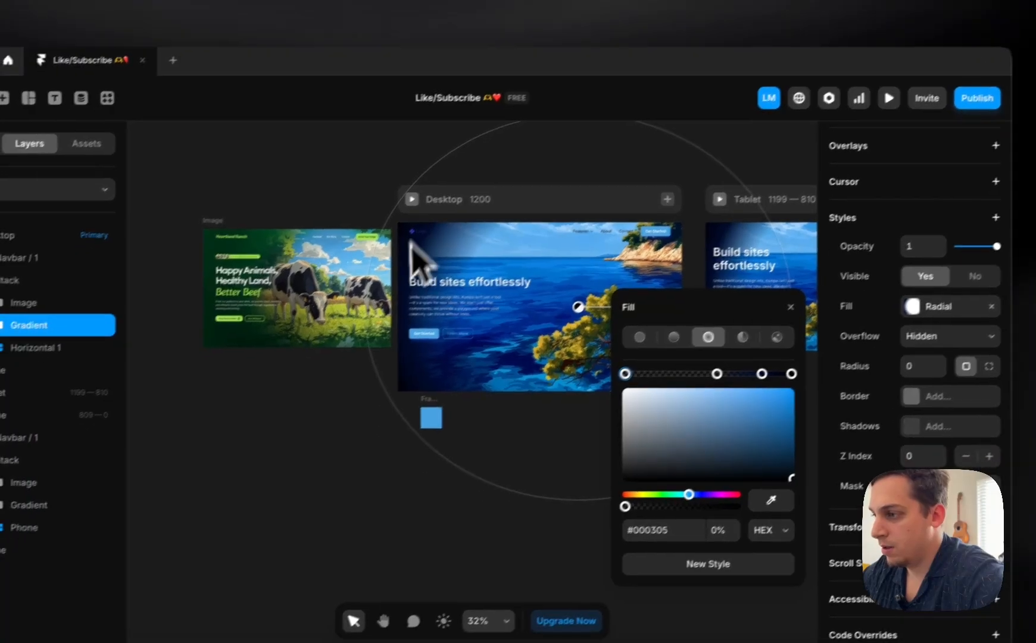
pyautogui.hscroll(2, 354, 292)
pyautogui.hscroll(2, 522, 319)
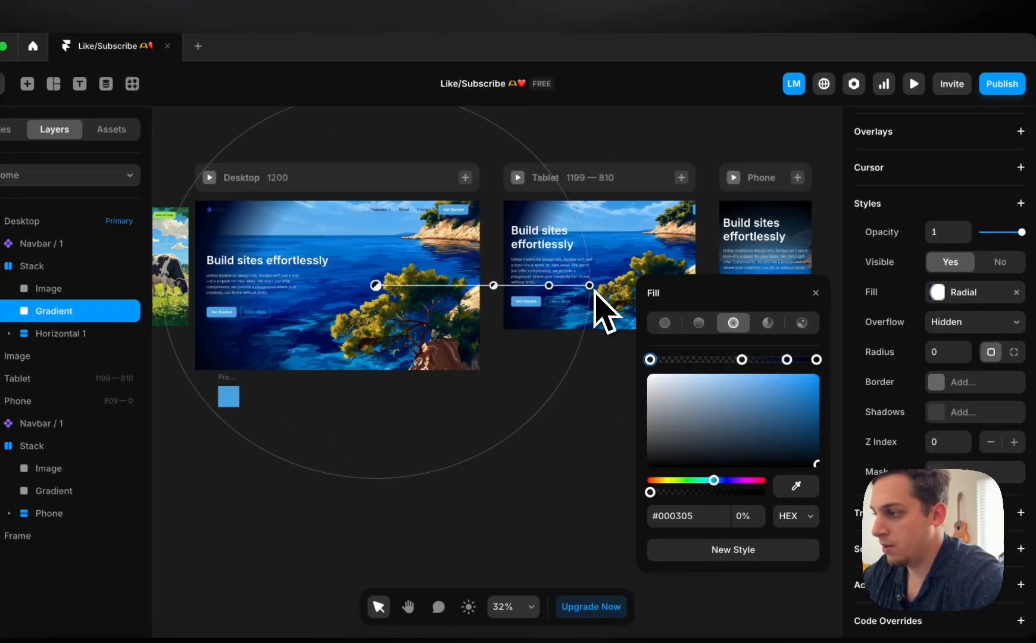
pyautogui.moveTo(583, 290)
pyautogui.mouseDown()
pyautogui.moveTo(546, 296)
pyautogui.moveTo(591, 287)
pyautogui.mouseUp()
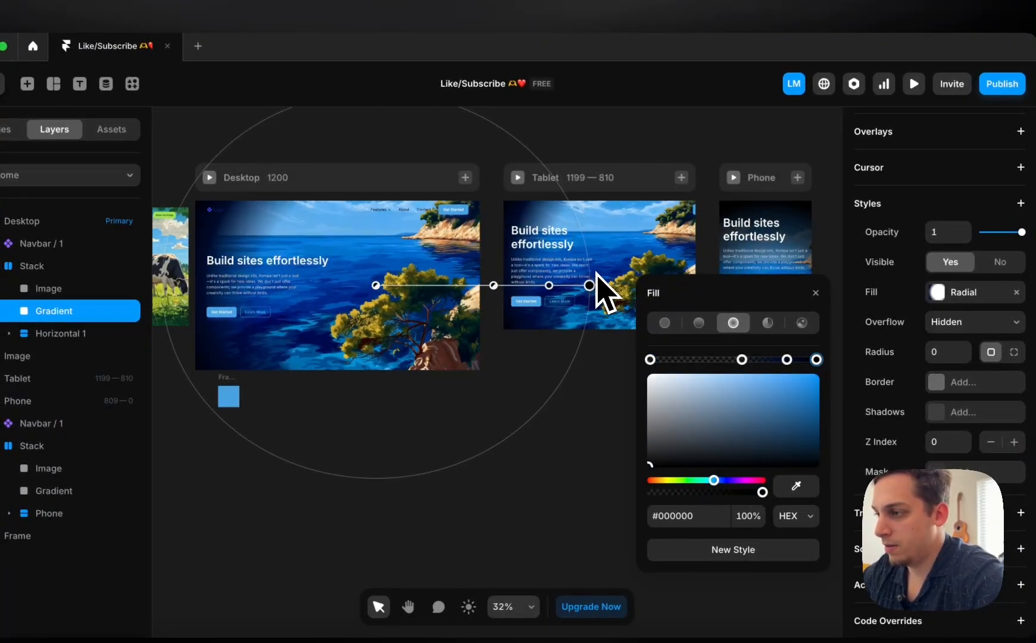
pyautogui.moveTo(376, 283); pyautogui.dragTo(437, 282)
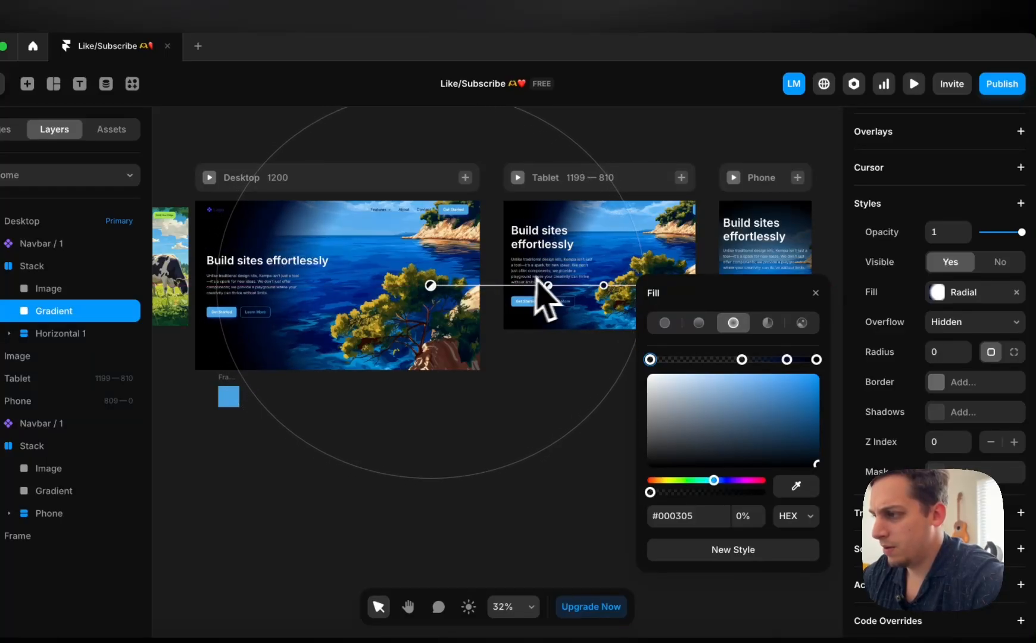
# - Move the radial gradient's second transparent stop inward and reposition the #000C2B stop a short way inside the black outer stop
pyautogui.moveTo(560, 287); pyautogui.dragTo(506, 287)
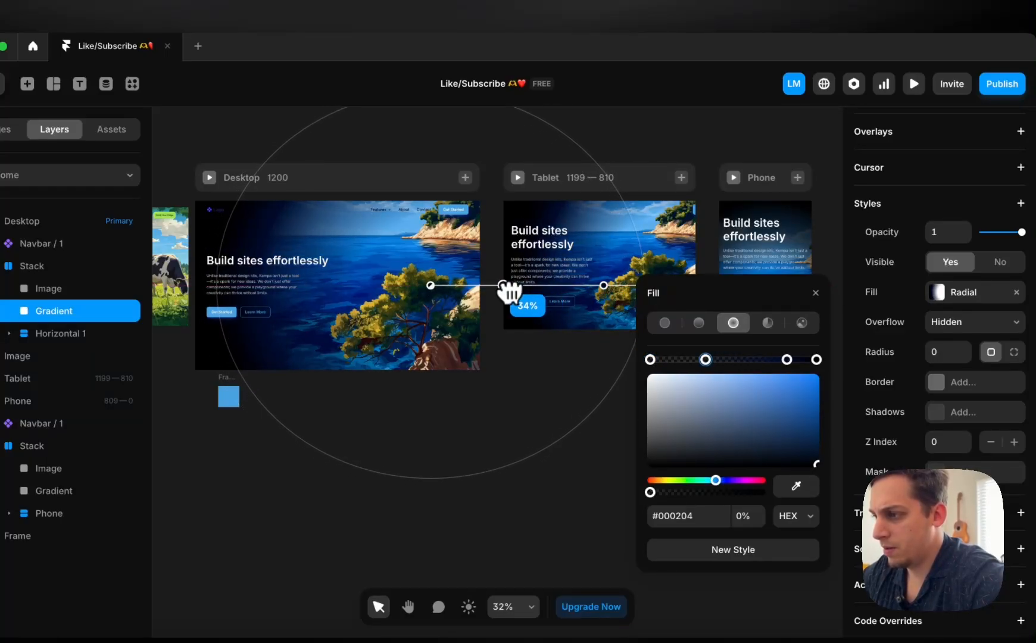
pyautogui.click(605, 286)
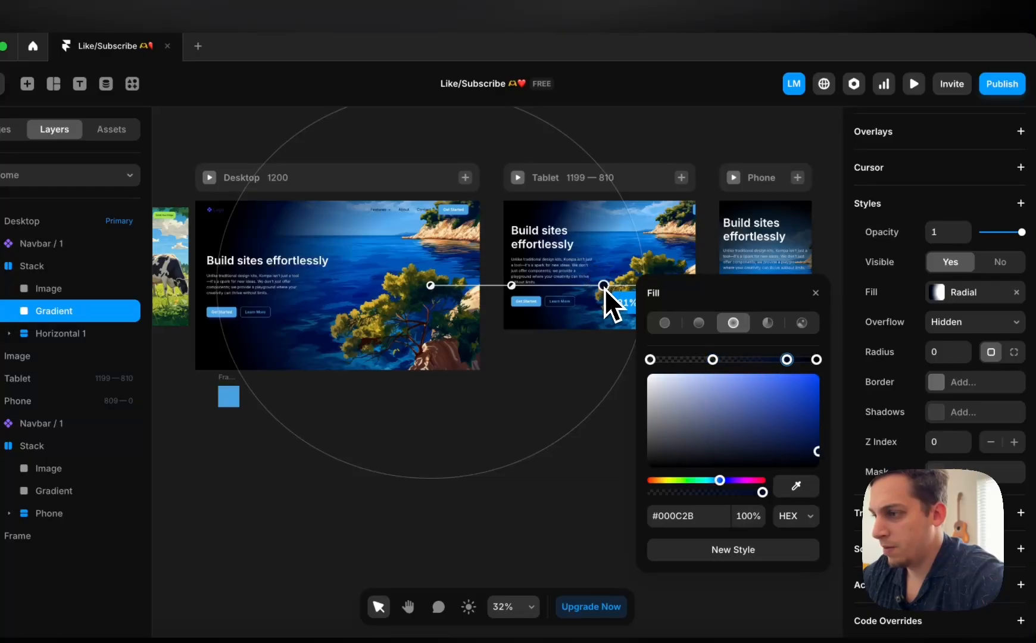
pyautogui.moveTo(605, 287); pyautogui.dragTo(639, 287)
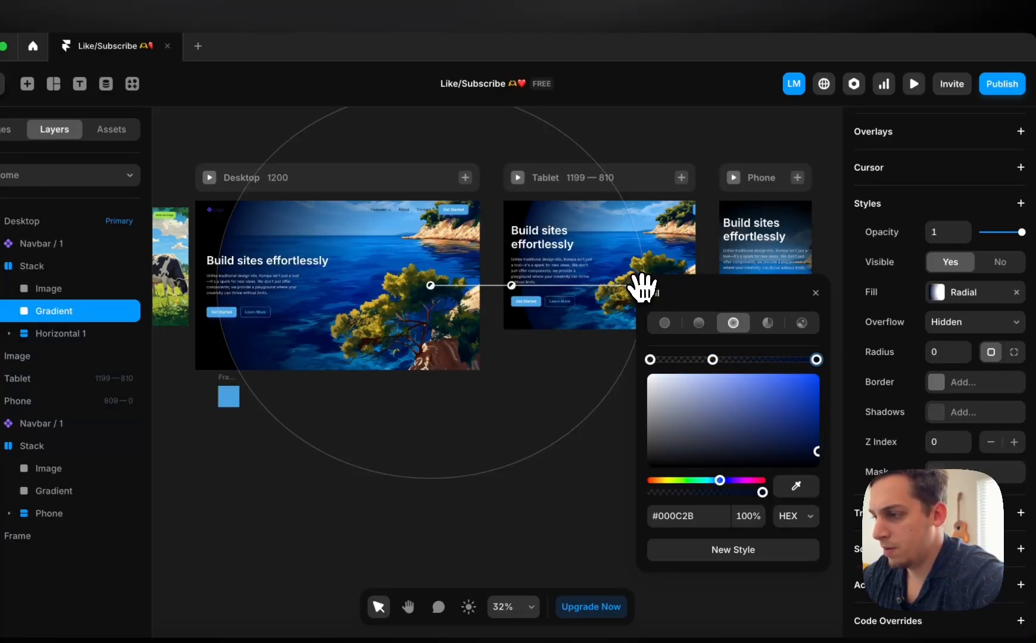
pyautogui.hscroll(5, 641, 291)
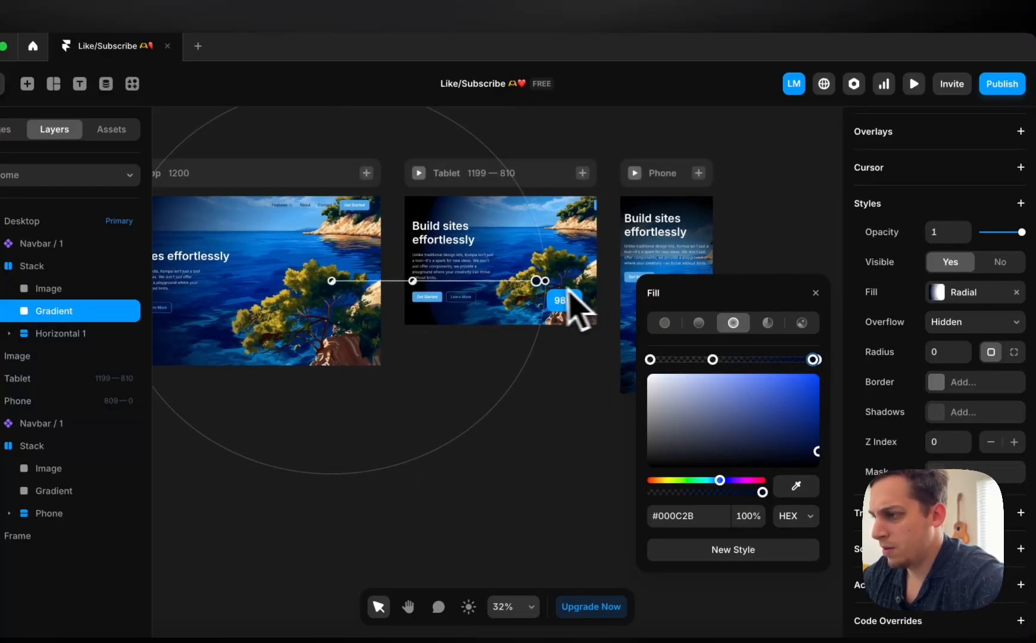
pyautogui.moveTo(531, 279); pyautogui.dragTo(491, 281)
pyautogui.hscroll(-3, 491, 286)
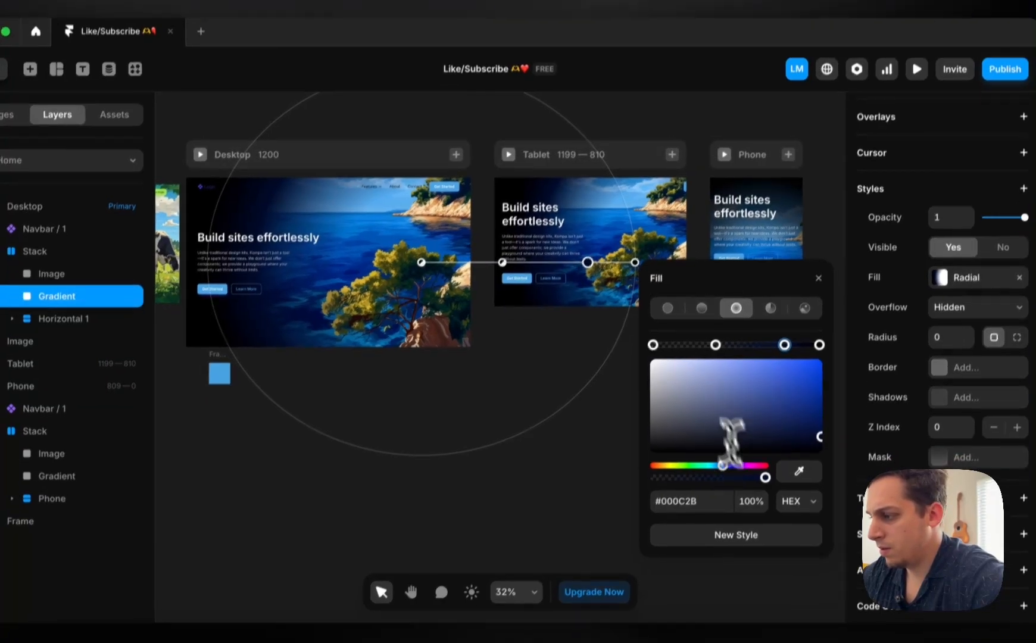
# - Lower the #000C2B stop's opacity and set the outer black stop's opacity to 90%
pyautogui.click(748, 519)
pyautogui.hotkey('shift', 'Down')
pyautogui.hotkey('shift', 'Down')
pyautogui.hotkey('shift', 'Down')
pyautogui.hotkey('shift', 'Down')
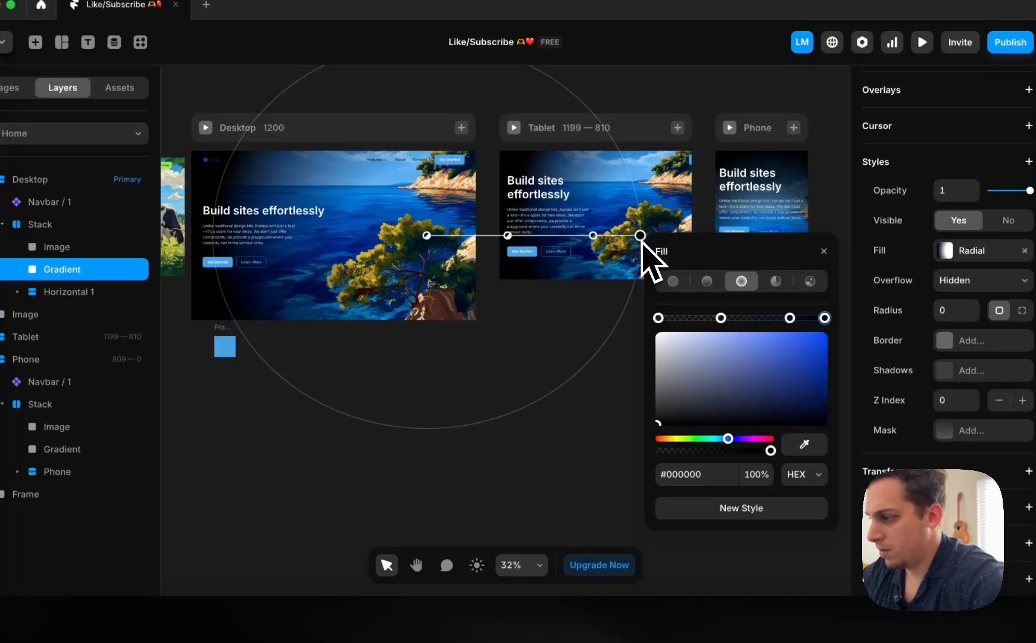
pyautogui.write('90')
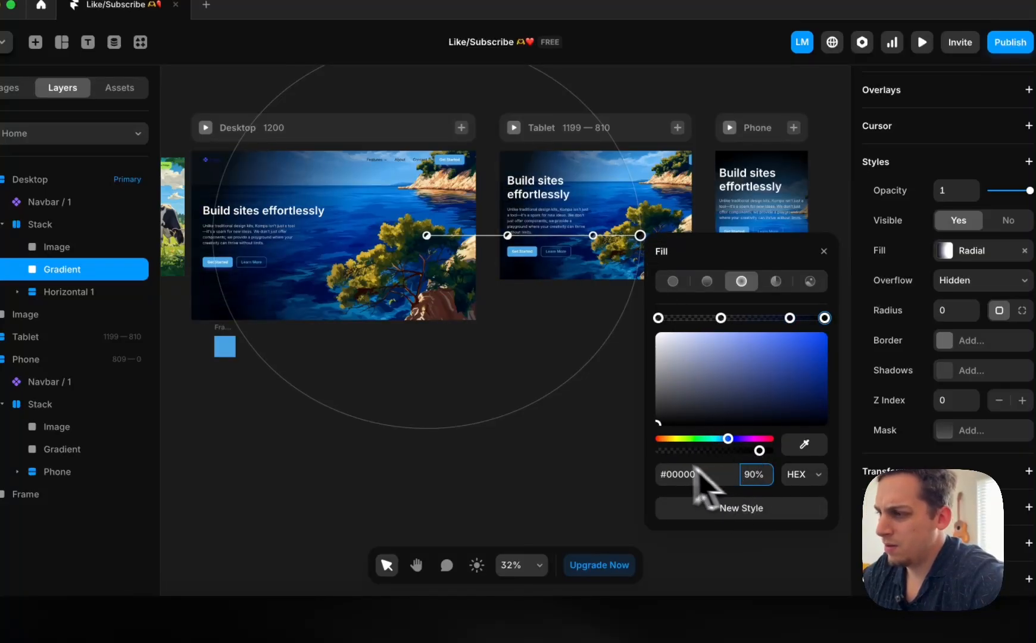
# - Examine the adjusted overlay on the Desktop hero up close and alongside the cow-themed reference design
pyautogui.click(410, 474)
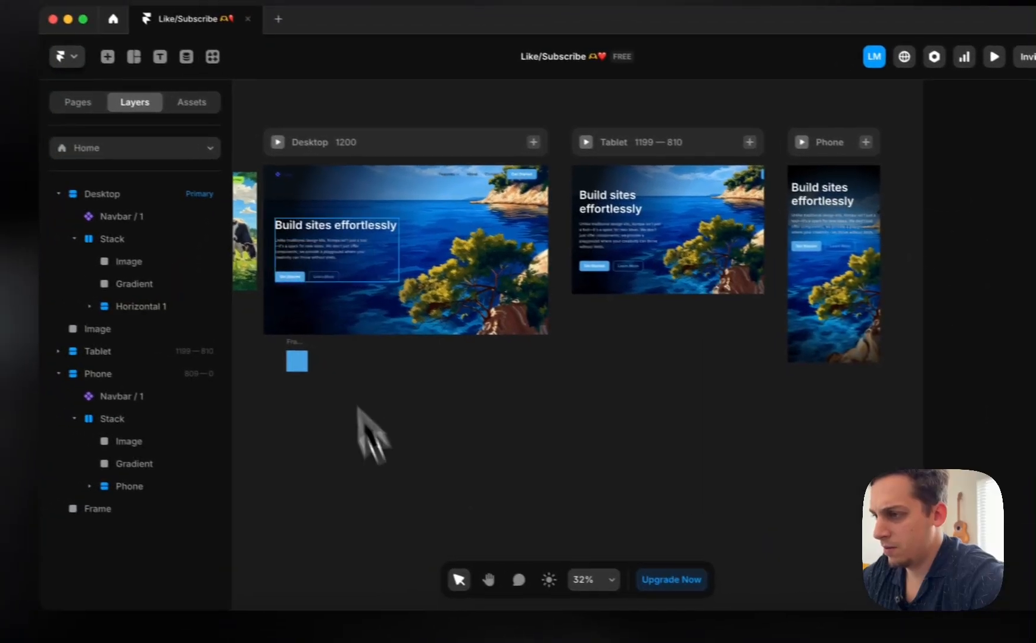
pyautogui.scroll(5, 195, 200)
pyautogui.scroll(-3, 194, 199)
pyautogui.scroll(1, 194, 199)
pyautogui.scroll(3, 287, 217)
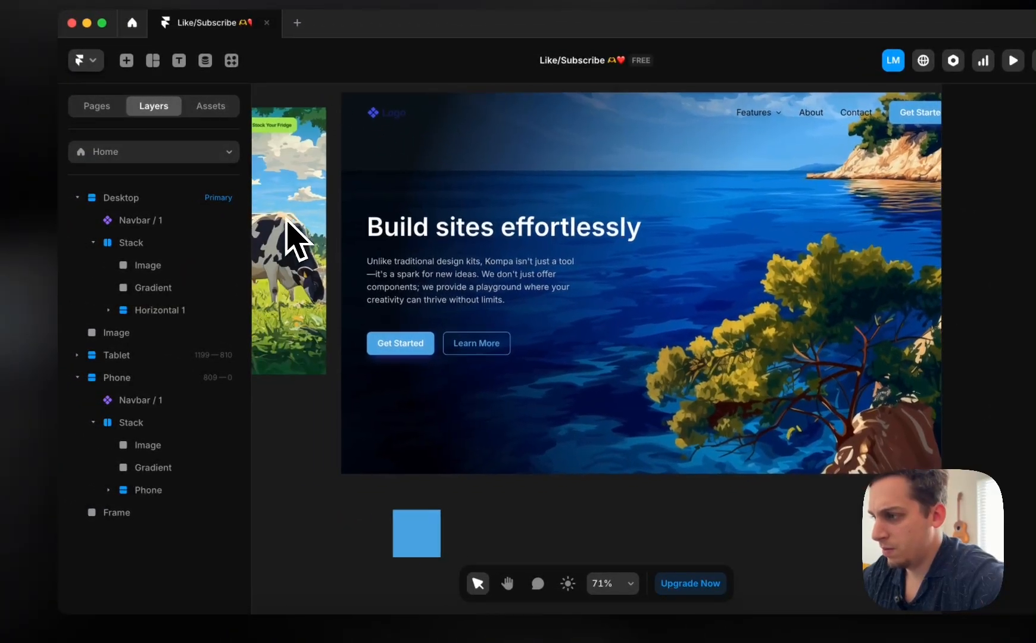
pyautogui.hscroll(-2, 287, 218)
pyautogui.scroll(-5, 287, 218)
pyautogui.scroll(1, 287, 218)
pyautogui.hscroll(1, 286, 217)
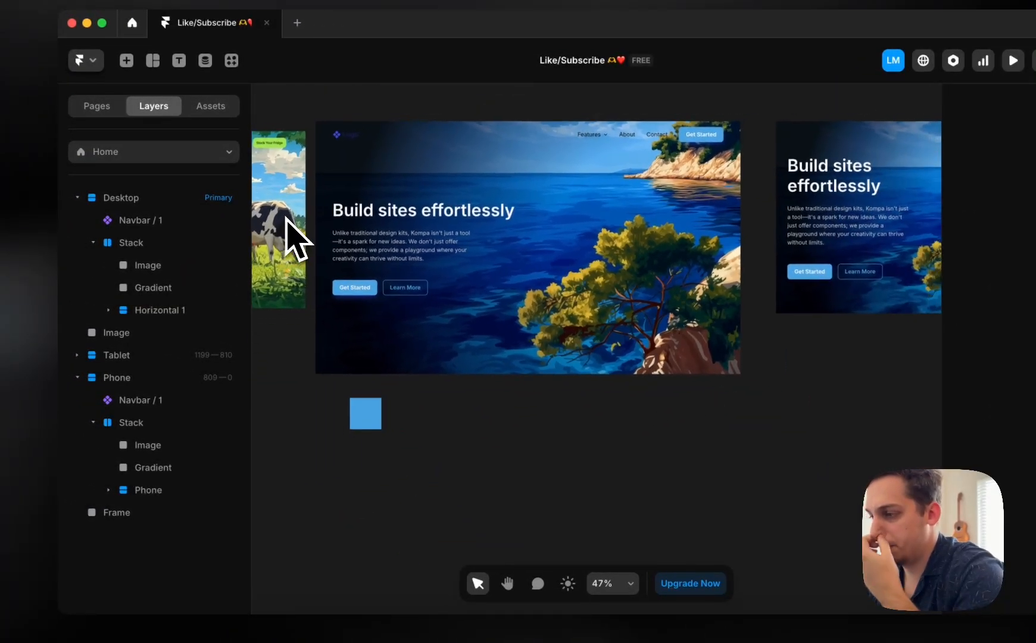
# - Search the fonts for "grotes" and apply Bricolage Grotesque to the Desktop headline "Build sites effortlessly"
pyautogui.click(382, 224)
pyautogui.click(374, 220)
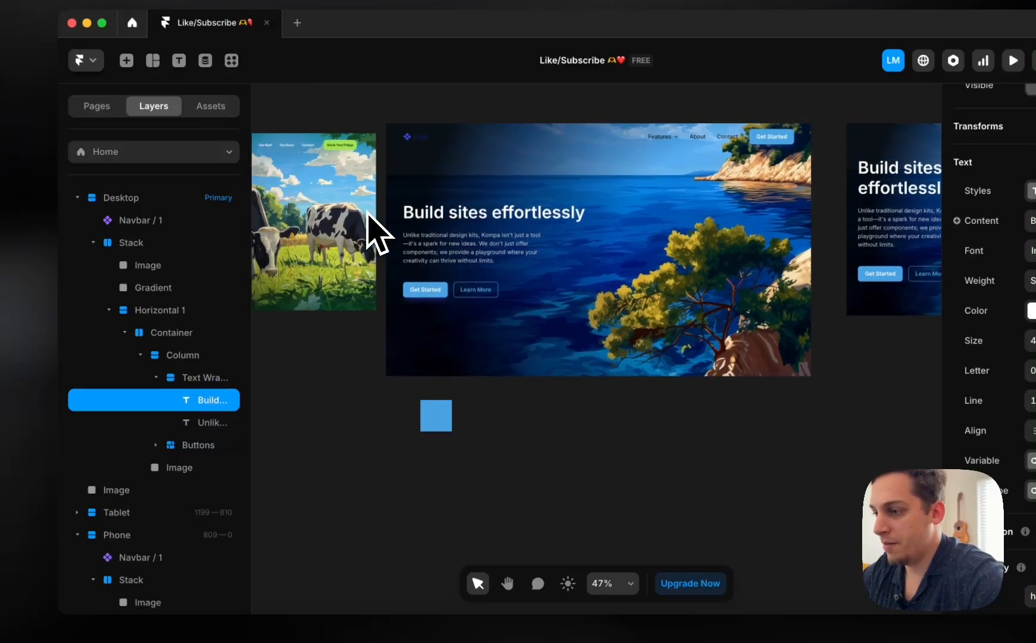
pyautogui.hscroll(-3, 369, 231)
pyautogui.scroll(1, 420, 377)
pyautogui.scroll(5, 455, 261)
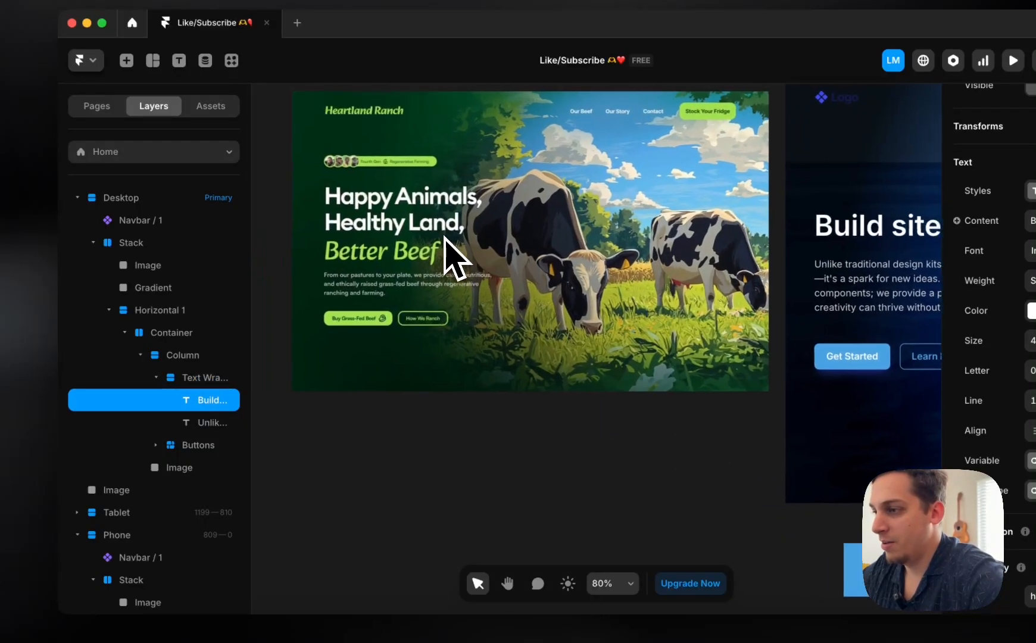
pyautogui.hscroll(3, 417, 267)
pyautogui.scroll(-3, 358, 289)
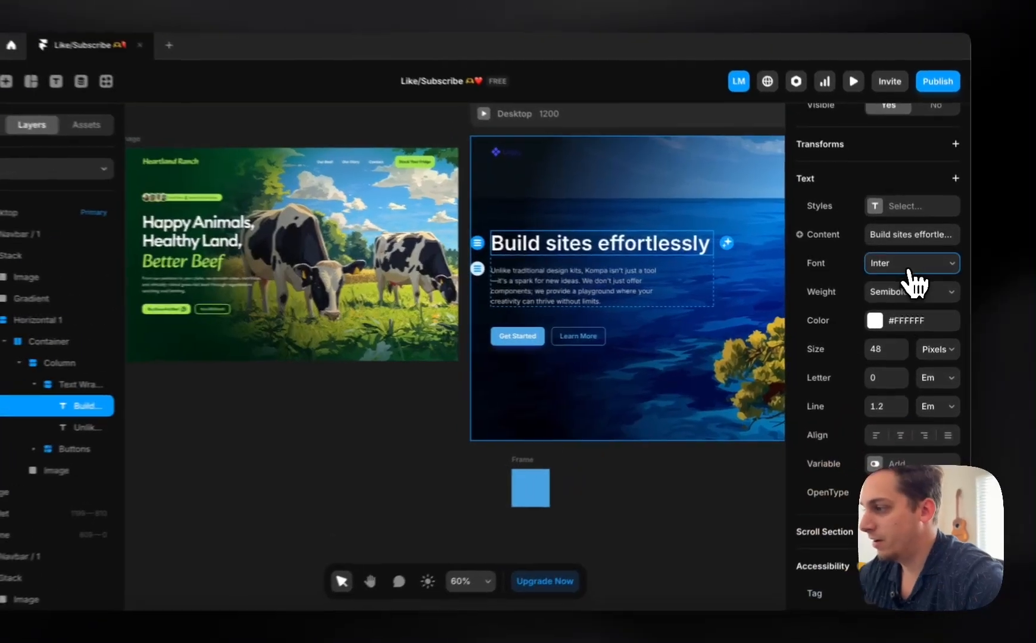
pyautogui.click(928, 270)
pyautogui.write('grotes')
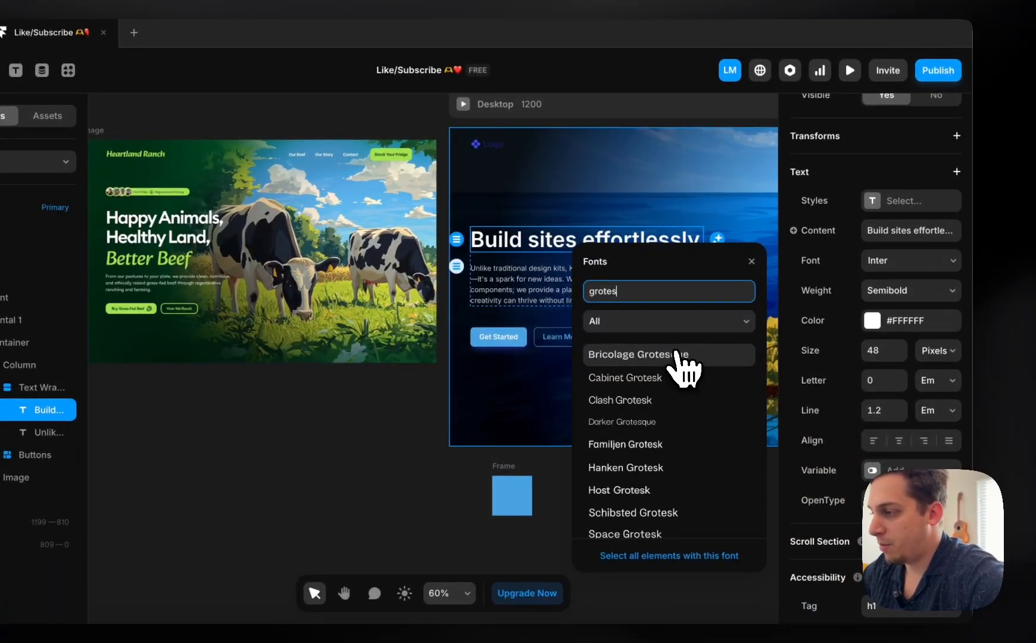
pyautogui.click(638, 360)
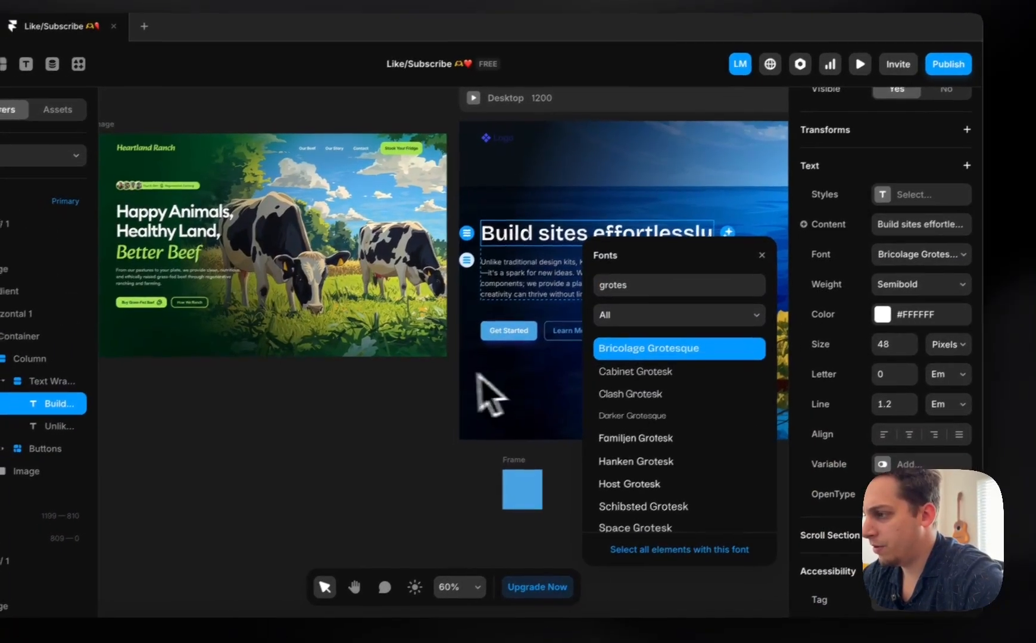
# - Change the Desktop headline's font to Clash Grotesk with Medium weight
pyautogui.hscroll(3, 452, 381)
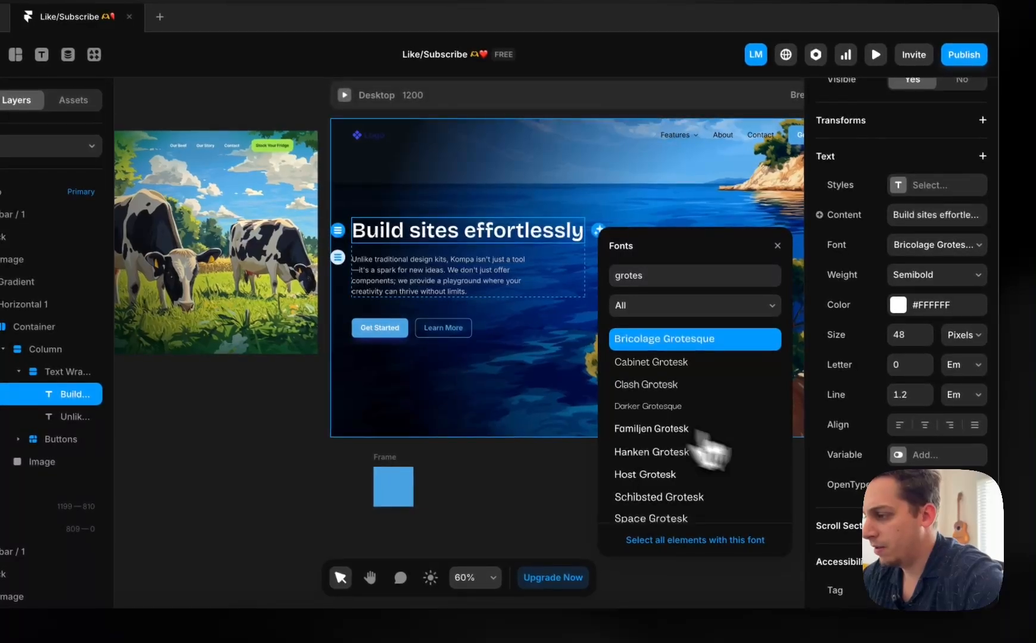
pyautogui.scroll(-1, 743, 474)
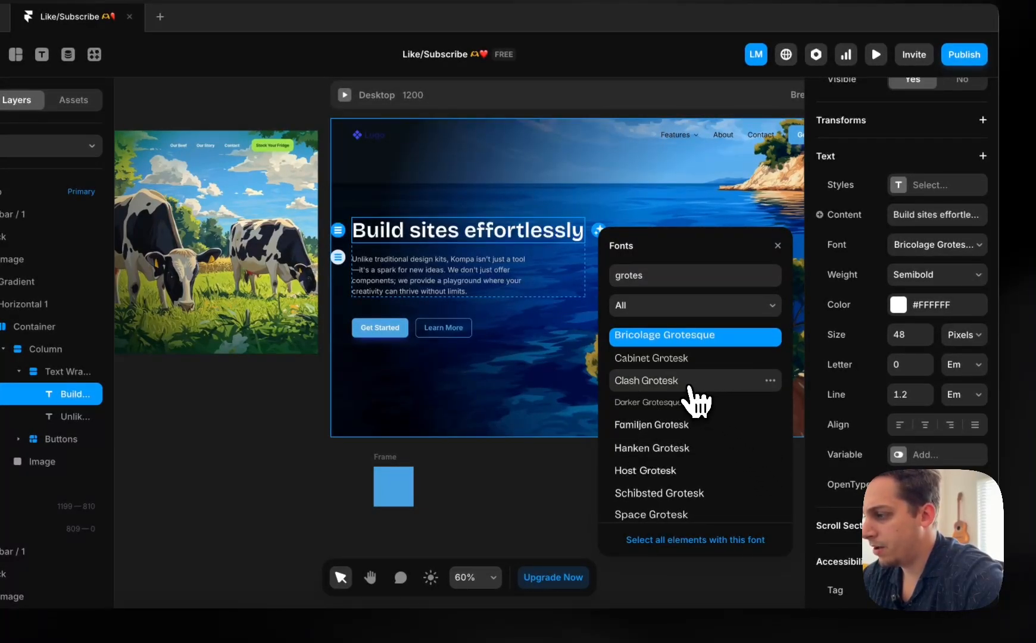
pyautogui.click(649, 381)
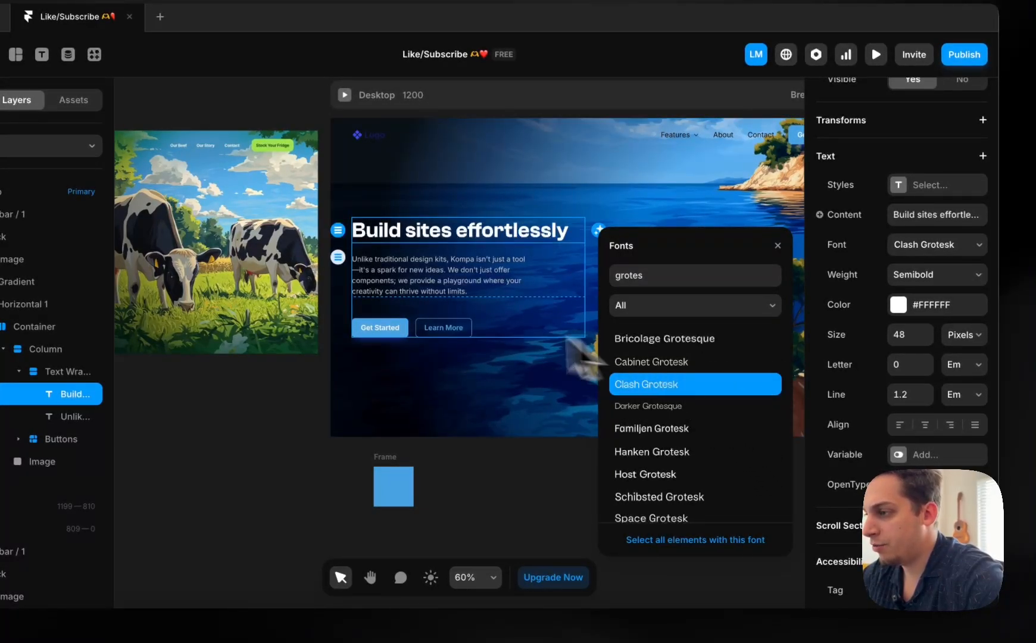
pyautogui.hscroll(-10, 455, 331)
pyautogui.hscroll(5, 416, 333)
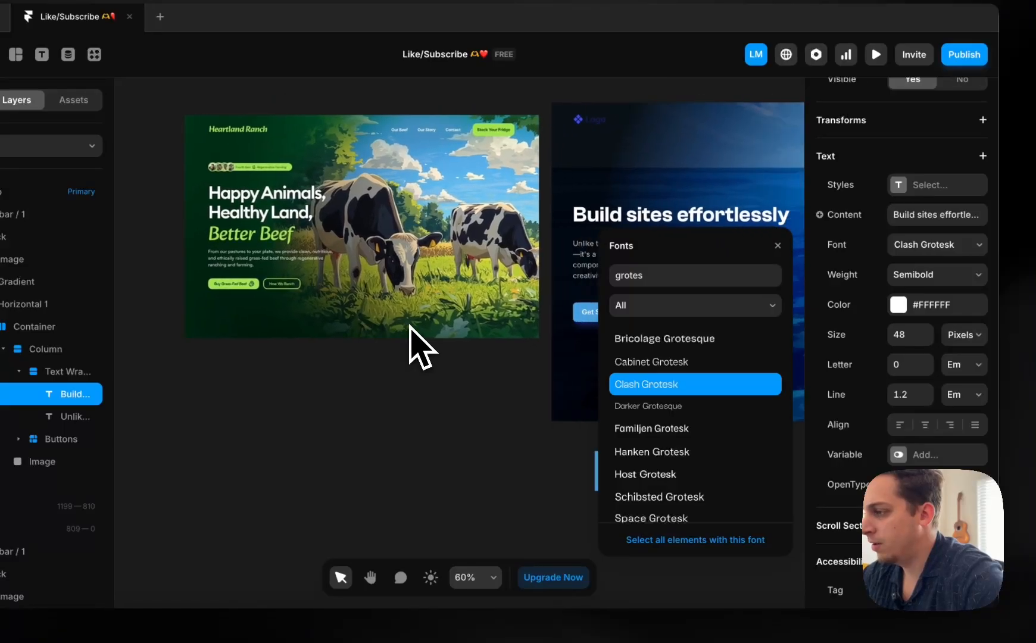
pyautogui.click(941, 275)
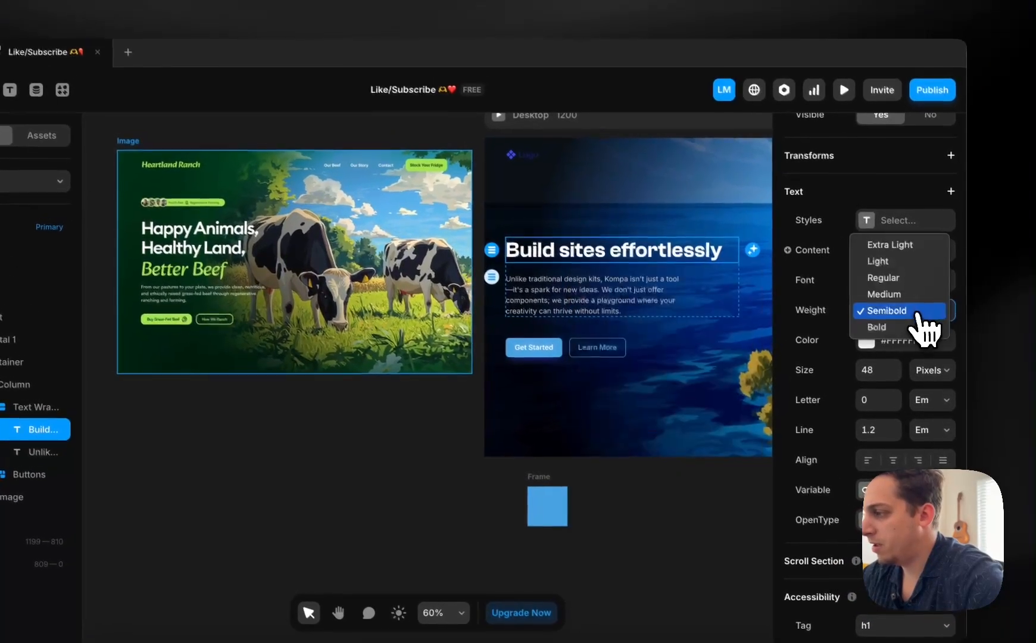
pyautogui.click(860, 296)
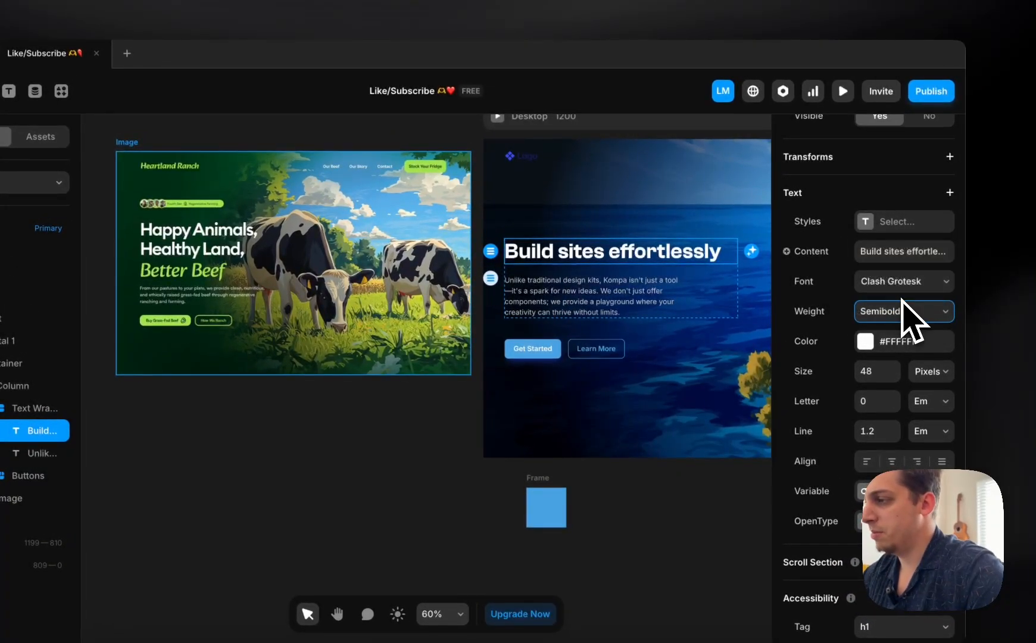
# - Replace the Desktop headline text with "Calm bays, Calm Winds"
pyautogui.doubleClick(685, 256)
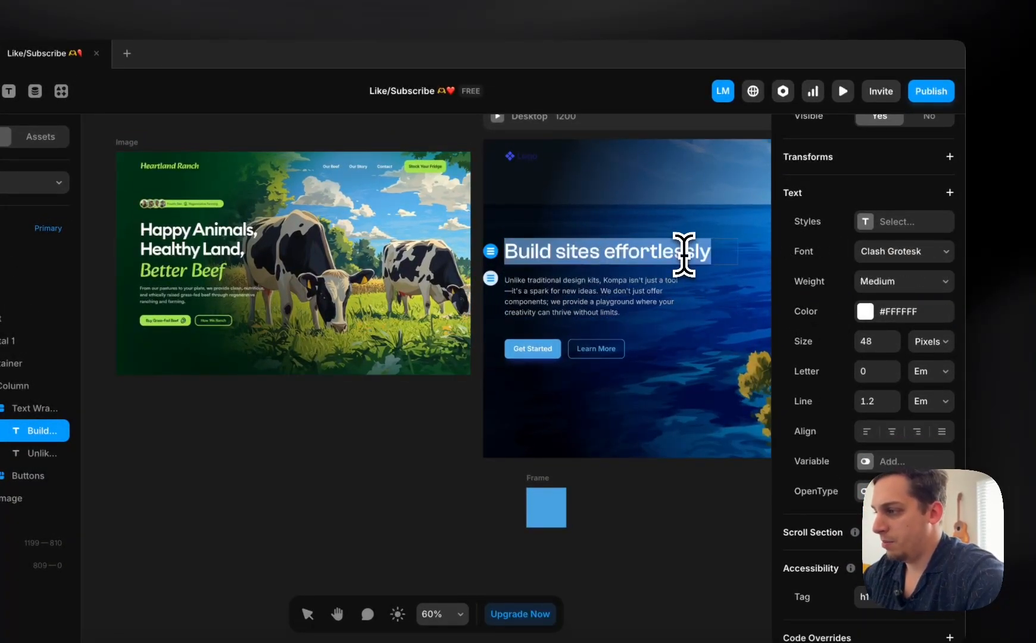
pyautogui.hscroll(3, 684, 254)
pyautogui.hscroll(-2, 684, 255)
pyautogui.write('Calm bays')
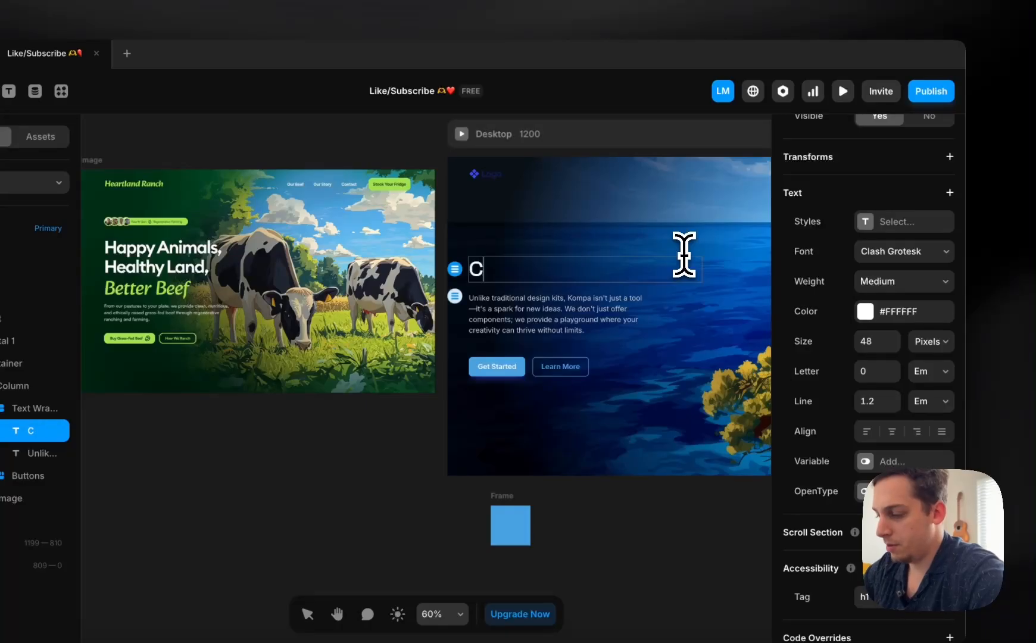
pyautogui.write(', Calm Wind')
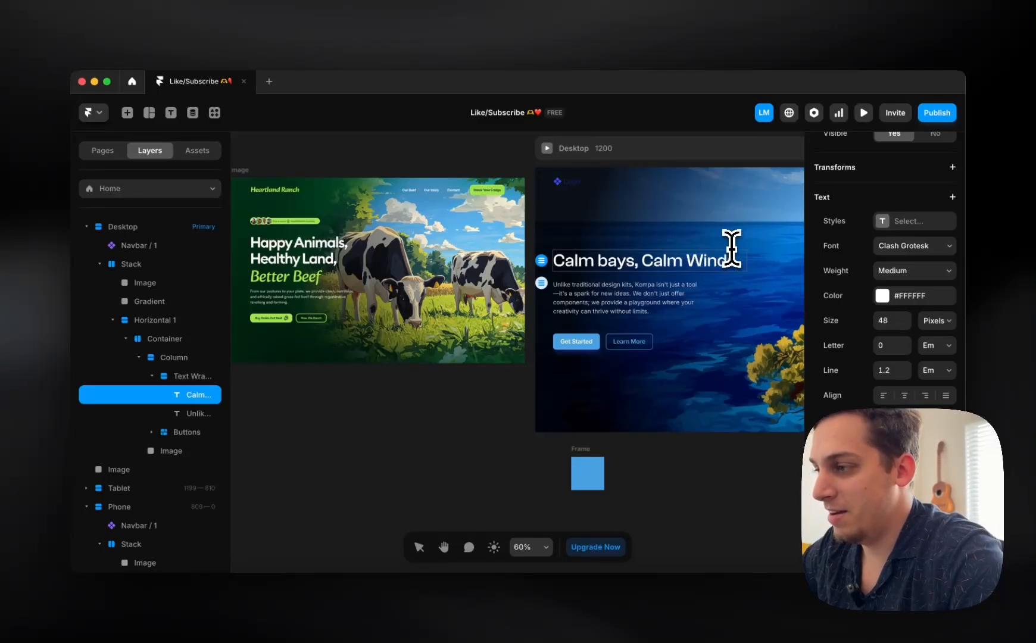
pyautogui.press('Escape')
# - Duplicate the headline and wrap both headlines in a vertical stack with a gap of 0
pyautogui.press('super+d')
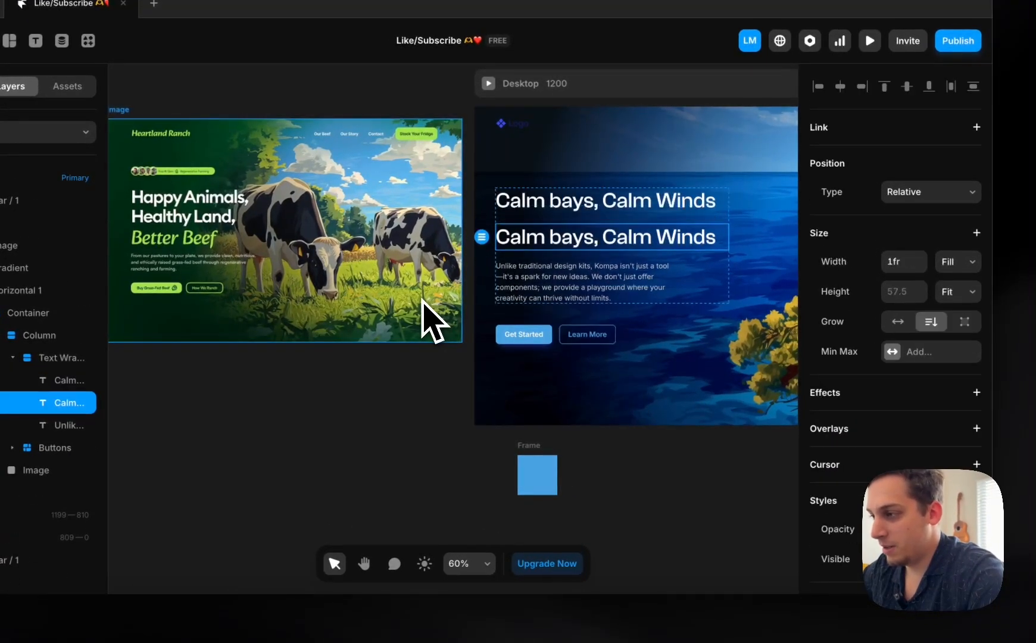
pyautogui.keyDown('shift'); pyautogui.click(555, 209); pyautogui.keyUp('shift')
pyautogui.rightClick(555, 220)
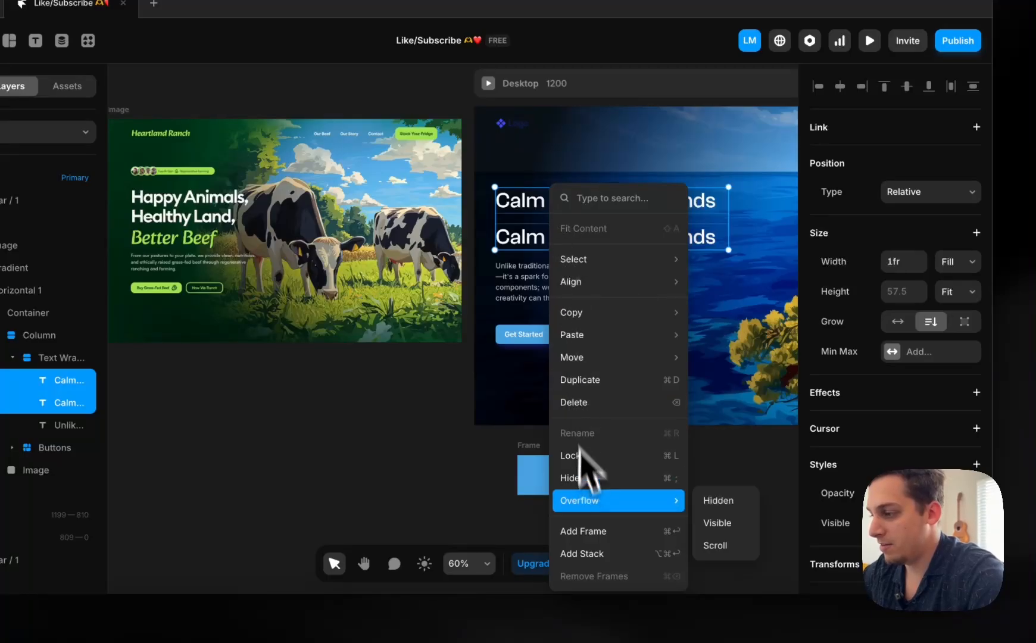
pyautogui.click(582, 554)
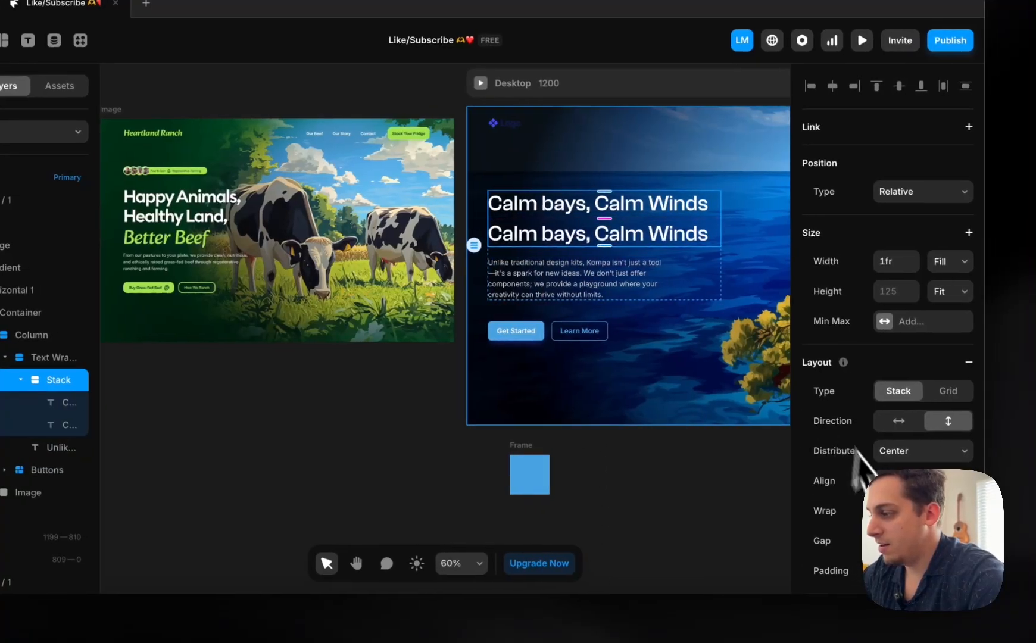
pyautogui.write('0')
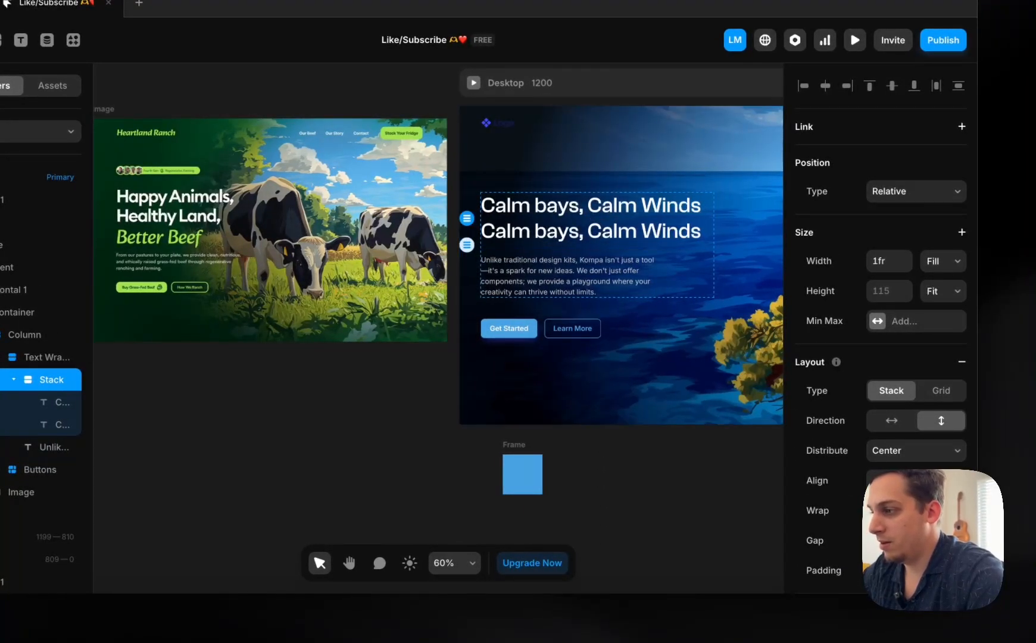
# - Replace the text of the second headline line in the Desktop hero with "Better Hiking"
pyautogui.doubleClick(622, 231)
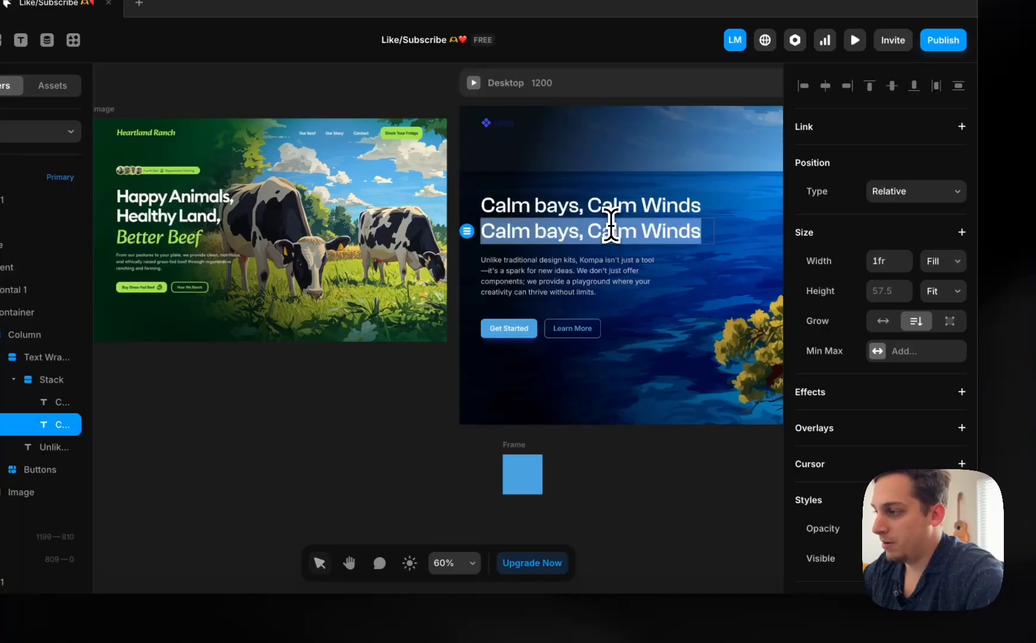
pyautogui.write('Better')
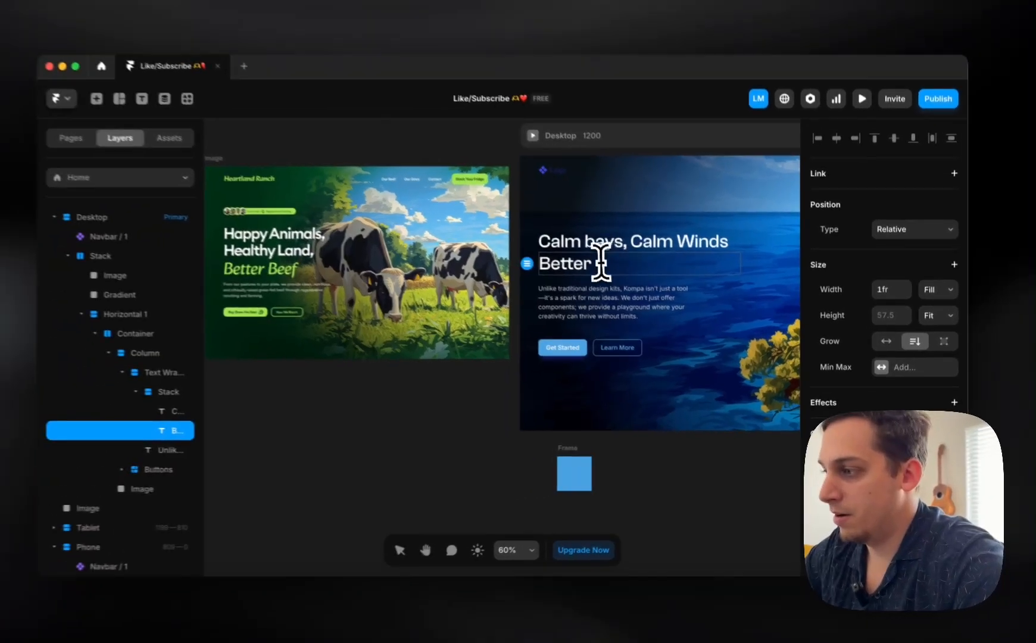
pyautogui.hscroll(4, 541, 230)
pyautogui.scroll(-2, 540, 230)
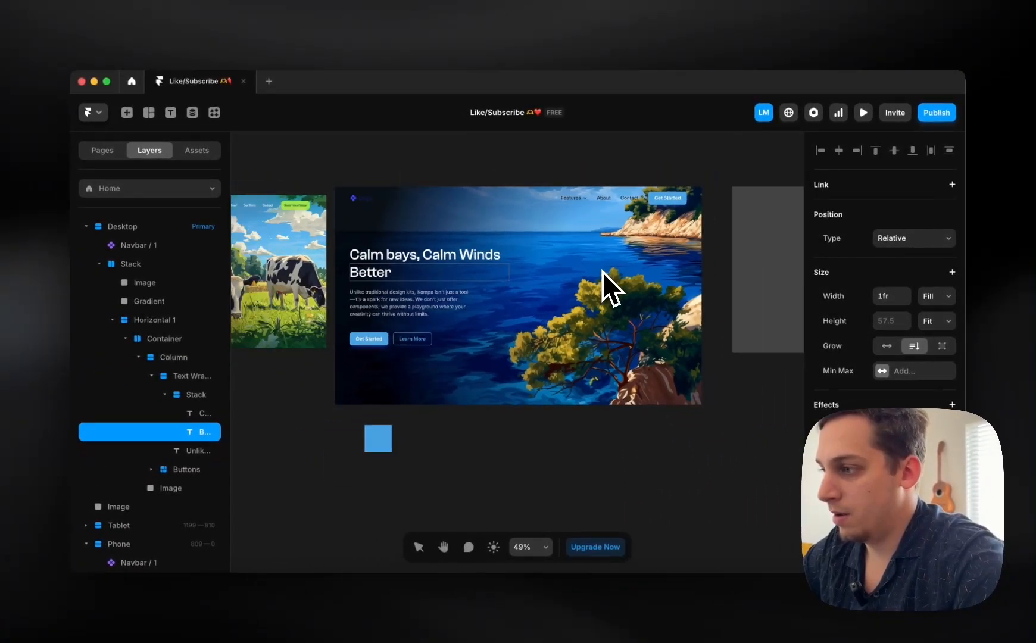
pyautogui.hscroll(-1, 540, 230)
pyautogui.write('tter Hiking')
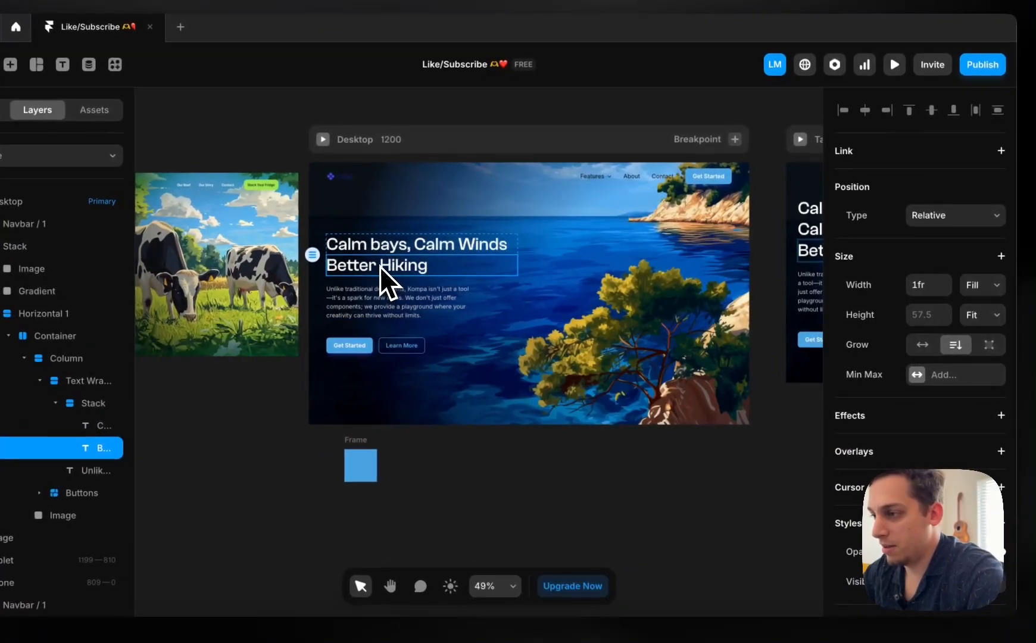
# - Change the font of the "Better Hiking" line to Caveat
pyautogui.doubleClick(435, 278)
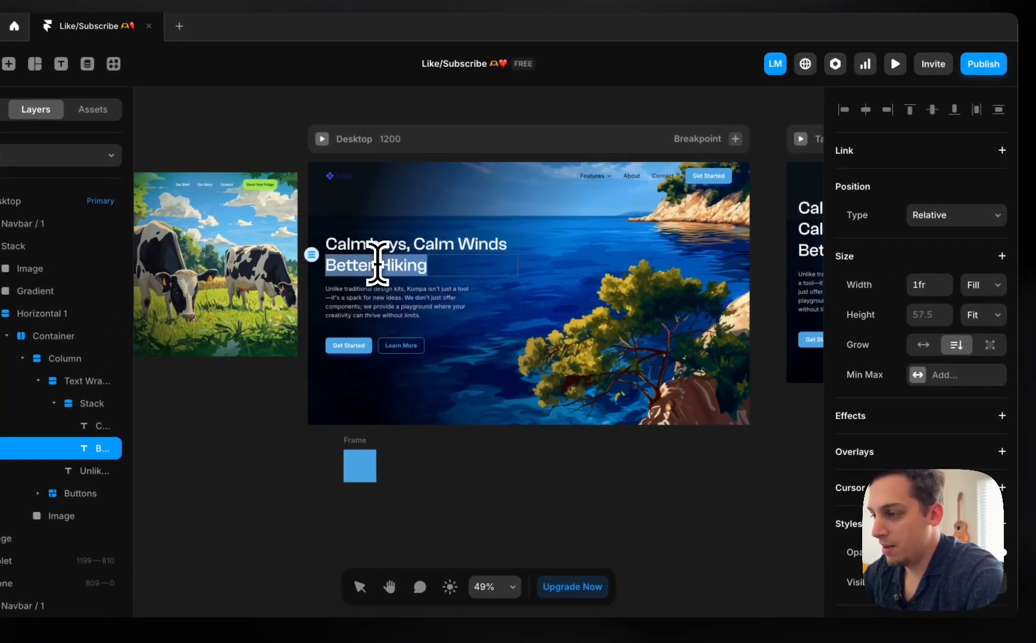
pyautogui.hscroll(-3, 434, 278)
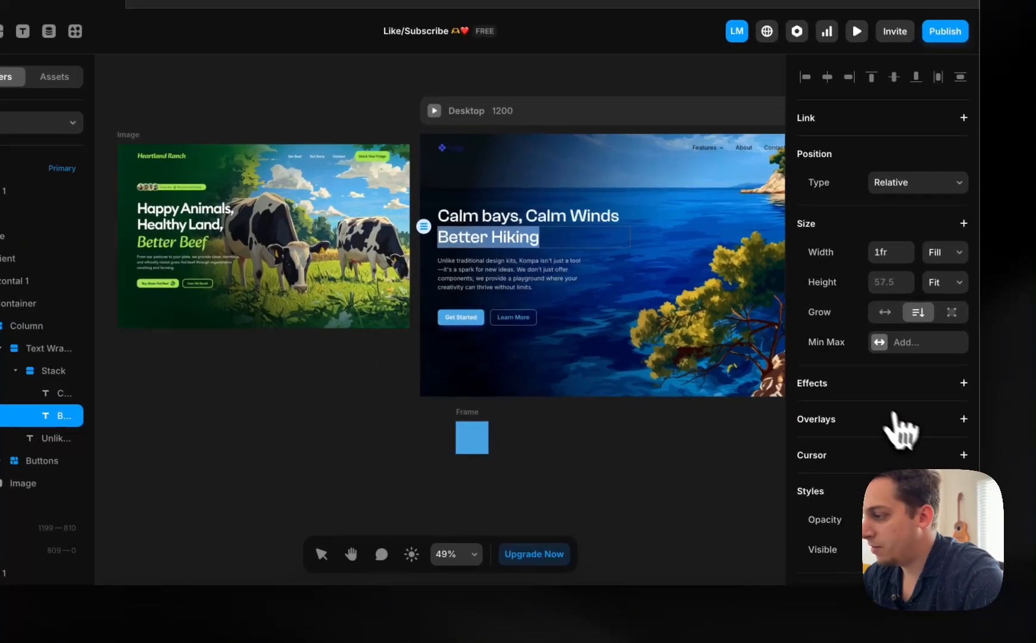
pyautogui.scroll(-4, 944, 480)
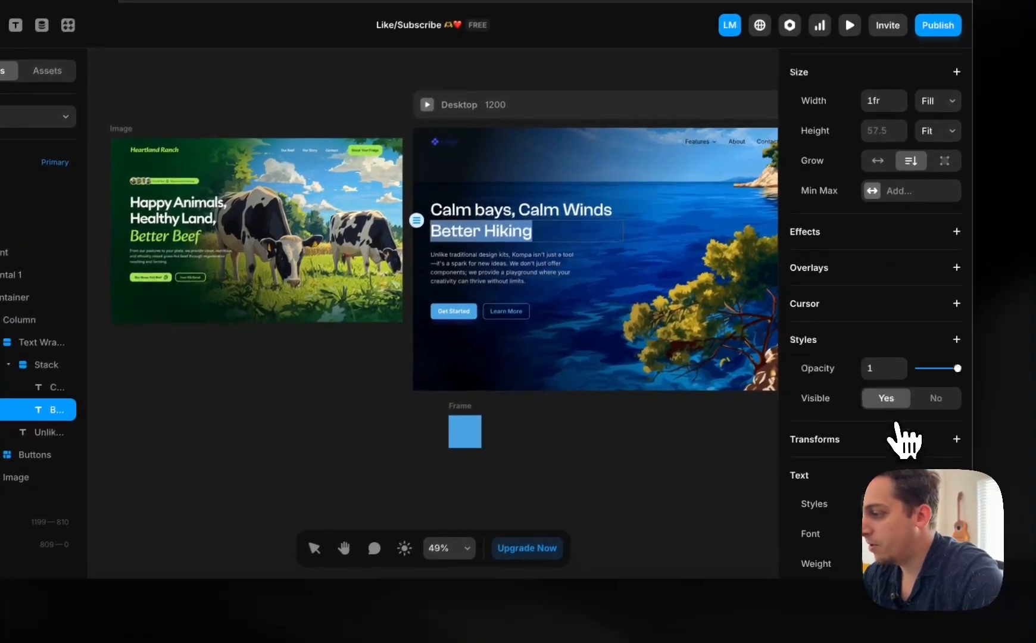
pyautogui.click(902, 461)
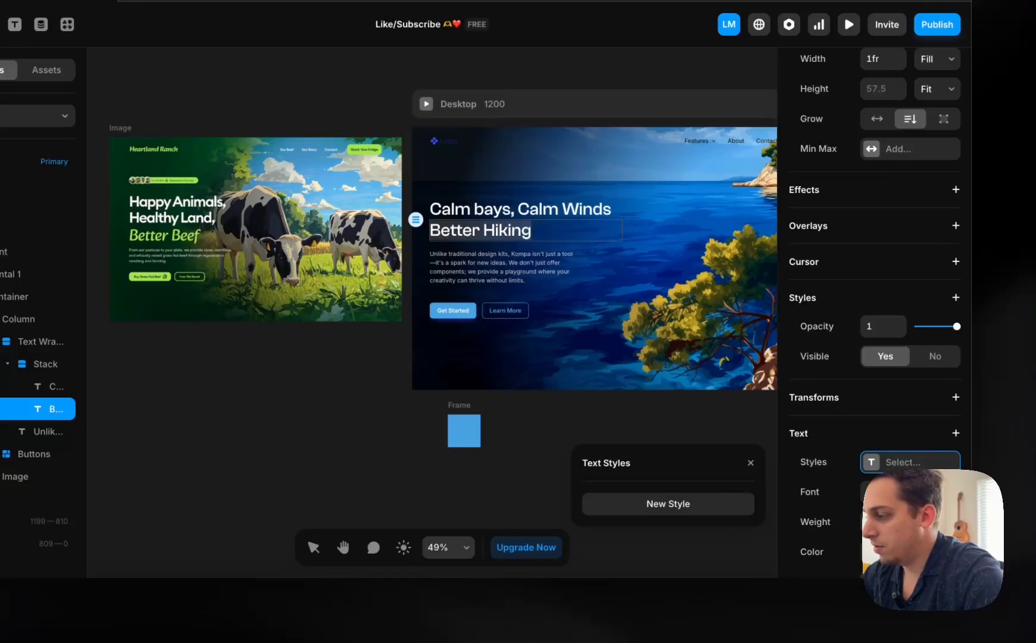
pyautogui.click(905, 492)
pyautogui.write('cavea')
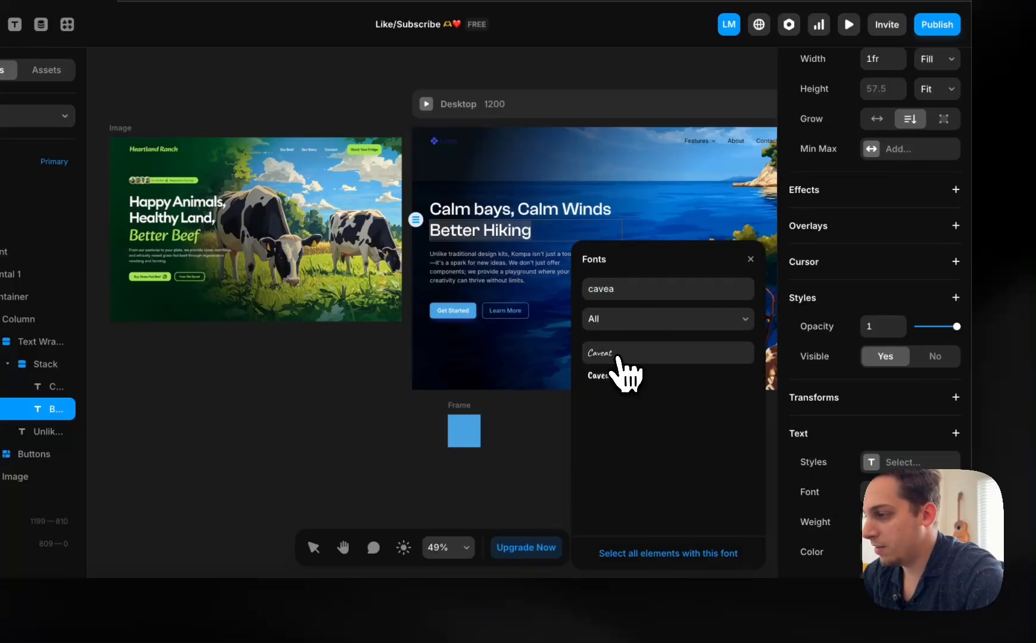
pyautogui.click(617, 355)
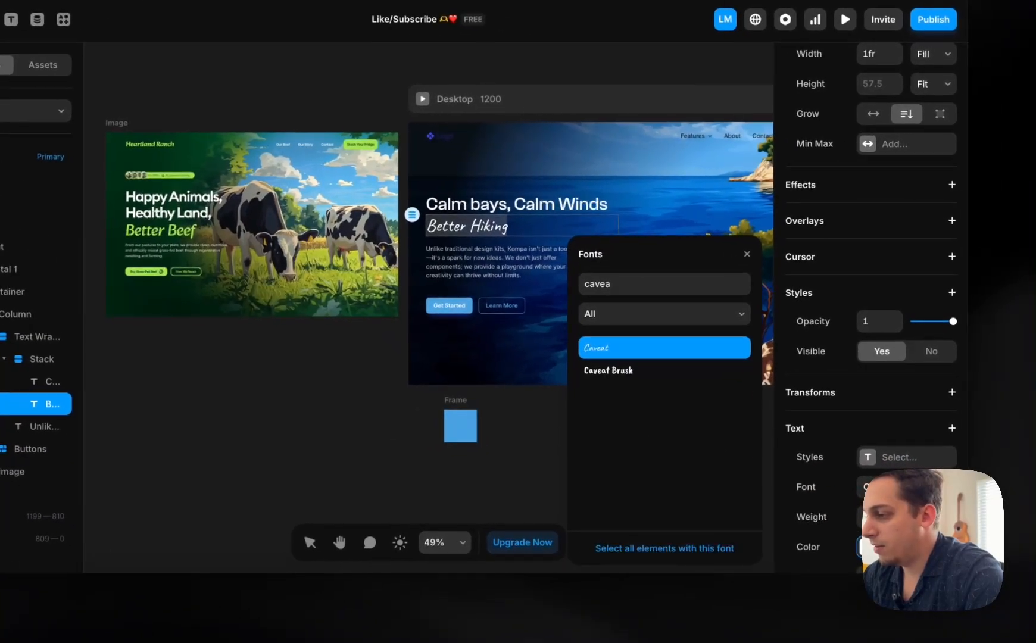
# - Set the "Better Hiking" line's text color to #C9C9C9 and its weight to Regular
pyautogui.click(861, 546)
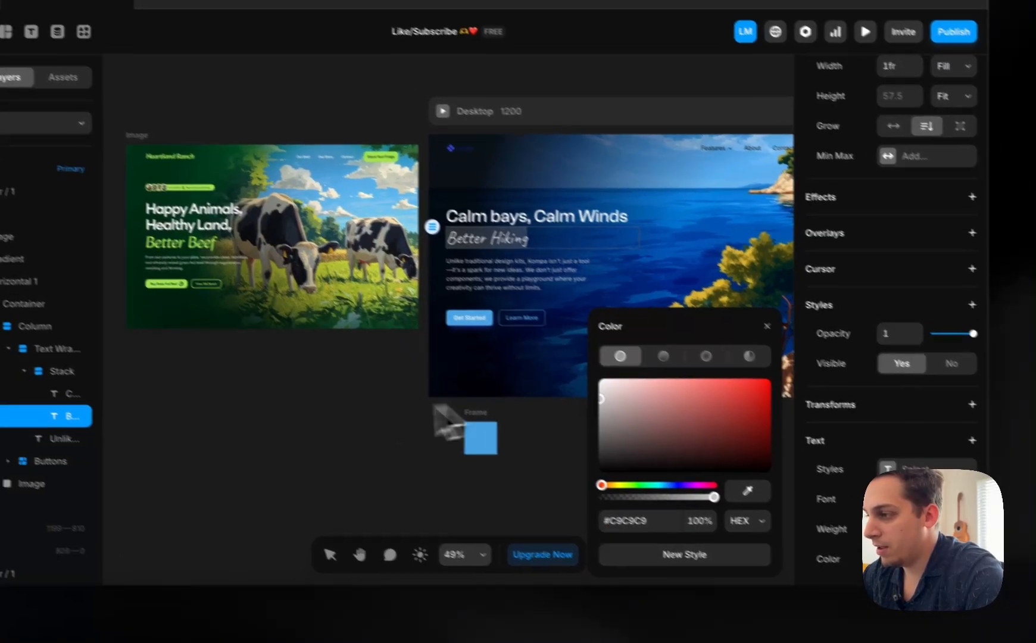
pyautogui.click(308, 398)
pyautogui.click(463, 273)
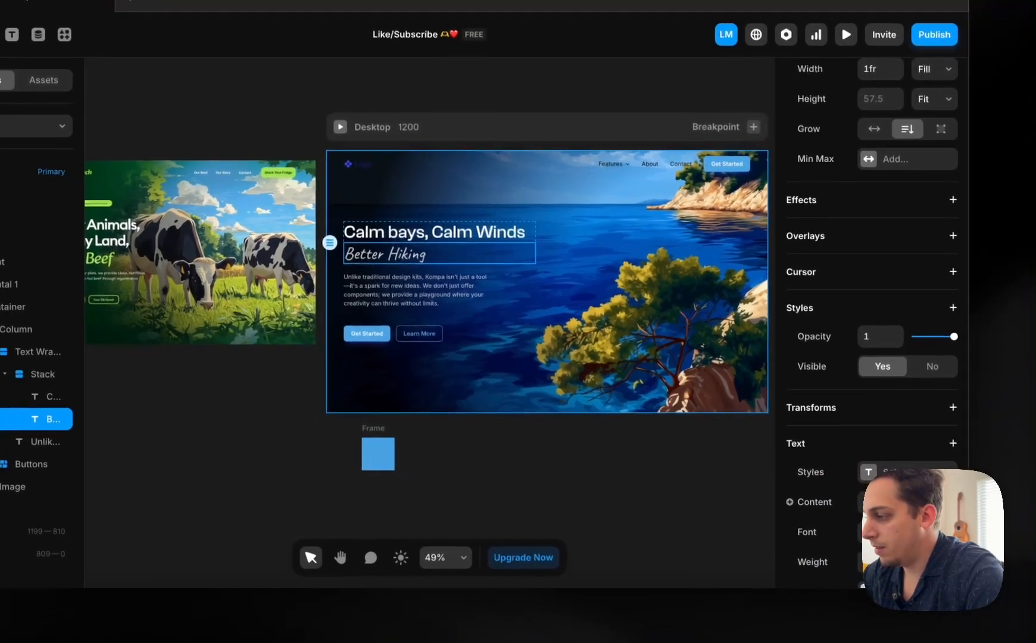
pyautogui.click(946, 552)
pyautogui.click(904, 560)
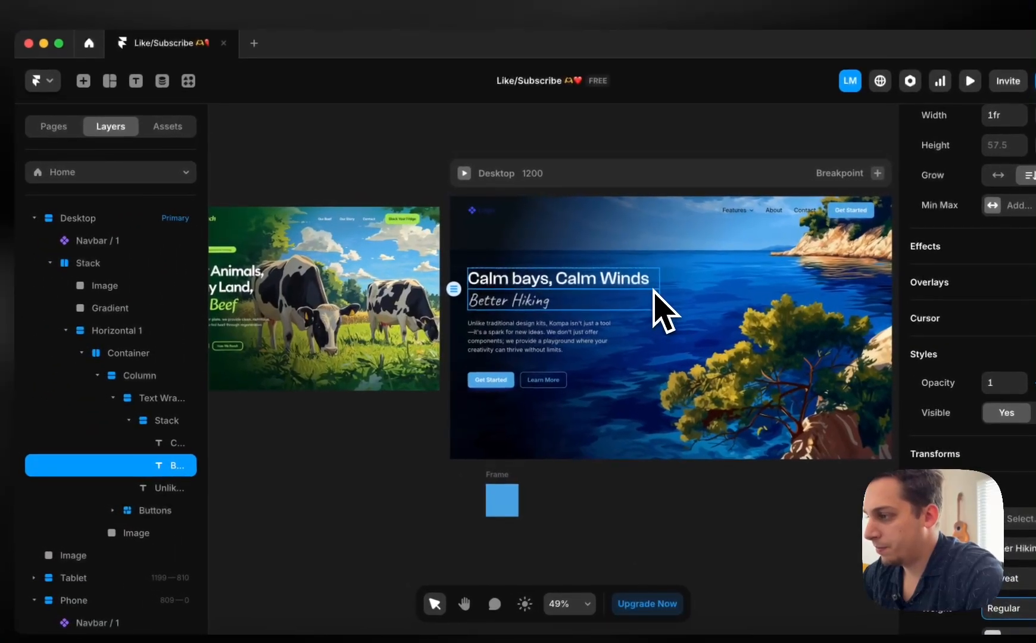
# - Examine the Desktop hero's two-line headline stack up close beside the cow-themed reference image
pyautogui.click(519, 237)
pyautogui.click(167, 420)
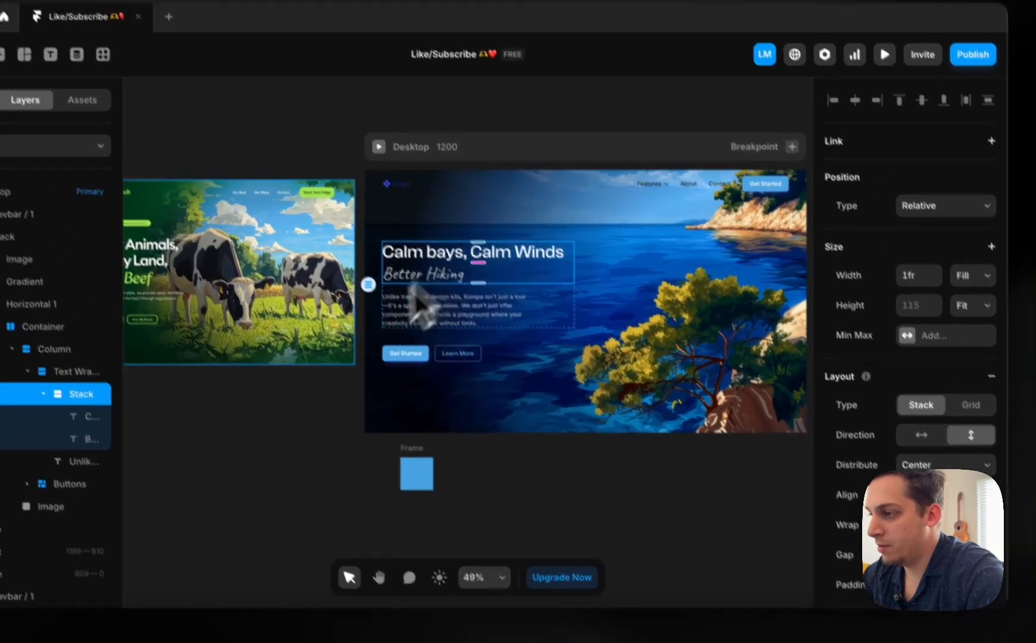
pyautogui.click(304, 380)
pyautogui.scroll(5, 384, 327)
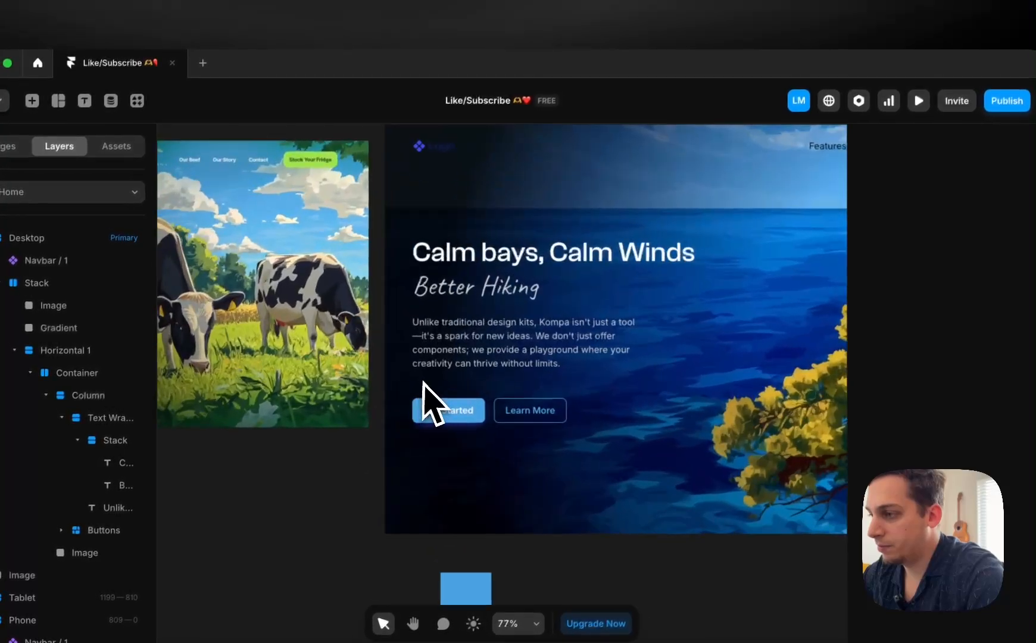
pyautogui.hscroll(-2, 384, 325)
pyautogui.hscroll(3, 429, 387)
pyautogui.scroll(1, 423, 398)
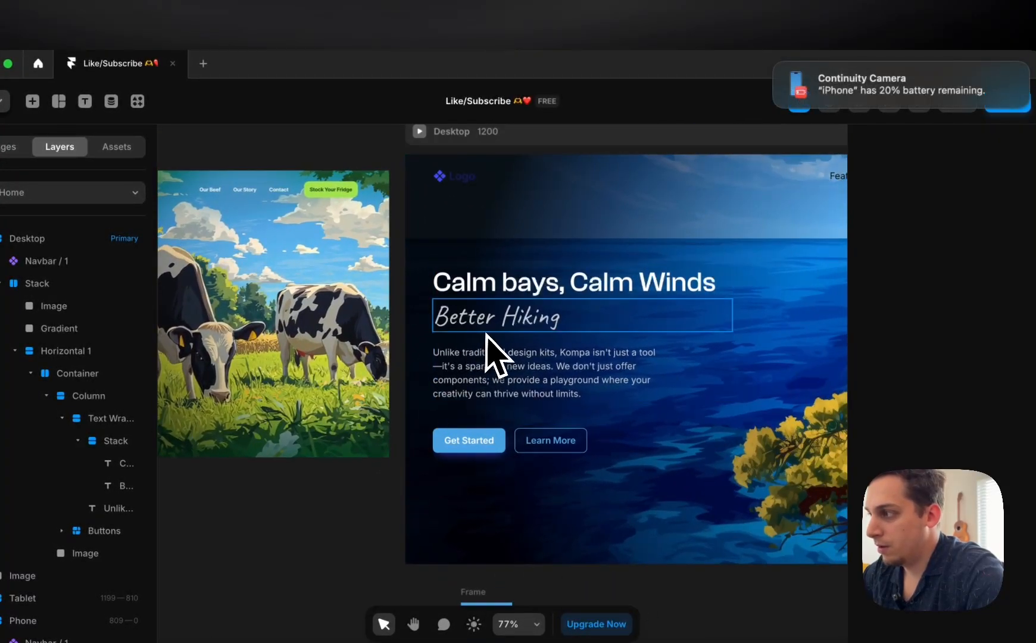
pyautogui.click(775, 66)
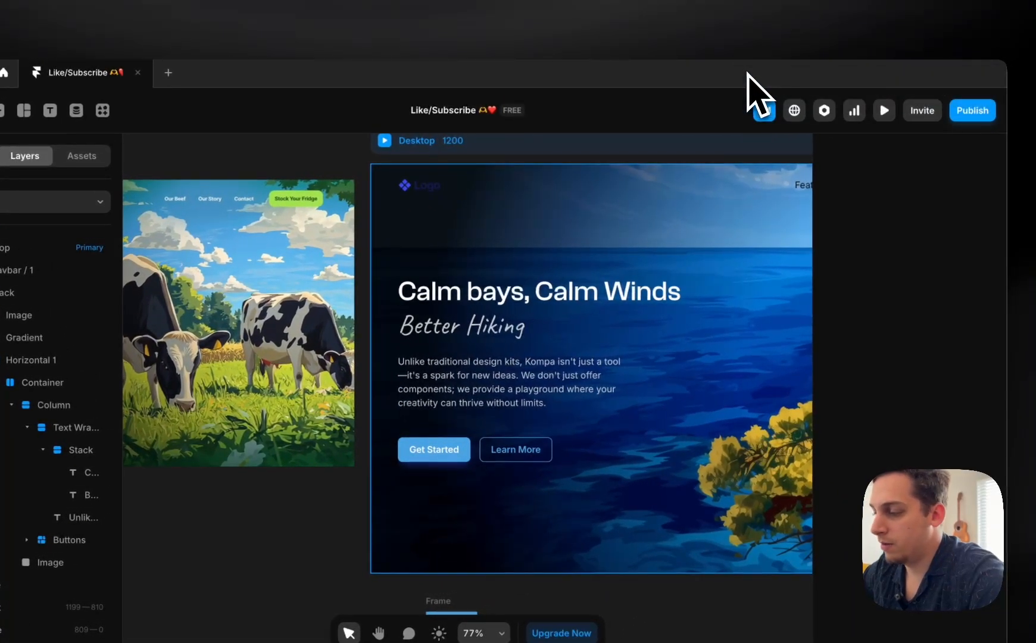
# - Open the "Get Started" button's Fill component and copy the primary variant's fill color #49A3E3
pyautogui.scroll(-5, 503, 364)
pyautogui.click(509, 384)
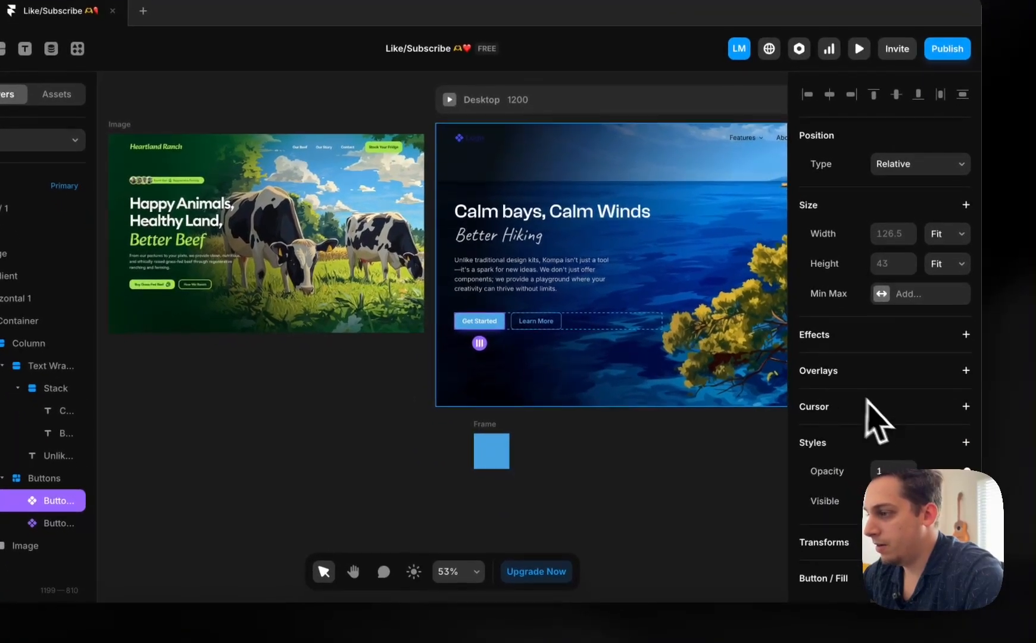
pyautogui.scroll(-4, 893, 482)
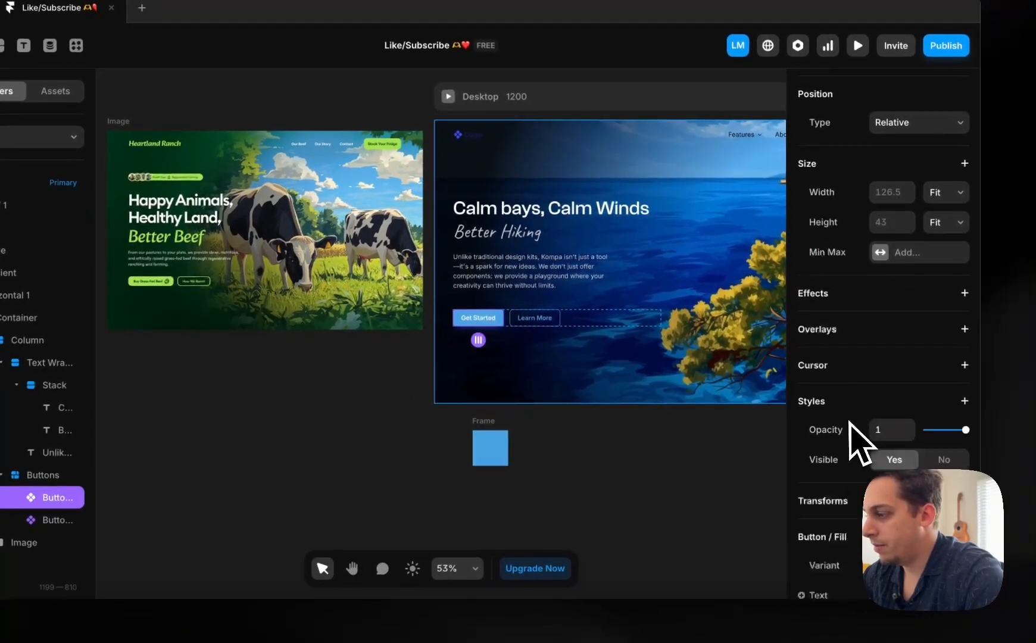
pyautogui.scroll(-2, 834, 423)
pyautogui.doubleClick(477, 321)
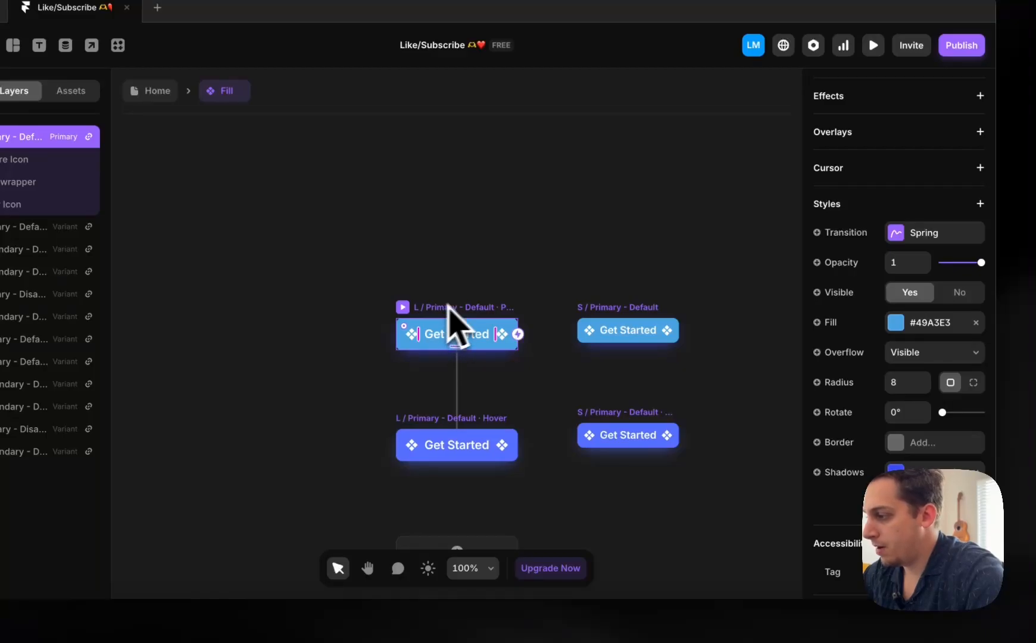
pyautogui.click(912, 474)
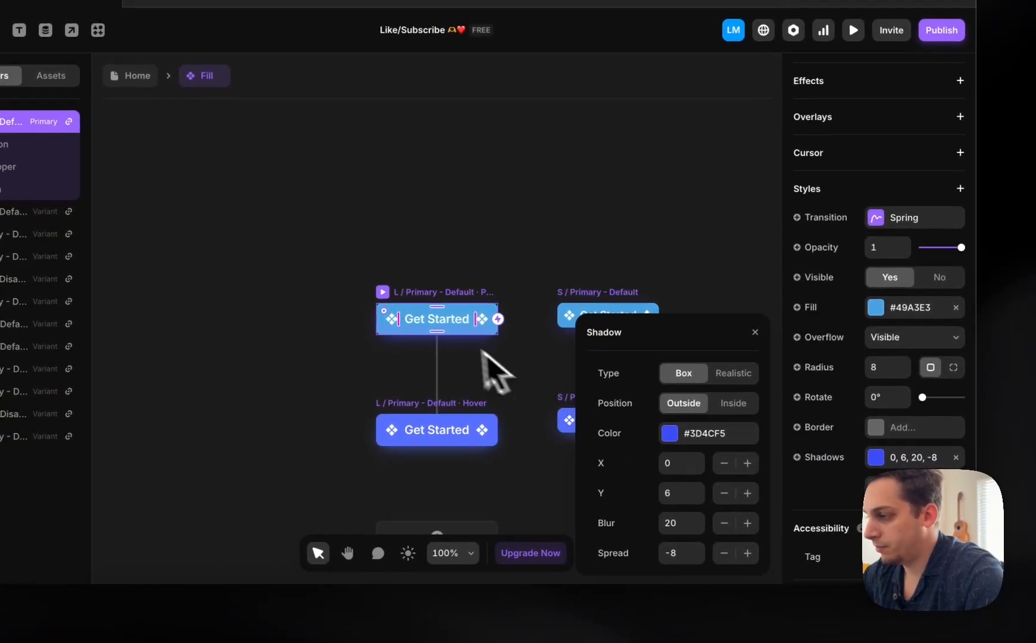
pyautogui.click(875, 305)
pyautogui.press('super+c')
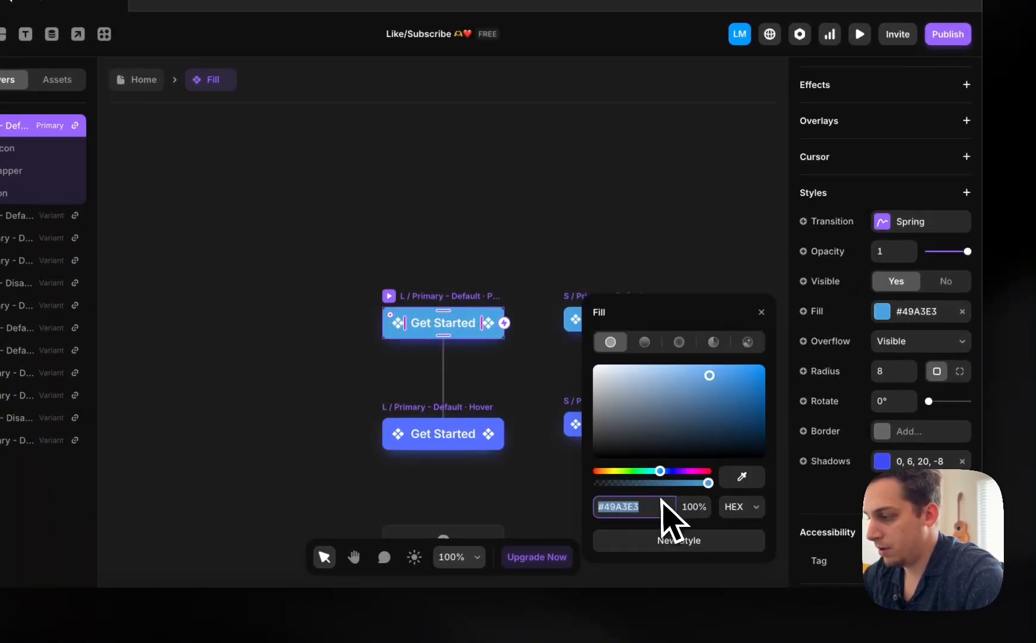
# - Set the primary "Get Started" variant's shadow color to #49A3E3 and return to the Home page
pyautogui.click(883, 465)
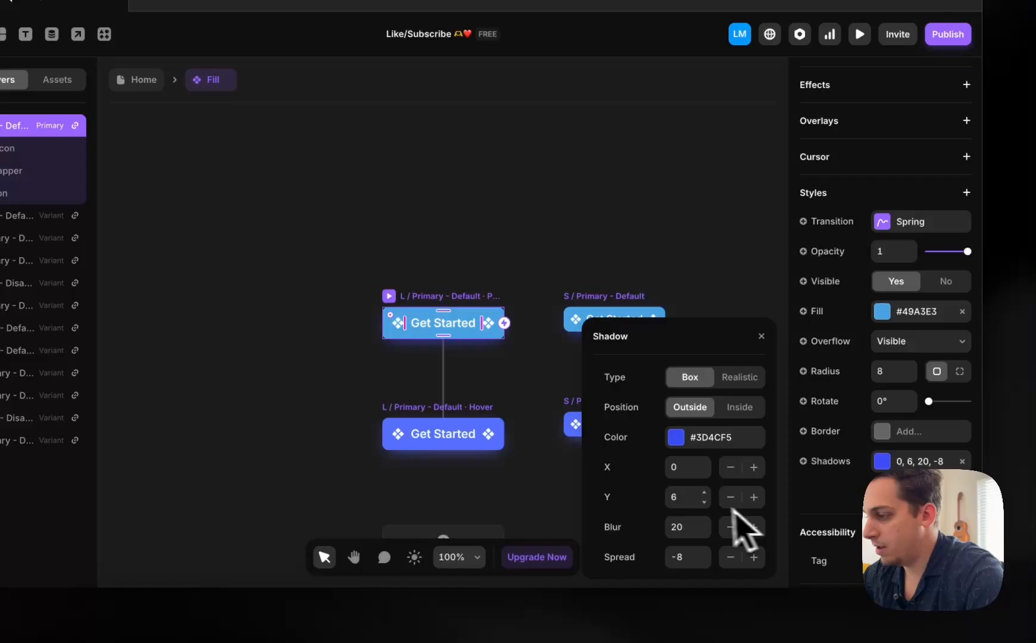
pyautogui.click(689, 451)
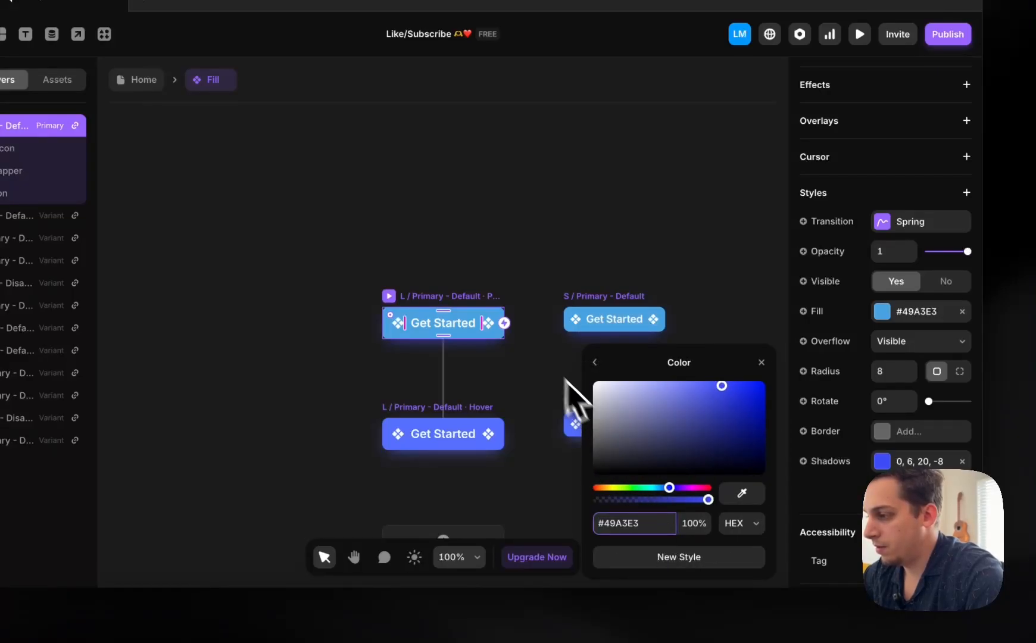
pyautogui.click(538, 365)
pyautogui.click(458, 319)
pyautogui.click(144, 79)
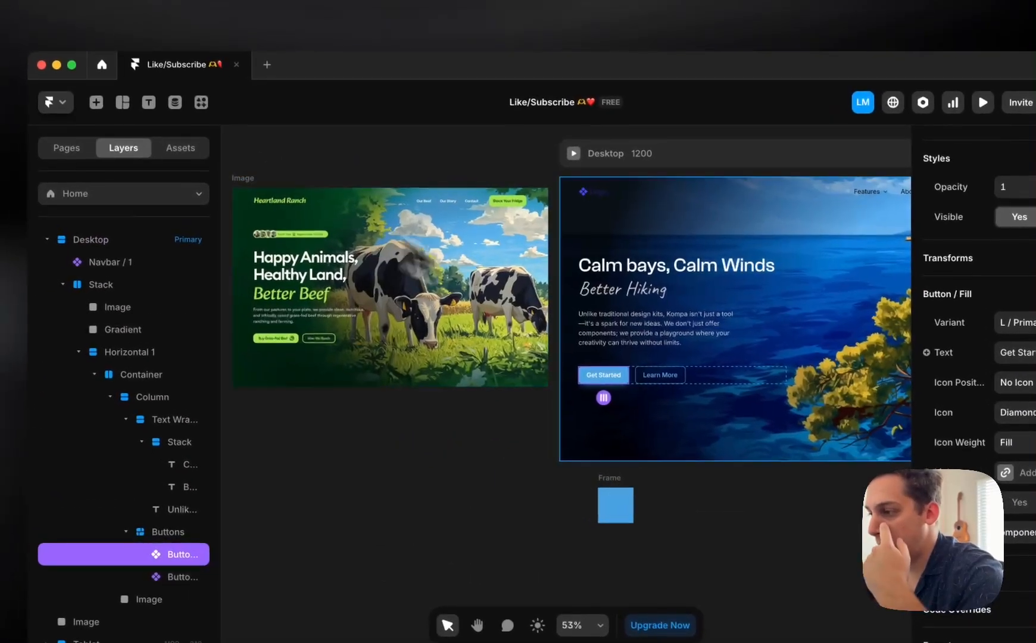
# - Set the text color of the "Better Hiking" line in the Desktop hero to the copied #49A3E3
pyautogui.click(389, 215)
pyautogui.hscroll(5, 399, 196)
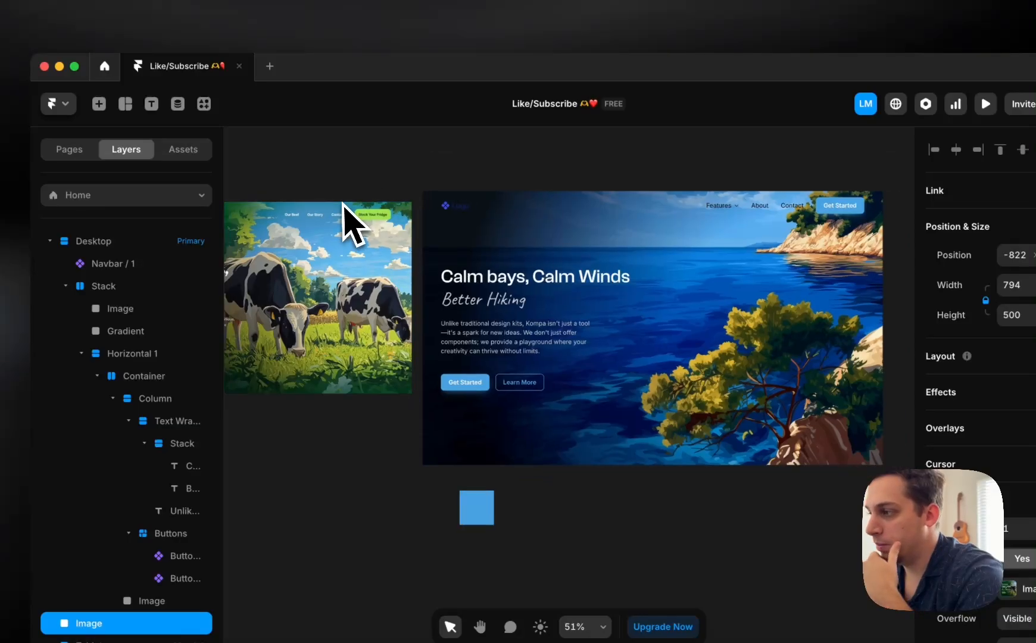
pyautogui.scroll(-3, 344, 203)
pyautogui.hscroll(-3, 343, 204)
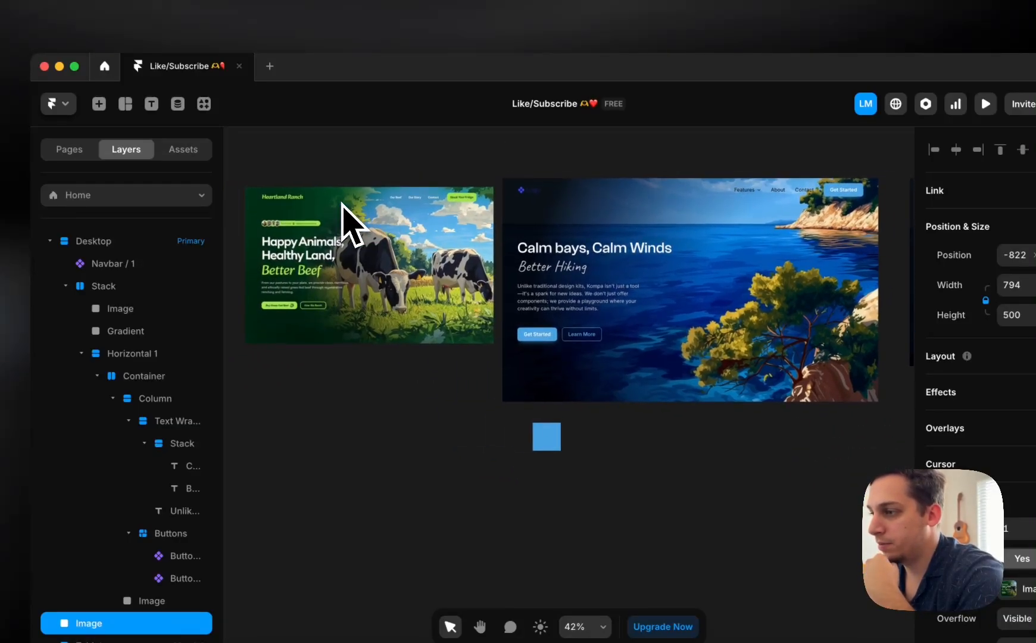
pyautogui.hscroll(1, 351, 220)
pyautogui.click(507, 278)
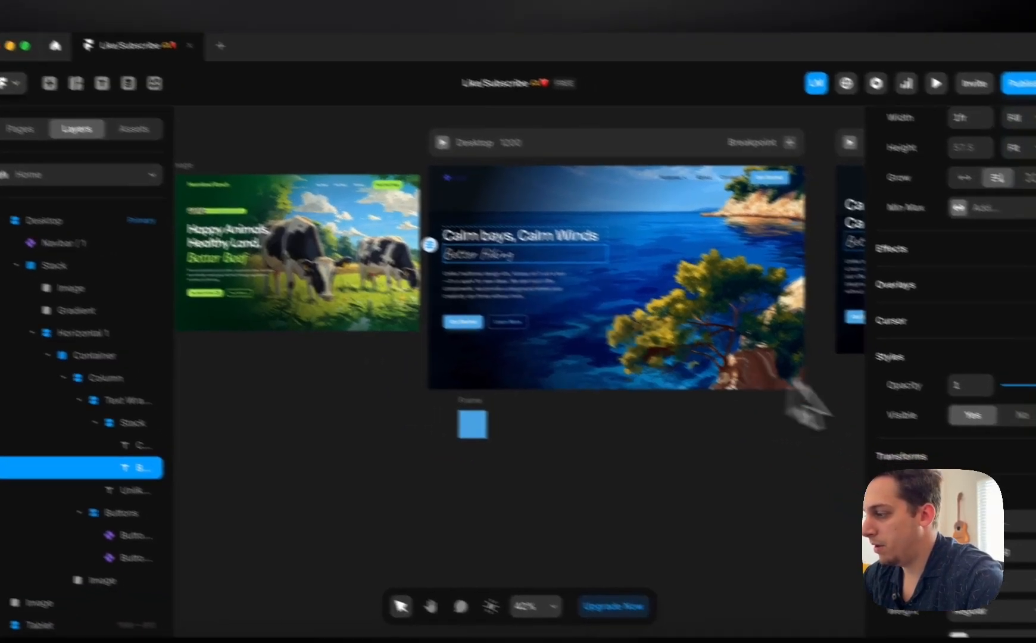
pyautogui.scroll(-3, 946, 443)
pyautogui.click(887, 443)
pyautogui.press('super+v')
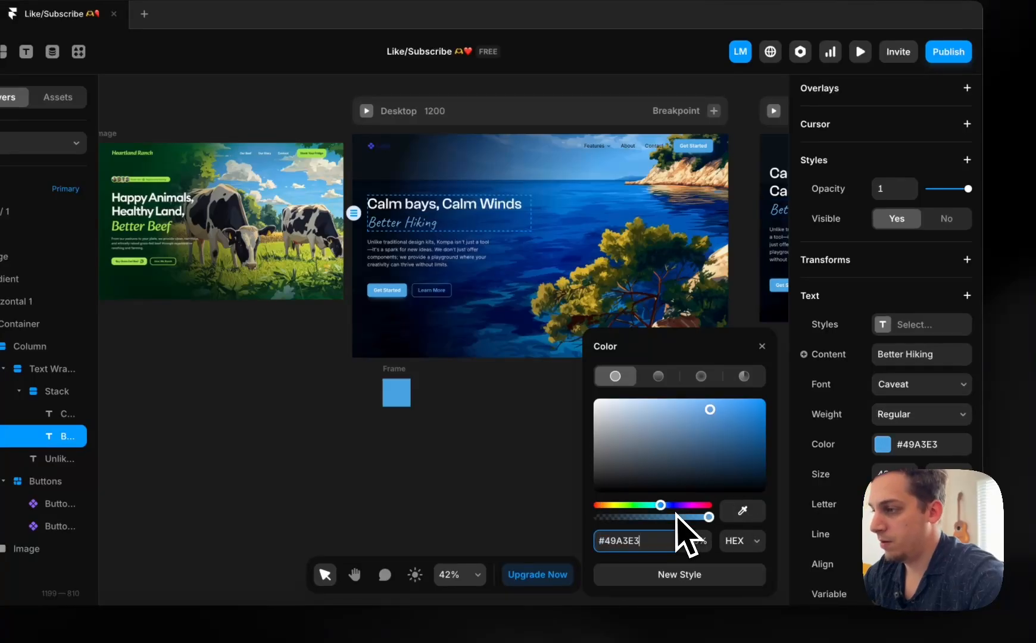
pyautogui.click(575, 499)
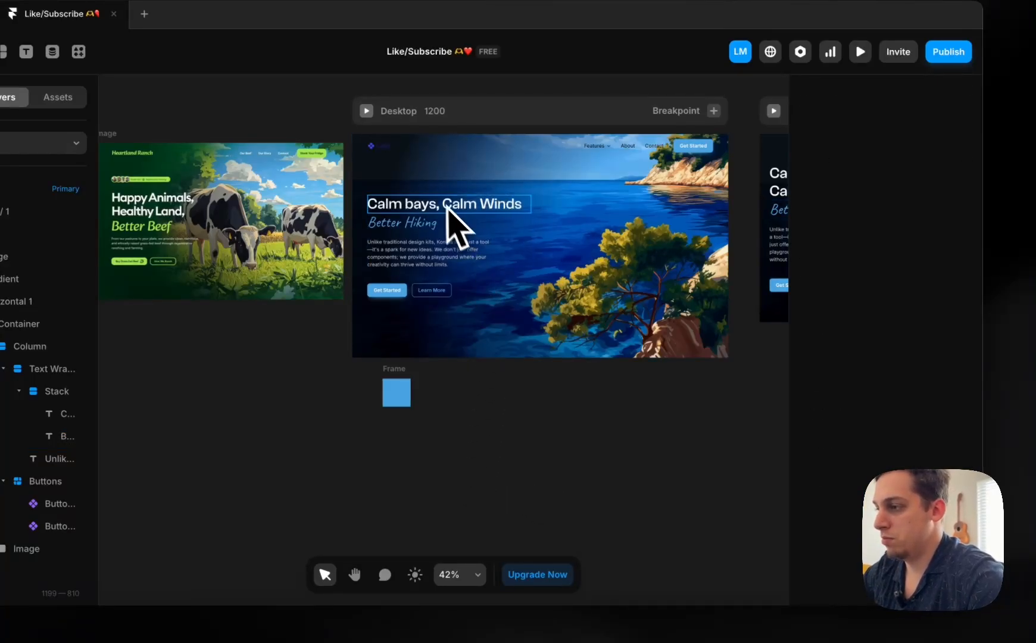
# - Change the second headline line's wording from "Better Hiking" to "Better Fishing"
pyautogui.scroll(3, 447, 208)
pyautogui.click(389, 236)
pyautogui.doubleClick(401, 238)
pyautogui.write('Fish')
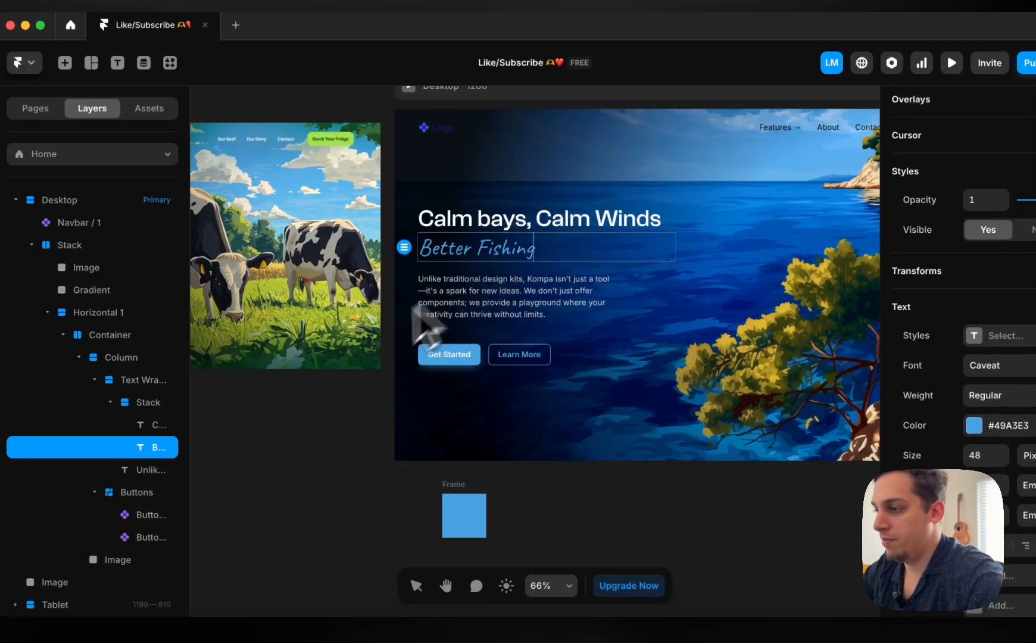
pyautogui.click(316, 453)
pyautogui.scroll(-5, 316, 454)
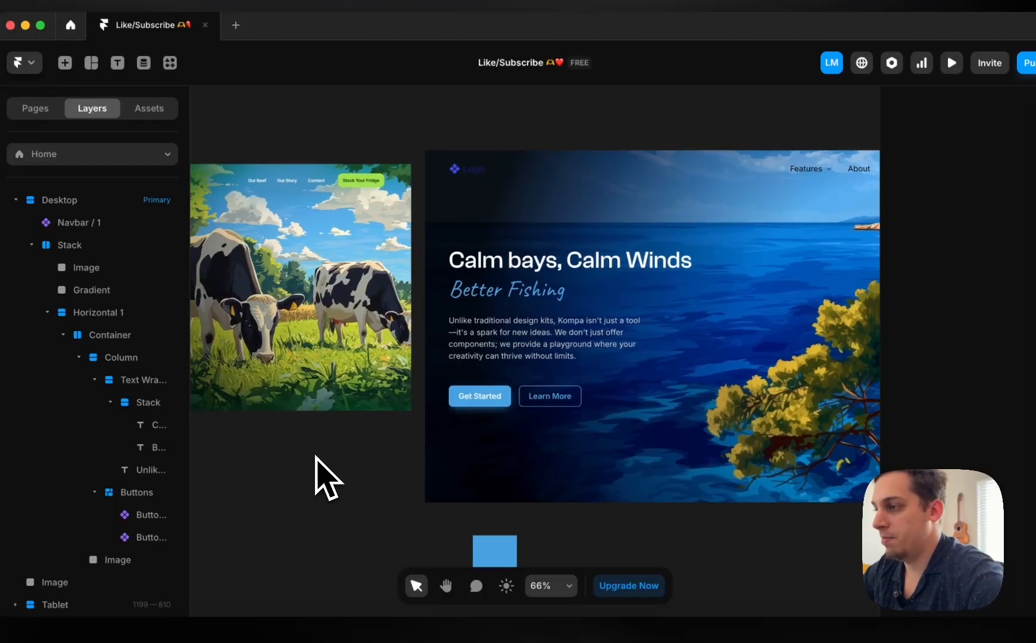
# - Set the font size of the "Better Fishing" line to 53 pixels
pyautogui.click(452, 312)
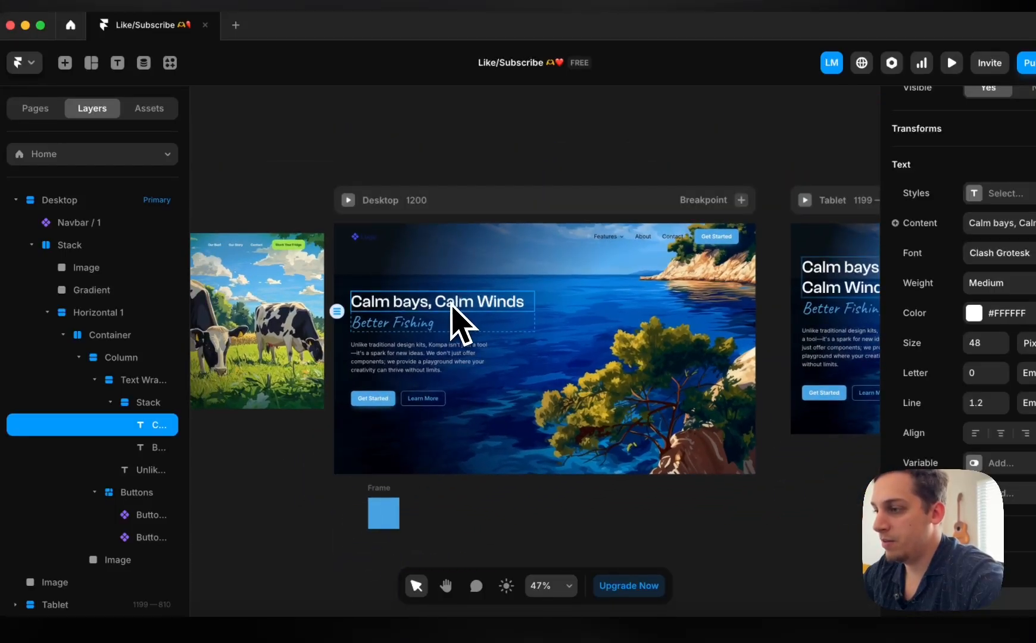
pyautogui.hscroll(-5, 458, 321)
pyautogui.click(578, 315)
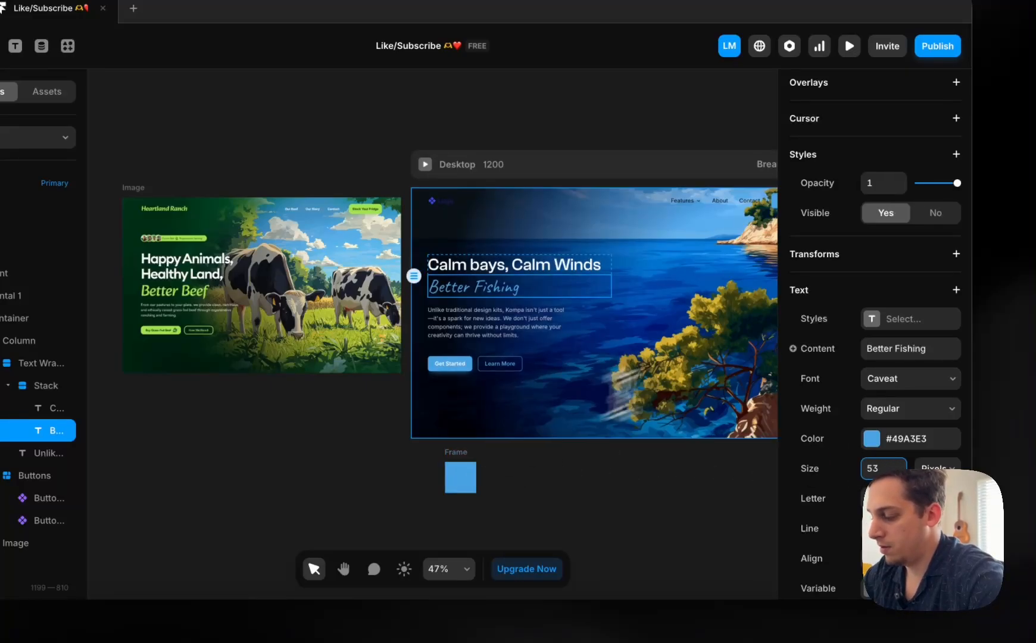
pyautogui.click(366, 432)
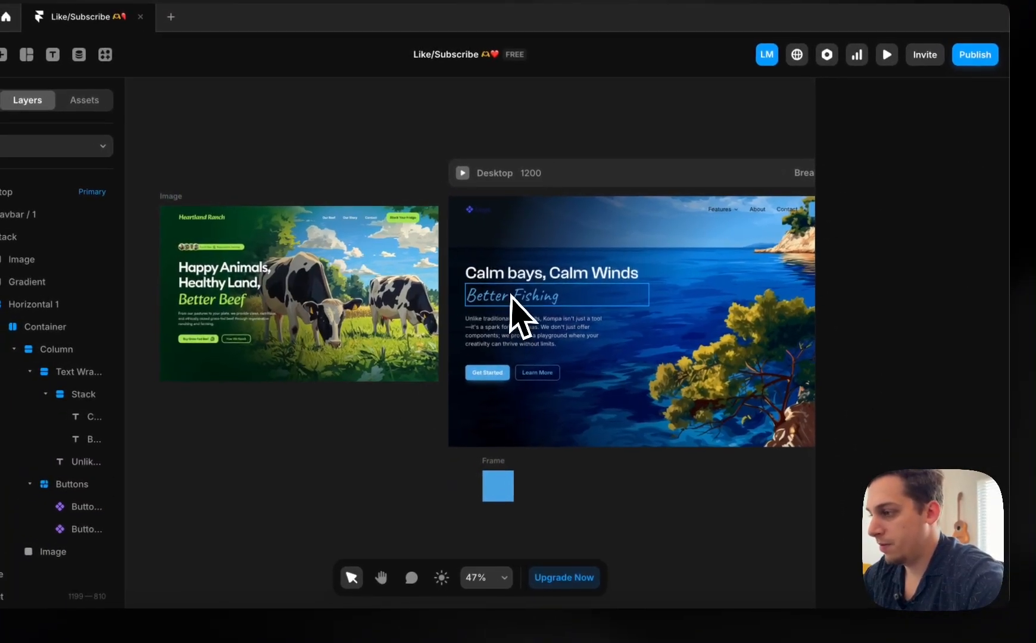
# - Set the line height of the "Calm bays, Calm Winds" headline to 1 em
pyautogui.click(499, 295)
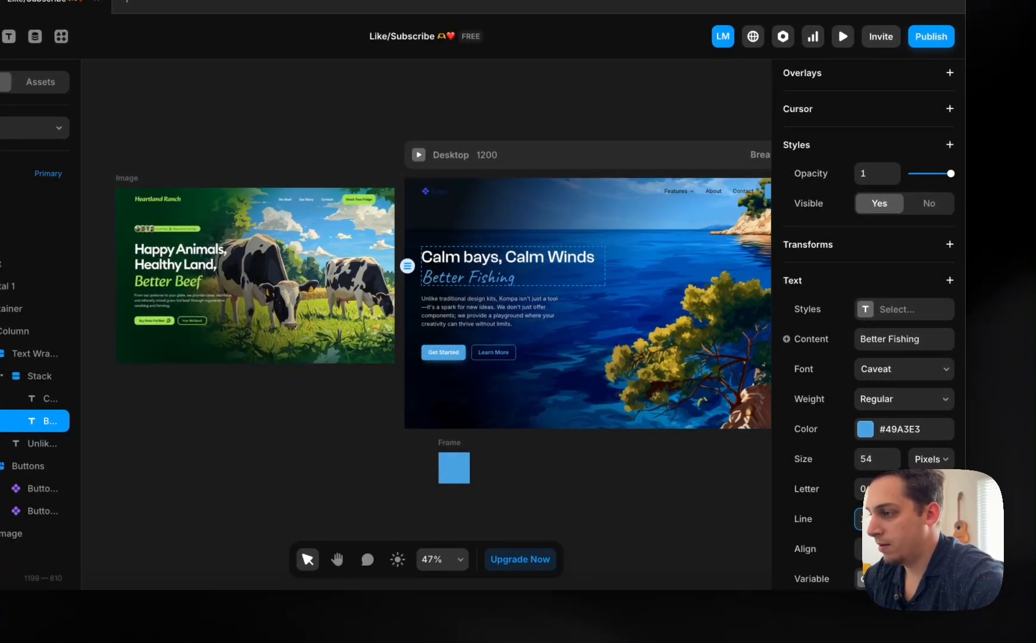
pyautogui.click(541, 262)
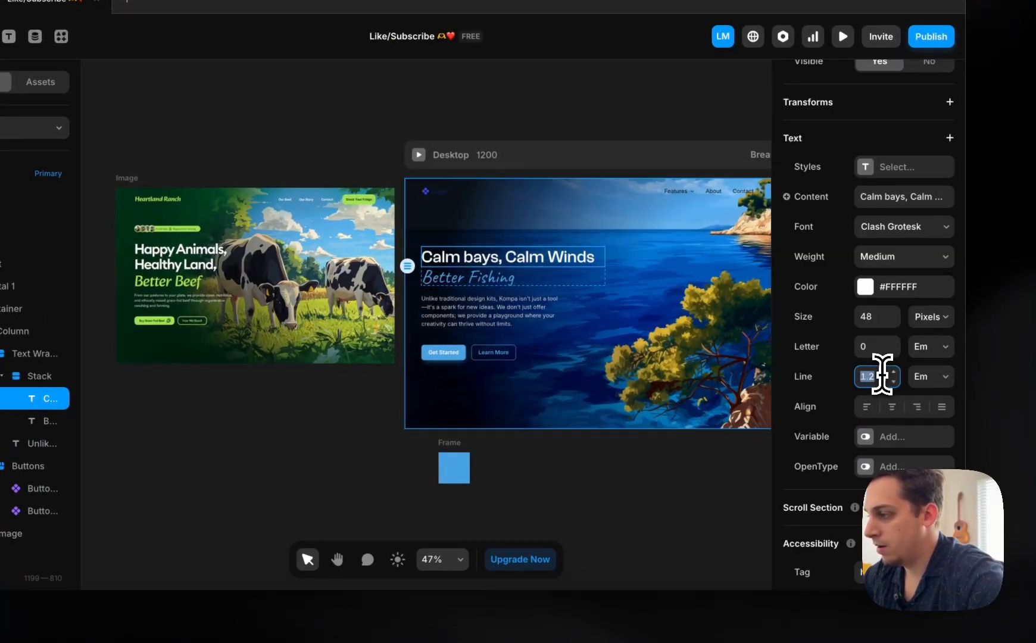
pyautogui.write('1')
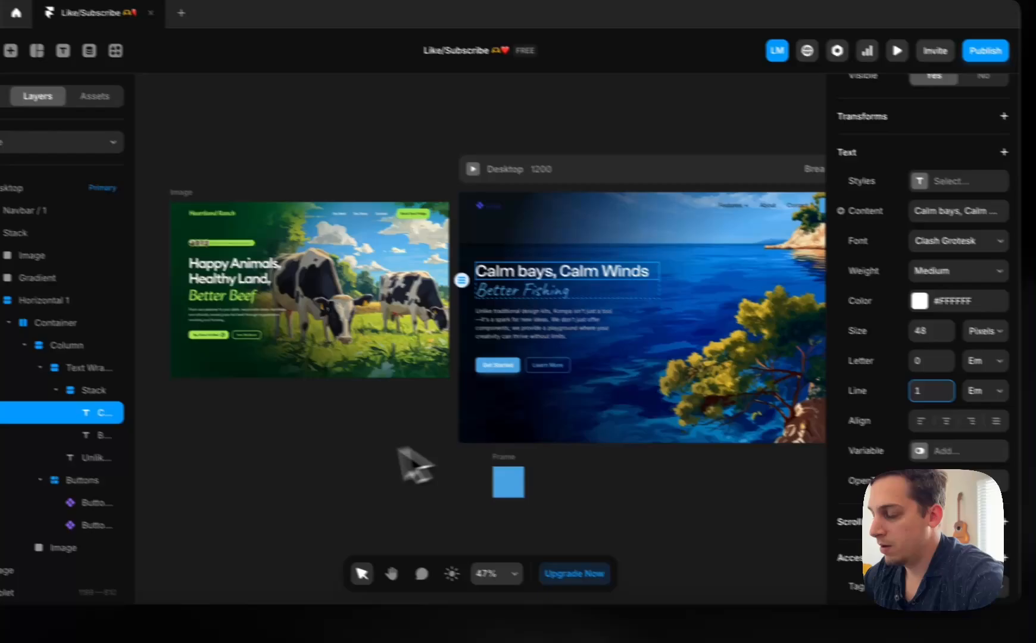
pyautogui.click(267, 442)
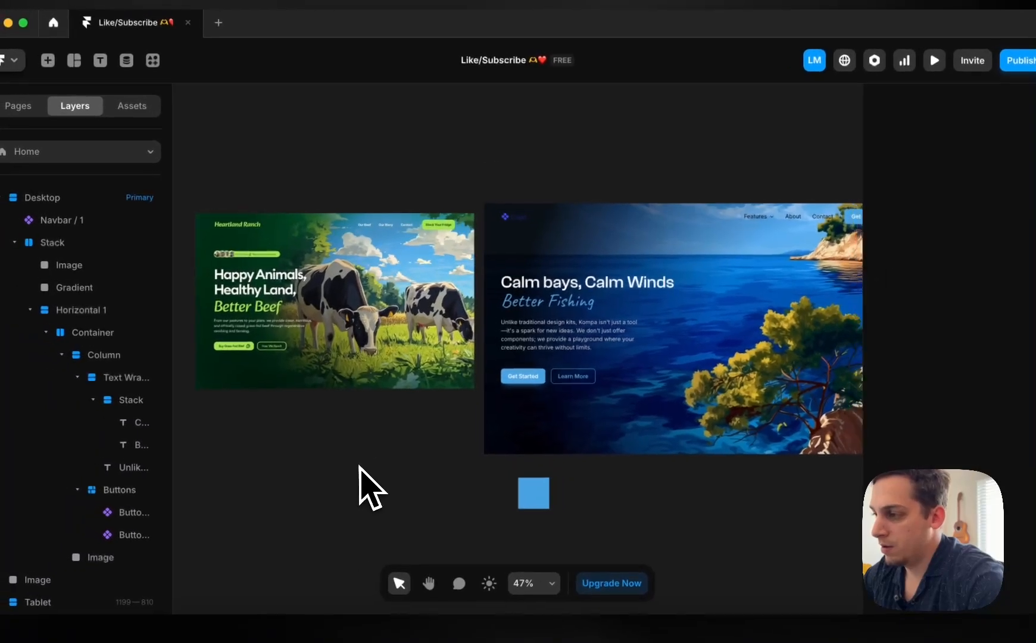
# - Break the hero headline into two lines reading "Calm Bays," and "Calm Winds,"
pyautogui.hscroll(2, 363, 458)
pyautogui.scroll(4, 409, 250)
pyautogui.hscroll(-6, 409, 250)
pyautogui.hscroll(5, 409, 250)
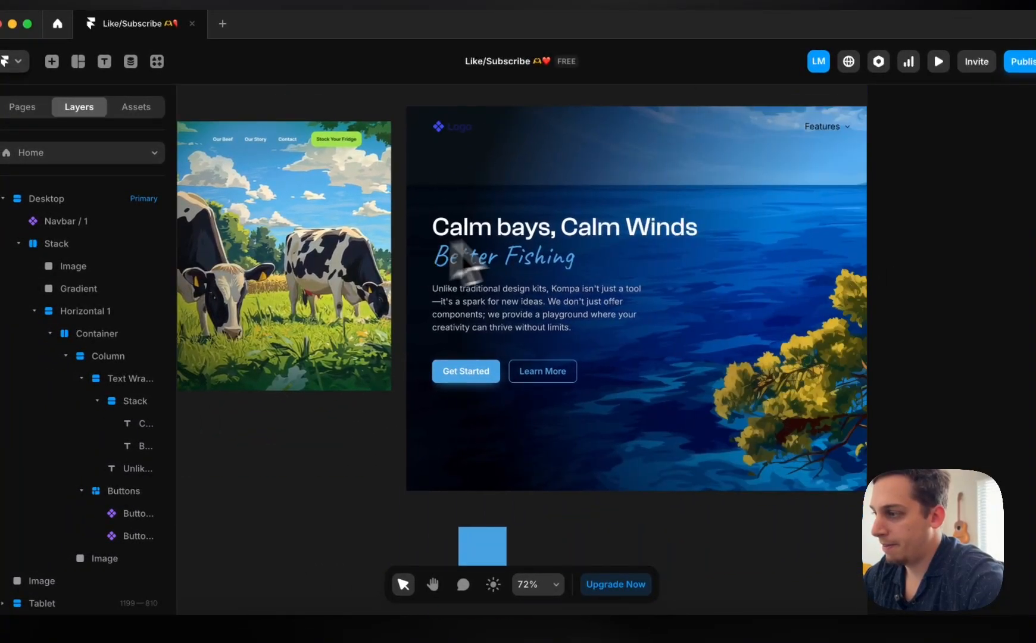
pyautogui.click(573, 227)
pyautogui.doubleClick(574, 227)
pyautogui.press('Return')
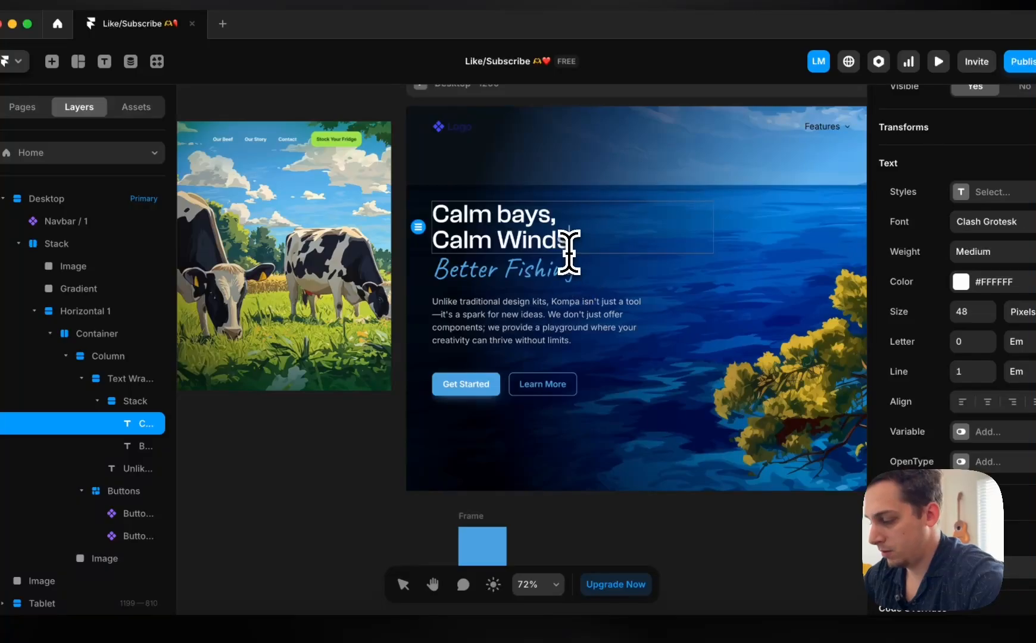
pyautogui.click(294, 441)
pyautogui.hscroll(-5, 294, 447)
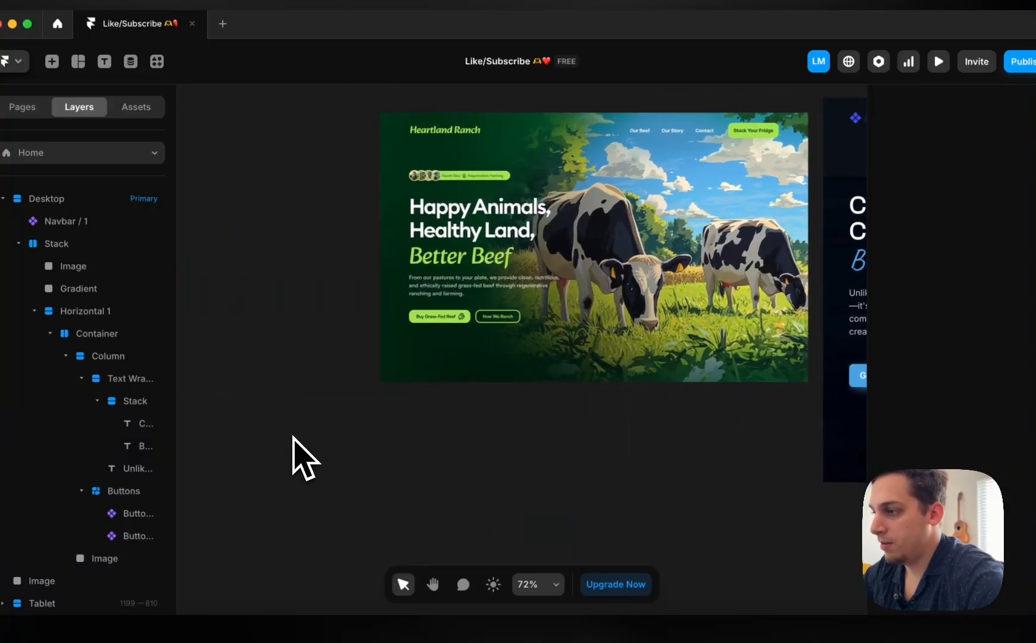
pyautogui.doubleClick(781, 254)
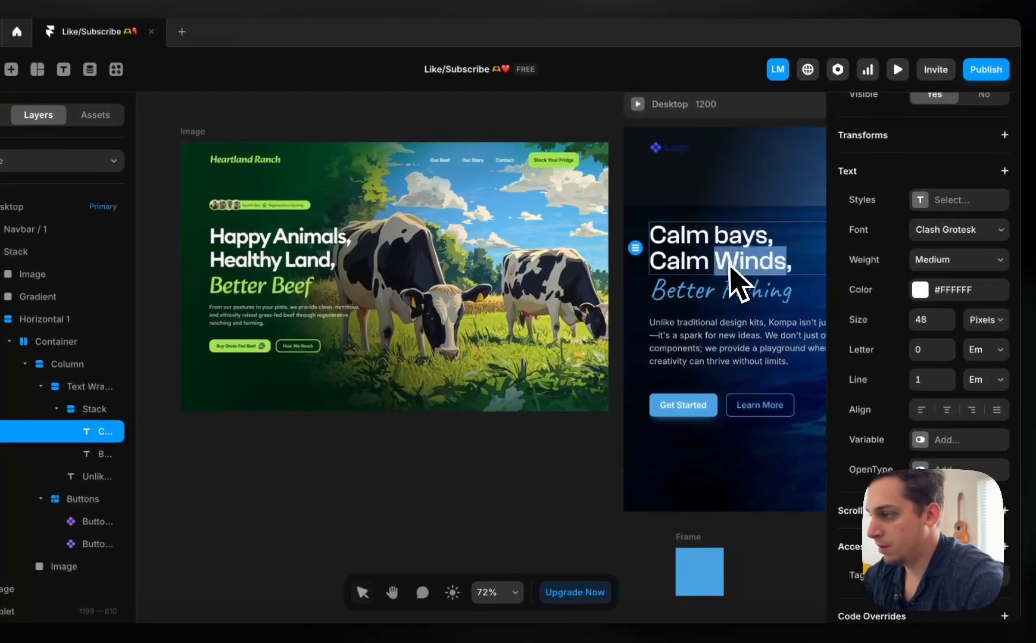
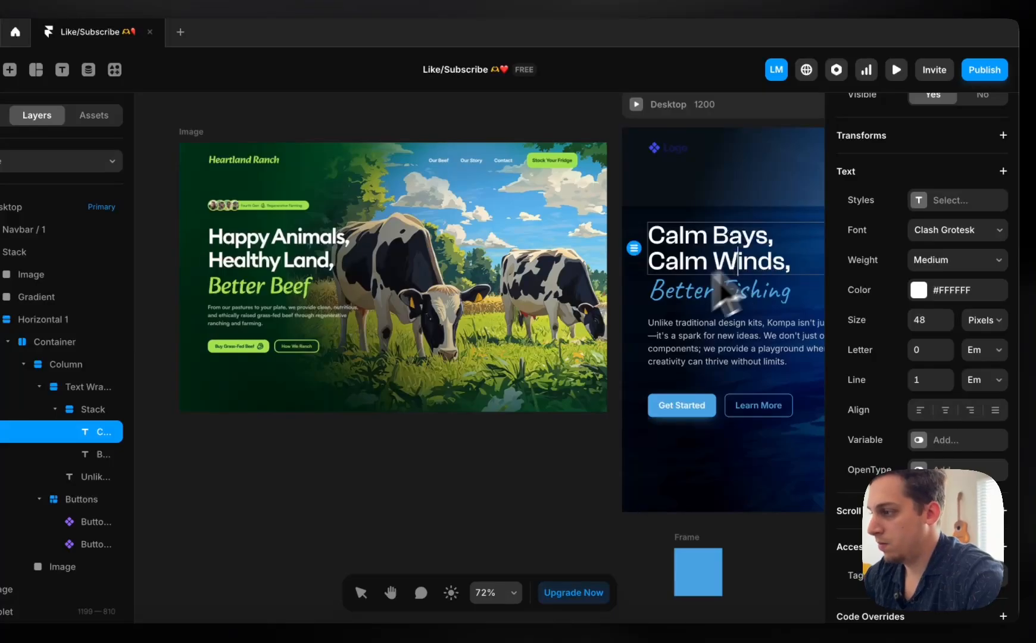
pyautogui.click(464, 446)
pyautogui.hscroll(3, 465, 448)
pyautogui.scroll(-3, 465, 448)
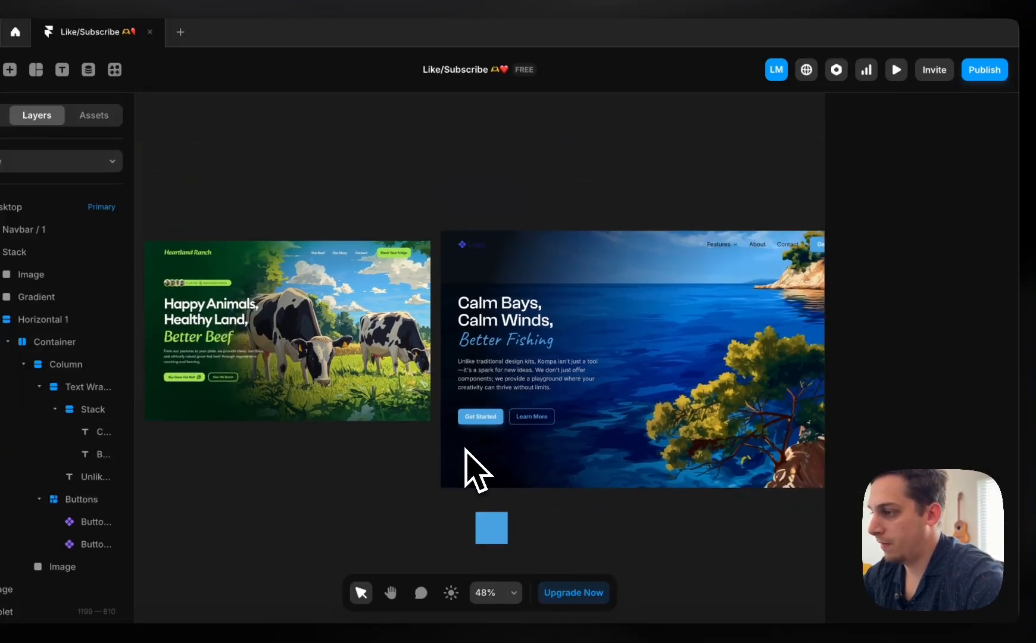
pyautogui.scroll(-1, 467, 446)
pyautogui.click(500, 352)
pyautogui.scroll(3, 492, 354)
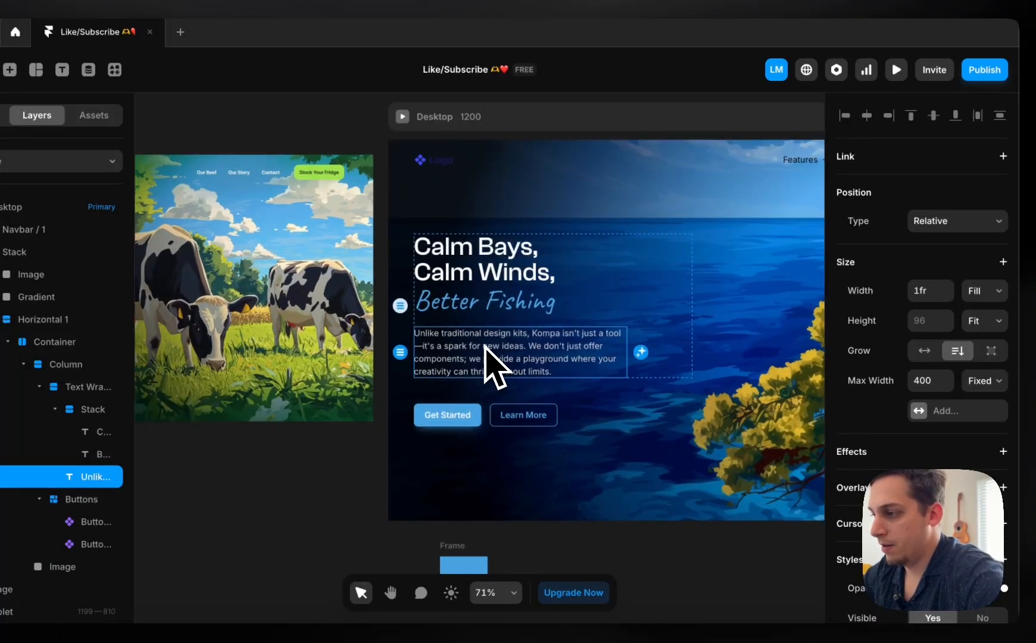
pyautogui.moveTo(530, 345); pyautogui.dragTo(588, 384)
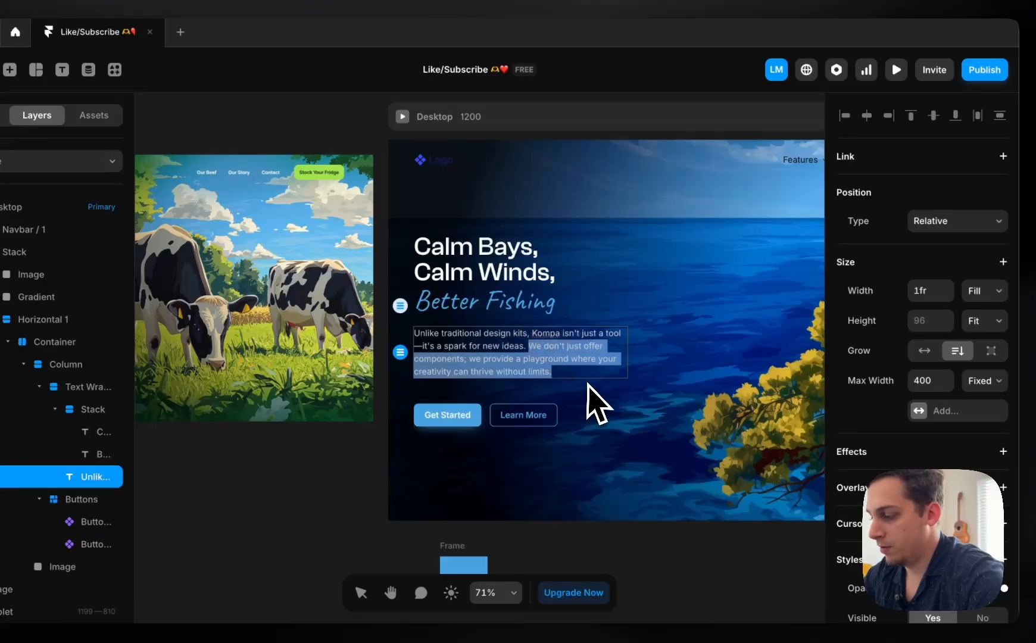
pyautogui.press('BackSpace')
pyautogui.press('super+z')
# - Shorten the hero paragraph so that it ends with "We don't just offer components."
pyautogui.click(598, 337)
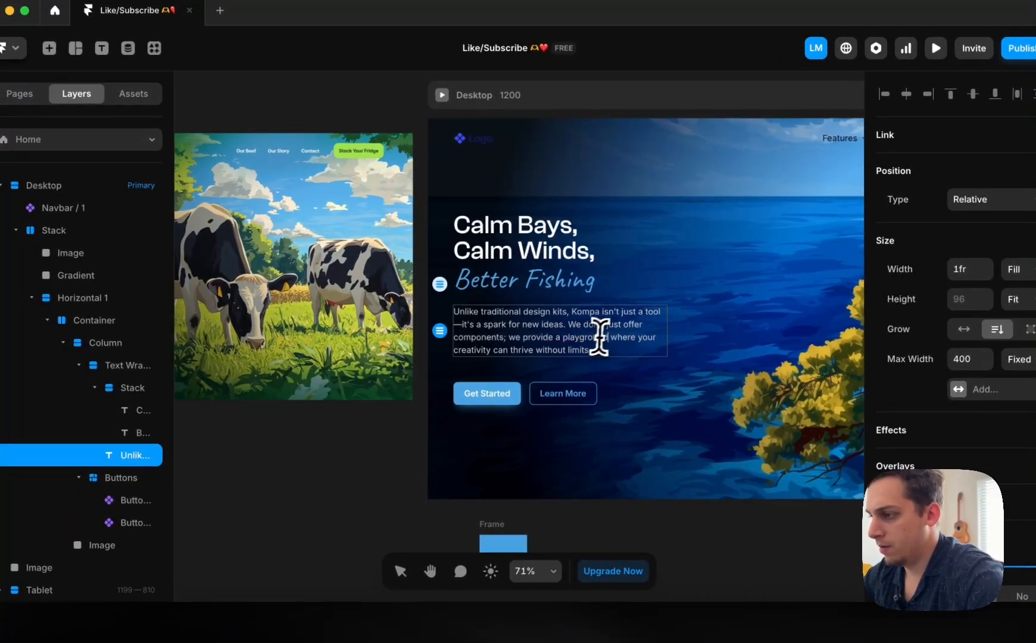
pyautogui.moveTo(605, 344); pyautogui.dragTo(515, 338)
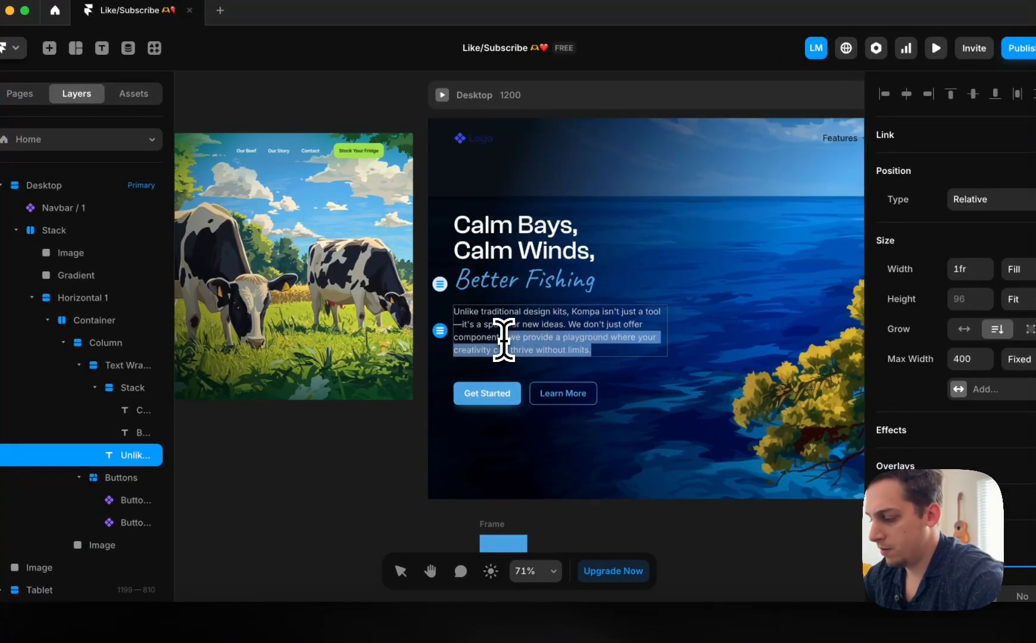
pyautogui.press('BackSpace')
pyautogui.click(358, 458)
# - Add a Fish icon after the label of the hero's "Get Started" button
pyautogui.hscroll(-5, 351, 459)
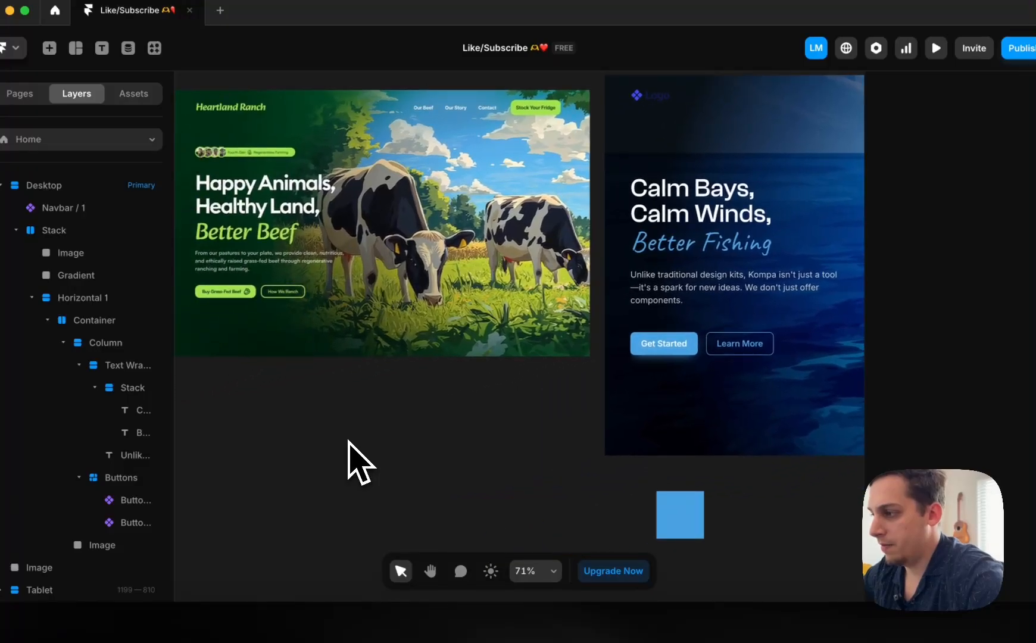
pyautogui.hscroll(5, 348, 458)
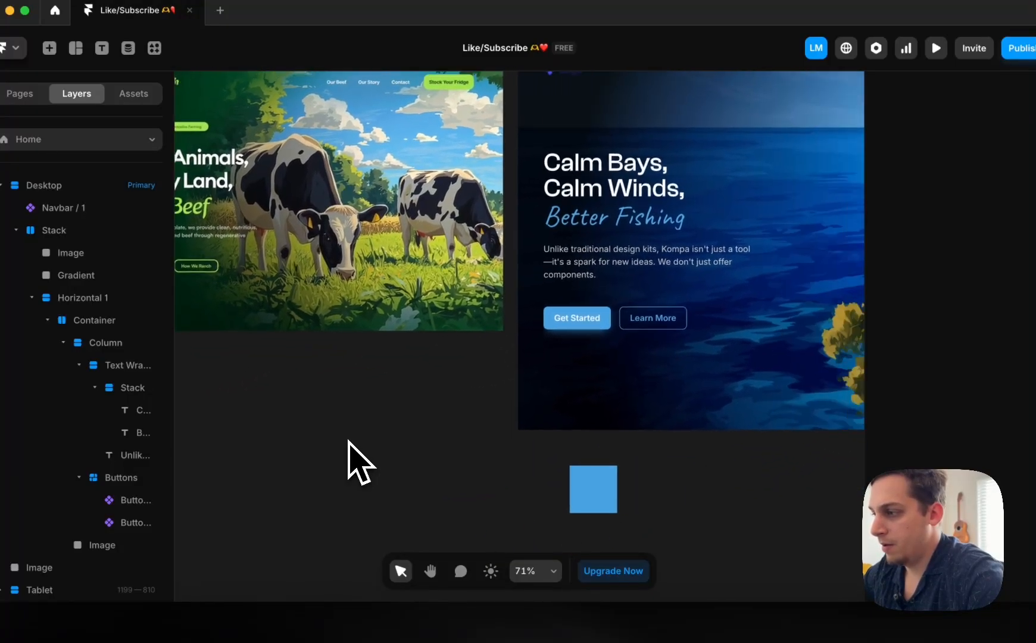
pyautogui.click(529, 323)
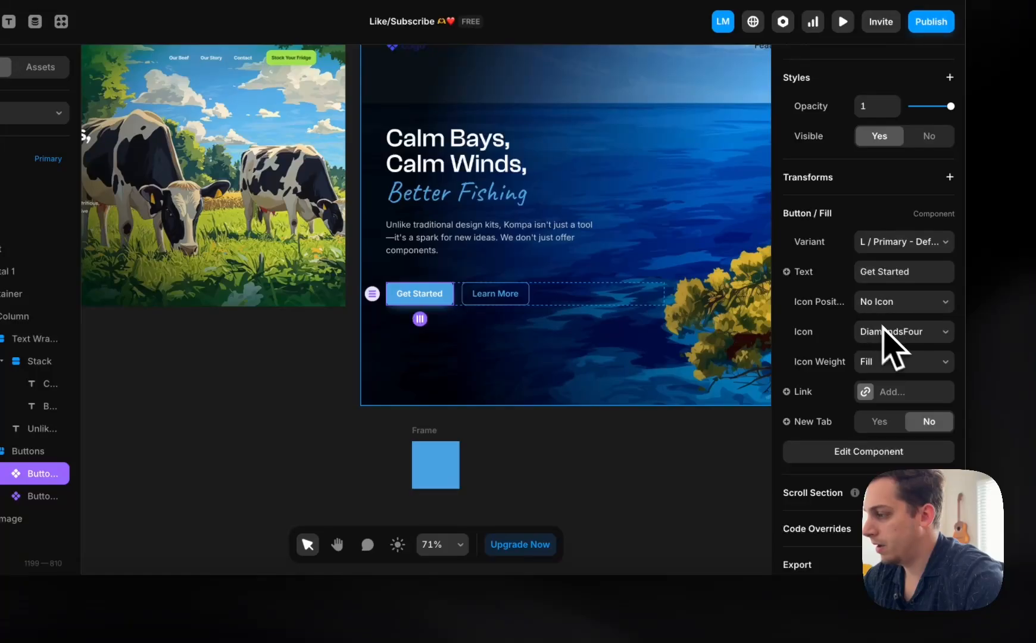
pyautogui.click(900, 312)
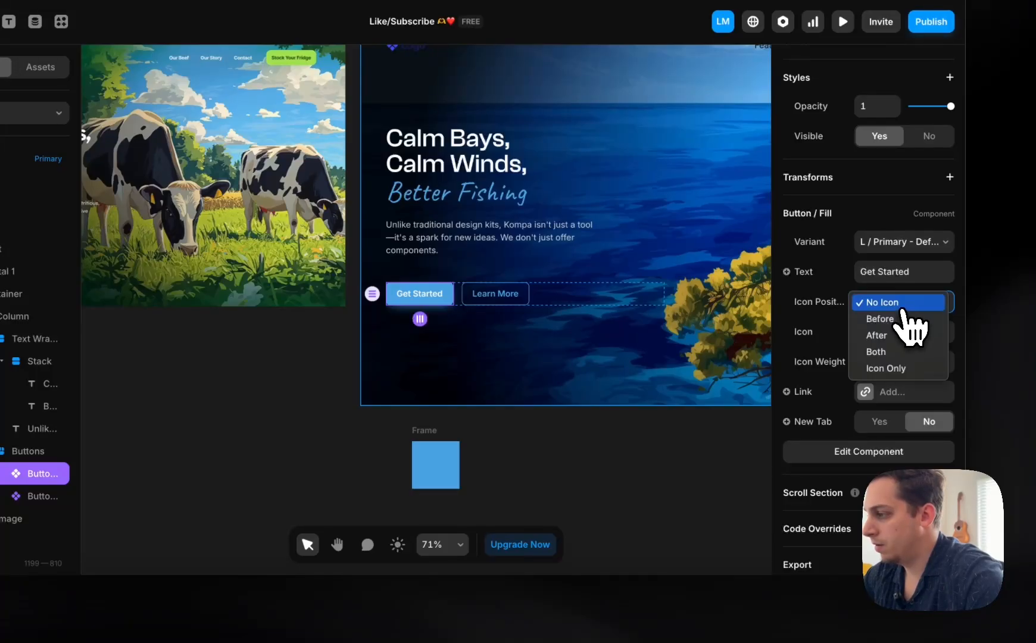
pyautogui.click(890, 338)
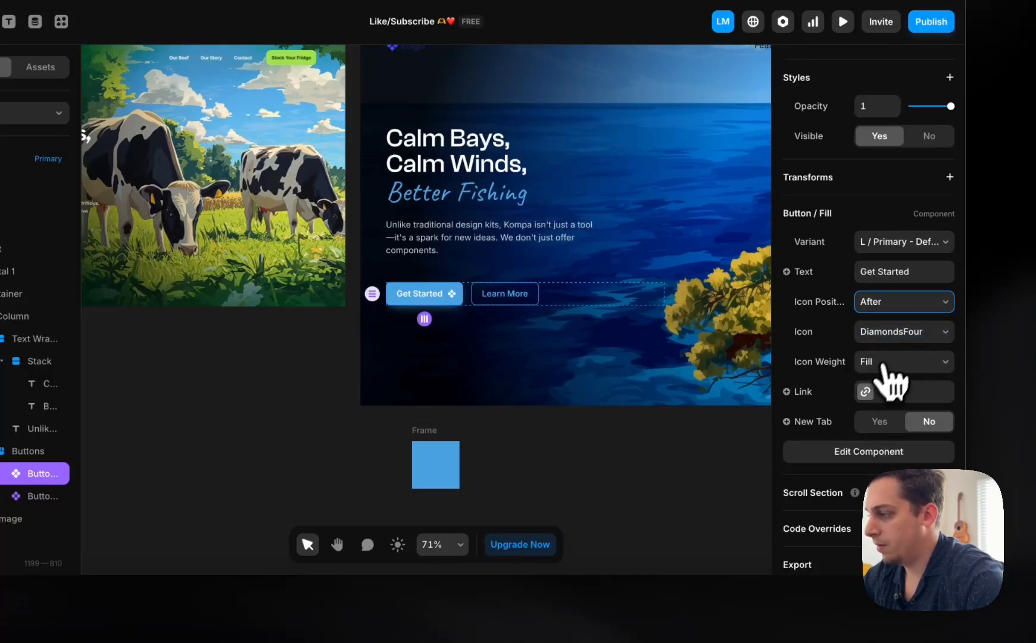
pyautogui.click(900, 338)
pyautogui.scroll(-20, 893, 348)
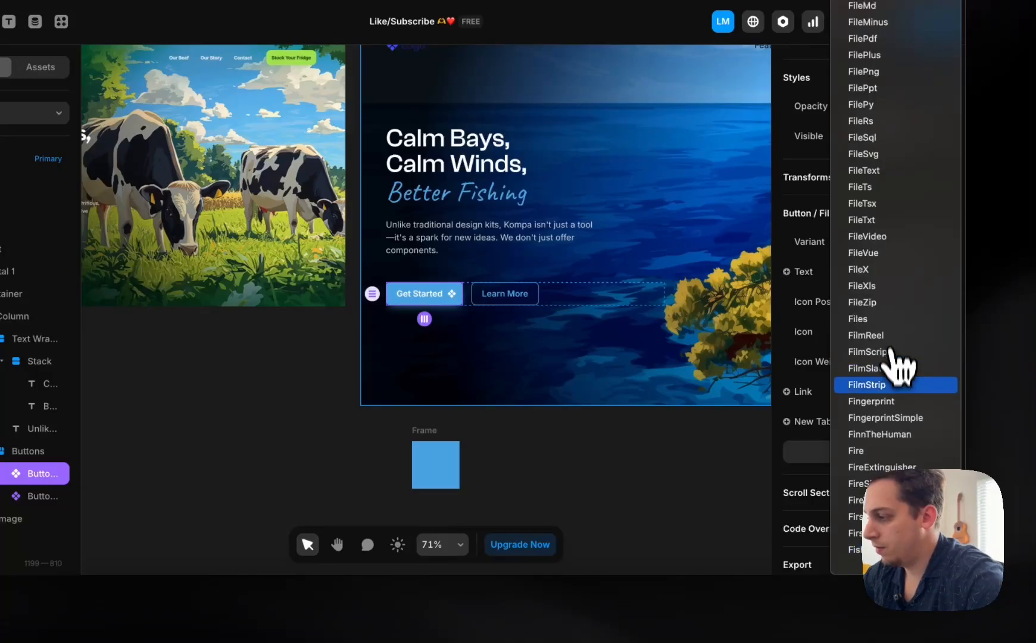
pyautogui.click(875, 549)
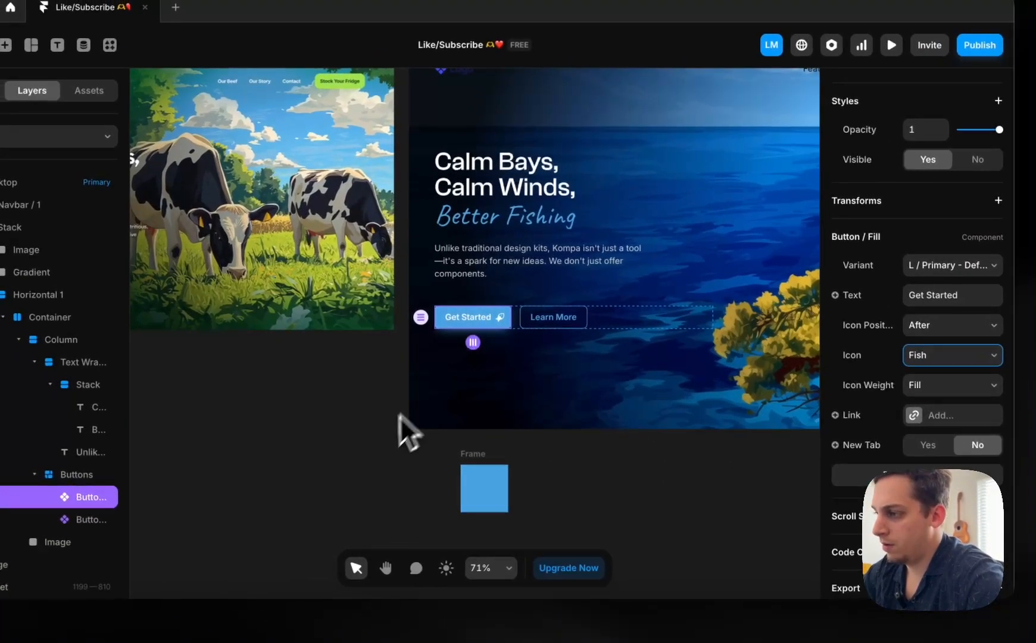
pyautogui.click(350, 391)
# - Open the "Learn More" button's component and set the label color of the L / Secondary - Default variant and its hover variant to #FFFFFF
pyautogui.hscroll(2, 335, 411)
pyautogui.scroll(1, 335, 411)
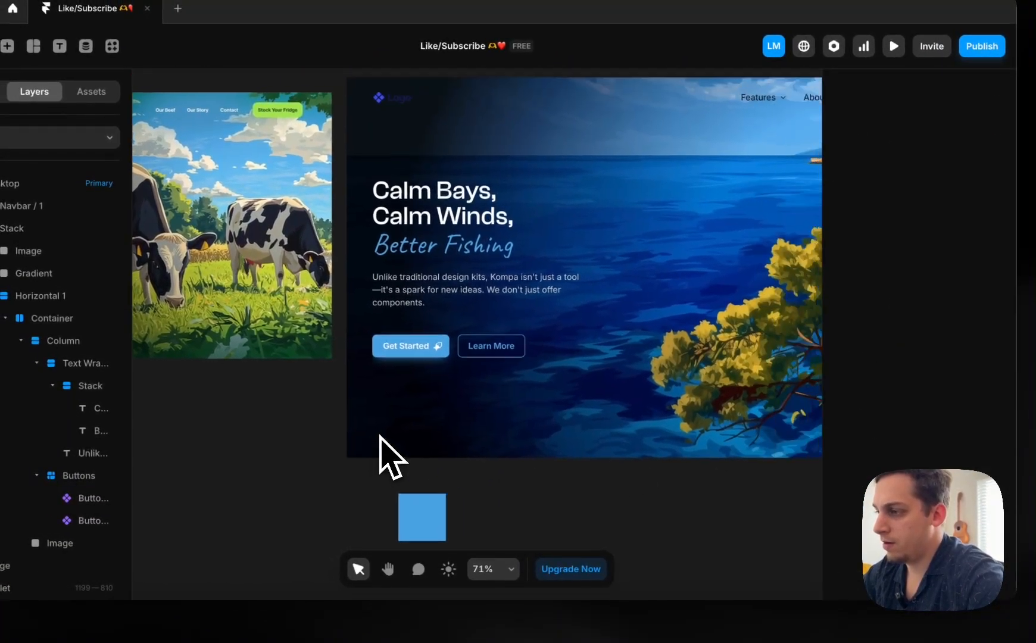
pyautogui.click(431, 378)
pyautogui.hscroll(-3, 437, 390)
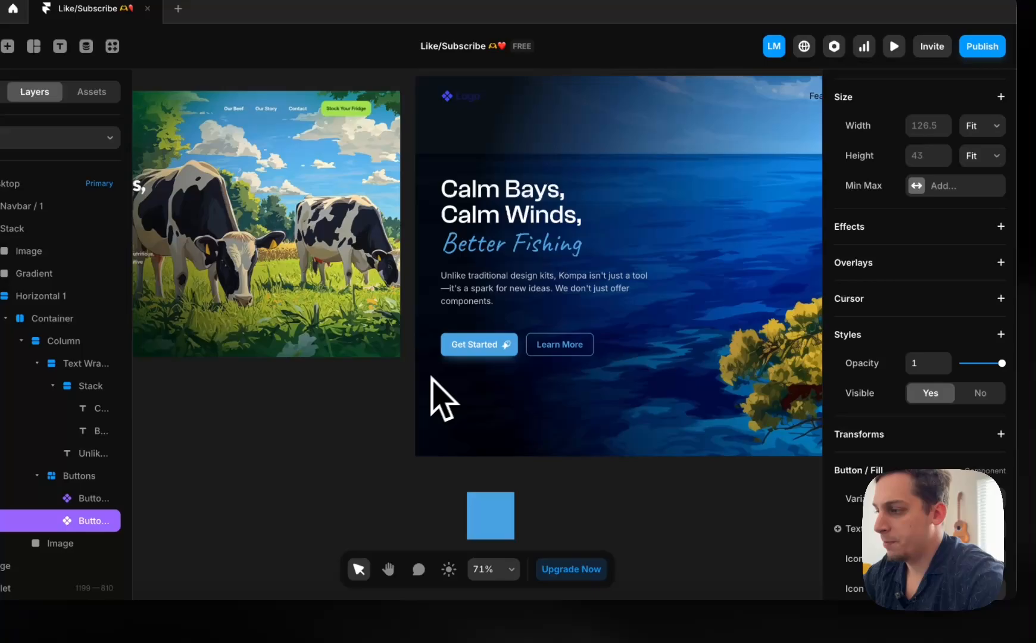
pyautogui.doubleClick(565, 352)
pyautogui.click(482, 337)
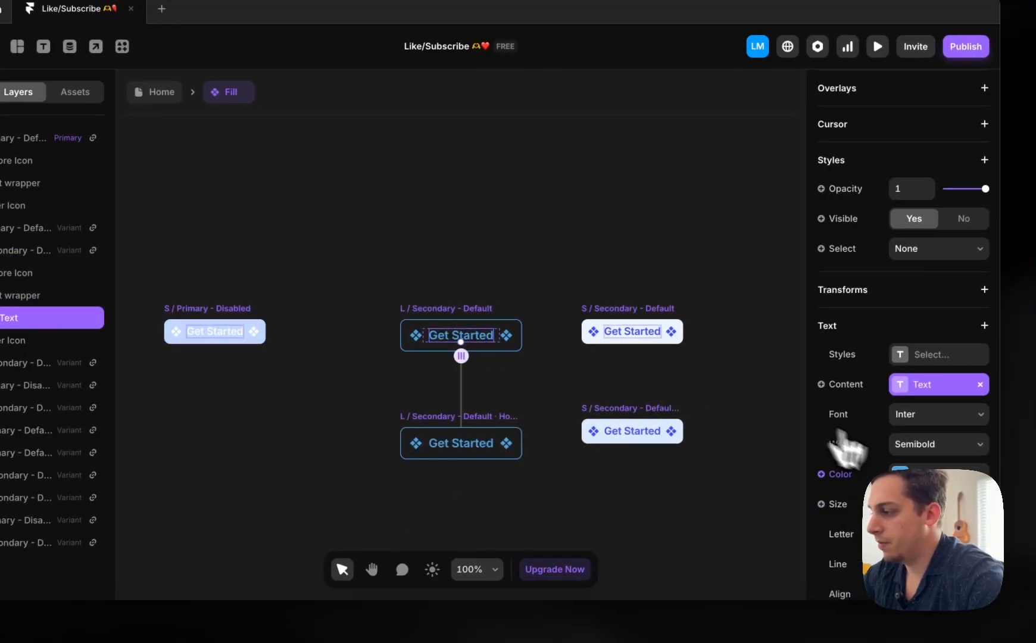
pyautogui.click(923, 474)
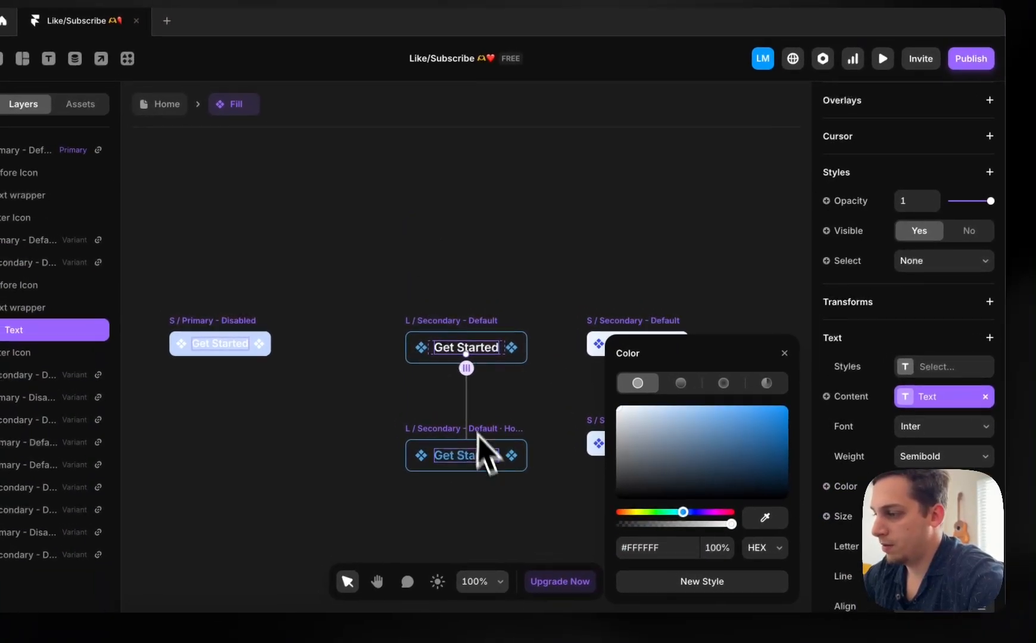
pyautogui.click(458, 443)
pyautogui.moveTo(649, 471); pyautogui.dragTo(399, 293)
# - Change the border color of the L / Secondary - Default variant from blue to white
pyautogui.click(455, 334)
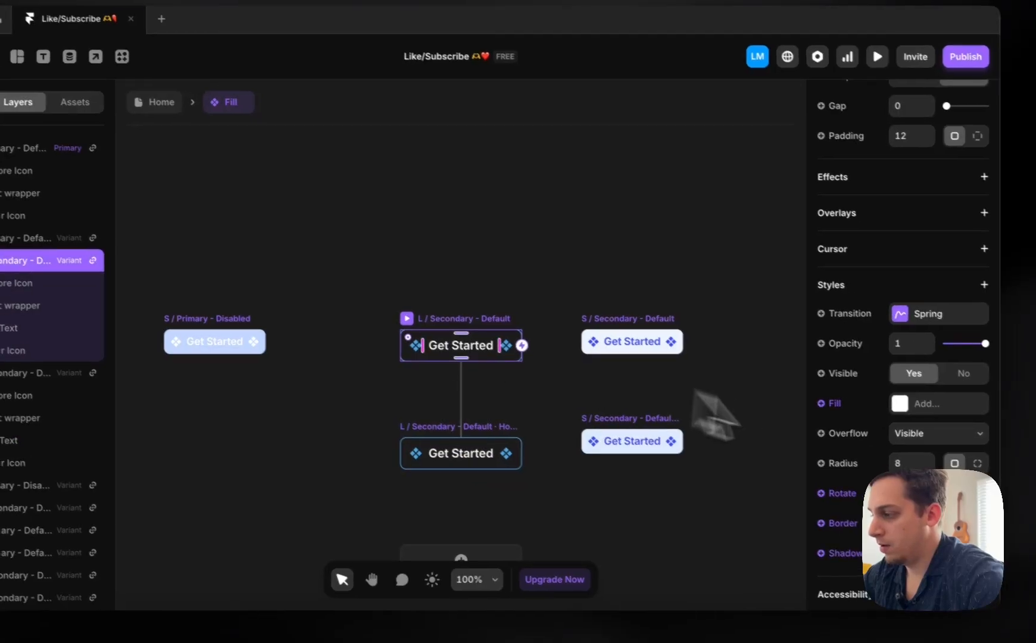
pyautogui.click(813, 511)
pyautogui.click(653, 511)
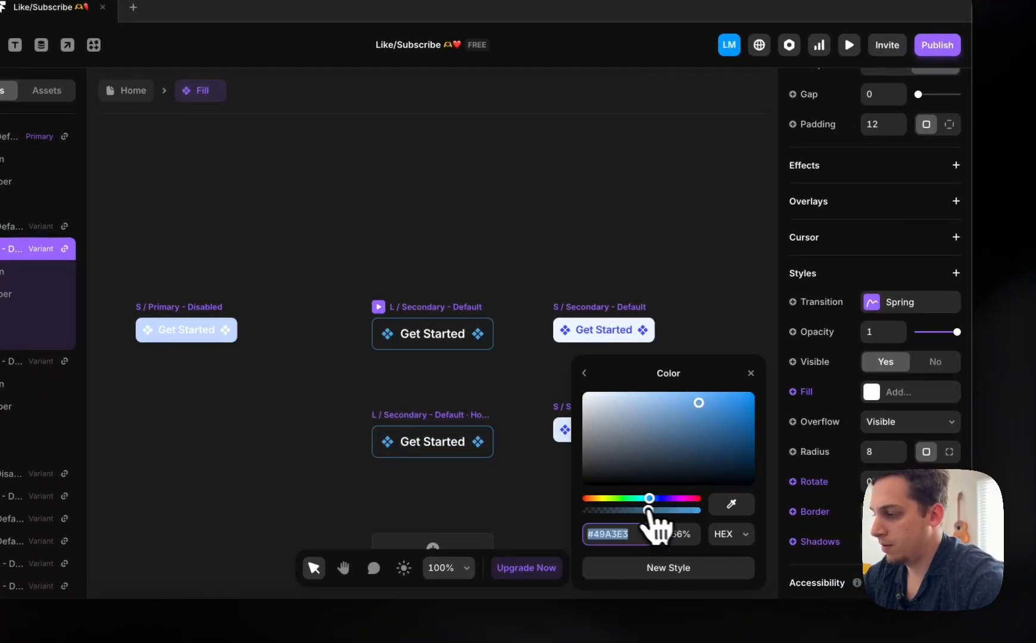
pyautogui.moveTo(644, 456); pyautogui.dragTo(486, 250)
# - Change the color of both icons in the L / Secondary - Default variant and return to the Home page
pyautogui.click(388, 334)
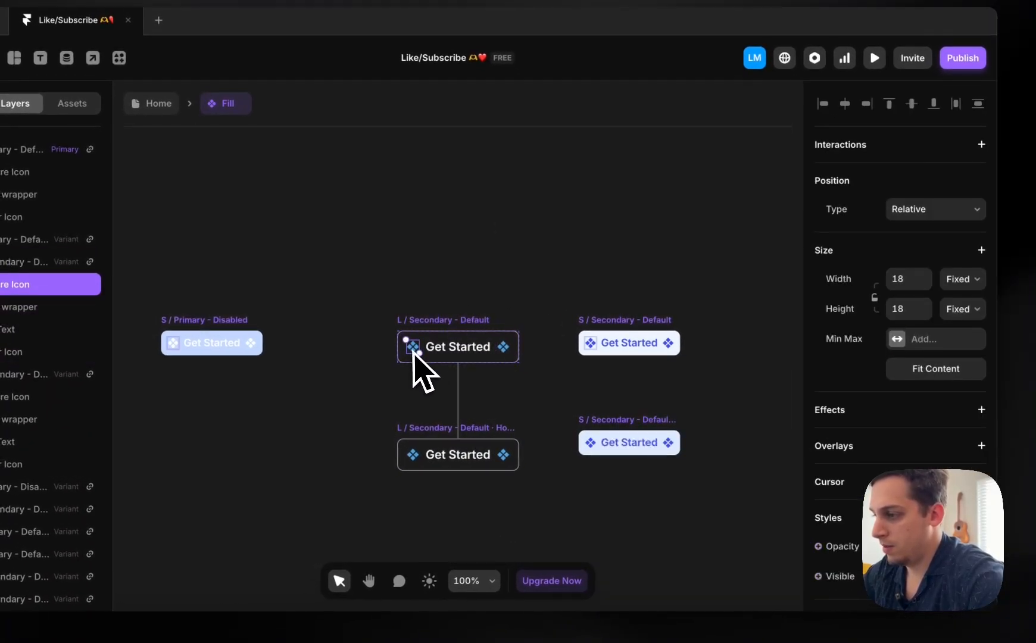
pyautogui.keyDown('shift'); pyautogui.click(507, 349); pyautogui.keyUp('shift')
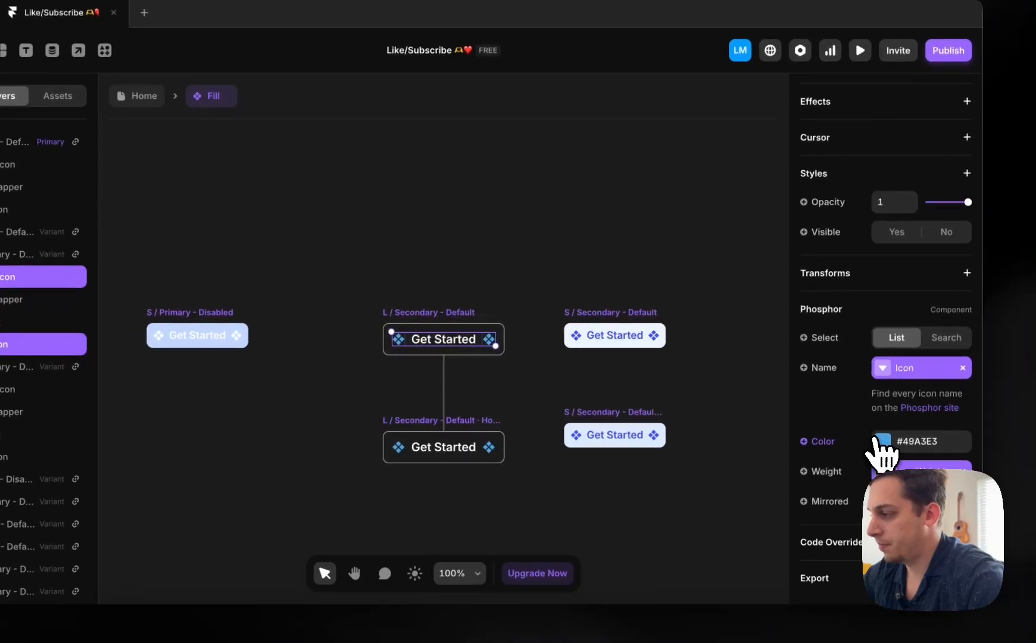
pyautogui.click(896, 450)
pyautogui.click(349, 216)
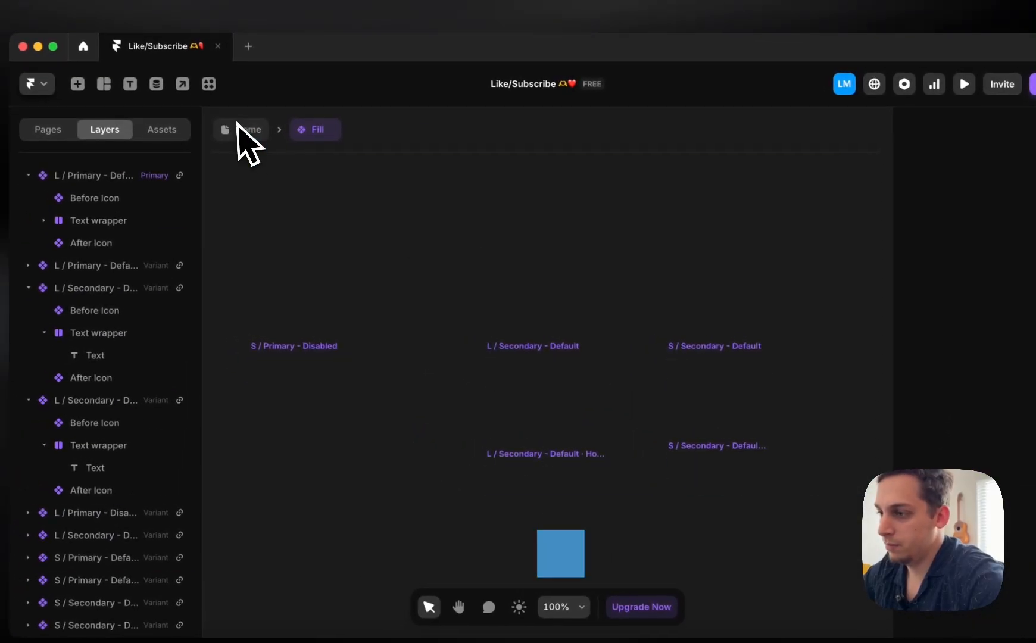
pyautogui.click(239, 127)
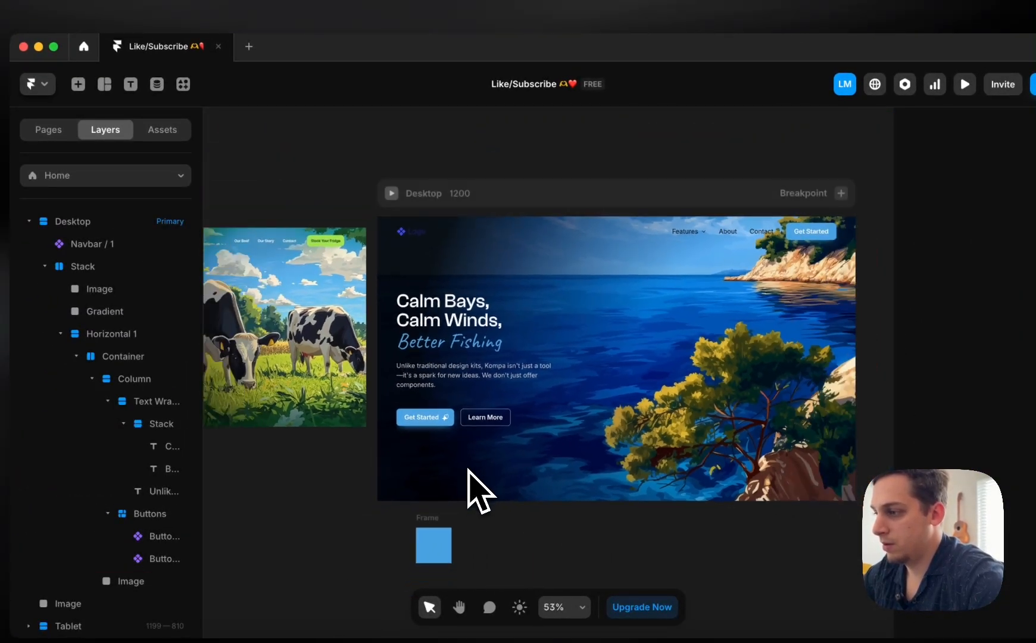
# - Open the navbar component and set the color of the "Logo" text in its Desktop variant to #FFFFFF
pyautogui.hscroll(-4, 615, 286)
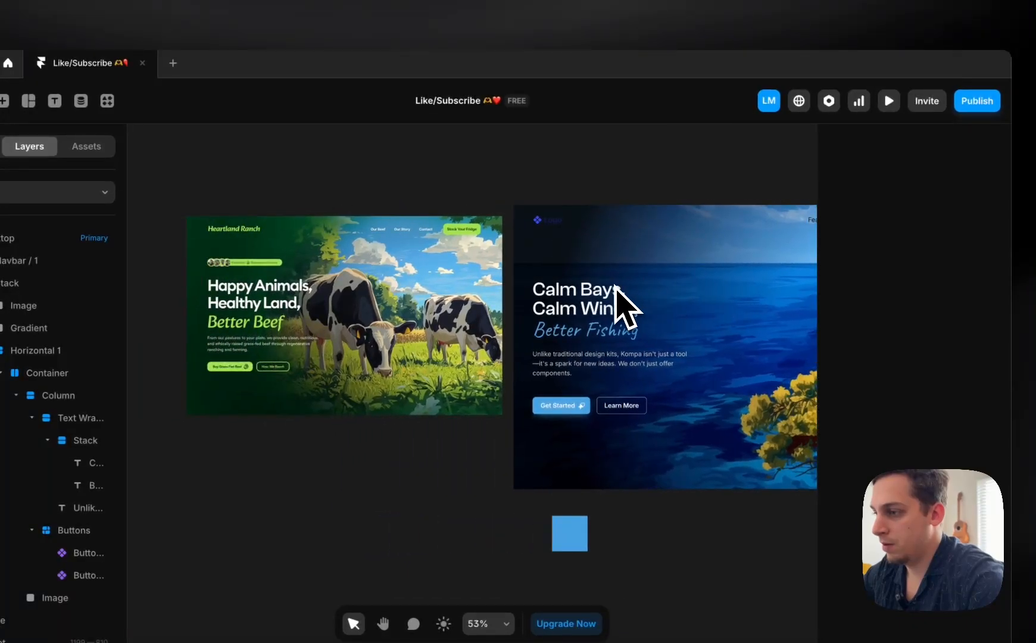
pyautogui.hscroll(3, 615, 285)
pyautogui.doubleClick(727, 246)
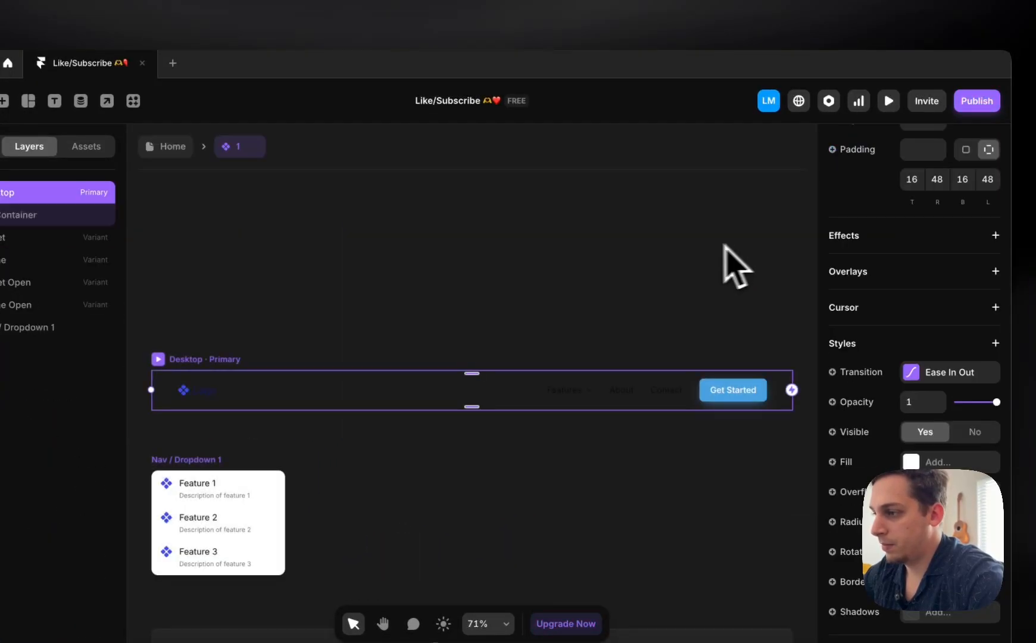
pyautogui.keyDown('super'); pyautogui.click(269, 365); pyautogui.keyUp('super')
pyautogui.scroll(-5, 940, 398)
pyautogui.scroll(-3, 942, 398)
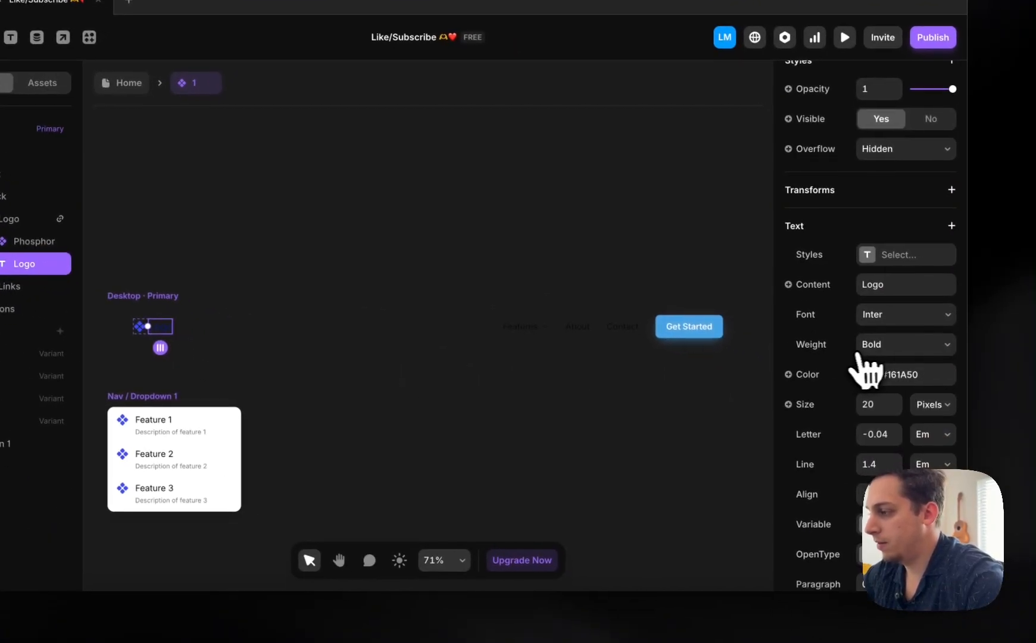
pyautogui.click(884, 379)
pyautogui.moveTo(672, 437); pyautogui.dragTo(529, 375)
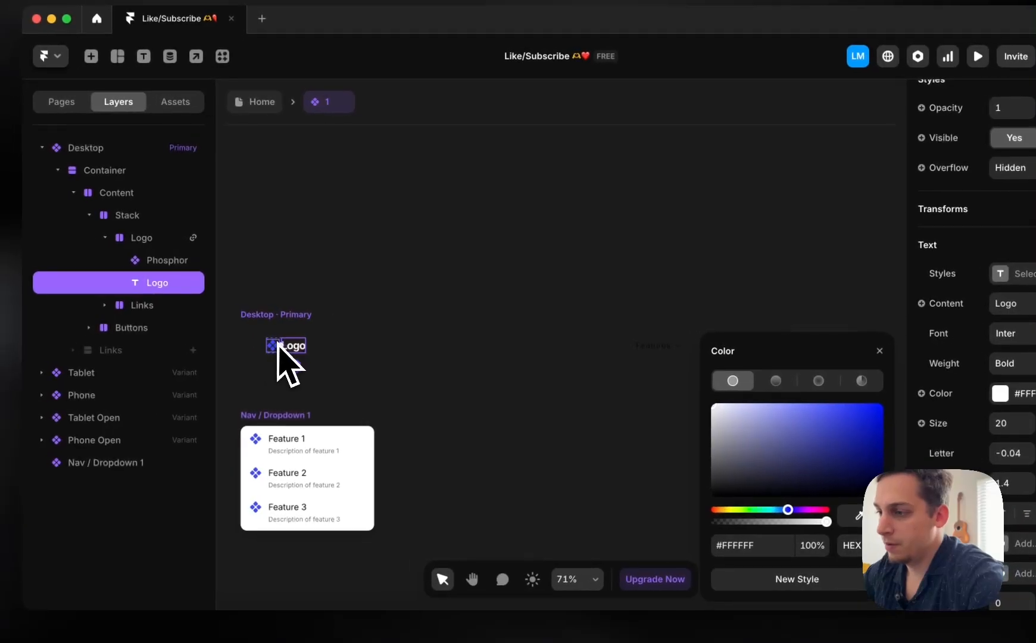
# - Set the color of the logo's icon in the navbar's Desktop variant to #49A3E3
pyautogui.click(254, 344)
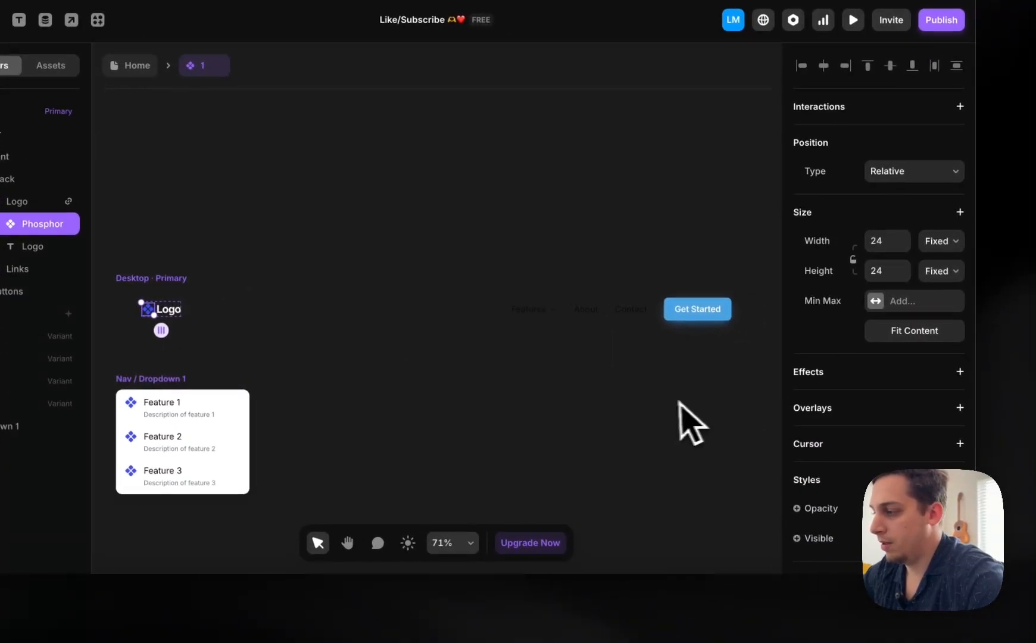
pyautogui.scroll(-6, 844, 451)
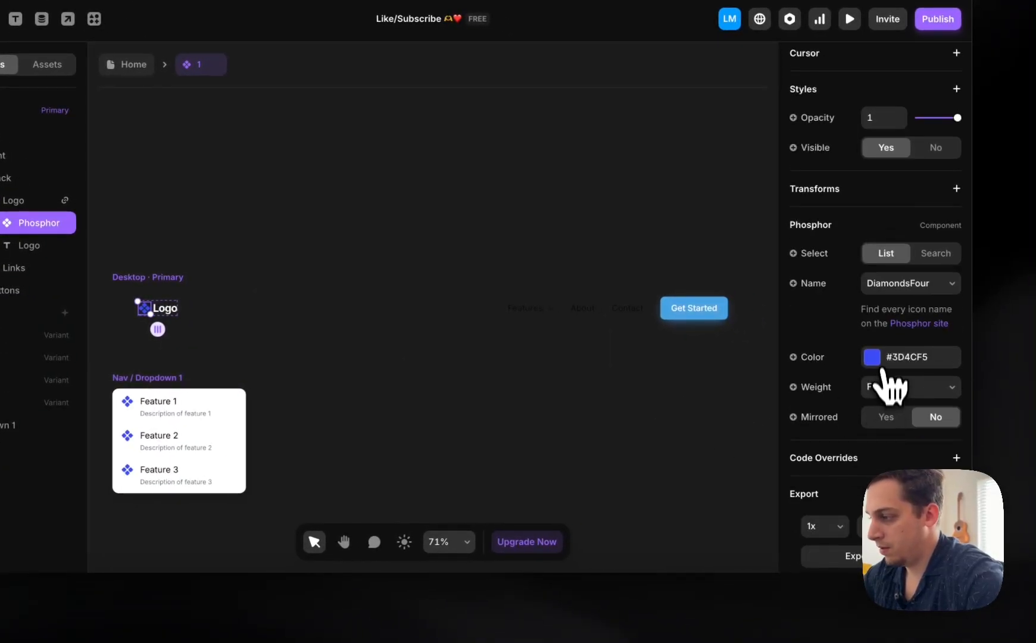
pyautogui.click(884, 364)
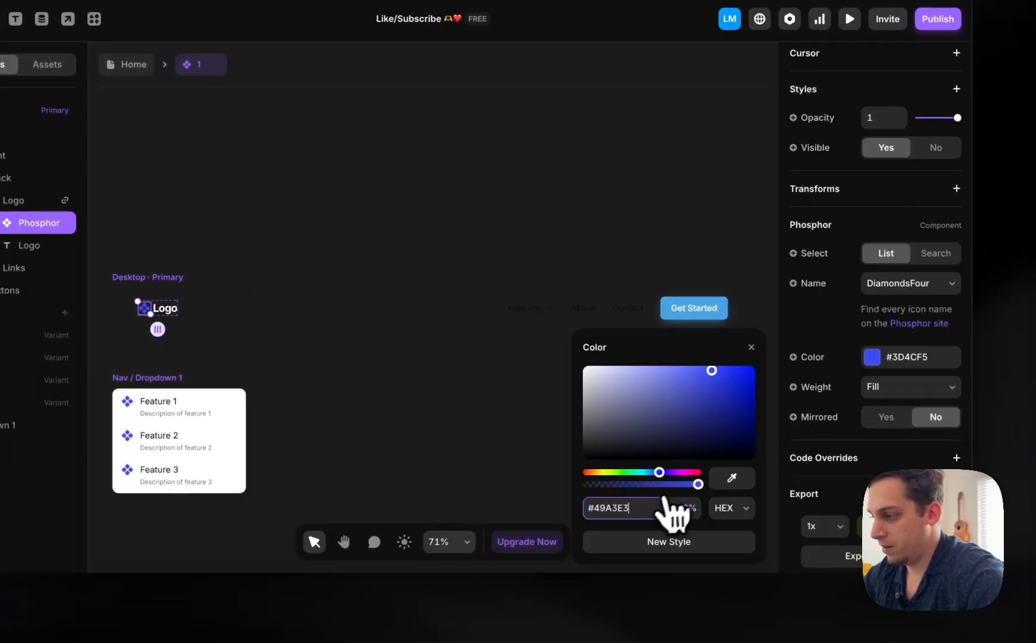
pyautogui.write('#49A3E3')
pyautogui.press('Return')
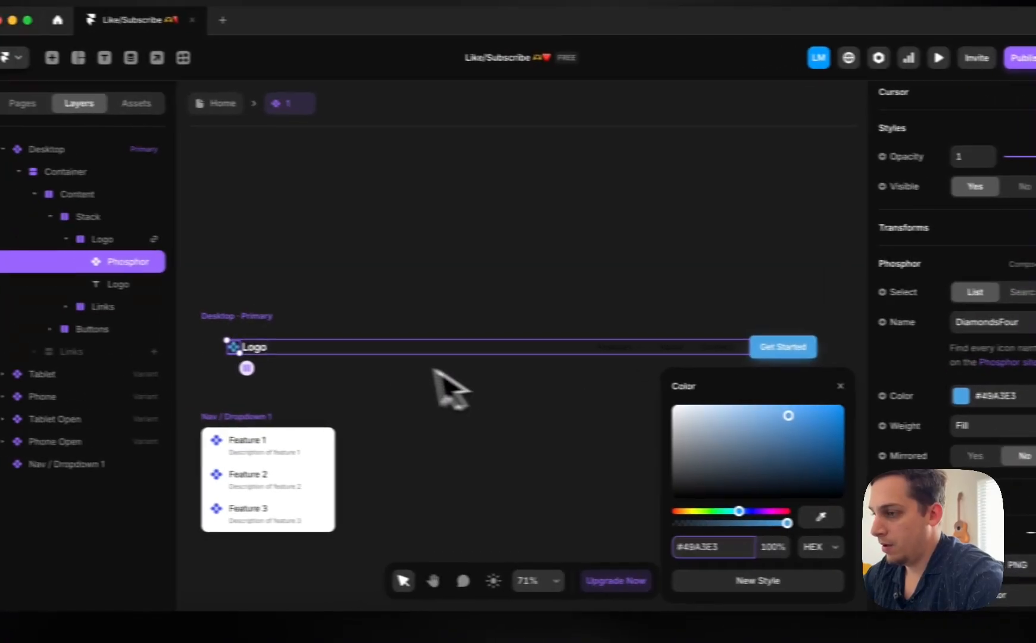
# - Change the navbar's logo text to "Fisherman" and swap its icon for a fish icon
pyautogui.doubleClick(170, 343)
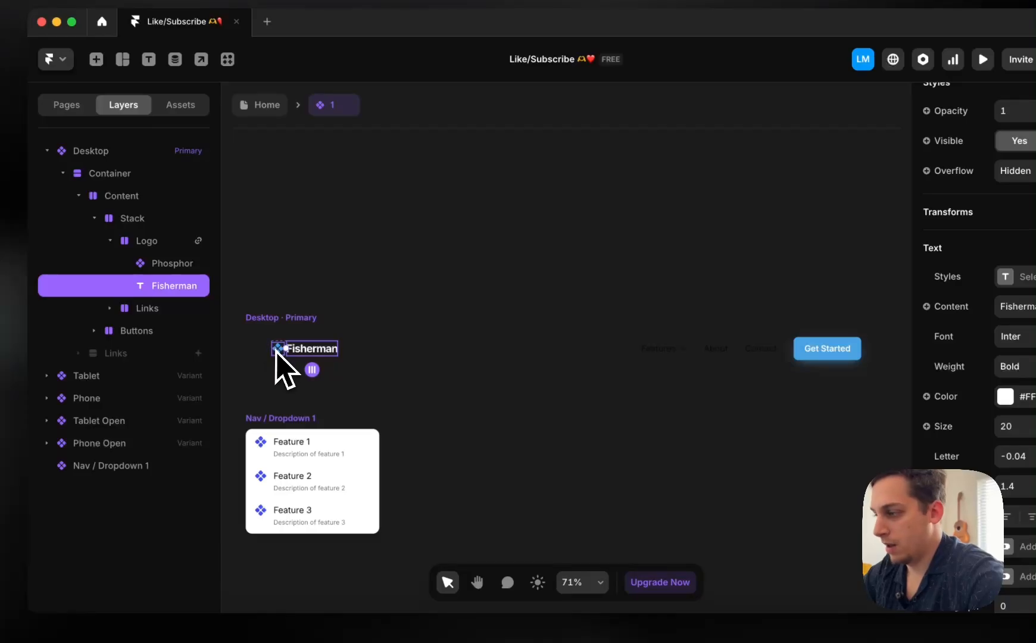
pyautogui.click(278, 348)
pyautogui.click(903, 405)
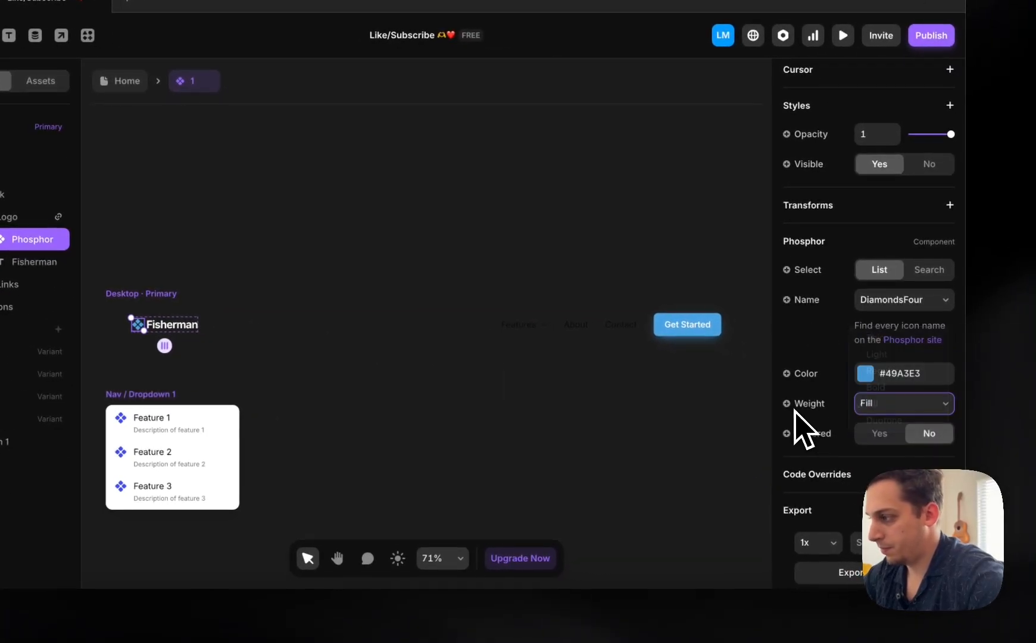
pyautogui.click(893, 301)
pyautogui.write('fish')
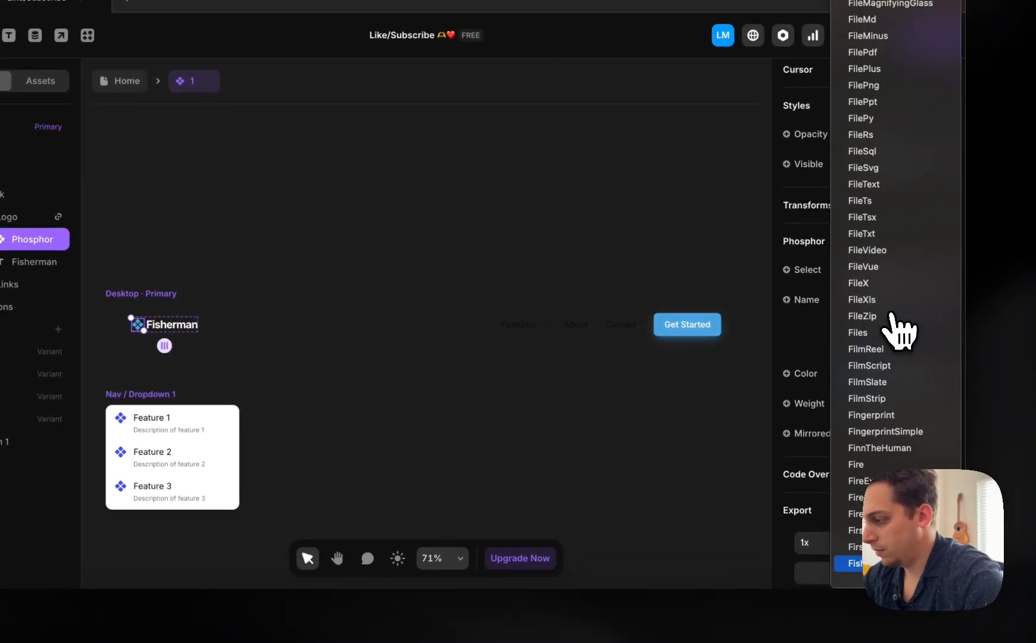
pyautogui.scroll(-1, 895, 497)
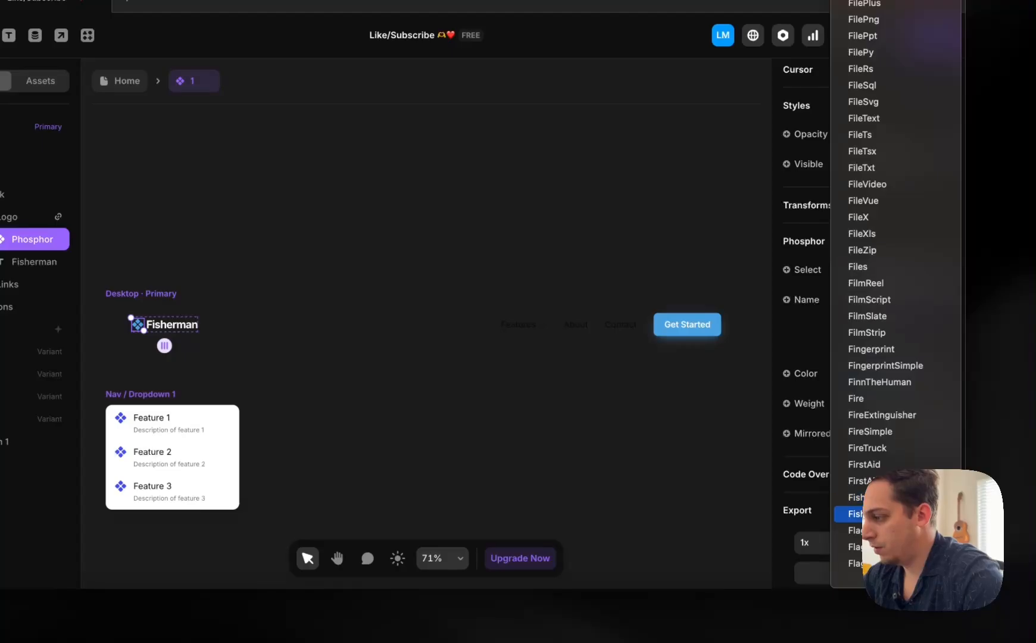
pyautogui.press('Return')
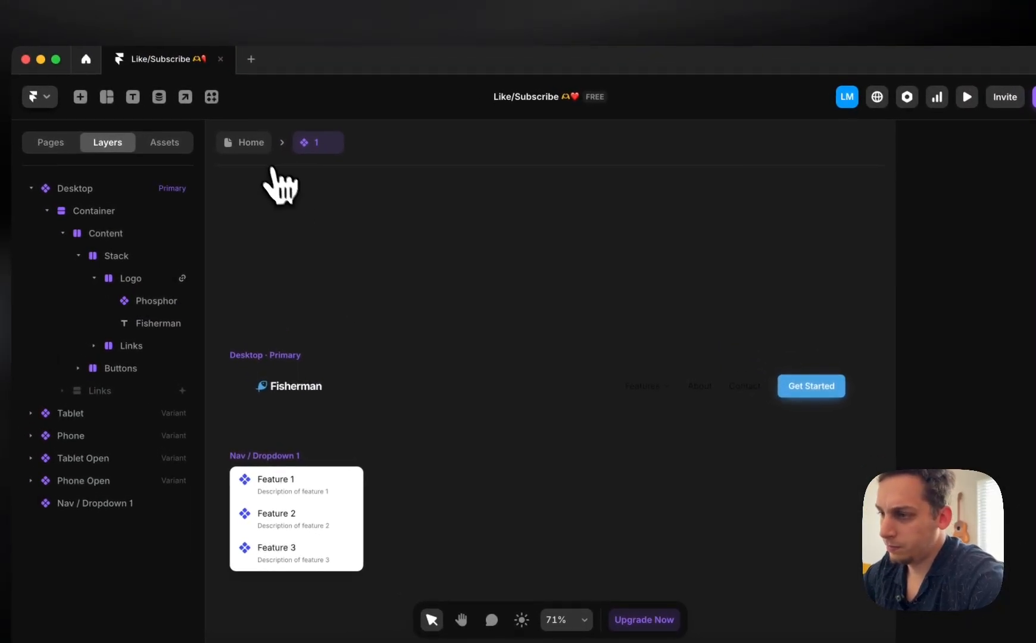
# - Return to the Home page and set the icon of the hero's "Get Started" button to ArrowRight
pyautogui.click(128, 83)
pyautogui.click(320, 207)
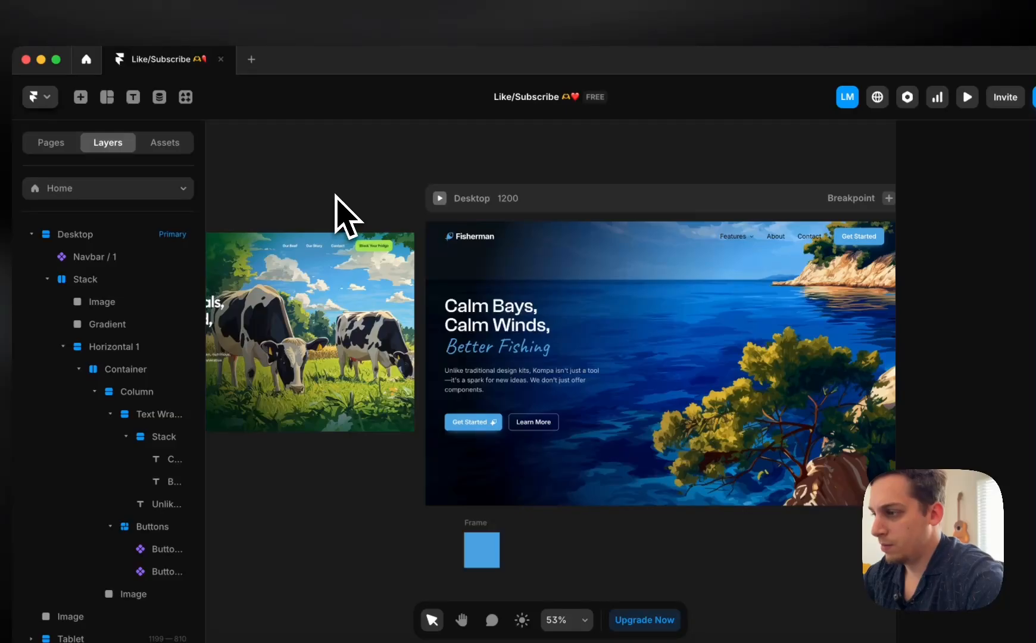
pyautogui.hscroll(3, 335, 196)
pyautogui.scroll(-2, 335, 195)
pyautogui.click(420, 382)
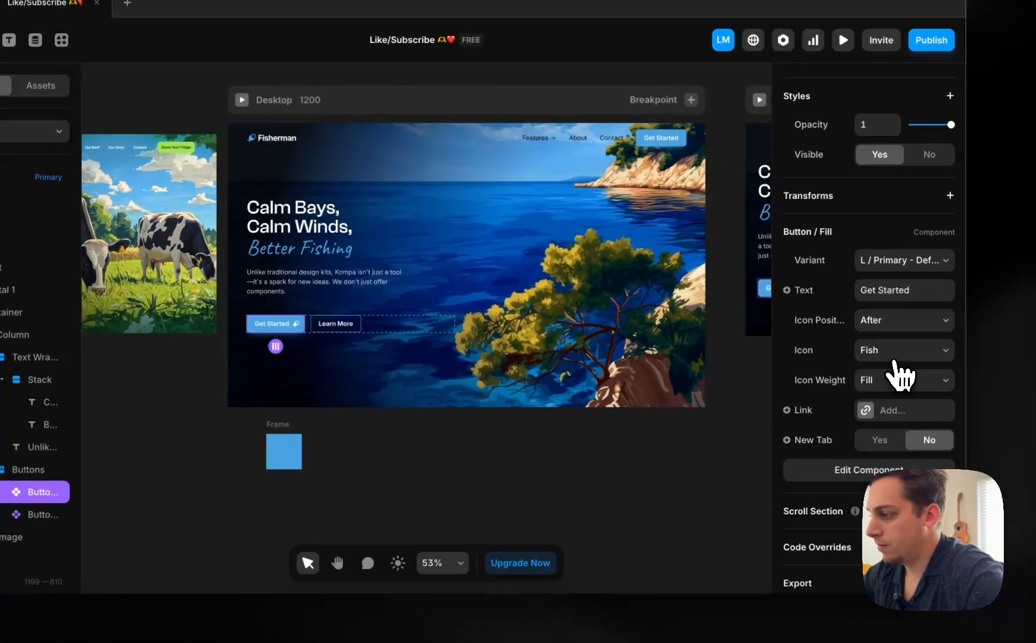
pyautogui.click(891, 354)
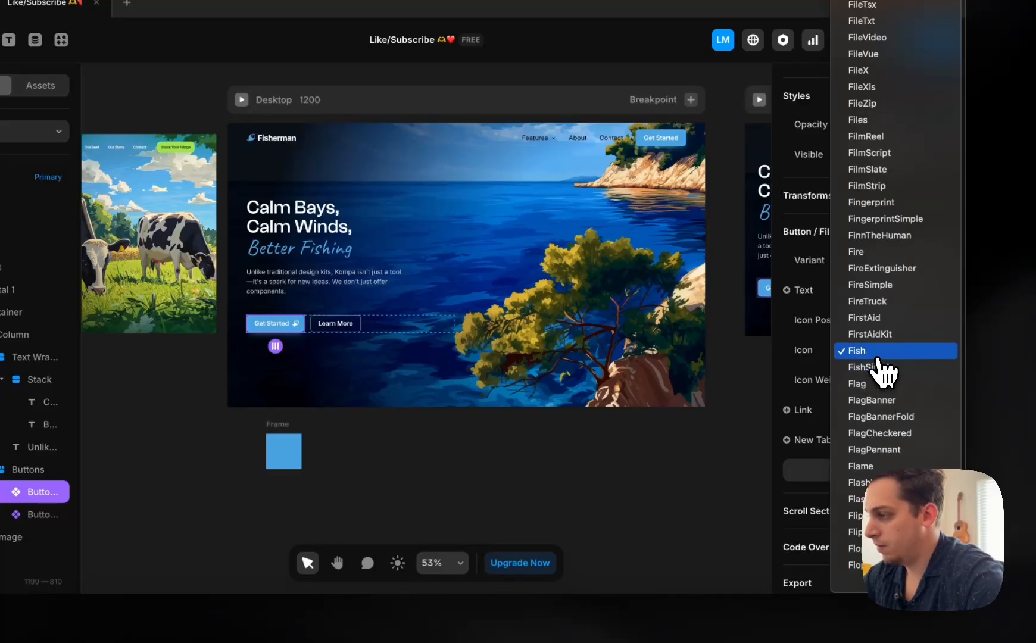
pyautogui.click(878, 357)
pyautogui.click(878, 357)
pyautogui.scroll(20, 887, 372)
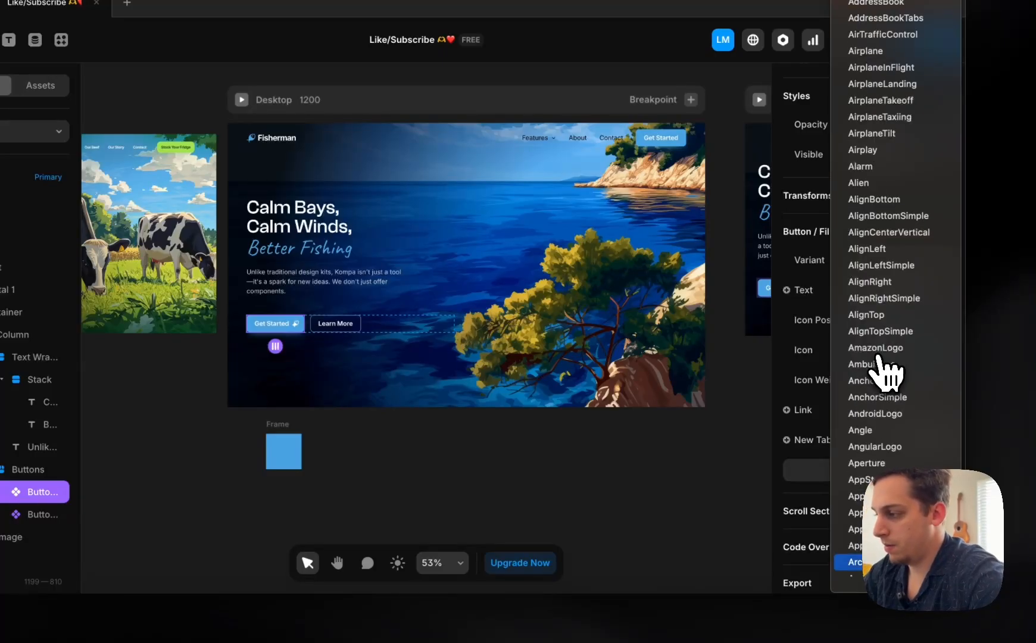
pyautogui.scroll(-1, 886, 372)
pyautogui.scroll(-10, 917, 448)
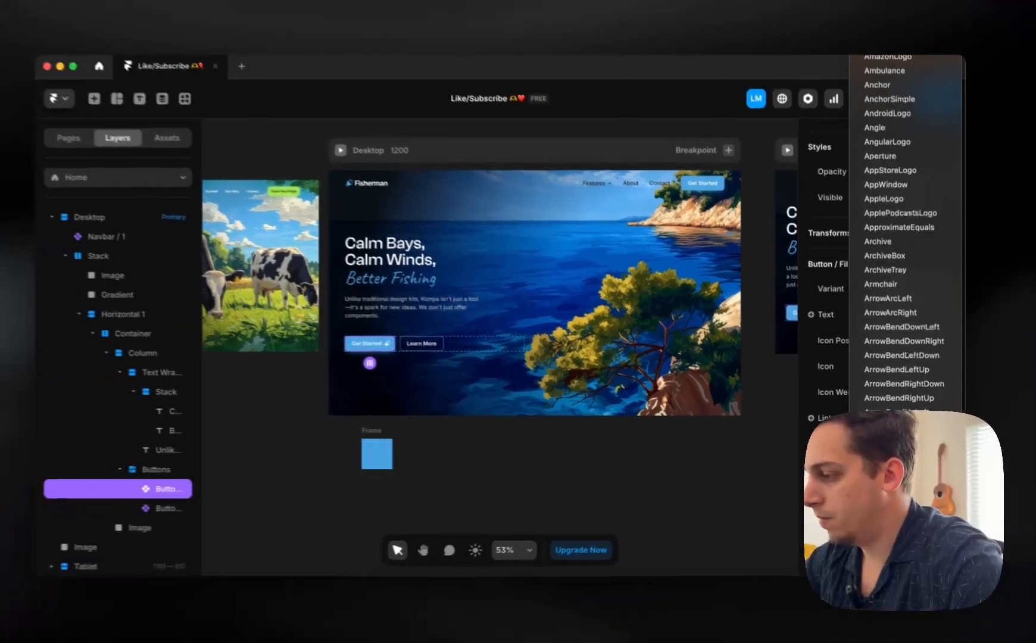
pyautogui.scroll(-5, 908, 238)
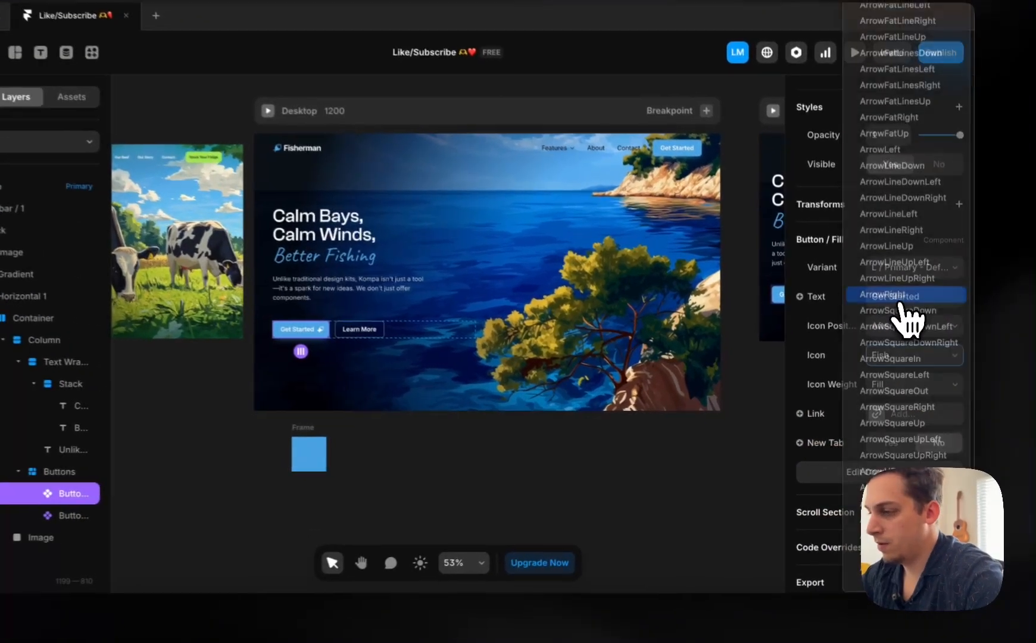
pyautogui.click(887, 318)
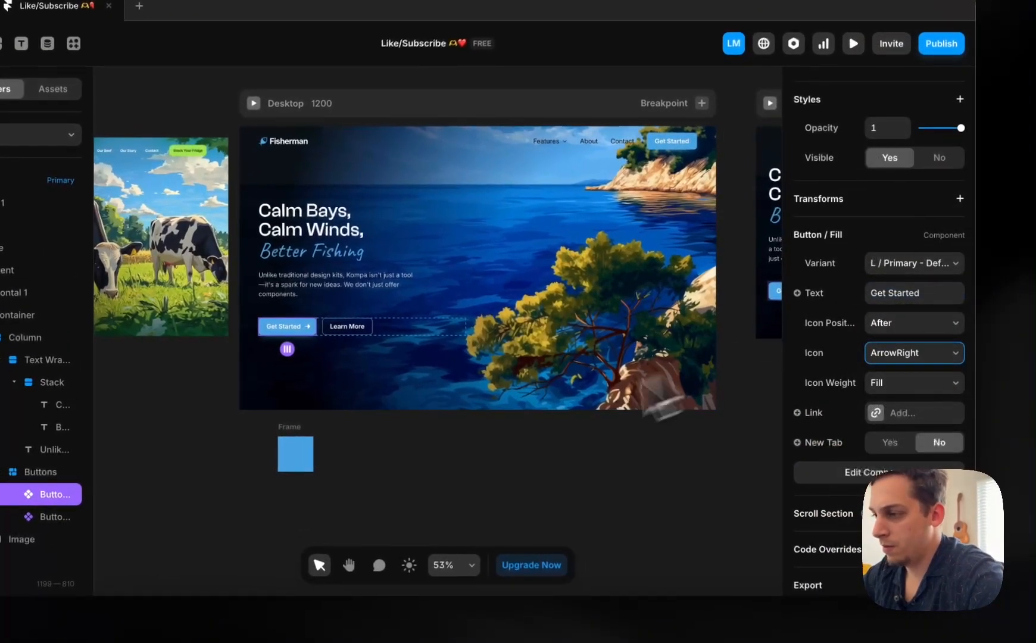
pyautogui.click(466, 463)
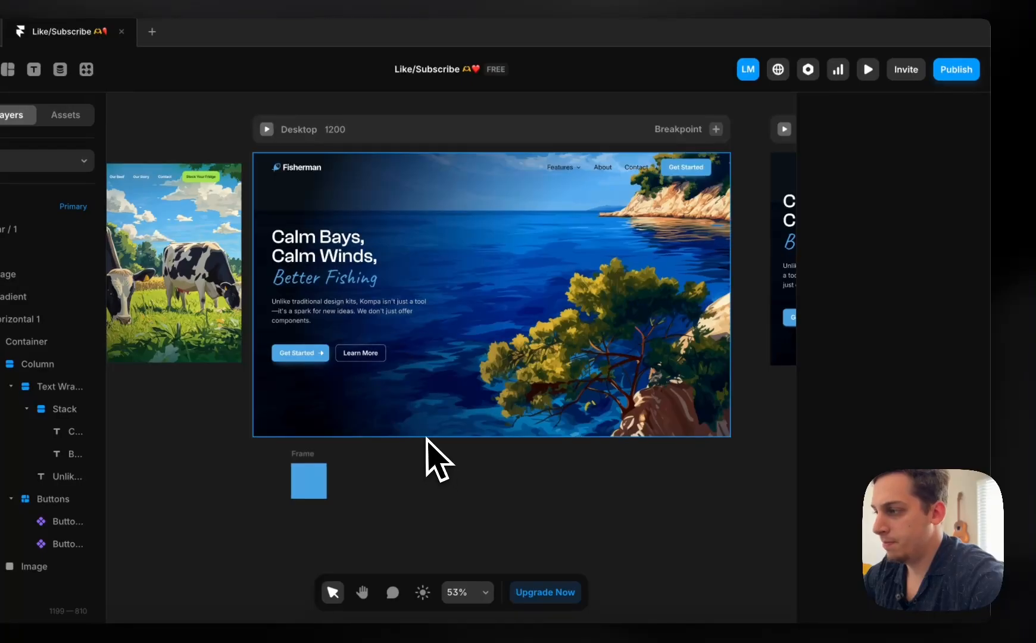
# - Open the navbar component and go into the Nav Link component used by its "About" link
pyautogui.doubleClick(571, 178)
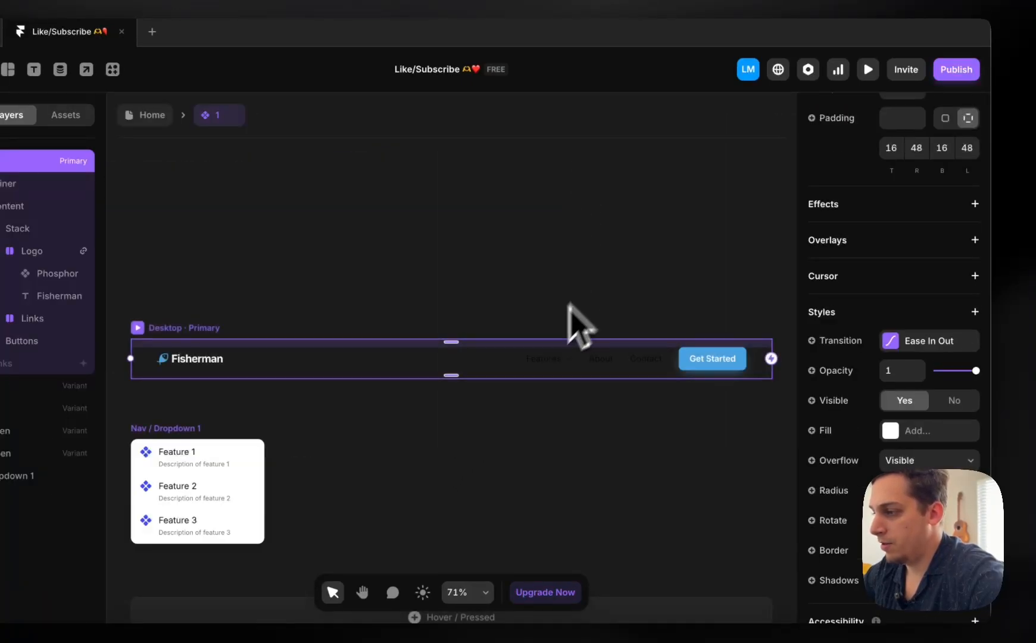
pyautogui.click(553, 362)
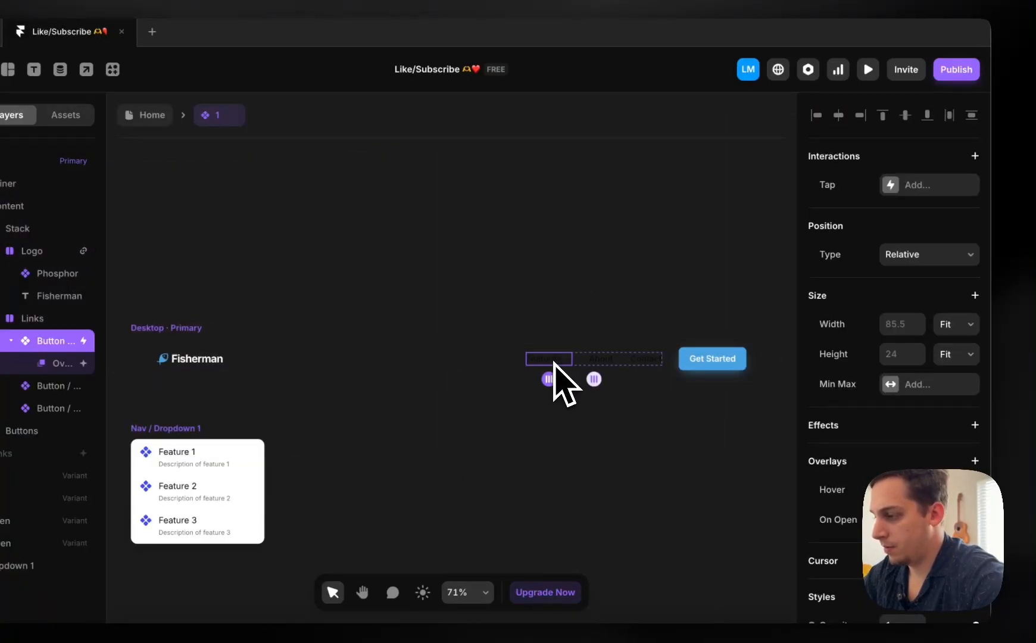
pyautogui.click(602, 364)
pyautogui.scroll(-2, 866, 450)
pyautogui.scroll(2, 899, 476)
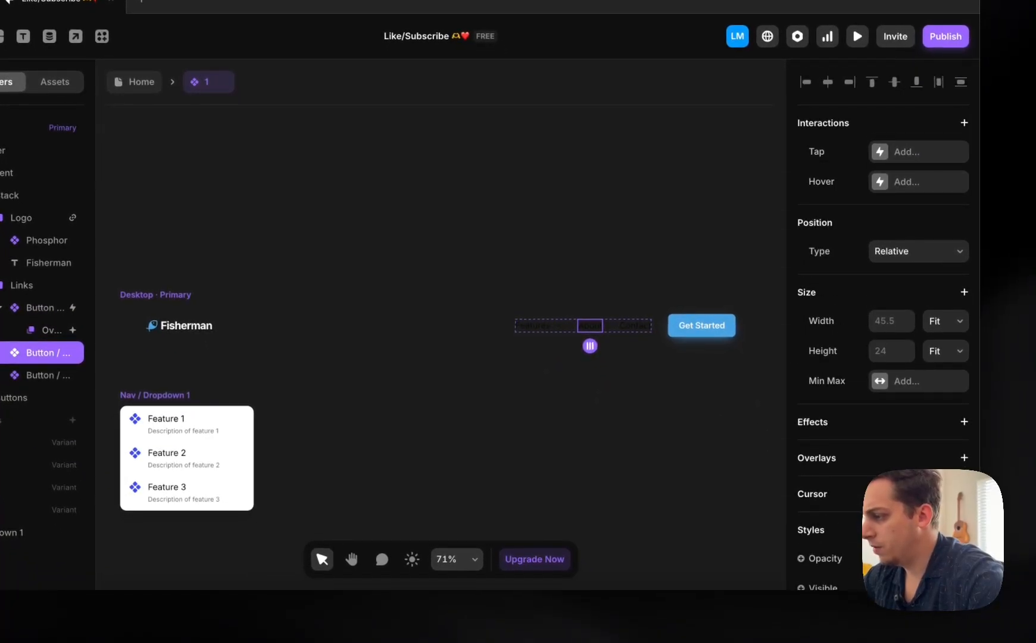
pyautogui.scroll(-8, 888, 469)
pyautogui.doubleClick(587, 328)
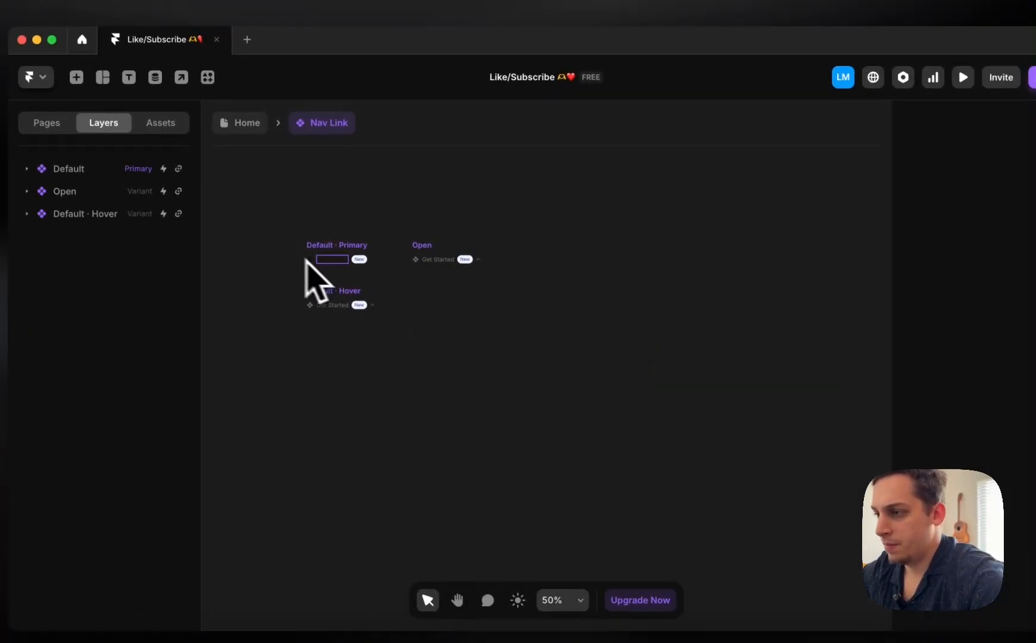
# - Set the text and leading icon colors in the Nav Link's Default variant to #FFFFFF and return to the Home page
pyautogui.click(328, 260)
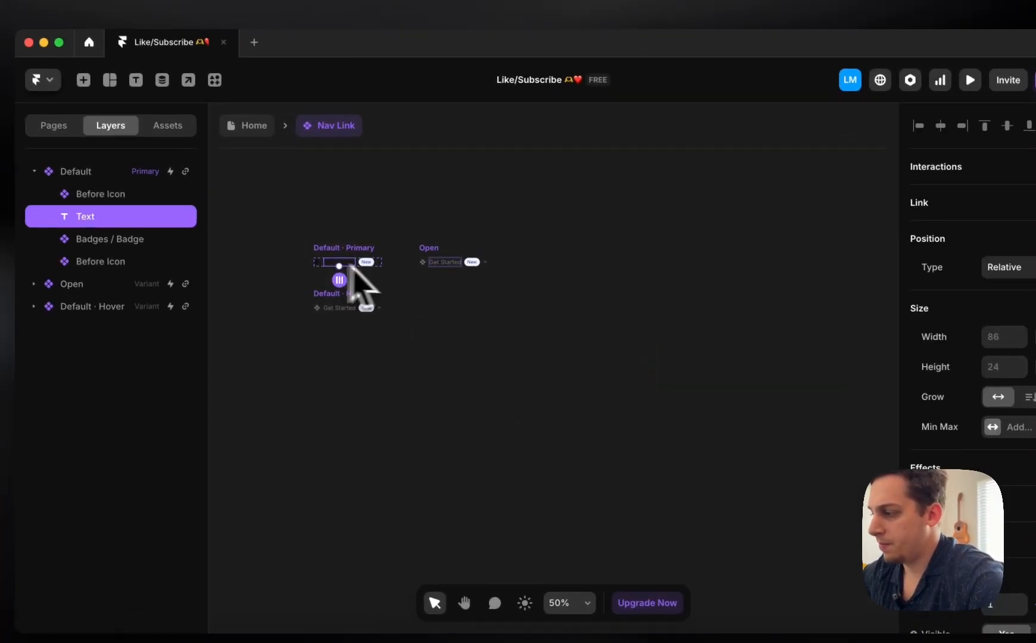
pyautogui.scroll(-5, 1012, 536)
pyautogui.click(922, 548)
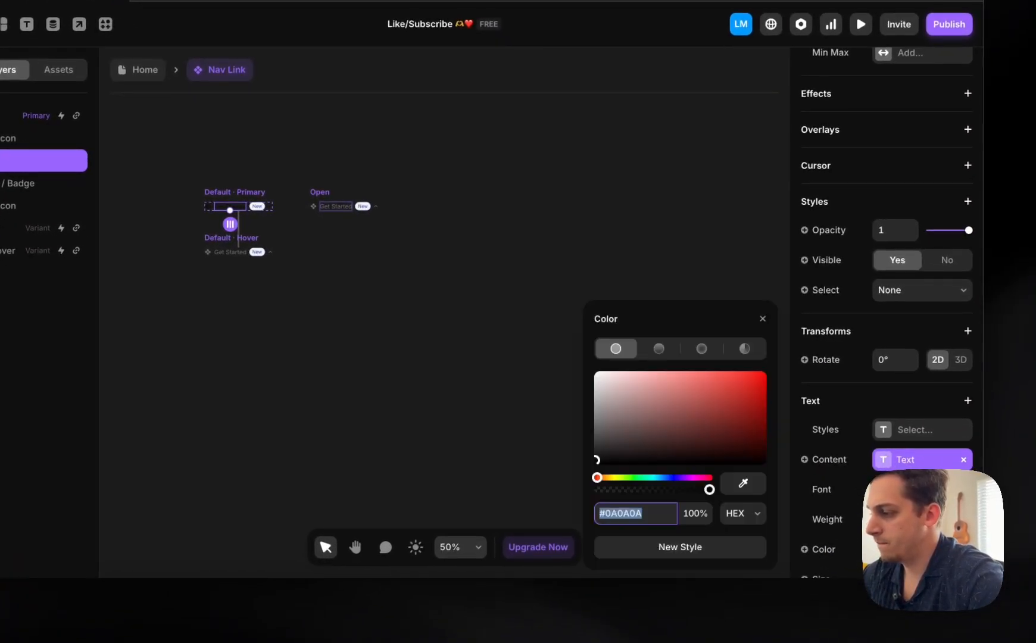
pyautogui.moveTo(713, 399); pyautogui.dragTo(594, 371)
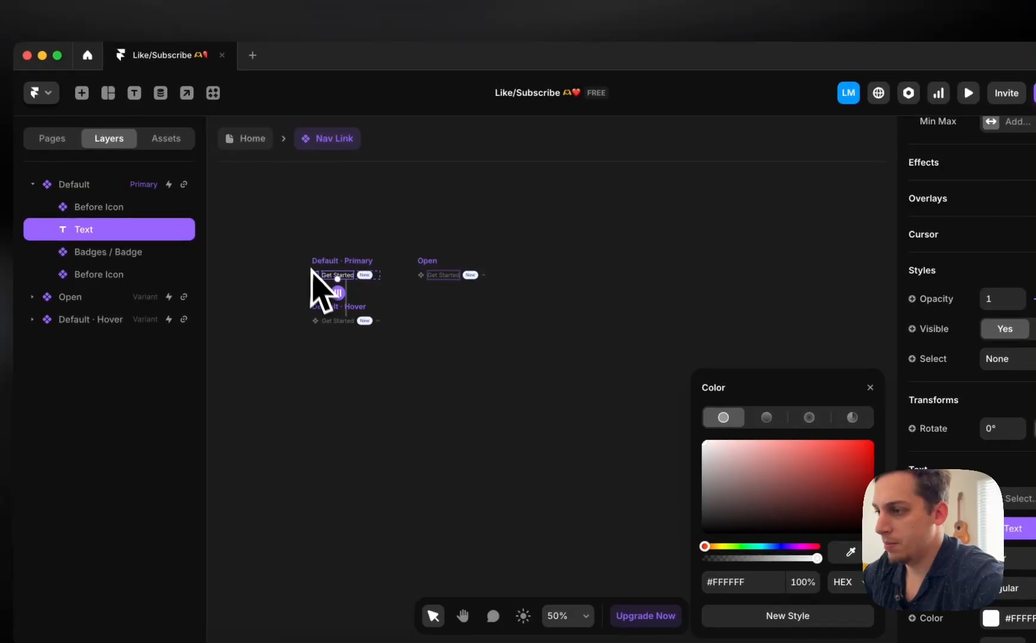
pyautogui.click(208, 205)
pyautogui.scroll(-8, 964, 357)
pyautogui.click(990, 485)
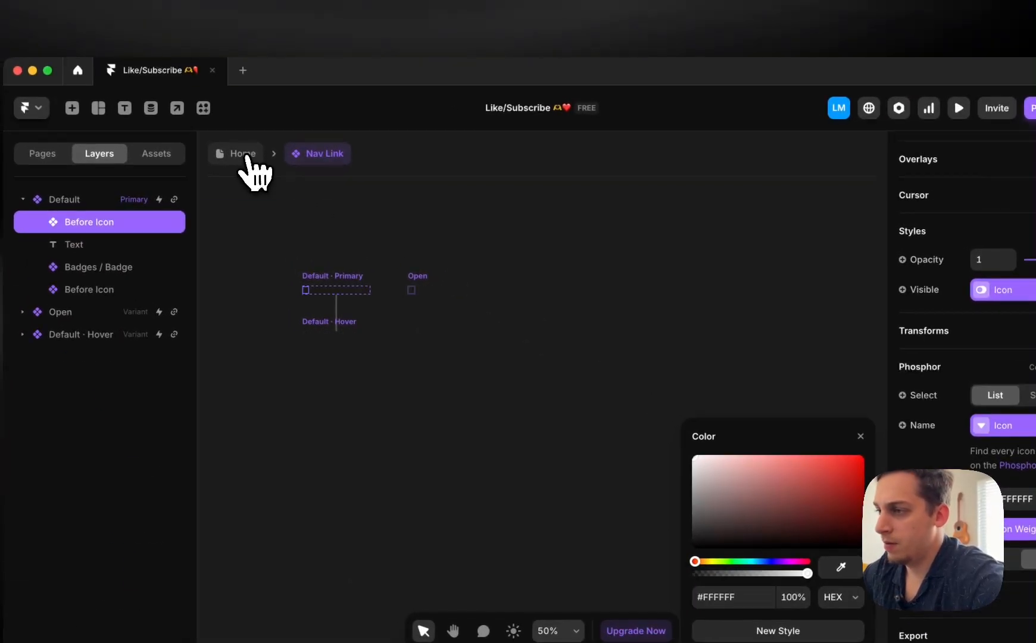
pyautogui.click(122, 75)
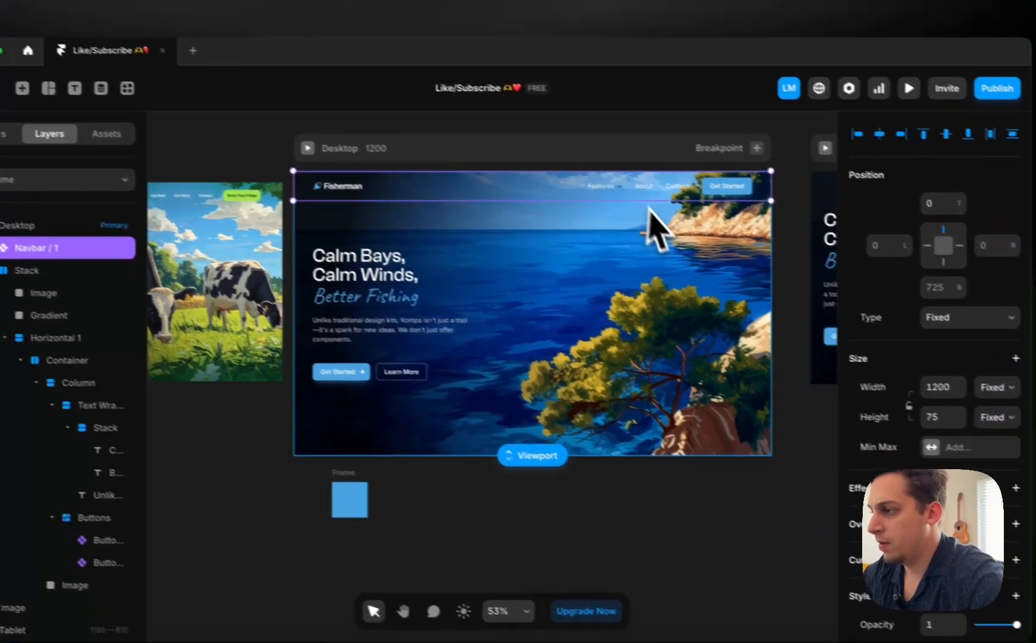
# - Reopen the Nav Link component through the navbar's "Features" link, make its Default variant's CaretDown icon white and go back to the navbar component
pyautogui.doubleClick(650, 208)
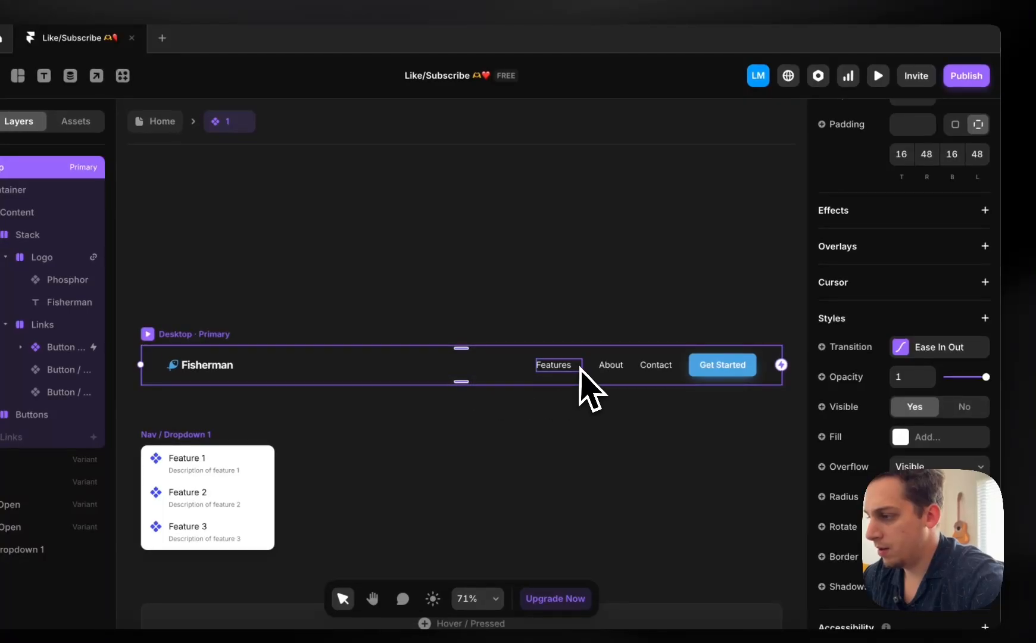
pyautogui.click(579, 367)
pyautogui.doubleClick(580, 369)
pyautogui.click(521, 366)
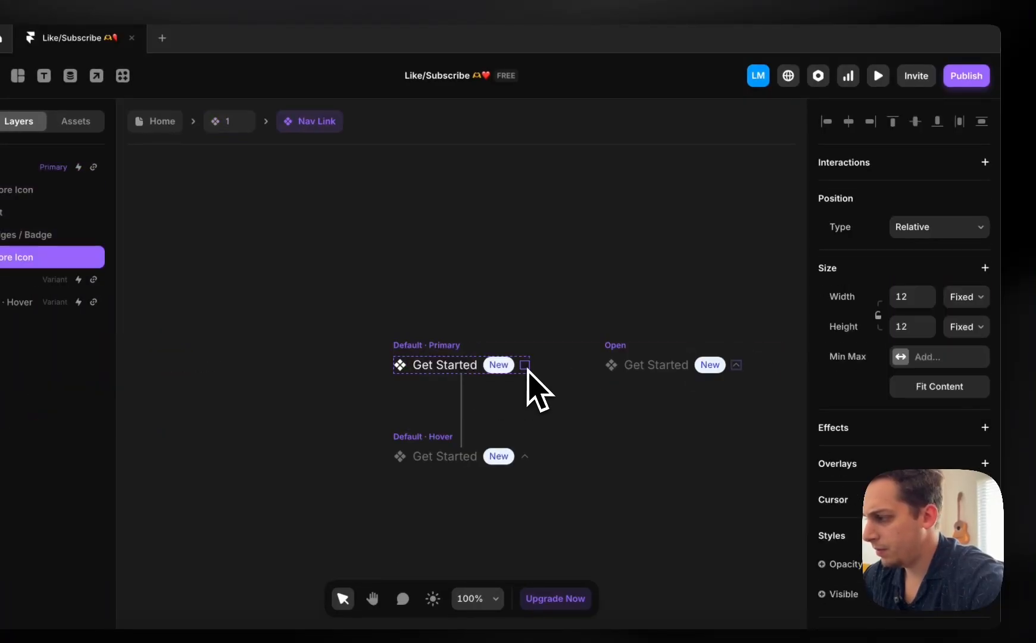
pyautogui.scroll(-5, 874, 267)
pyautogui.click(905, 469)
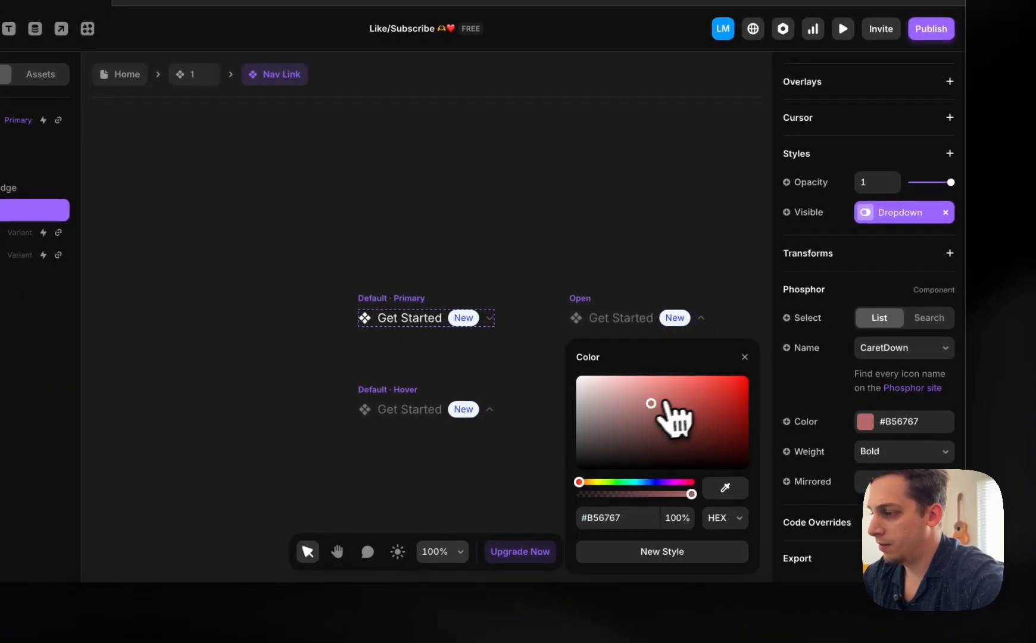
pyautogui.click(430, 198)
pyautogui.click(192, 74)
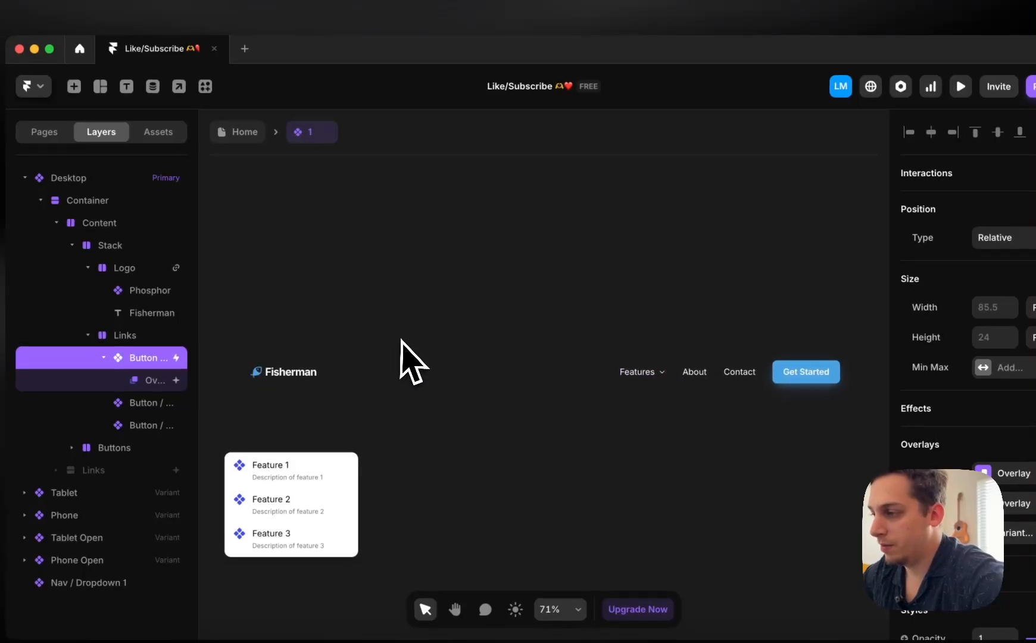
# - Open the Nav / Dropdown 1 component for editing by unlinking and replacing all its instances
pyautogui.click(379, 384)
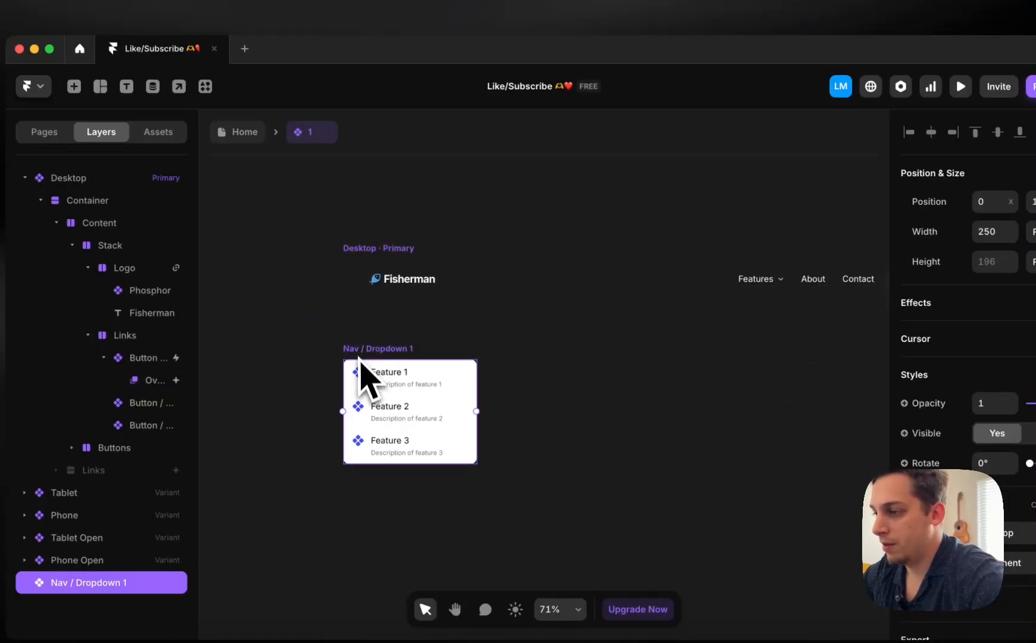
pyautogui.doubleClick(392, 400)
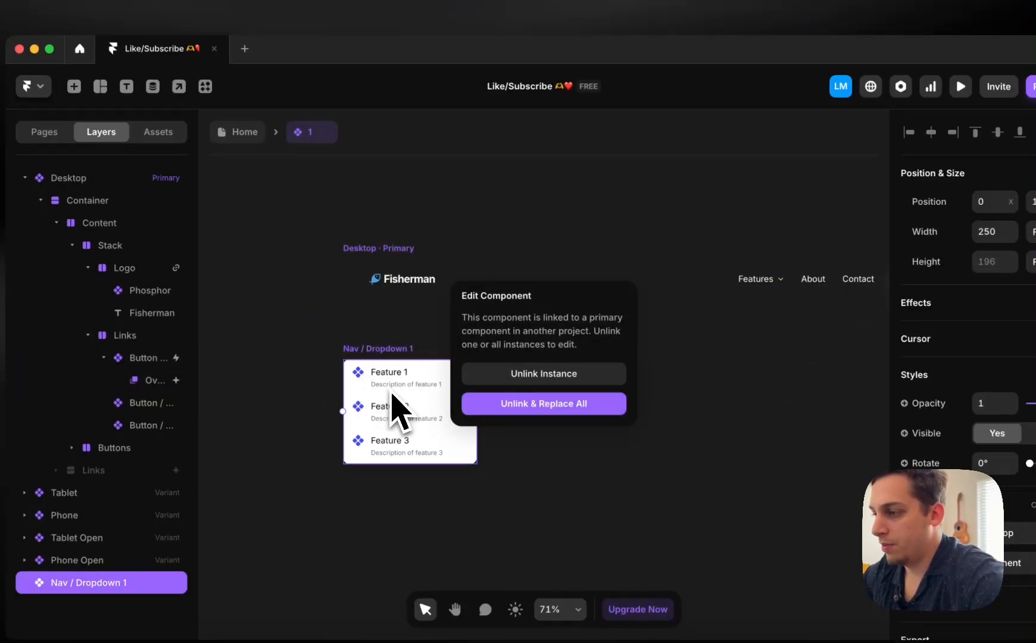
pyautogui.click(506, 398)
# - Go into the Dropdown 1 component and open its Nav Item component for editing by unlinking and replacing all instances
pyautogui.click(477, 373)
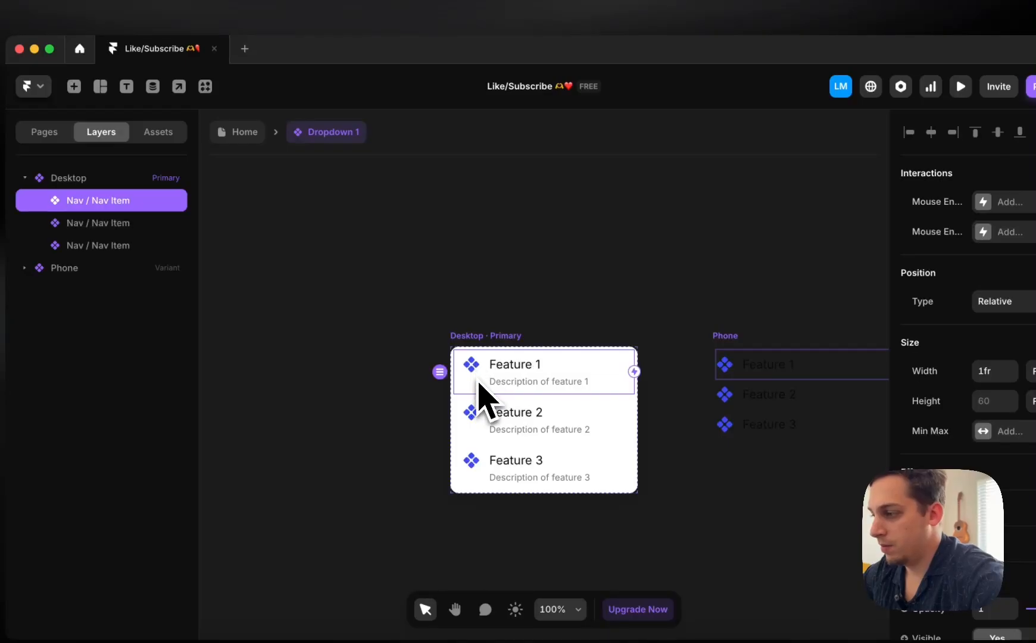
pyautogui.doubleClick(486, 387)
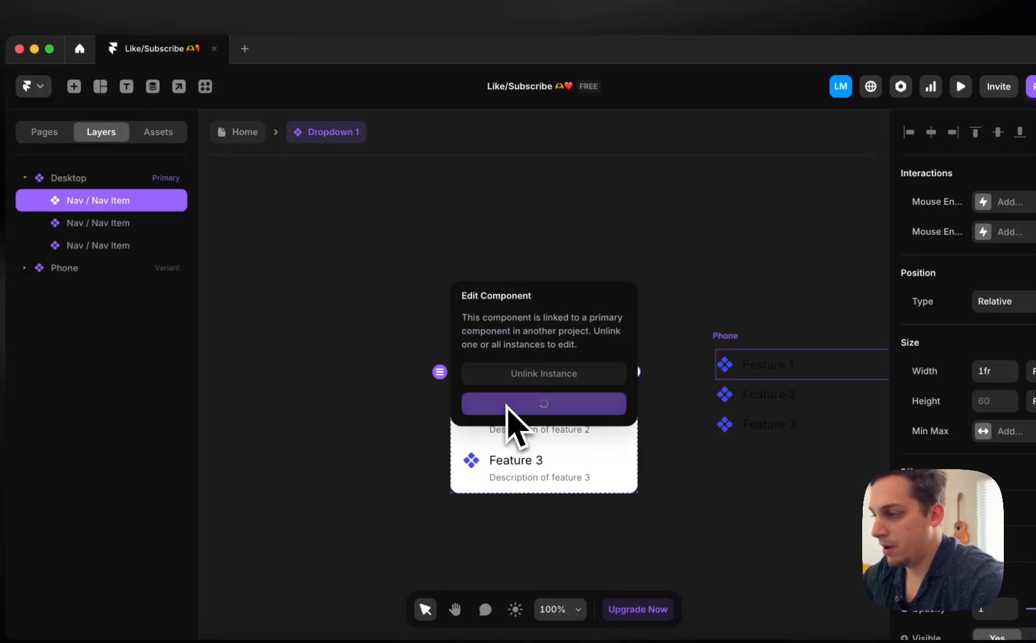
pyautogui.click(457, 354)
# - Recolor the Phosphor icon in the Nav Item's Desktop variant to the light blue accent
pyautogui.scroll(-3, 1000, 536)
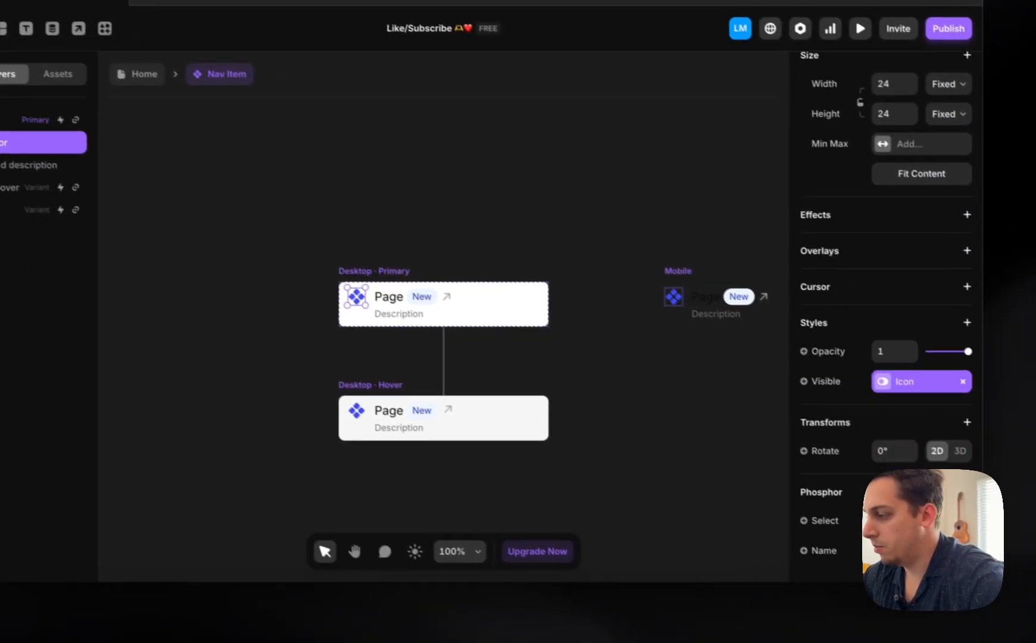
pyautogui.scroll(-2, 911, 505)
pyautogui.click(874, 521)
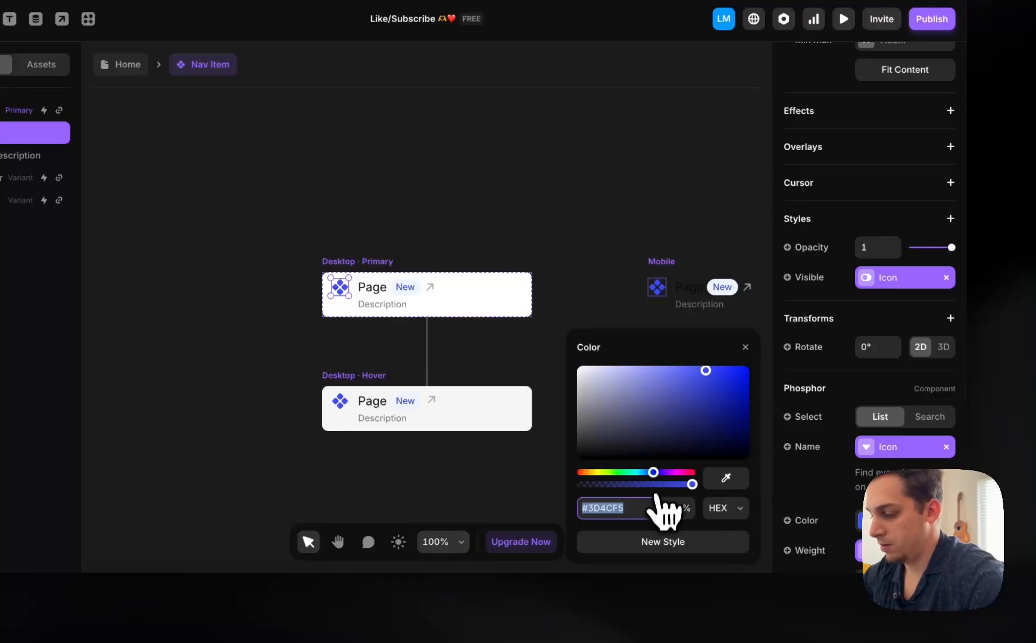
pyautogui.press('Return')
pyautogui.click(416, 218)
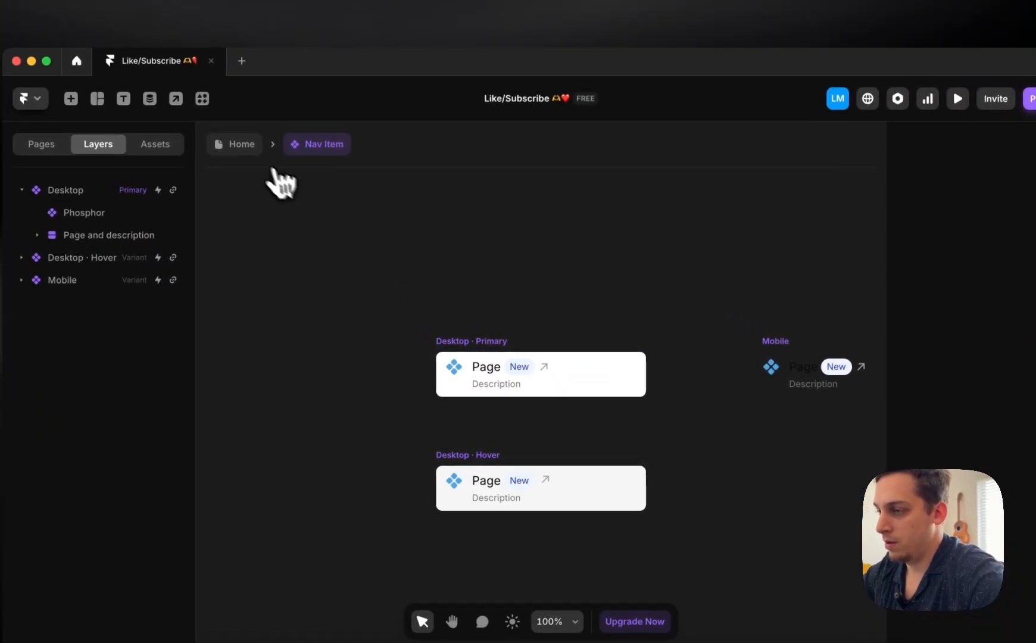
# - Return to the Home page and preview the Desktop design to check the navbar and its dropdown
pyautogui.click(127, 64)
pyautogui.click(318, 167)
pyautogui.click(358, 161)
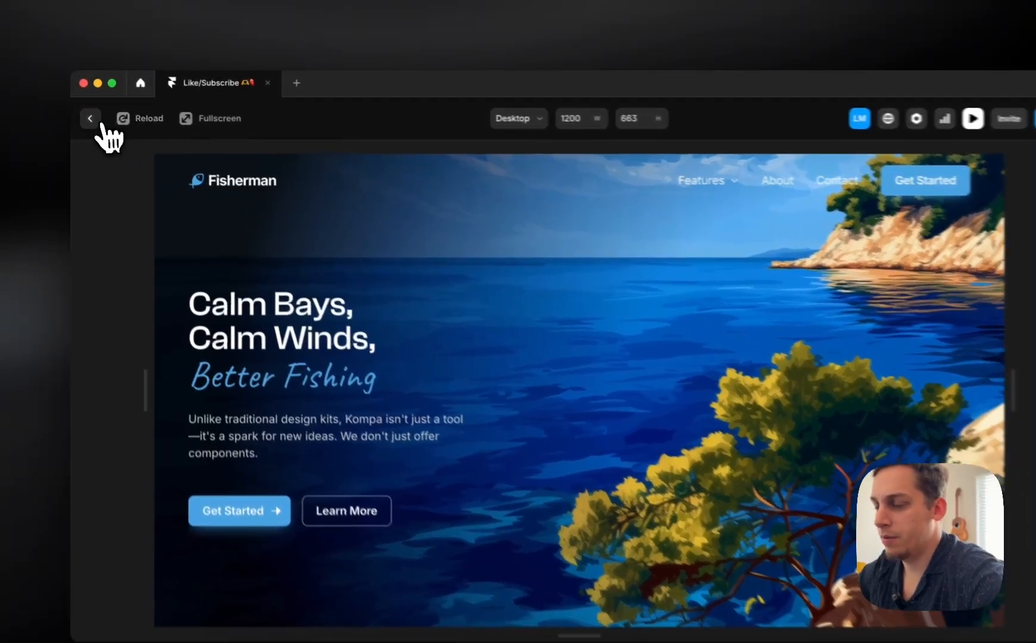
# - Leave the preview and open the Nav Link component through the navbar component's links
pyautogui.click(87, 112)
pyautogui.doubleClick(653, 205)
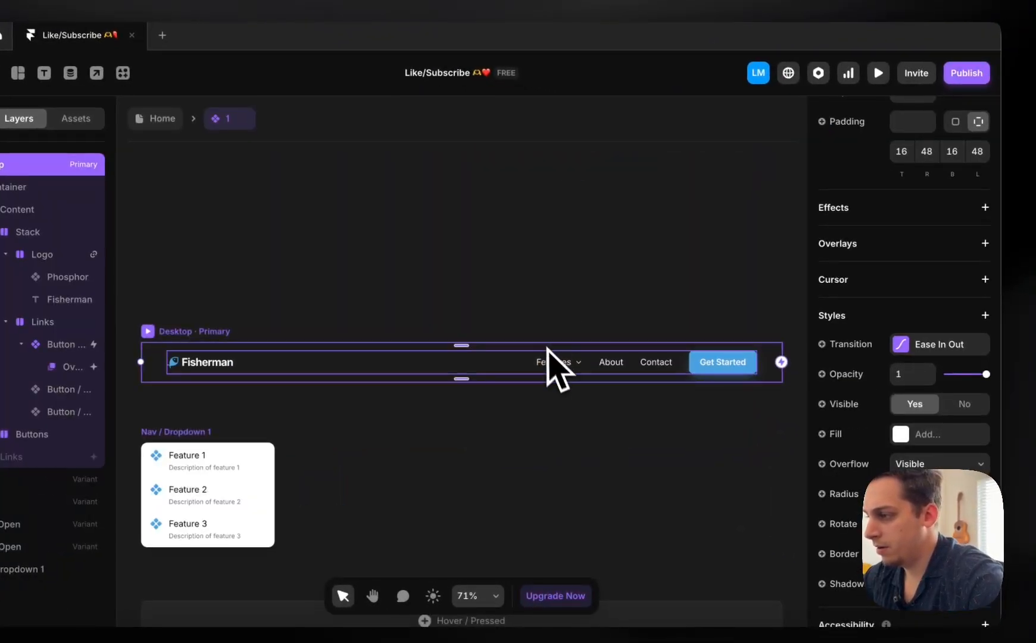
pyautogui.doubleClick(599, 361)
# - Try the light blue accent as the text color in the Nav Link's Default Hover variant
pyautogui.click(457, 453)
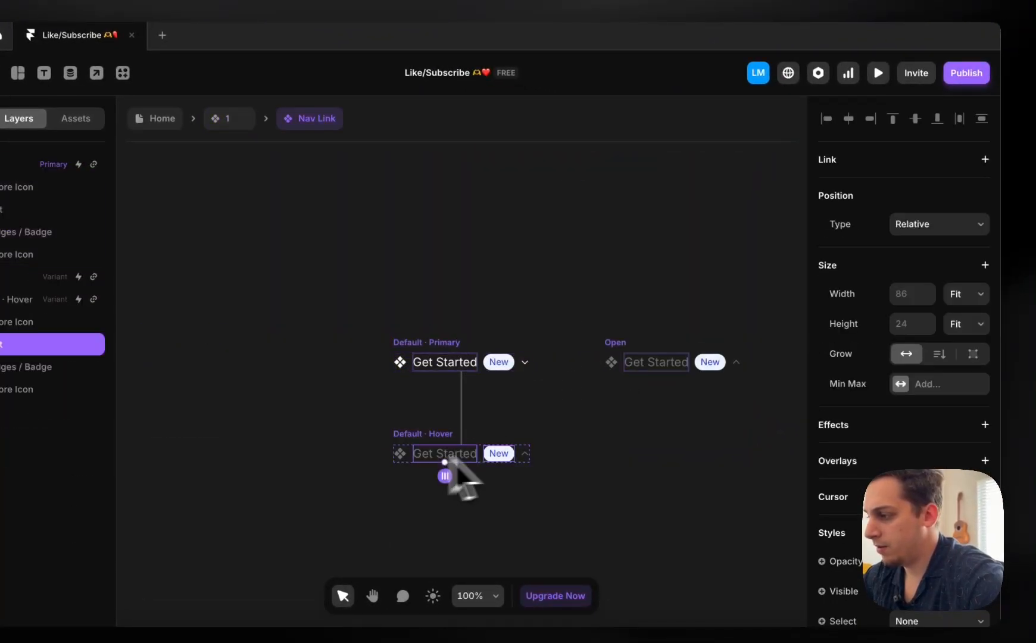
pyautogui.scroll(-5, 883, 474)
pyautogui.click(914, 568)
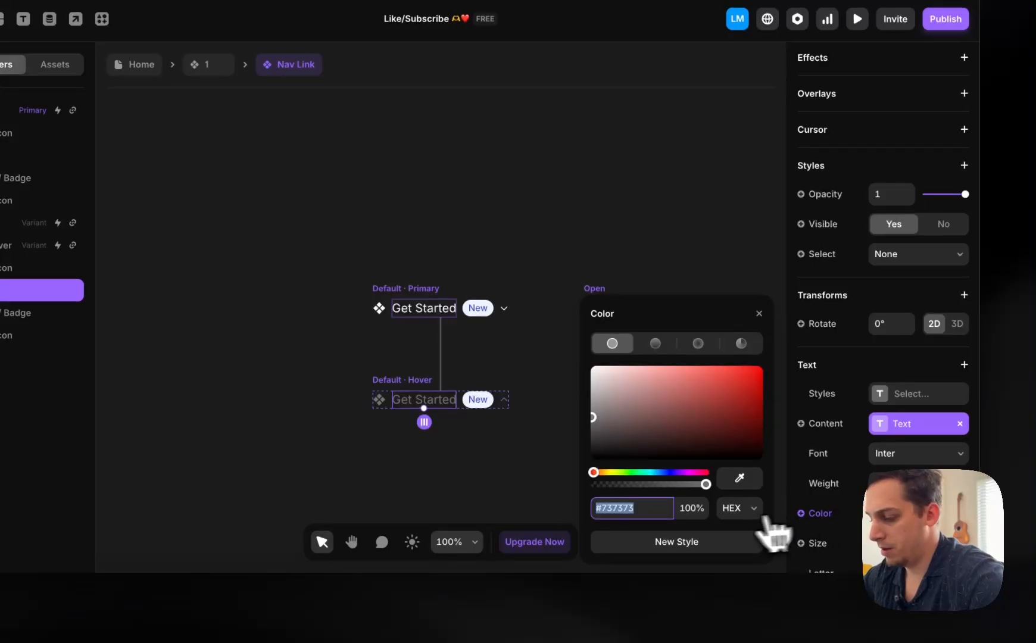
pyautogui.click(379, 400)
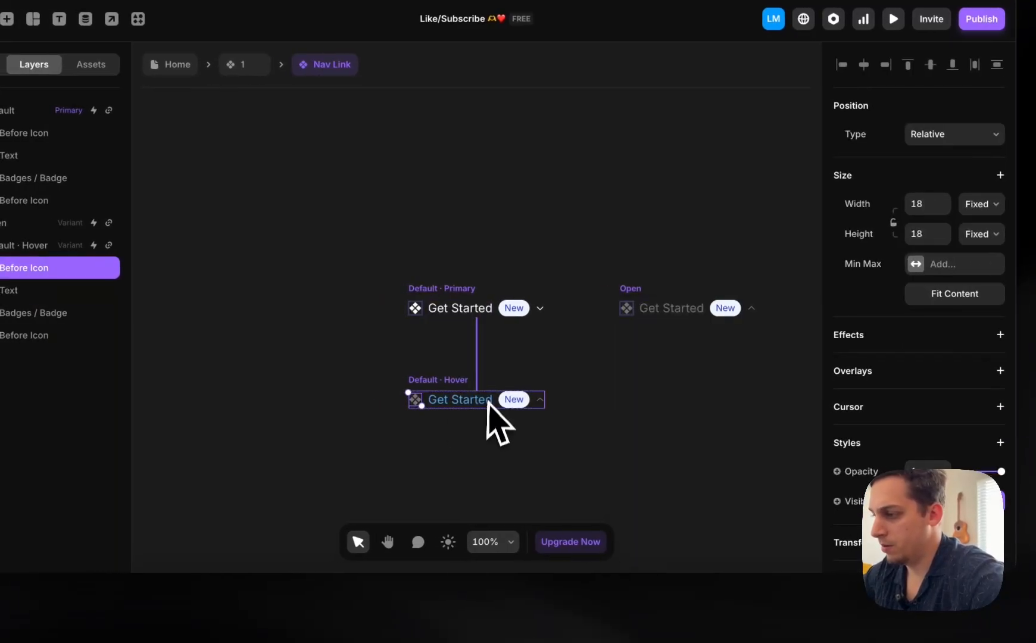
# - Set the text, leading icon and caret colors in the Nav Link's Default Hover variant to #D6D6D6
pyautogui.click(435, 401)
pyautogui.click(914, 513)
pyautogui.click(653, 410)
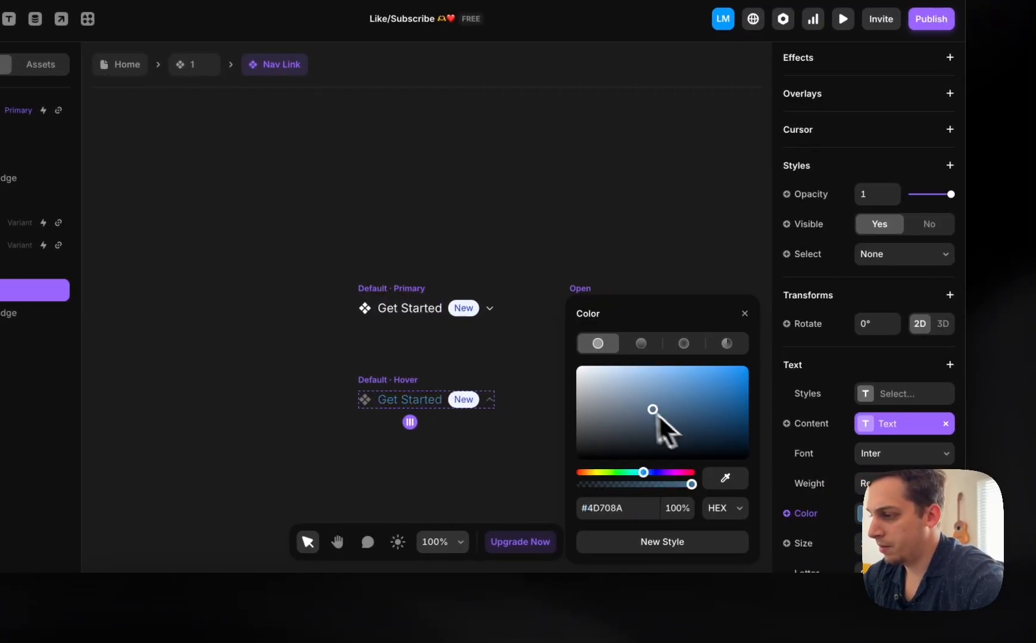
pyautogui.moveTo(559, 396); pyautogui.dragTo(556, 383)
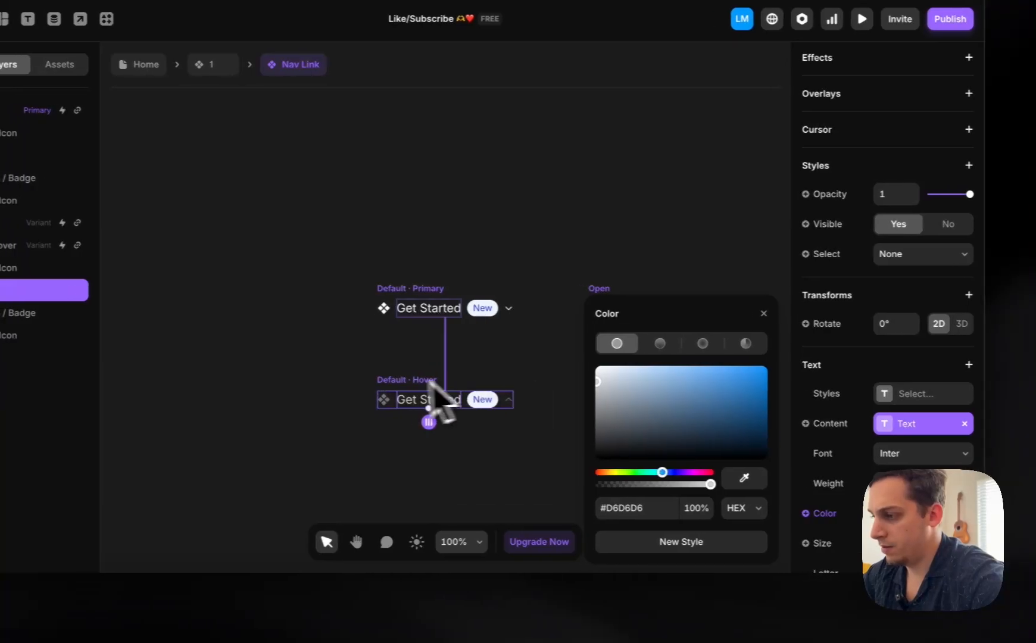
pyautogui.click(367, 398)
pyautogui.scroll(-5, 880, 506)
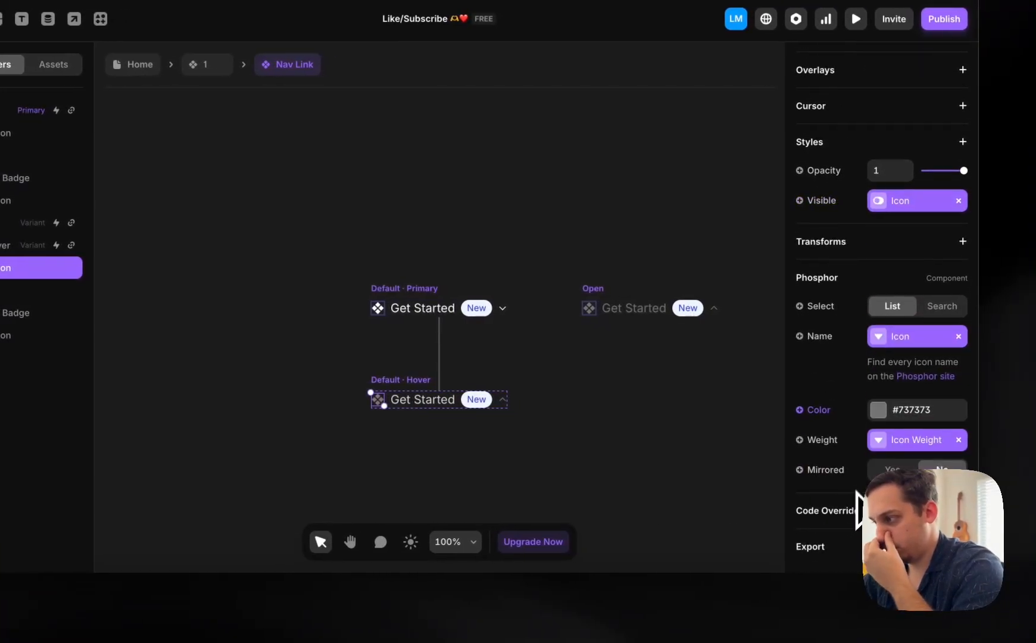
pyautogui.click(879, 410)
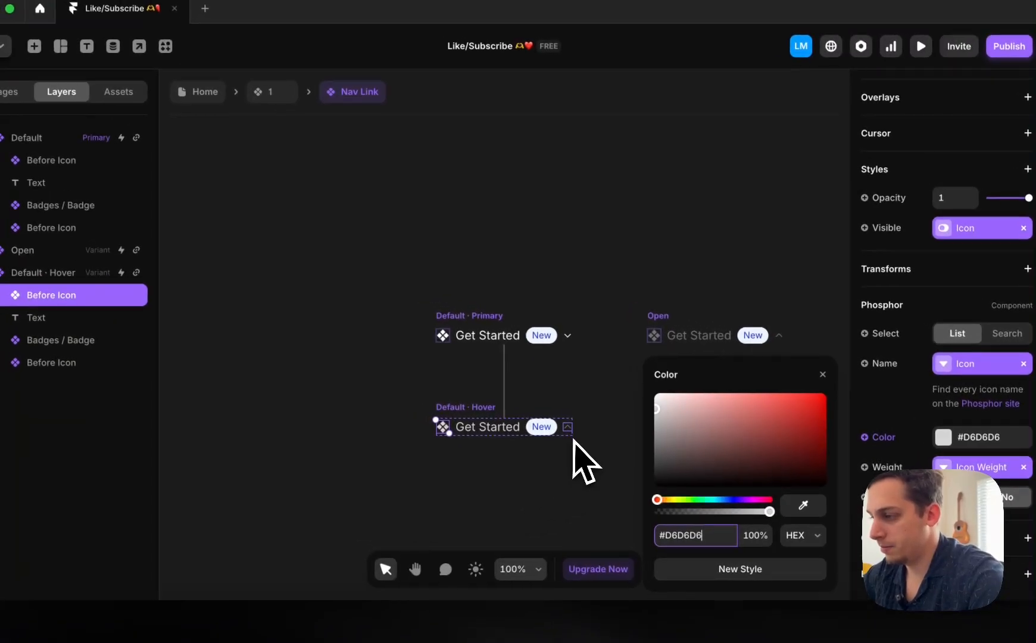
pyautogui.click(502, 400)
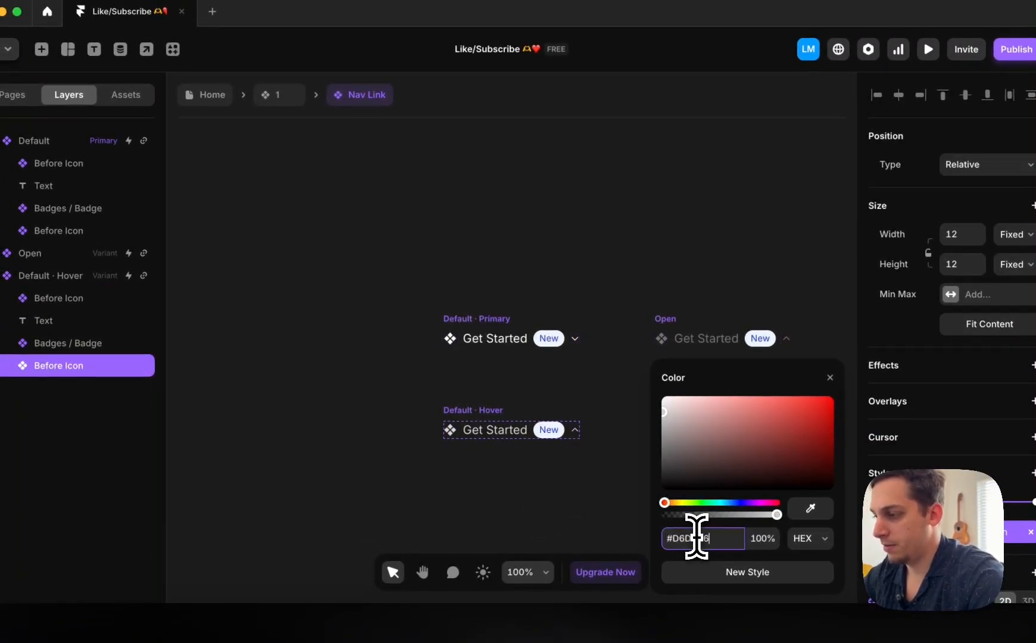
pyautogui.click(393, 404)
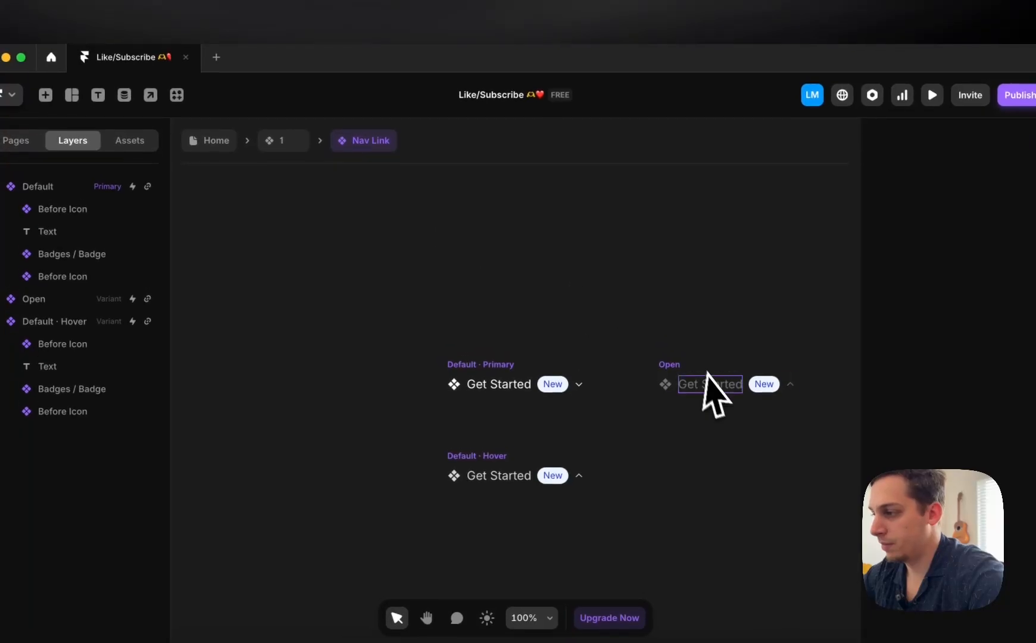
# - Set the text, leading icon and caret colors in the Nav Link's Open variant to #D6D6D6
pyautogui.click(702, 340)
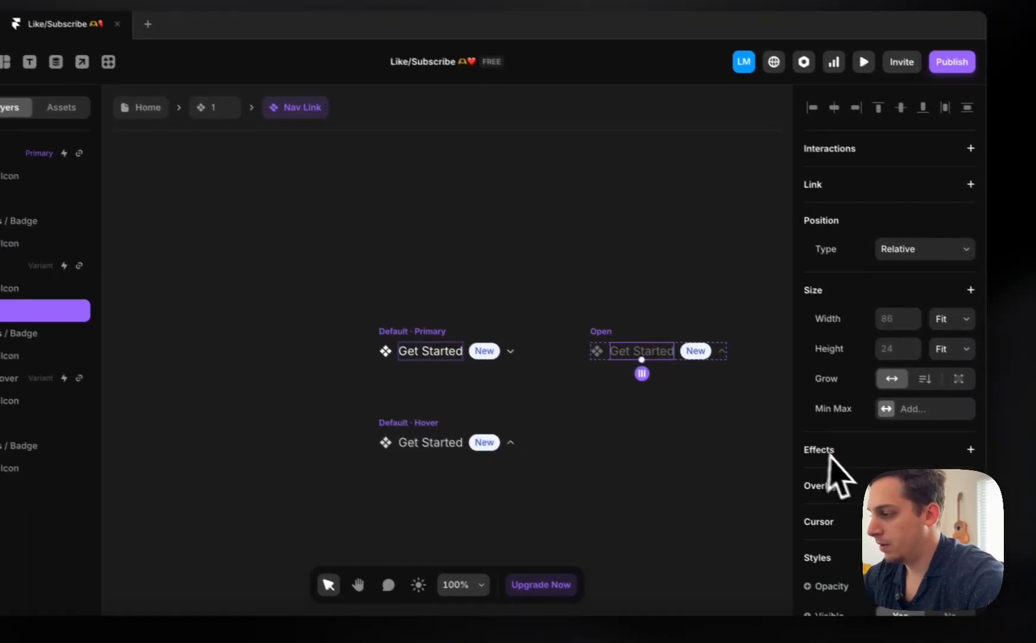
pyautogui.scroll(-5, 833, 471)
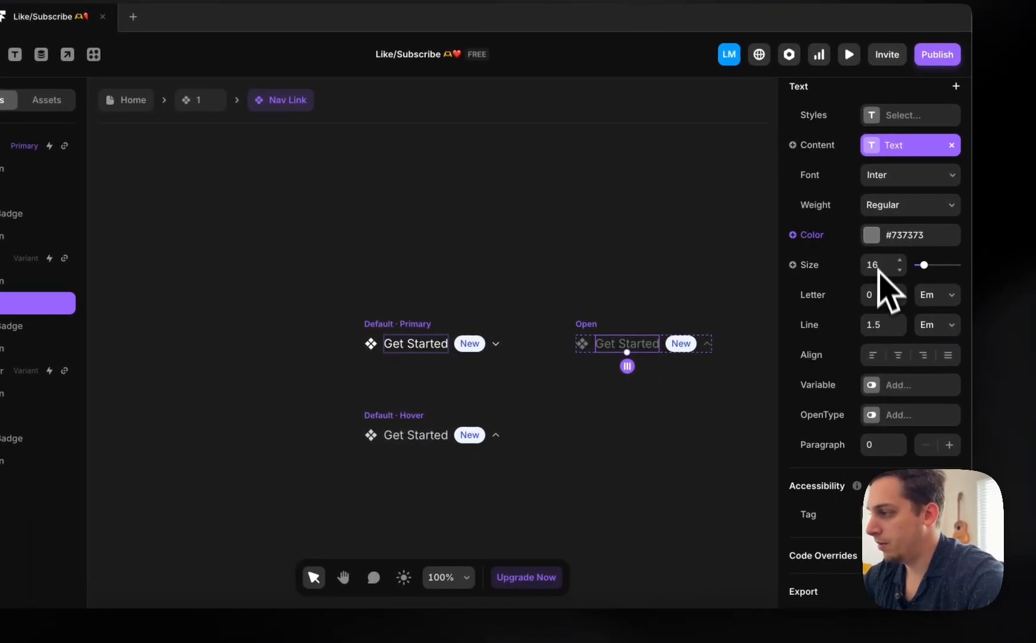
pyautogui.click(870, 239)
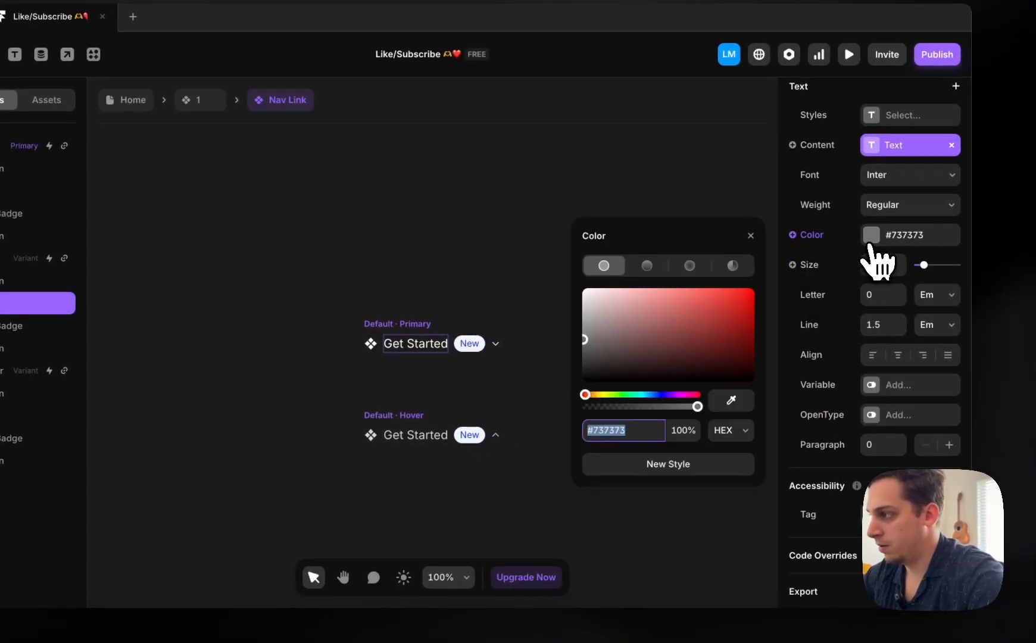
pyautogui.click(407, 214)
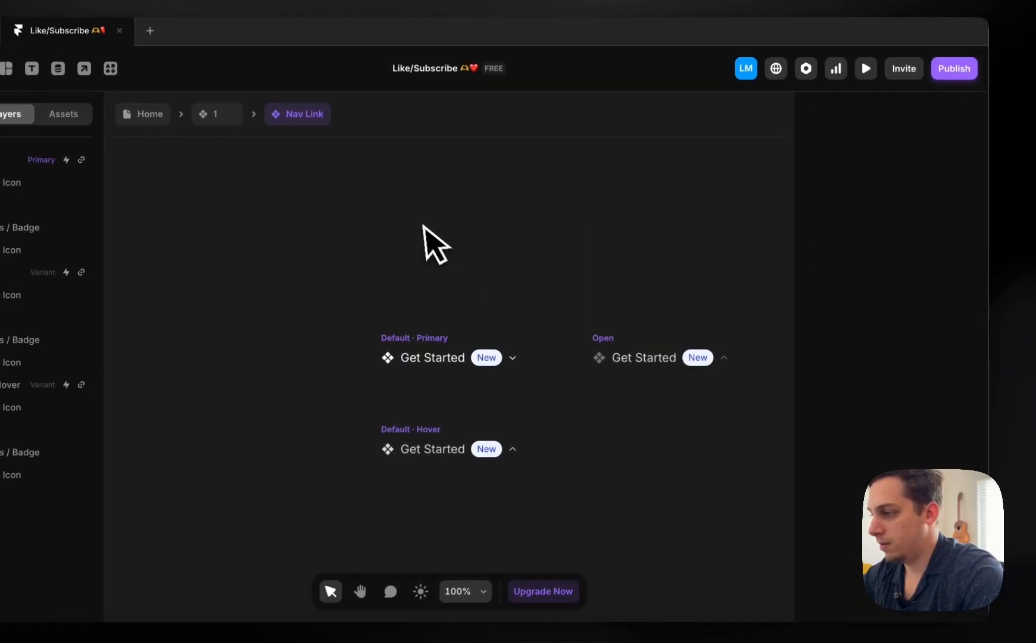
pyautogui.click(582, 344)
pyautogui.scroll(-5, 966, 422)
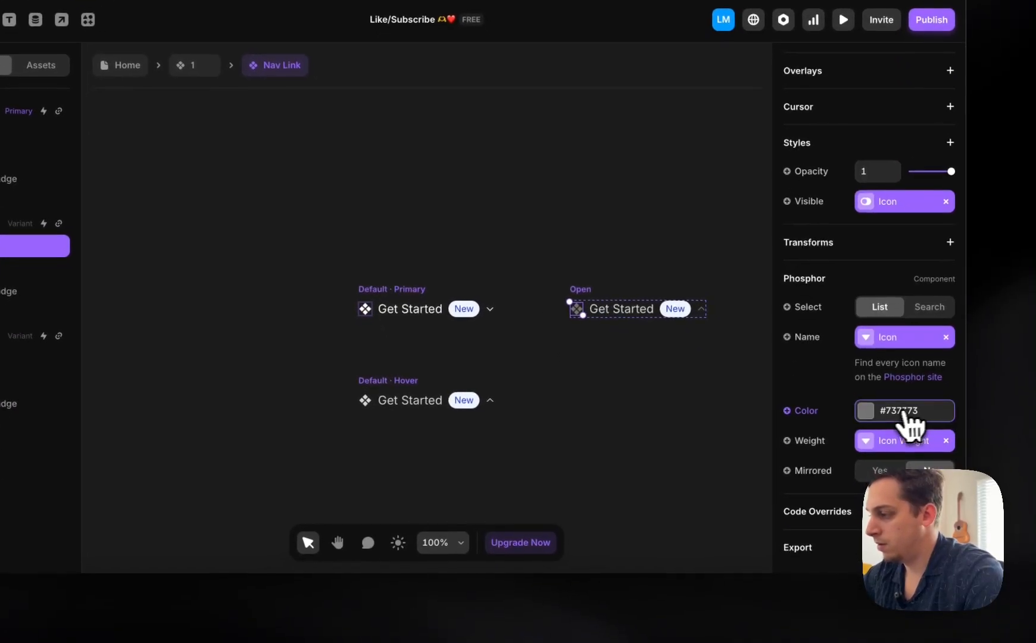
pyautogui.click(903, 418)
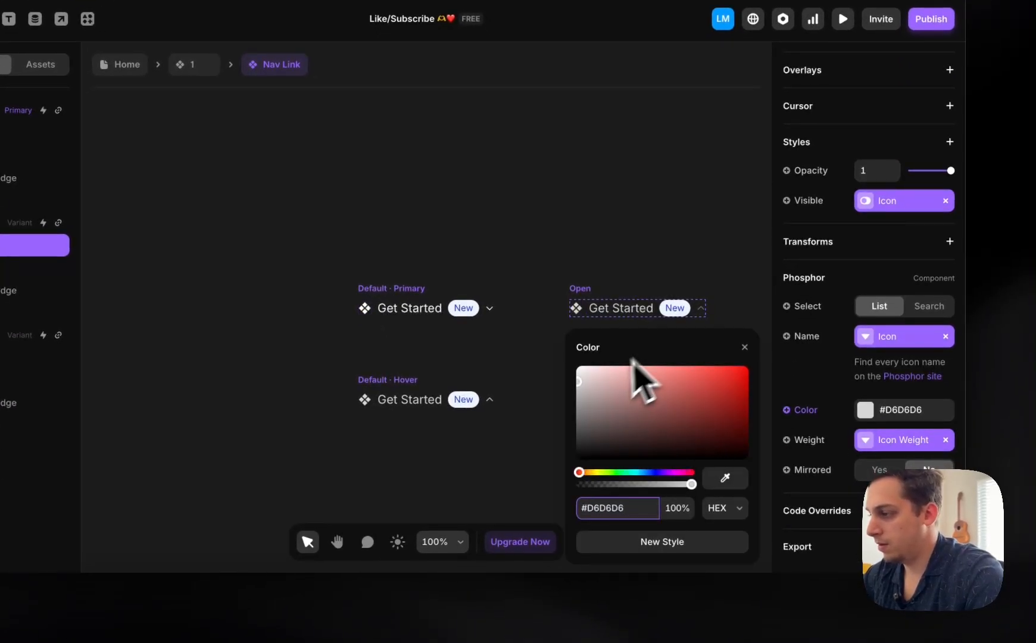
pyautogui.click(702, 311)
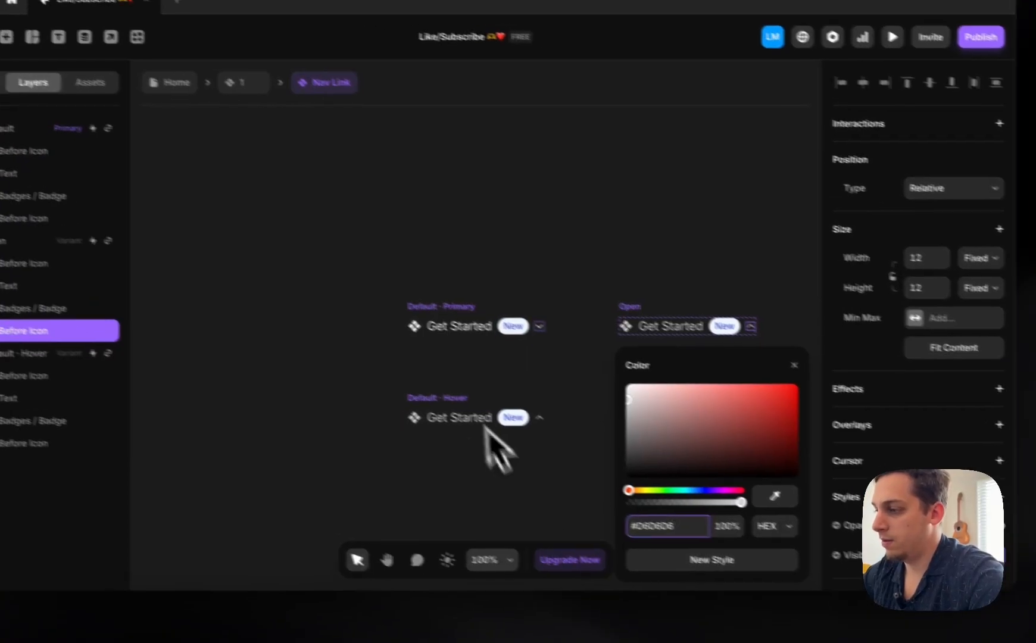
pyautogui.click(351, 197)
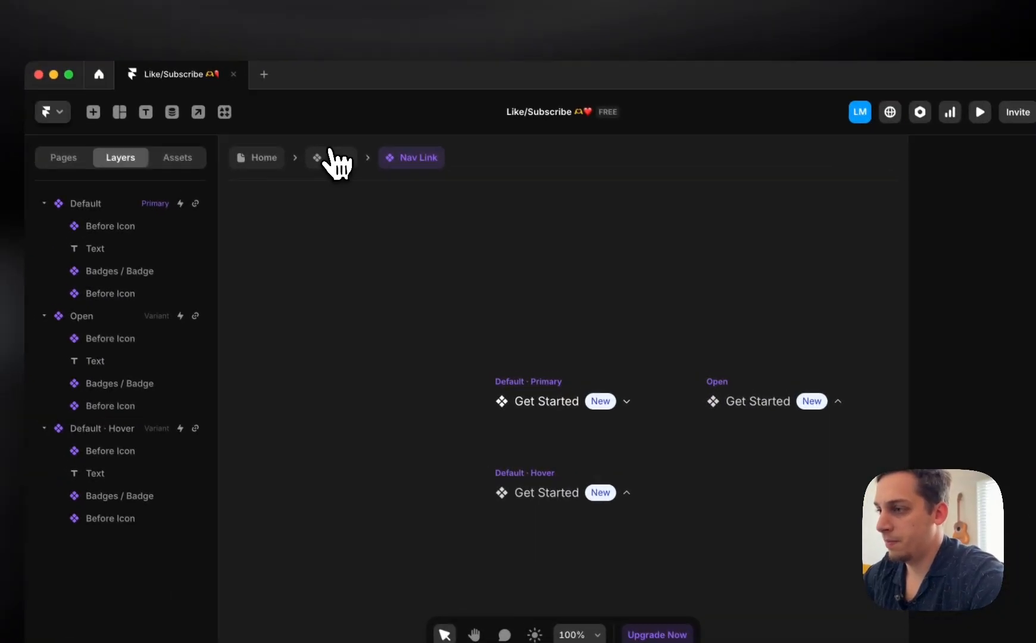
# - Preview the Desktop design from the Home page, checking button hover and scrolling, and narrow the preview to a tablet width of 912
pyautogui.click(193, 62)
pyautogui.click(280, 168)
pyautogui.click(382, 192)
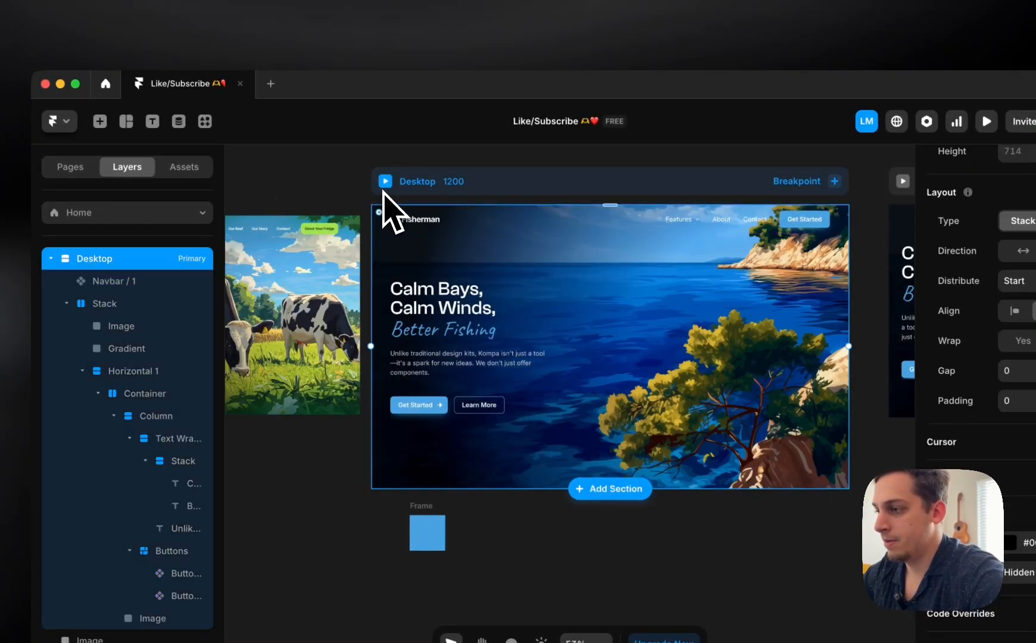
pyautogui.click(385, 181)
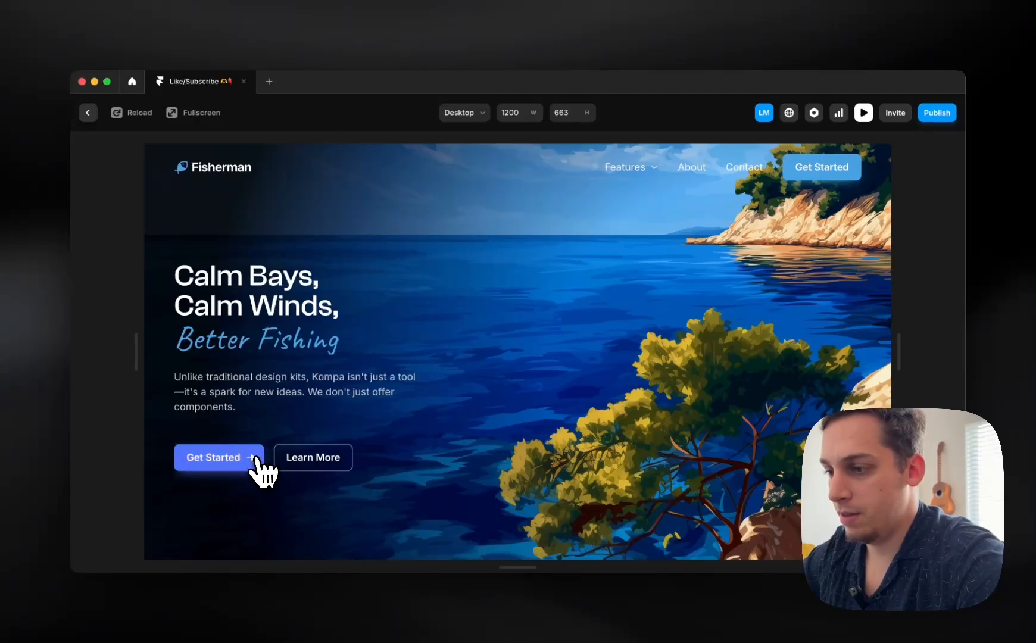
pyautogui.scroll(-2, 265, 393)
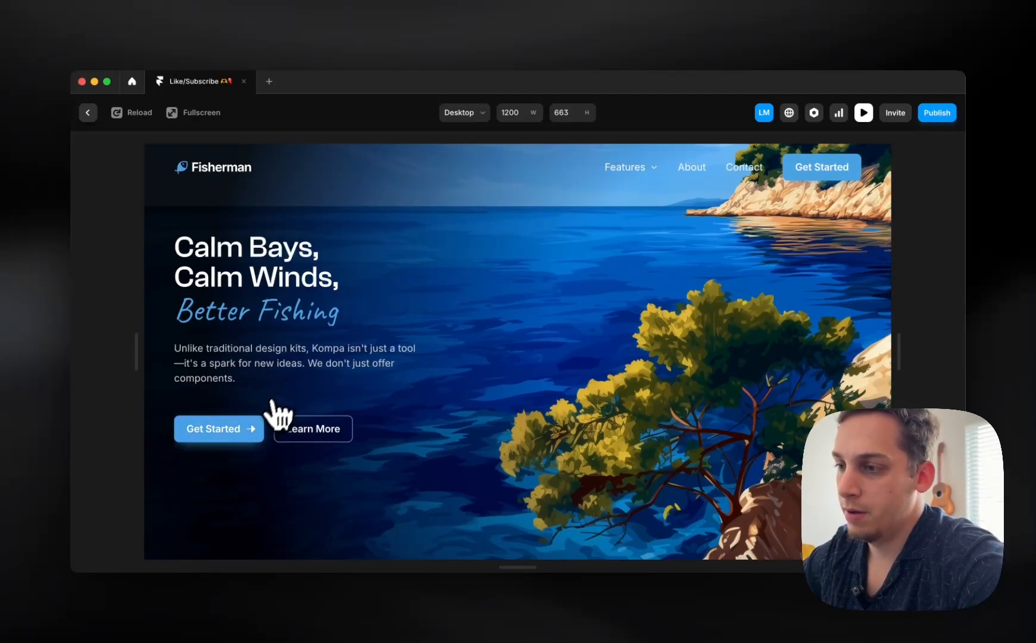
pyautogui.scroll(2, 420, 393)
pyautogui.scroll(-2, 421, 392)
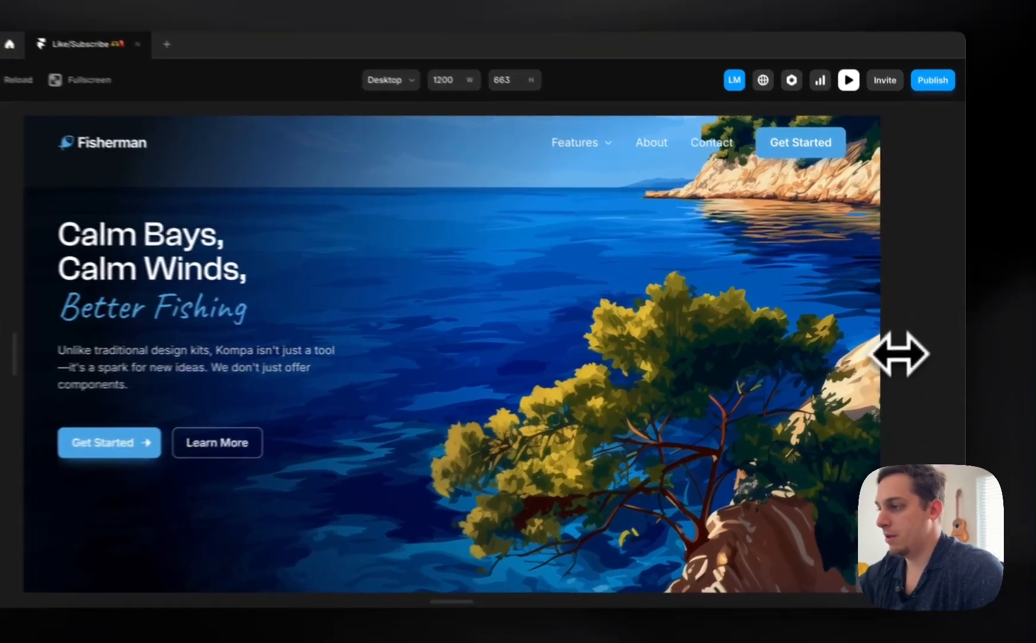
pyautogui.moveTo(898, 352); pyautogui.dragTo(811, 351)
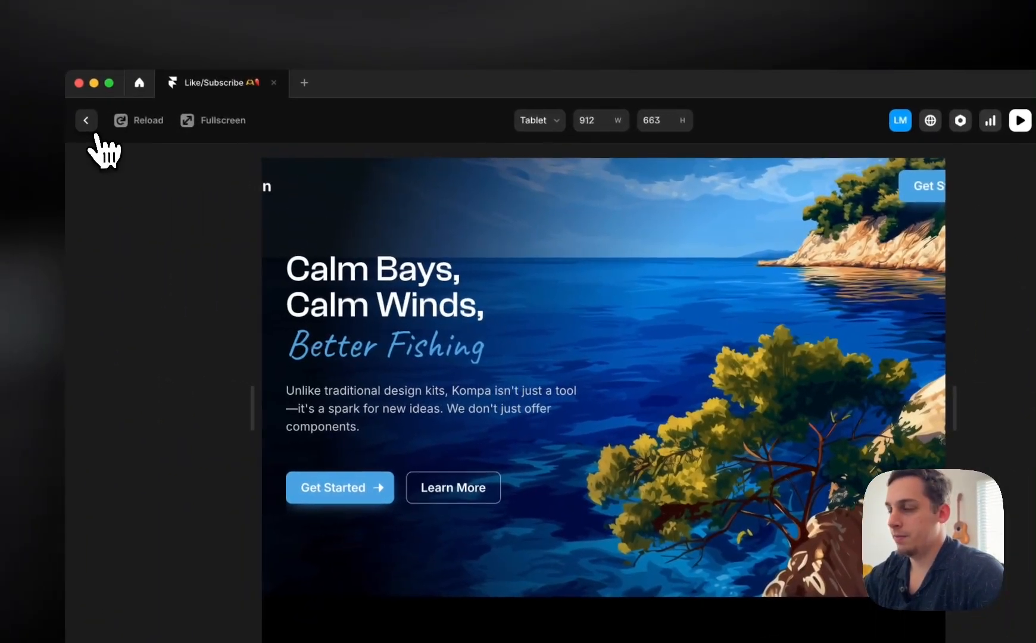
pyautogui.click(41, 112)
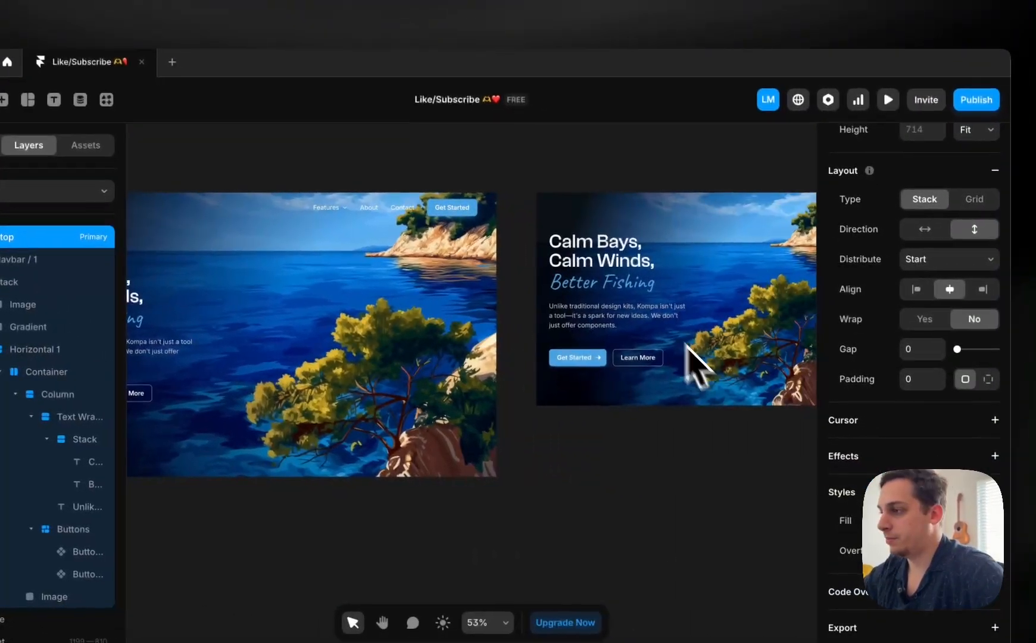
# - Make the Desktop navbar's width scale with its page frame so it fits every breakpoint
pyautogui.click(419, 199)
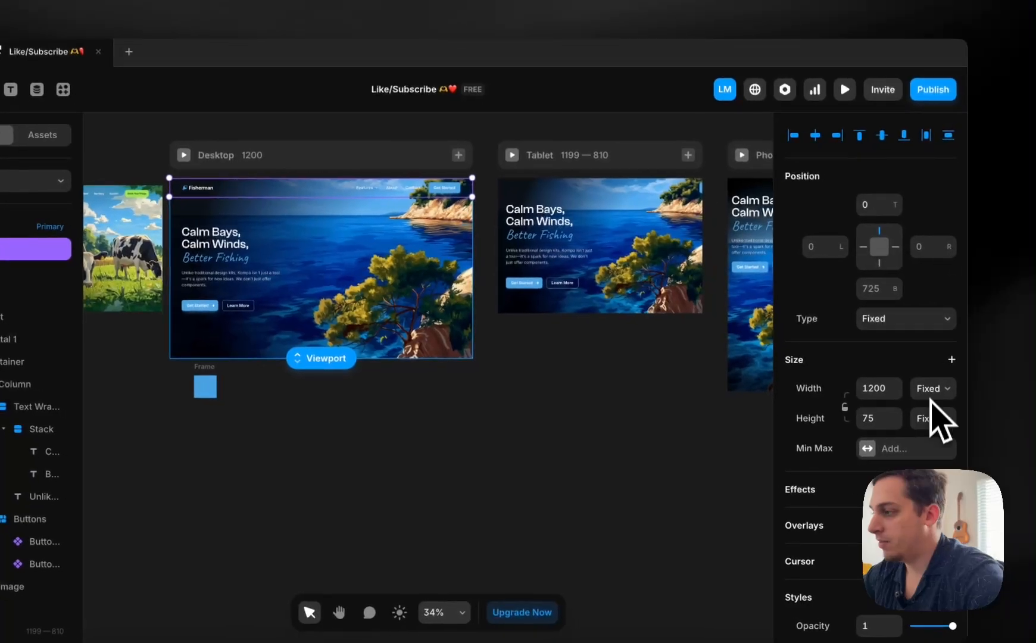
pyautogui.click(929, 388)
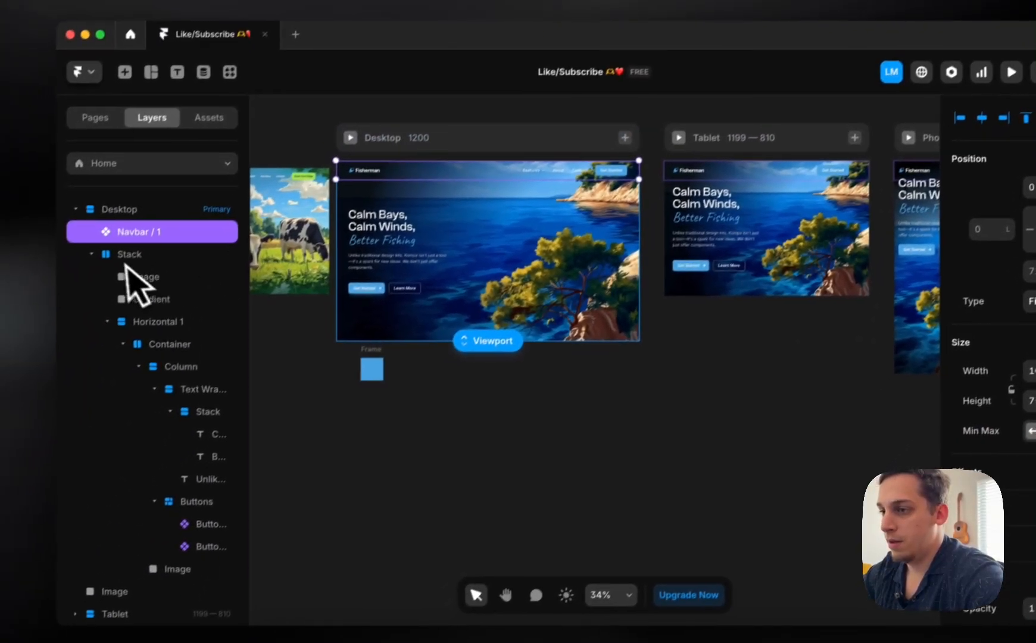
pyautogui.click(105, 241)
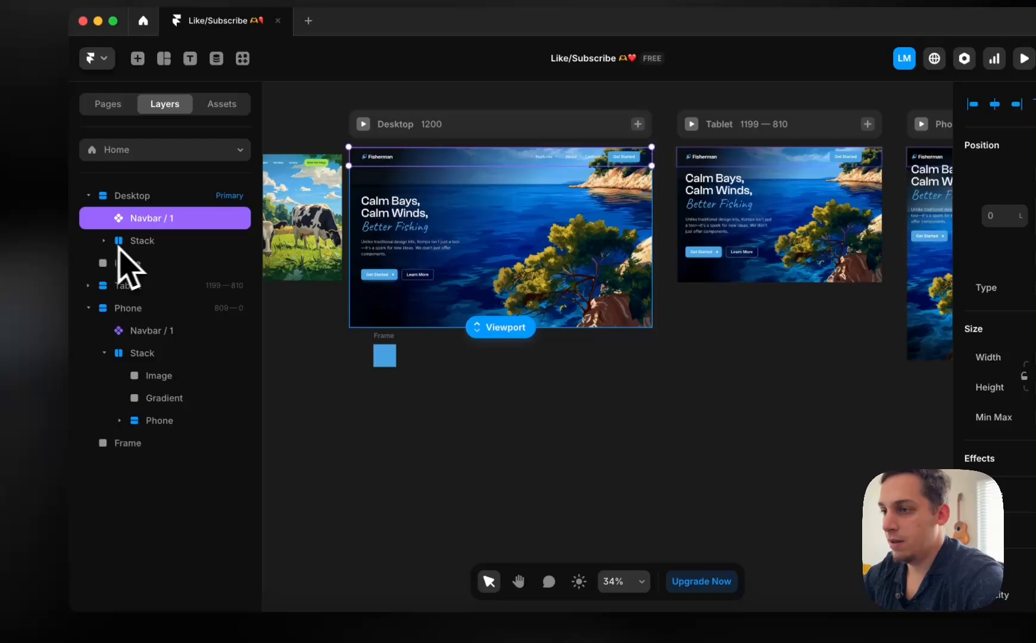
pyautogui.rightClick(160, 225)
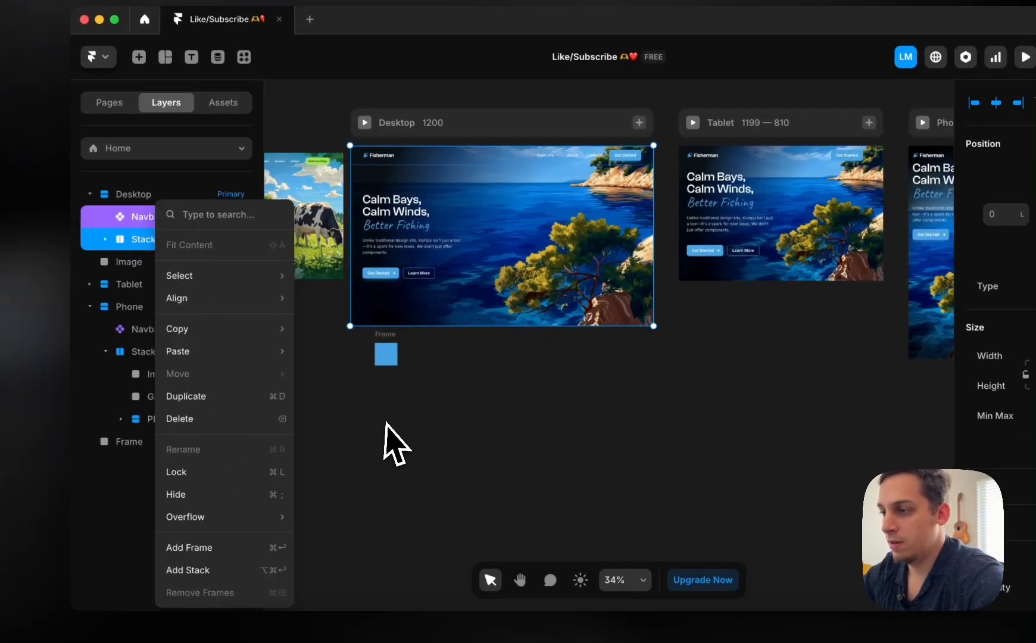
pyautogui.click(526, 365)
pyautogui.doubleClick(511, 250)
pyautogui.click(336, 291)
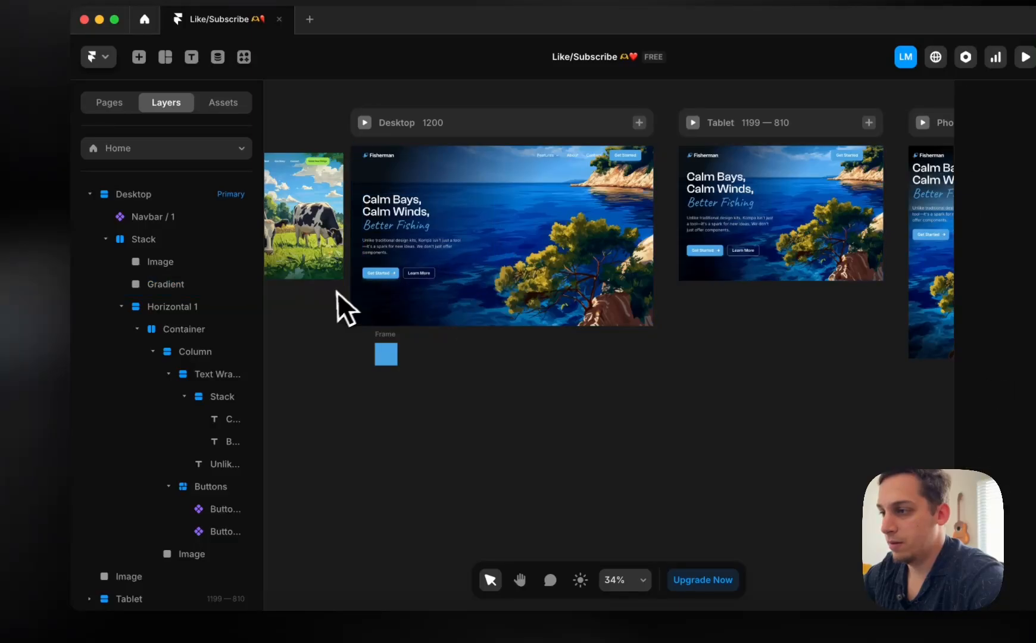
# - Preview the Desktop page and check the hero and navbar layout at preview widths of 1390 and 1128
pyautogui.click(440, 249)
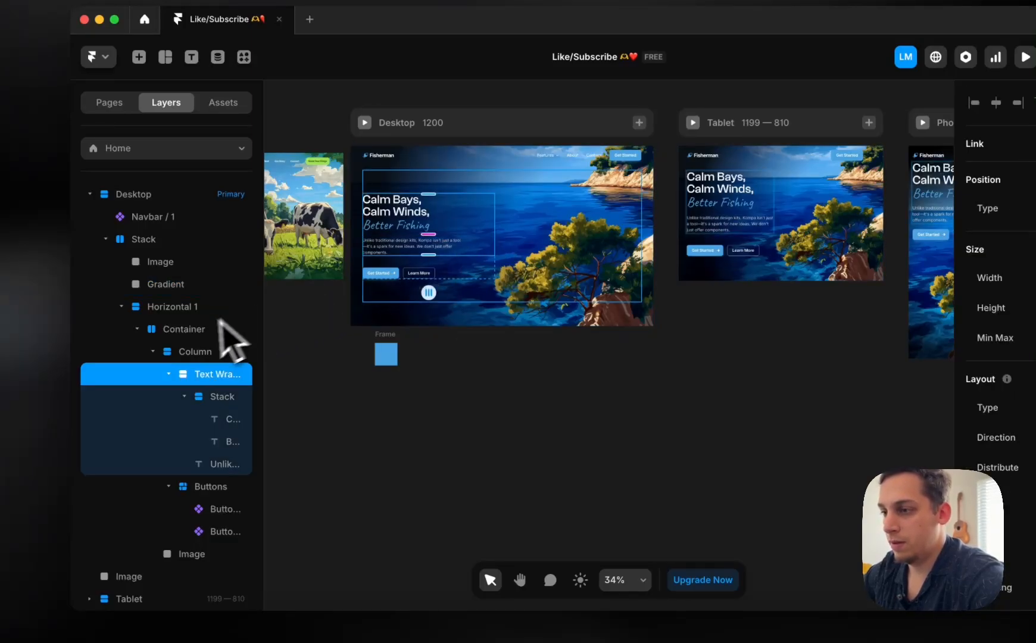
pyautogui.click(181, 332)
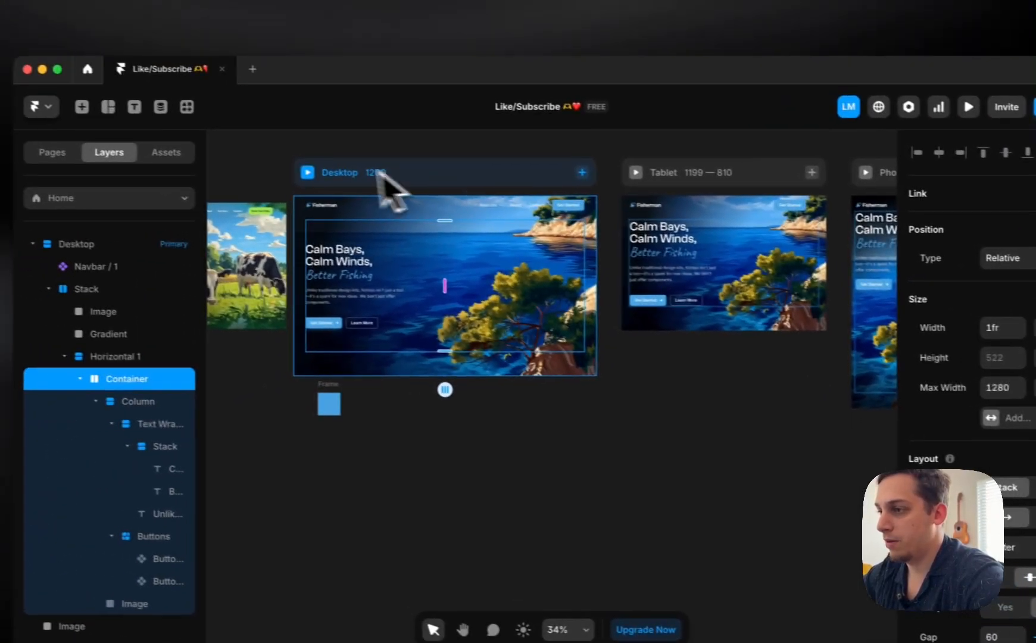
pyautogui.click(307, 172)
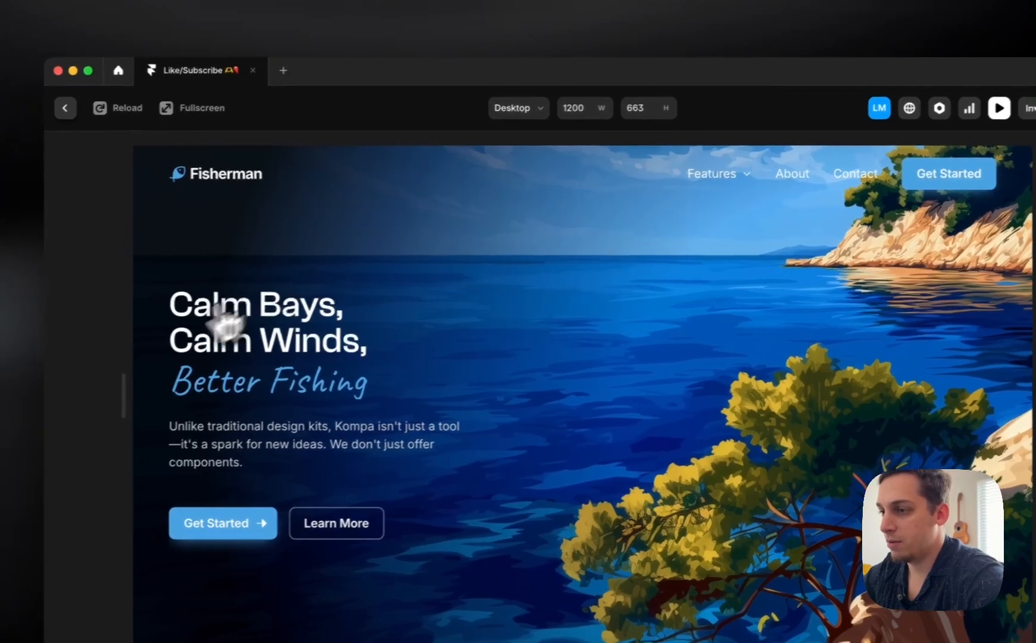
pyautogui.moveTo(152, 384); pyautogui.dragTo(74, 382)
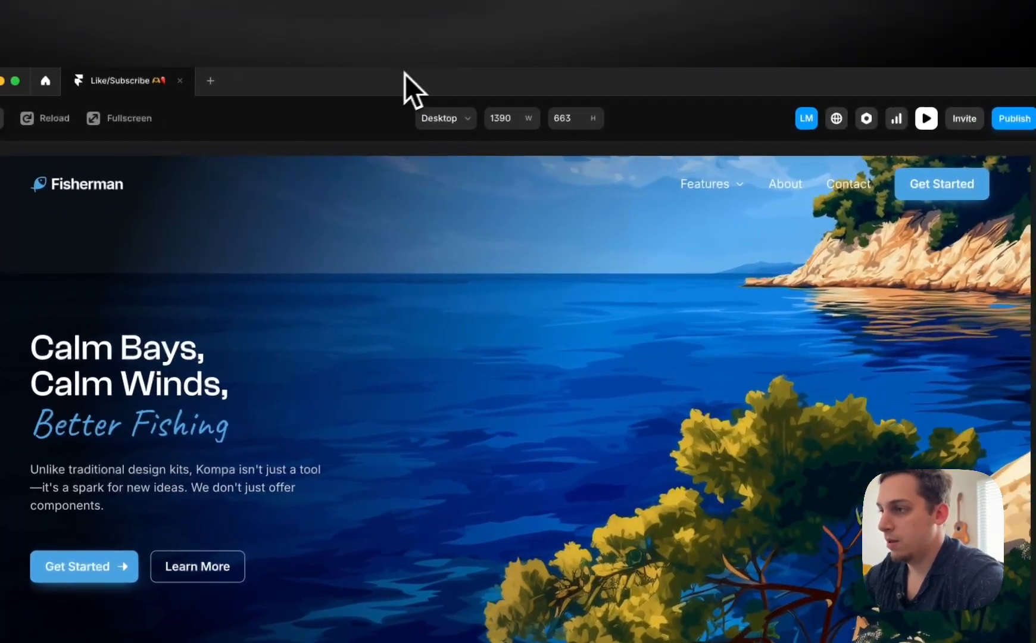
pyautogui.moveTo(411, 88); pyautogui.dragTo(768, 98)
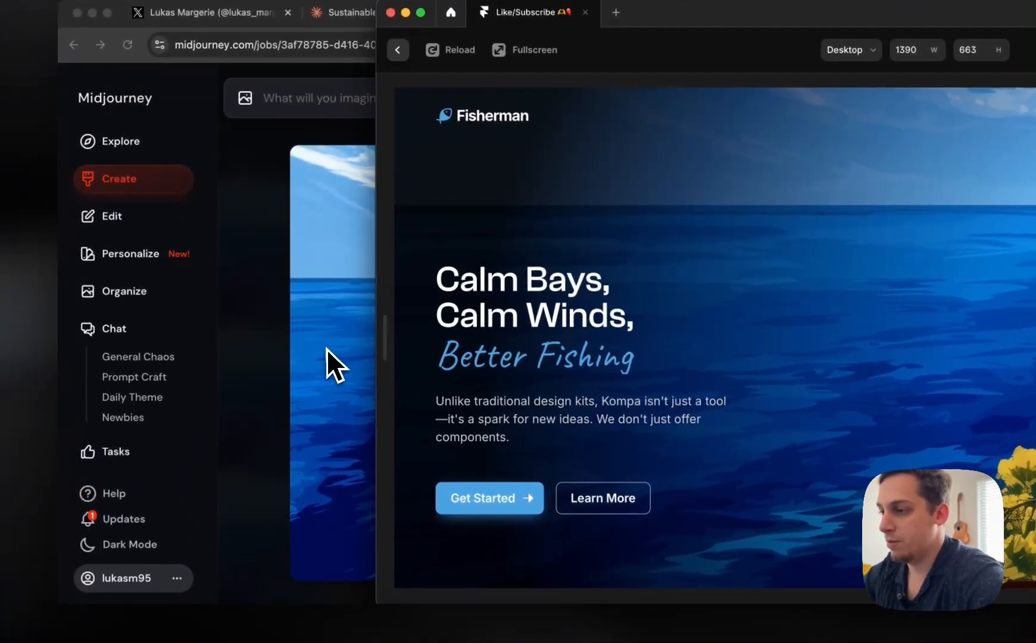
pyautogui.moveTo(377, 307); pyautogui.dragTo(74, 342)
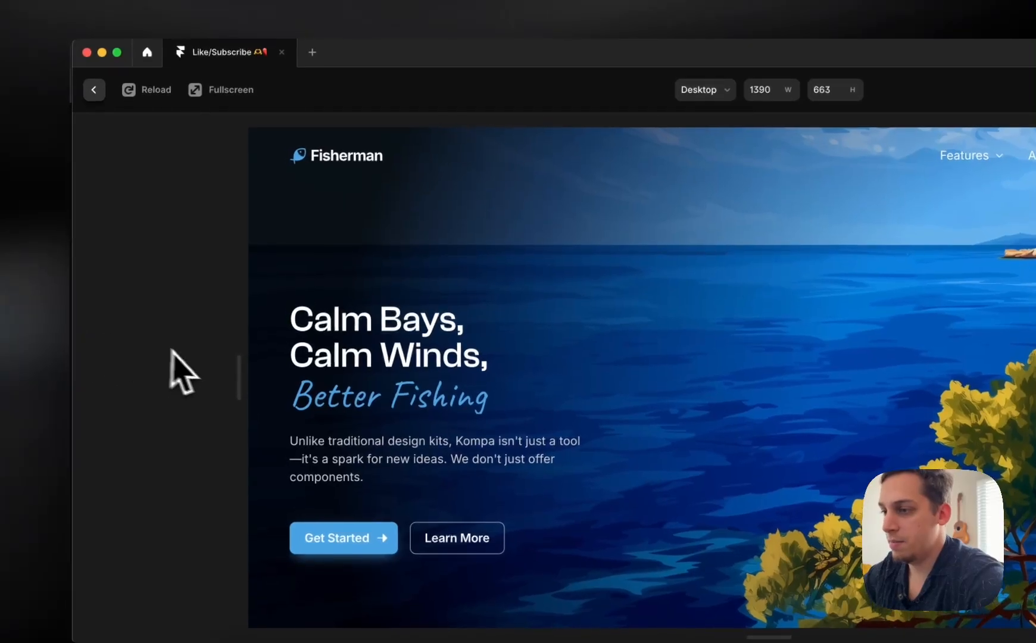
pyautogui.moveTo(215, 365); pyautogui.dragTo(333, 350)
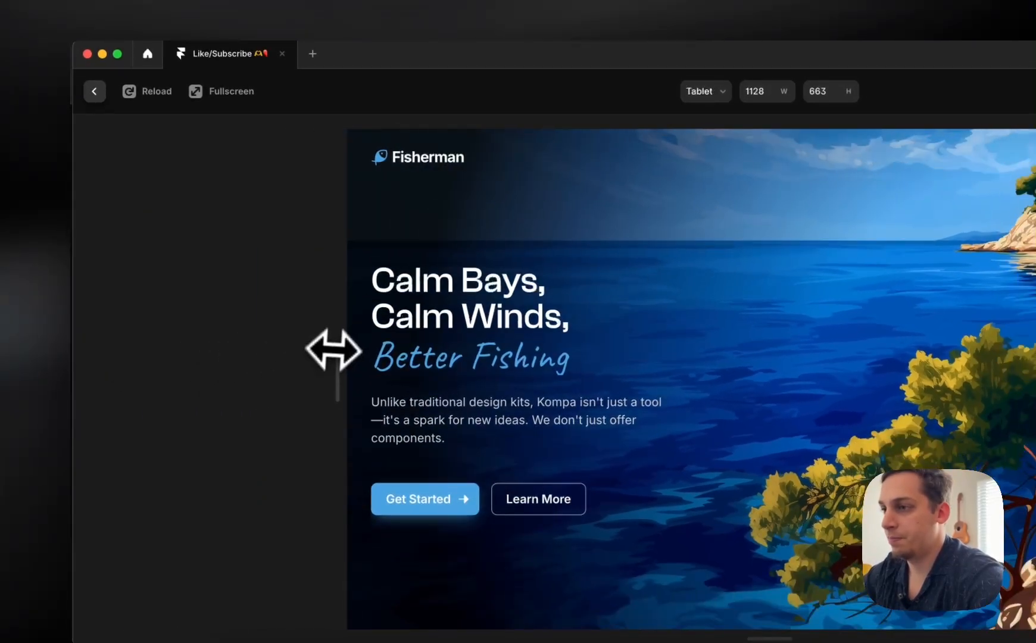
pyautogui.moveTo(76, 231); pyautogui.dragTo(539, 191)
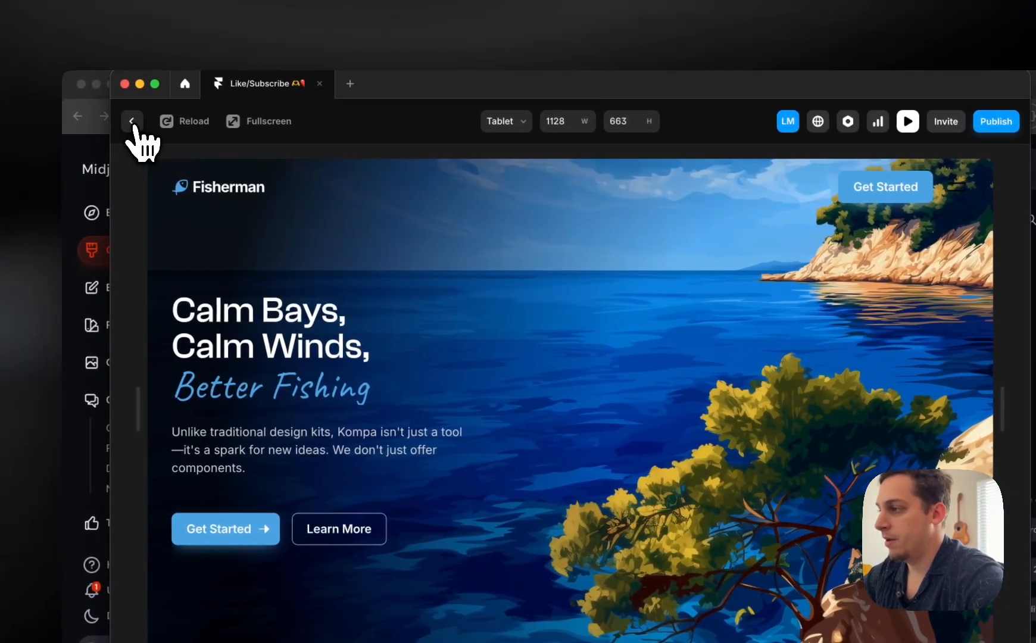
pyautogui.click(128, 121)
# - Open the Fill button component for editing from the Get Started button in the Desktop navbar
pyautogui.click(592, 228)
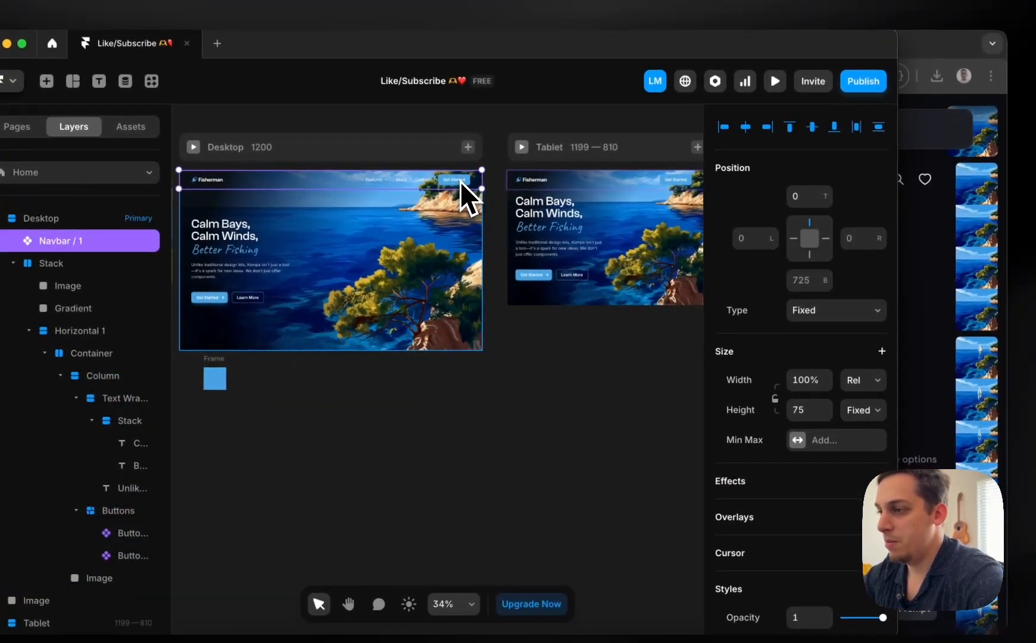
pyautogui.doubleClick(462, 182)
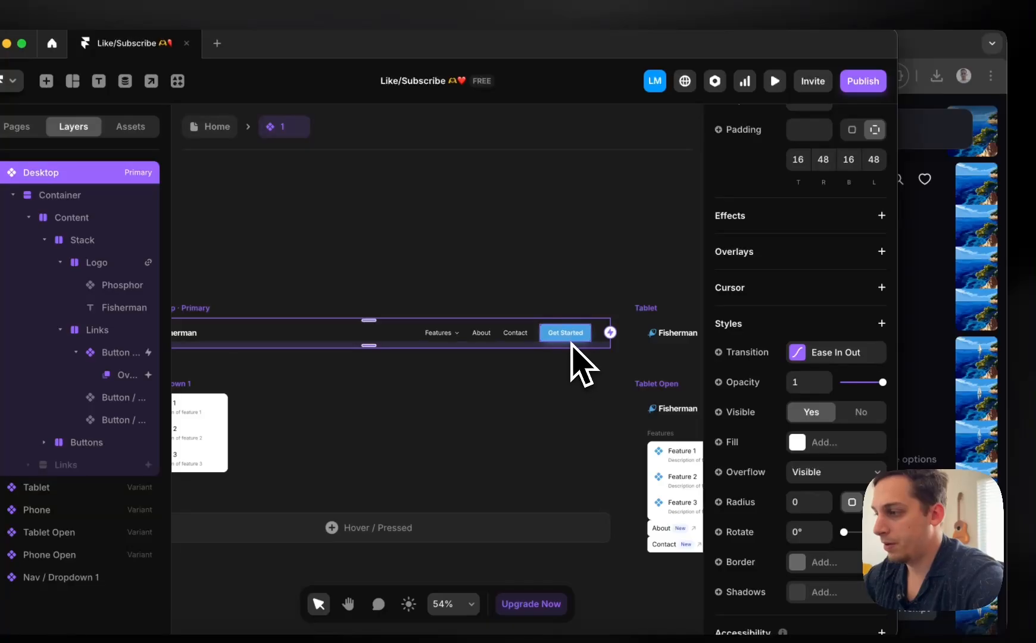
pyautogui.scroll(-3, 589, 345)
pyautogui.click(610, 229)
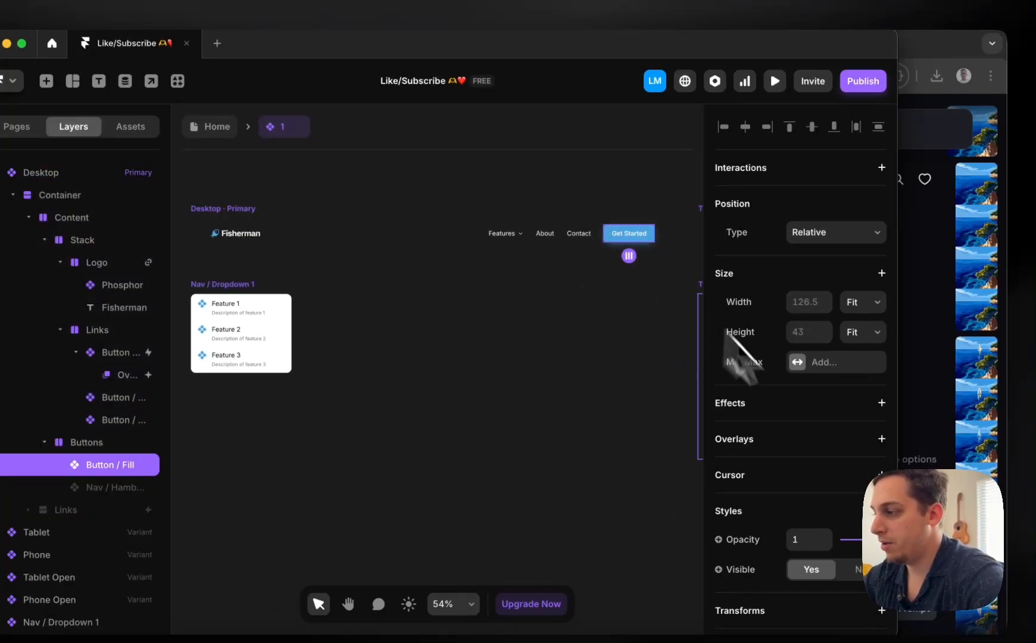
pyautogui.scroll(-5, 837, 467)
pyautogui.doubleClick(613, 235)
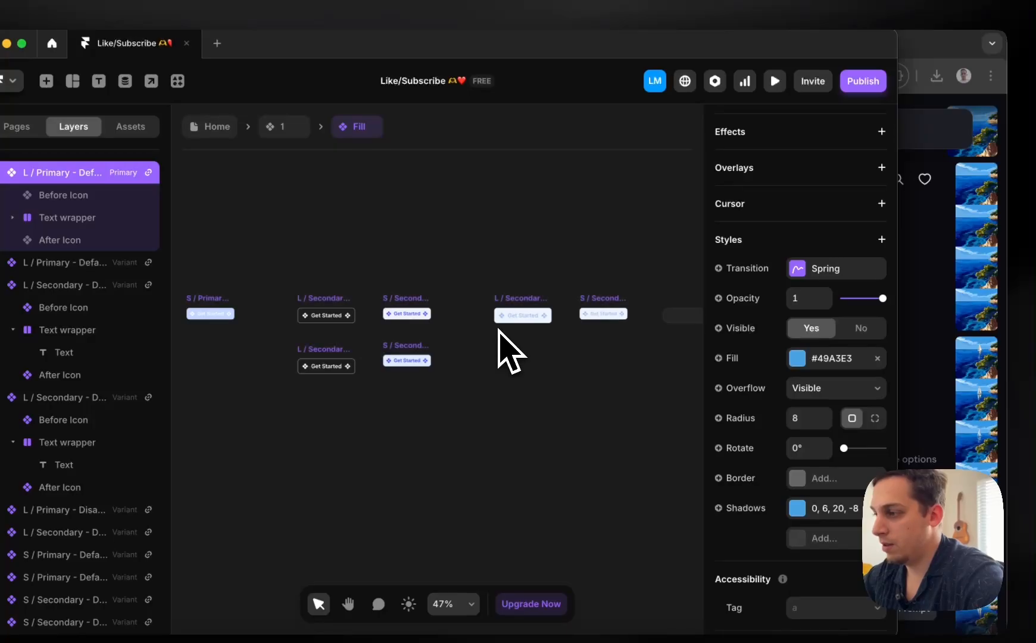
# - Examine the primary, secondary and disabled variants of the Fill button component
pyautogui.click(322, 319)
pyautogui.scroll(5, 321, 325)
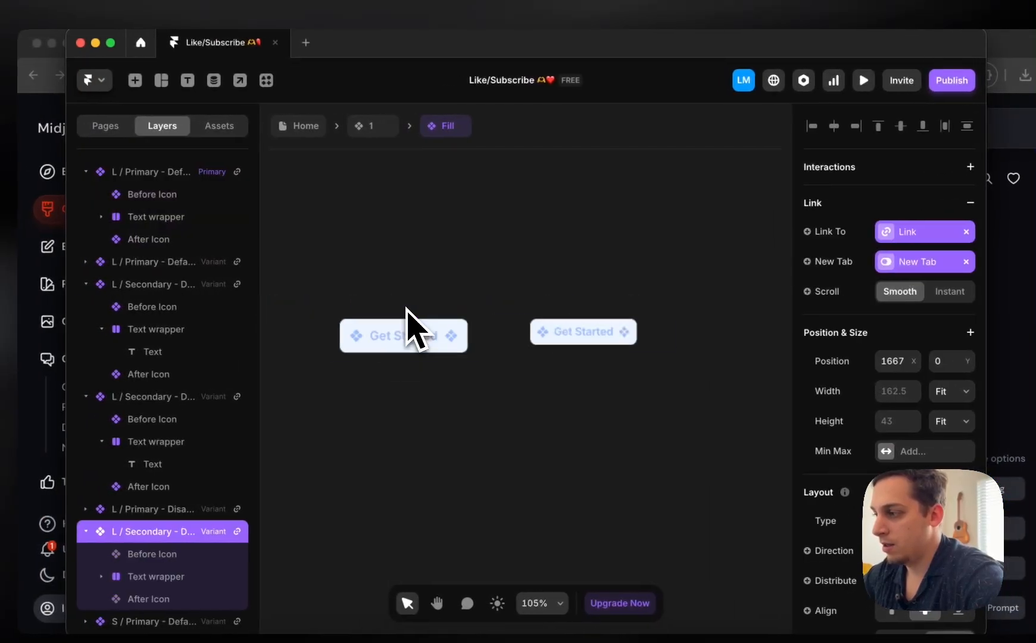
pyautogui.scroll(-4, 404, 315)
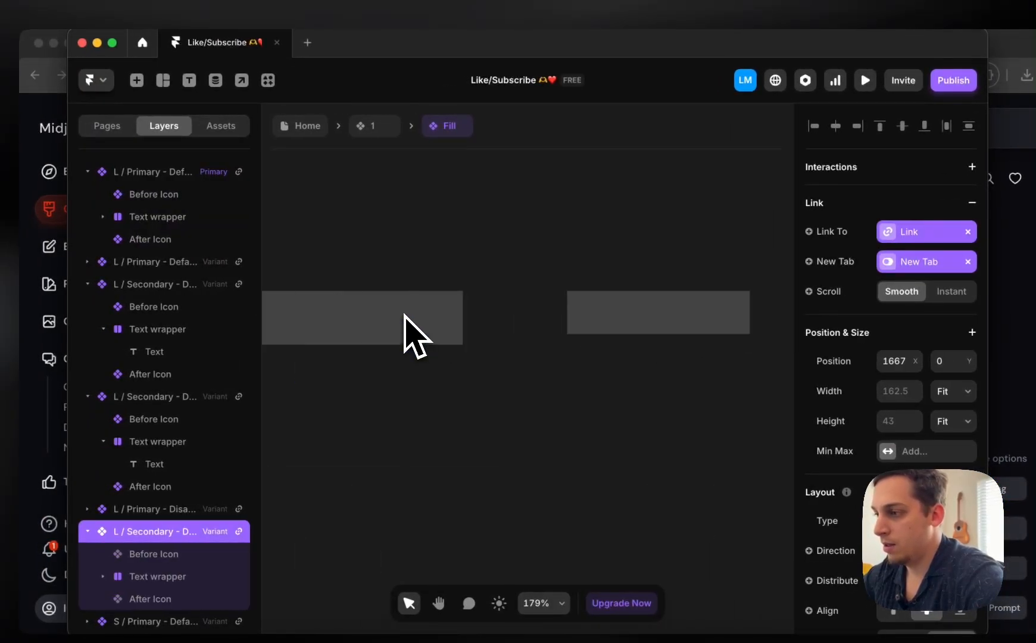
pyautogui.scroll(-6, 411, 289)
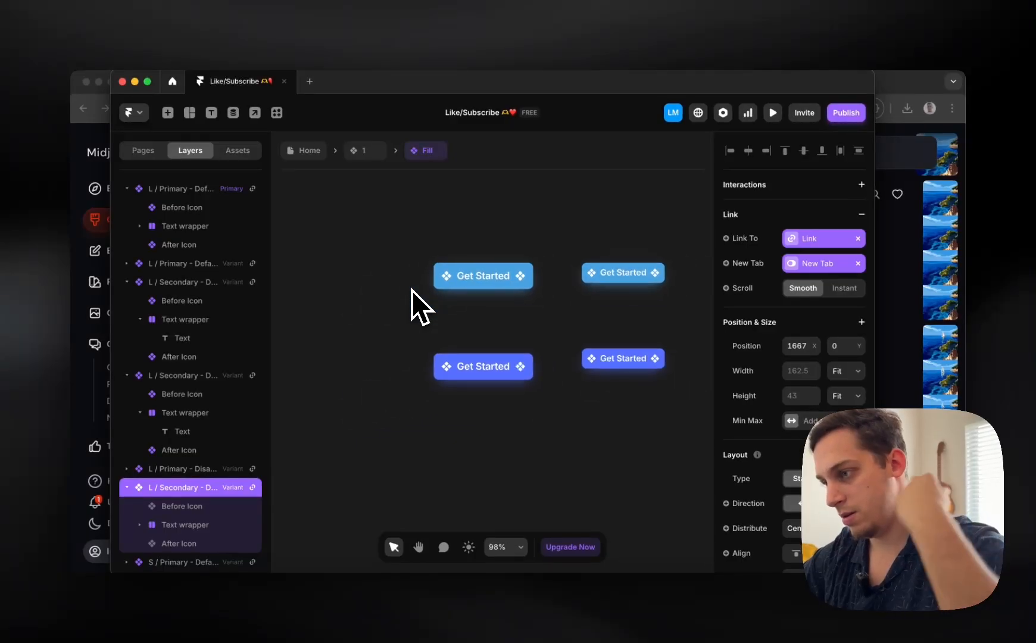
pyautogui.click(453, 286)
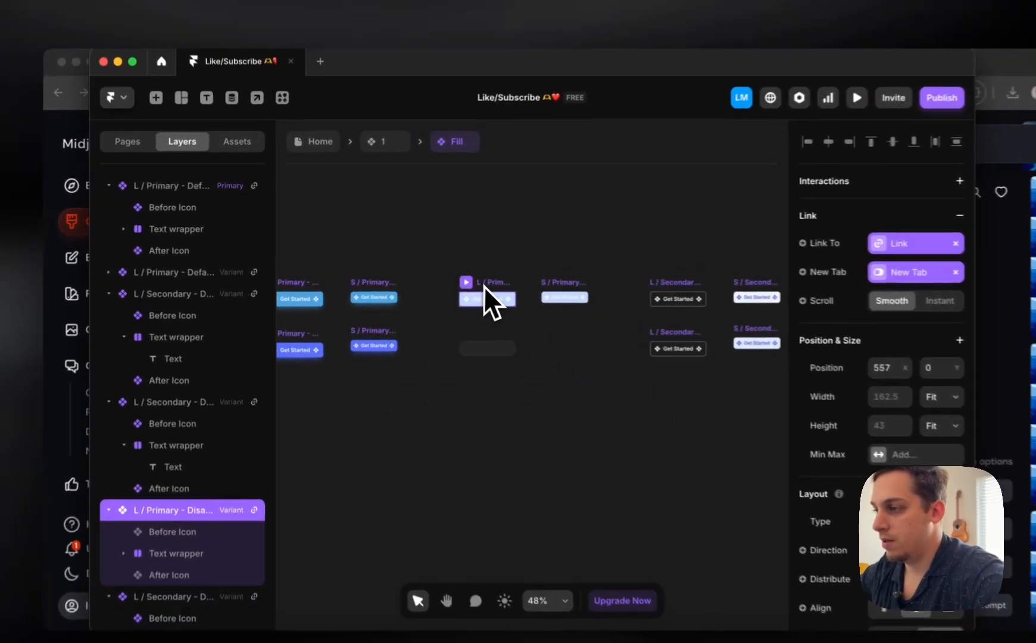
pyautogui.scroll(5, 485, 289)
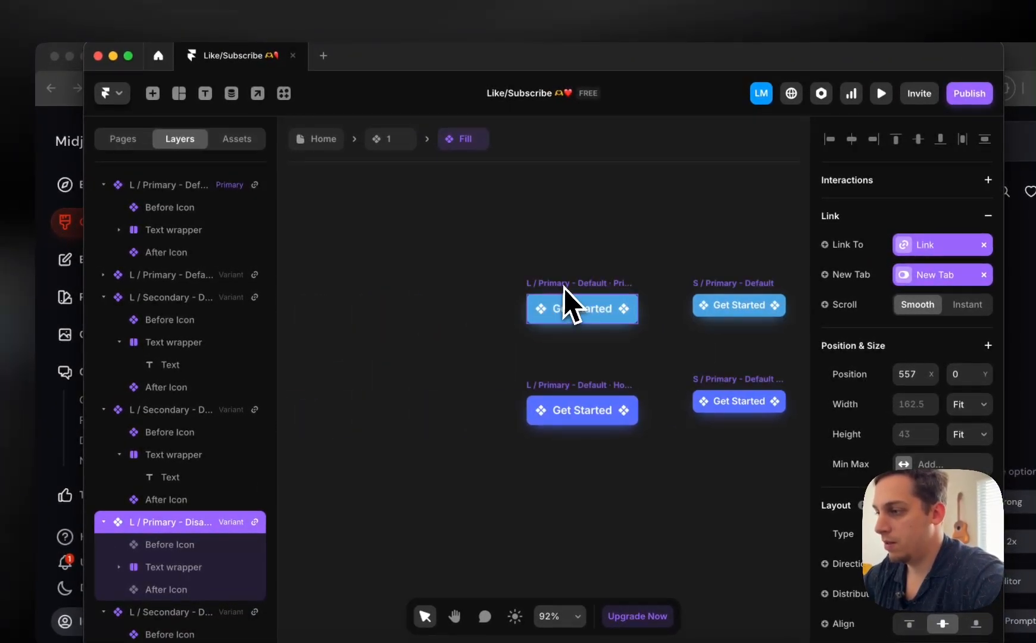
pyautogui.click(564, 292)
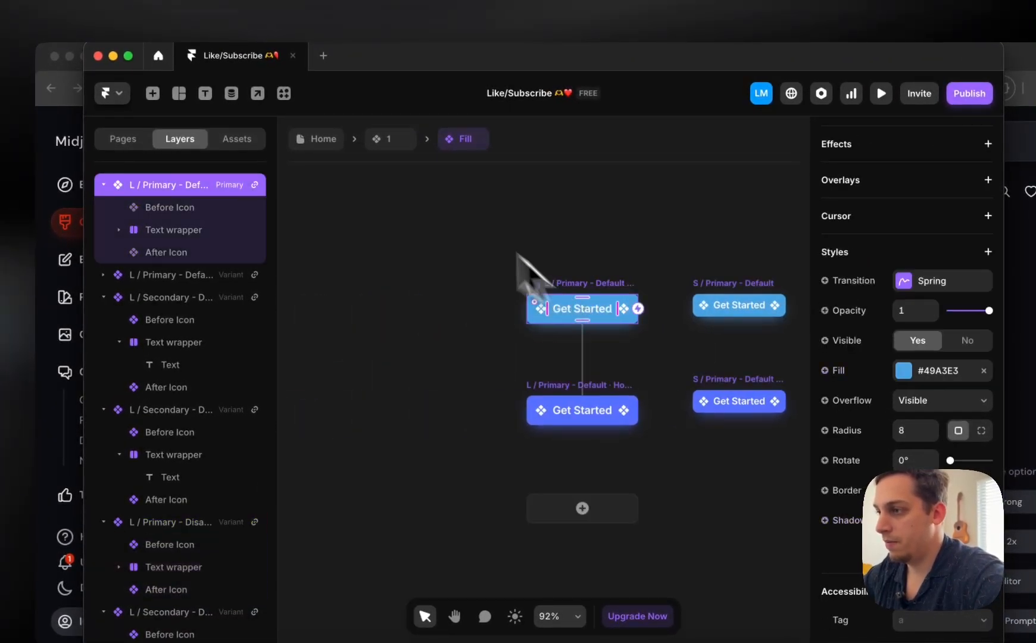
pyautogui.hscroll(5, 536, 250)
pyautogui.hscroll(5, 536, 277)
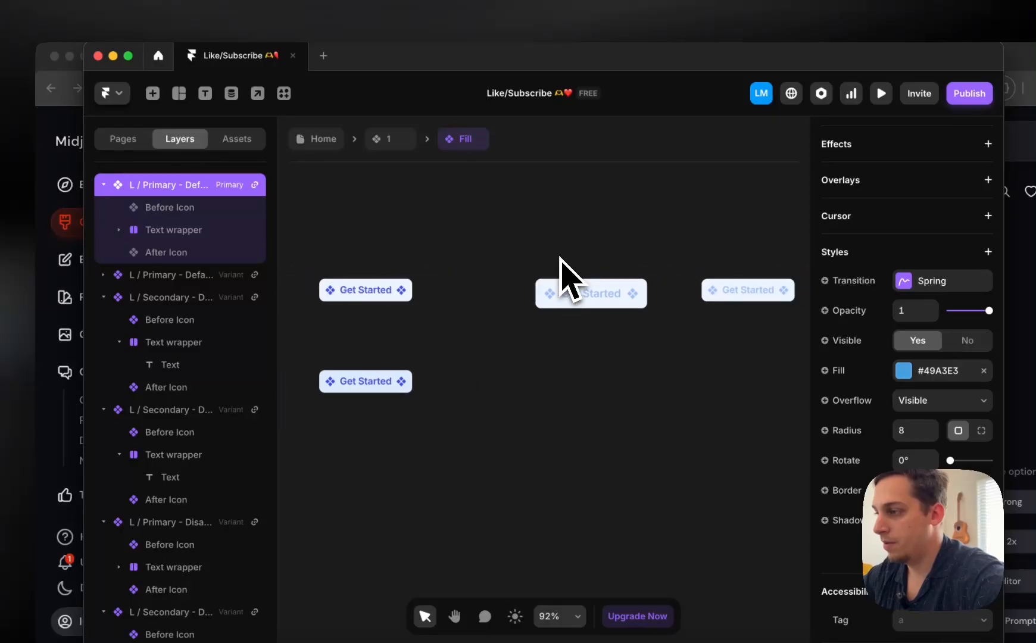
# - Set the Get Started text color in the L / Secondary - Disabled variant to #000000
pyautogui.click(491, 275)
pyautogui.doubleClick(470, 308)
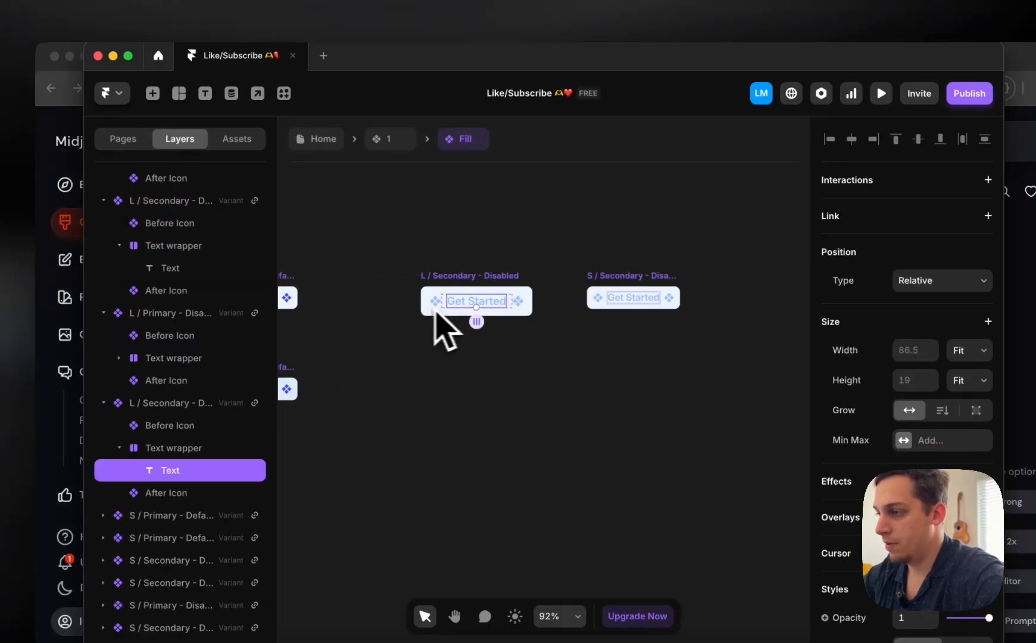
pyautogui.keyDown('shift'); pyautogui.click(436, 302); pyautogui.keyUp('shift')
pyautogui.click(232, 403)
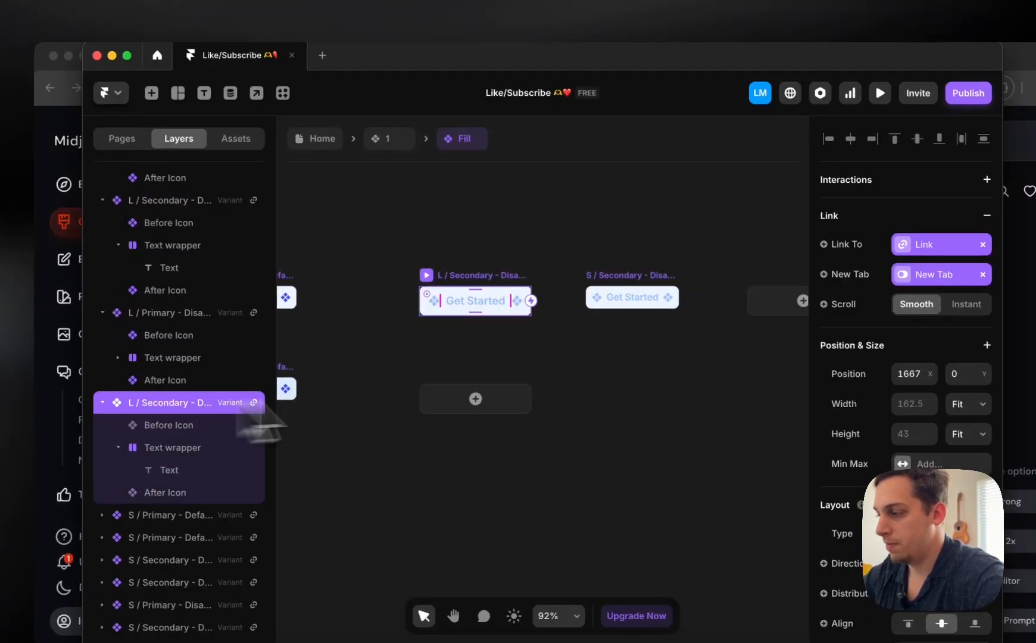
pyautogui.scroll(-8, 975, 464)
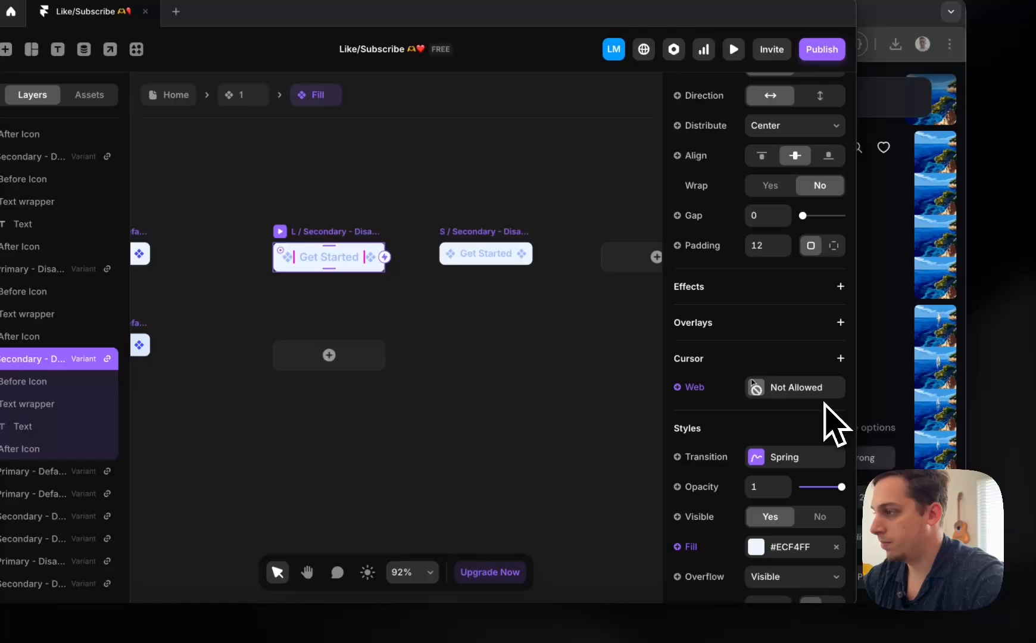
pyautogui.scroll(-5, 824, 416)
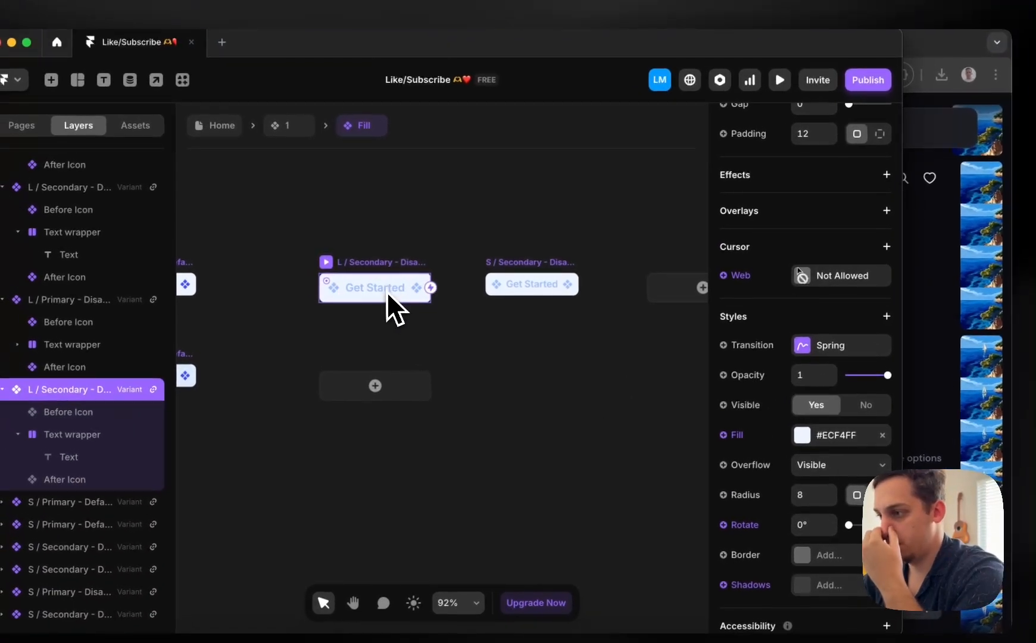
pyautogui.click(386, 270)
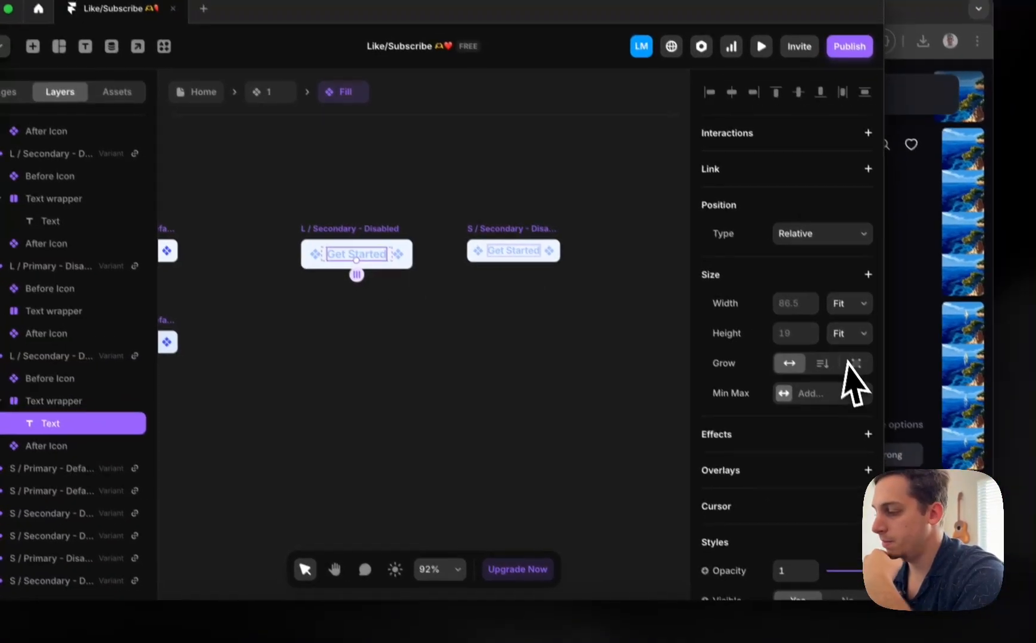
pyautogui.scroll(-8, 857, 411)
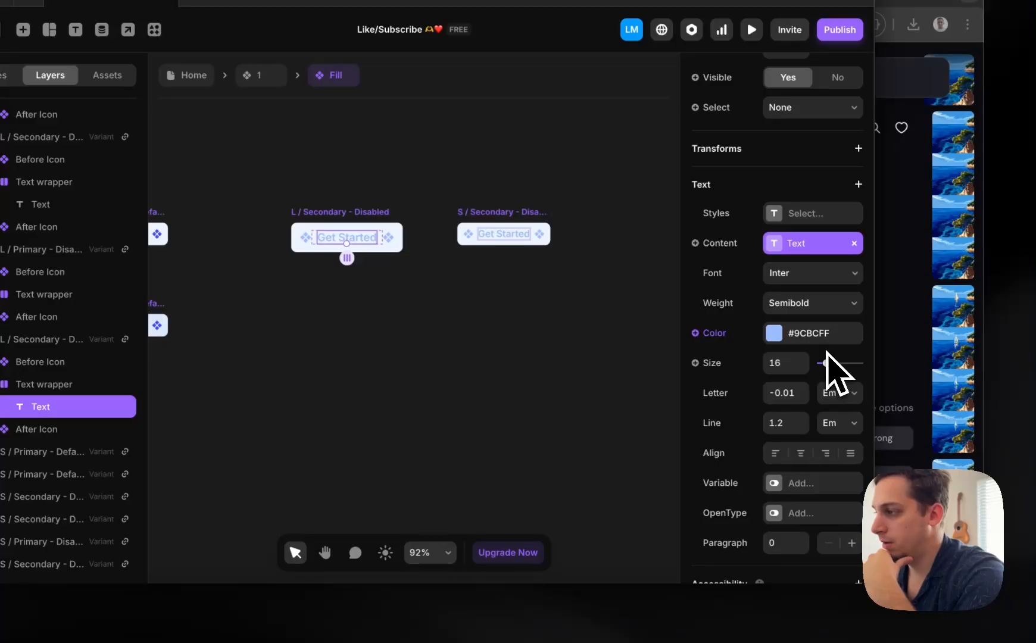
pyautogui.scroll(-3, 826, 351)
pyautogui.scroll(5, 825, 347)
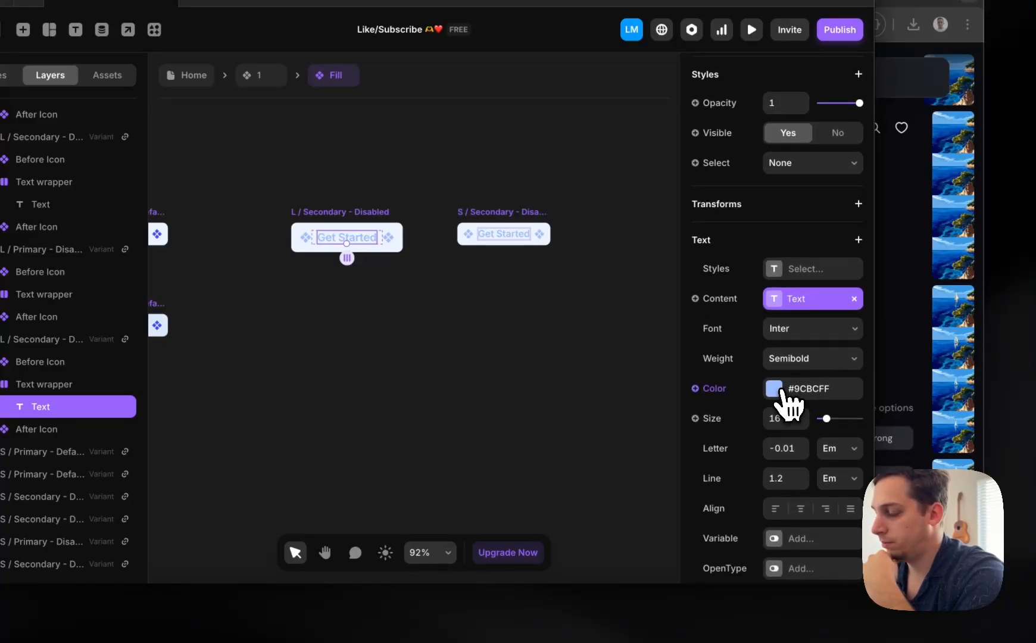
pyautogui.click(781, 391)
pyautogui.moveTo(531, 448); pyautogui.dragTo(439, 494)
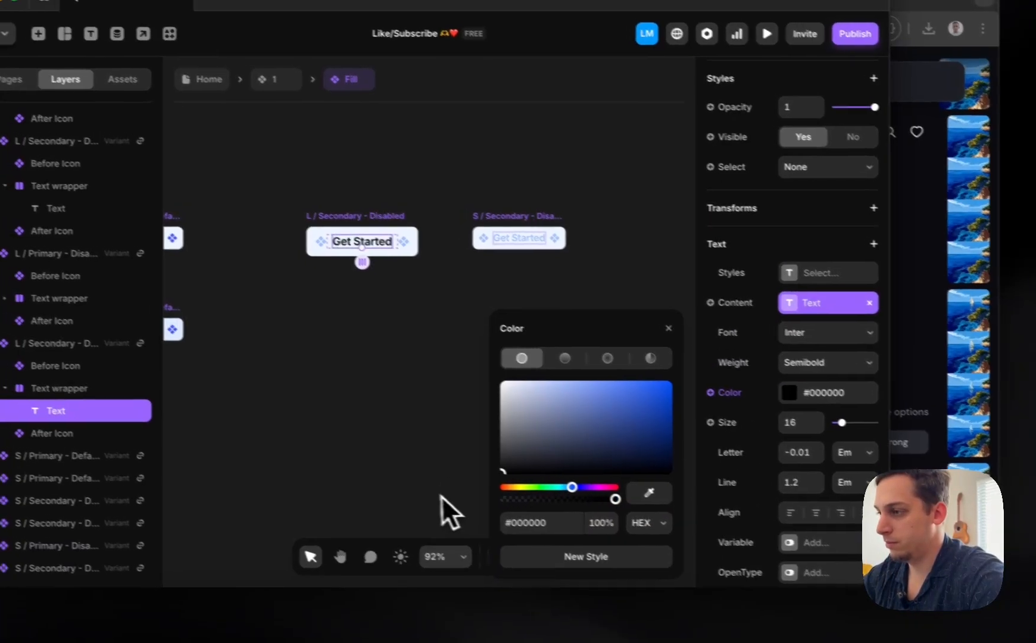
# - Set the color of the Before Icon and After Icon in the L / Secondary - Disabled variant to #000000
pyautogui.click(306, 240)
pyautogui.keyDown('shift'); pyautogui.click(445, 252); pyautogui.keyUp('shift')
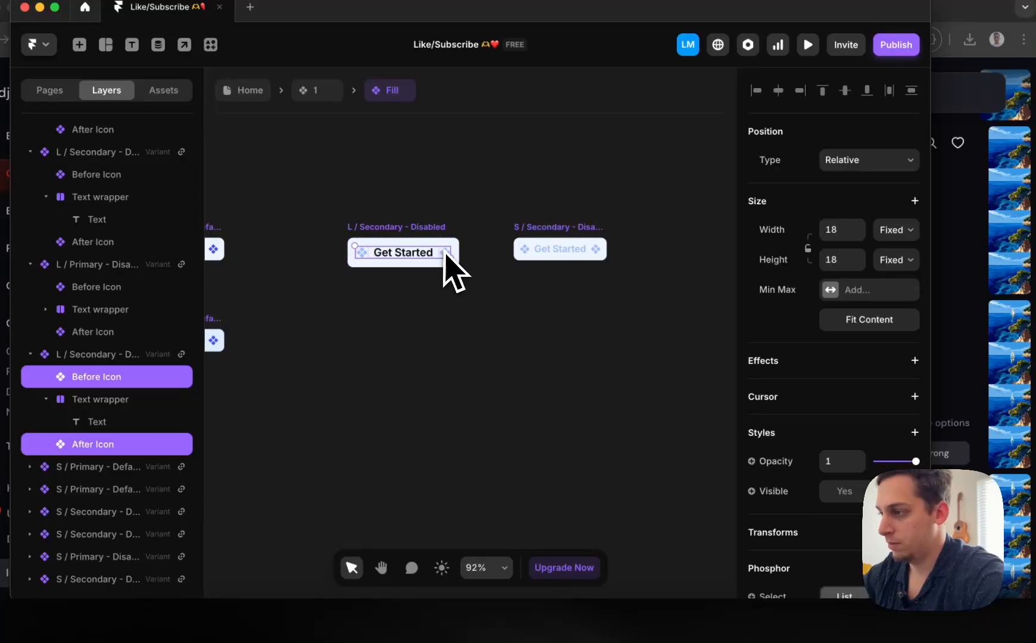
pyautogui.scroll(-5, 810, 428)
pyautogui.click(834, 435)
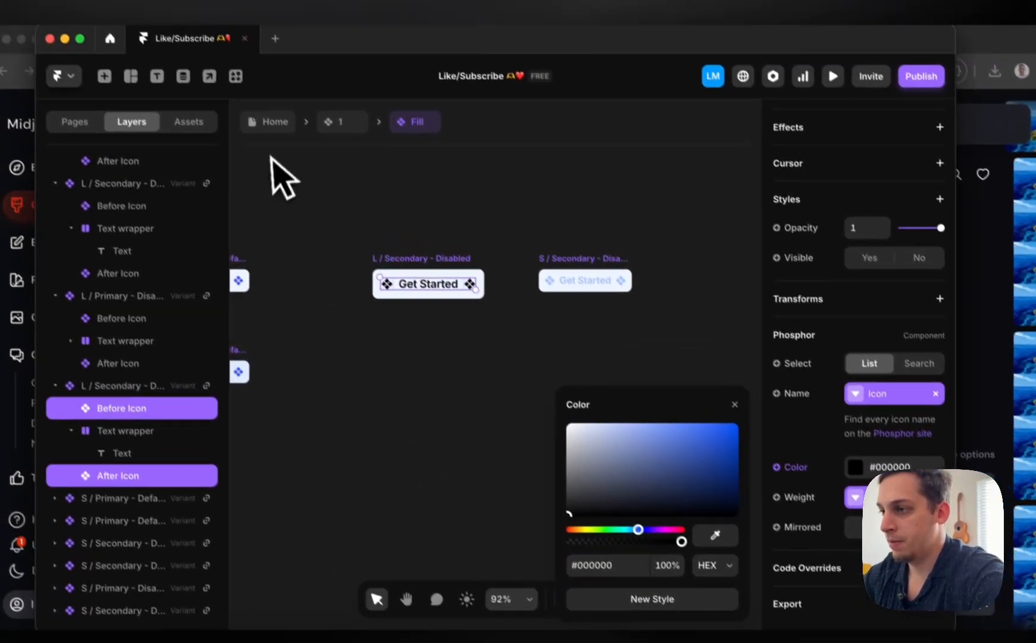
# - Switch the navbar's Get Started button to the L / Secondary - Disabled variant and return to the Home page
pyautogui.click(291, 64)
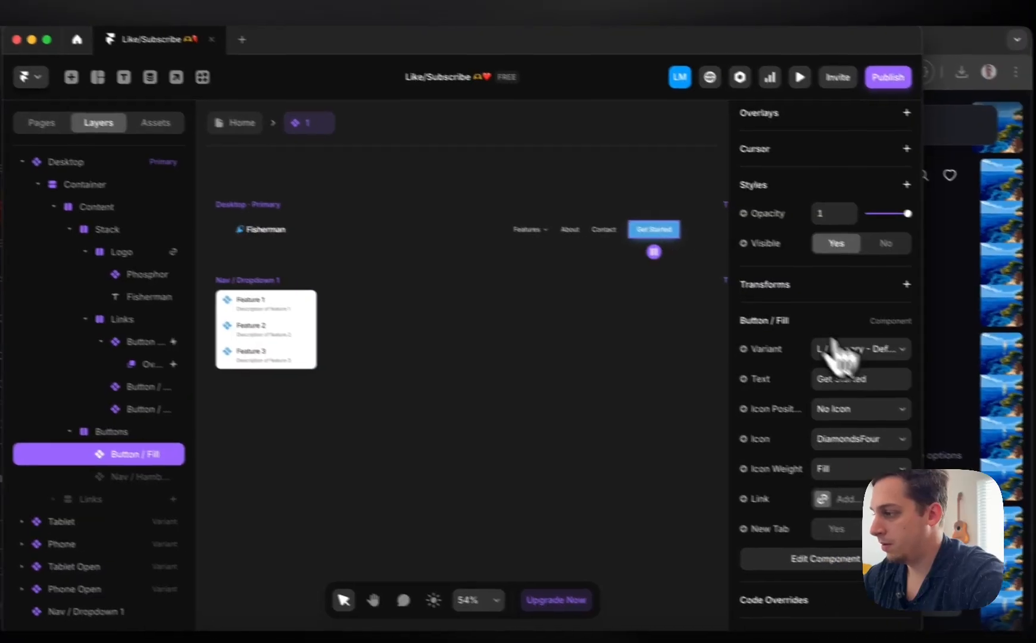
pyautogui.click(875, 363)
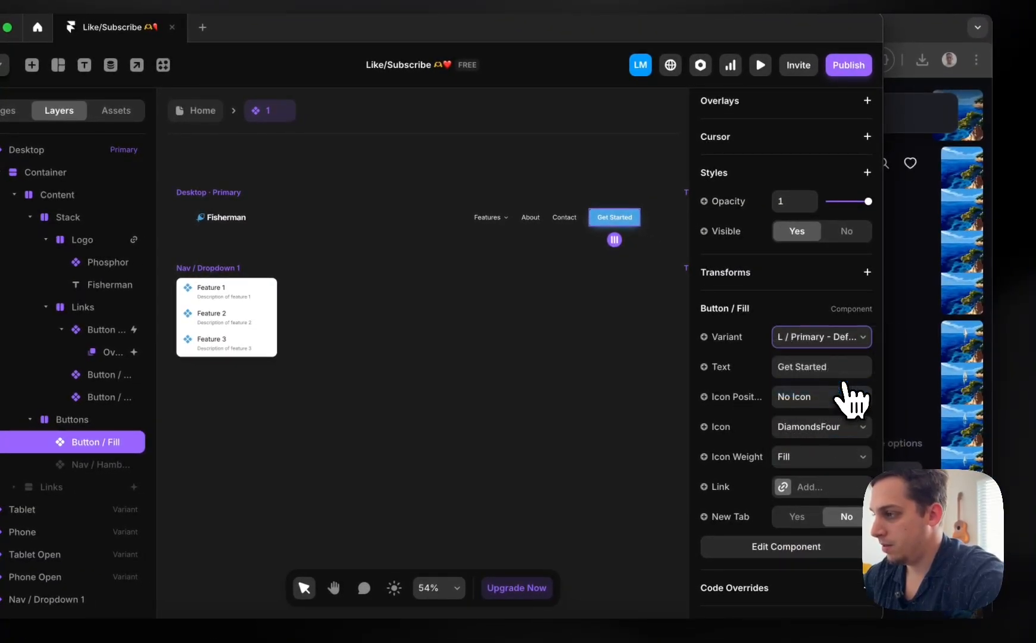
pyautogui.click(643, 312)
pyautogui.click(196, 112)
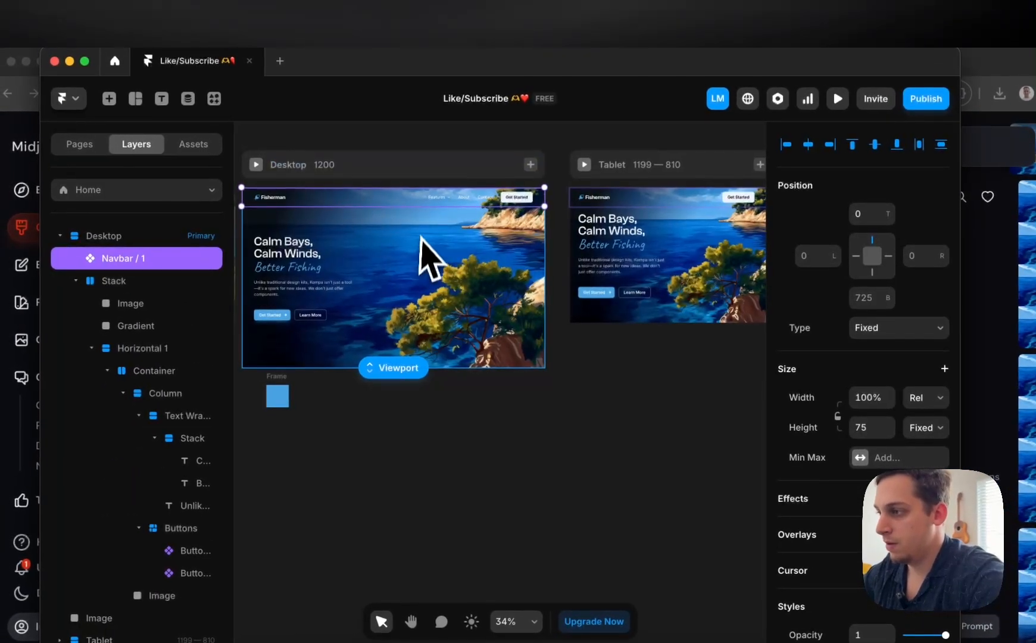
pyautogui.click(366, 145)
pyautogui.hscroll(-2, 364, 143)
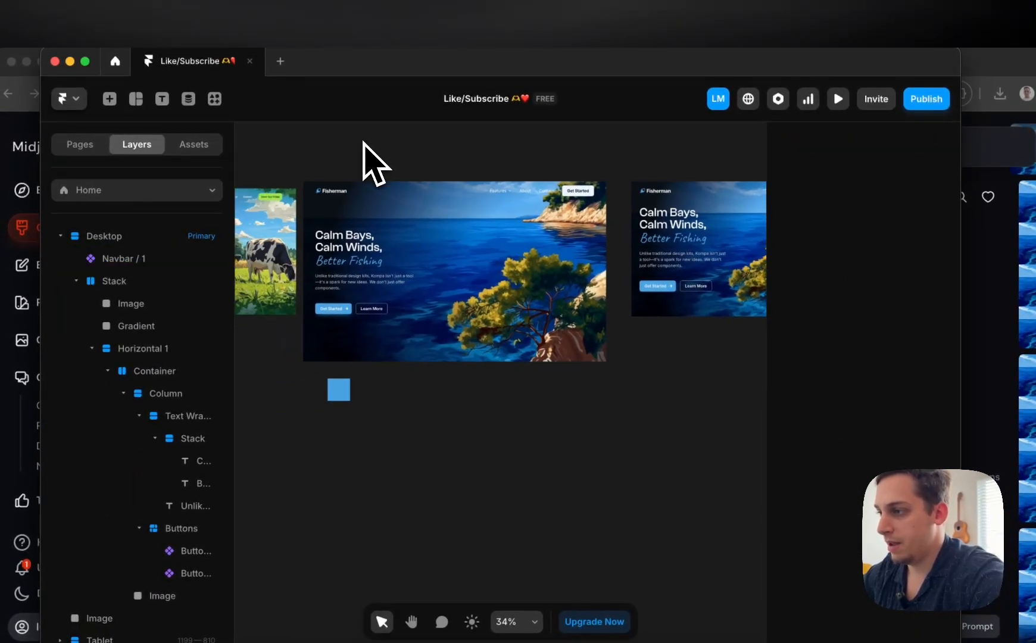
# - Set the text of the desktop navbar's Get Started button to "Book now"
pyautogui.click(493, 197)
pyautogui.doubleClick(555, 201)
pyautogui.click(695, 387)
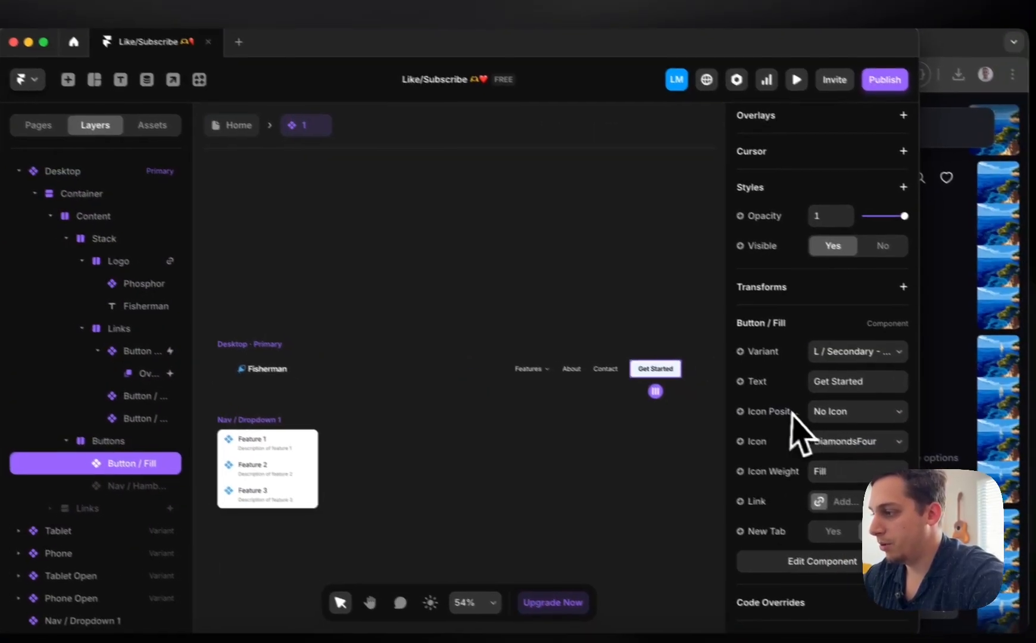
pyautogui.click(855, 382)
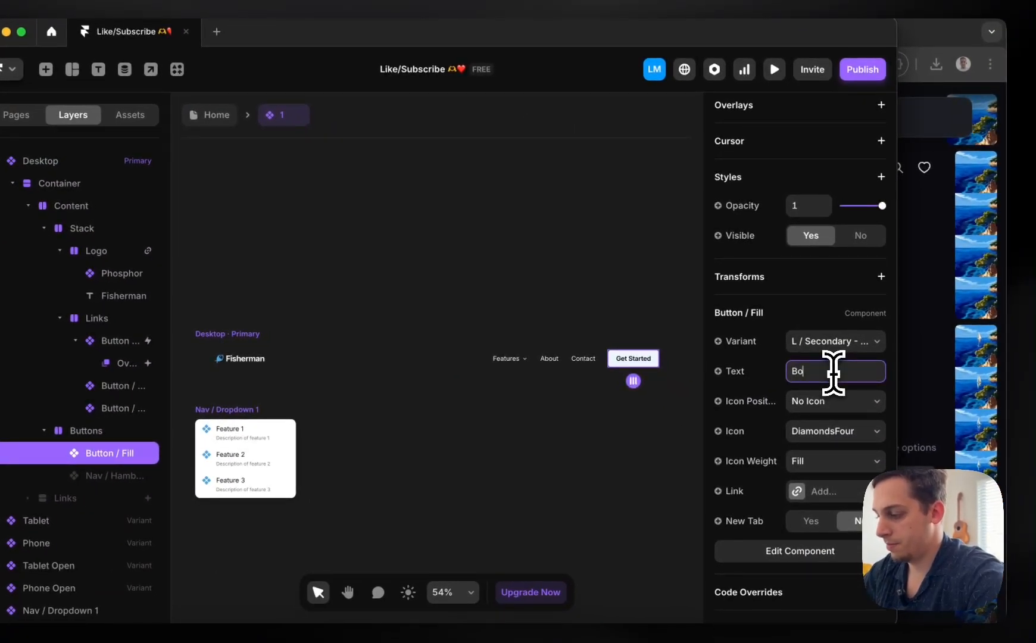
pyautogui.click(536, 243)
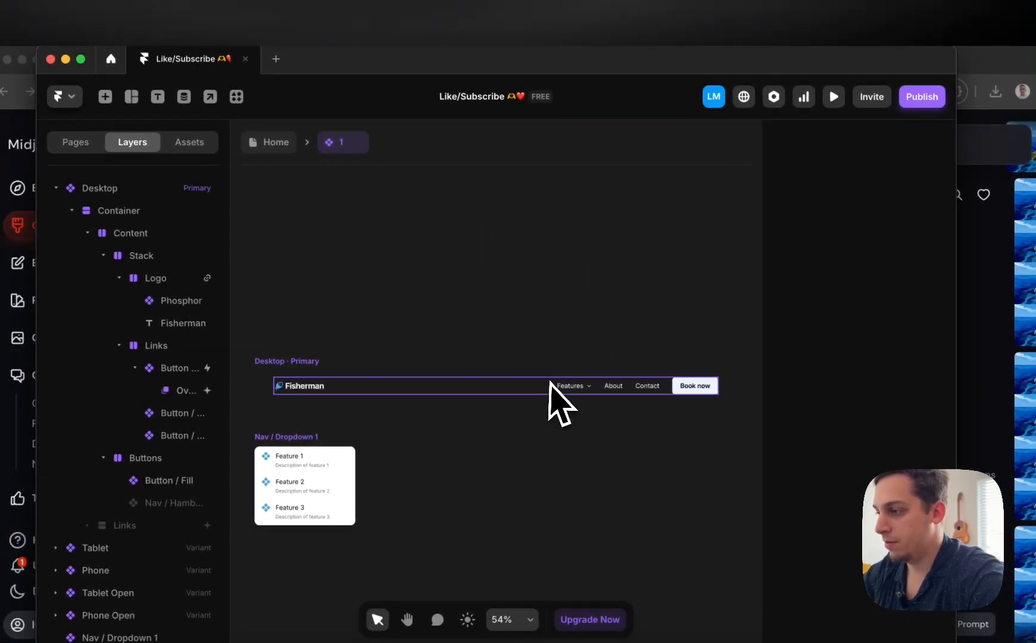
# - Rename the navbar's Features link to "Services" and return to the Home page
pyautogui.click(554, 386)
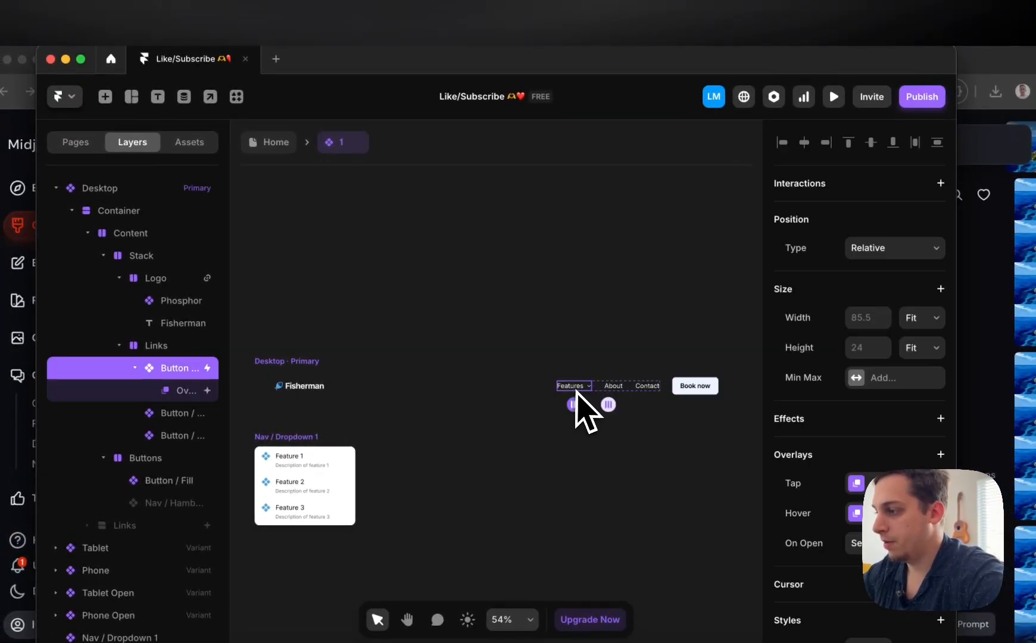
pyautogui.scroll(-6, 833, 536)
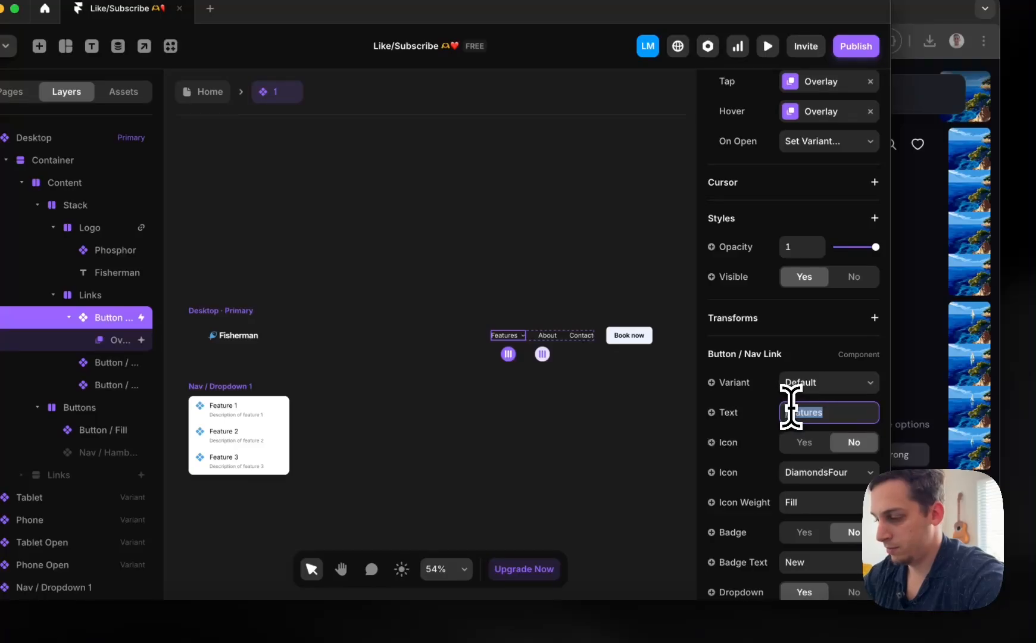
pyautogui.click(586, 279)
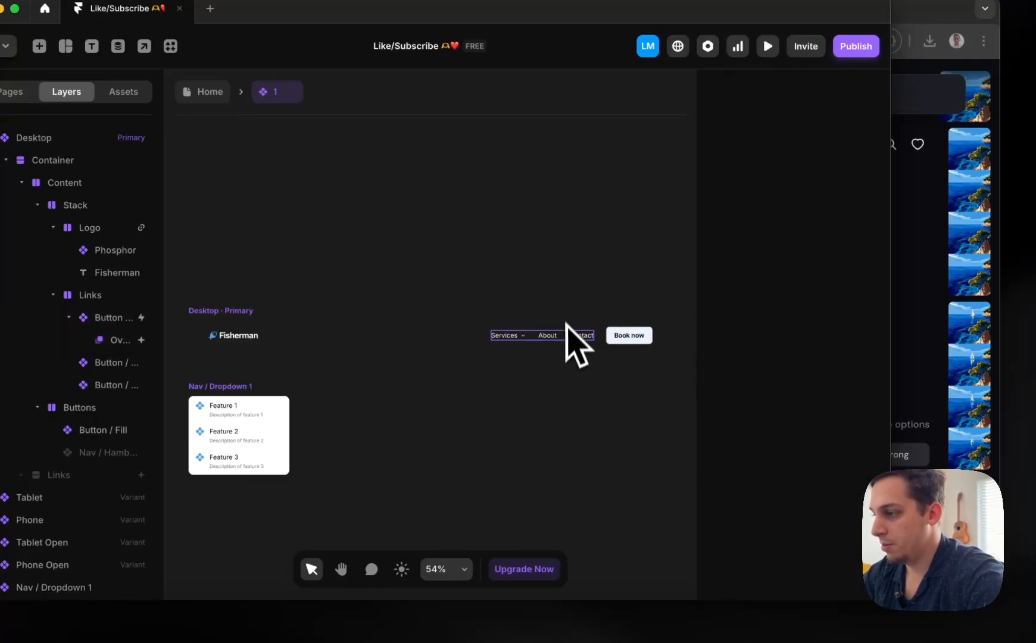
pyautogui.click(202, 92)
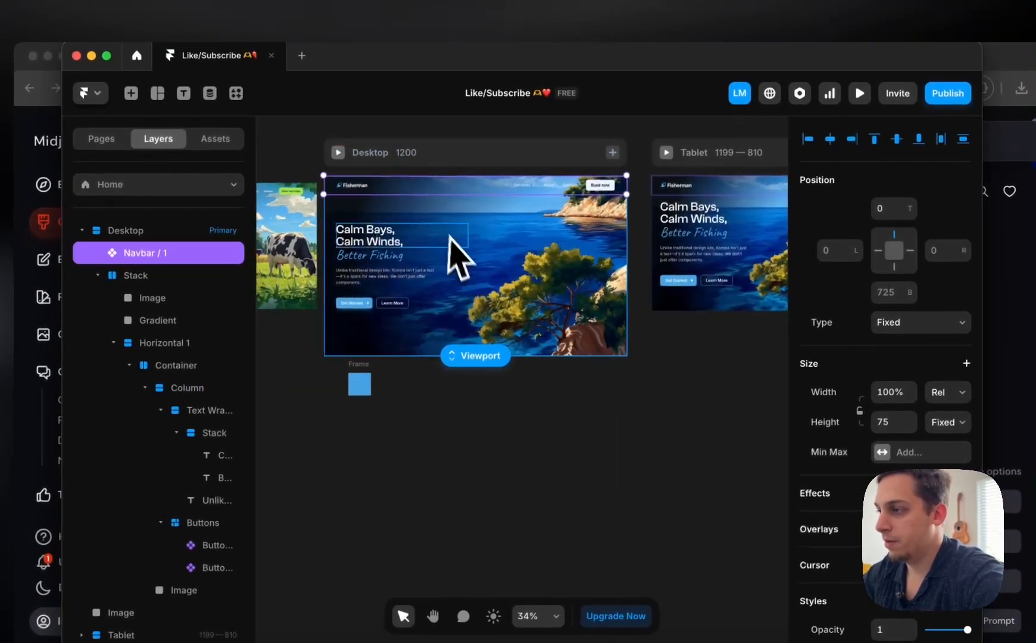
# - Preview the page from the Desktop breakpoint, scroll the hero and return to the canvas
pyautogui.click(263, 257)
pyautogui.click(397, 305)
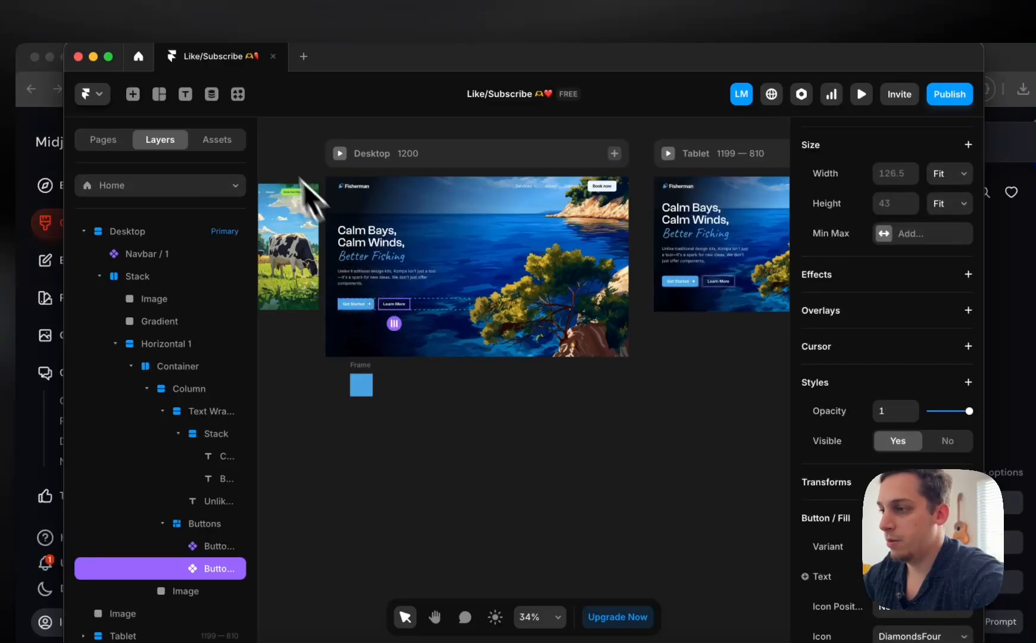
pyautogui.click(299, 173)
pyautogui.click(342, 154)
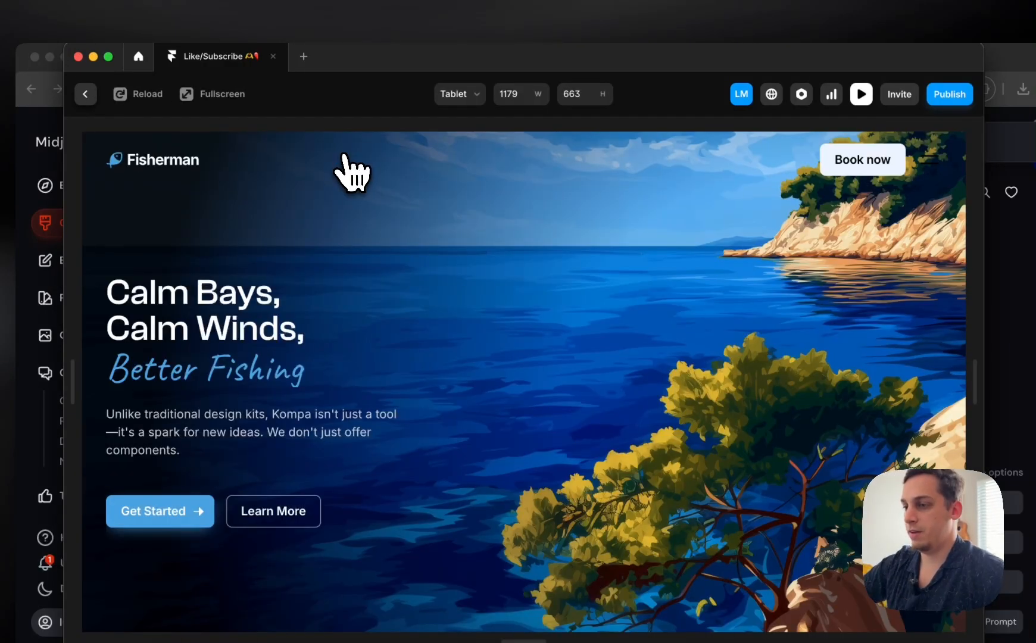
pyautogui.scroll(-2, 398, 375)
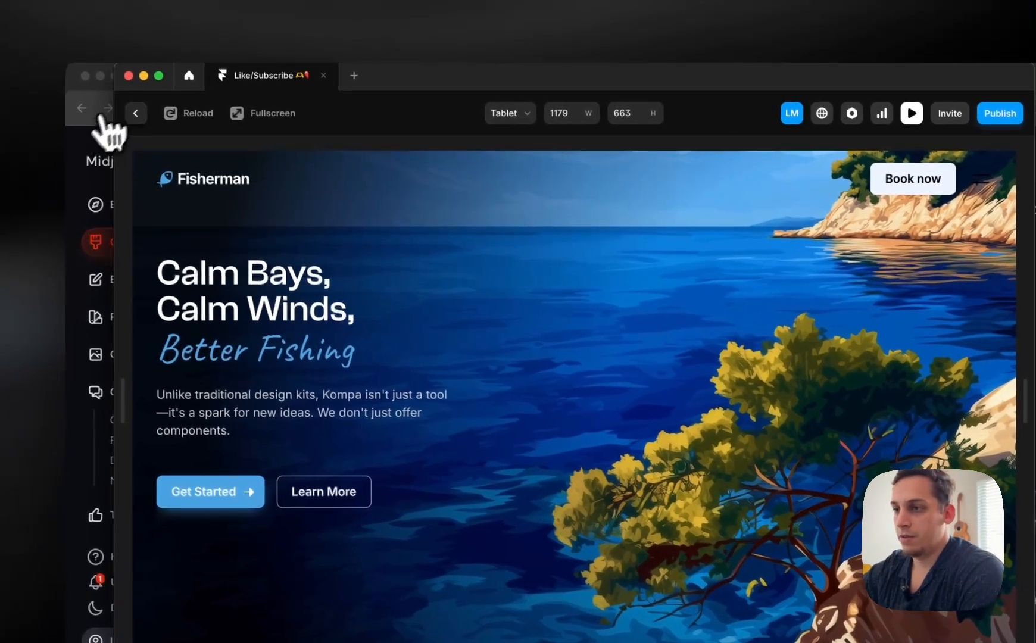
pyautogui.click(85, 93)
# - Add a Scroll Speed effect of 95% to the Container inside the desktop hero's Horizontal 1 stack
pyautogui.click(347, 369)
pyautogui.keyDown('super'); pyautogui.click(548, 331); pyautogui.keyUp('super')
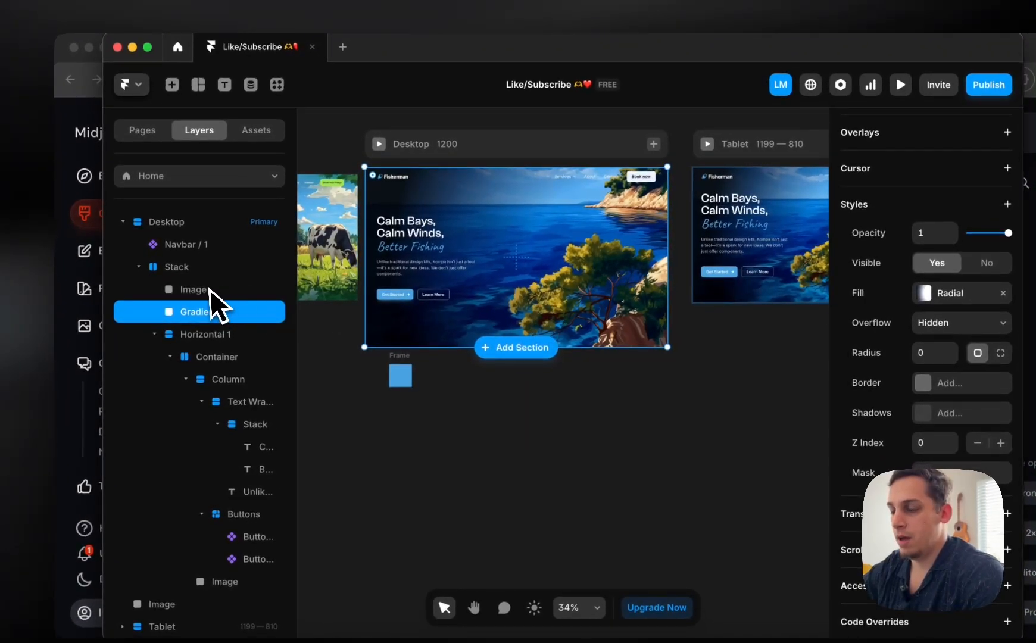
pyautogui.click(204, 290)
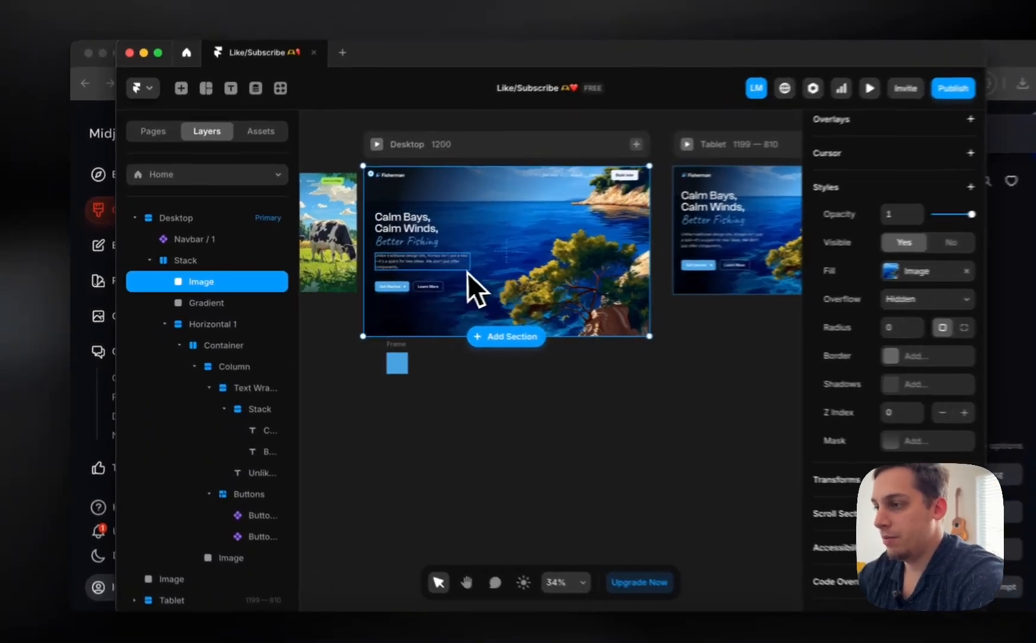
pyautogui.keyDown('super'); pyautogui.click(403, 266); pyautogui.keyUp('super')
pyautogui.click(199, 344)
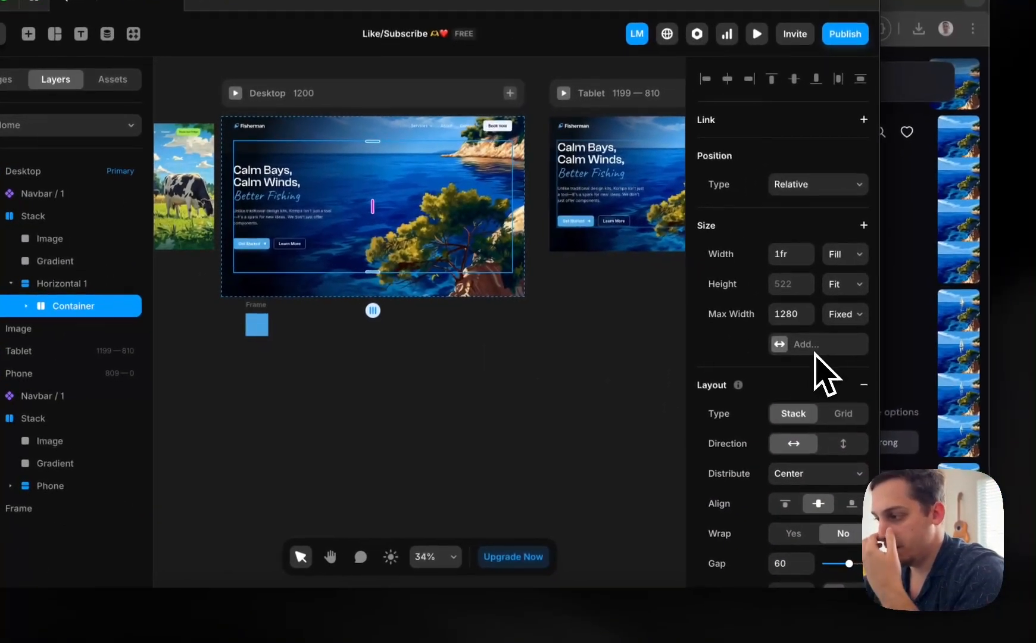
pyautogui.scroll(-4, 970, 411)
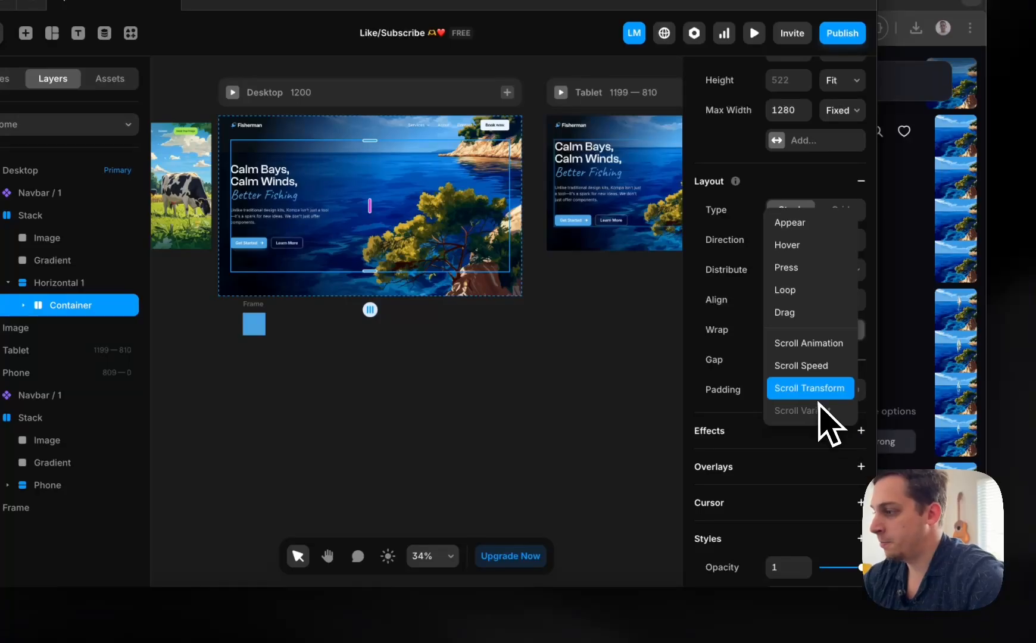
pyautogui.click(802, 368)
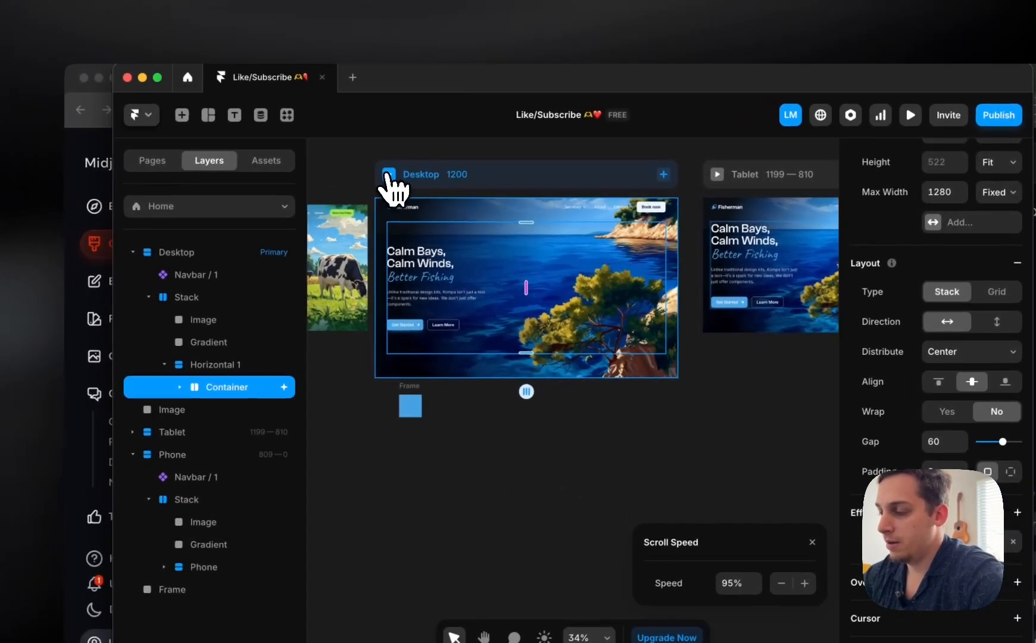
# - Preview the hero and scroll it back and forth to examine the text container's scroll speed effect
pyautogui.click(232, 92)
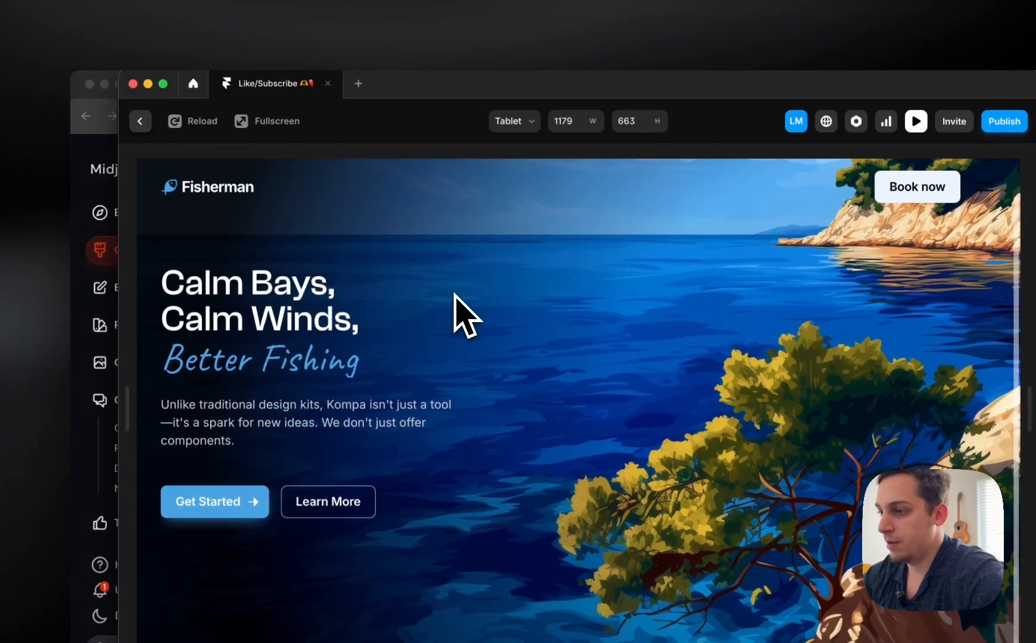
pyautogui.scroll(1, 454, 292)
pyautogui.scroll(-1, 453, 293)
pyautogui.scroll(1, 453, 293)
pyautogui.scroll(-1, 453, 293)
pyautogui.scroll(1, 454, 293)
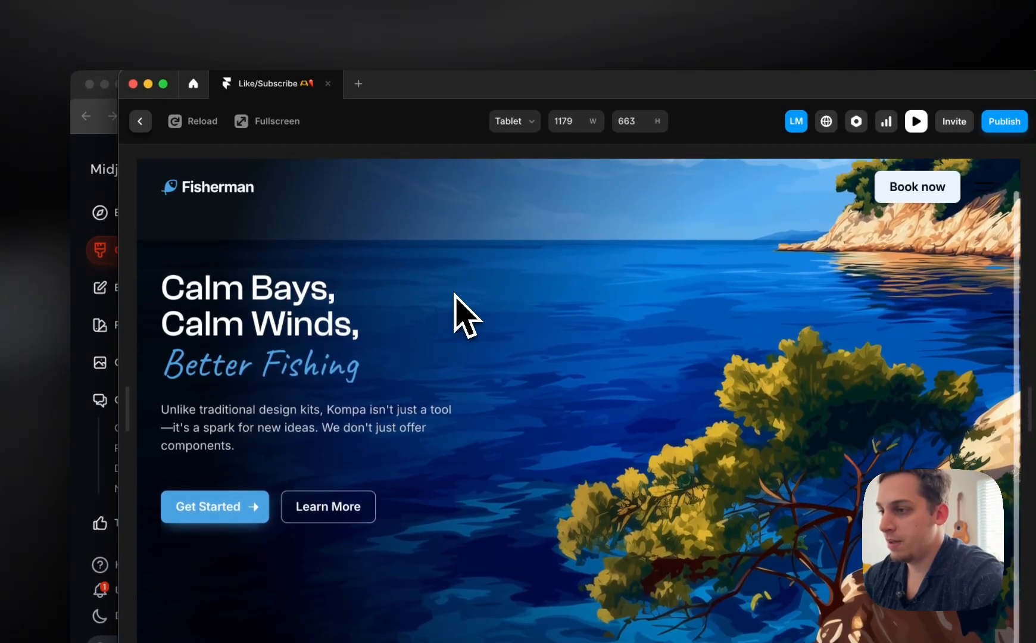
pyautogui.scroll(1, 454, 294)
pyautogui.click(140, 121)
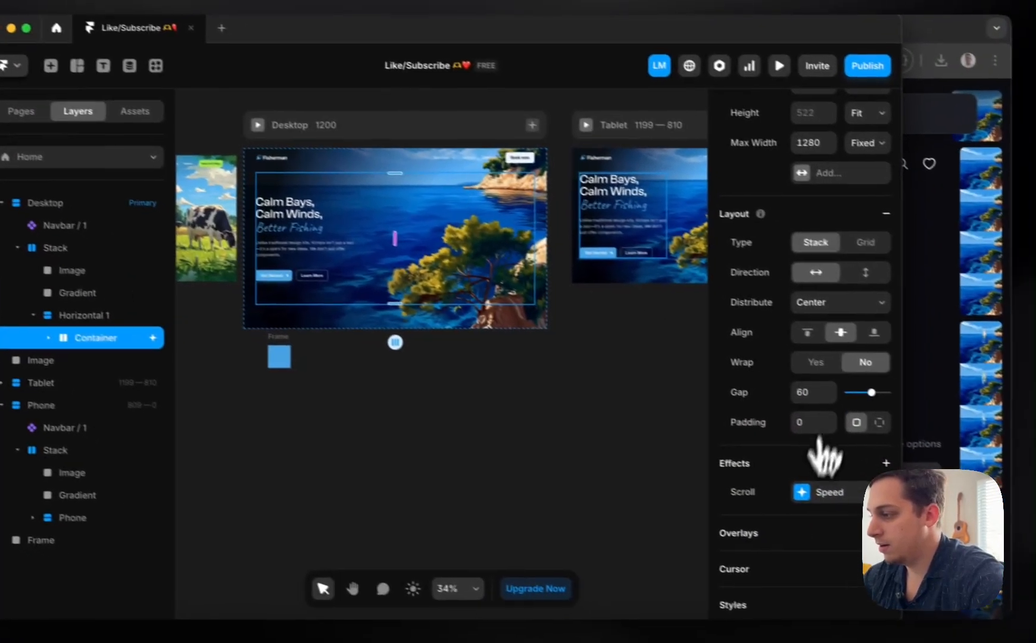
# - Set the hero Container's Scroll Speed to 85%
pyautogui.click(805, 487)
pyautogui.click(632, 524)
pyautogui.doubleClick(615, 524)
pyautogui.write('85')
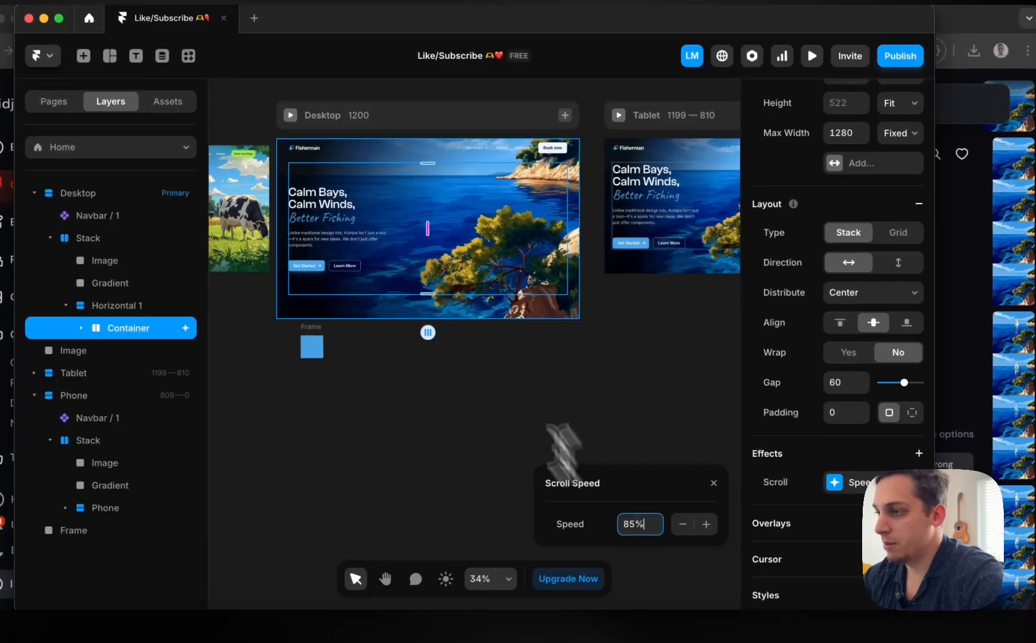
# - Preview the page again to check the slower hero content motion, and return to the canvas
pyautogui.click(269, 115)
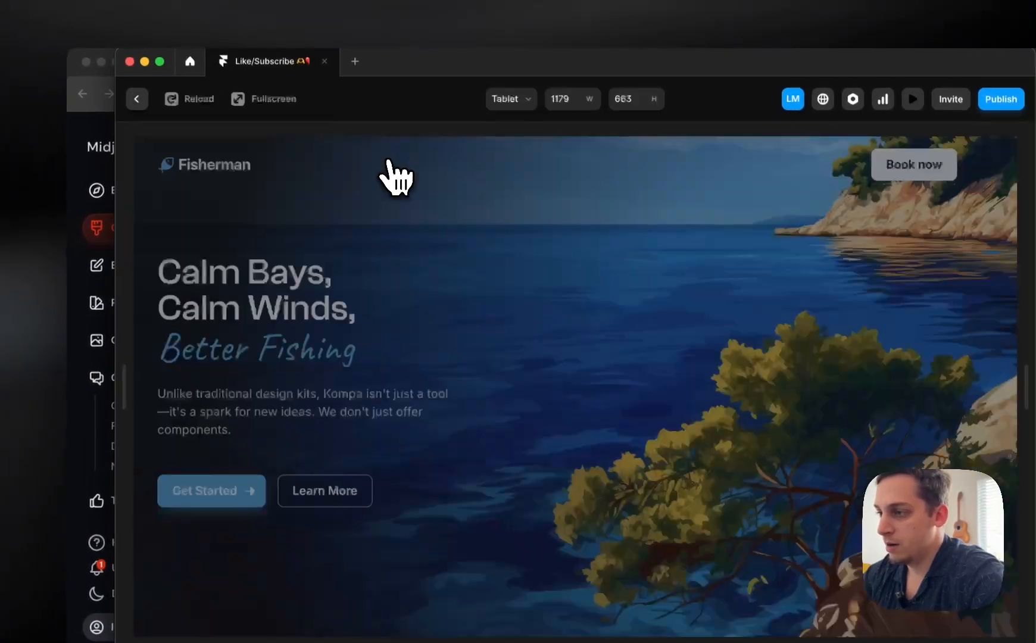
pyautogui.scroll(2, 424, 302)
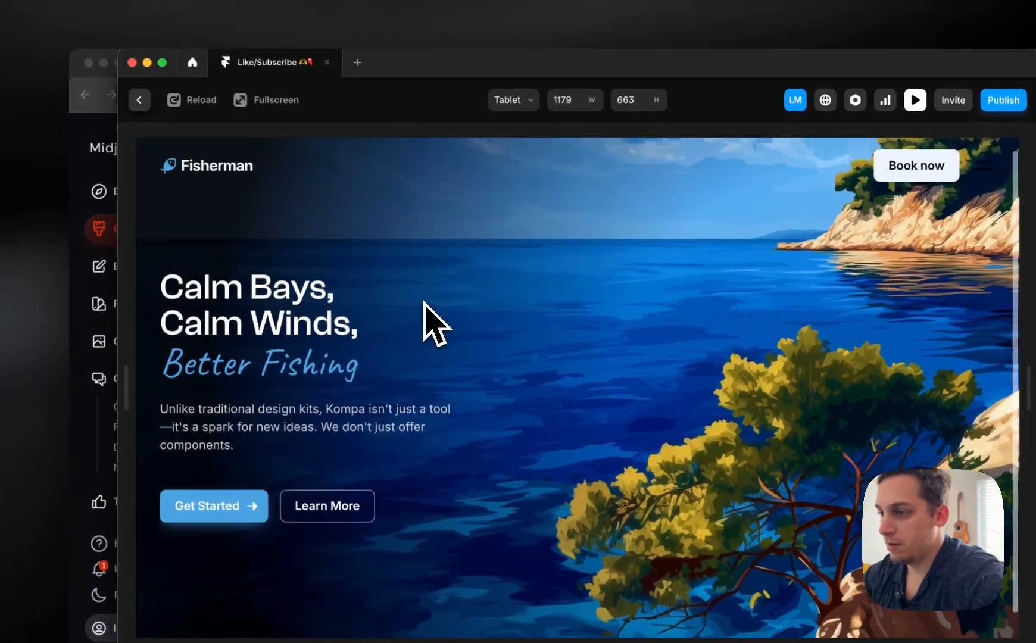
pyautogui.scroll(2, 424, 303)
pyautogui.scroll(-2, 423, 302)
pyautogui.scroll(2, 423, 303)
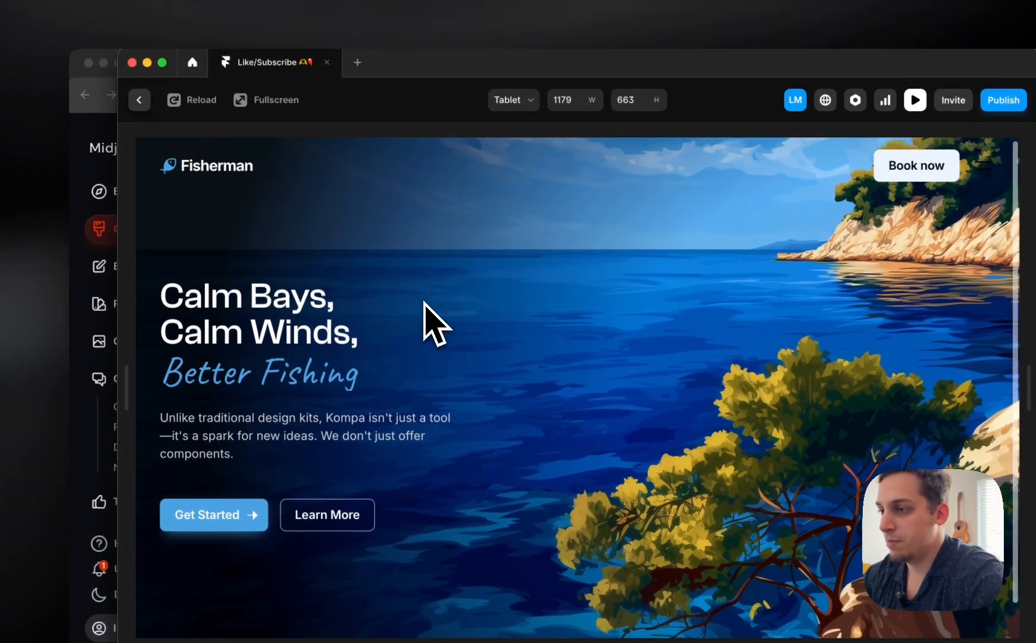
pyautogui.click(149, 104)
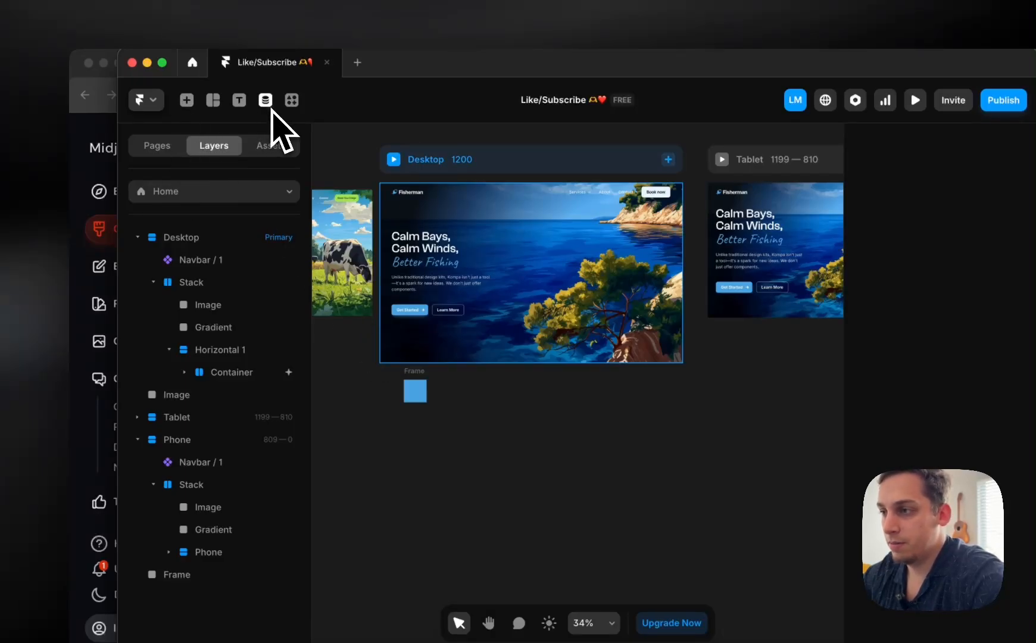
# - Insert two Kompa Horizontal content blocks below the desktop hero and close the plugin
pyautogui.click(291, 100)
pyautogui.click(444, 419)
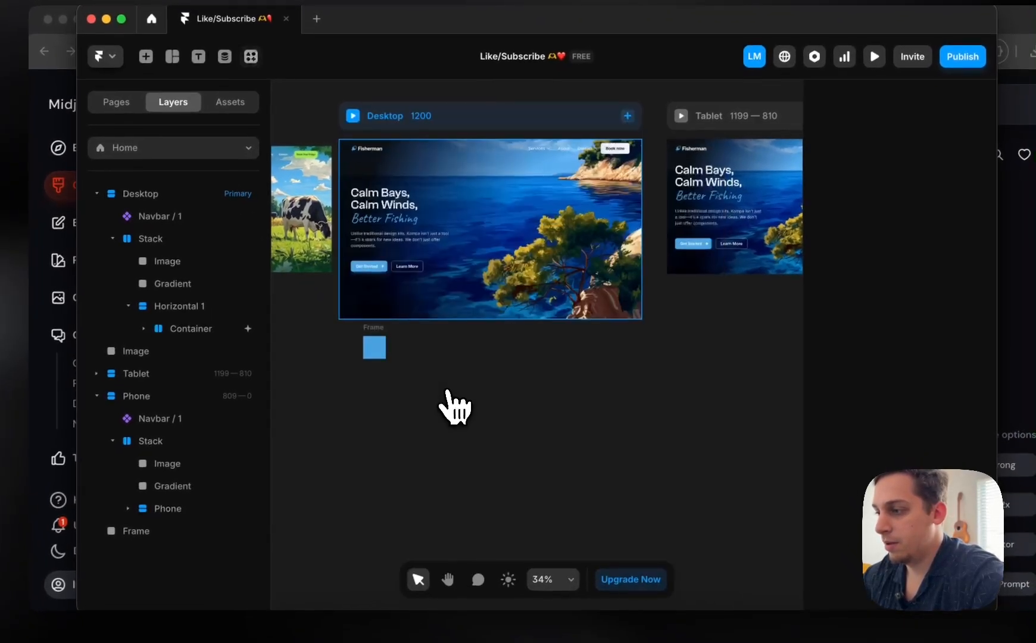
pyautogui.click(436, 306)
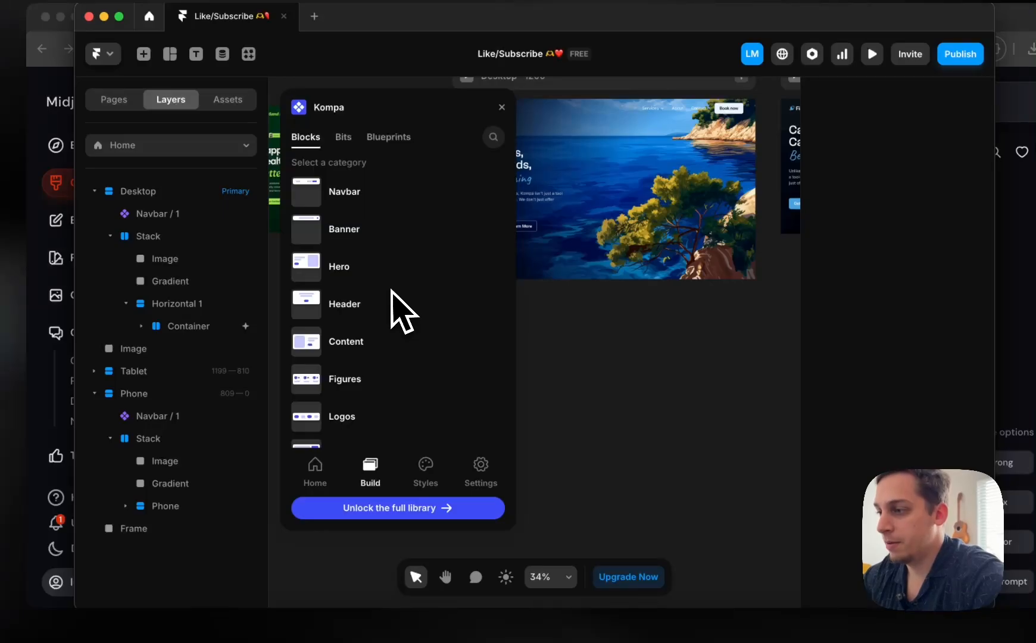
pyautogui.click(354, 348)
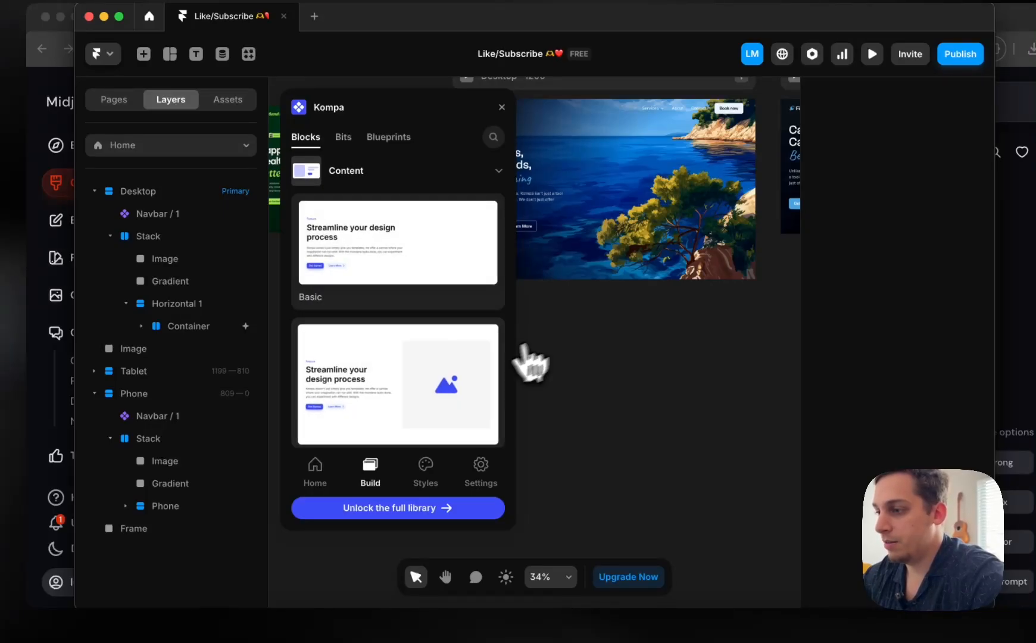
pyautogui.scroll(-5, 447, 359)
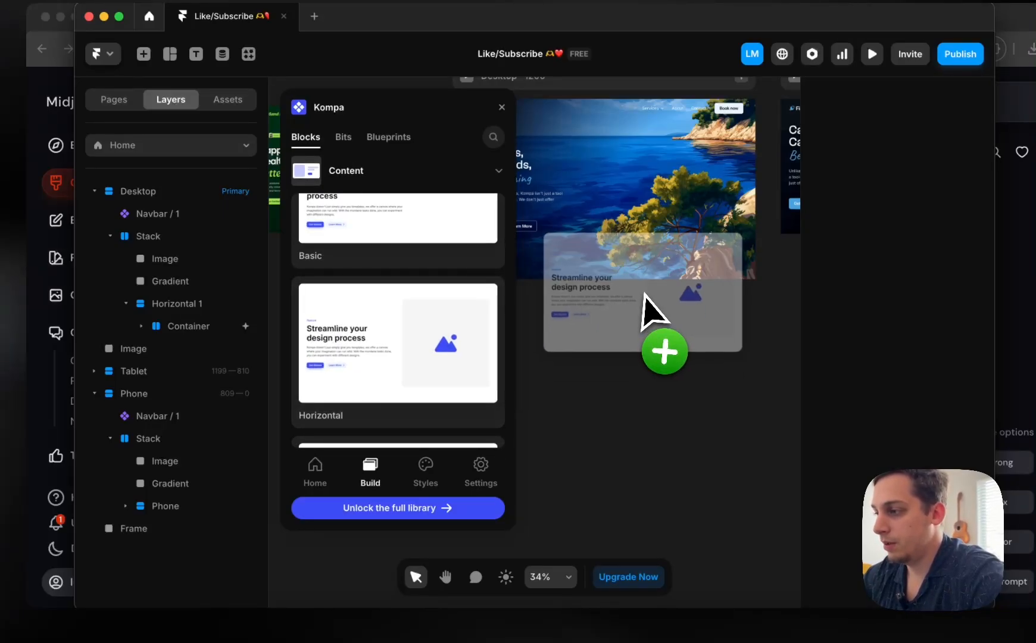
pyautogui.moveTo(600, 281); pyautogui.dragTo(599, 283)
pyautogui.moveTo(597, 338); pyautogui.dragTo(114, 353)
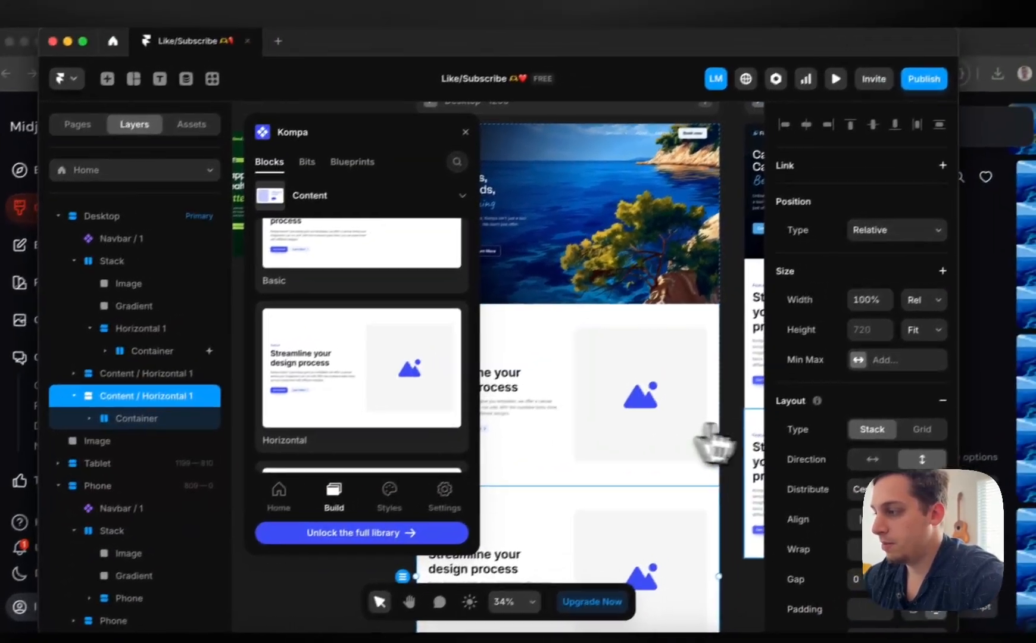
pyautogui.click(813, 360)
pyautogui.click(447, 145)
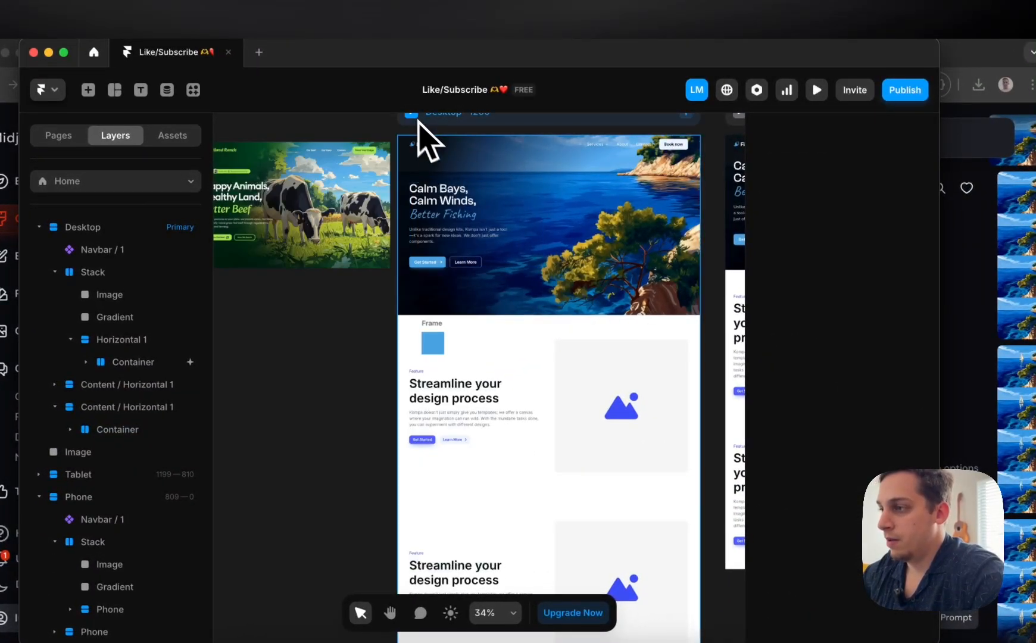
# - Preview the longer page, scrolling past the hero into the content sections and back, and exit the preview
pyautogui.press('super+p')
pyautogui.scroll(-3, 416, 370)
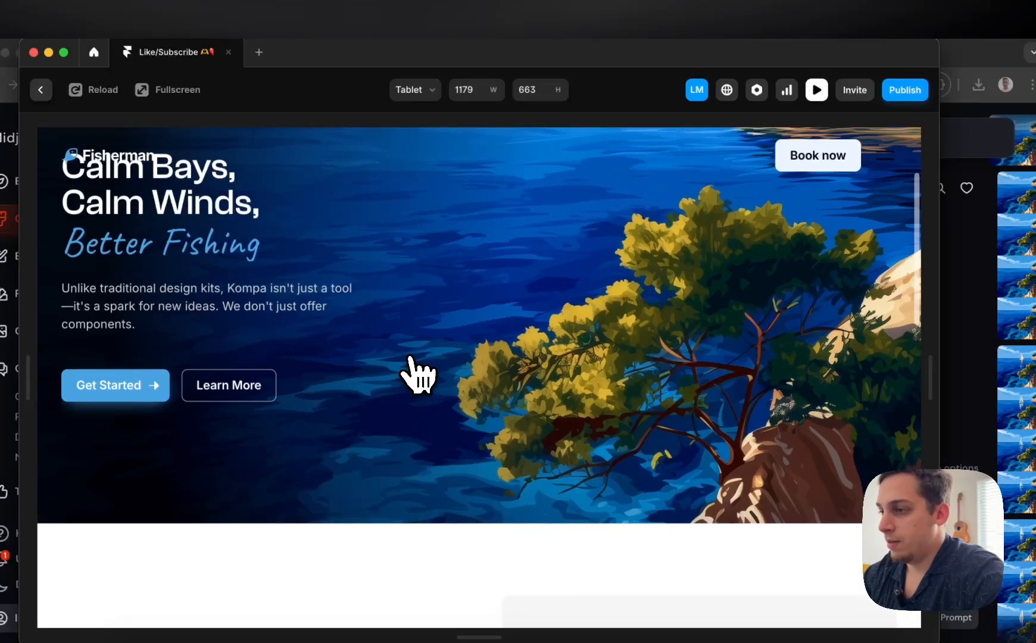
pyautogui.scroll(3, 417, 374)
pyautogui.scroll(-5, 417, 373)
pyautogui.scroll(-3, 417, 374)
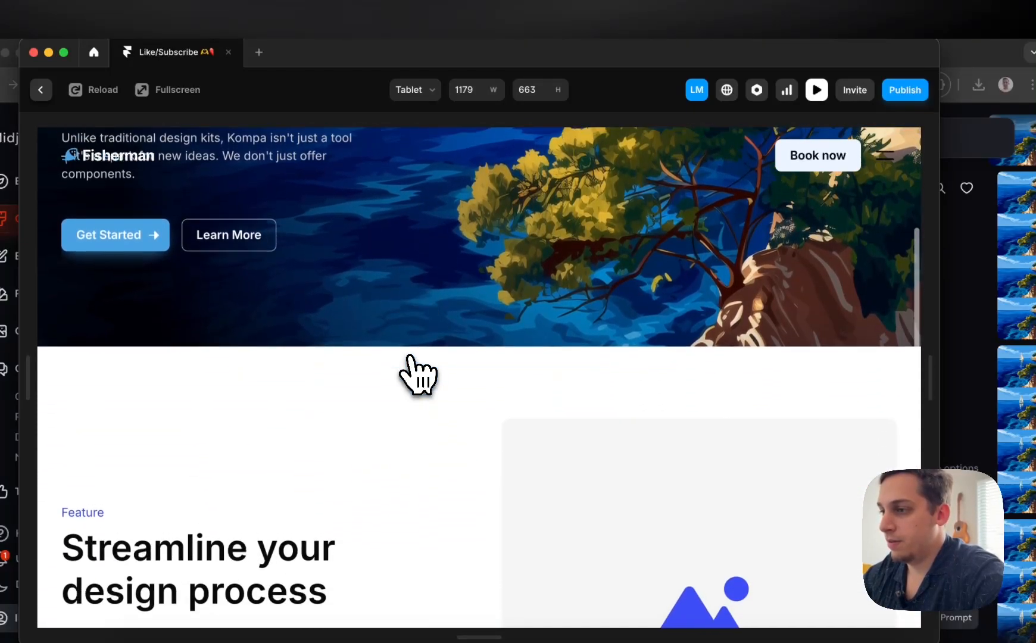
pyautogui.scroll(6, 417, 369)
pyautogui.click(40, 89)
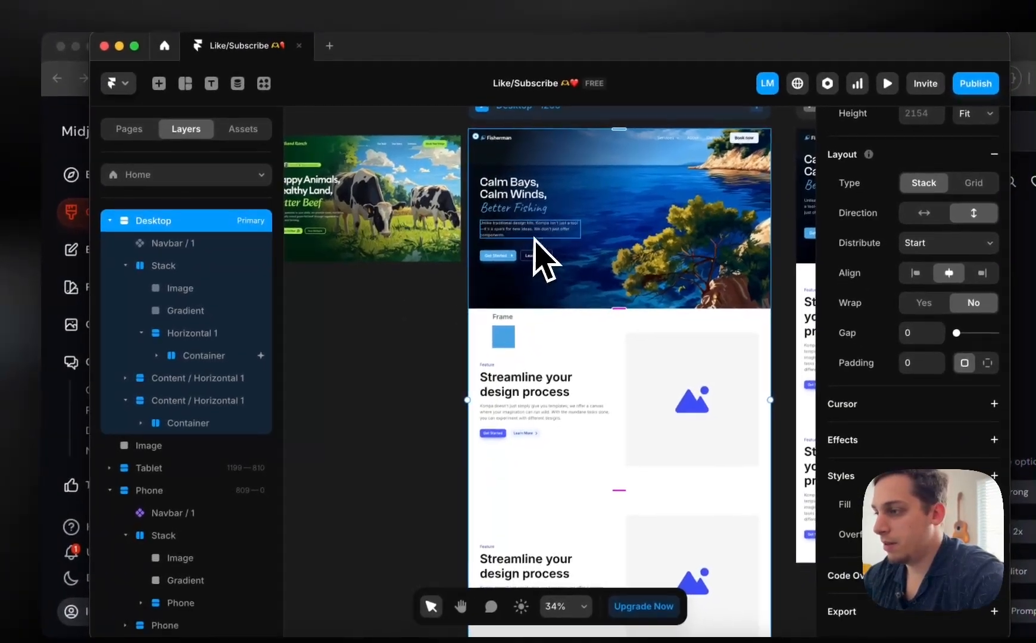
# - Set the Scroll Speed effect on the desktop hero's Container to 110%
pyautogui.click(561, 274)
pyautogui.click(230, 351)
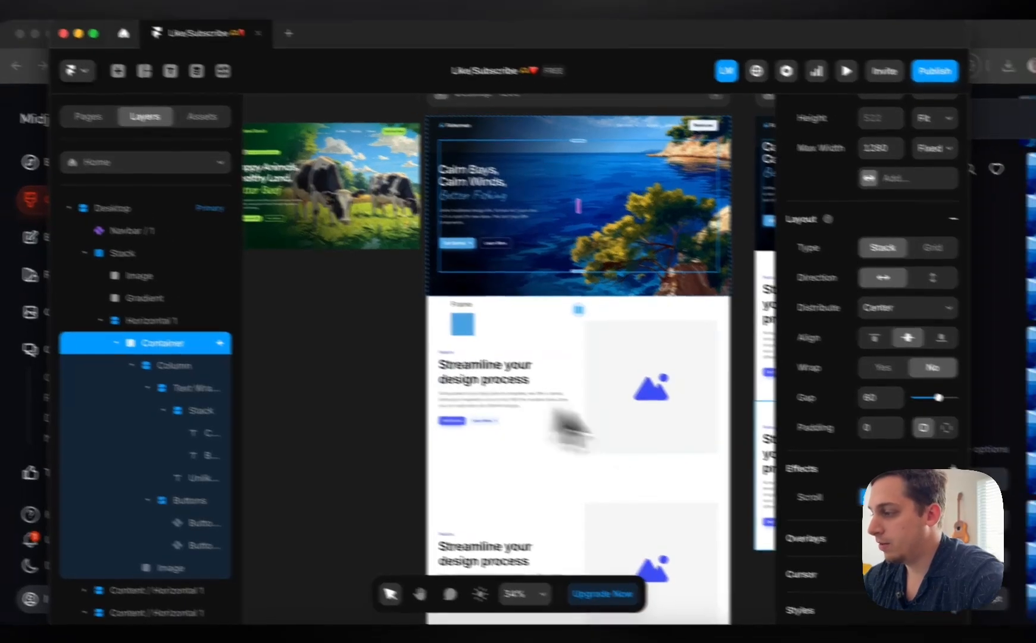
pyautogui.click(924, 506)
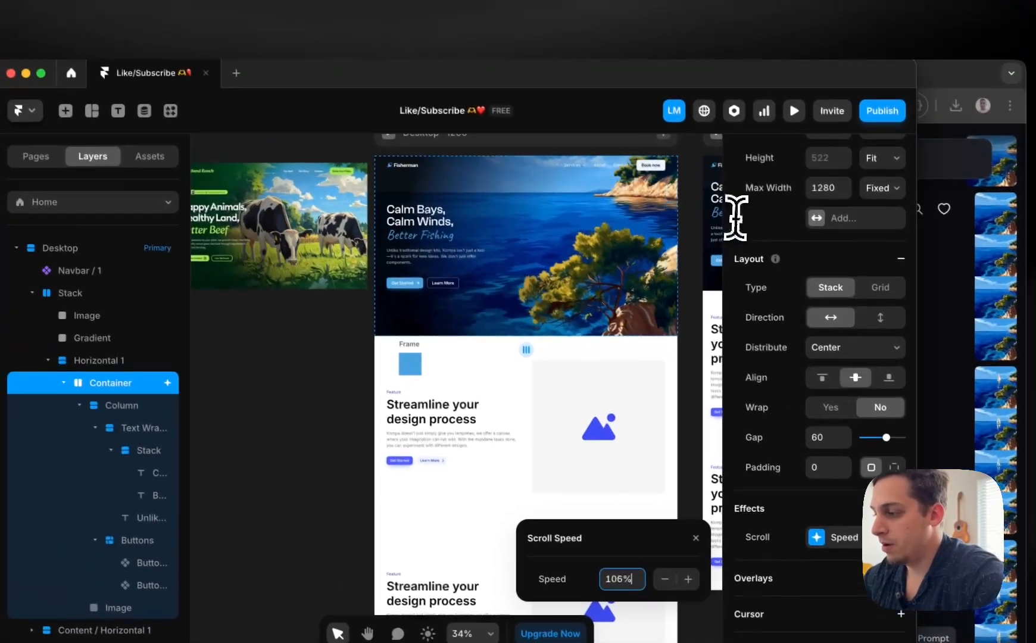
pyautogui.press('Up')
pyautogui.scroll(2, 452, 179)
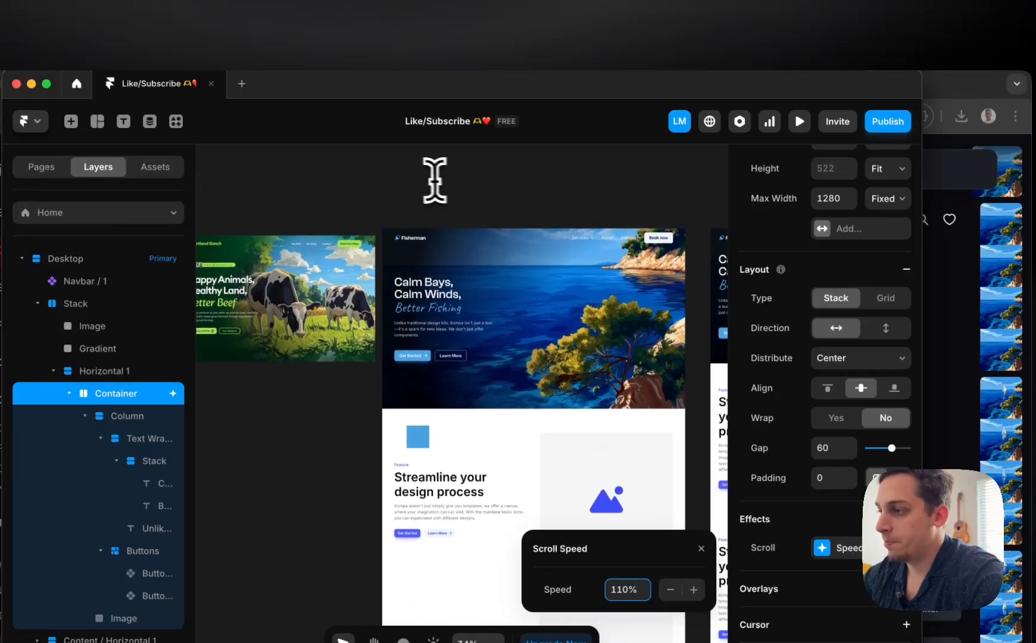
# - Preview the tablet page, scroll repeatedly between the hero and the first content section to check the hero's scroll speed, and exit the preview
pyautogui.click(396, 209)
pyautogui.scroll(-5, 429, 340)
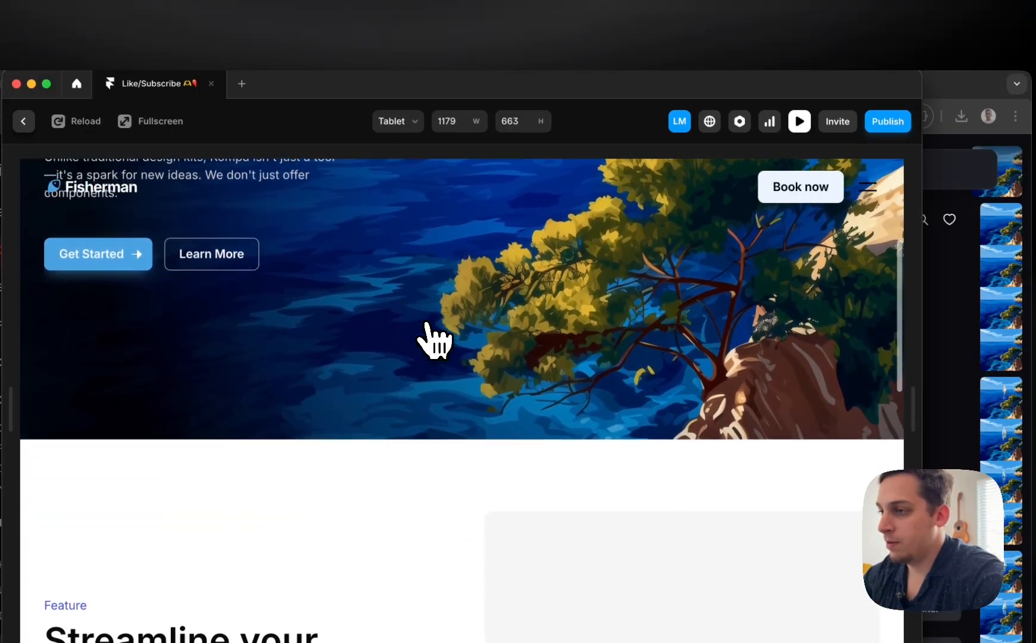
pyautogui.scroll(2, 433, 340)
pyautogui.scroll(1, 427, 324)
pyautogui.scroll(-3, 426, 323)
pyautogui.scroll(5, 426, 324)
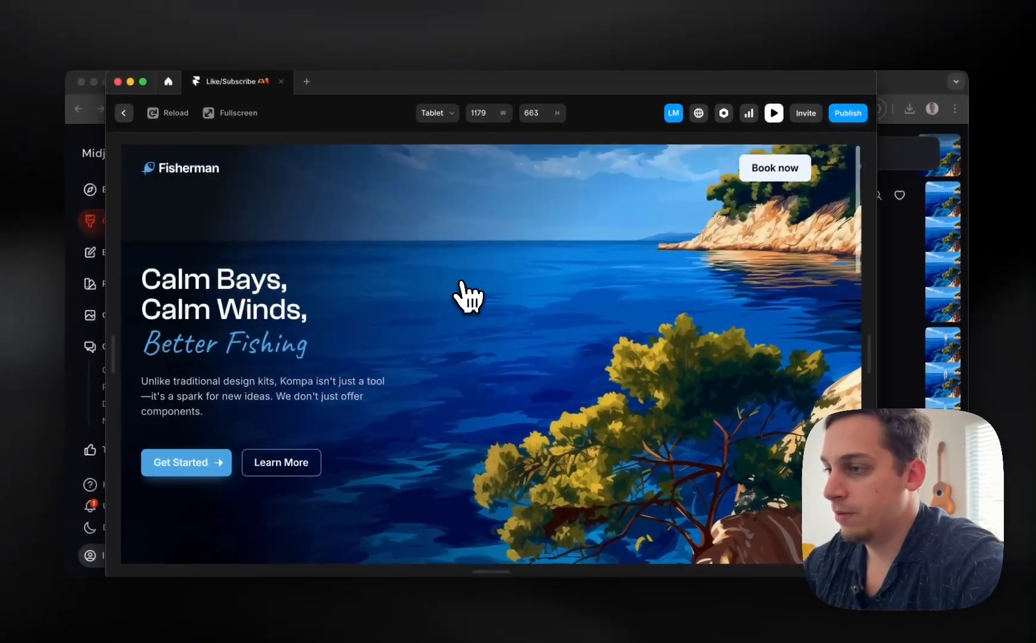
pyautogui.scroll(-3, 426, 324)
pyautogui.scroll(-4, 470, 293)
pyautogui.scroll(5, 470, 294)
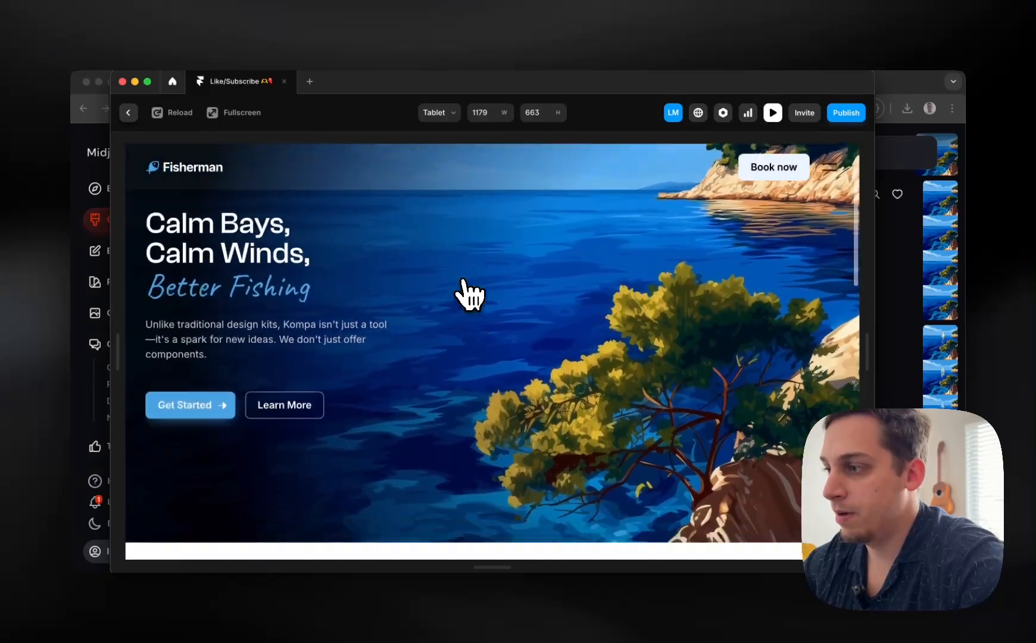
pyautogui.scroll(-4, 470, 294)
pyautogui.scroll(5, 463, 280)
pyautogui.scroll(-4, 464, 280)
pyautogui.scroll(4, 464, 280)
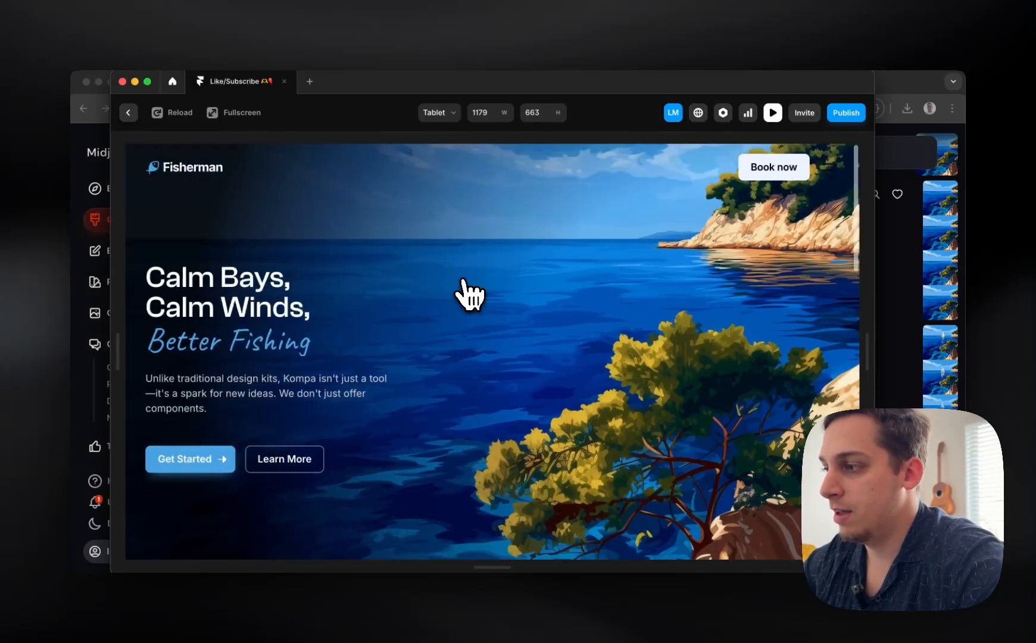
pyautogui.scroll(-2, 463, 280)
pyautogui.scroll(3, 470, 293)
pyautogui.scroll(-5, 470, 293)
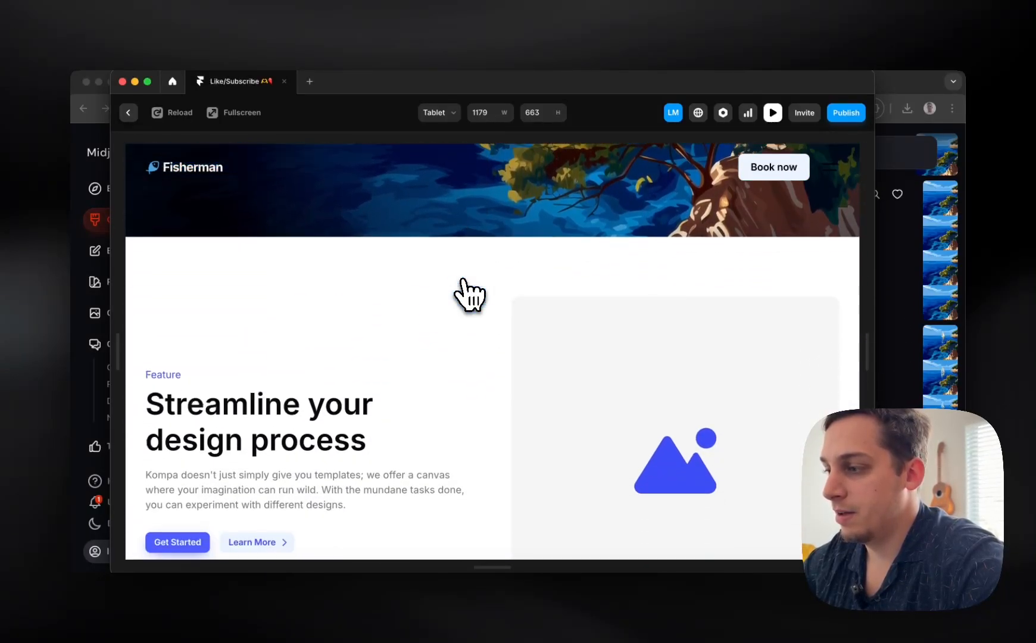
pyautogui.scroll(1, 471, 293)
pyautogui.scroll(3, 470, 294)
pyautogui.scroll(-2, 471, 293)
pyautogui.scroll(2, 470, 293)
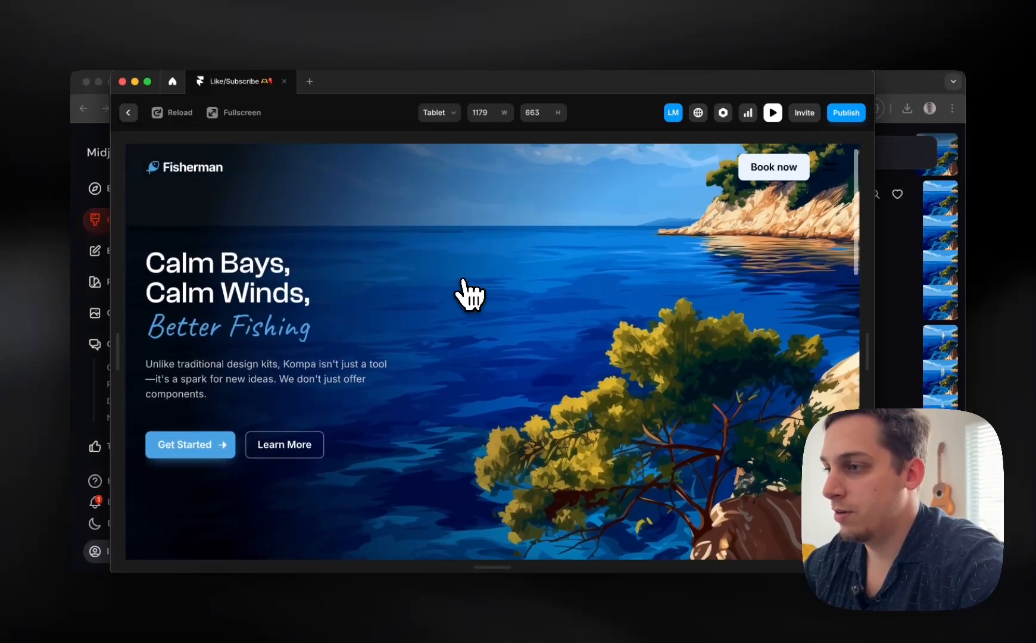
pyautogui.scroll(-1, 470, 294)
pyautogui.scroll(2, 469, 294)
pyautogui.scroll(-3, 469, 294)
pyautogui.scroll(3, 469, 294)
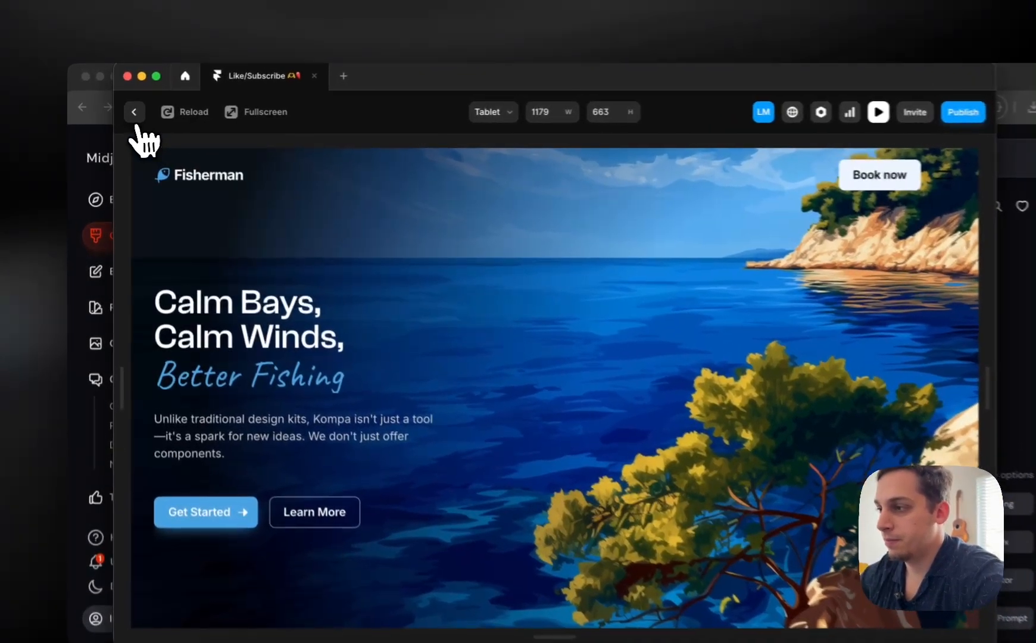
pyautogui.click(135, 113)
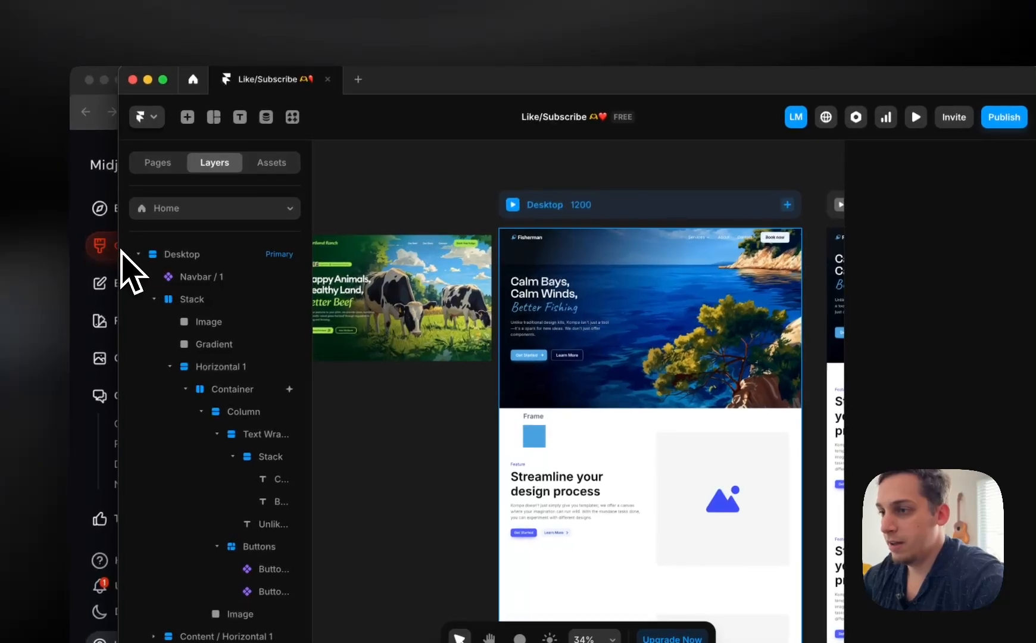
# - Open the navbar component from the tablet breakpoint and set the Tablet variant's hamburger menu Background to #FFFFFF
pyautogui.moveTo(114, 253); pyautogui.dragTo(65, 253)
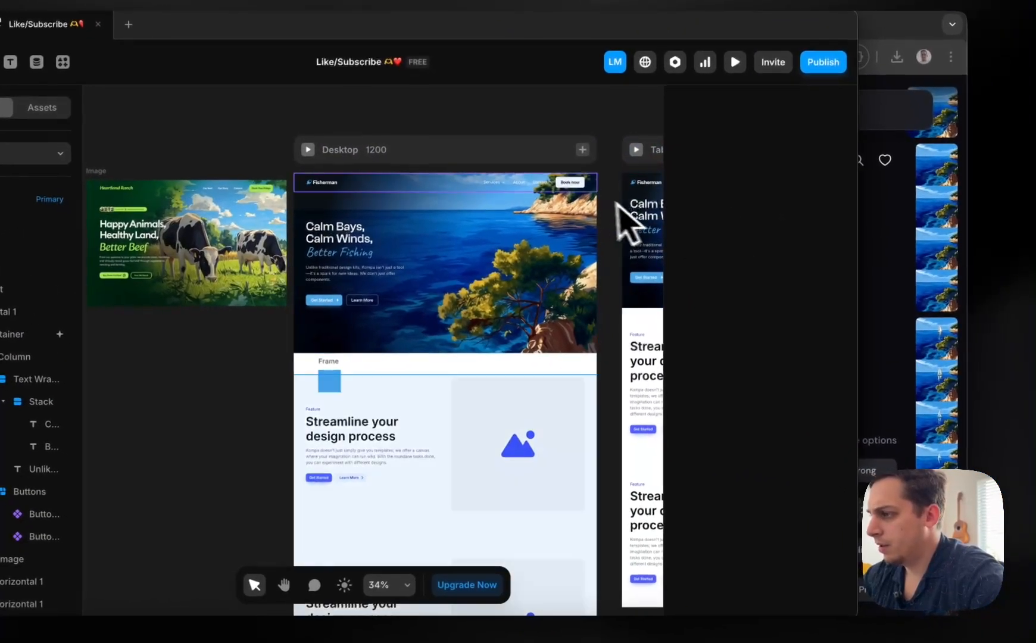
pyautogui.hscroll(3, 755, 246)
pyautogui.hscroll(3, 572, 188)
pyautogui.scroll(5, 521, 185)
pyautogui.doubleClick(500, 188)
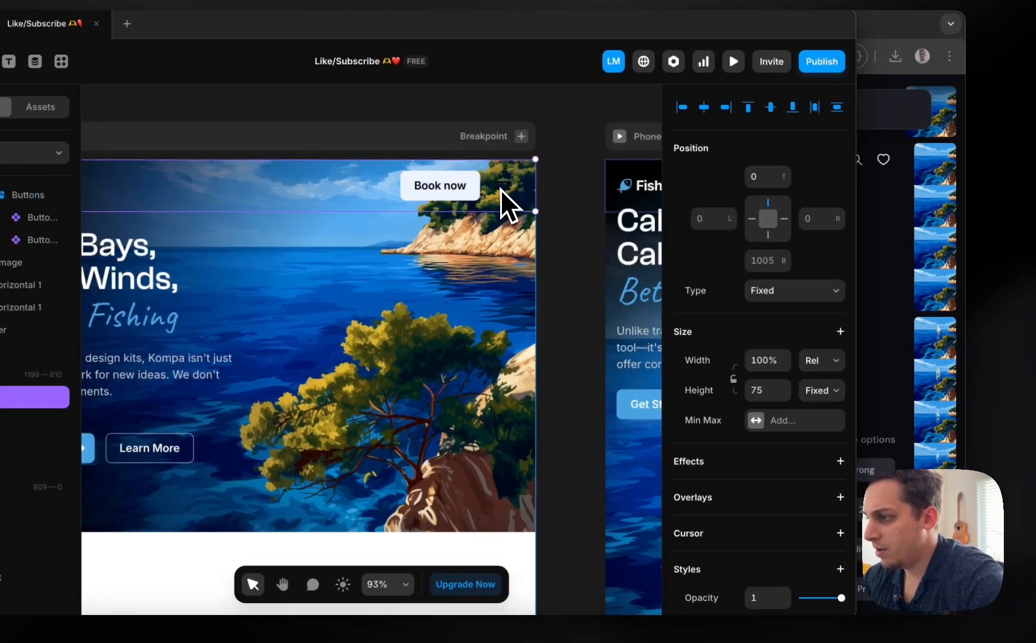
pyautogui.click(610, 354)
pyautogui.scroll(-5, 773, 428)
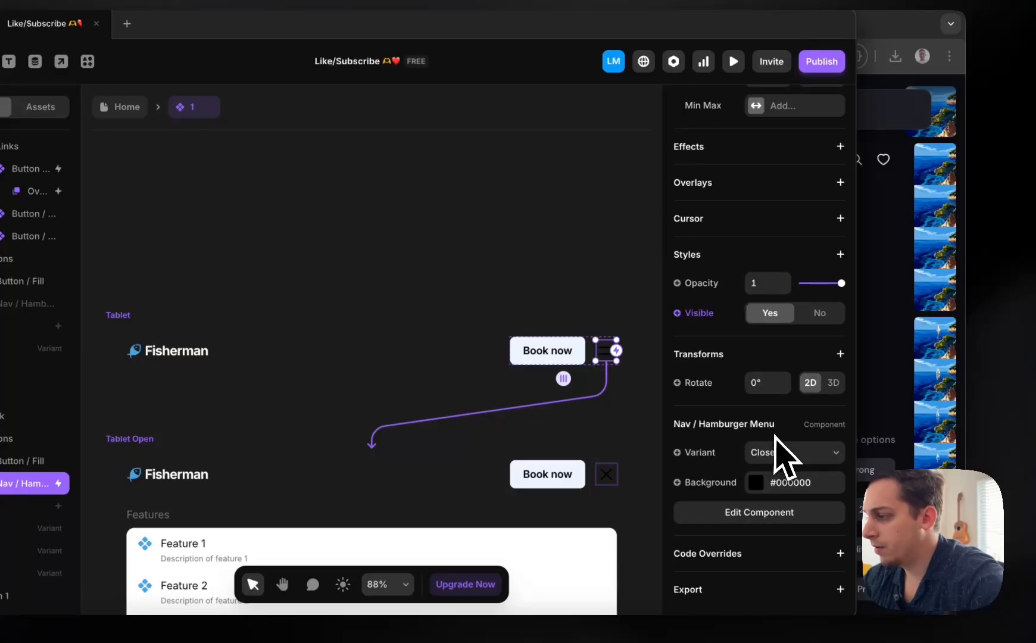
pyautogui.click(754, 486)
pyautogui.moveTo(631, 442); pyautogui.dragTo(417, 330)
pyautogui.hscroll(3, 333, 259)
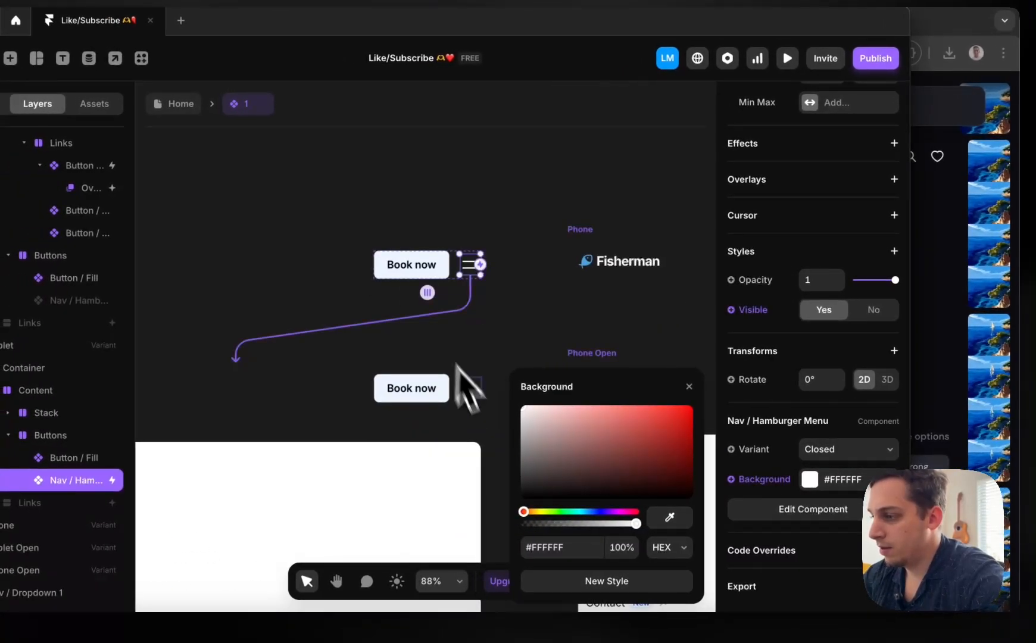
# - Give the Phone variant's hamburger menu a near-white Background, and return to the Home page
pyautogui.click(470, 388)
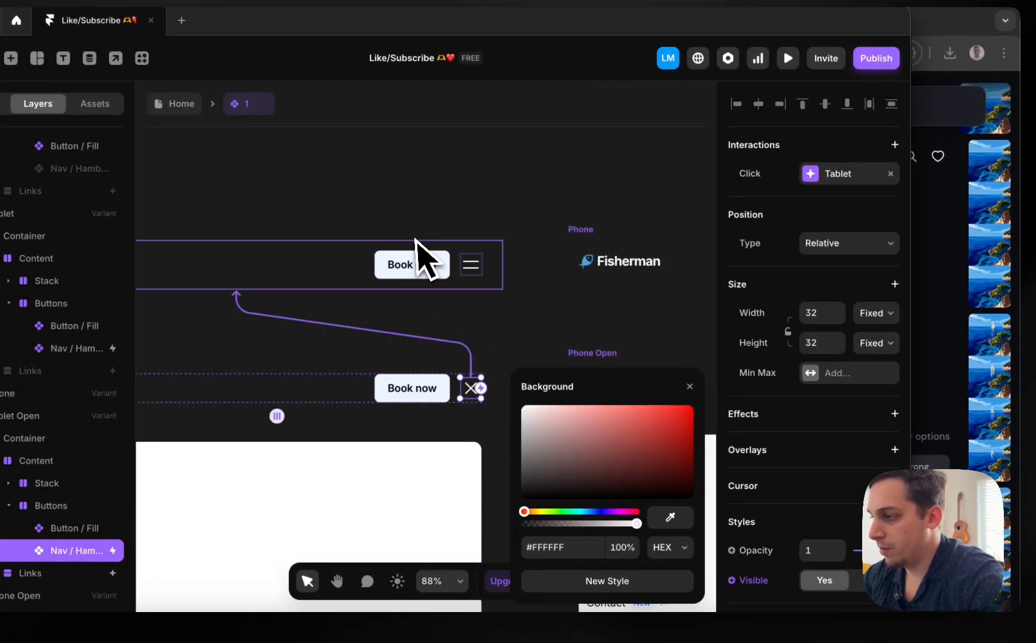
pyautogui.click(510, 273)
pyautogui.scroll(-5, 512, 274)
pyautogui.hscroll(2, 512, 274)
pyautogui.click(540, 261)
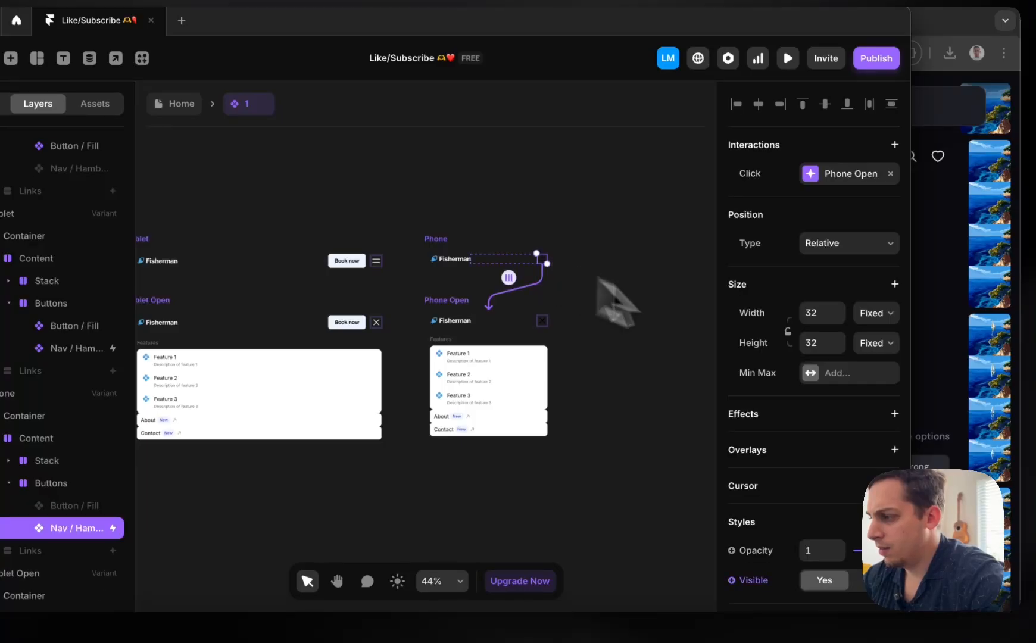
pyautogui.scroll(-5, 822, 410)
pyautogui.click(810, 479)
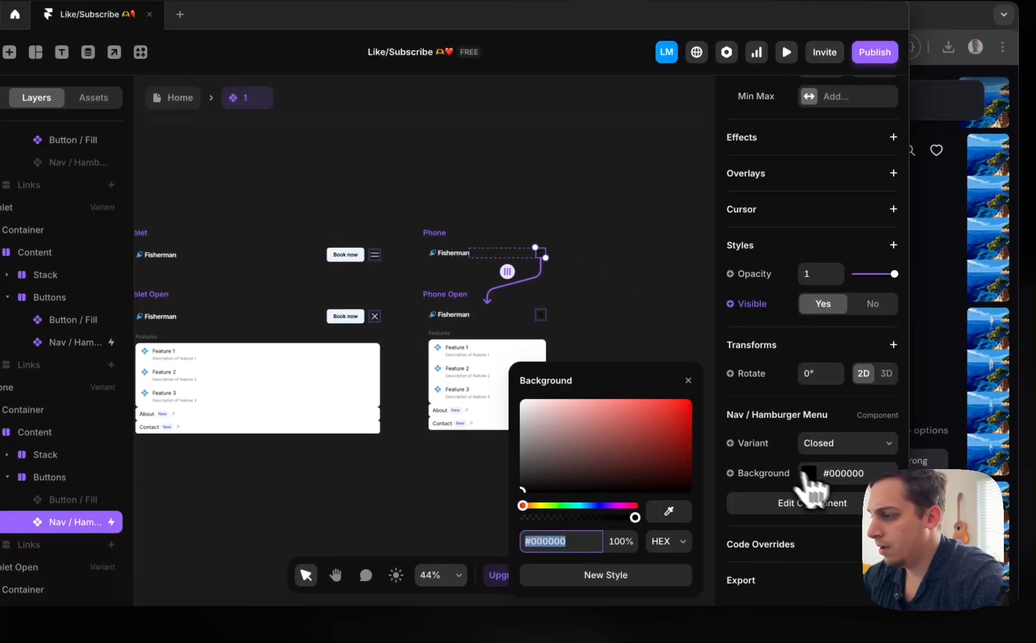
pyautogui.click(541, 314)
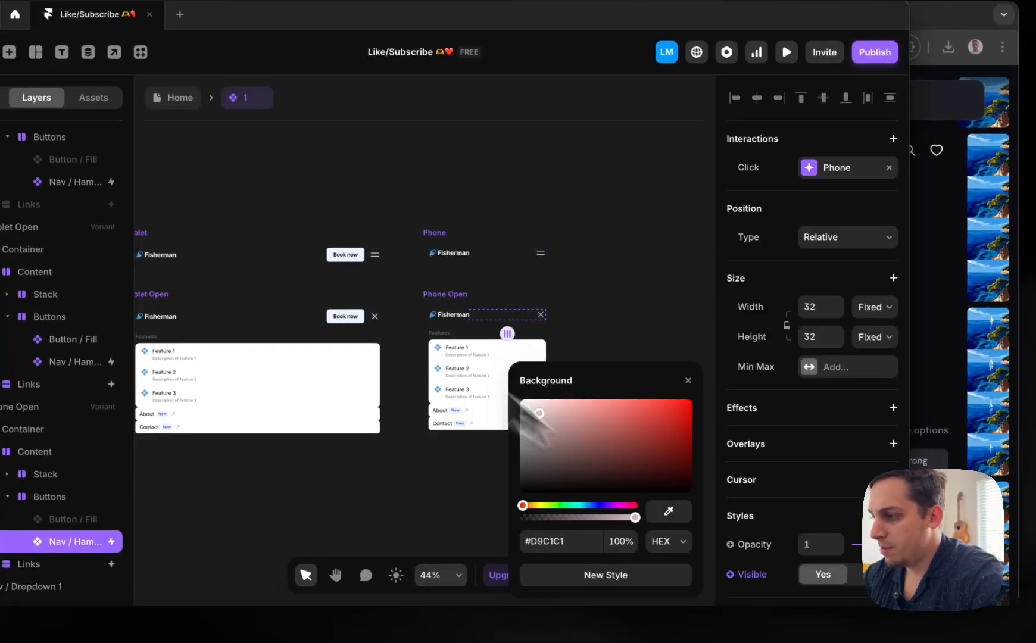
pyautogui.moveTo(510, 395); pyautogui.dragTo(493, 376)
pyautogui.click(353, 205)
pyautogui.hscroll(-10, 352, 179)
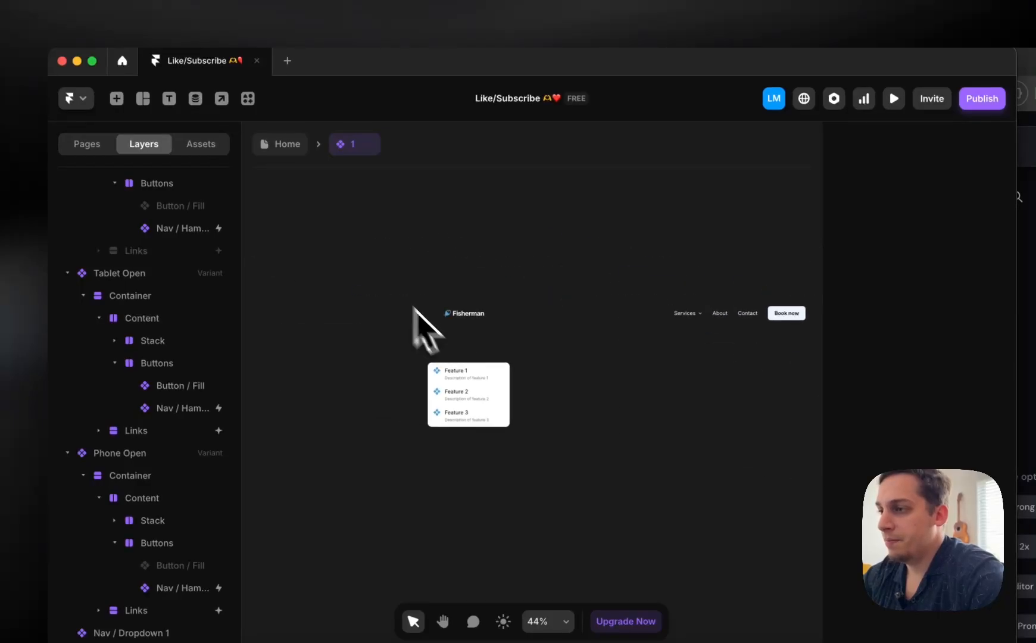
pyautogui.click(283, 145)
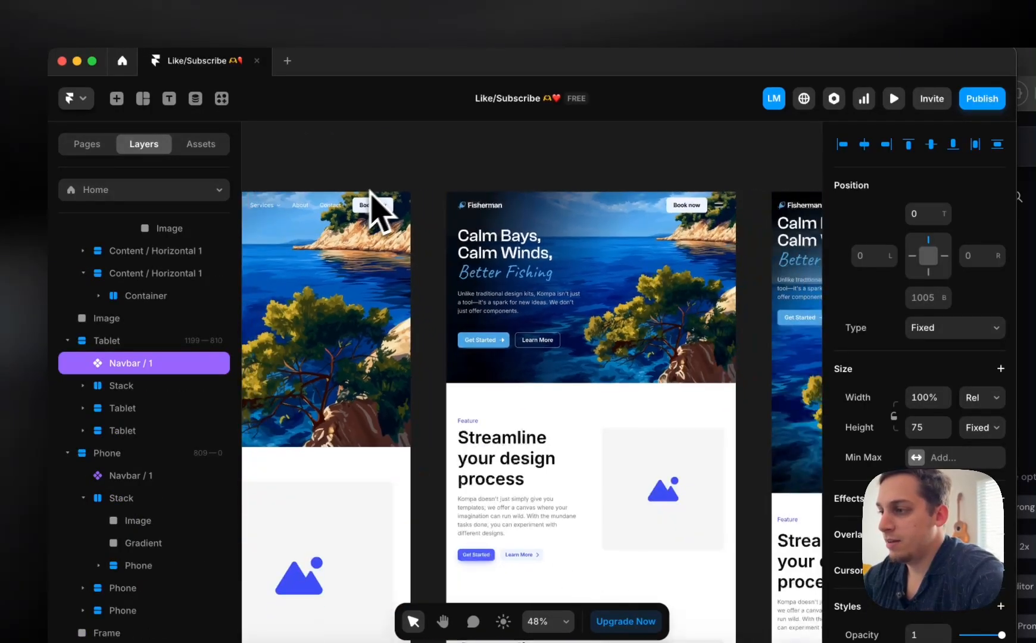
# - Delete the Heartland Ranch reference image beside the desktop page, after a close look at it
pyautogui.hscroll(-10, 418, 180)
pyautogui.click(453, 265)
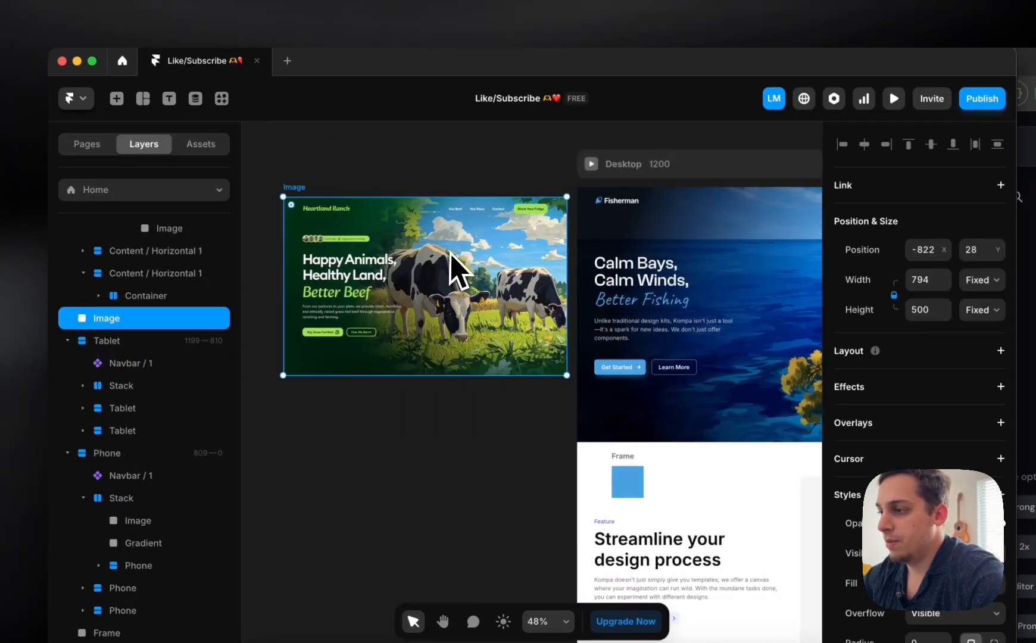
pyautogui.hscroll(2, 452, 263)
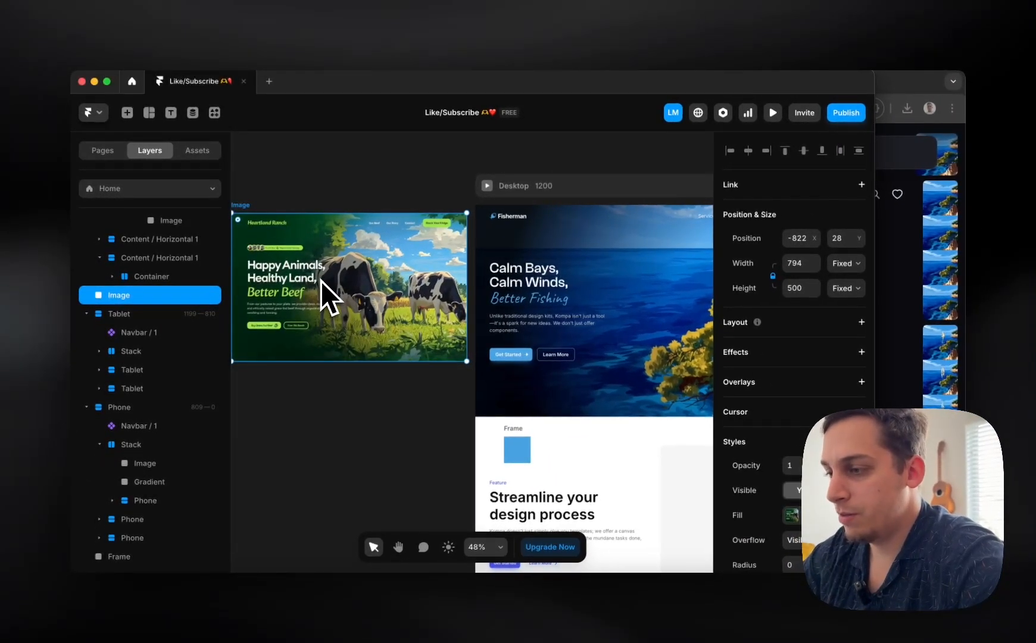
pyautogui.scroll(5, 265, 259)
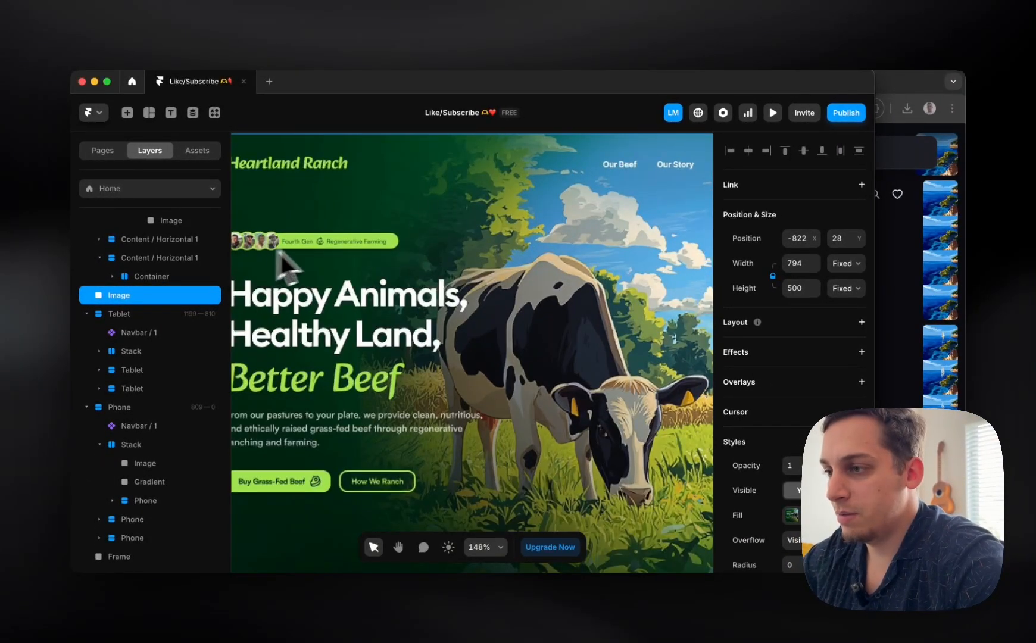
pyautogui.scroll(-5, 274, 253)
pyautogui.press('Delete')
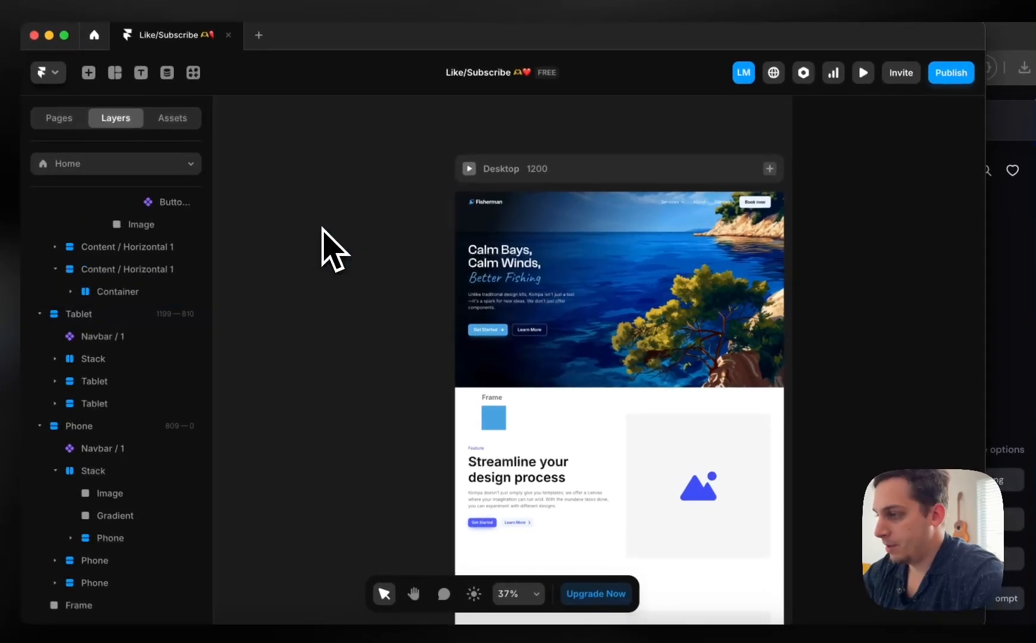
# - Delete both Content / Horizontal 1 sections below the desktop hero and the small blue square frame
pyautogui.click(518, 413)
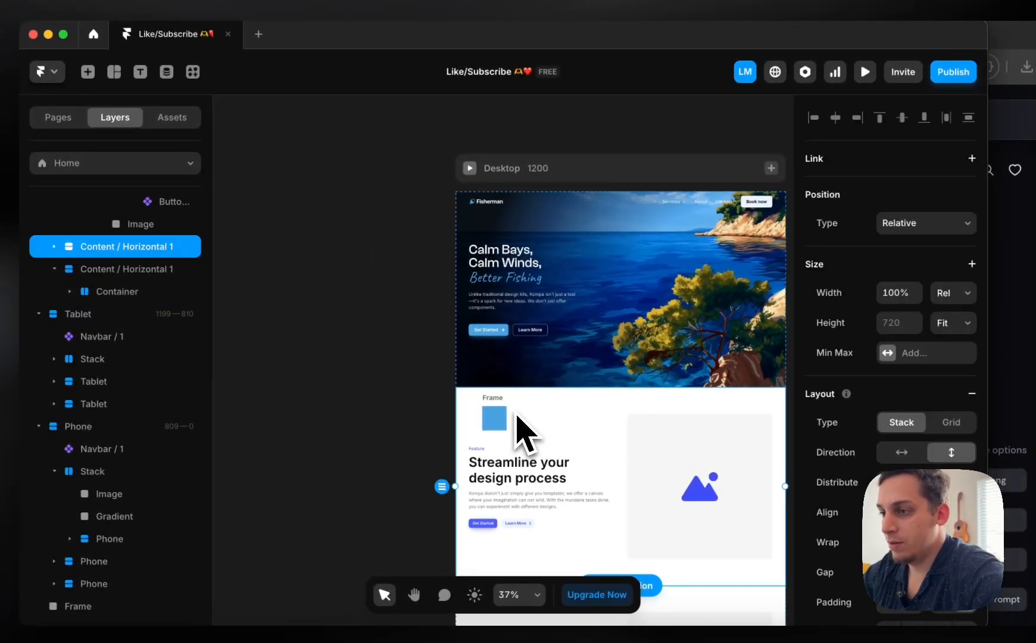
pyautogui.press('Delete')
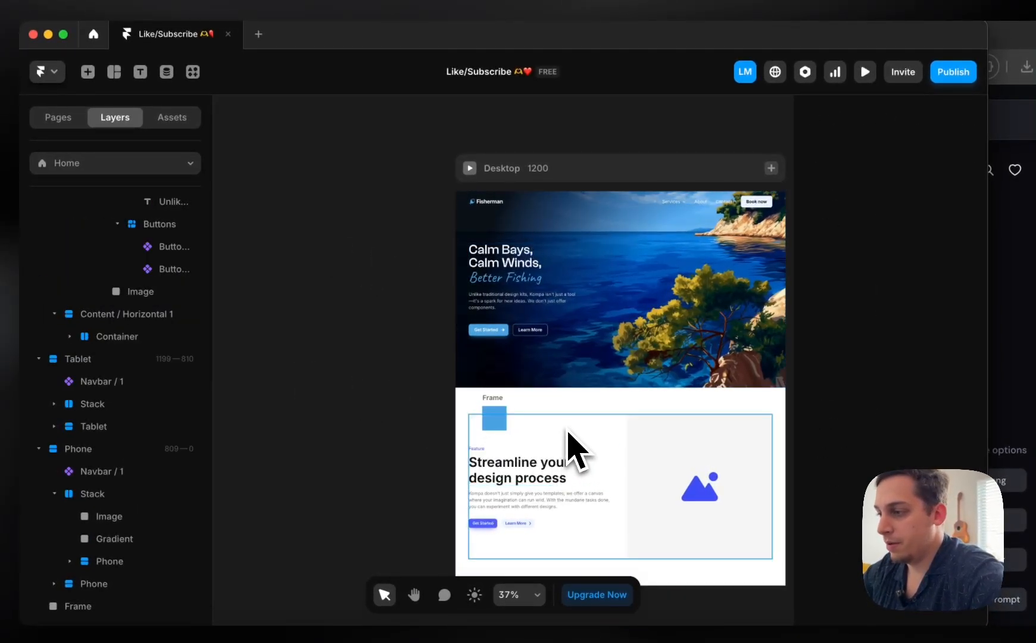
pyautogui.click(588, 421)
pyautogui.press('Delete')
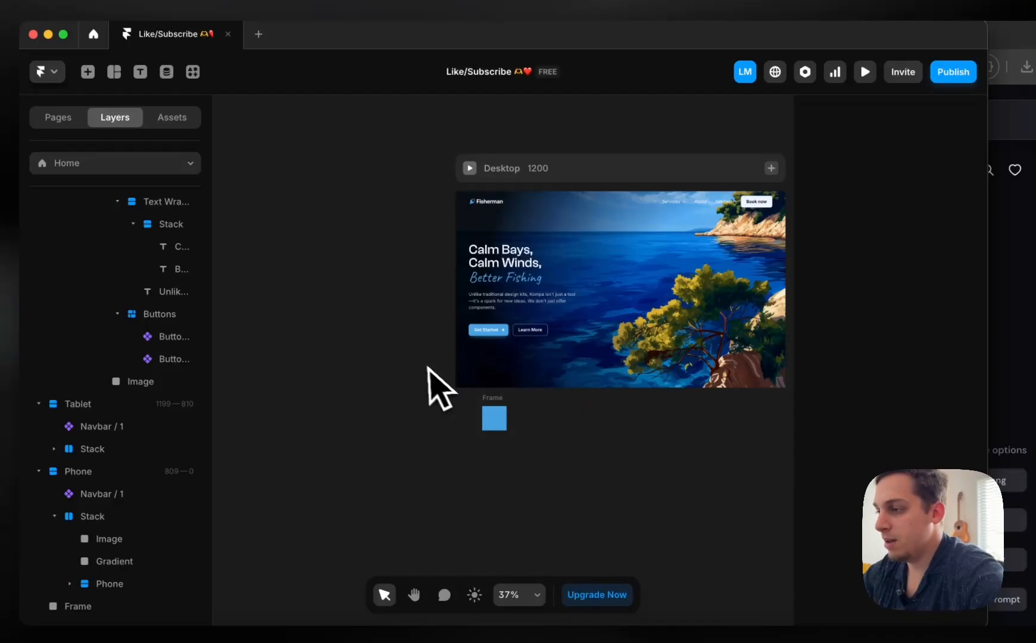
pyautogui.click(495, 426)
pyautogui.press('Delete')
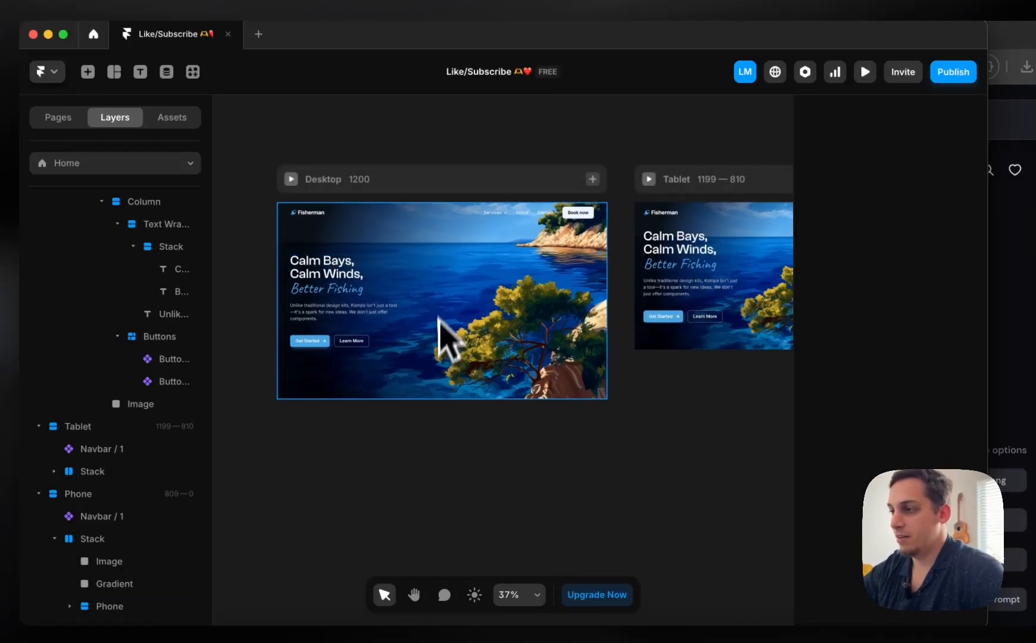
# - Preview the Desktop breakpoint and check the navbar's Services dropdown
pyautogui.click(292, 180)
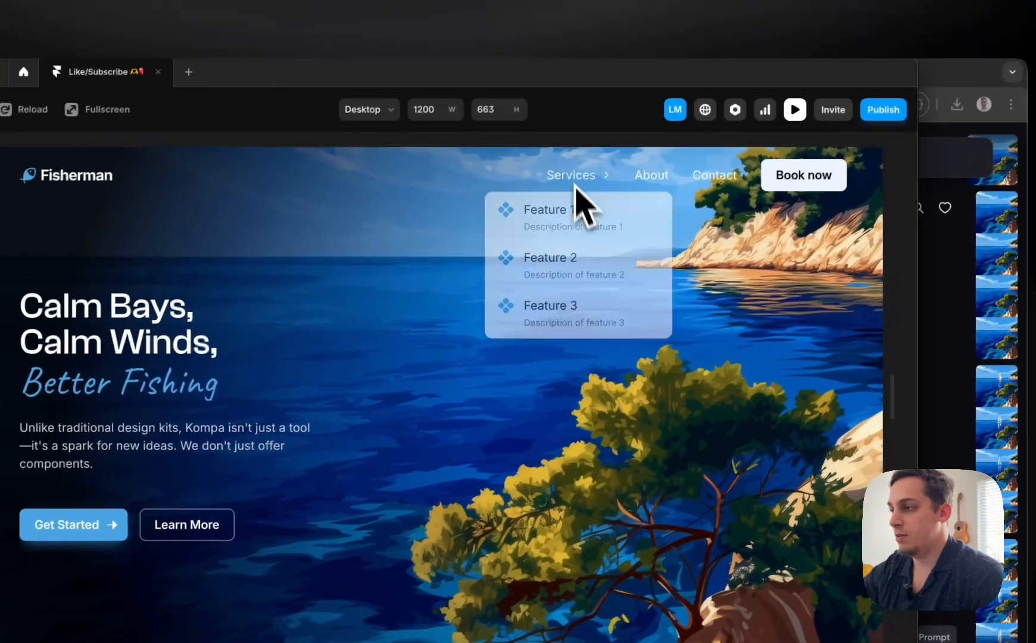
pyautogui.moveTo(653, 147)
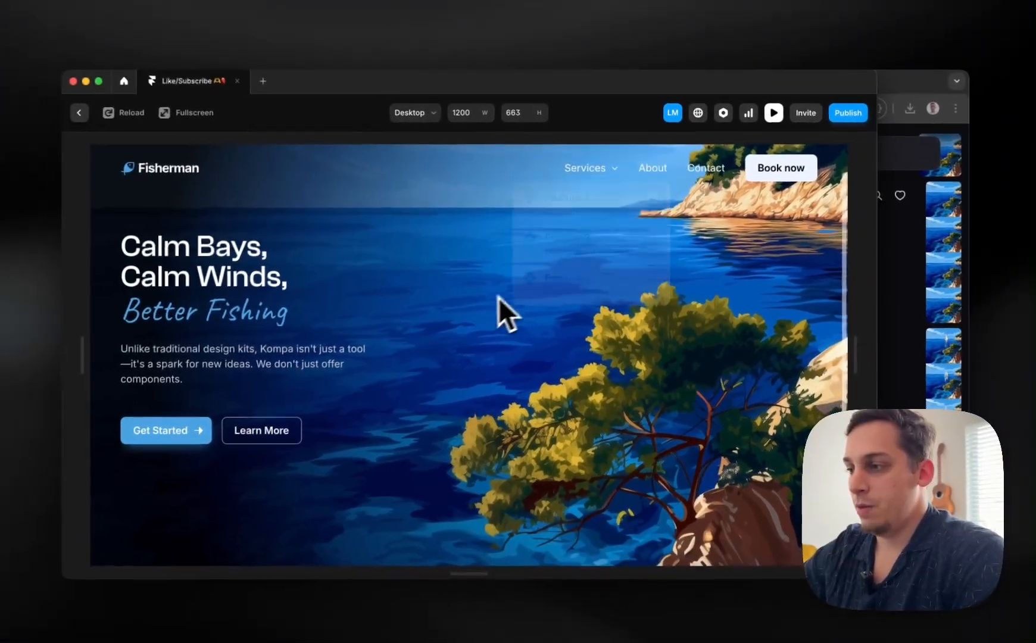